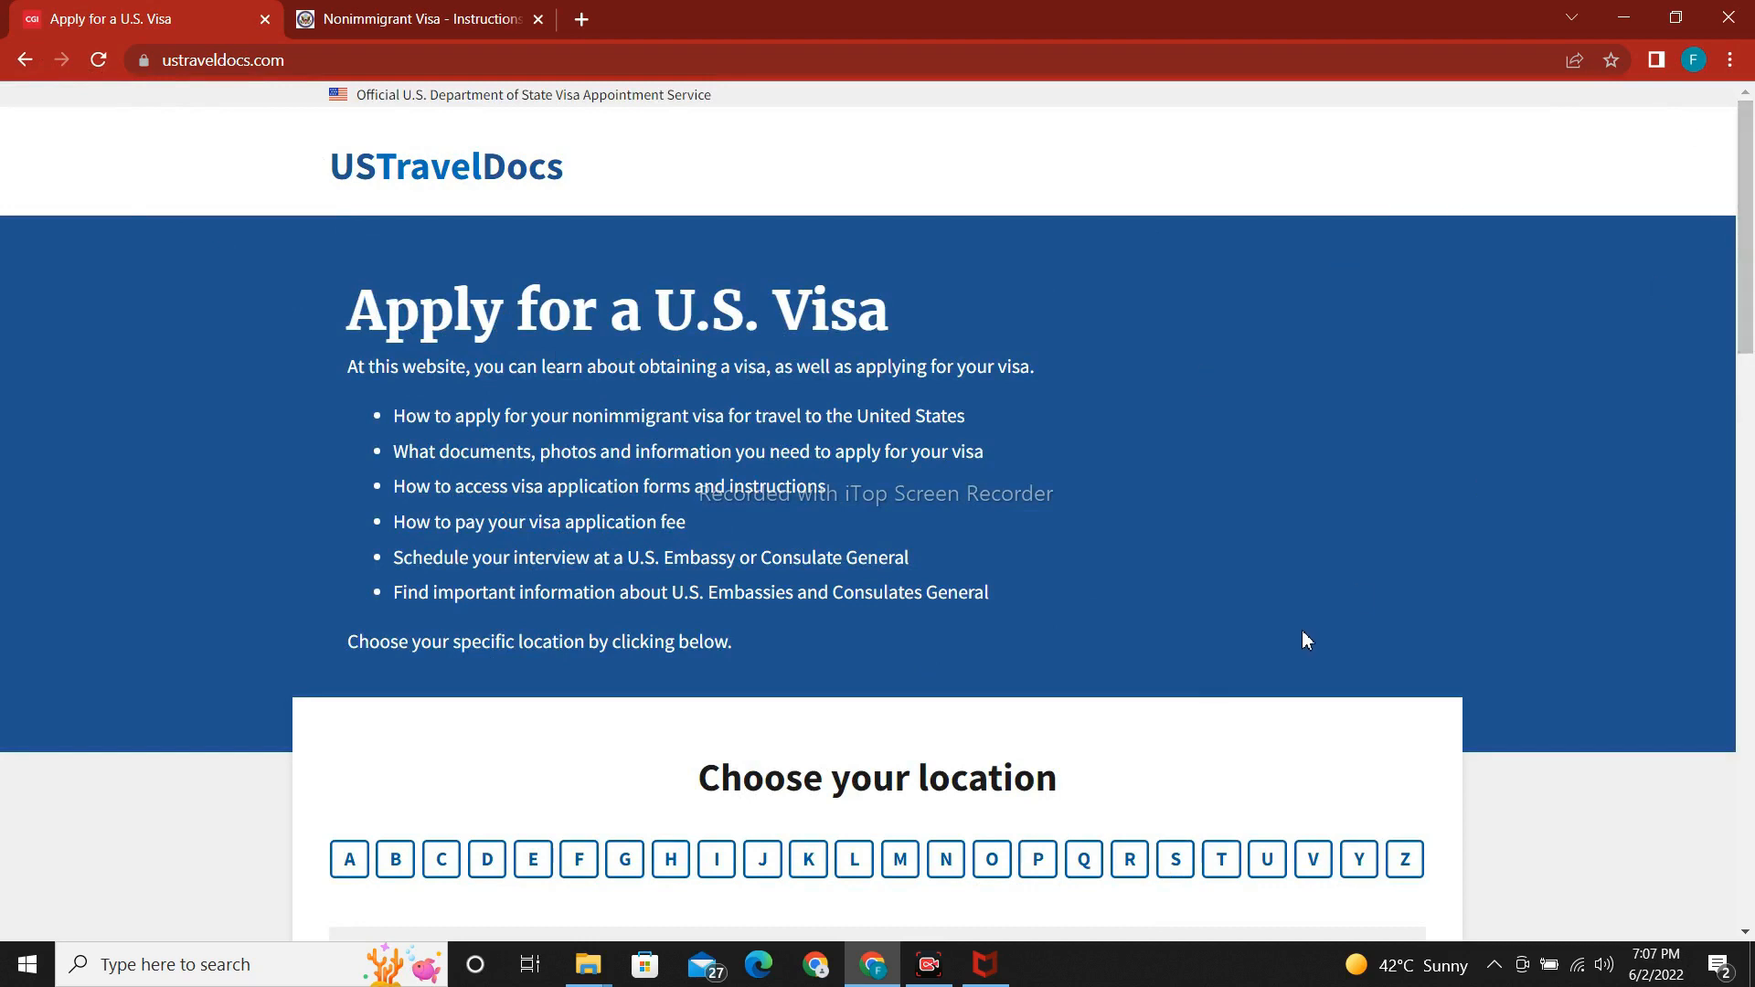
# Return to the Google results, open the US Travel docs Pakistan site, and scroll its home page.
pyautogui.click(26, 60)
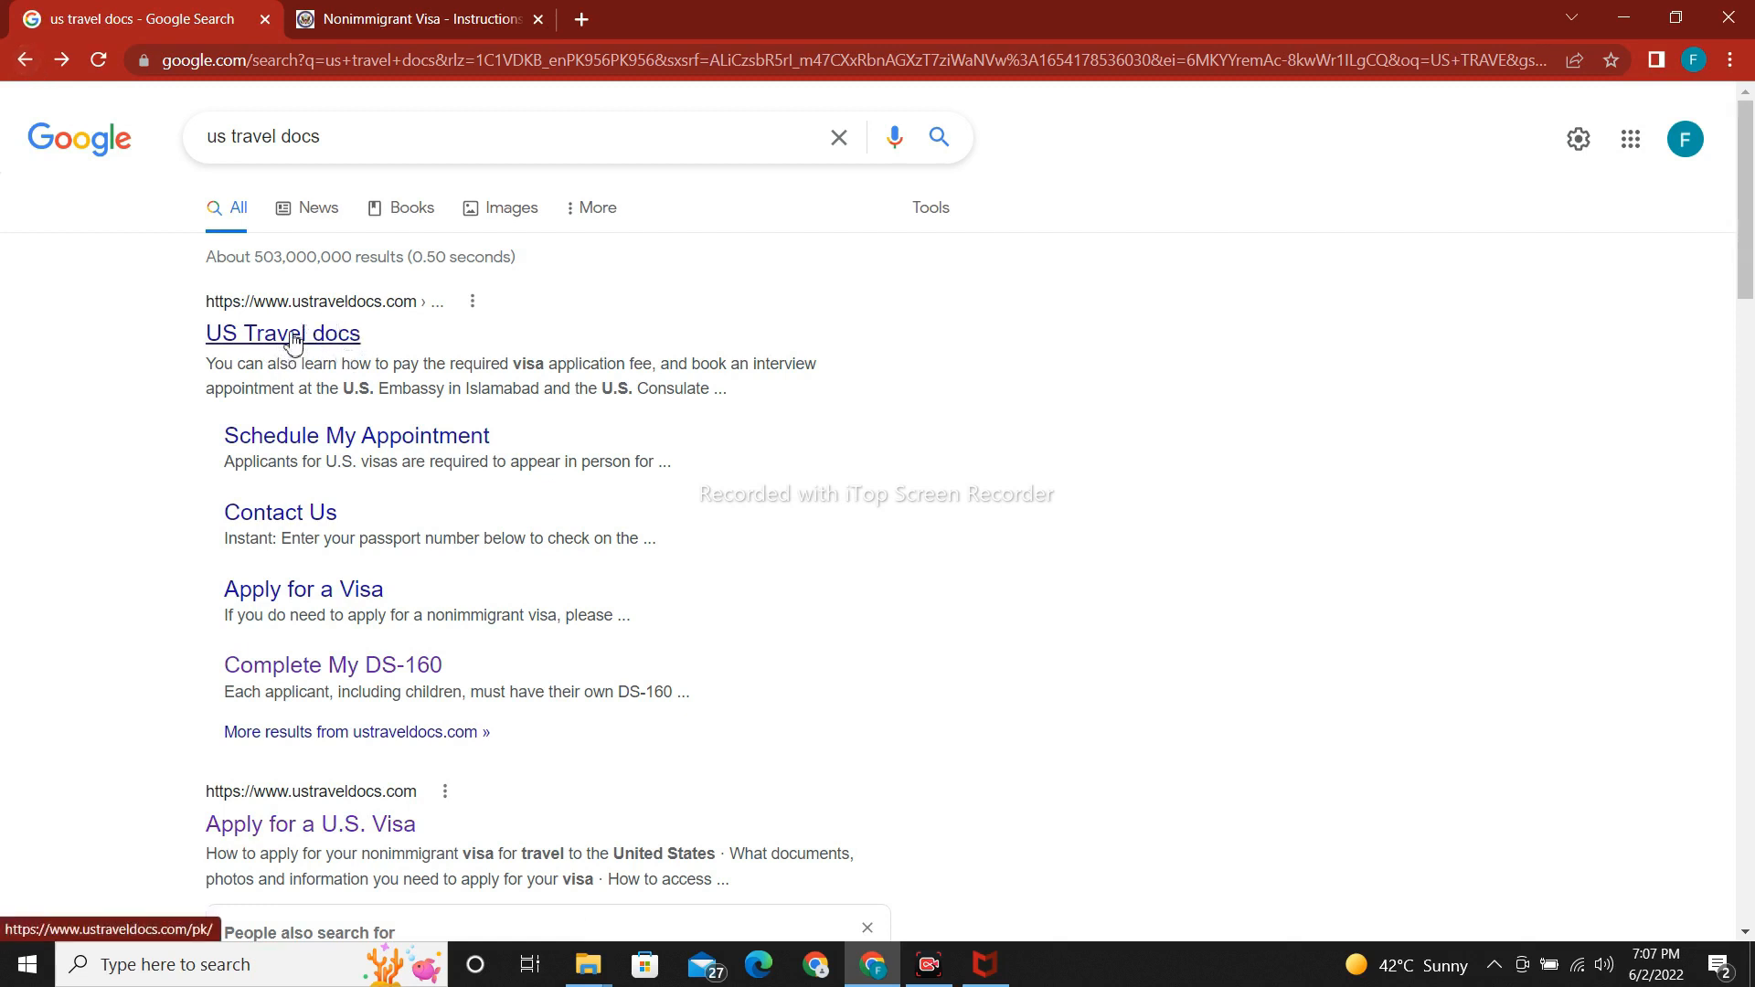
pyautogui.click(311, 304)
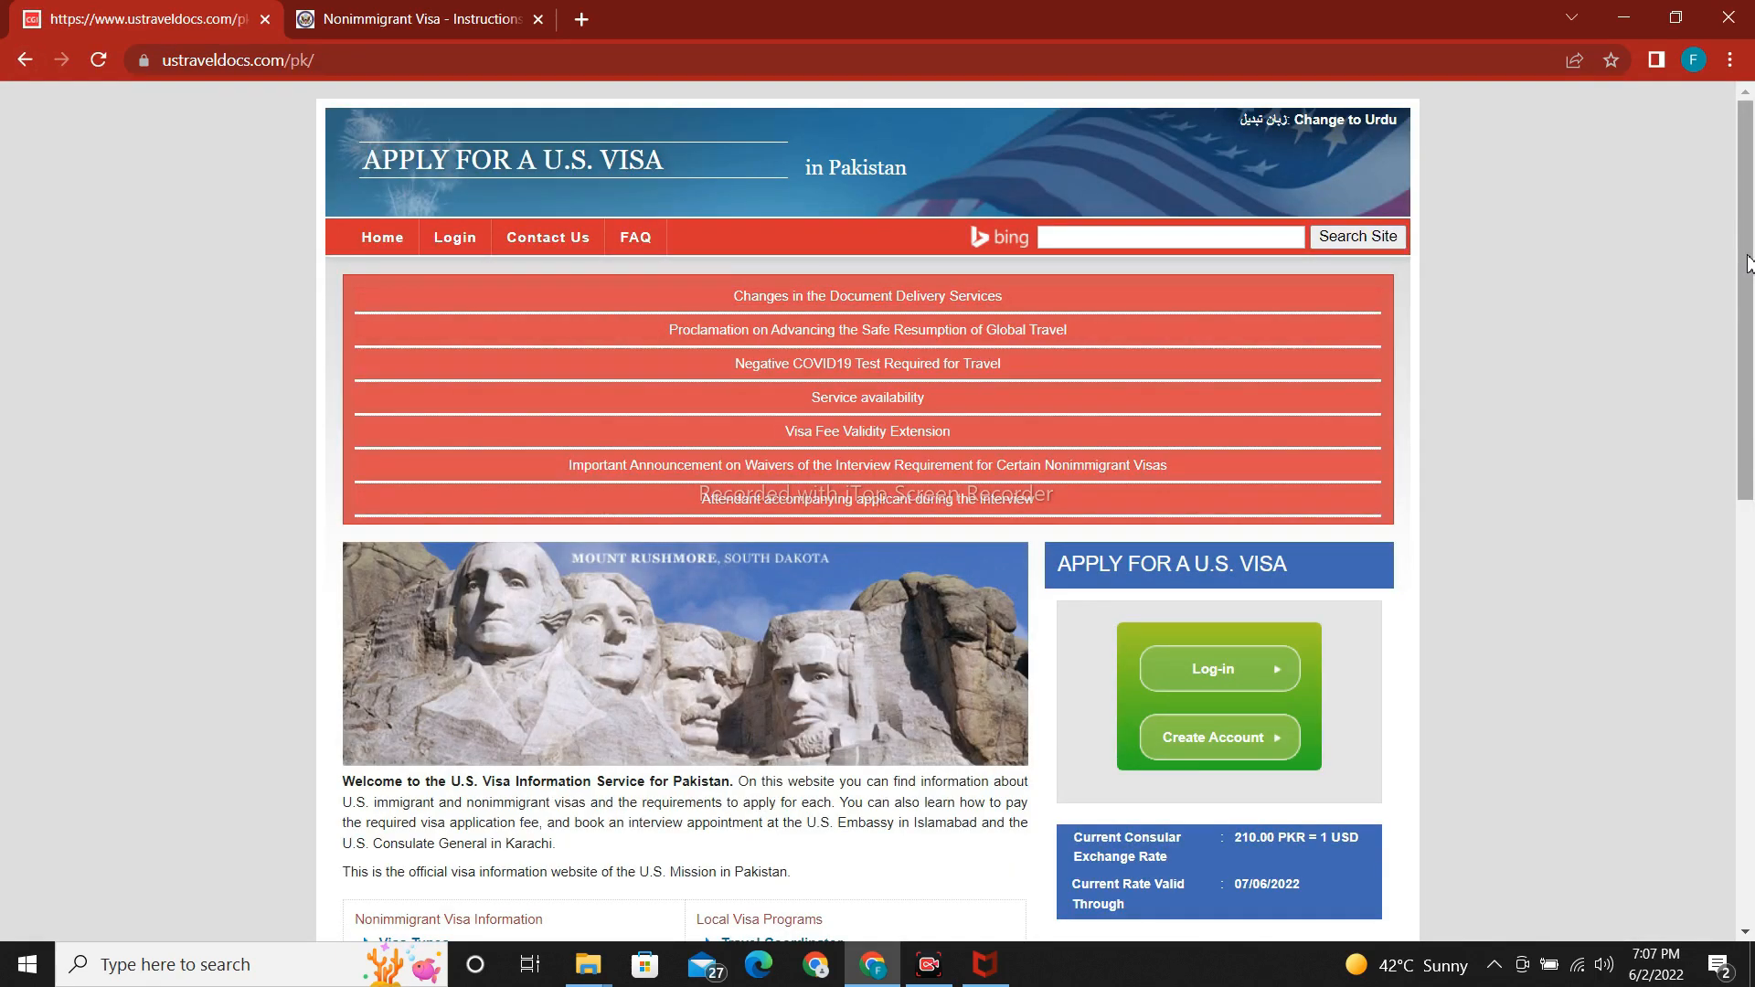
pyautogui.moveTo(1748, 259); pyautogui.dragTo(1752, 447)
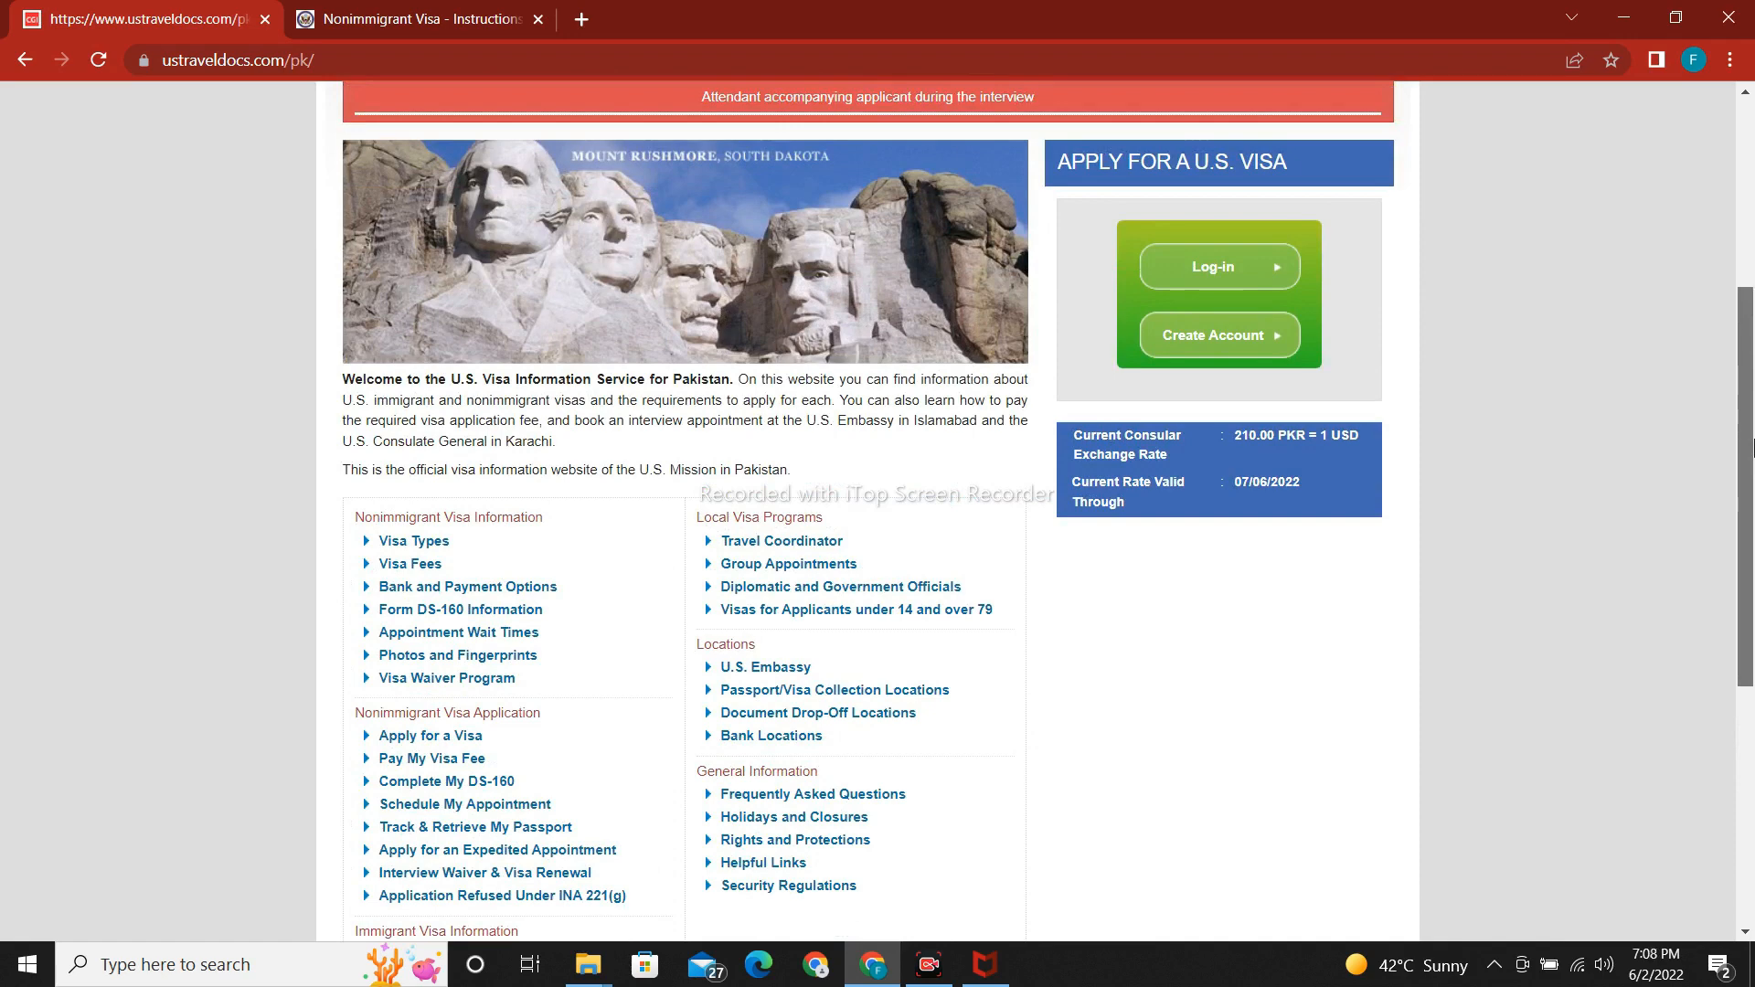
pyautogui.moveTo(1752, 448); pyautogui.dragTo(1752, 294)
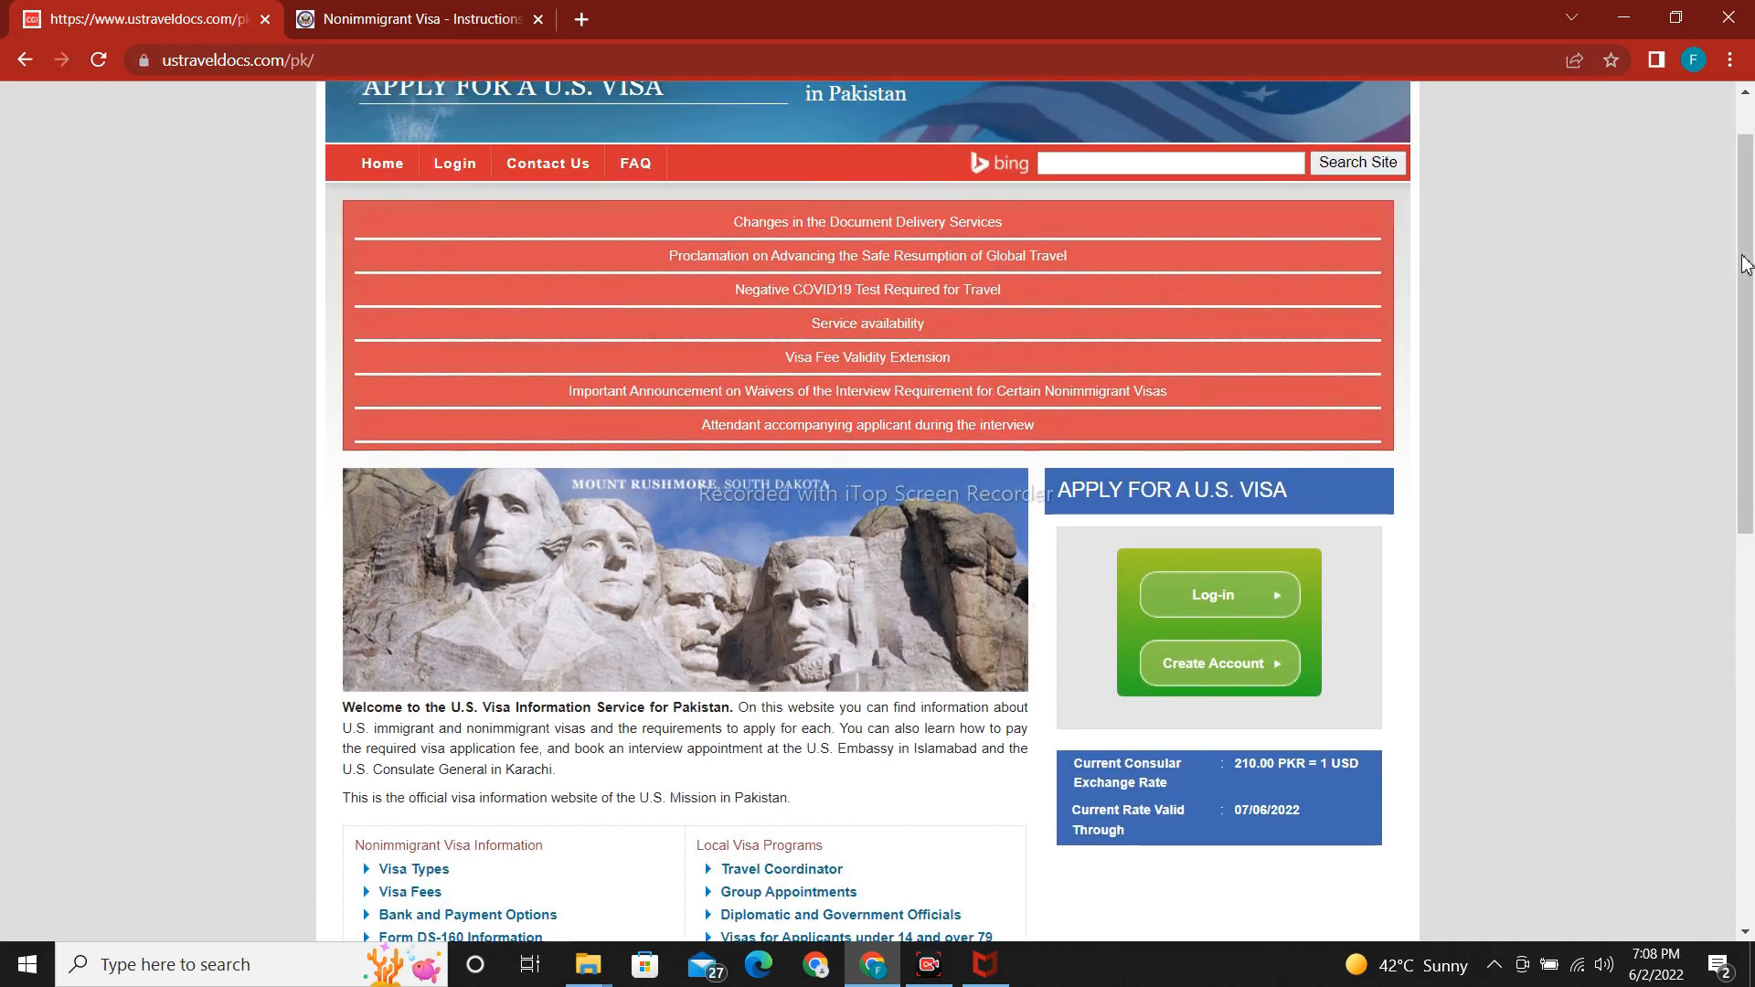
pyautogui.moveTo(1745, 265); pyautogui.dragTo(1750, 450)
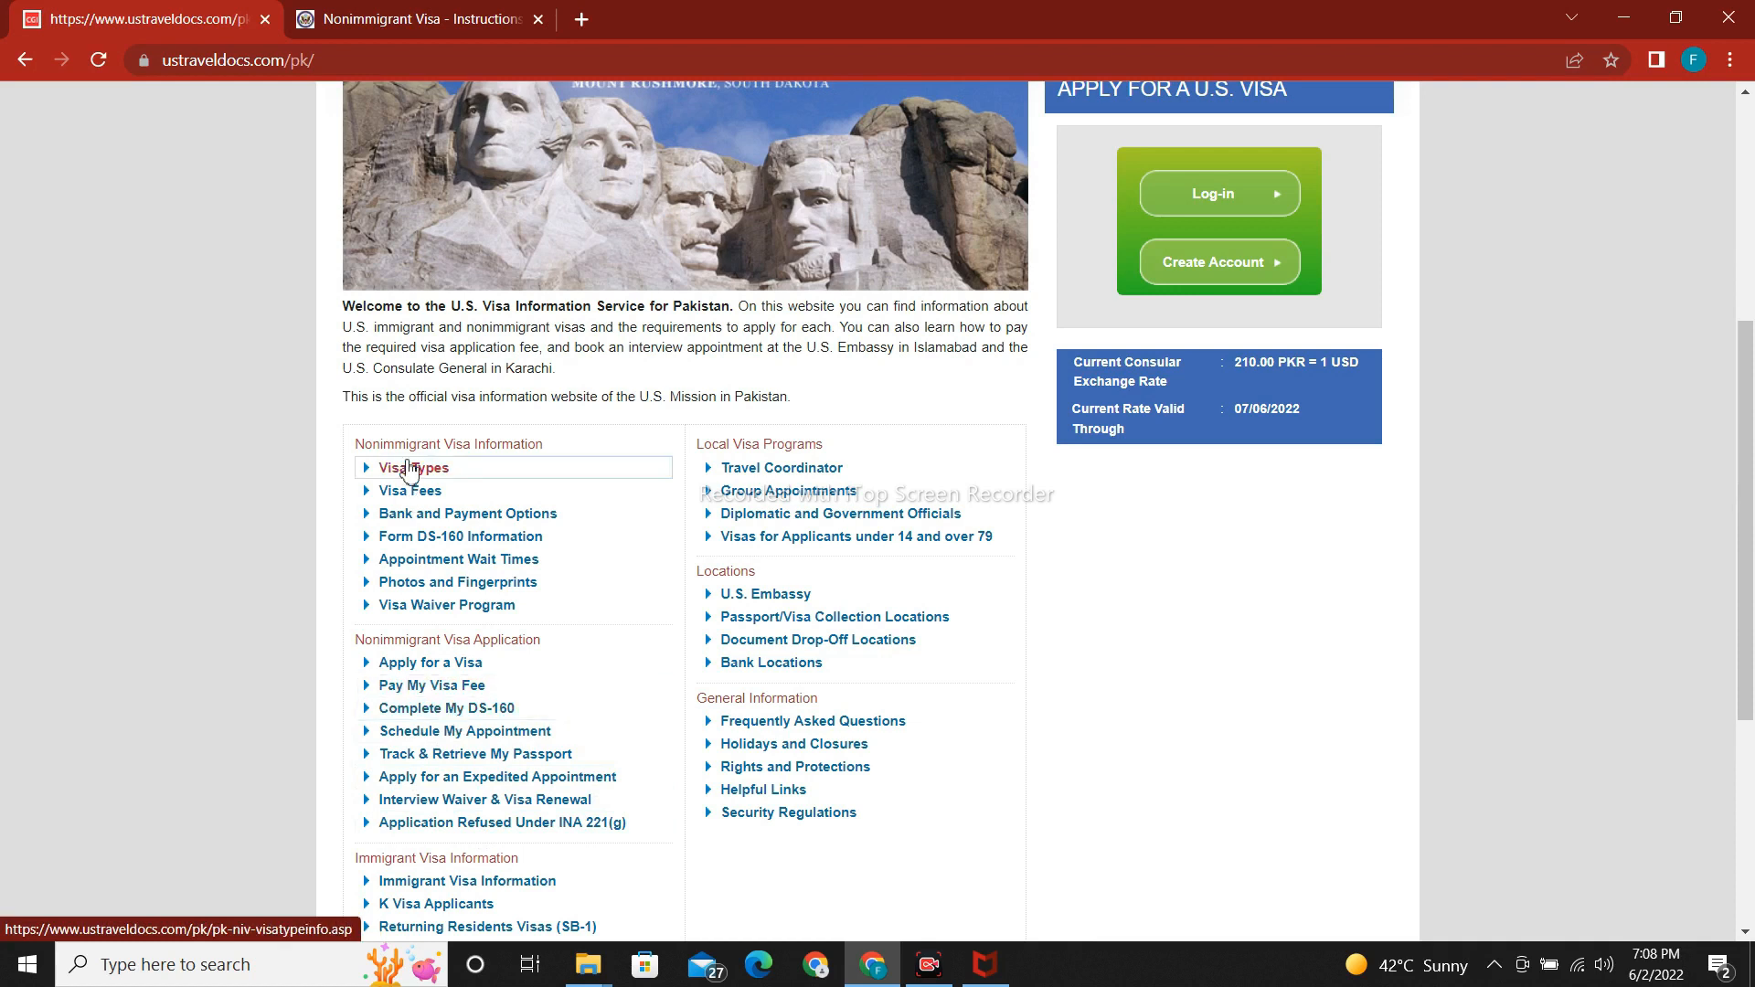
# Read the Complete My DS-160 page and follow its 'here' link to the online form.
pyautogui.click(477, 718)
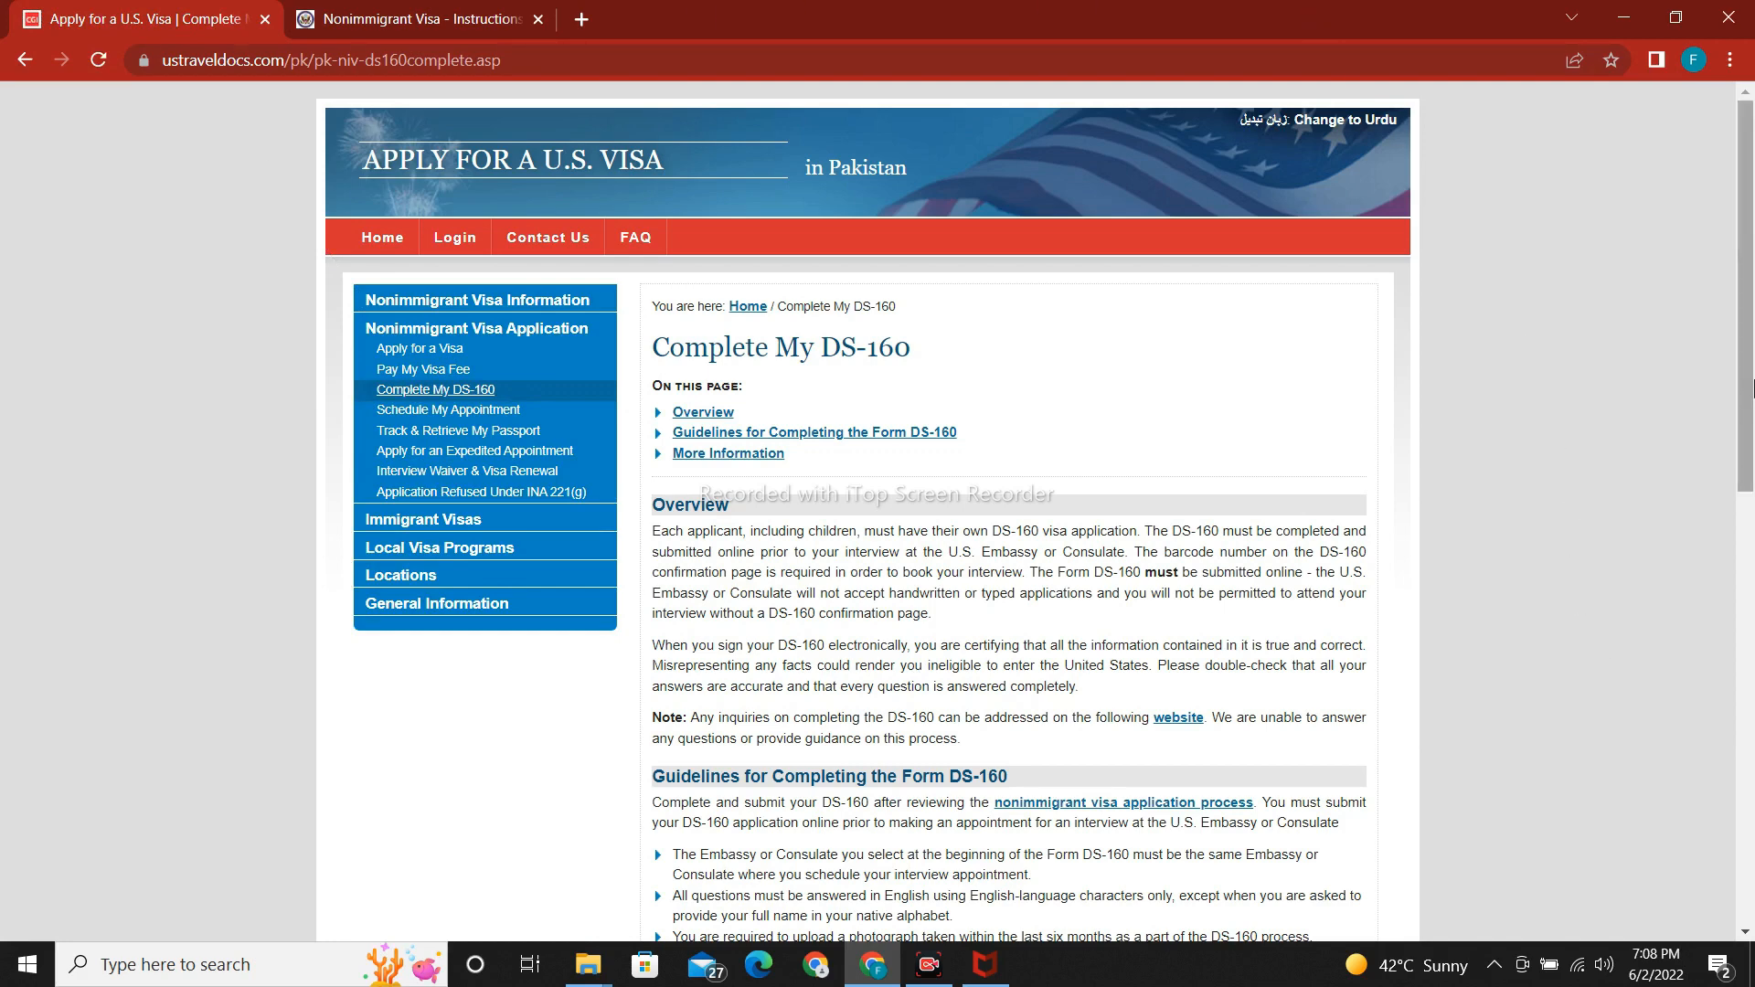
pyautogui.scroll(-1, 1752, 389)
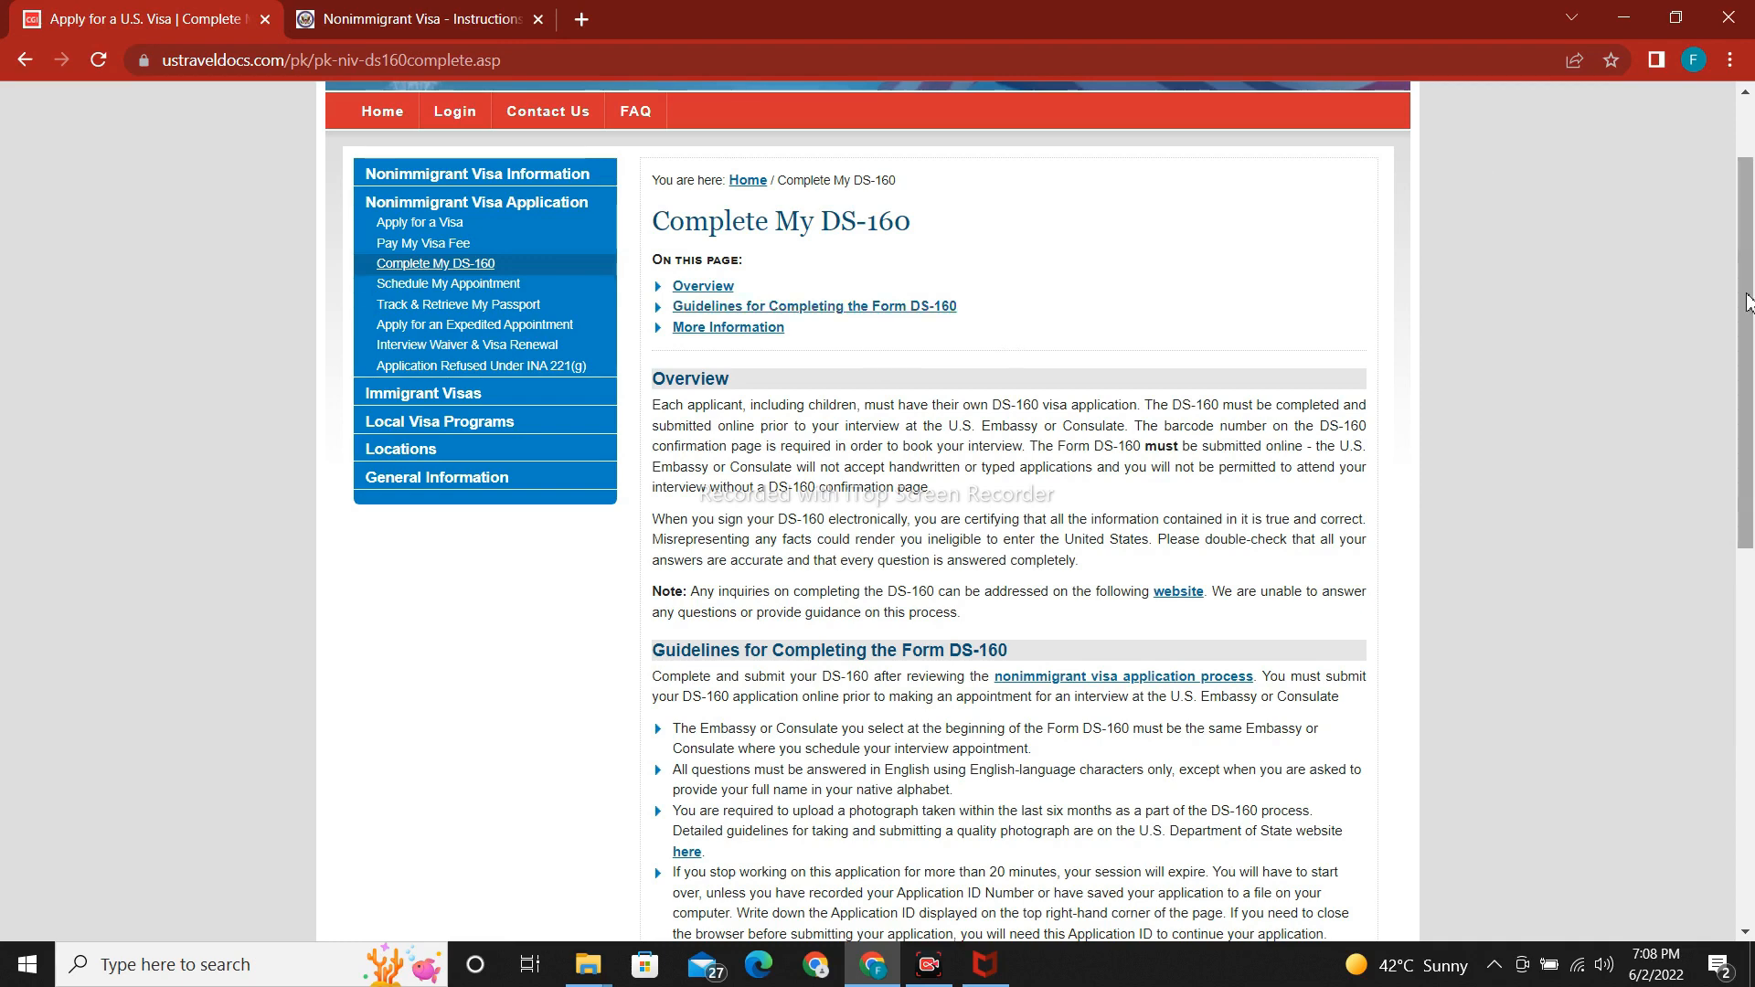
pyautogui.moveTo(1745, 302); pyautogui.dragTo(1750, 245)
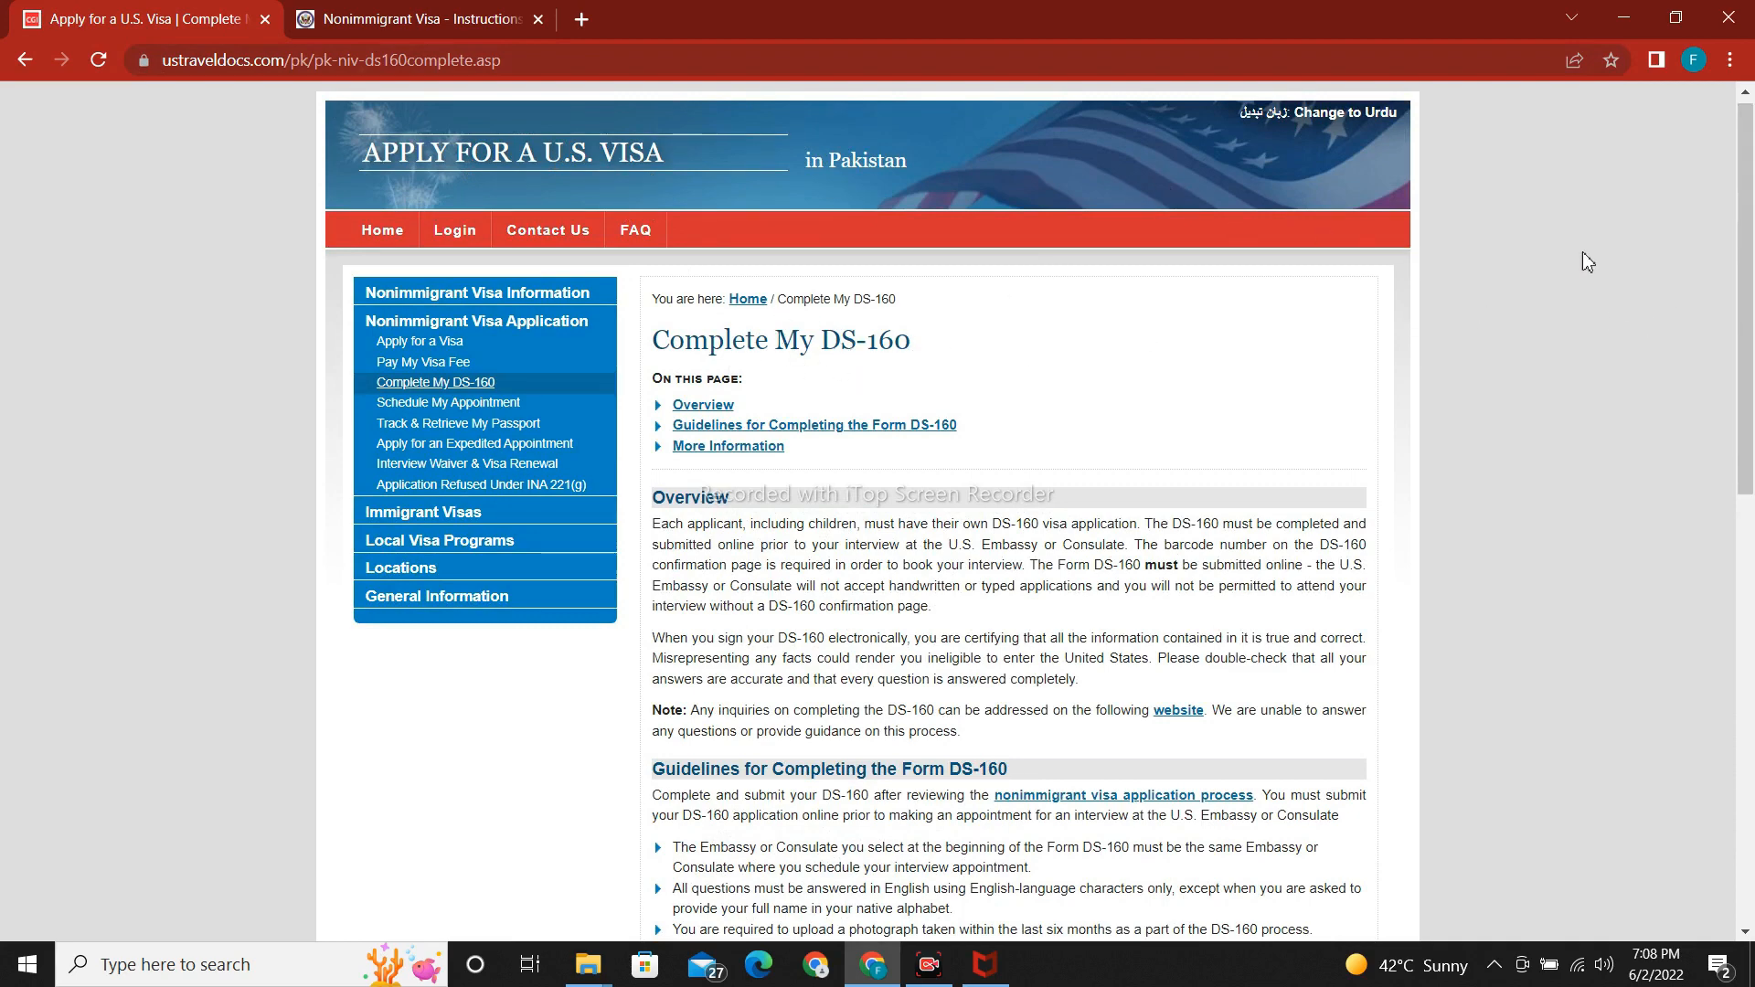
pyautogui.moveTo(1747, 287); pyautogui.dragTo(1746, 310)
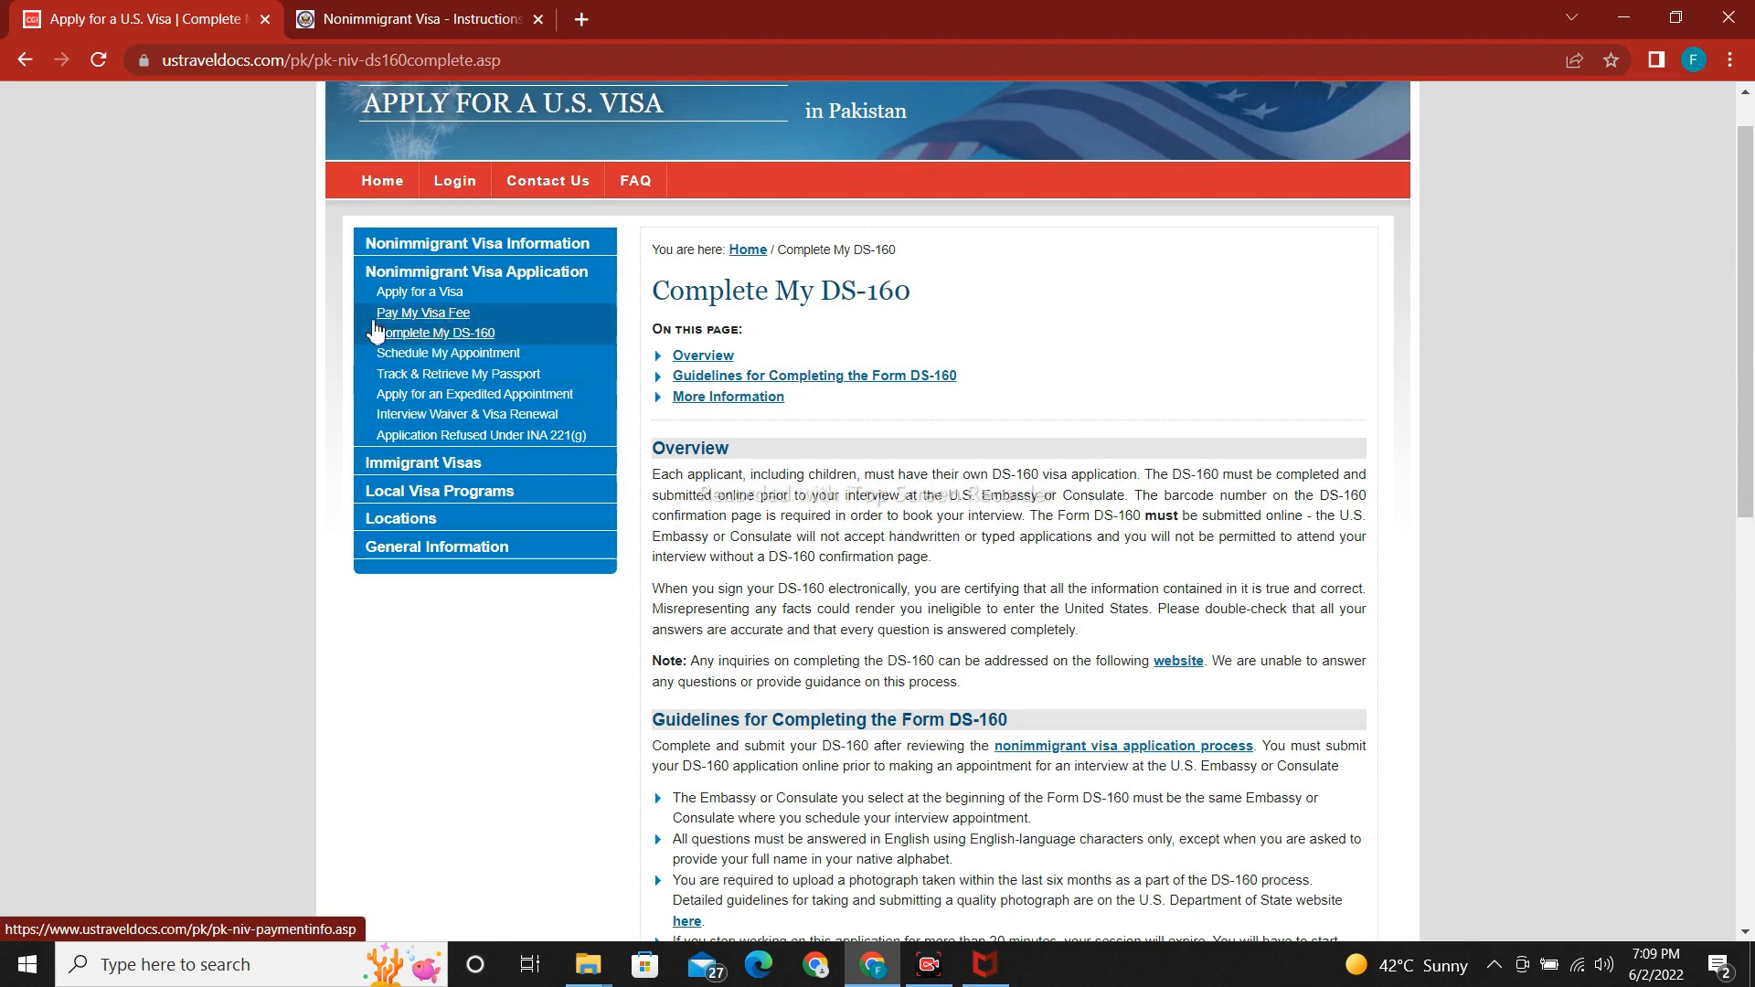
pyautogui.moveTo(1748, 361); pyautogui.dragTo(1748, 545)
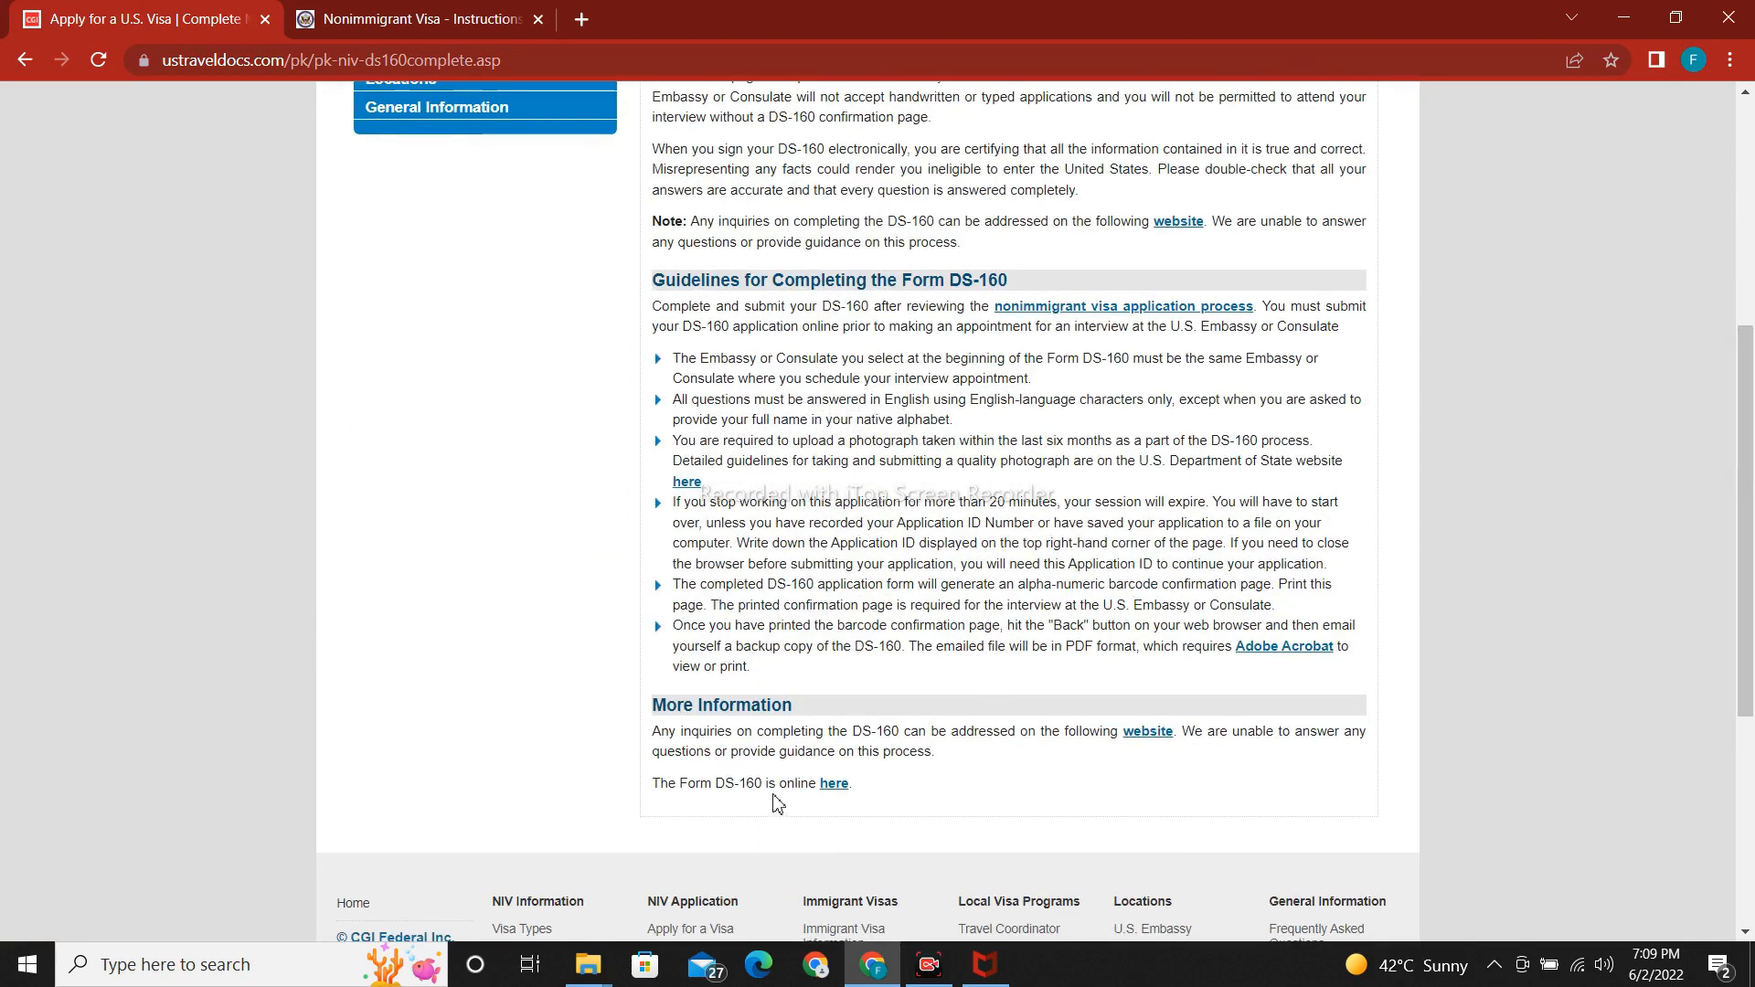
pyautogui.click(832, 785)
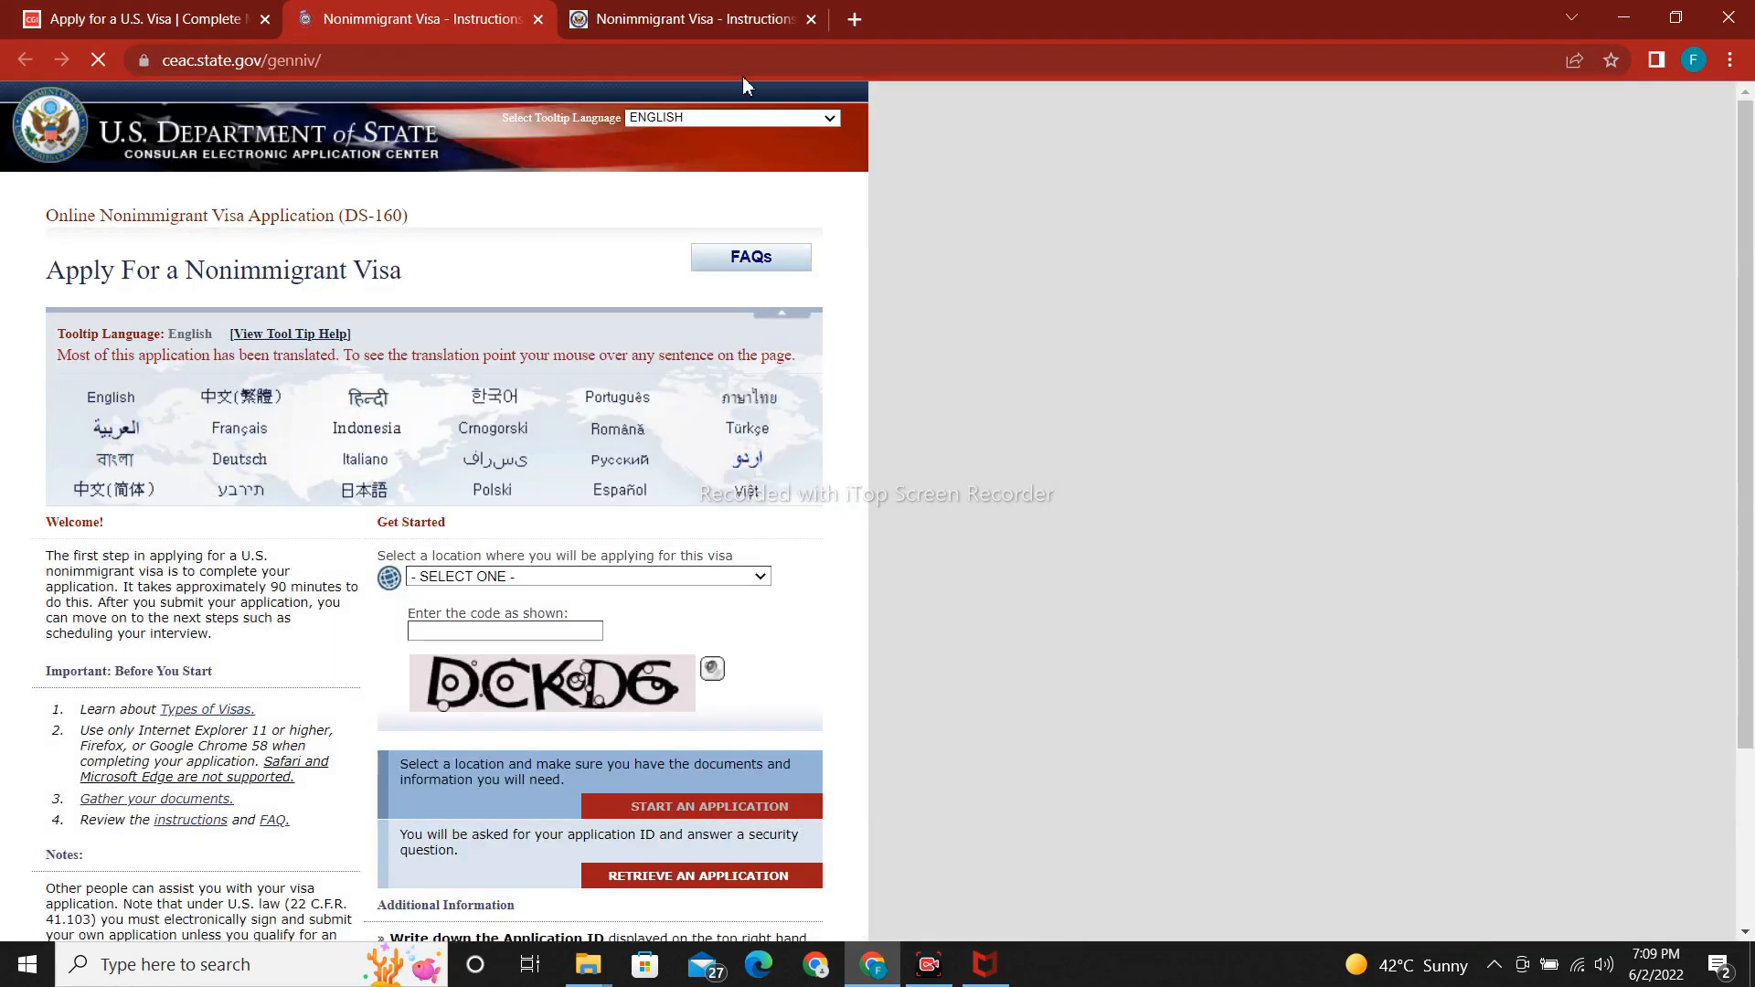
# Select PAKISTAN, ISLAMABAD as the application location and move down to the security code.
pyautogui.moveTo(1752, 273)
pyautogui.mouseDown()
pyautogui.moveTo(1752, 469)
pyautogui.moveTo(1752, 260)
pyautogui.mouseUp()
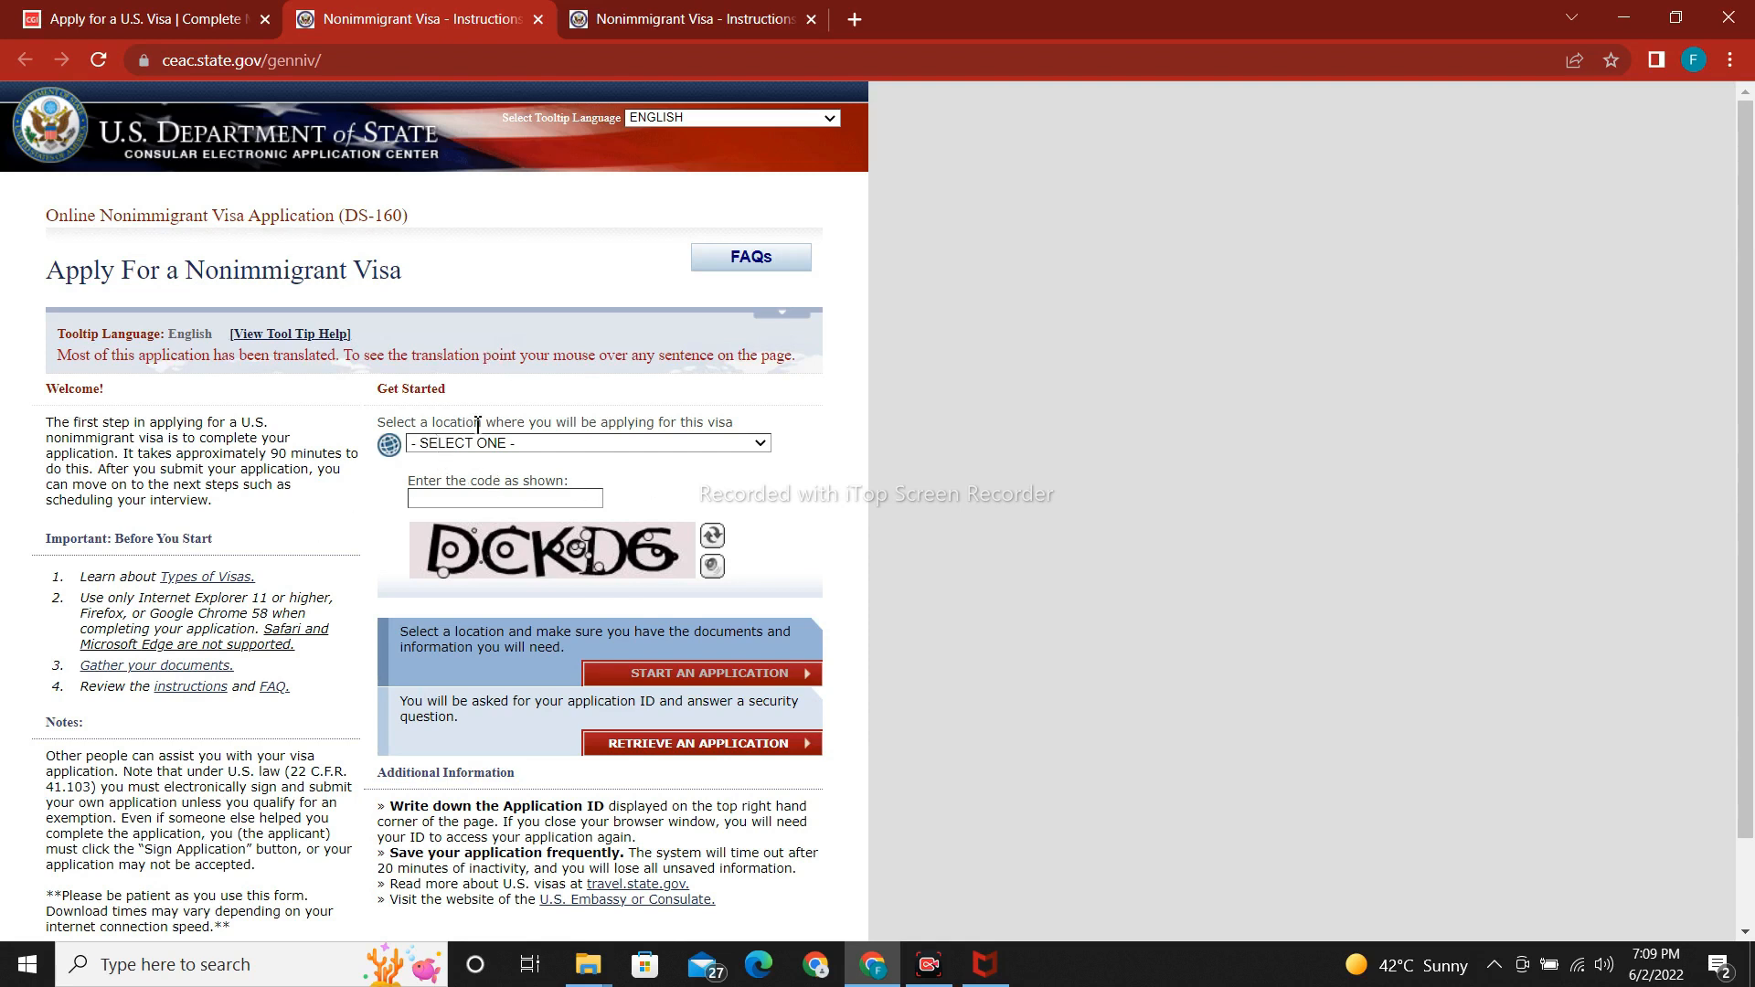
pyautogui.click(738, 446)
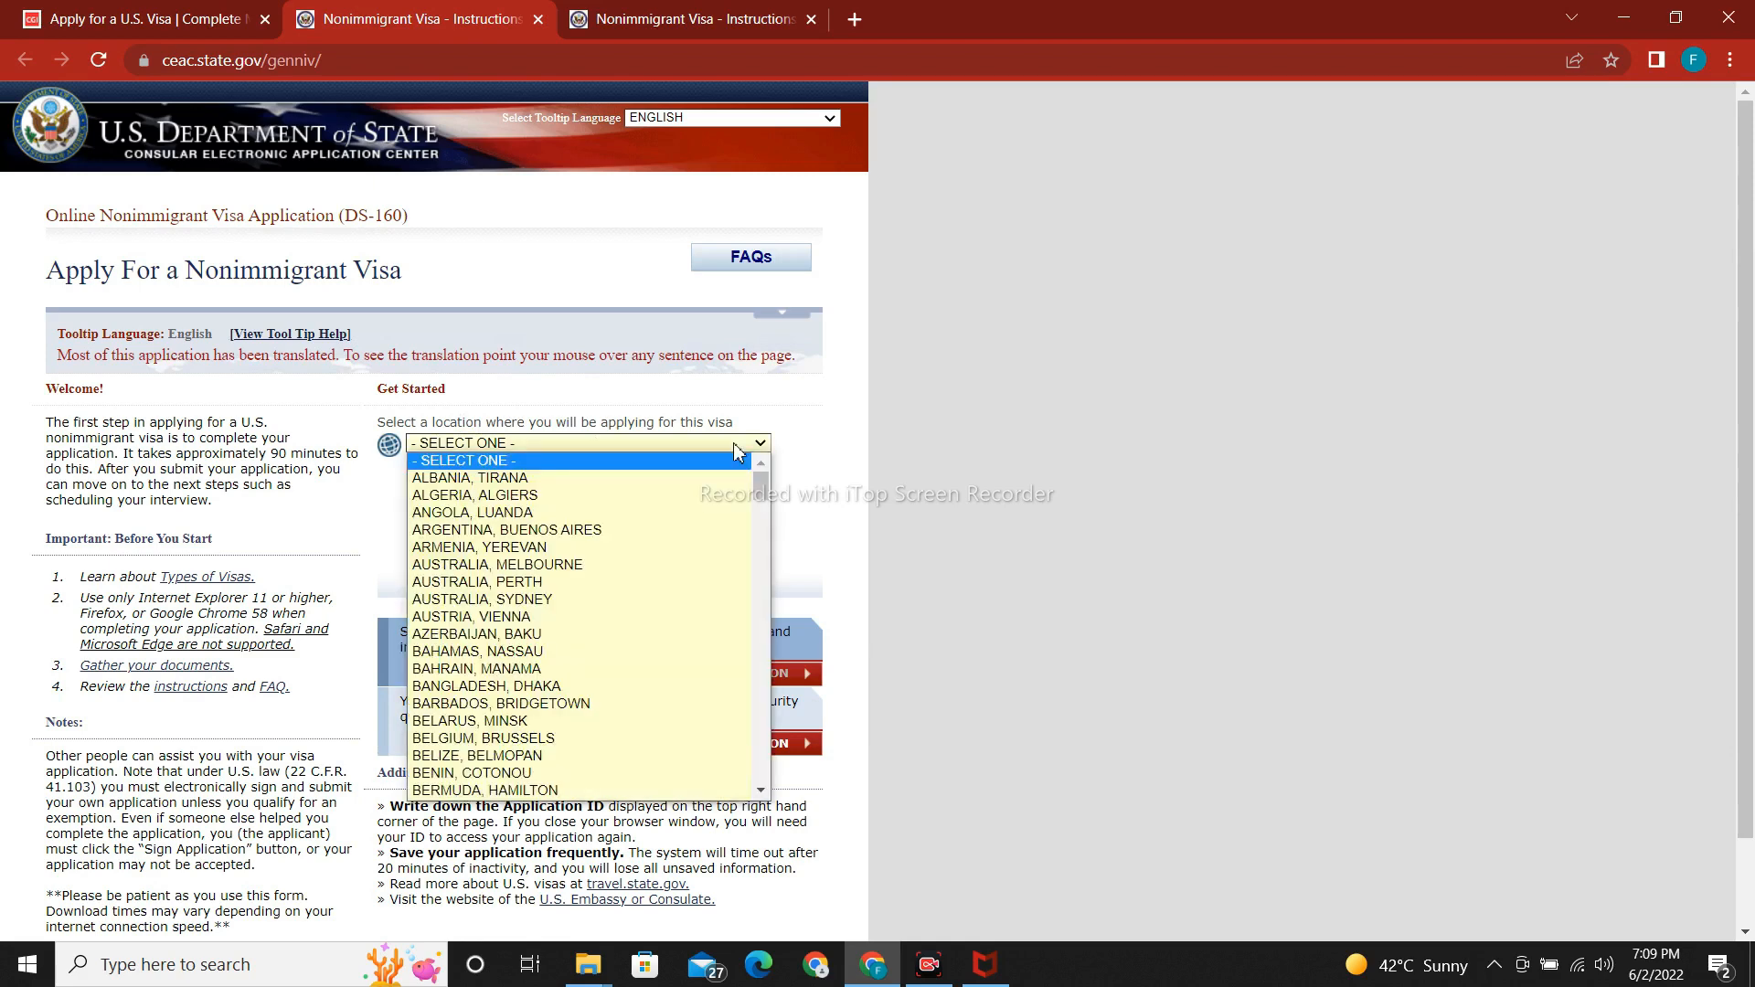
pyautogui.press('p')
pyautogui.press('Return')
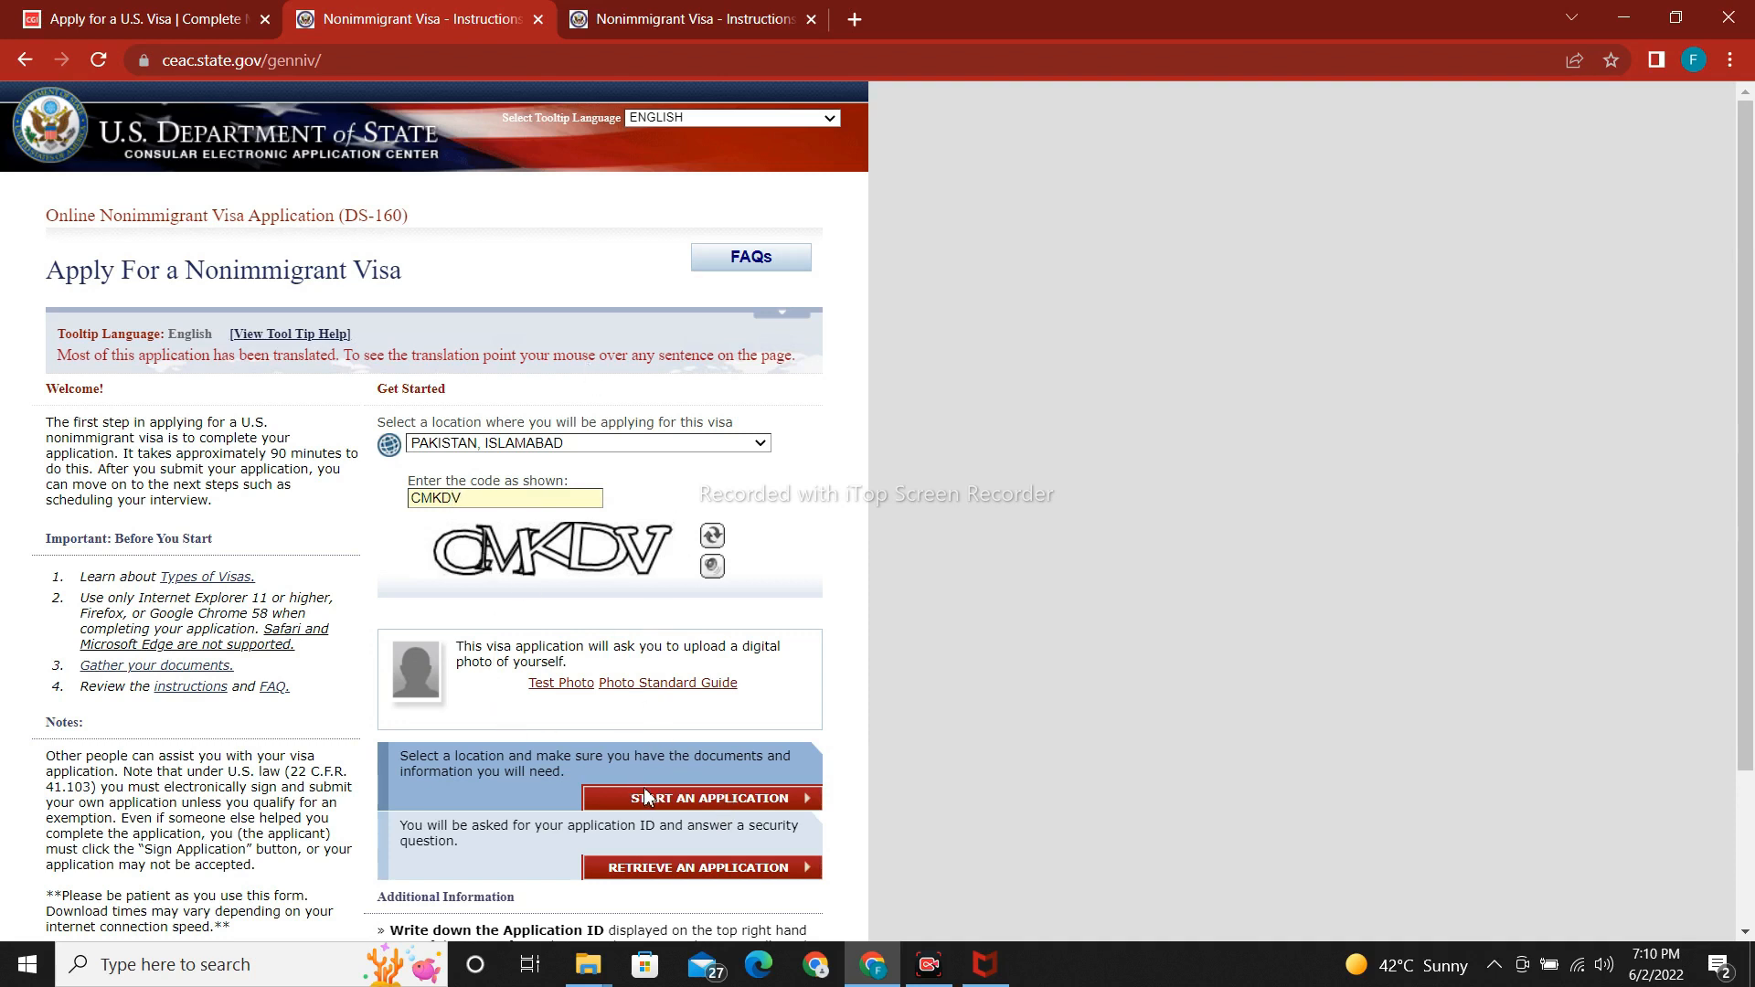
pyautogui.scroll(-1, 695, 818)
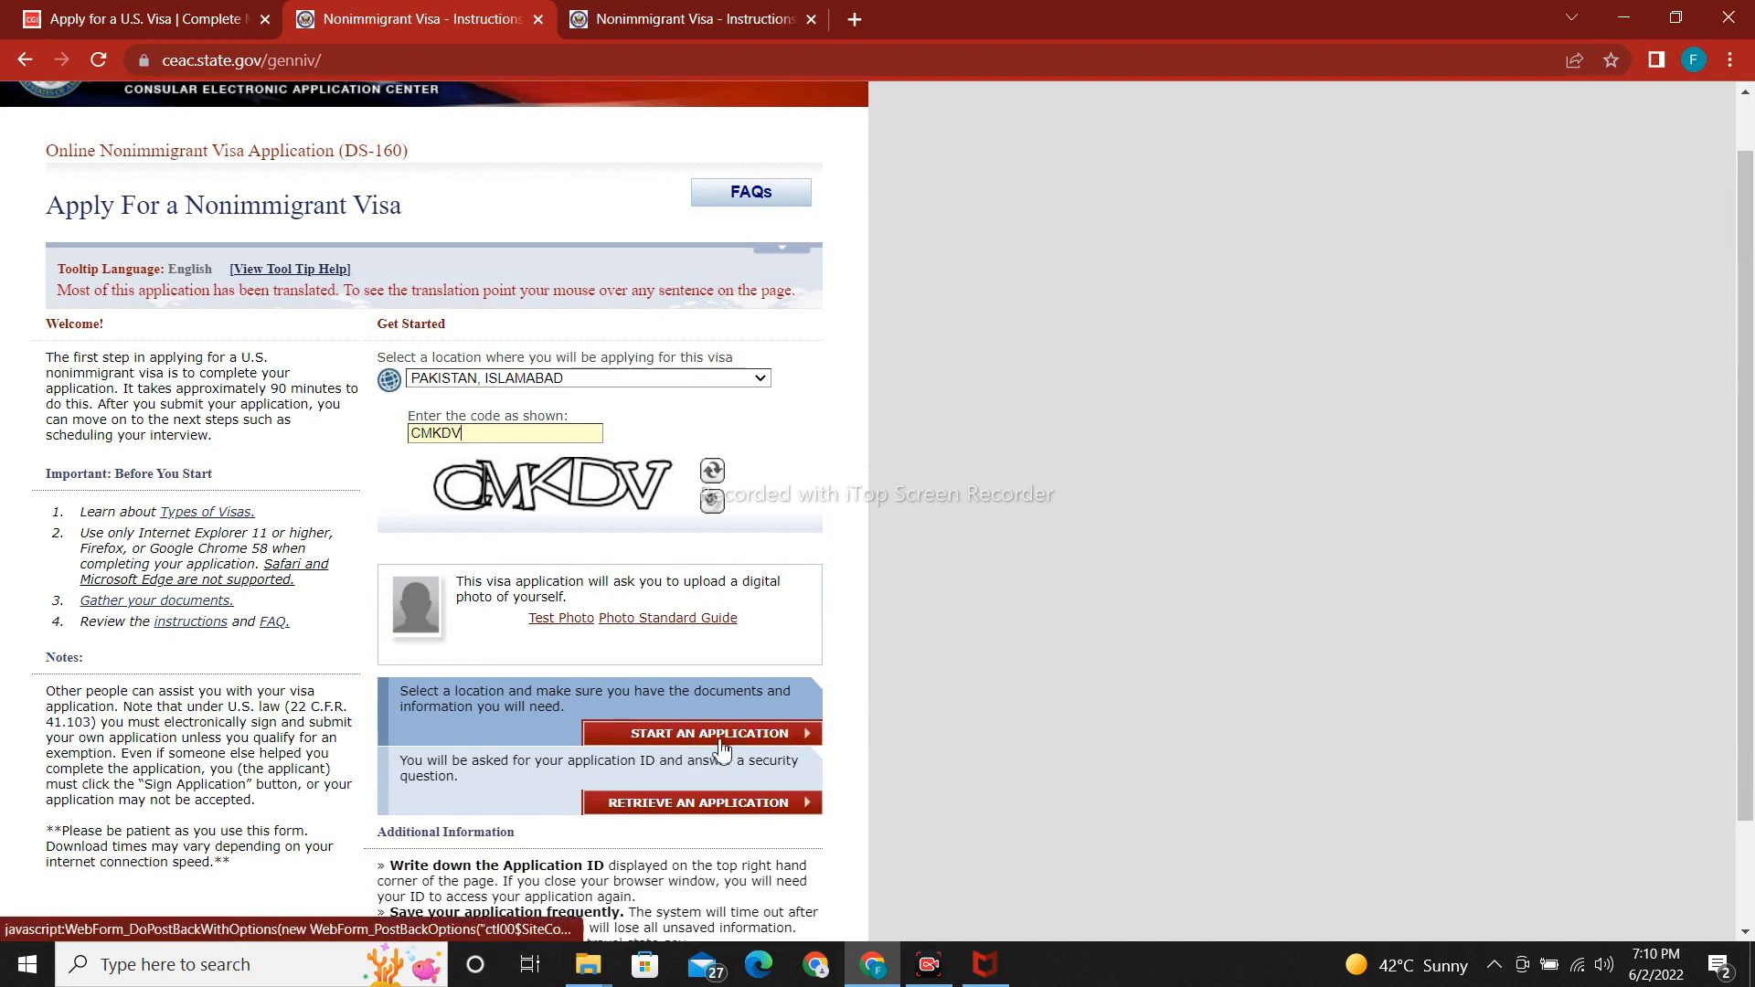
# Start a new application and agree to the Computer Fraud and Abuse Act notices.
pyautogui.click(665, 742)
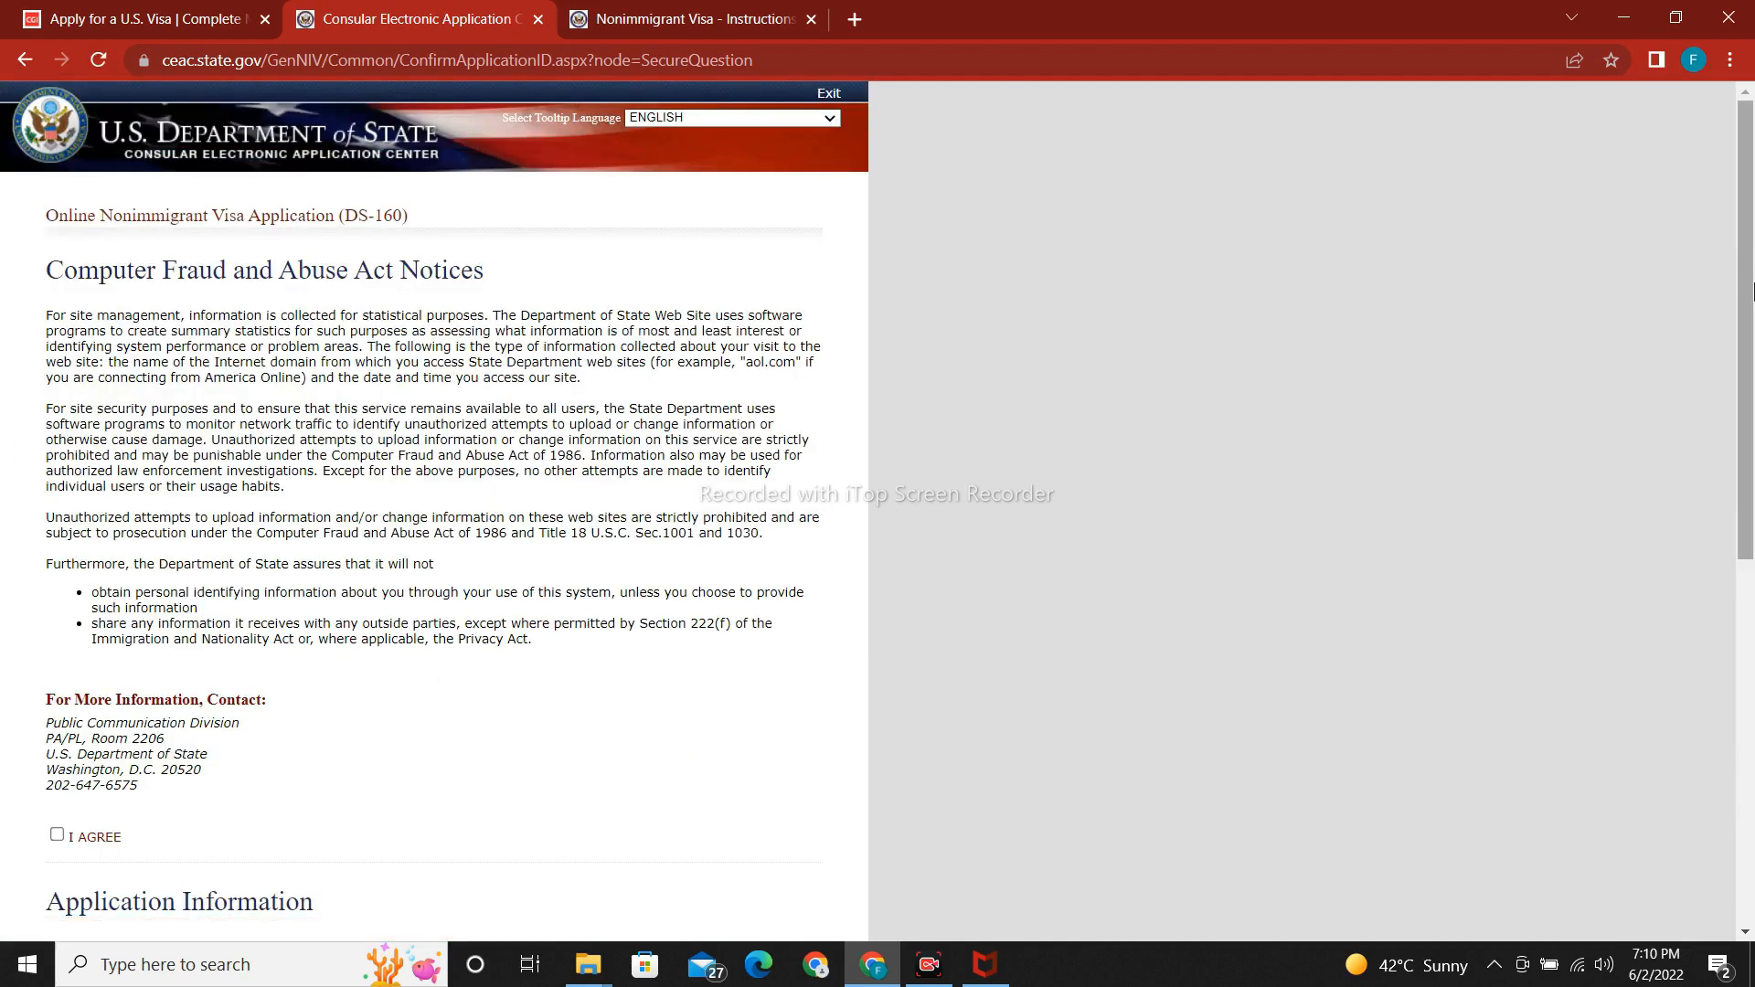
pyautogui.moveTo(1751, 338)
pyautogui.mouseDown()
pyautogui.moveTo(1751, 521)
pyautogui.moveTo(1751, 369)
pyautogui.mouseUp()
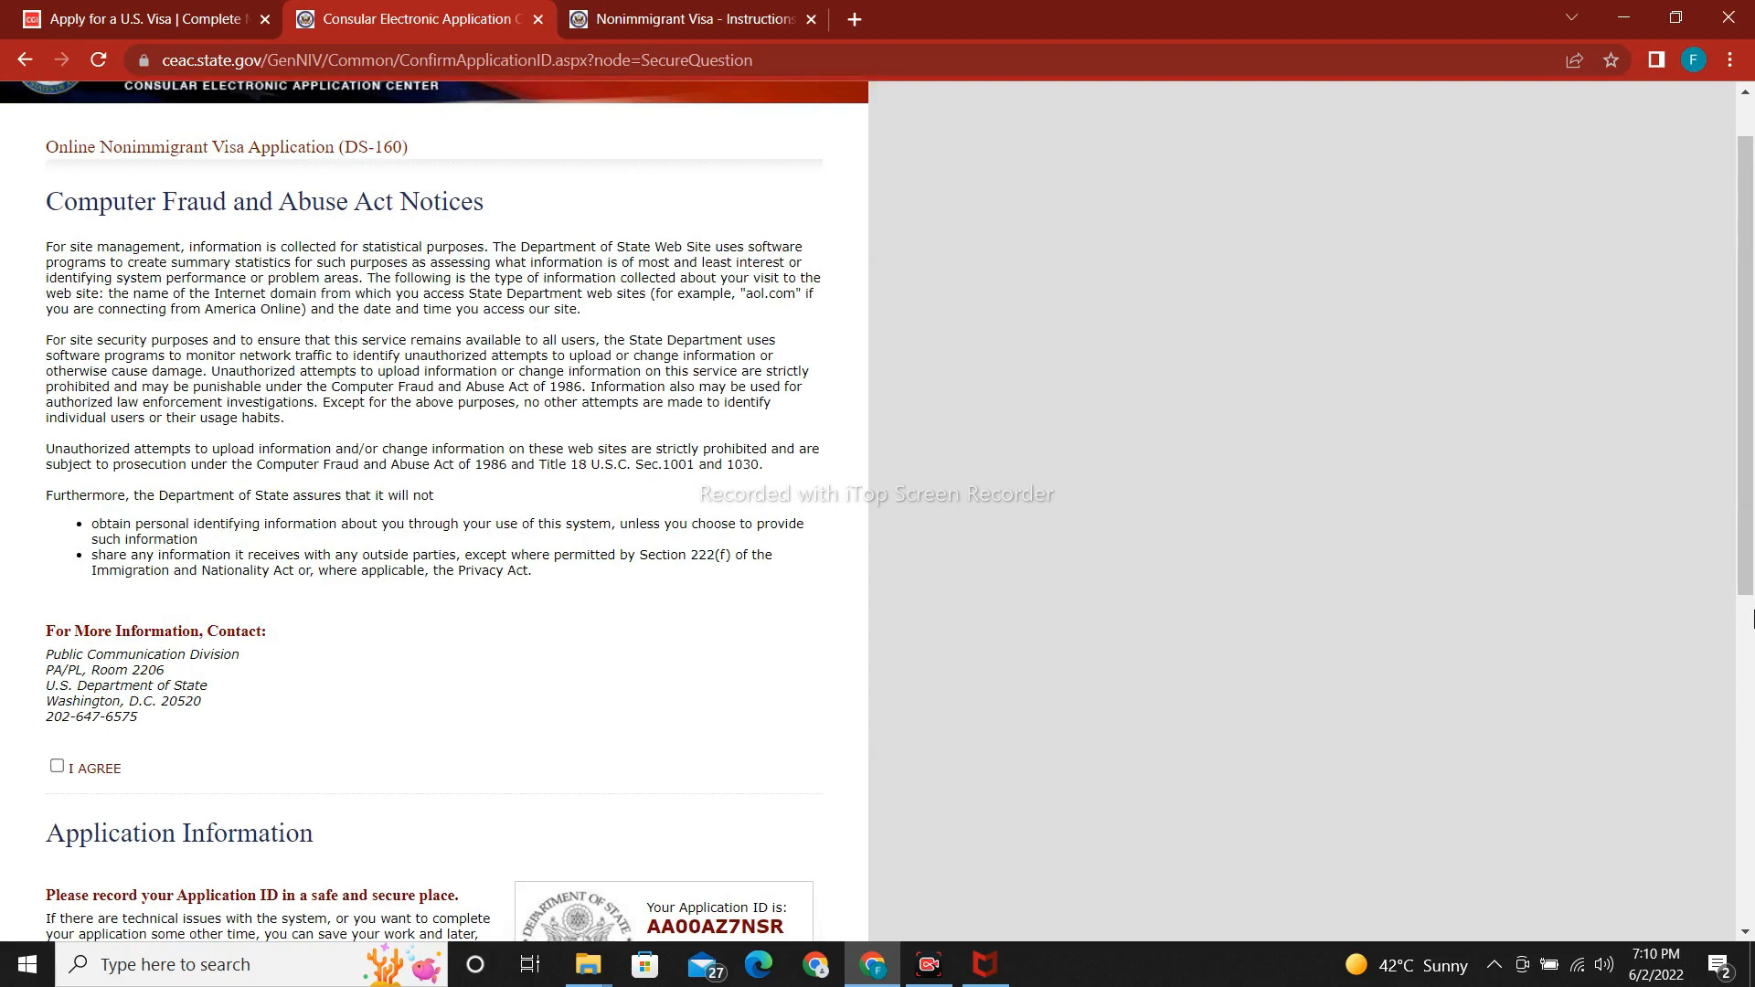
pyautogui.click(1751, 620)
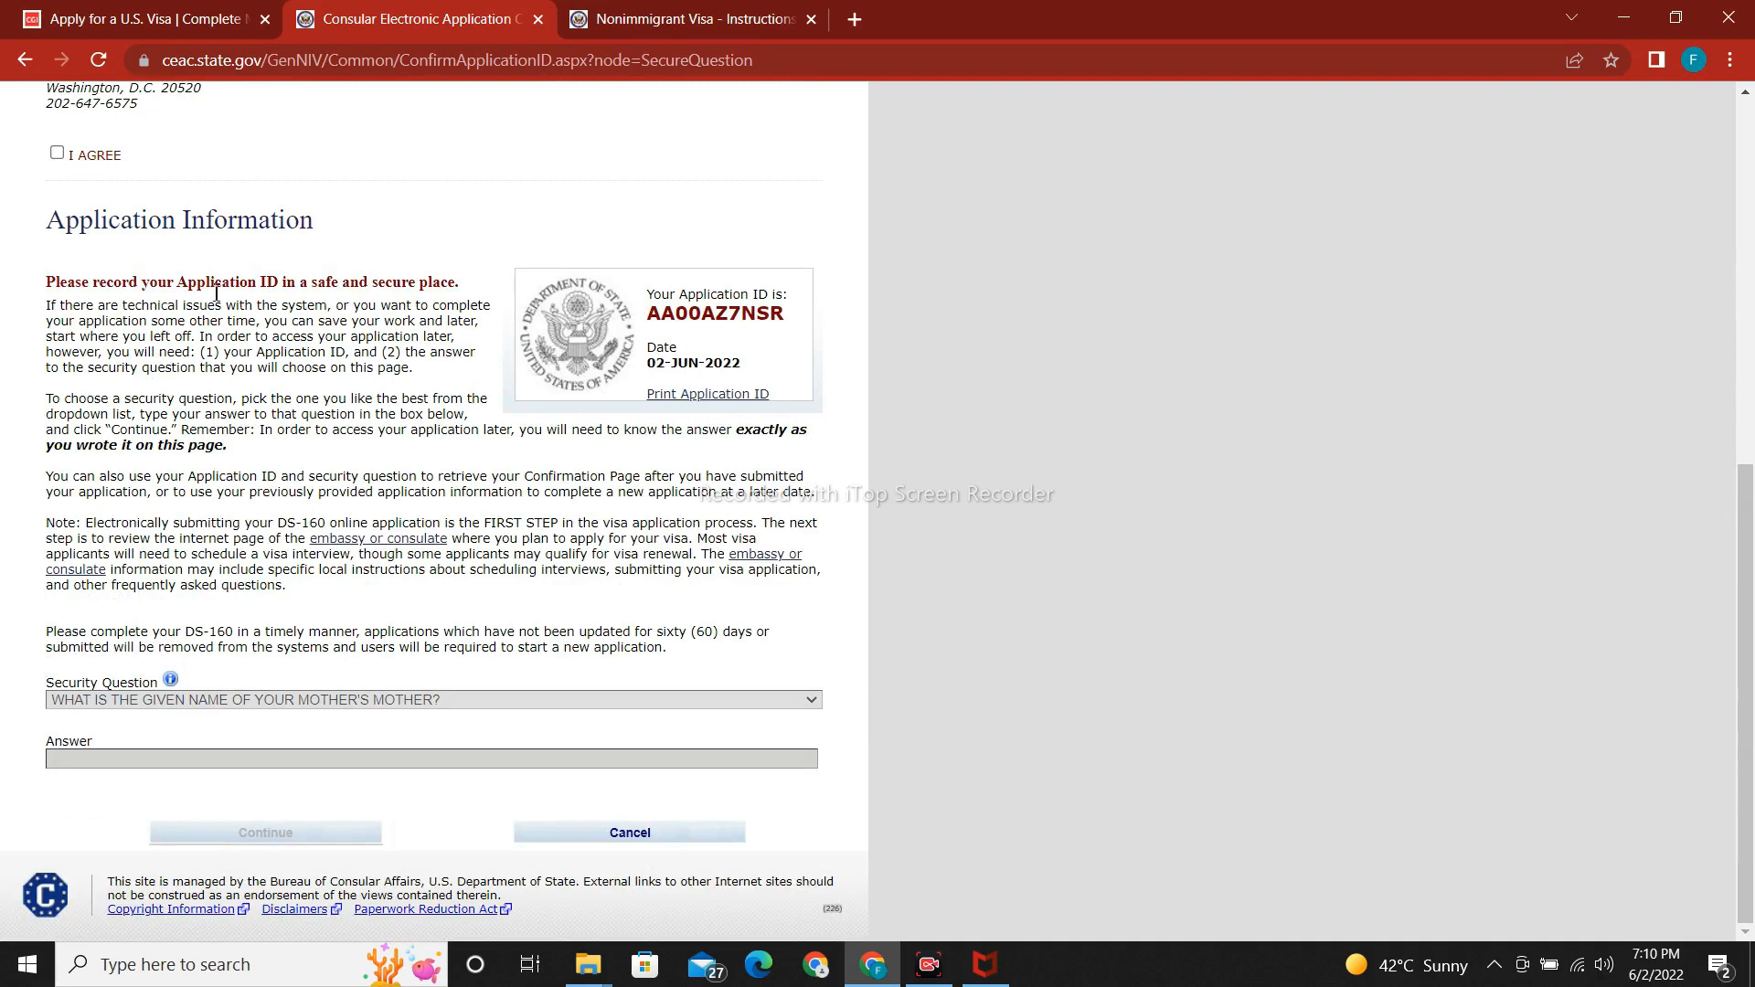
pyautogui.click(56, 152)
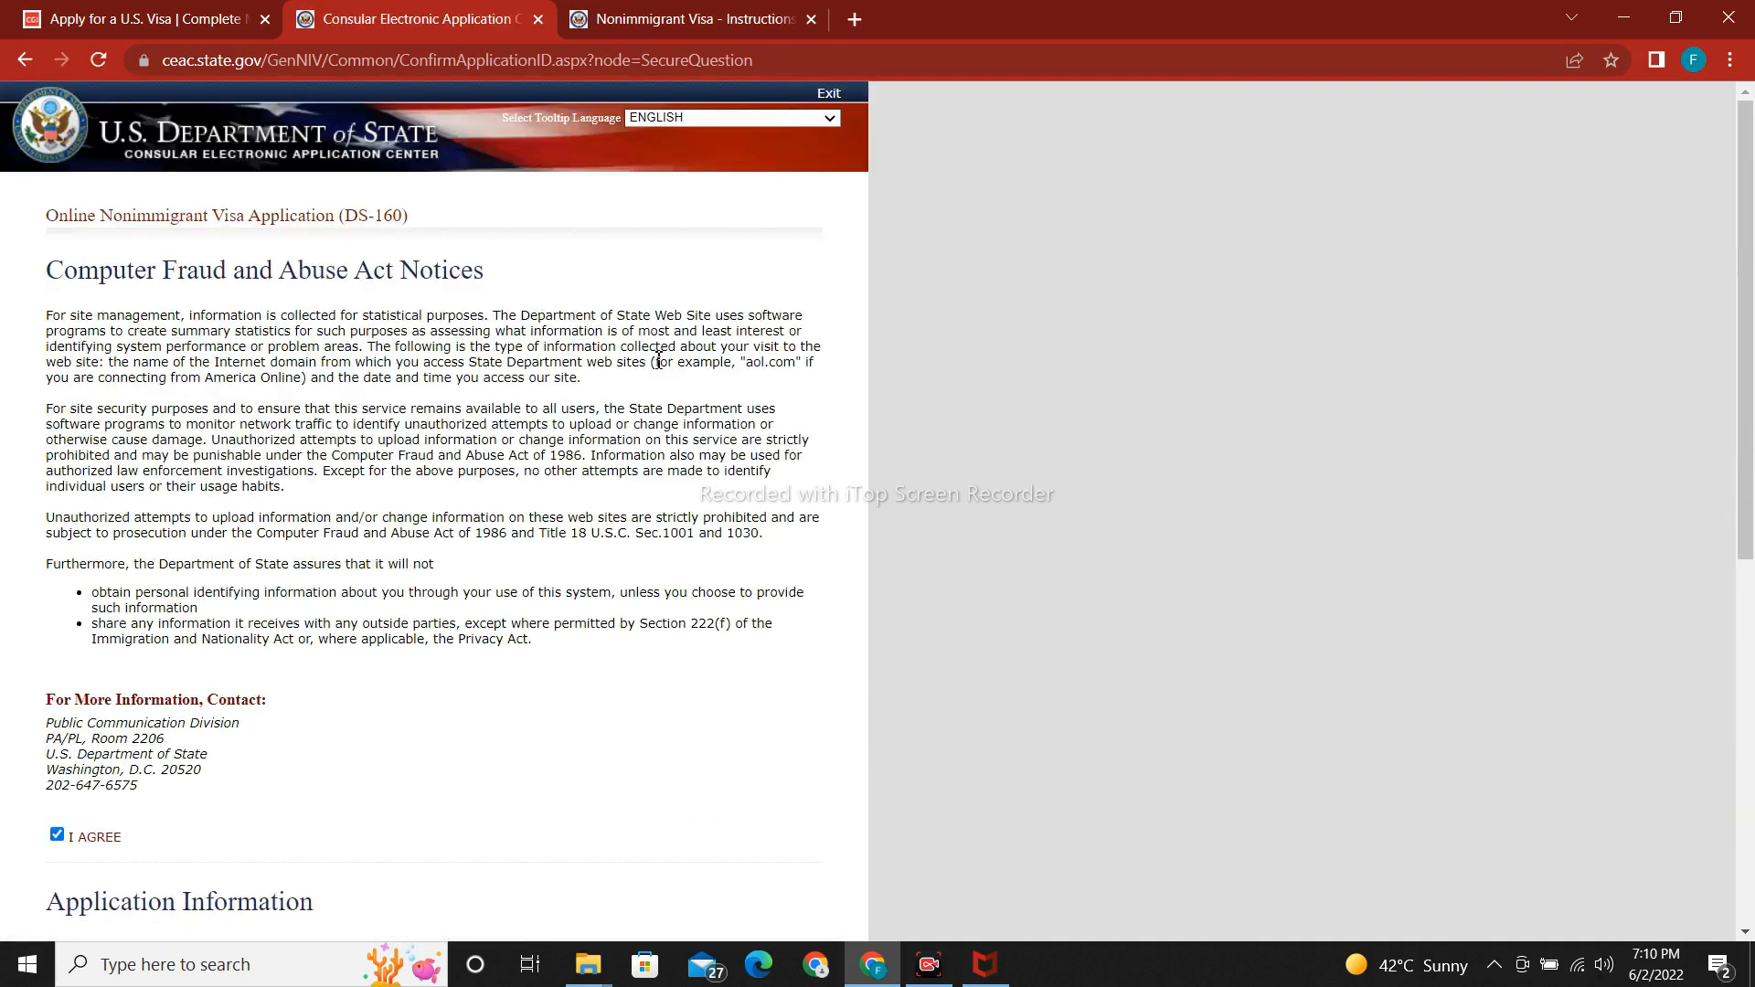
pyautogui.scroll(-5, 1125, 740)
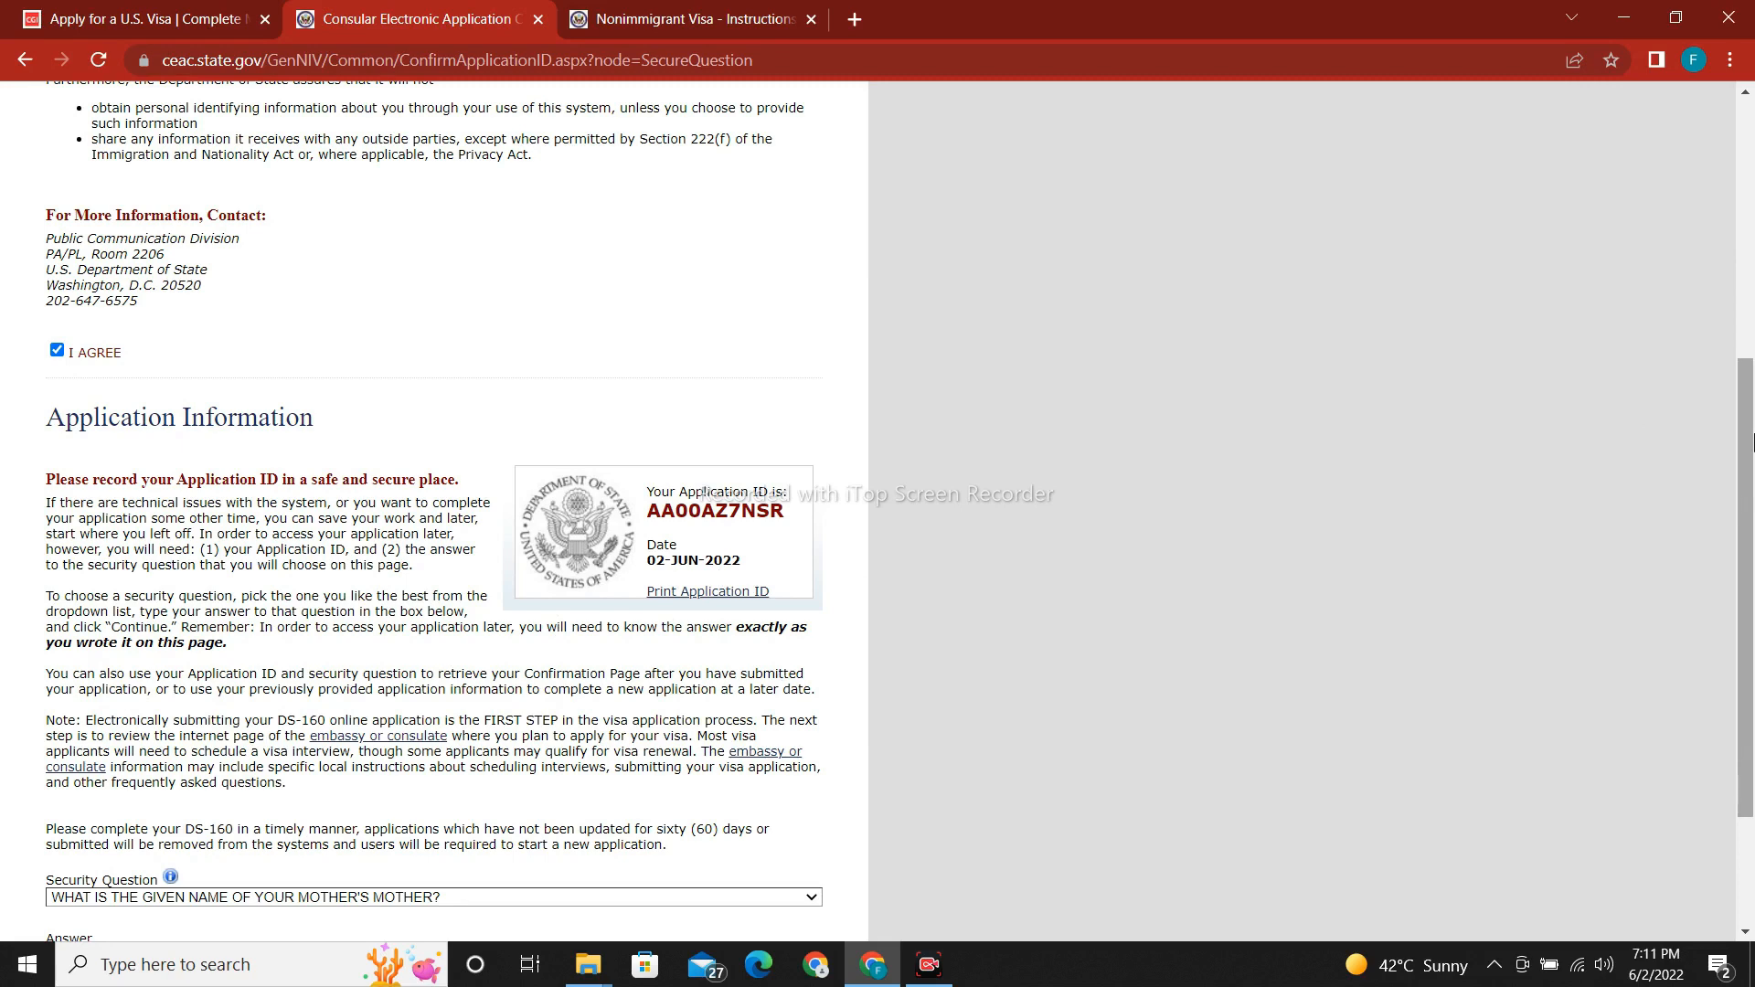
pyautogui.moveTo(1753, 443); pyautogui.dragTo(1751, 568)
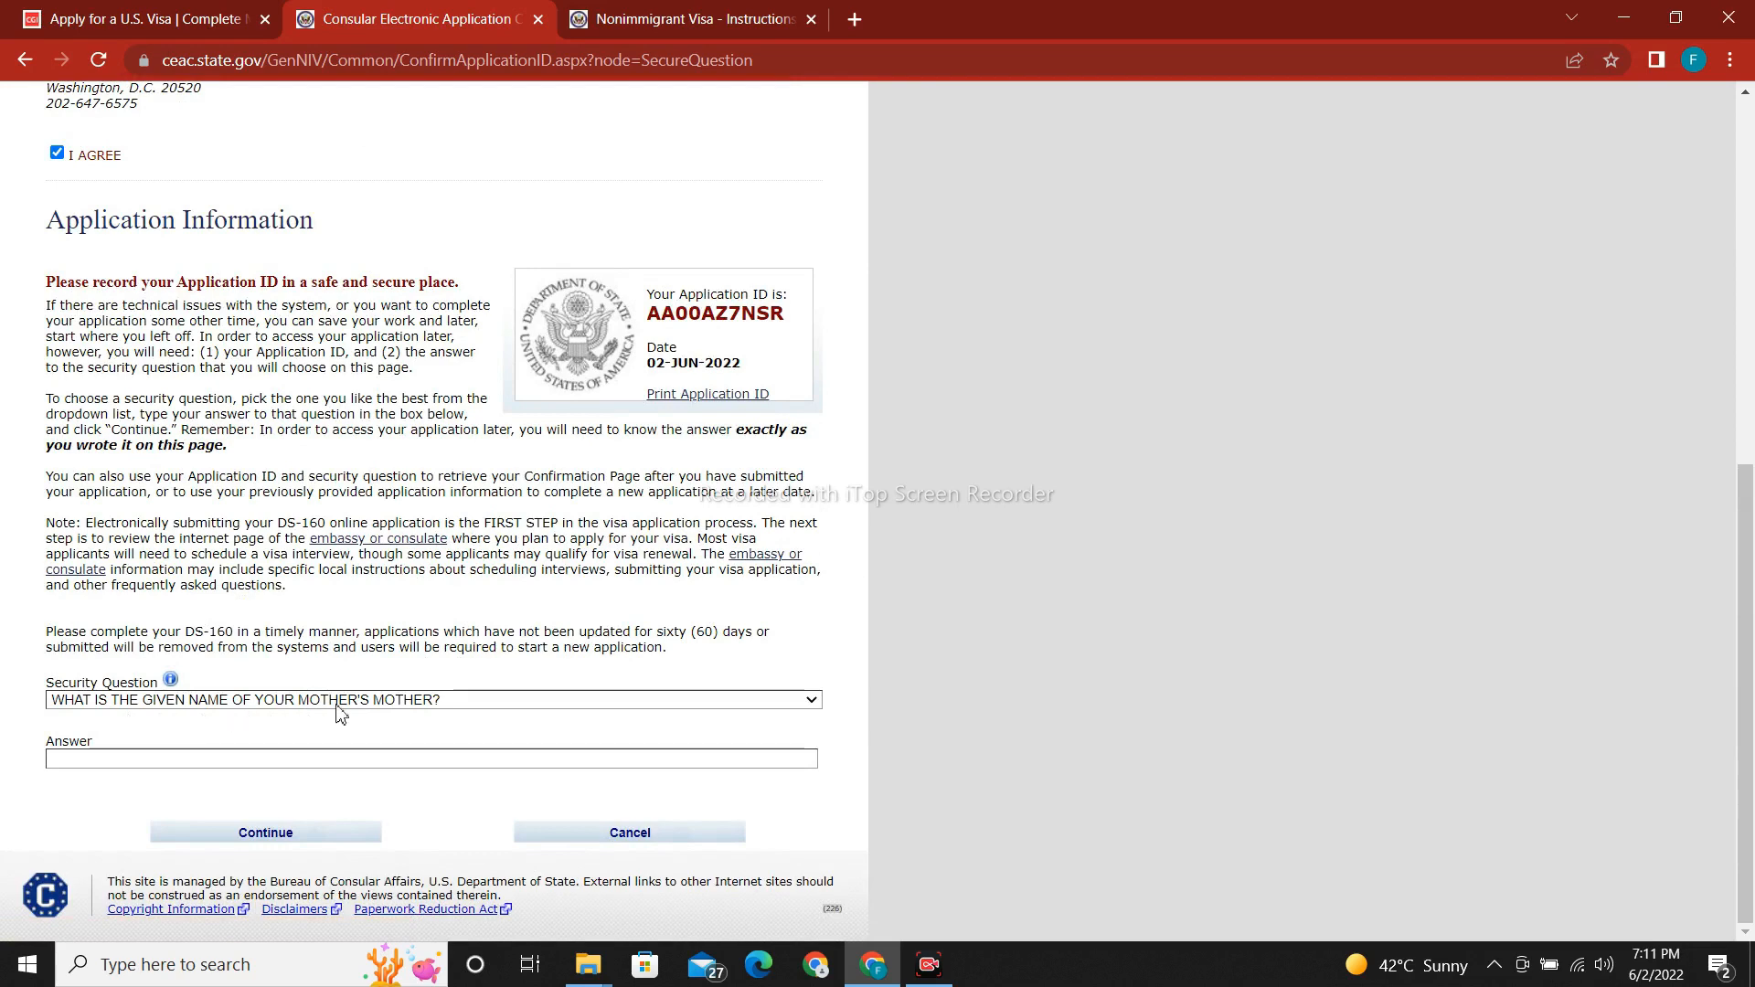
# Keep the mother's mother security question and enter its answer.
pyautogui.click(482, 706)
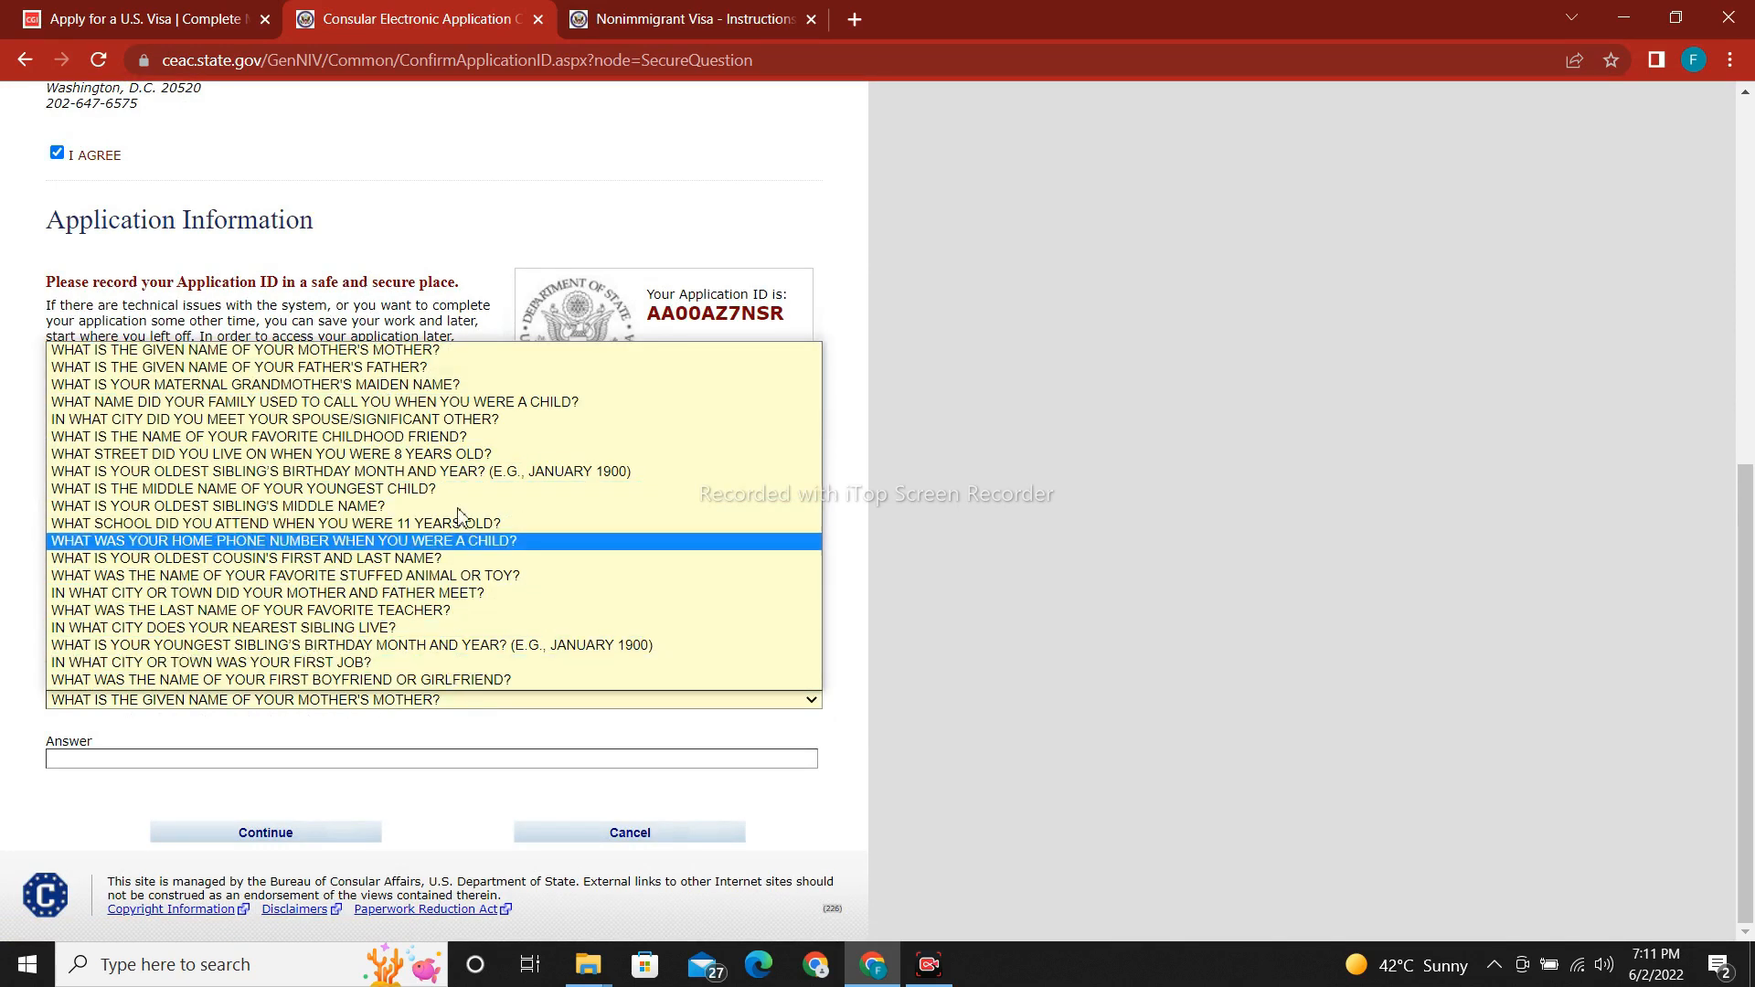
pyautogui.click(435, 347)
pyautogui.click(387, 761)
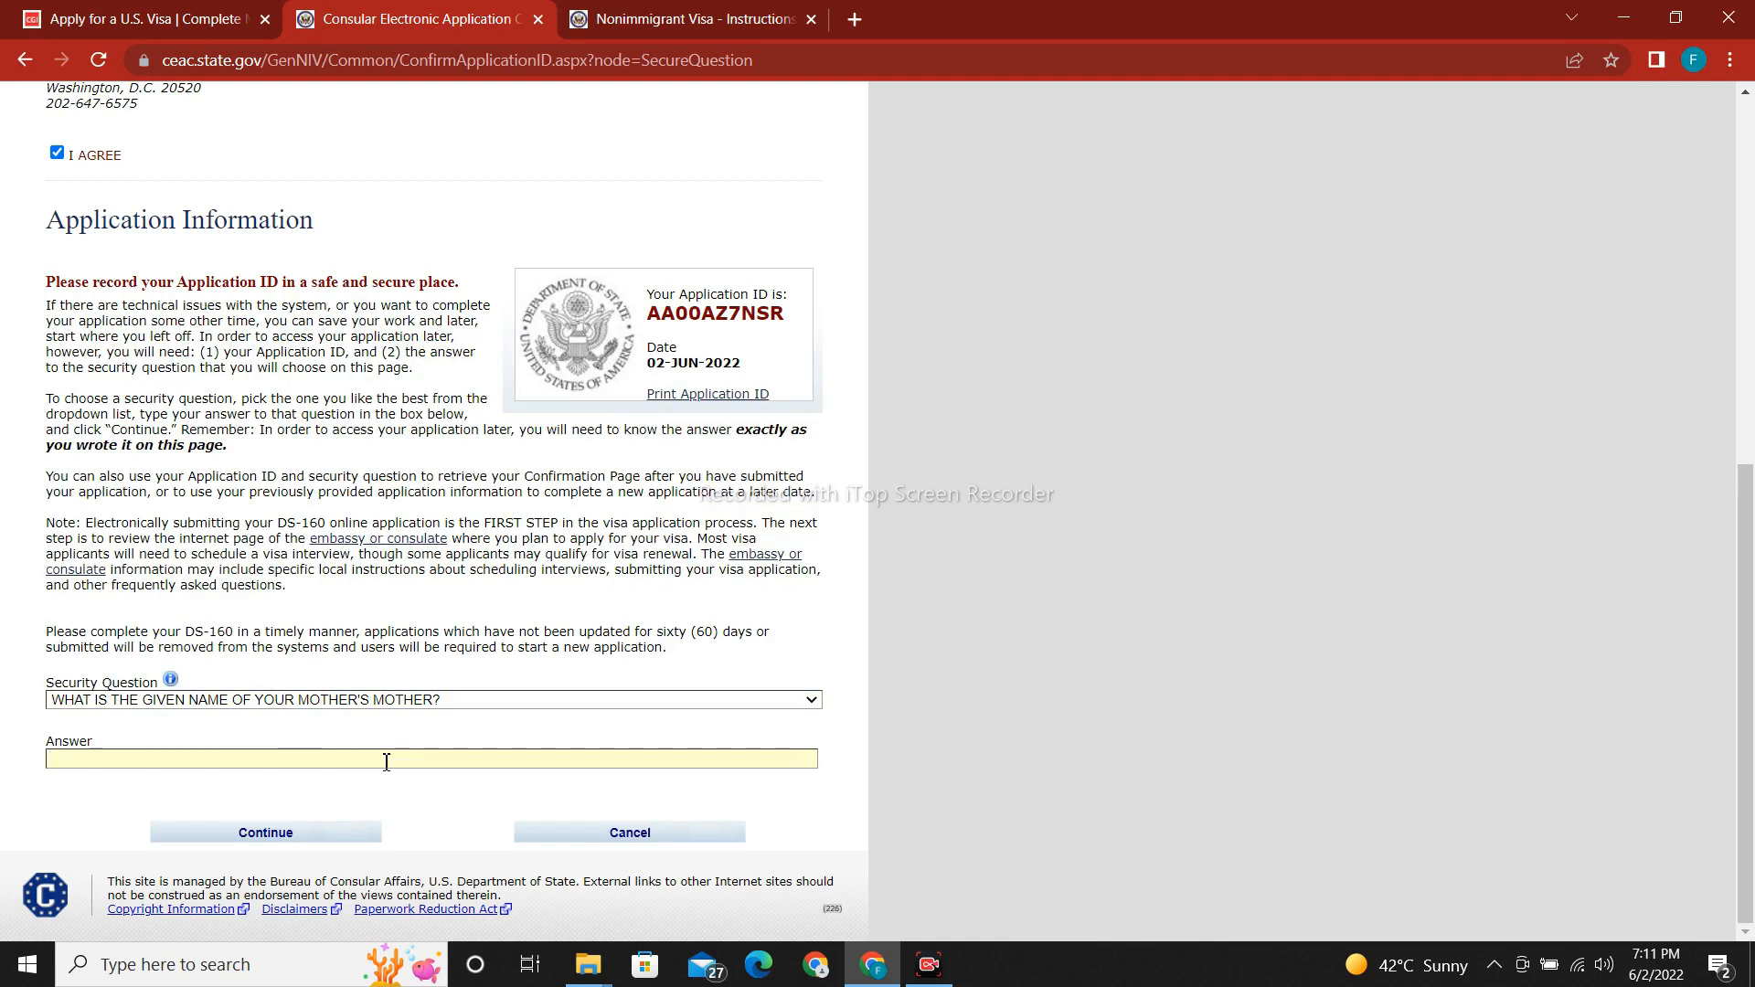
pyautogui.write('MARY')
# Continue to Personal Information 1 and enter the applicant's surname.
pyautogui.click(359, 832)
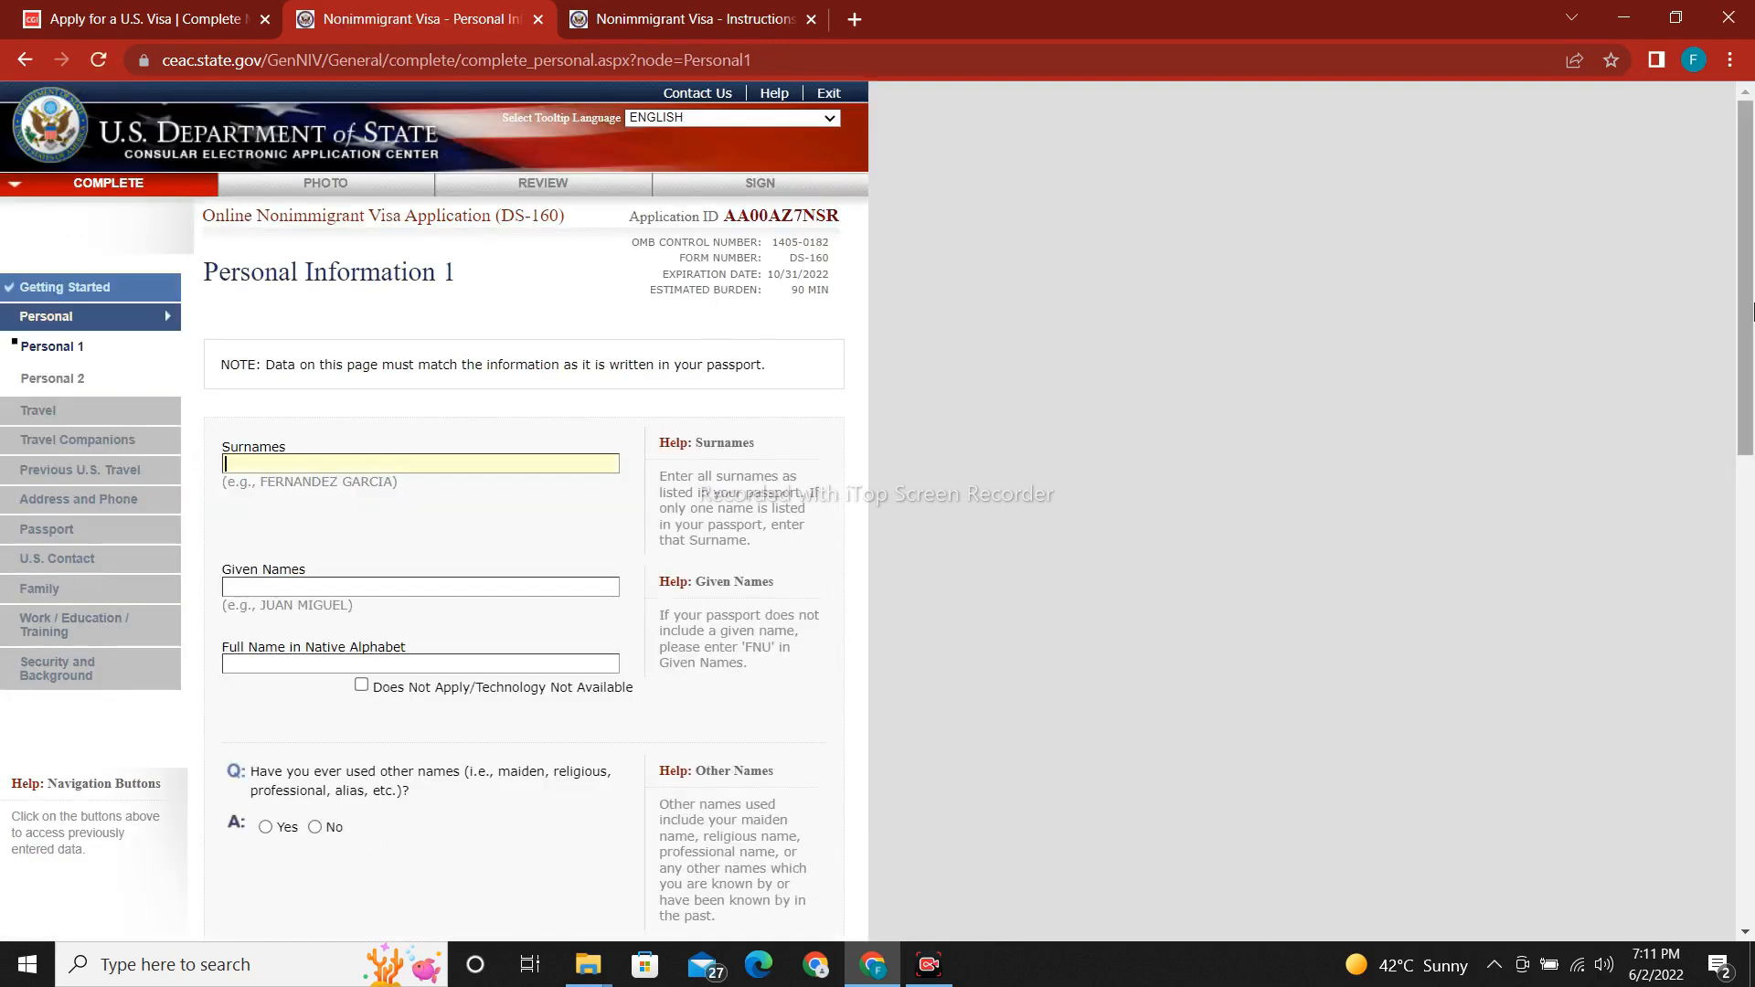
pyautogui.scroll(-5, 1753, 312)
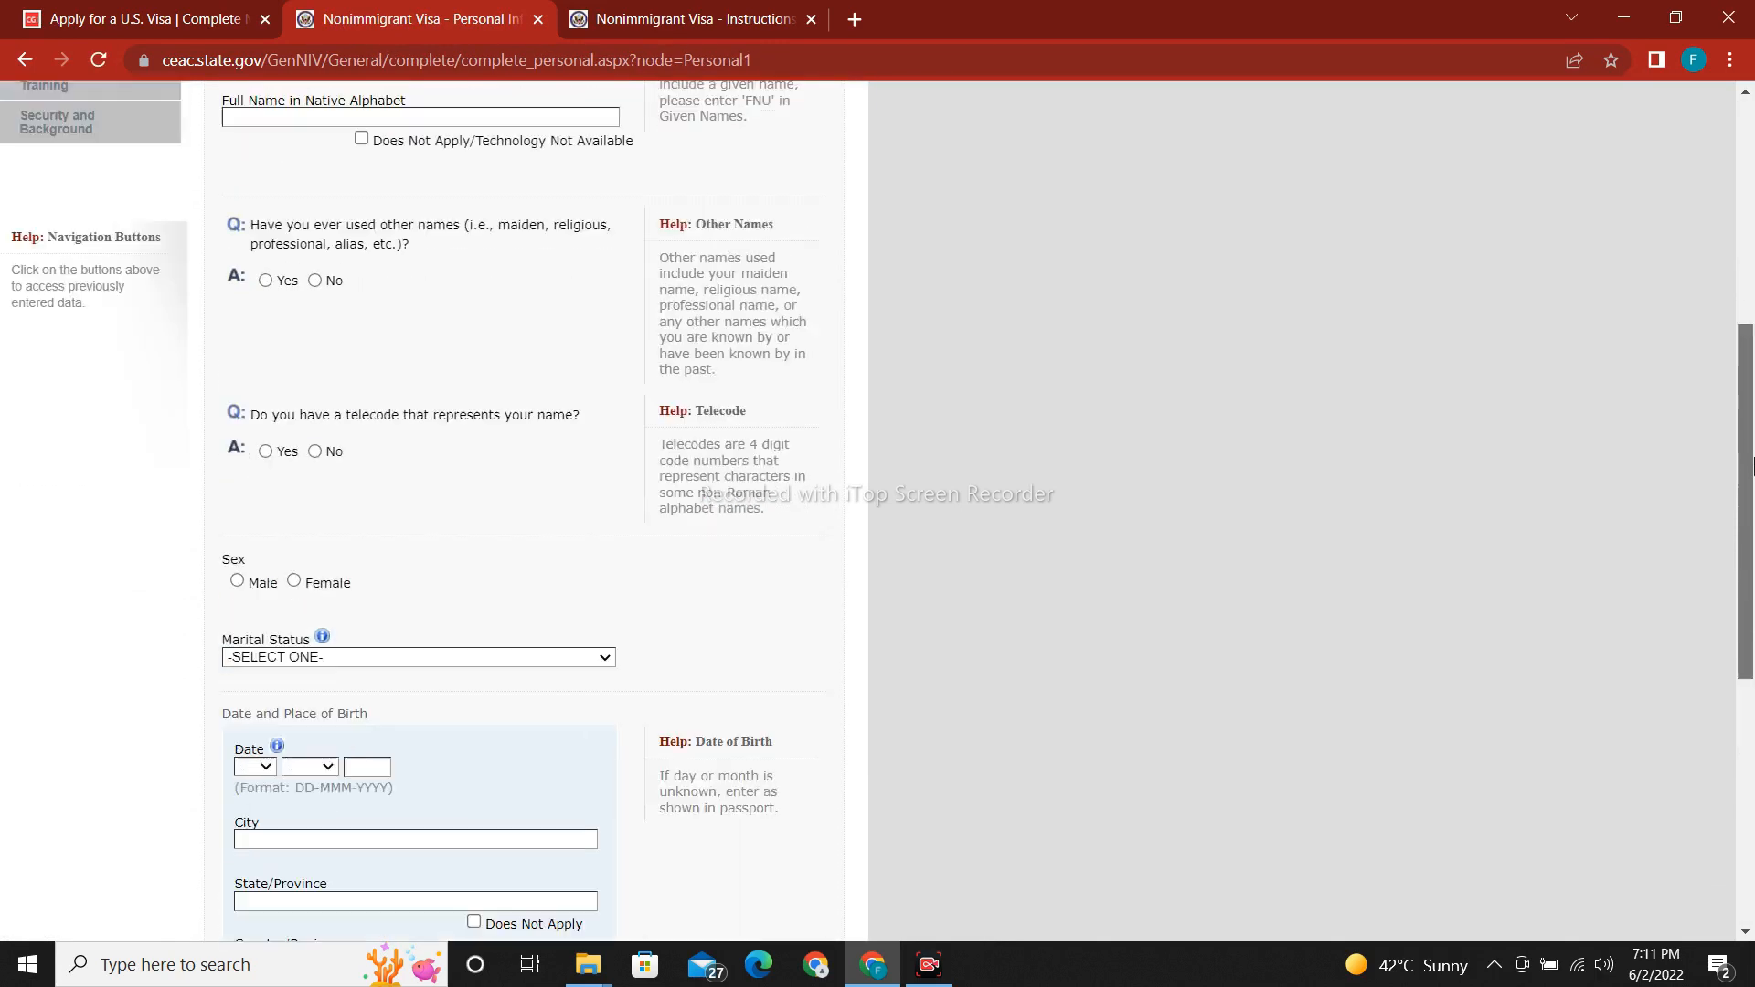
pyautogui.scroll(3, 1752, 466)
pyautogui.scroll(3, 1752, 407)
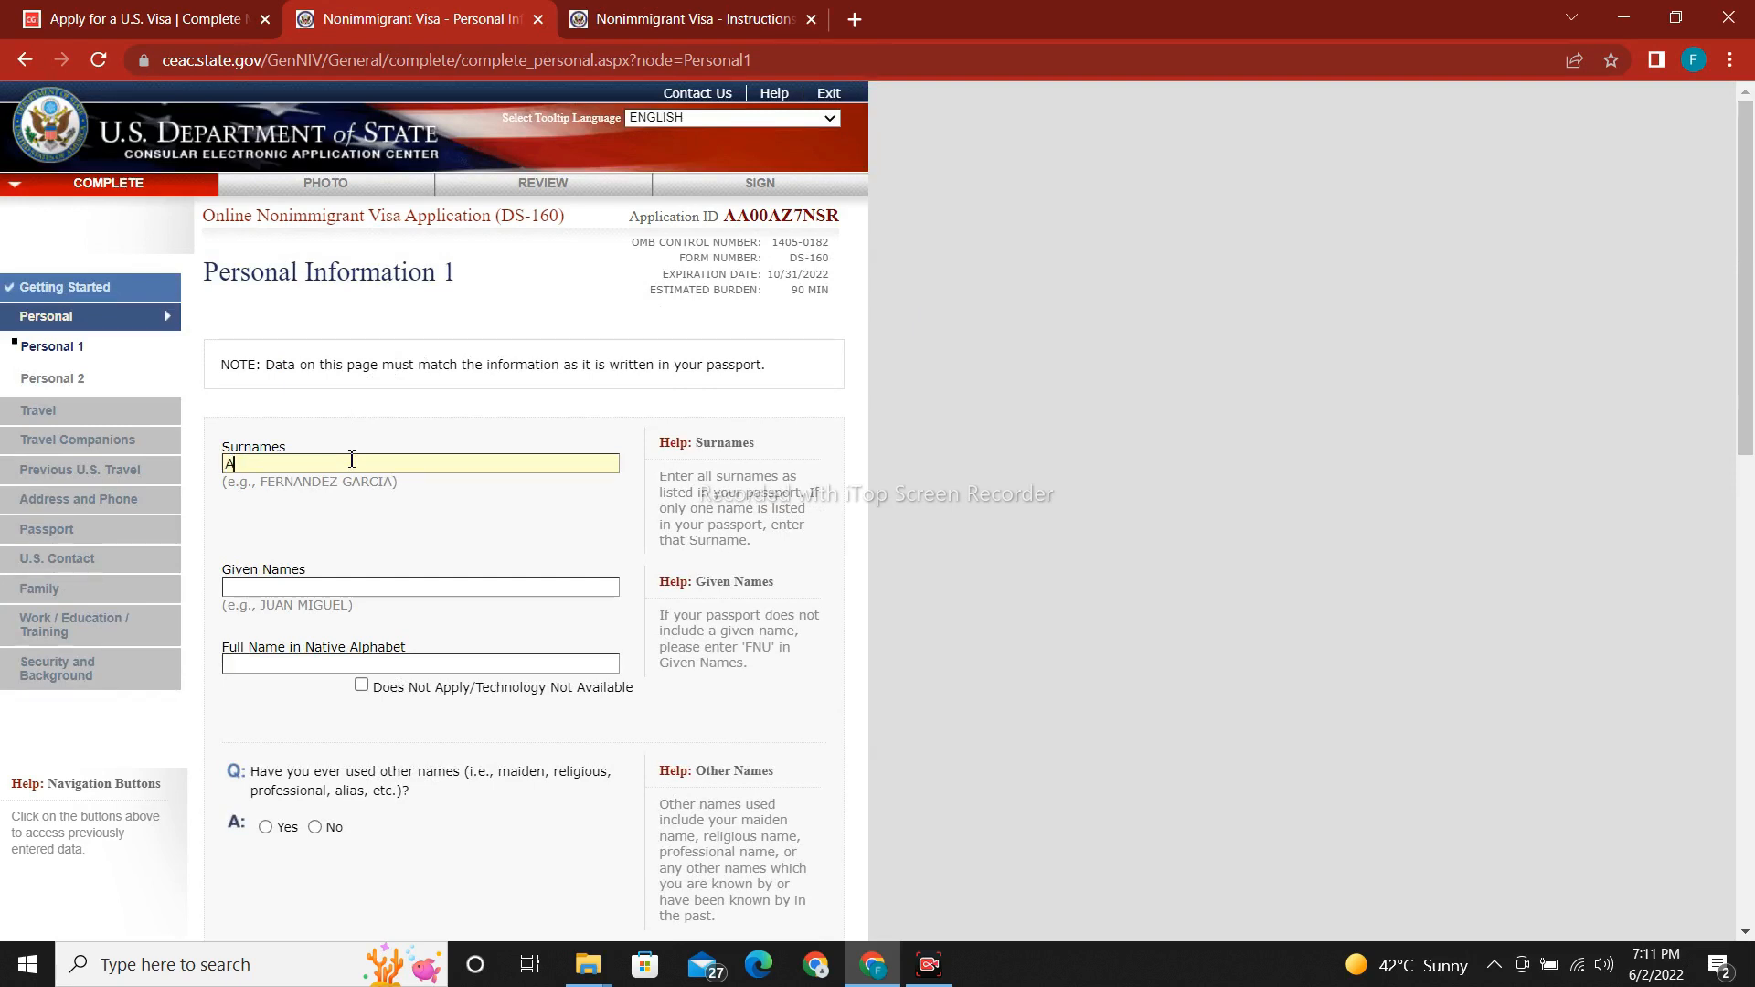
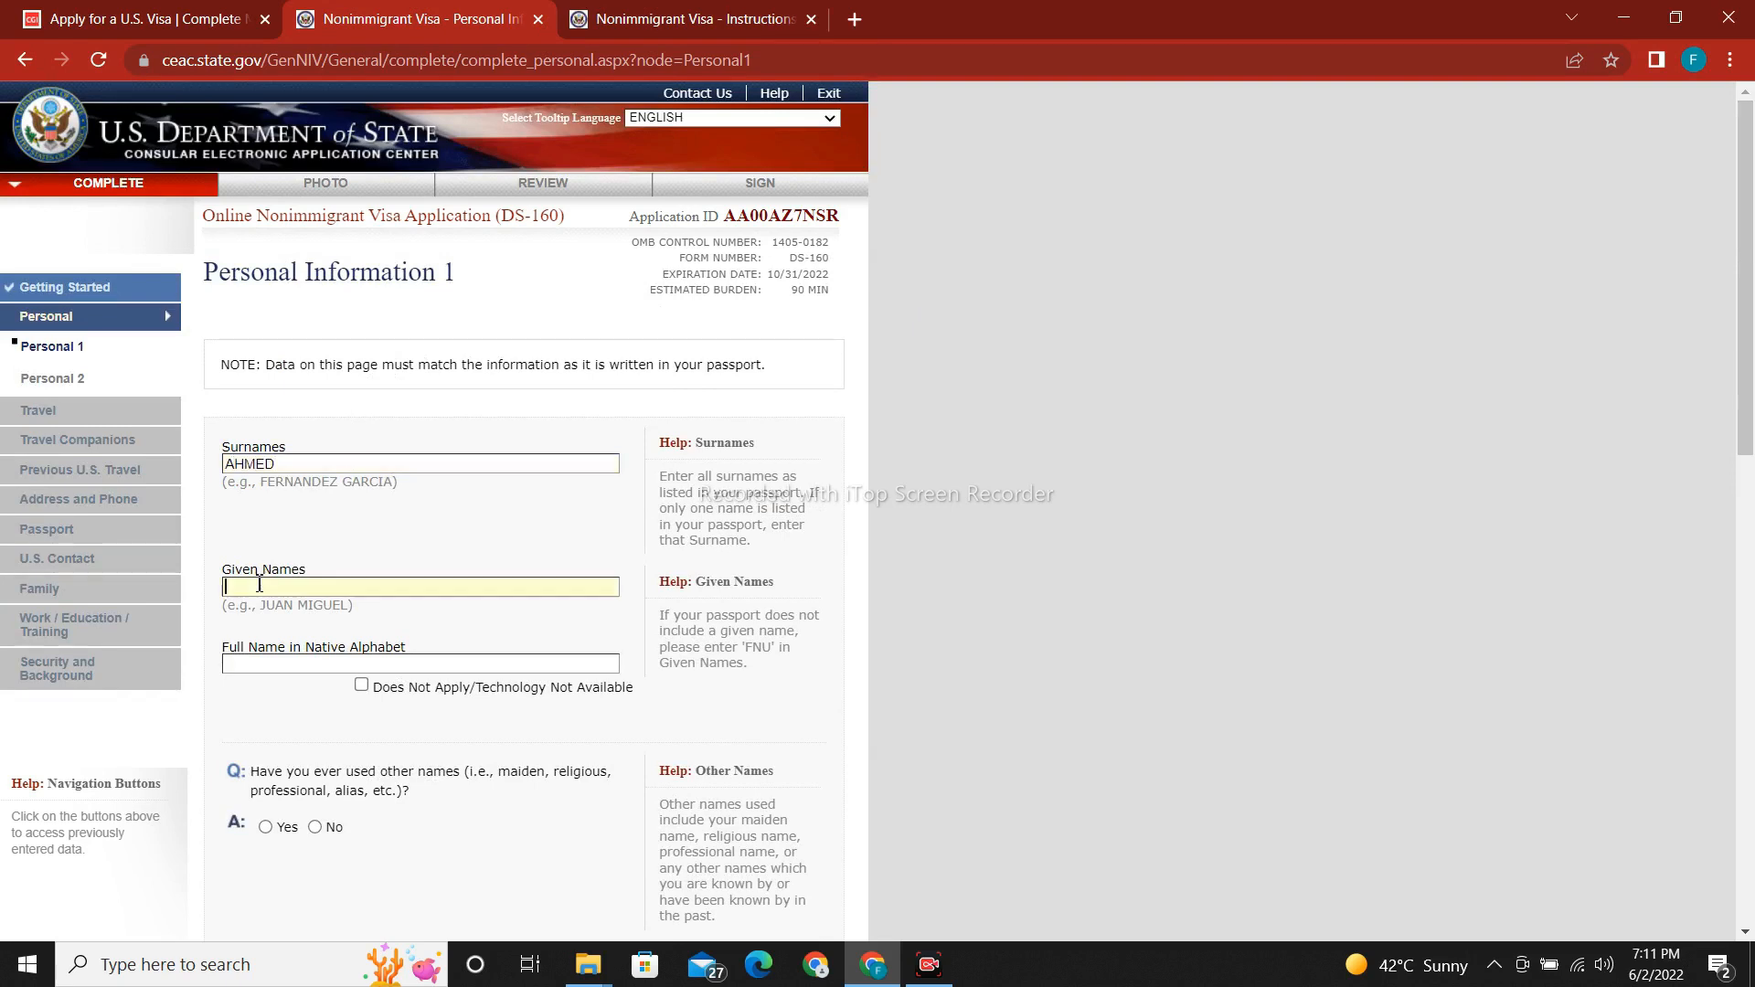
# Enter the applicant's given names and full name in native alphabet.
pyautogui.click(259, 586)
pyautogui.click(291, 662)
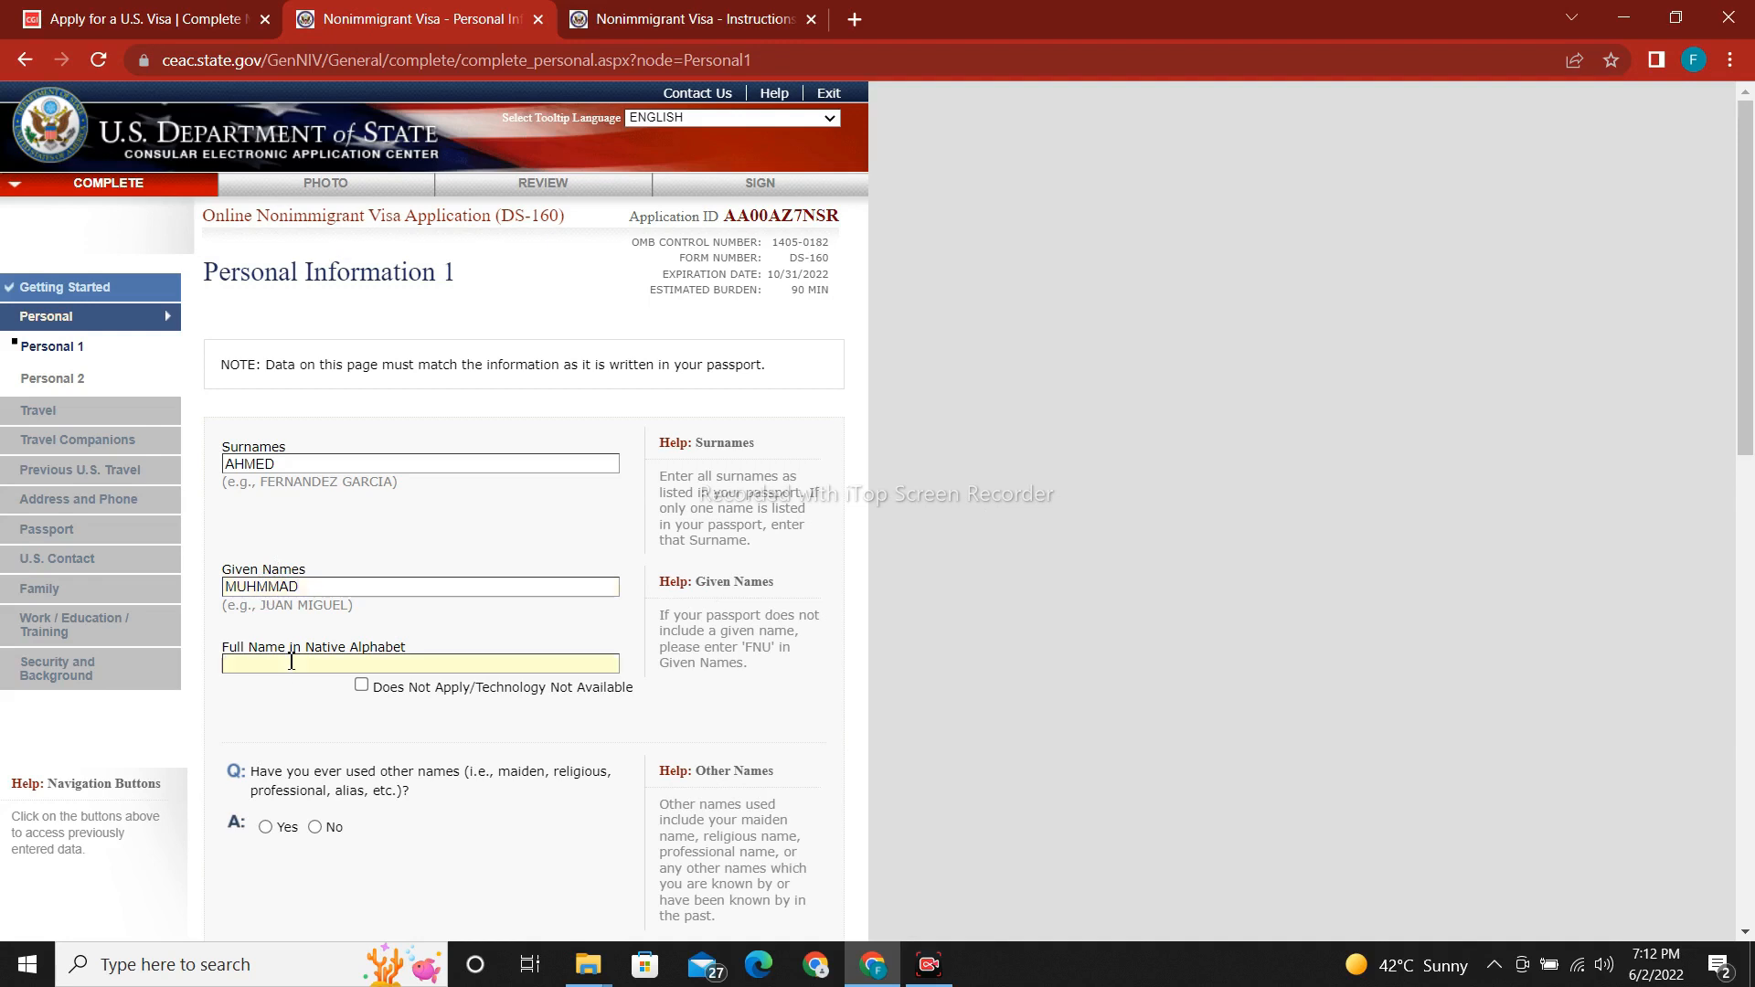
pyautogui.moveTo(1752, 443); pyautogui.dragTo(1752, 619)
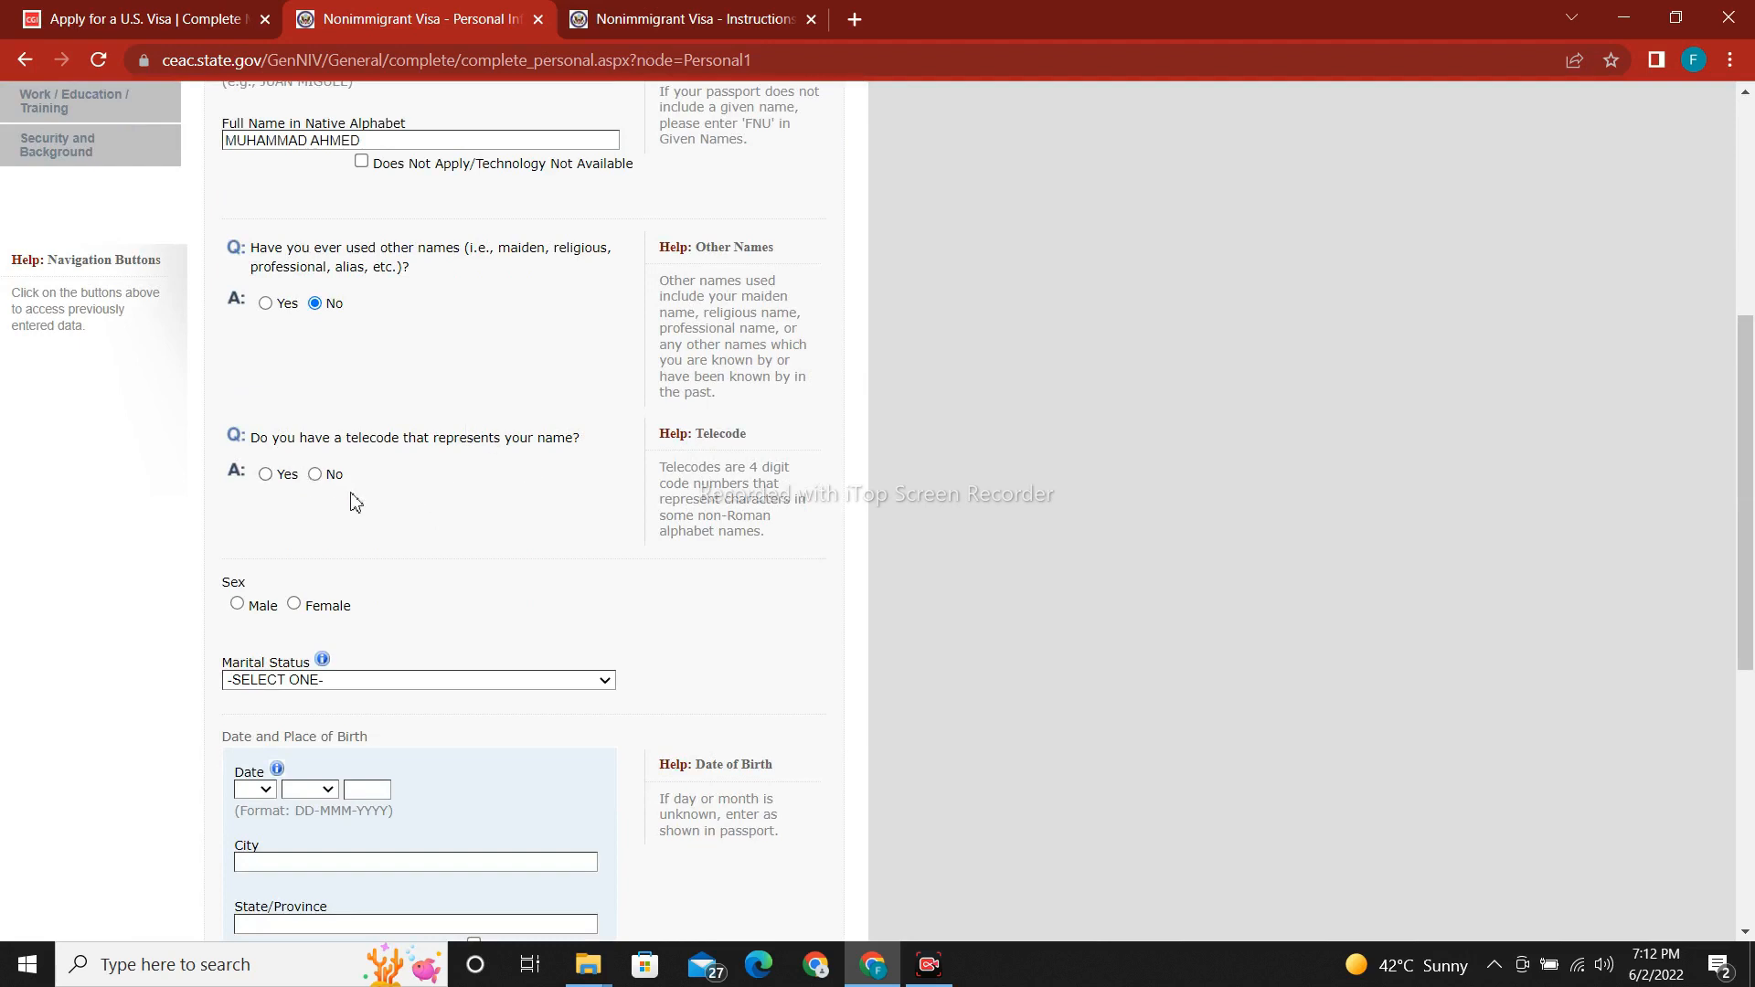
# Answer No to having a name telecode and set marital status to MARRIED.
pyautogui.click(315, 474)
pyautogui.moveTo(1748, 343); pyautogui.dragTo(1748, 663)
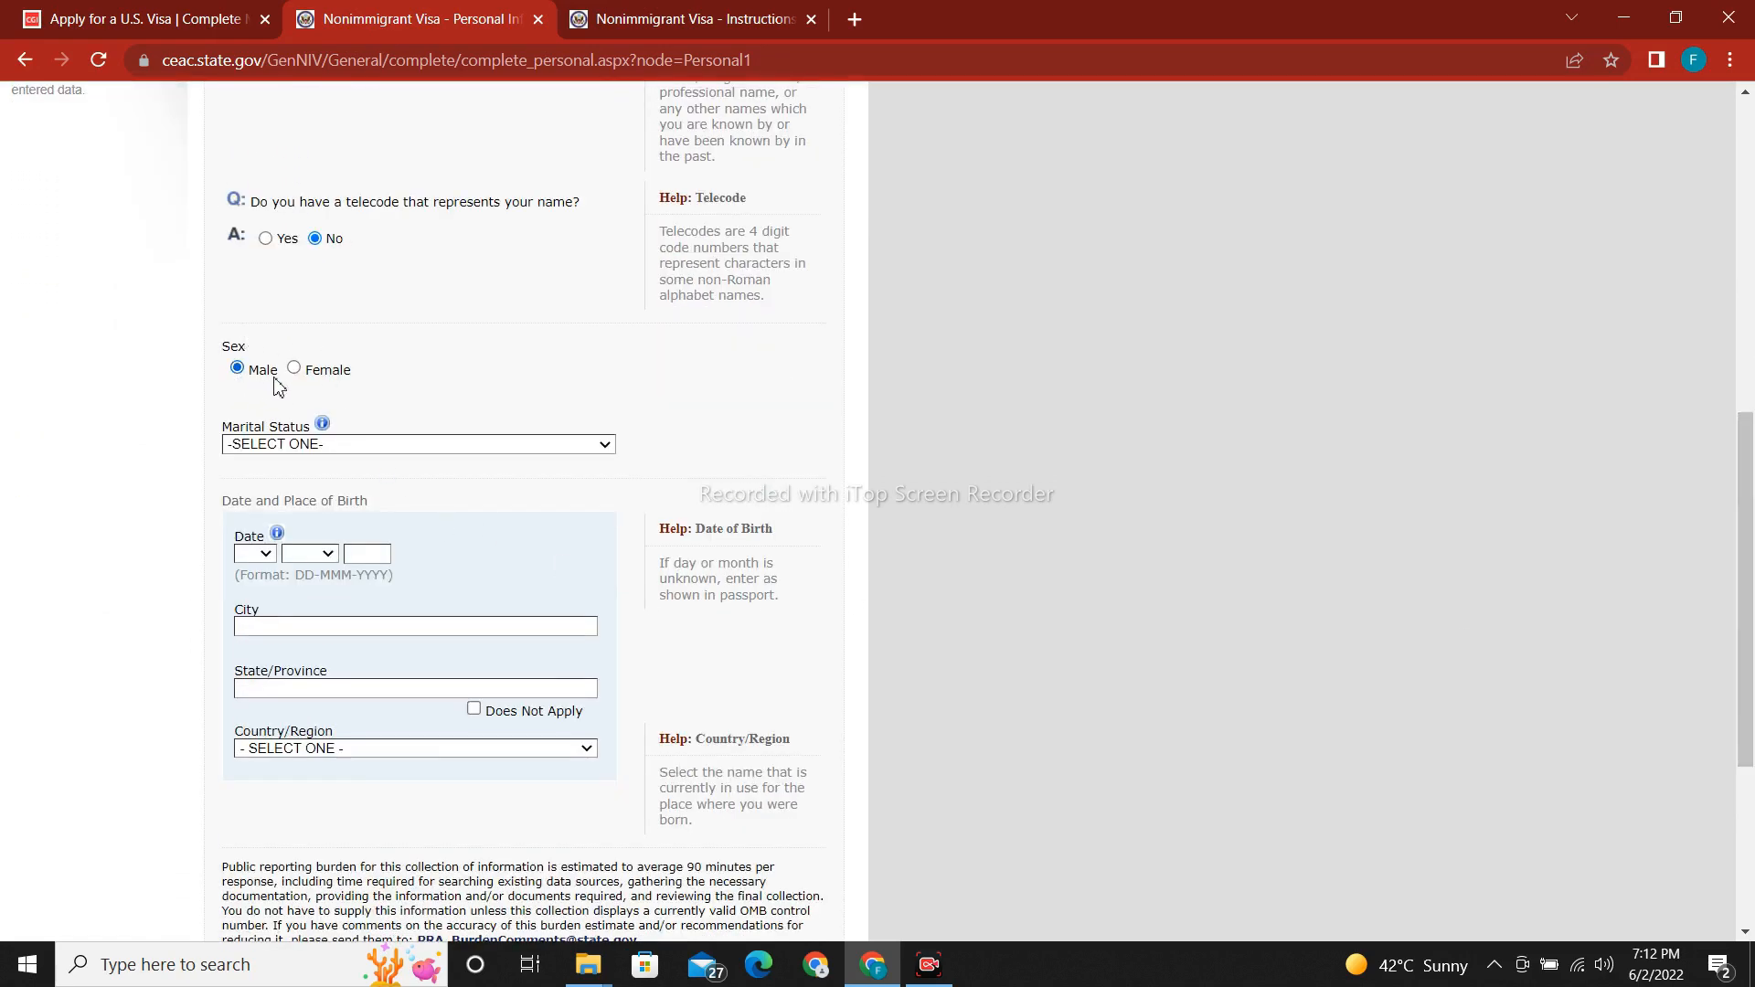
pyautogui.moveTo(1748, 493); pyautogui.dragTo(1750, 567)
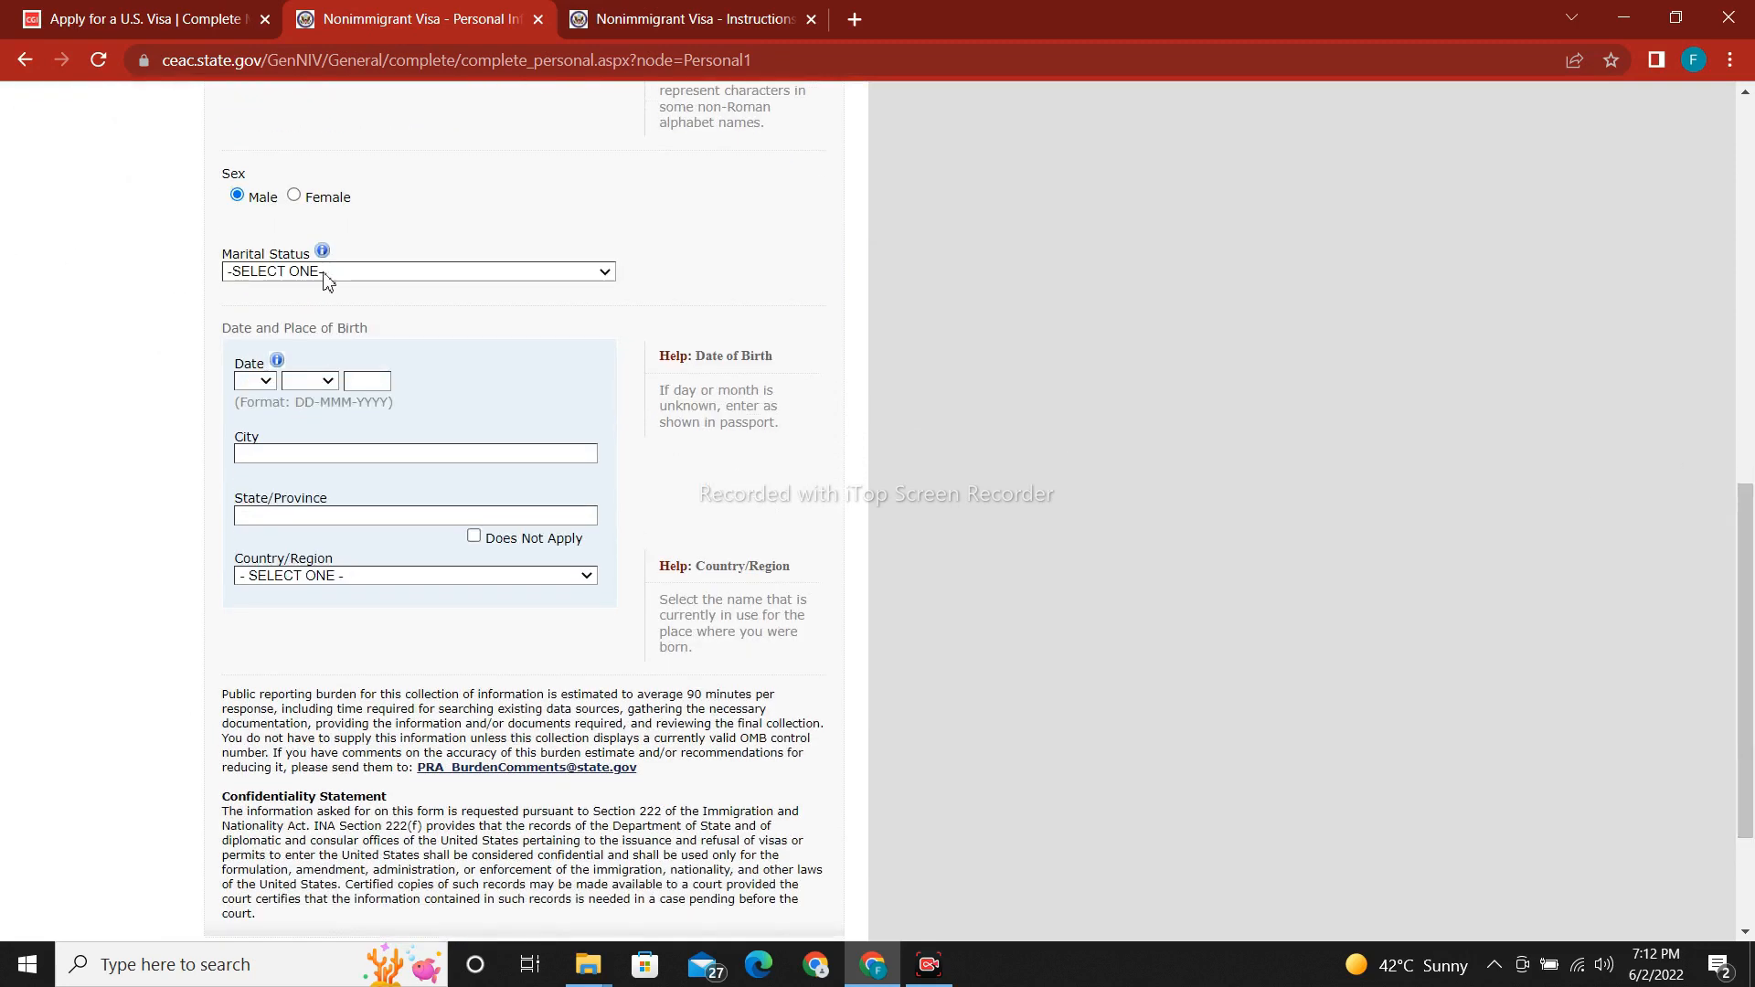
pyautogui.click(395, 272)
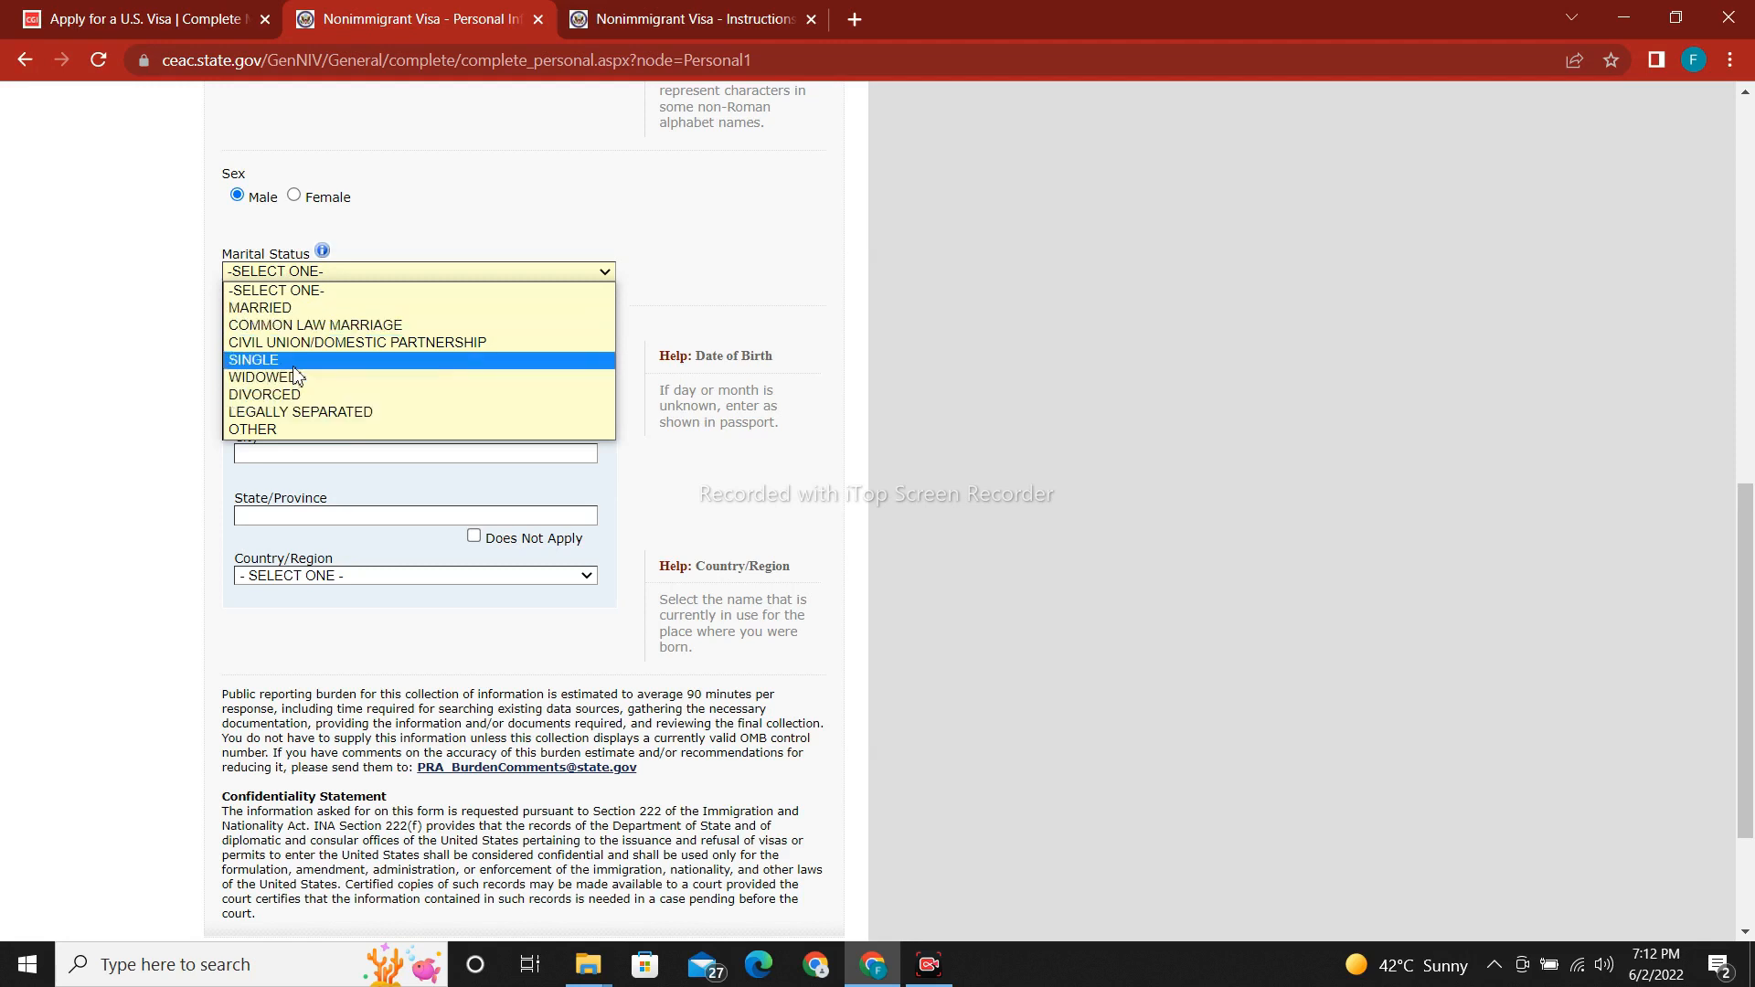
pyautogui.click(314, 316)
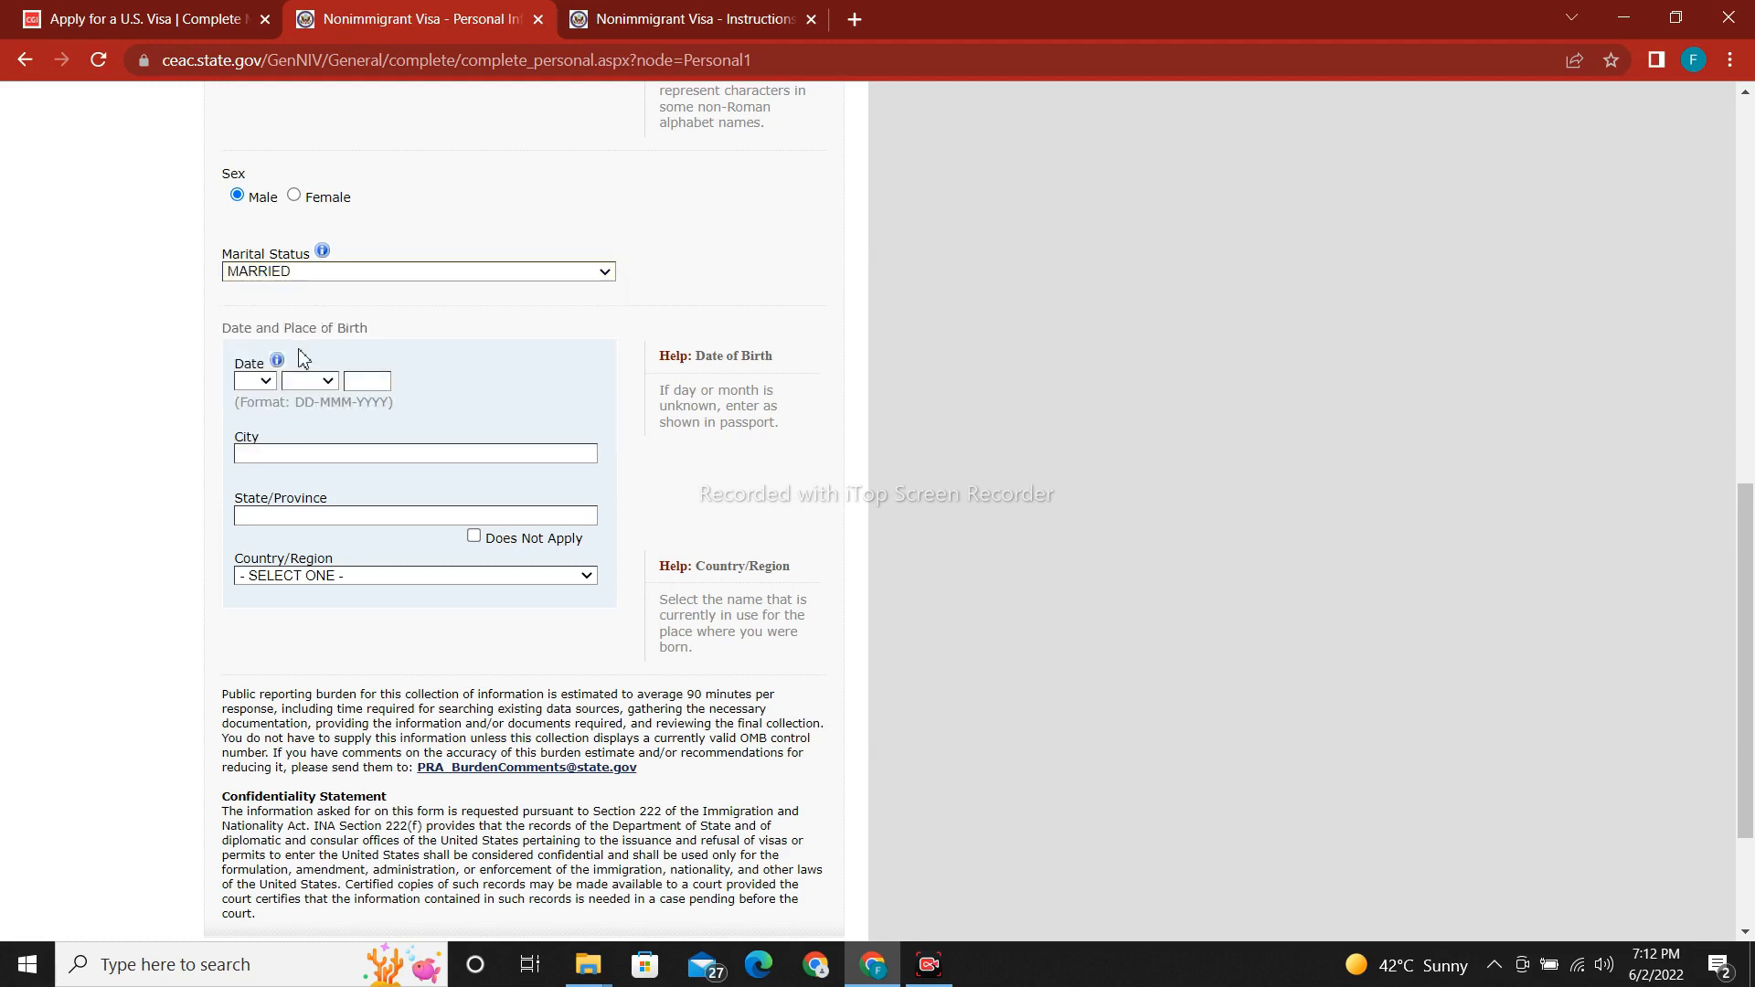
pyautogui.click(264, 382)
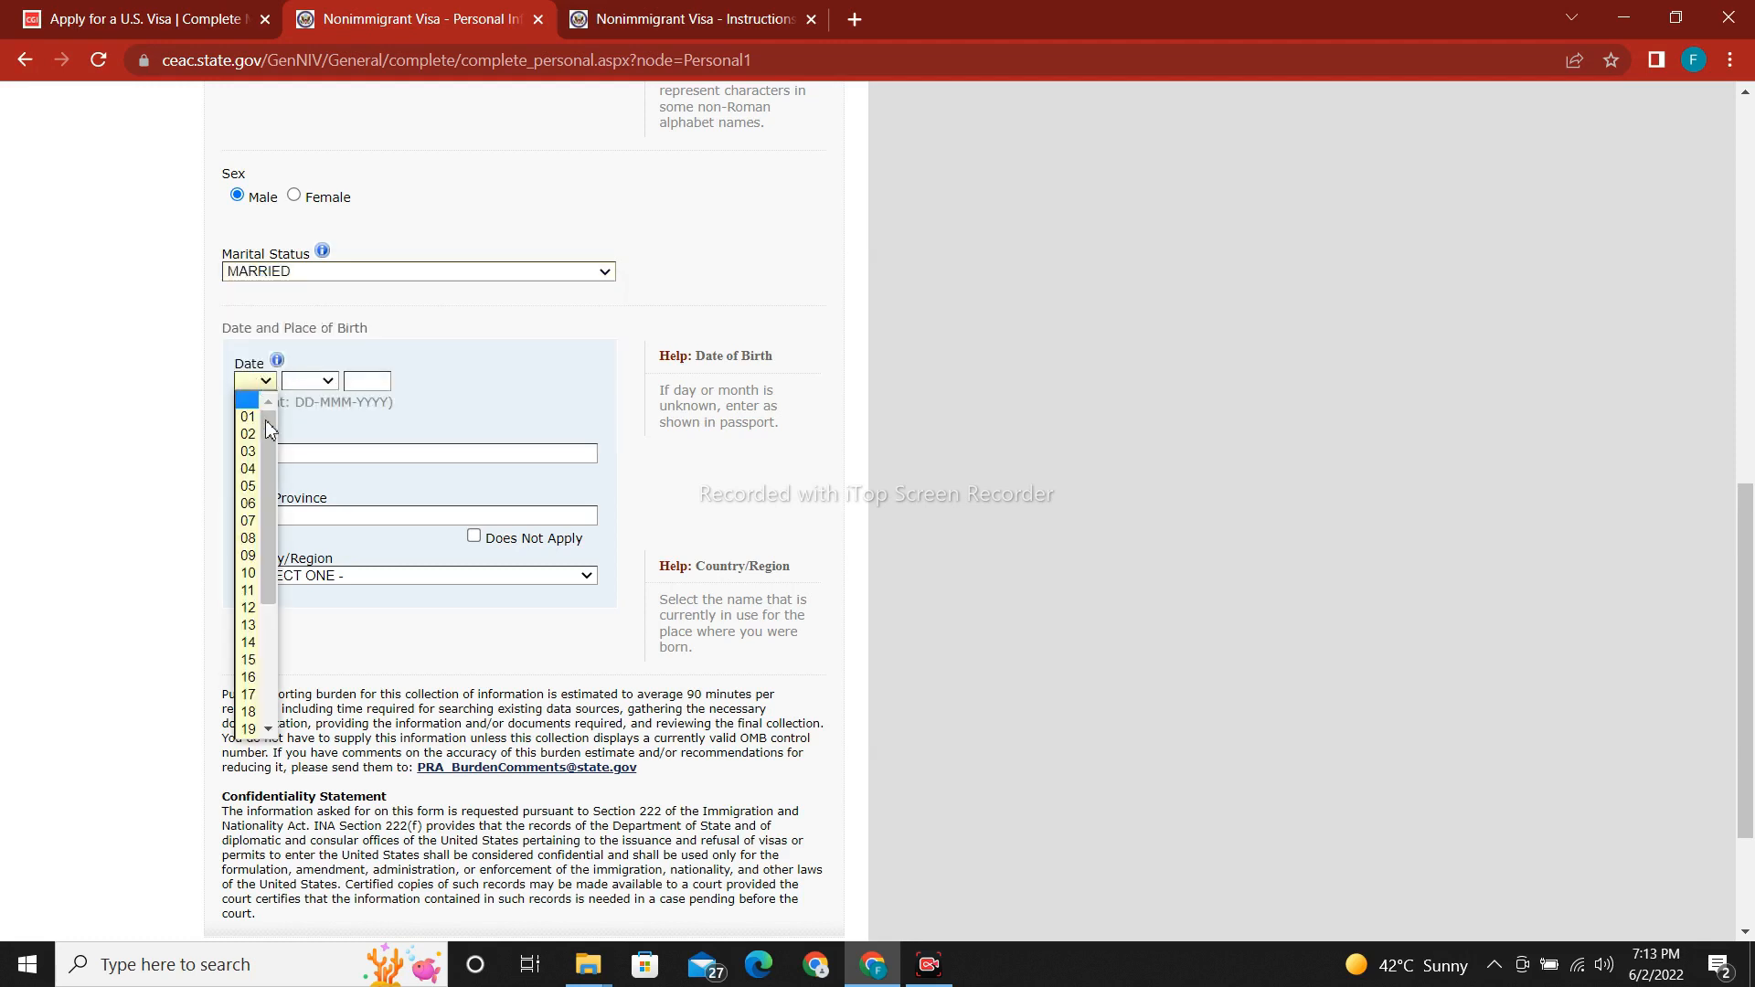
pyautogui.click(271, 459)
pyautogui.click(320, 382)
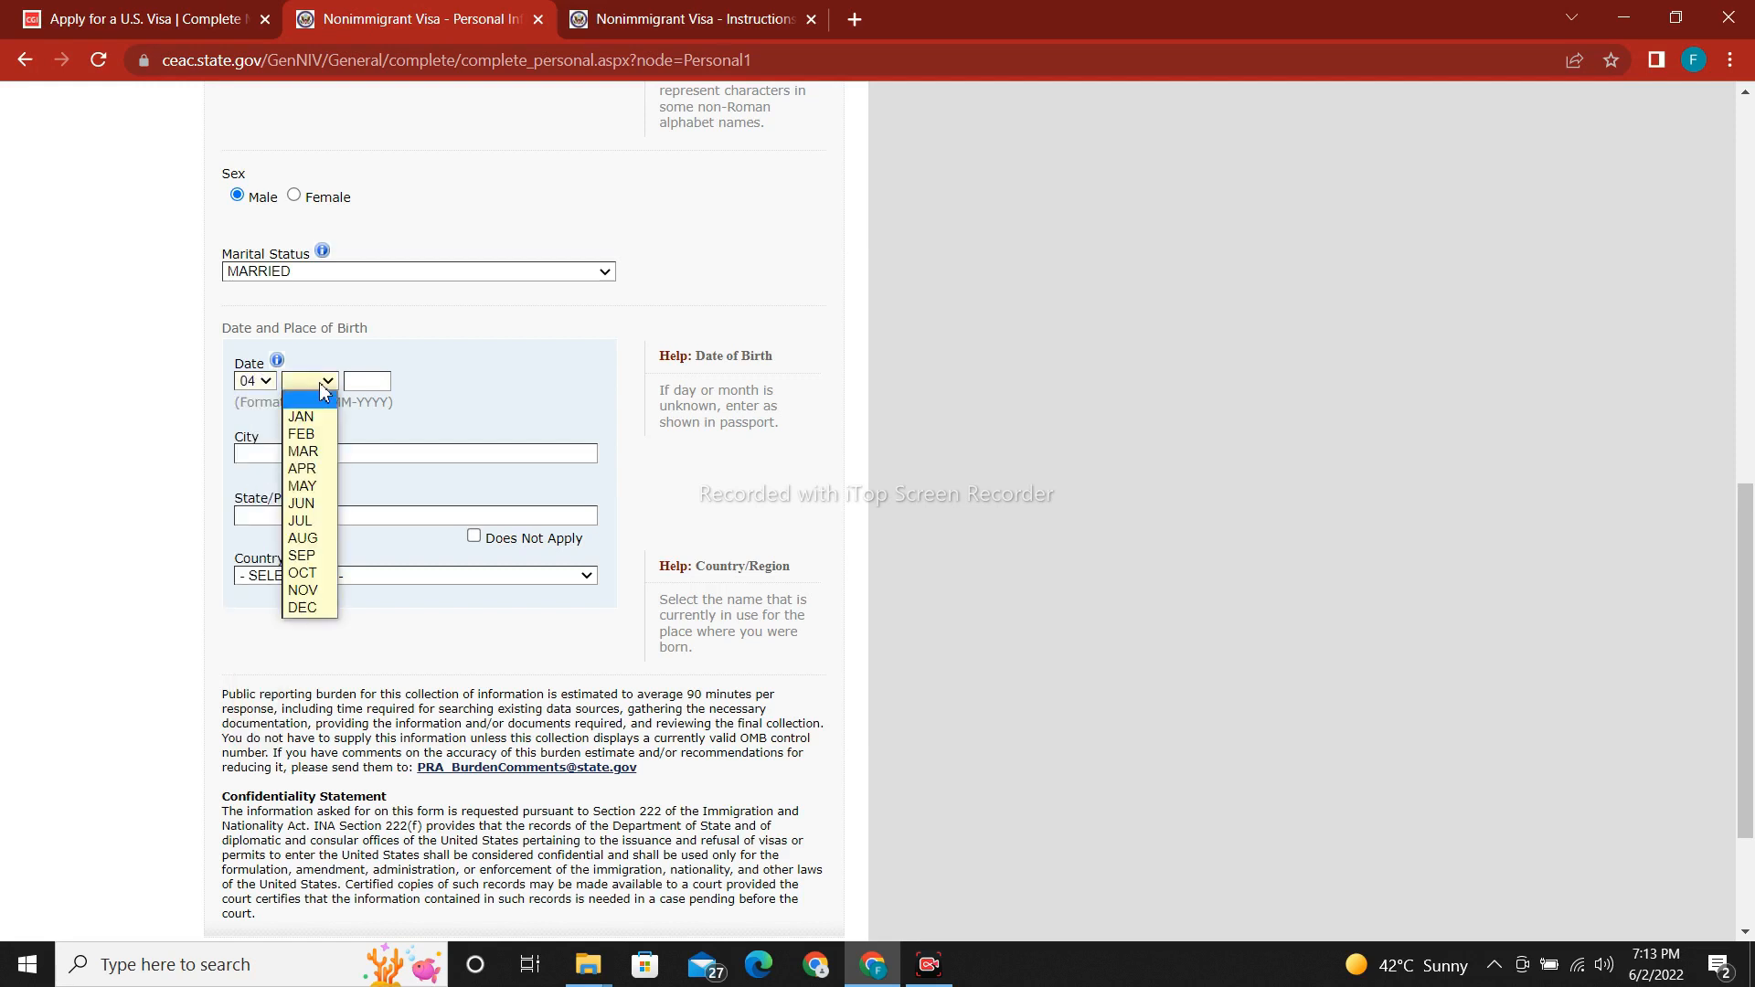
pyautogui.click(303, 521)
pyautogui.click(348, 382)
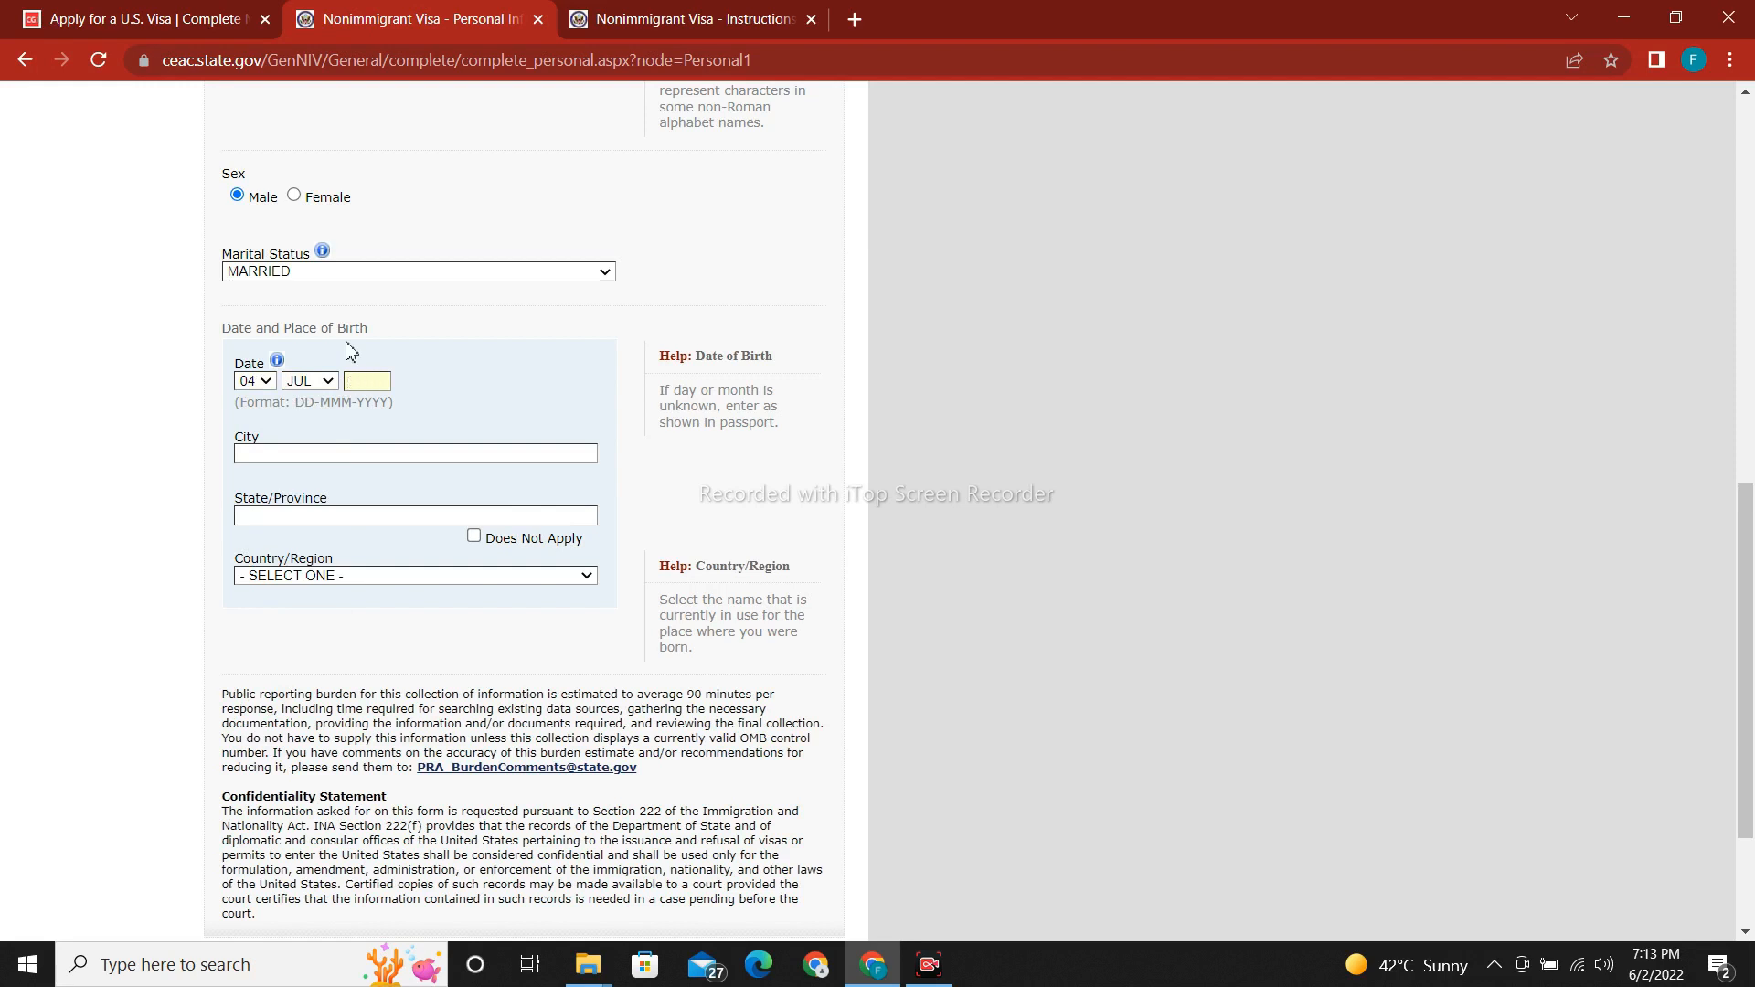
pyautogui.write('1989')
# Enter LAHORE, PUNJAB, PAKISTAN as the city, province and country of birth.
pyautogui.click(359, 454)
pyautogui.write('LAHORE')
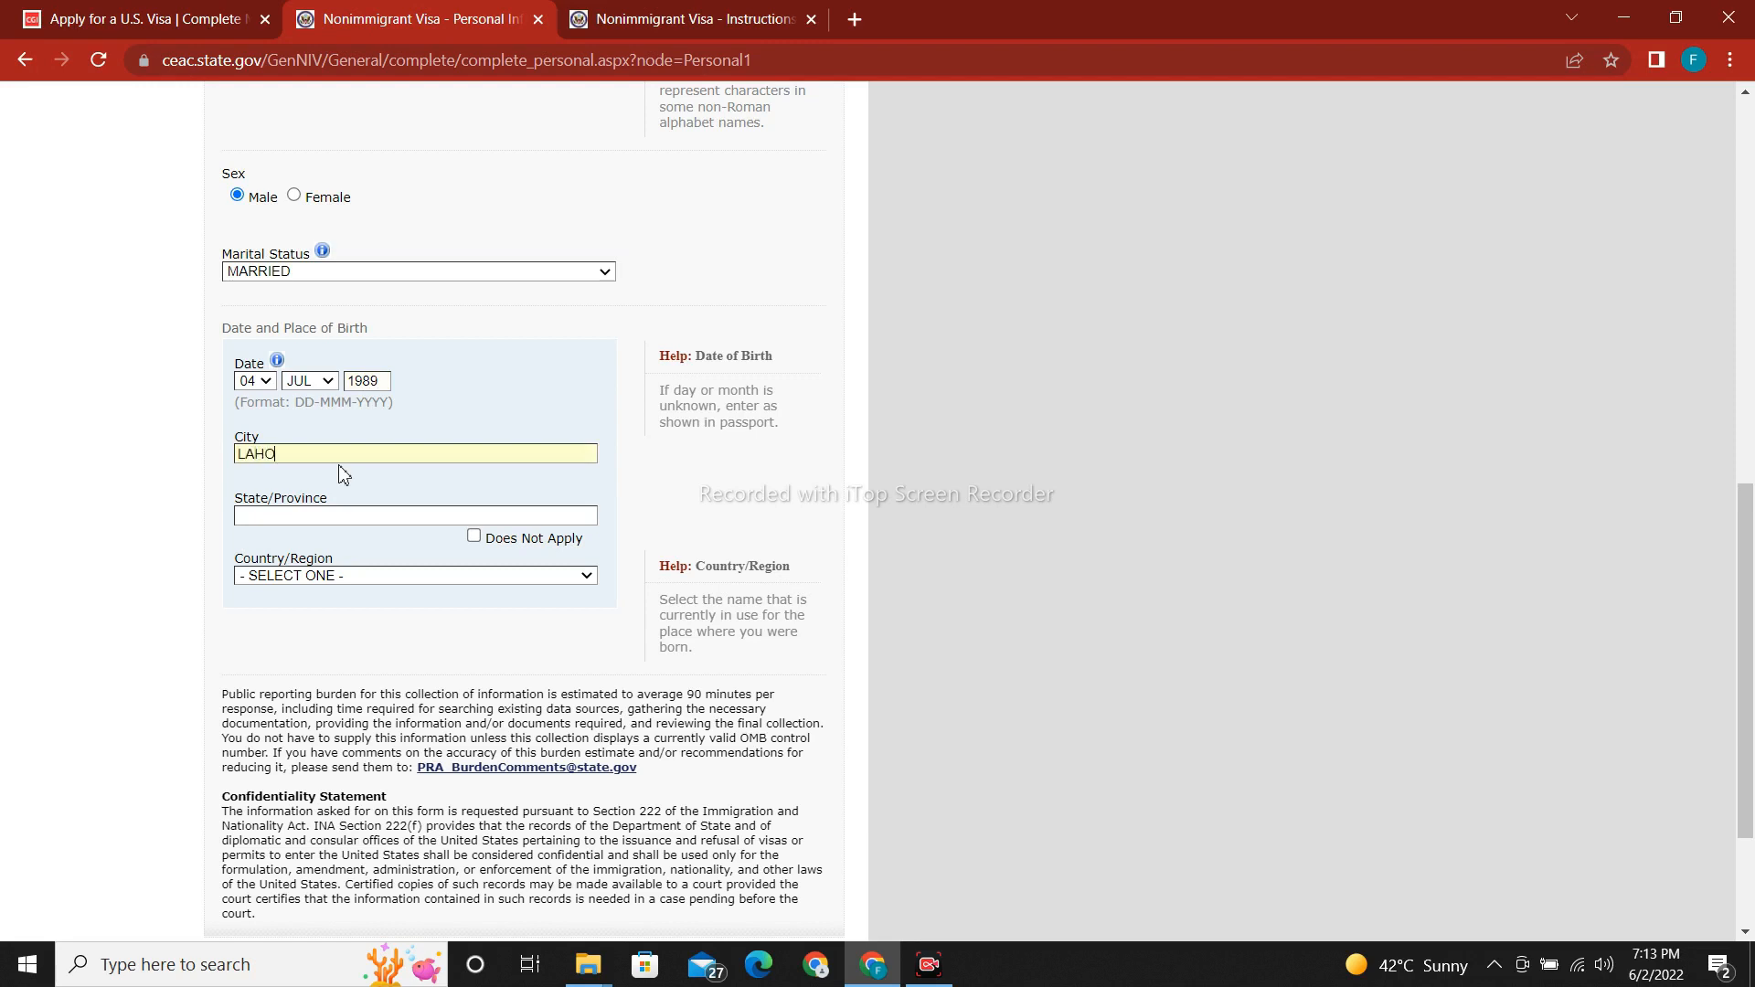
pyautogui.click(382, 520)
pyautogui.write('PUNJAB')
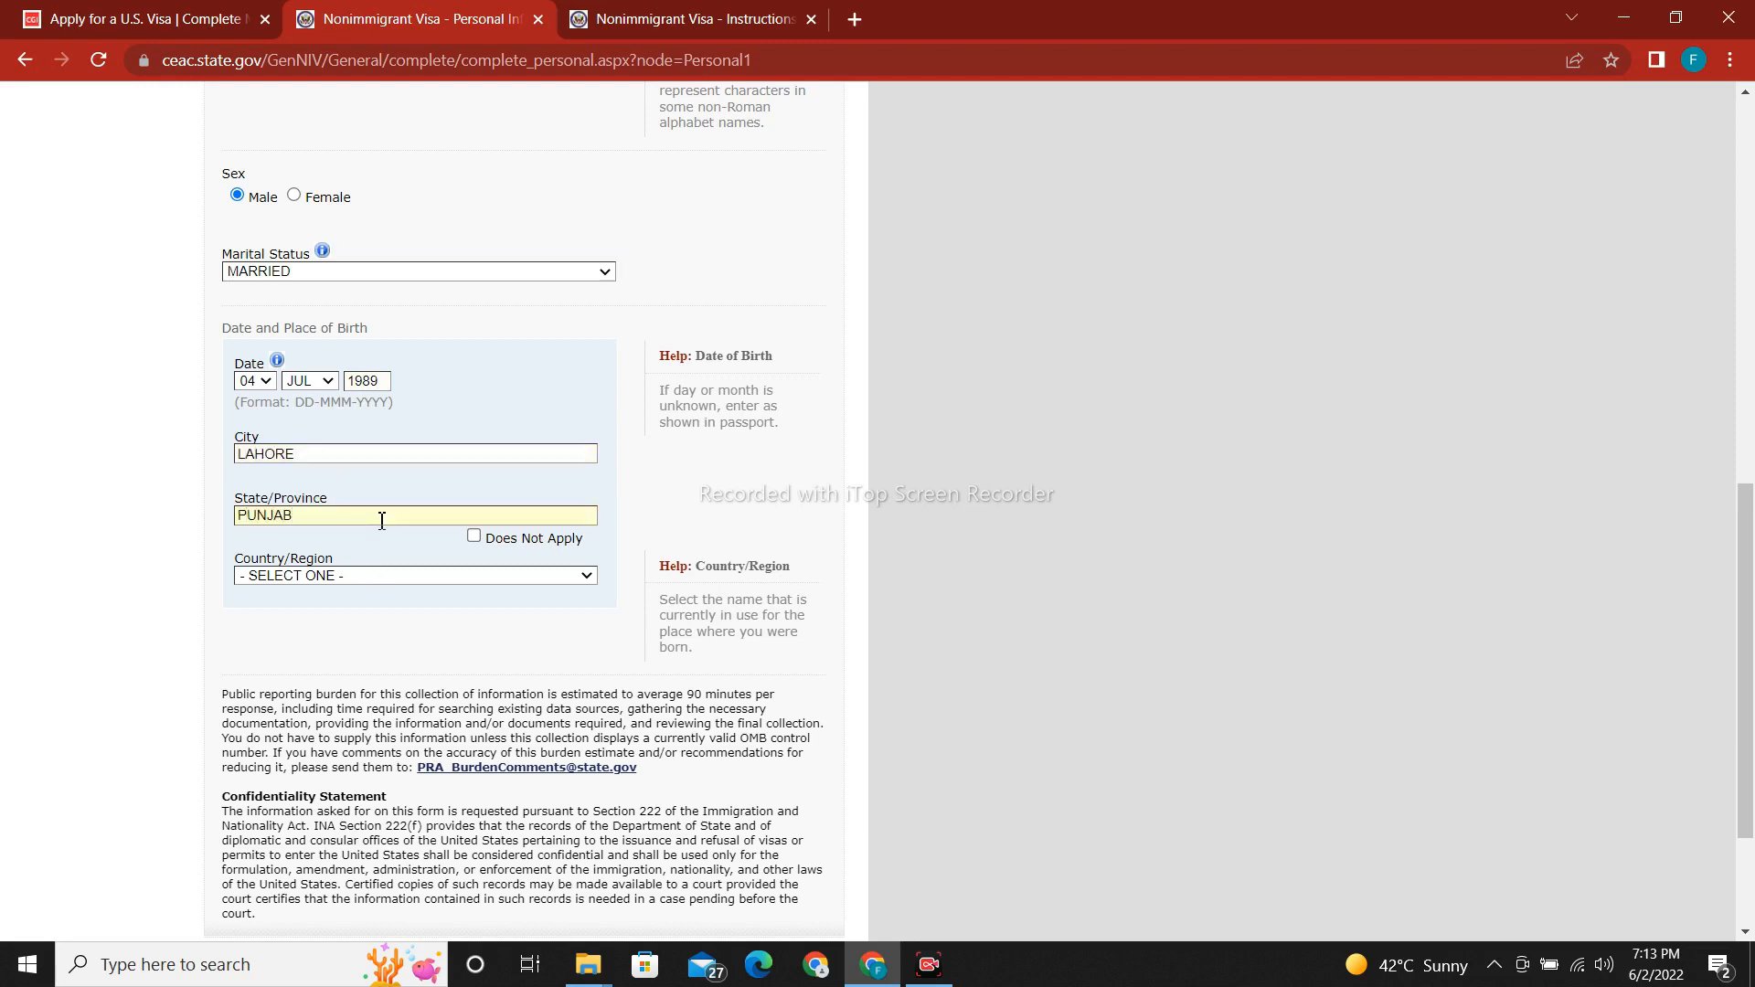
pyautogui.click(398, 576)
pyautogui.press('p')
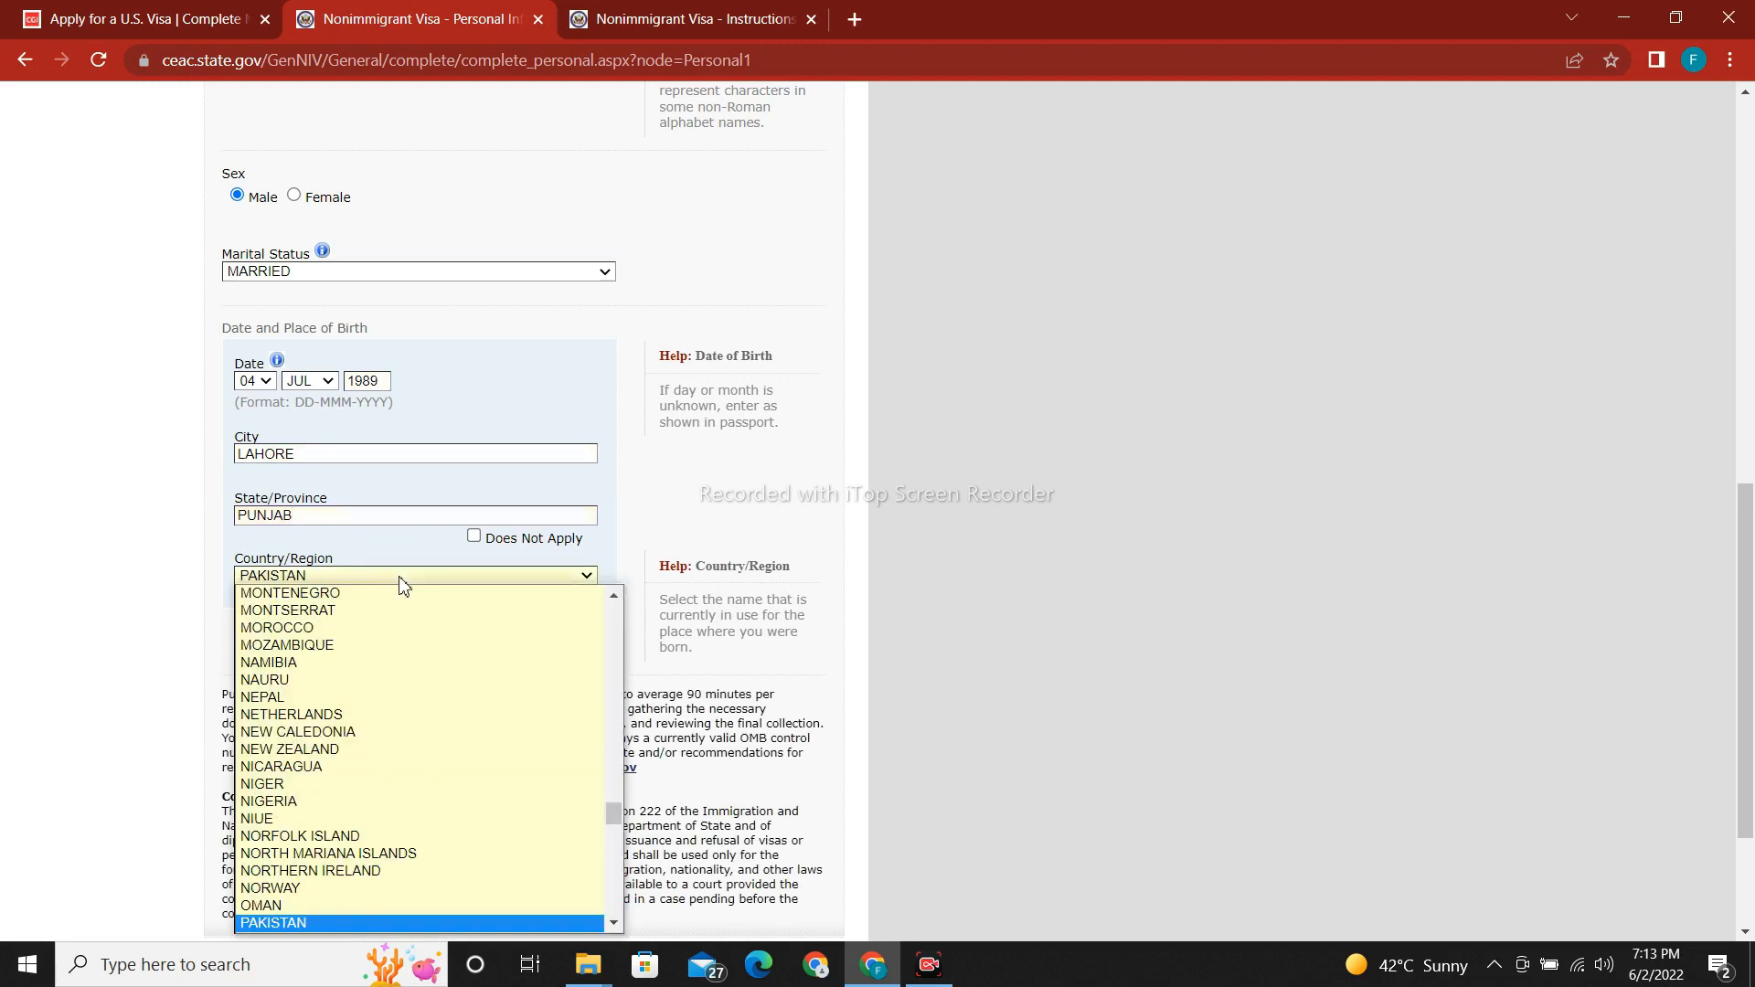
pyautogui.click(399, 578)
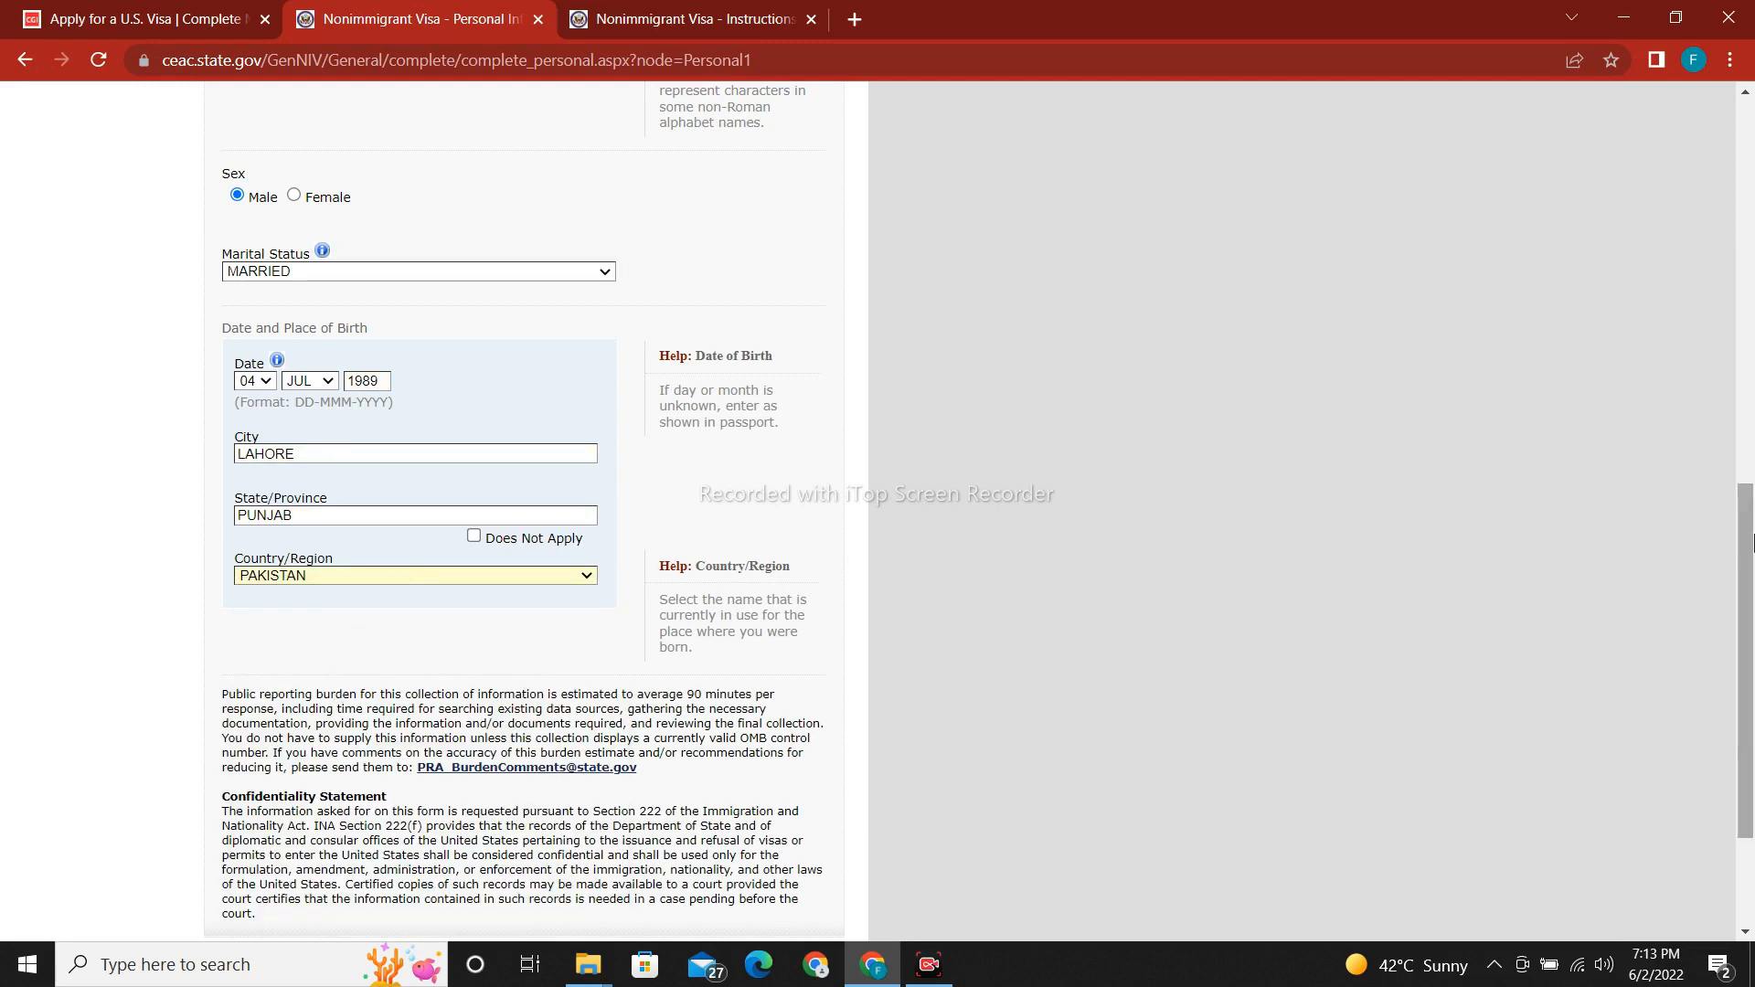
pyautogui.scroll(-3, 1750, 542)
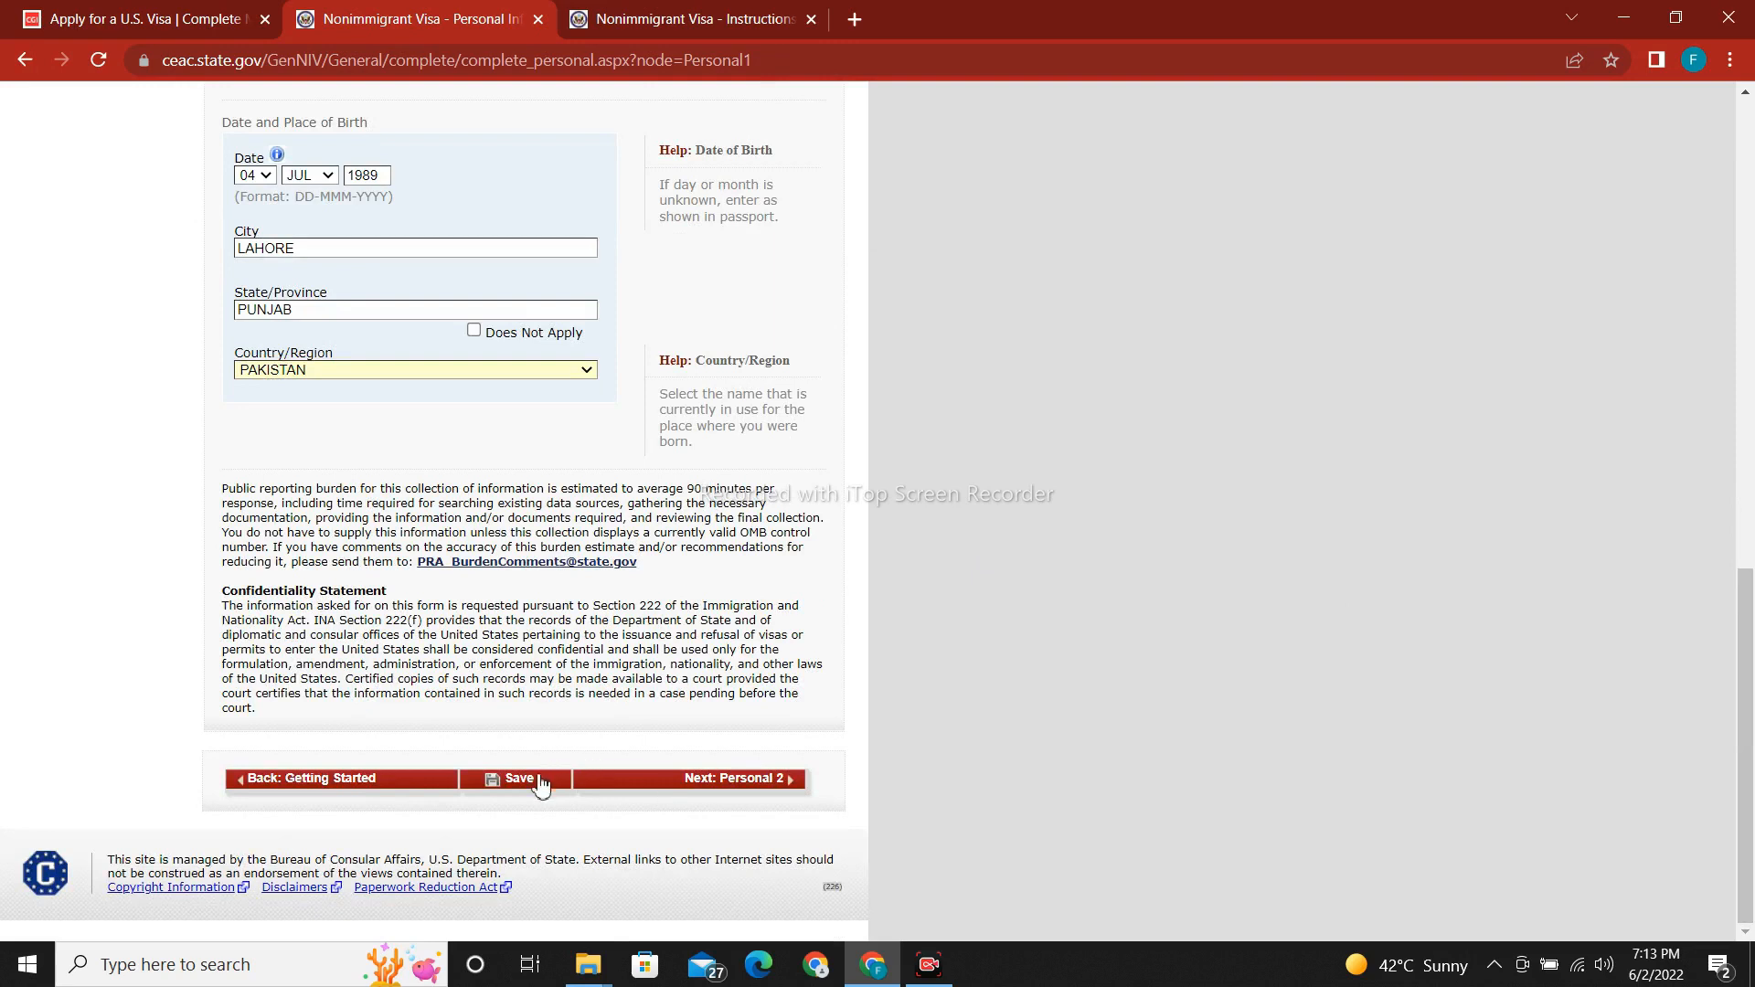
# Save Personal Information 1, continue the application, and advance to Personal Information 2.
pyautogui.click(519, 778)
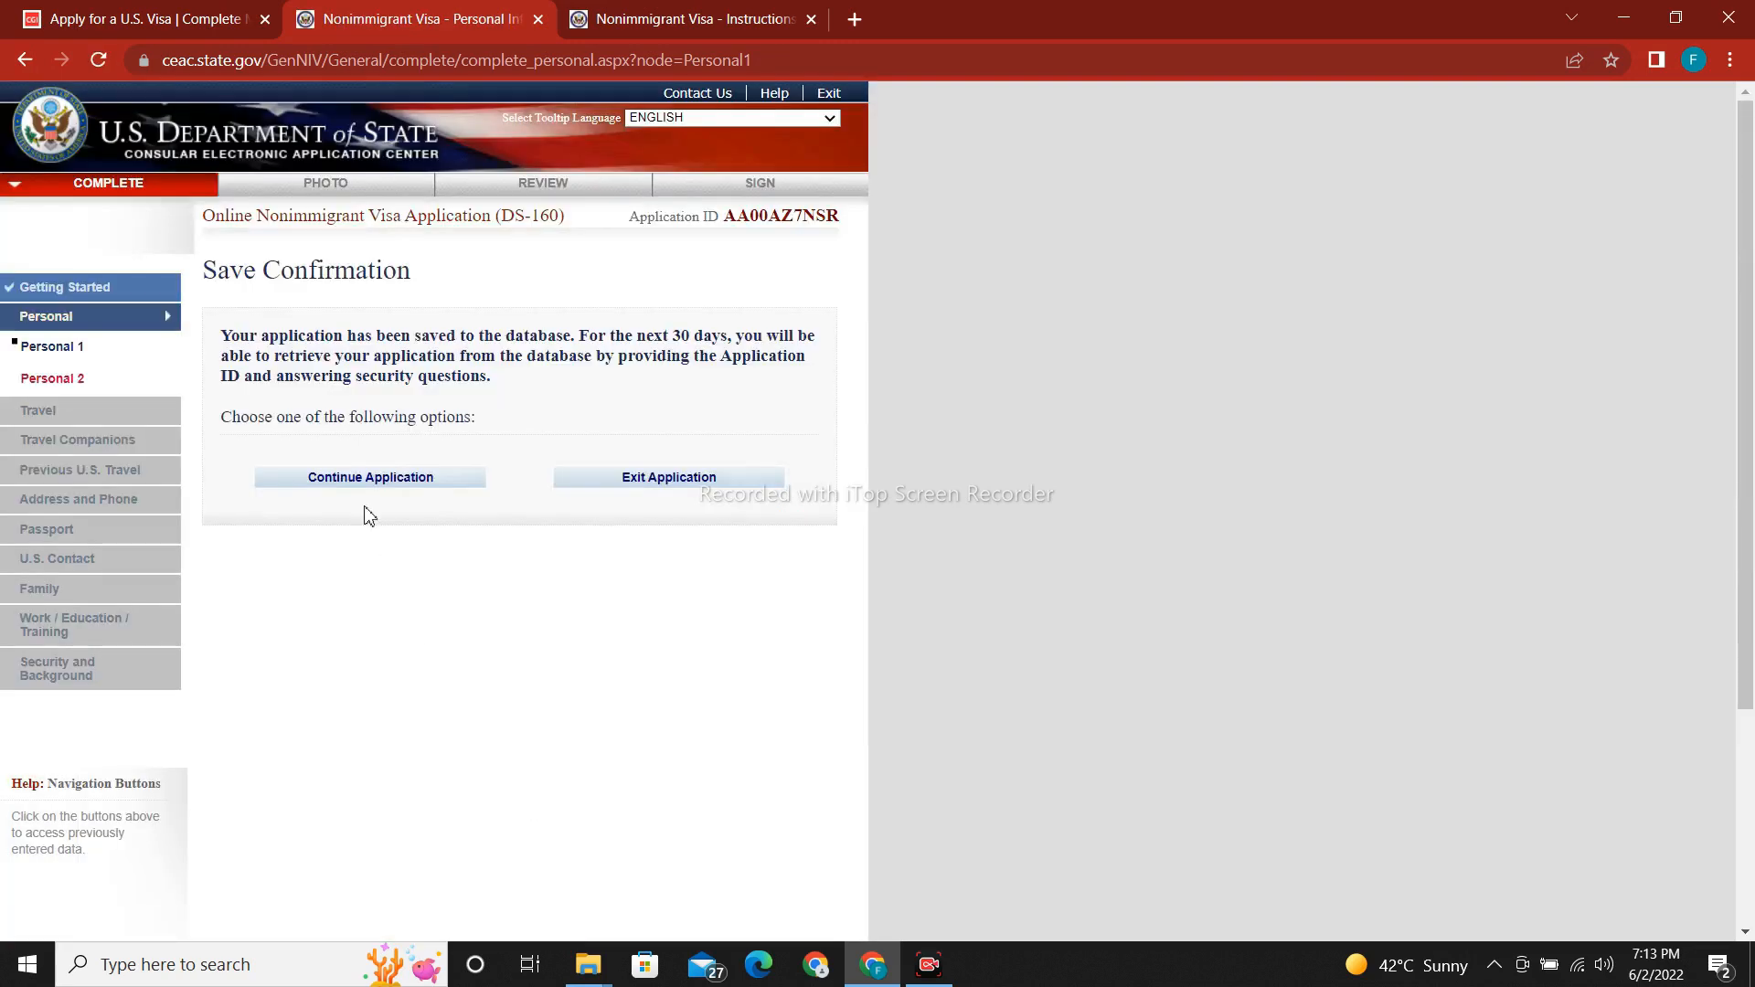
pyautogui.click(377, 495)
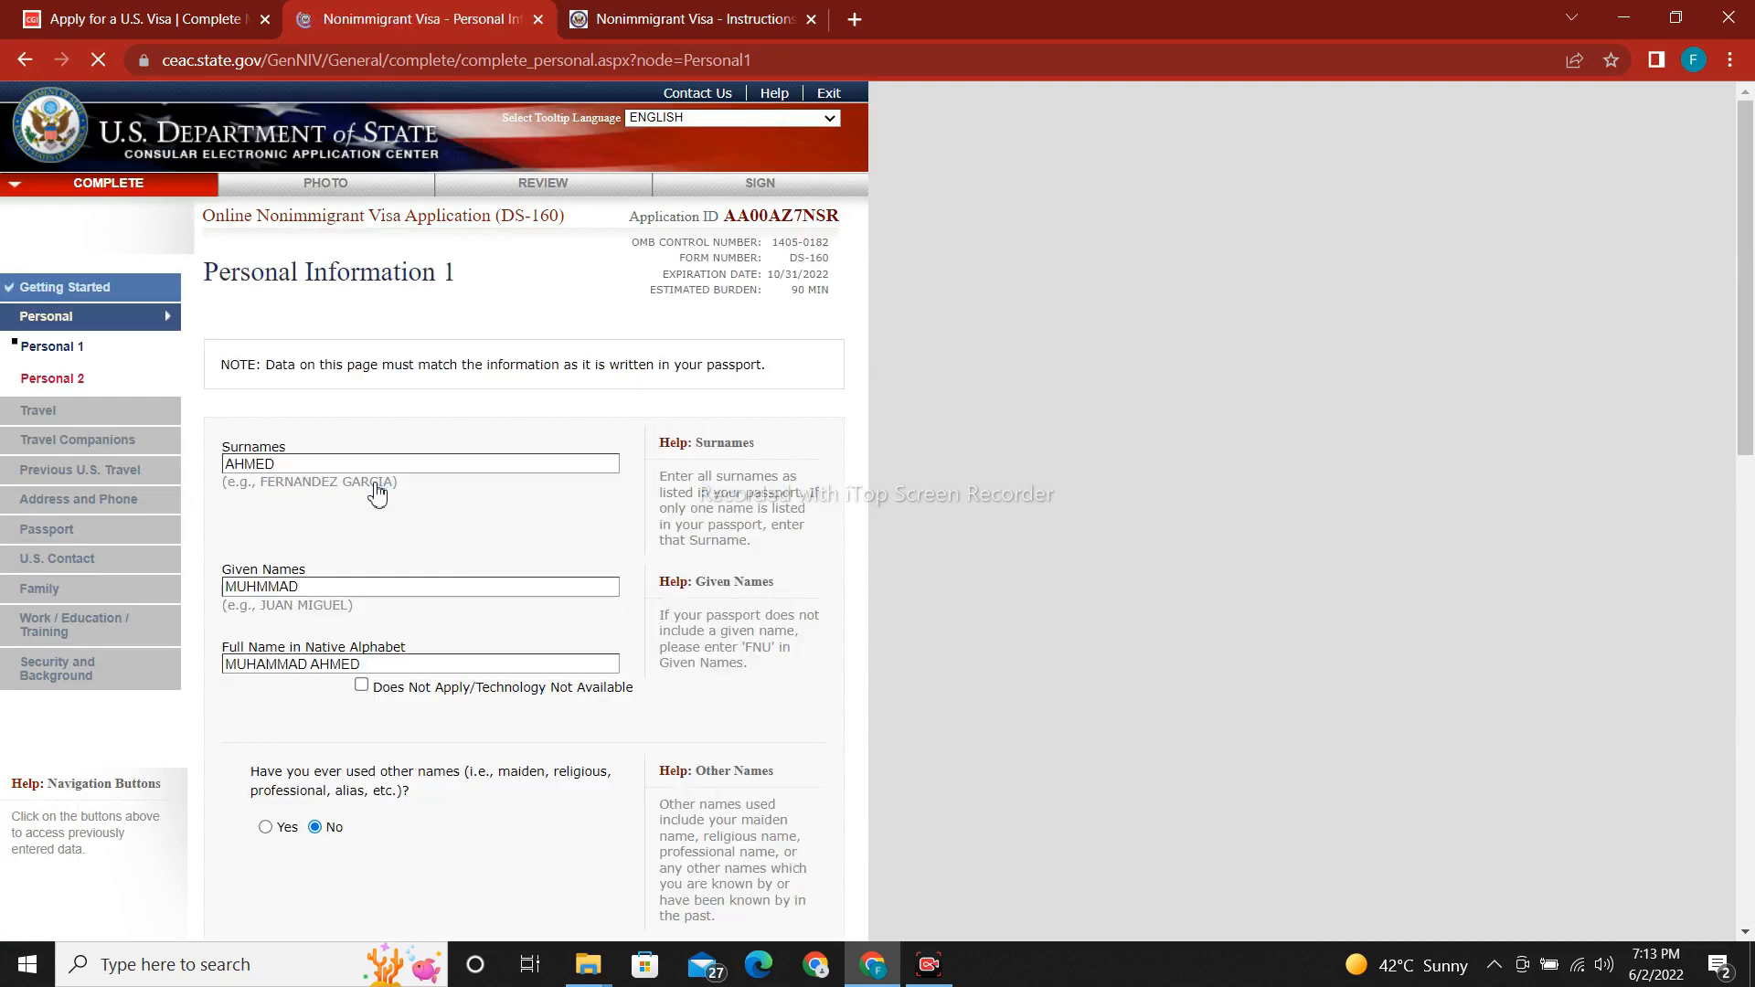
pyautogui.moveTo(1752, 374); pyautogui.dragTo(1750, 846)
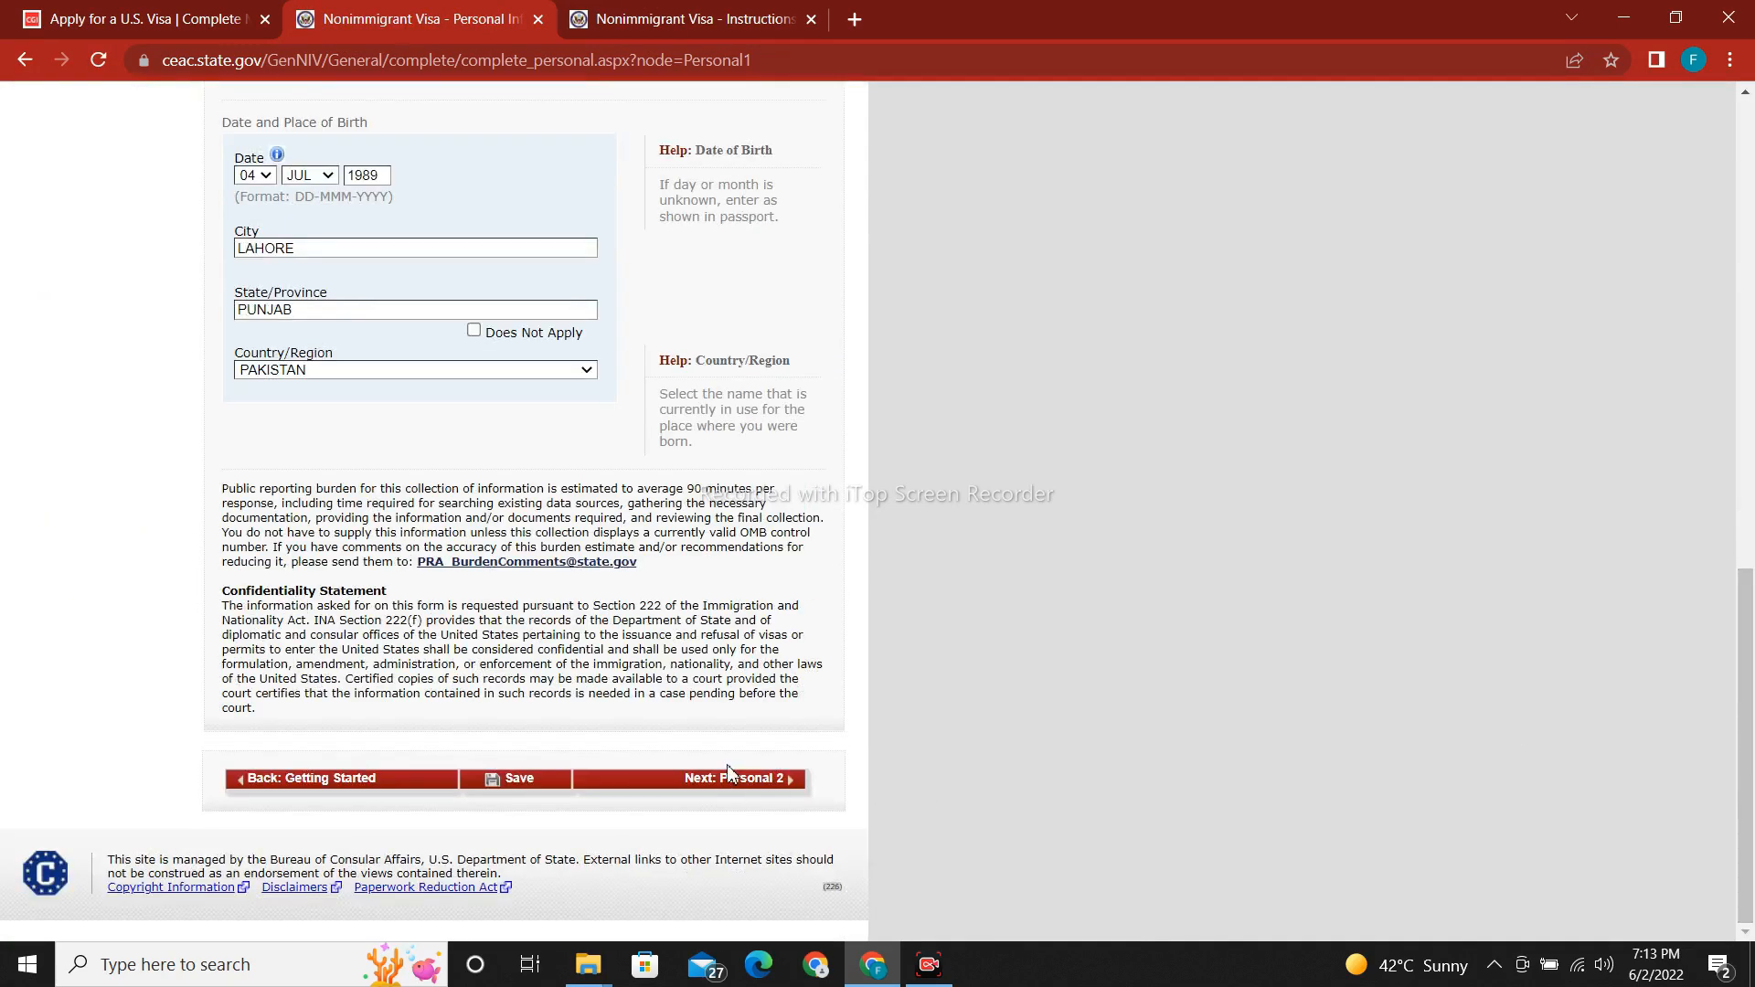
pyautogui.click(746, 792)
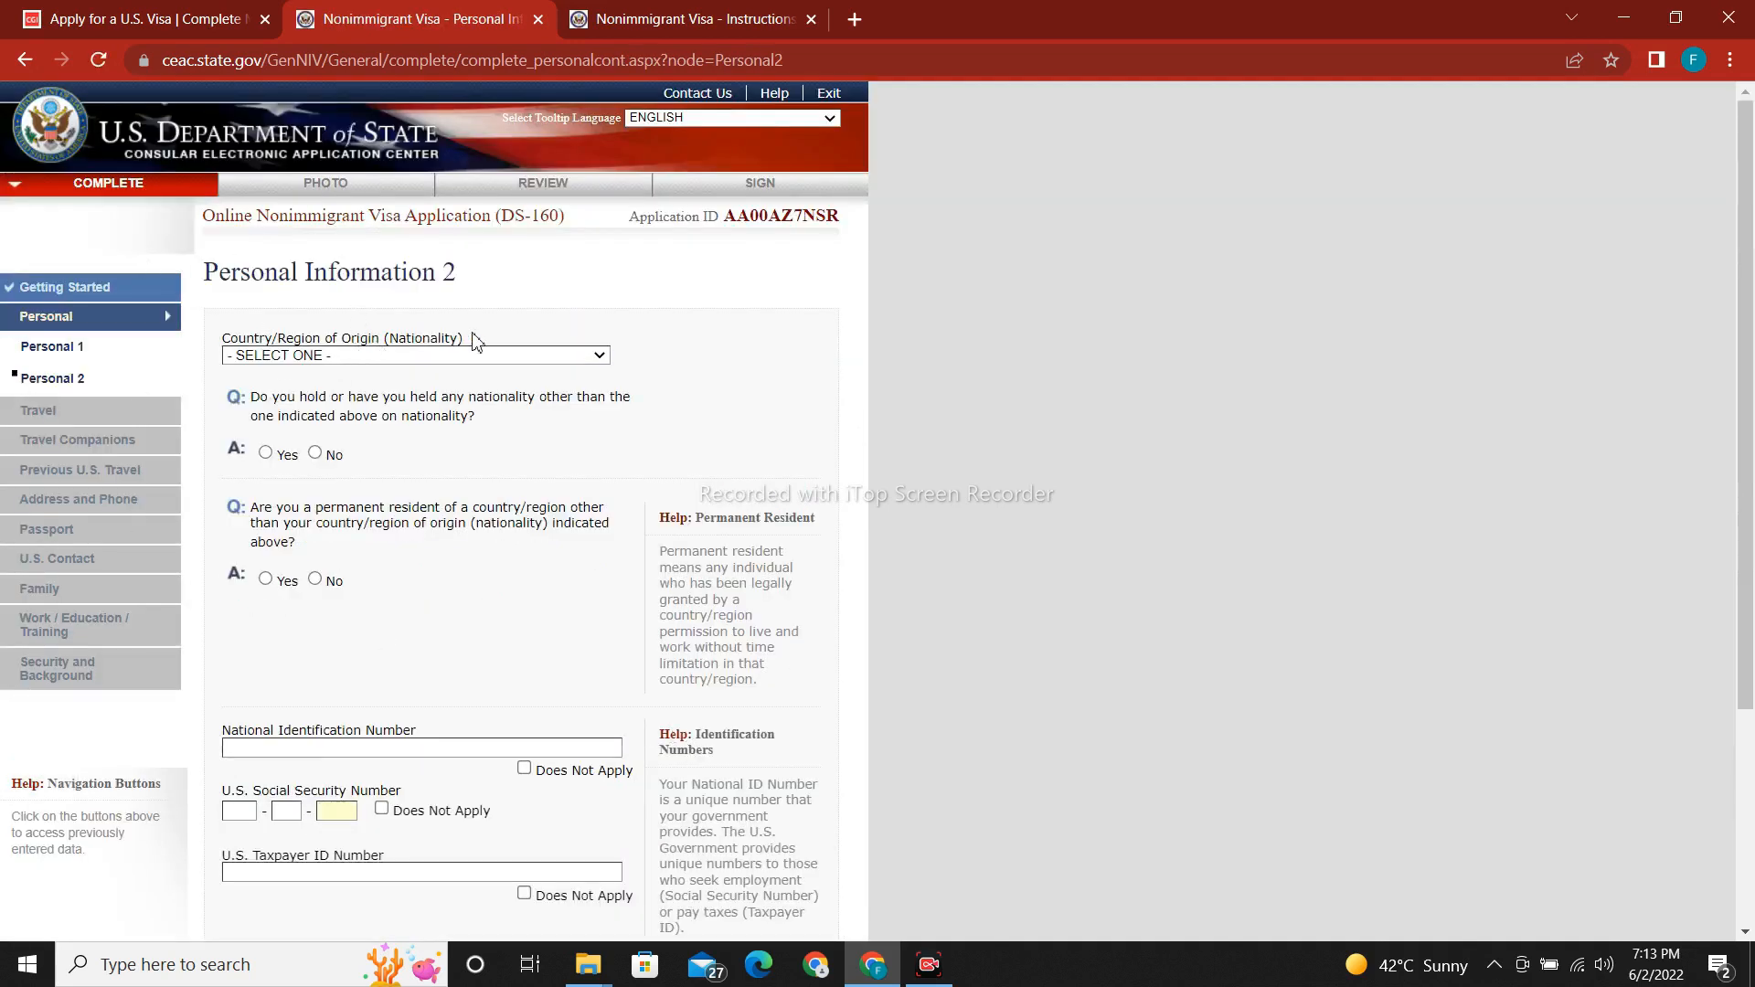
# Choose PAKISTAN as nationality and answer No to holding any other nationality.
pyautogui.moveTo(1753, 263); pyautogui.dragTo(1753, 315)
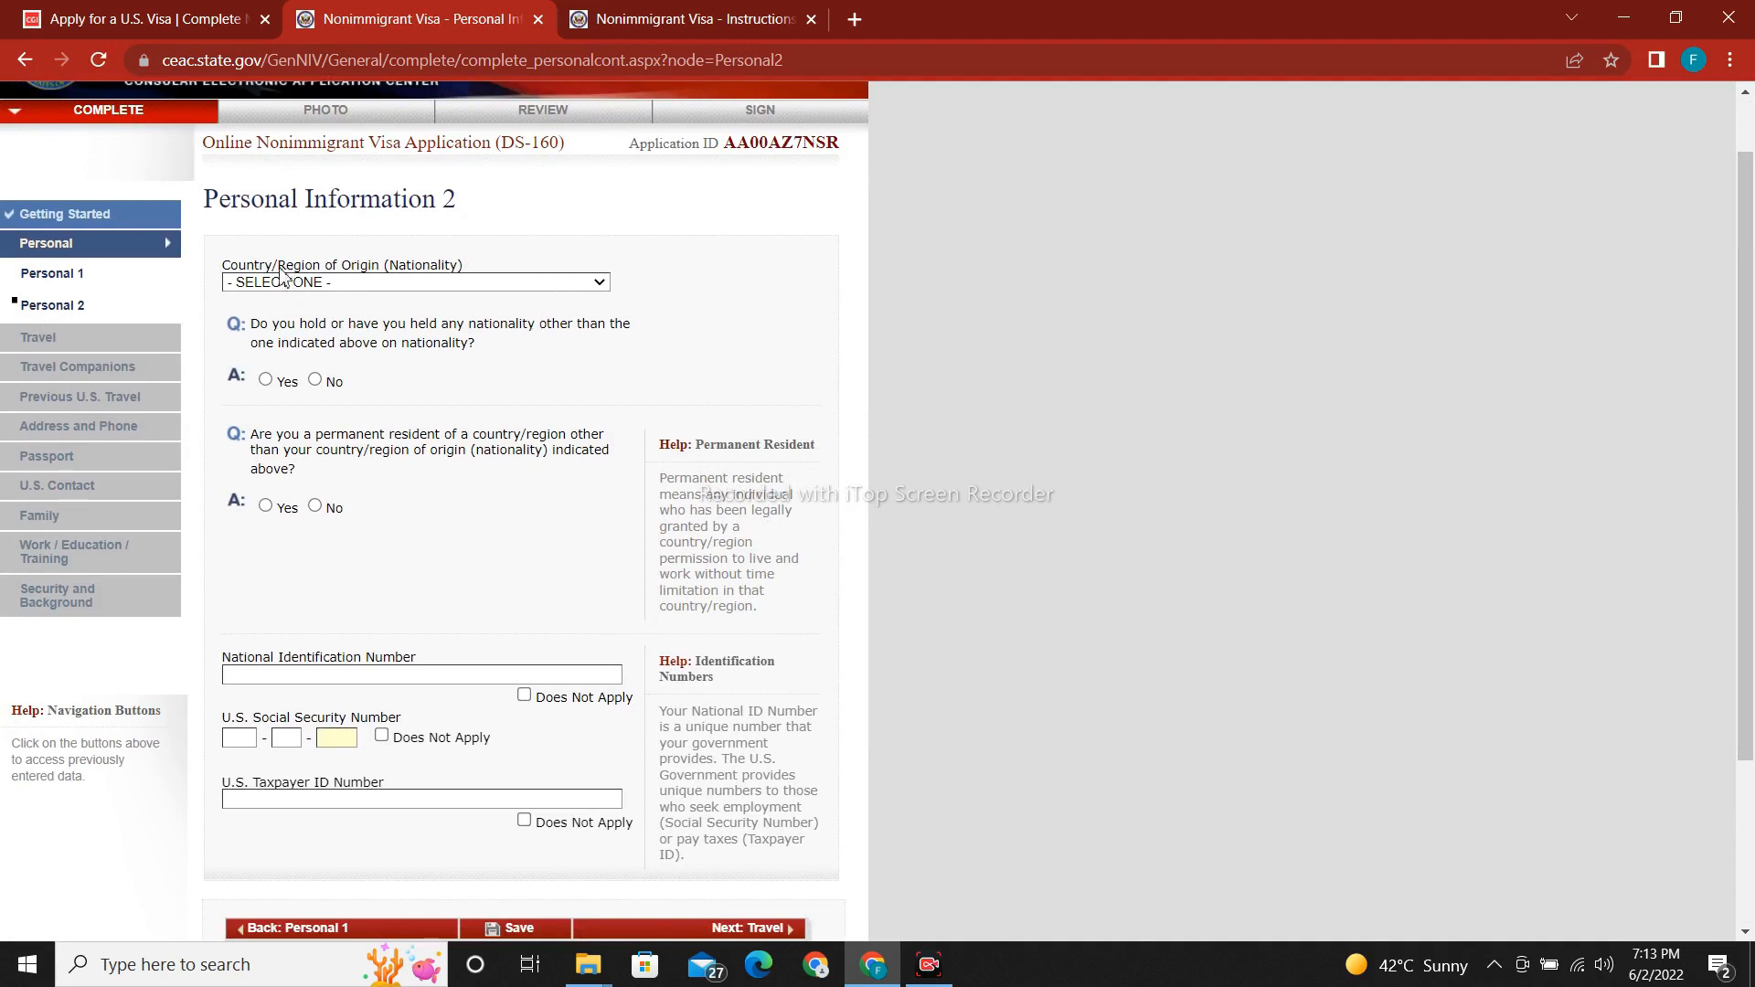
pyautogui.click(407, 284)
pyautogui.press('p')
pyautogui.press('Return')
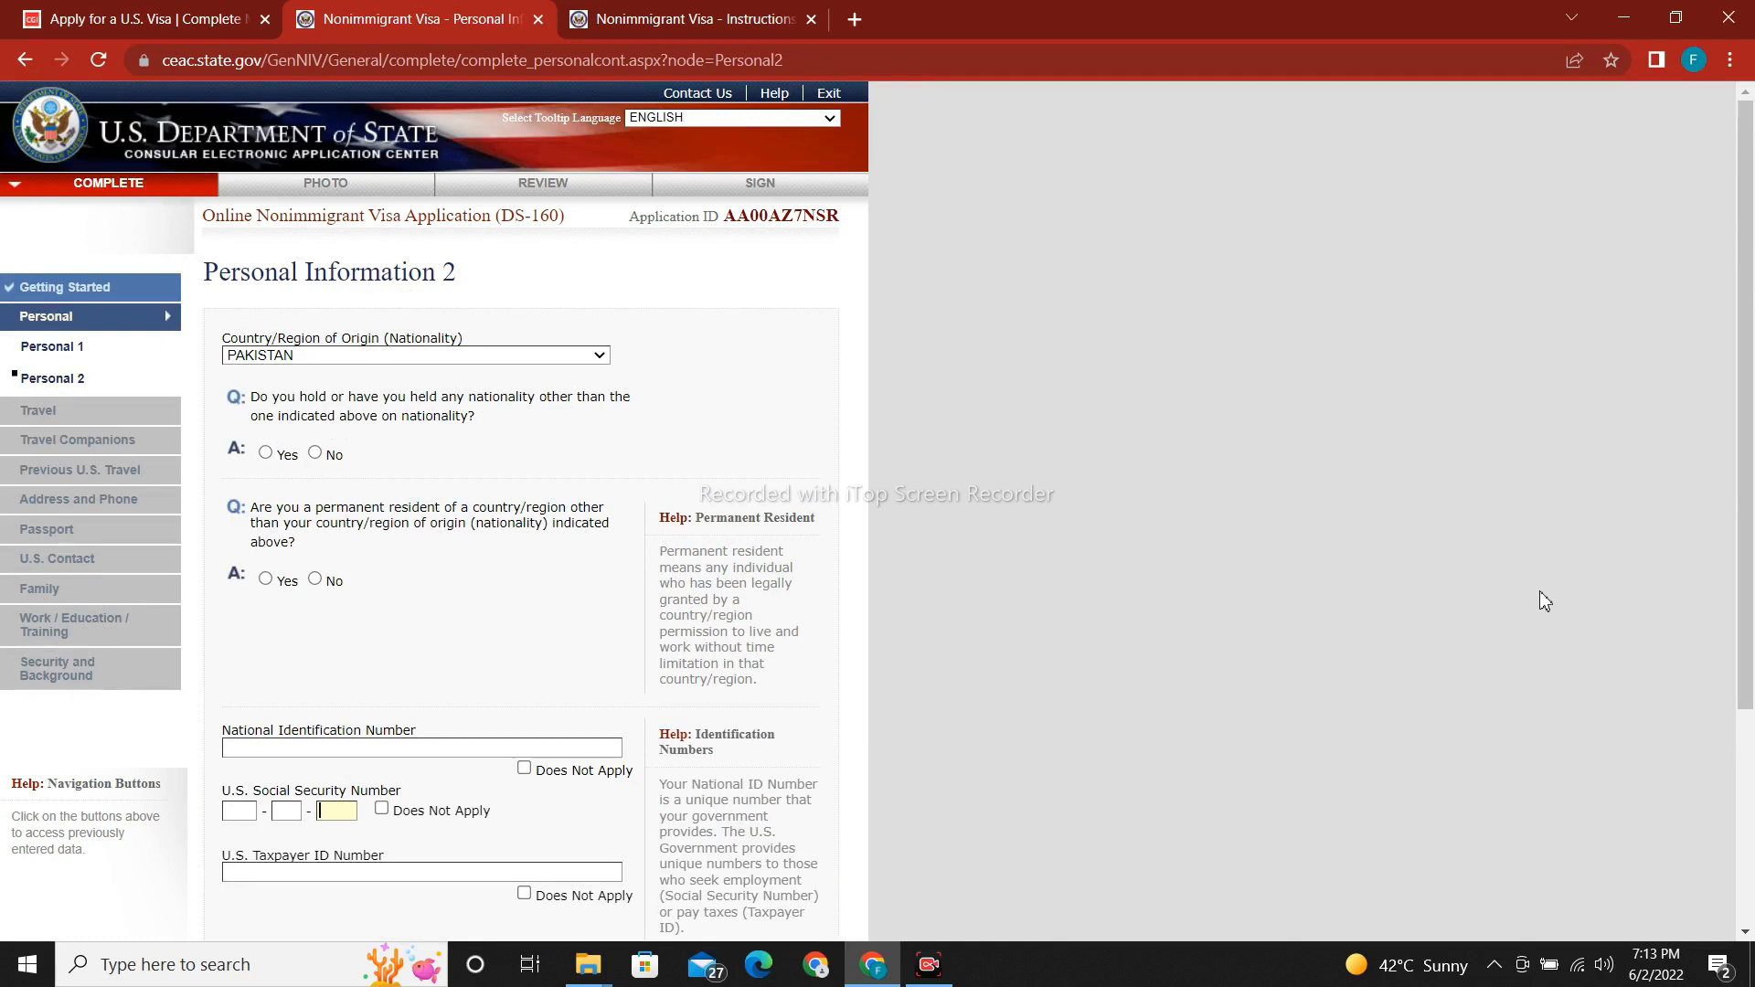
pyautogui.moveTo(1753, 437); pyautogui.dragTo(1753, 482)
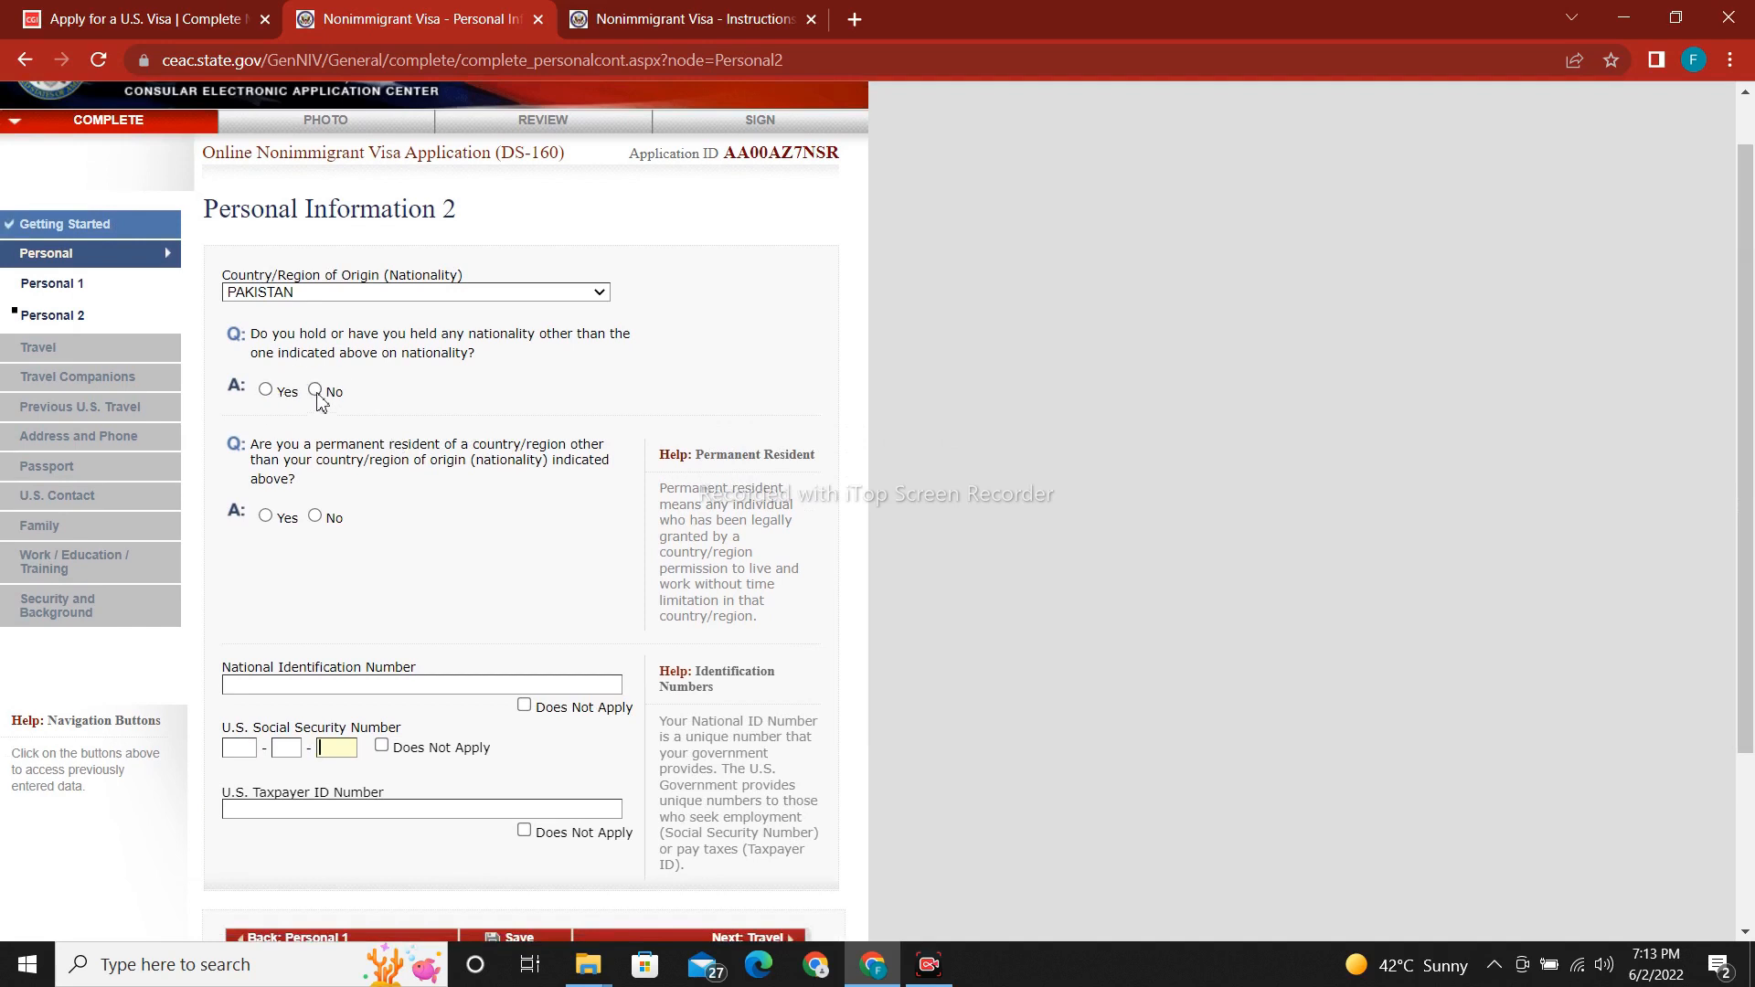
pyautogui.scroll(1, 320, 403)
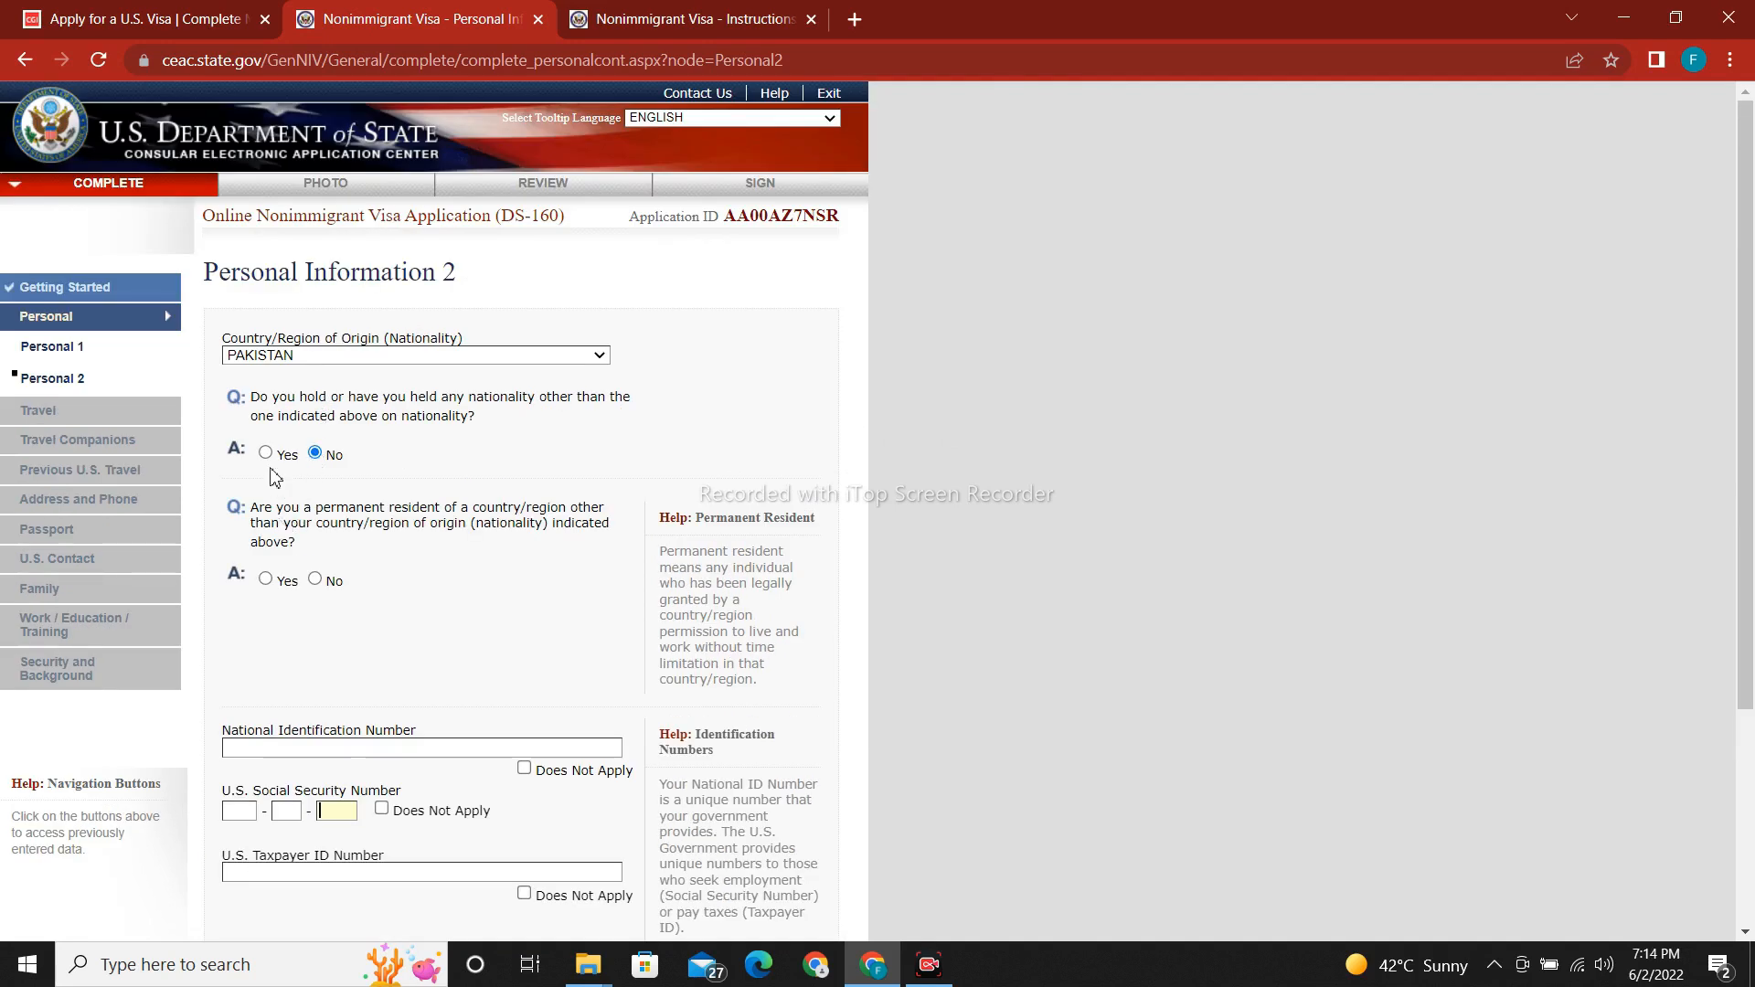
pyautogui.scroll(-1, 271, 466)
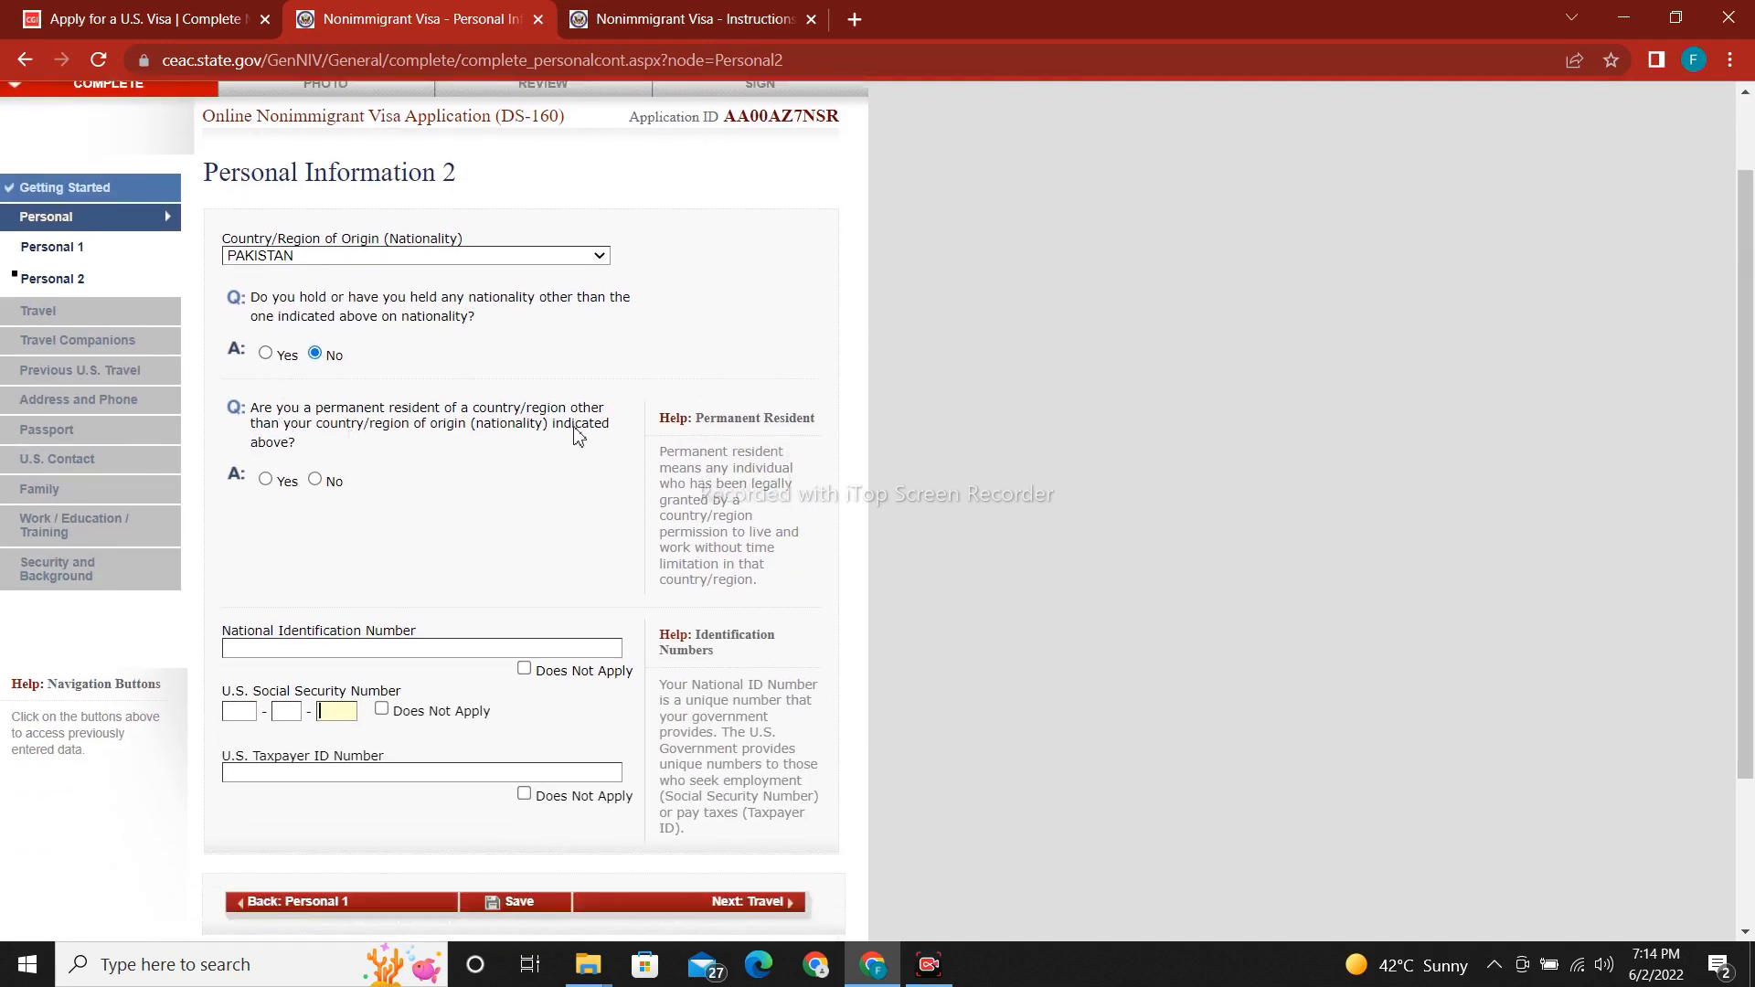
# Answer No to other residency, enter the national ID, mark SSN and taxpayer ID Does Not Apply, and save.
pyautogui.click(315, 481)
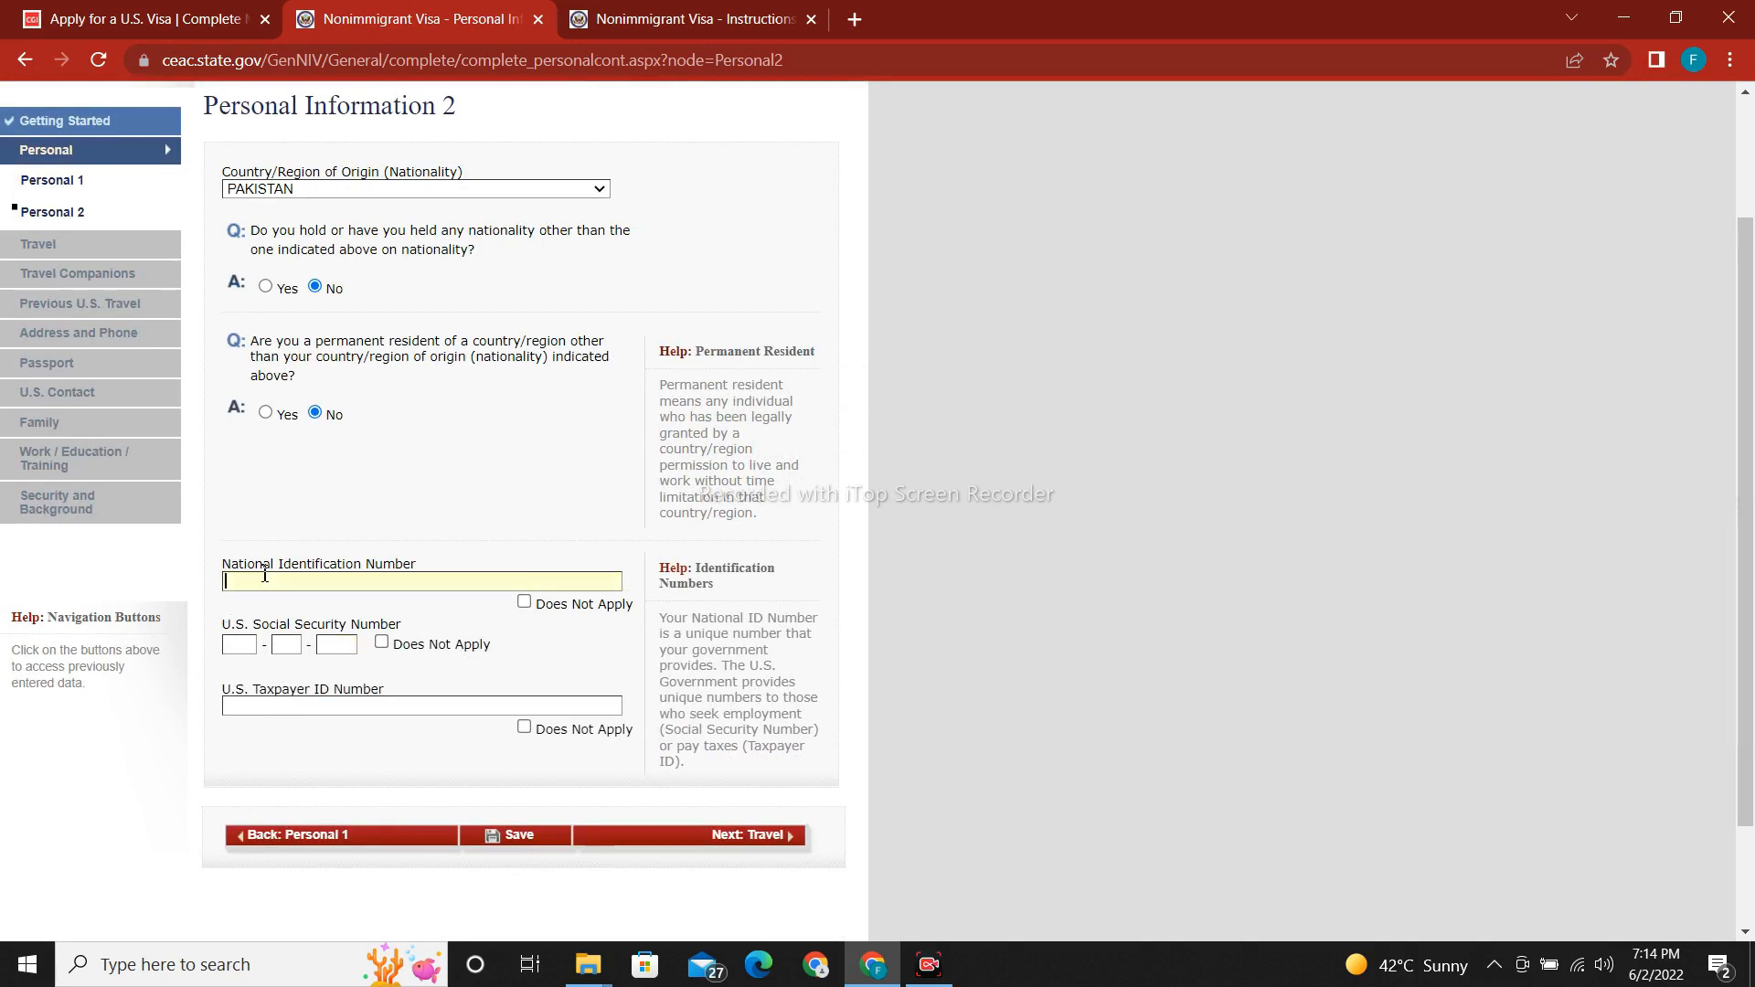
pyautogui.moveTo(1751, 320); pyautogui.dragTo(1753, 436)
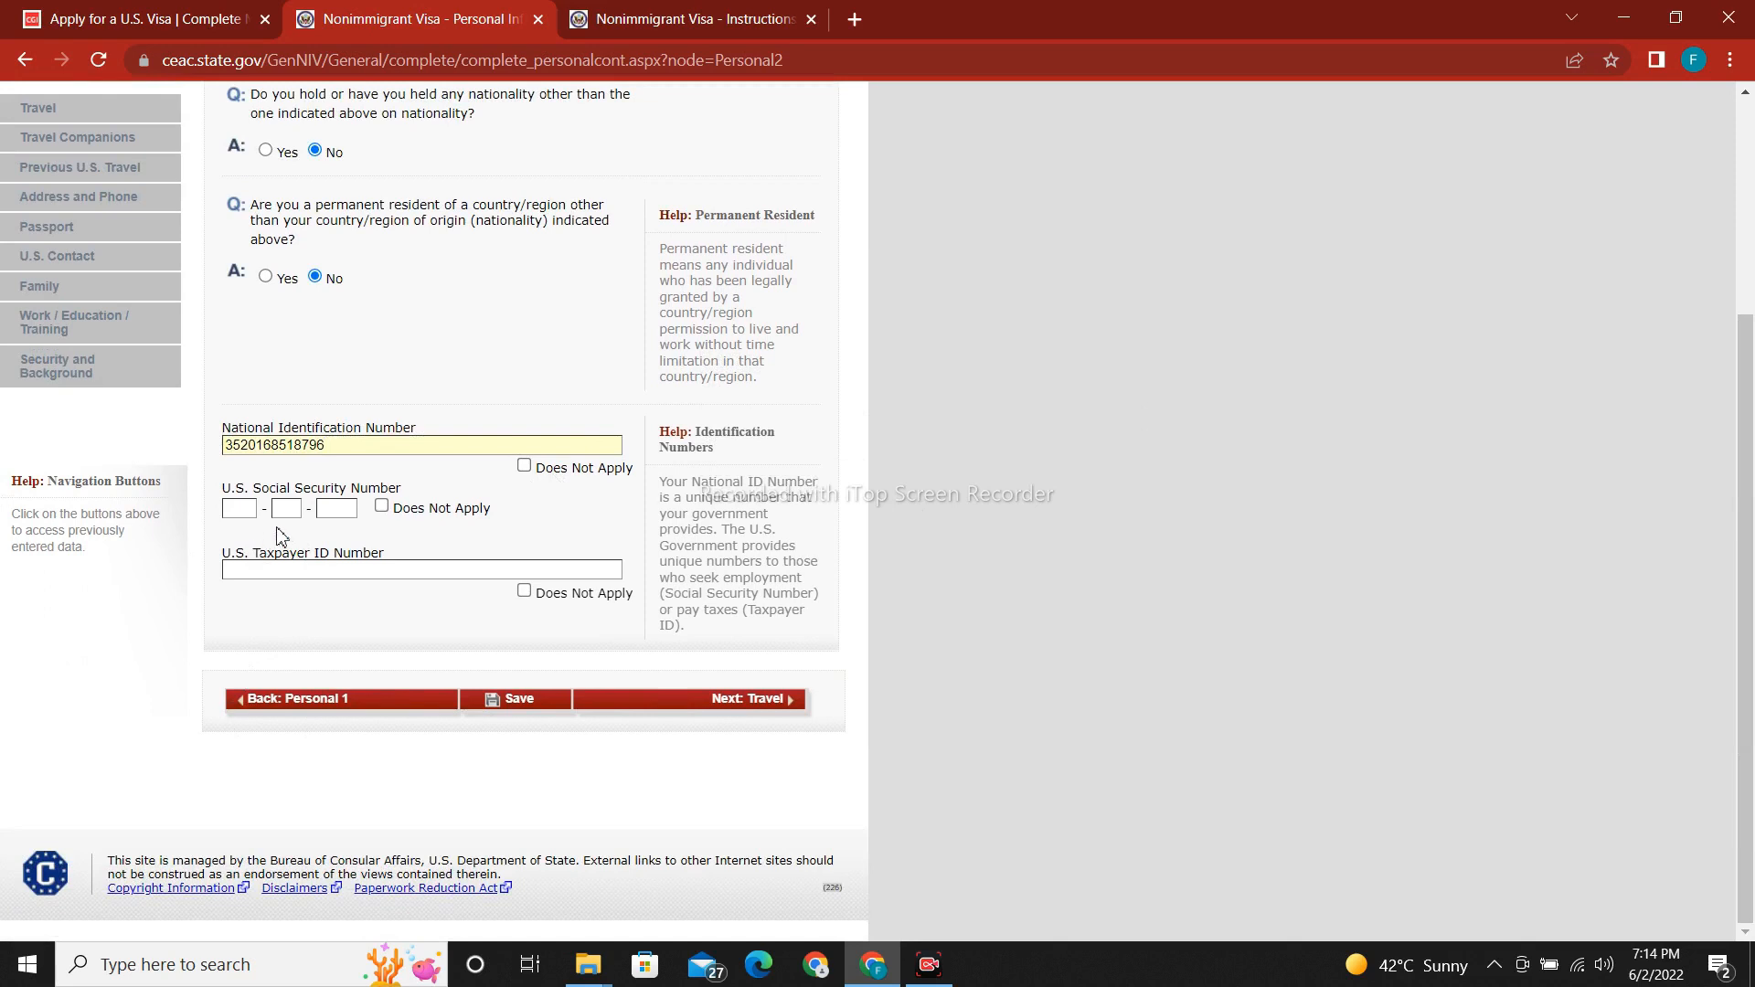
pyautogui.click(382, 508)
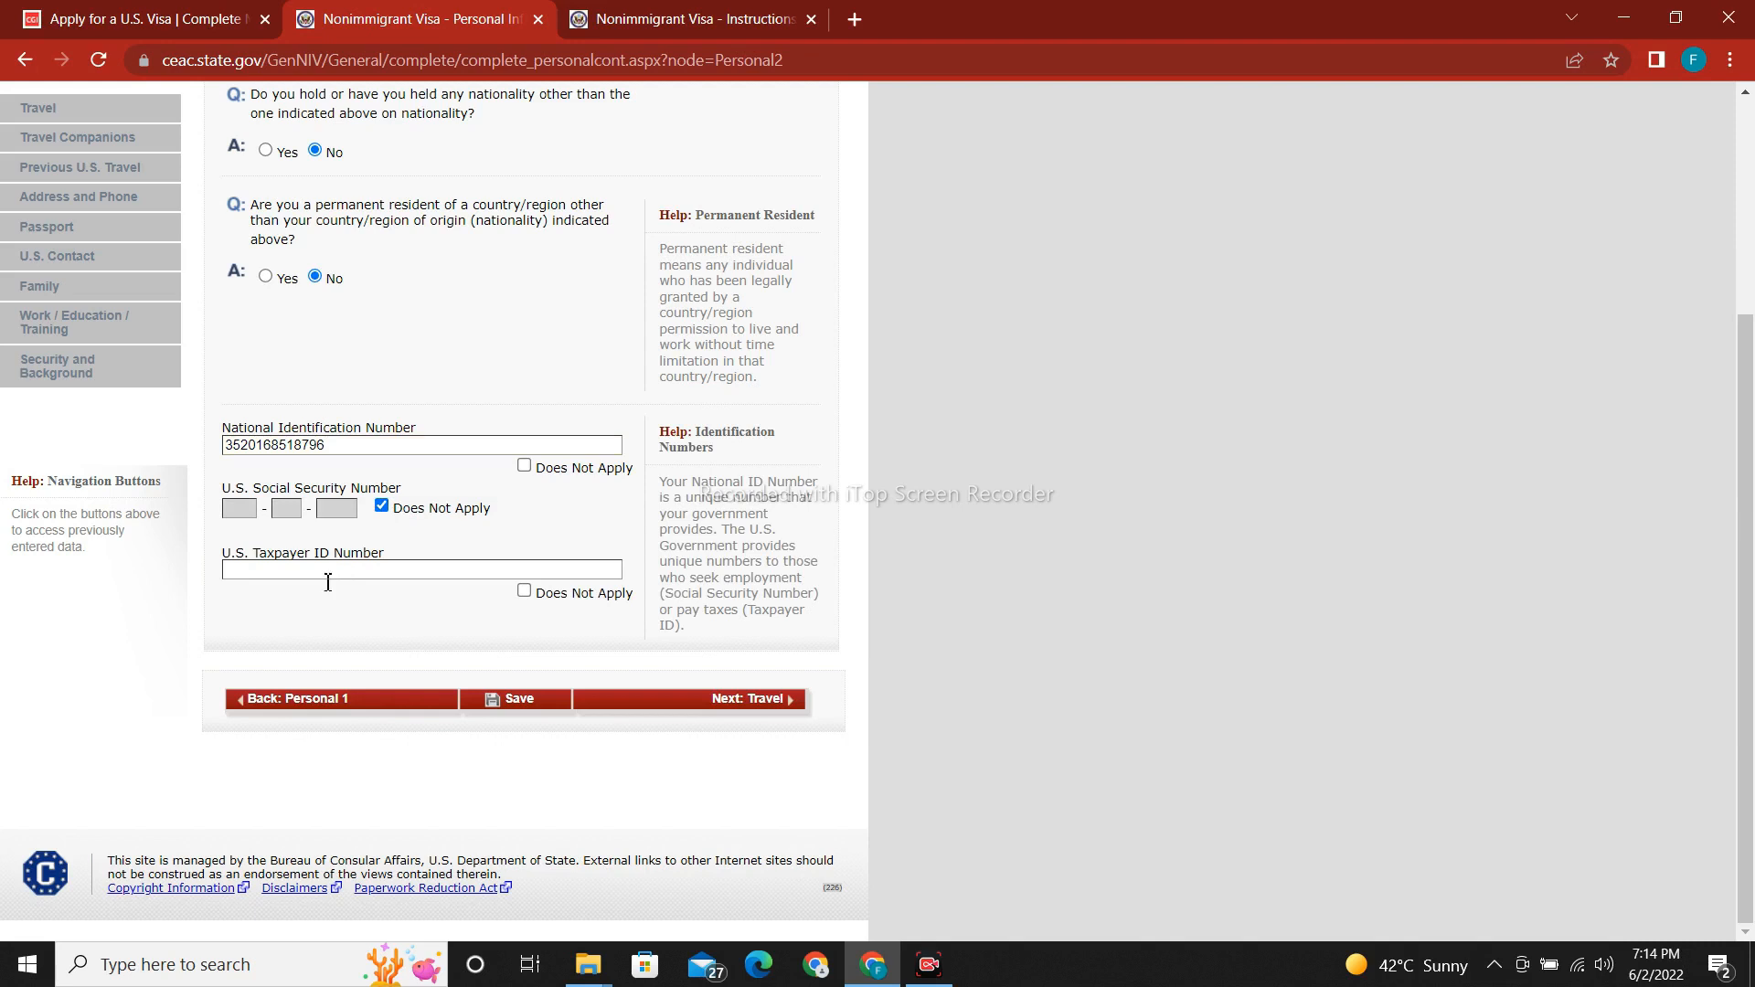
pyautogui.click(523, 592)
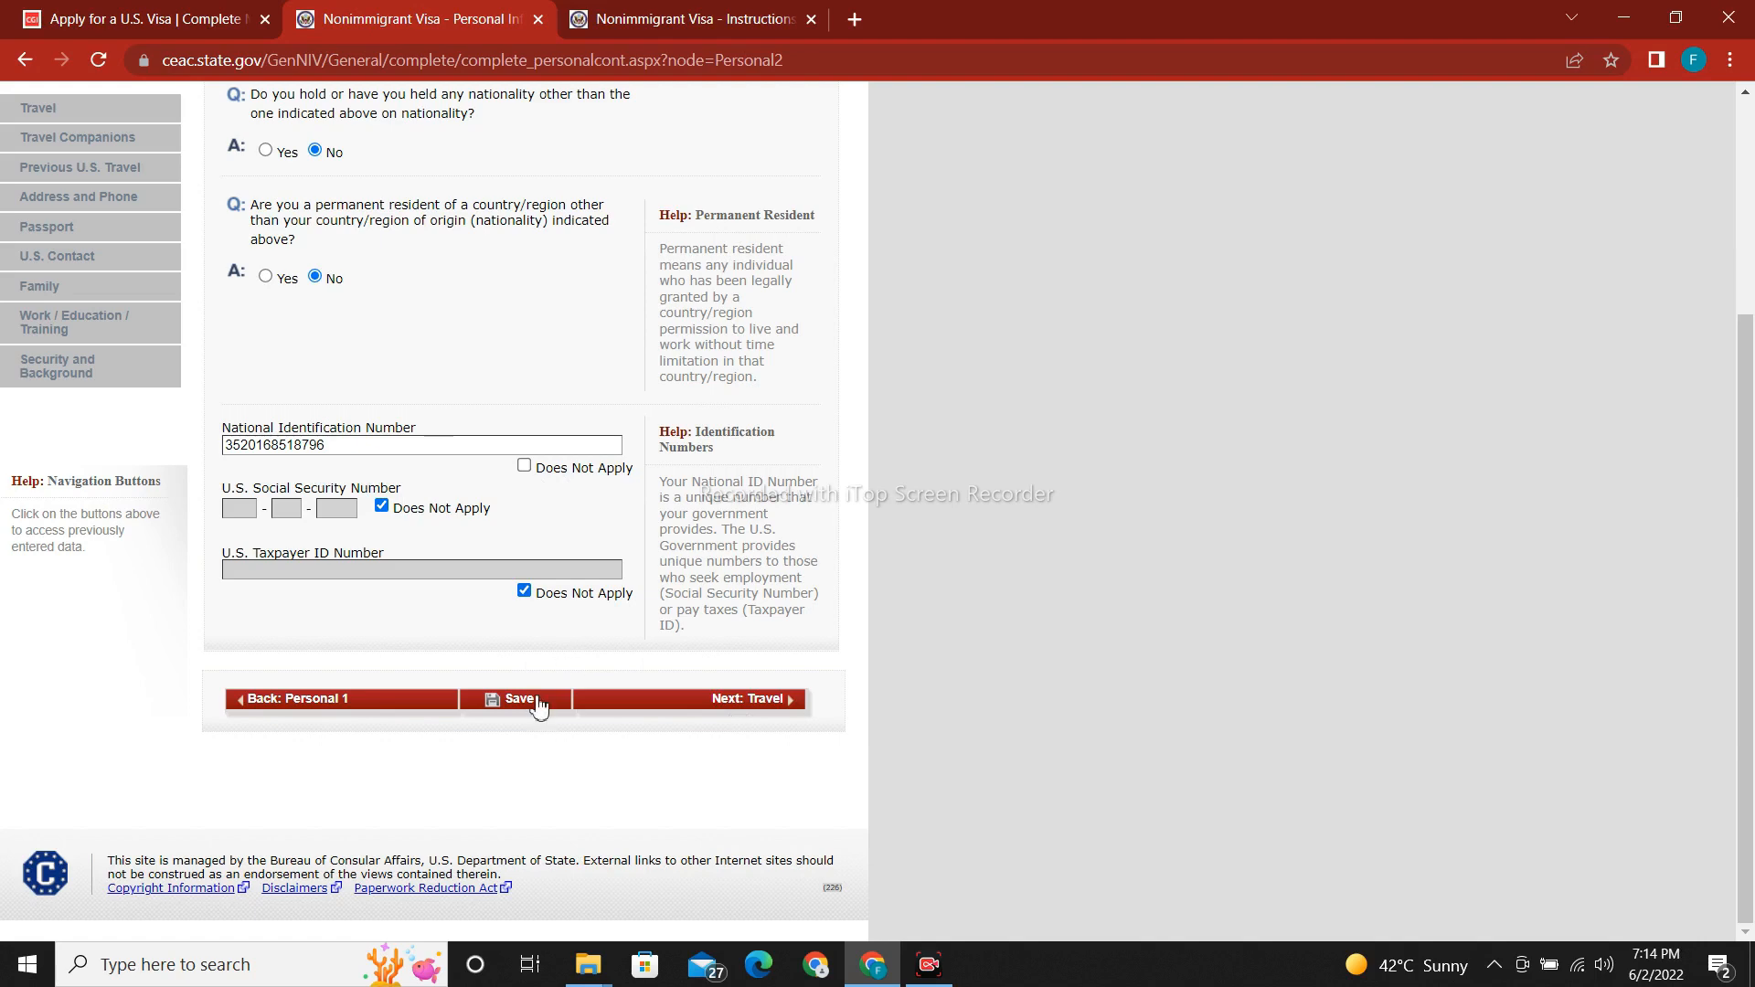
pyautogui.click(539, 704)
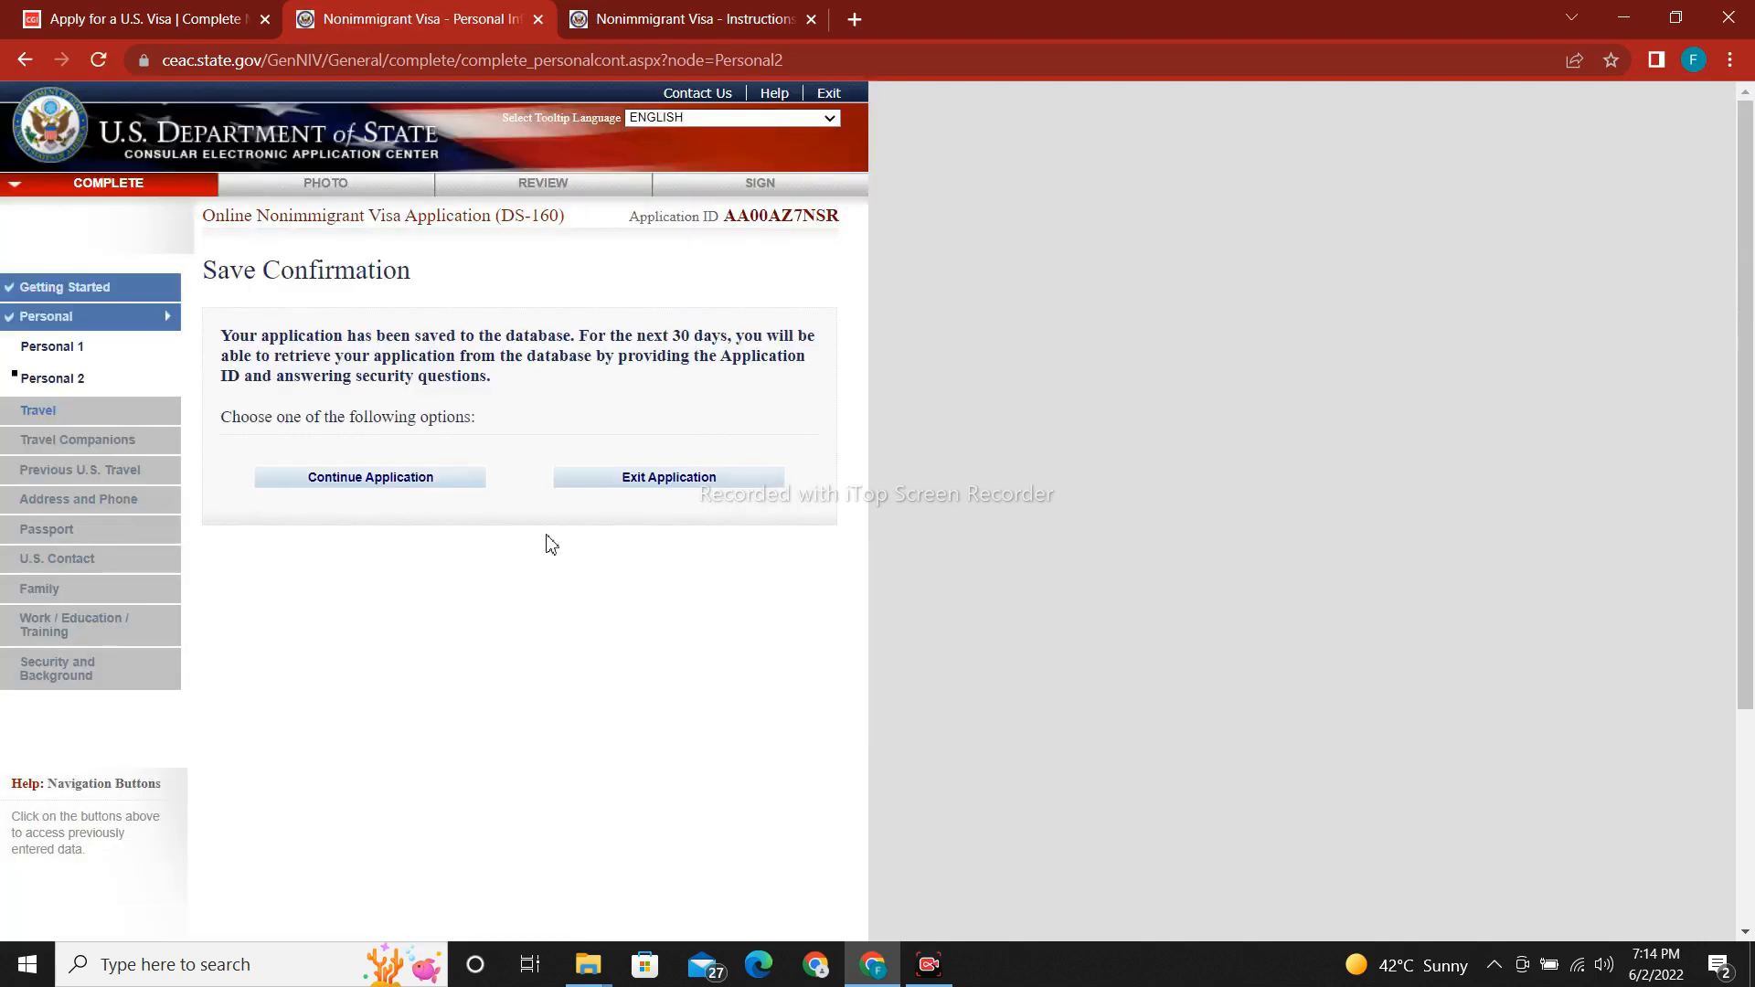
# Resume the saved application and advance via Next: Travel to the Travel Information page.
pyautogui.click(311, 481)
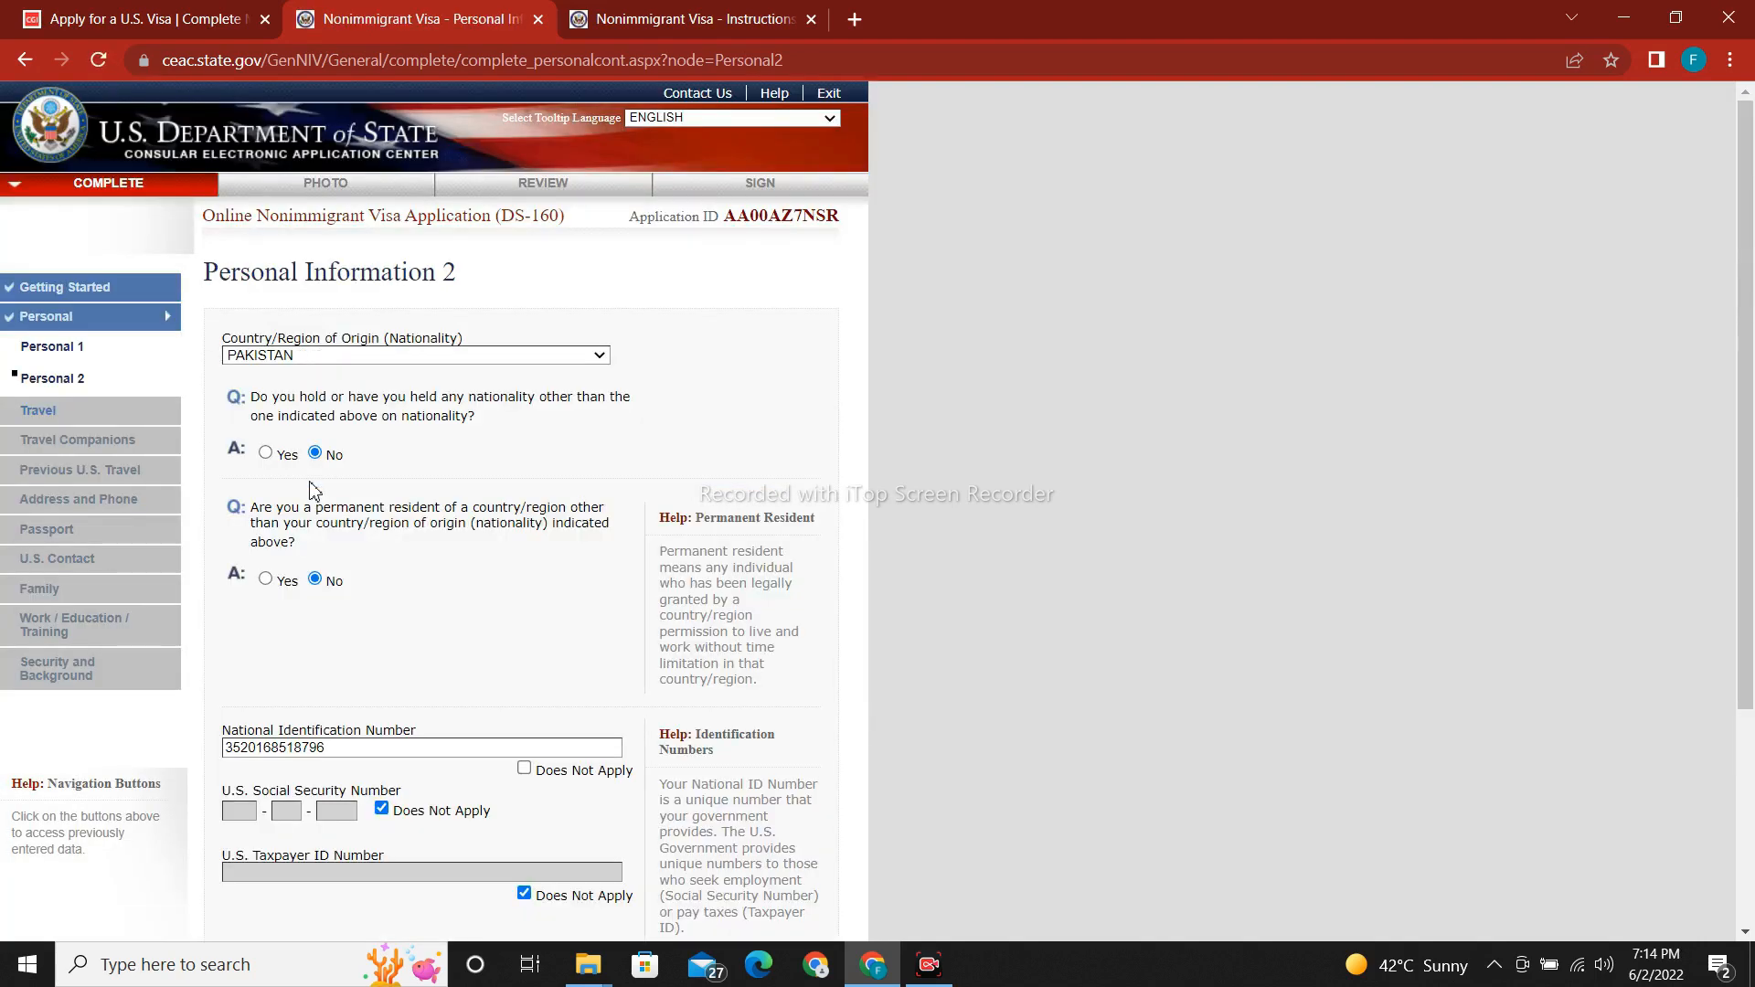
pyautogui.moveTo(1745, 384); pyautogui.dragTo(1745, 603)
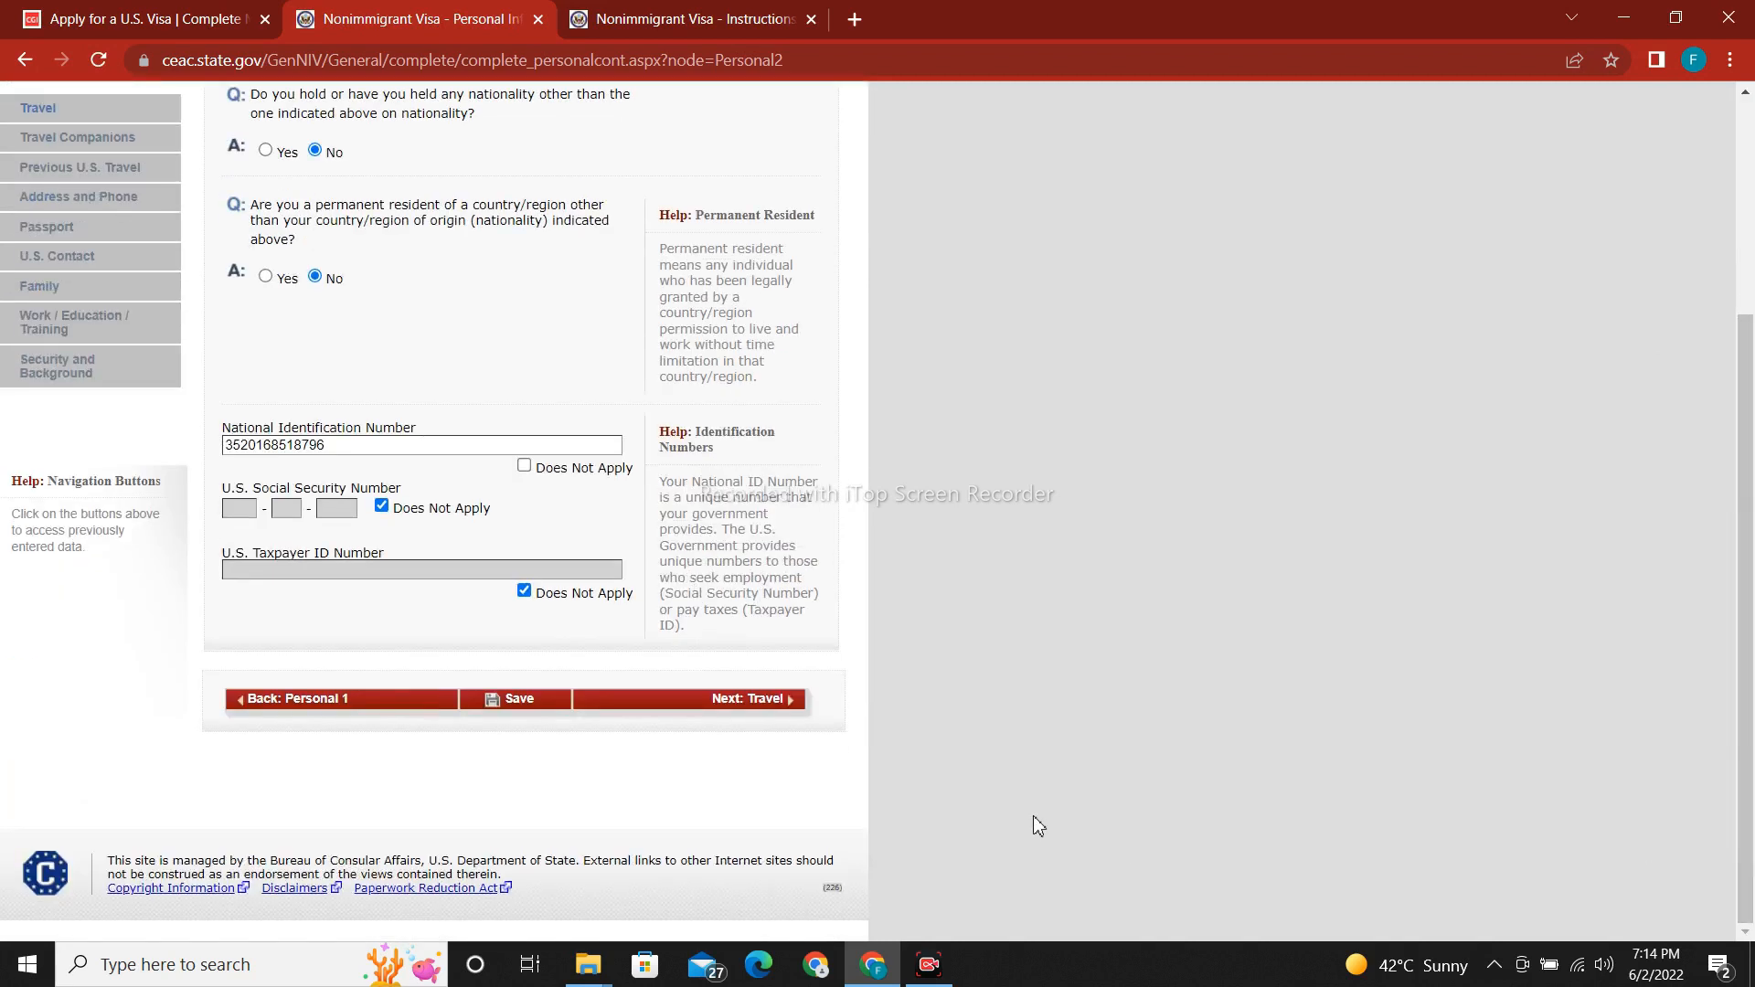
pyautogui.click(733, 706)
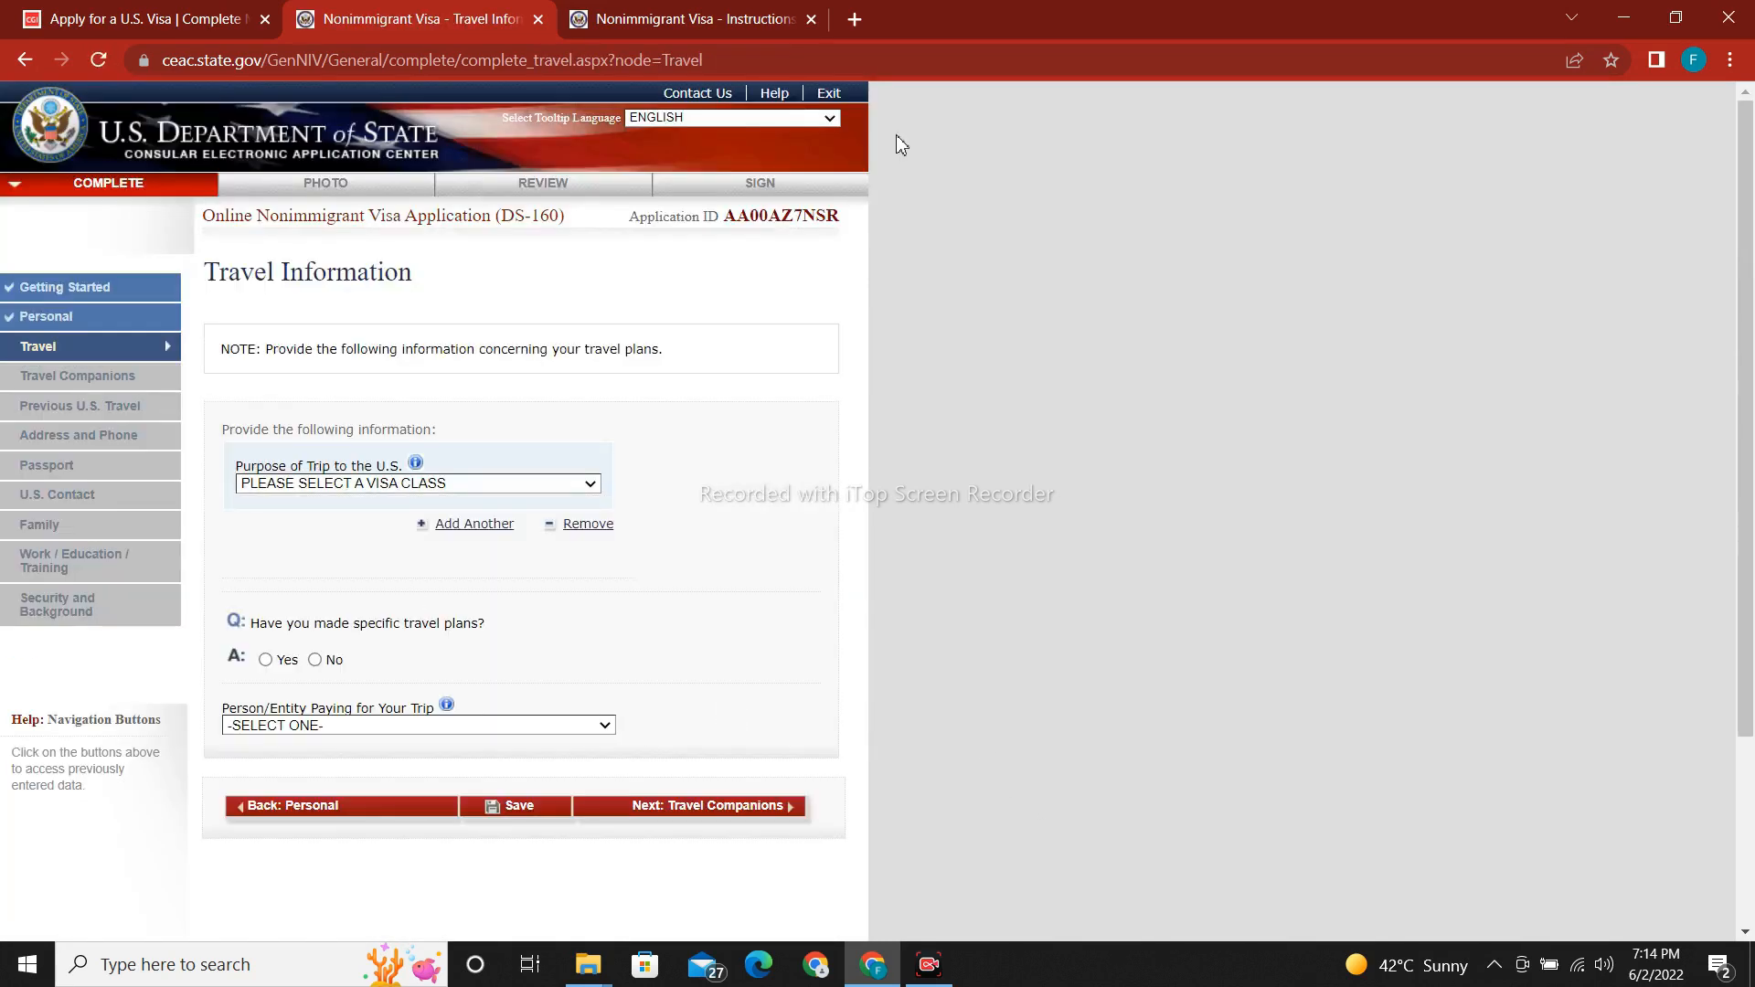
# Set Purpose of Trip to TEMP. BUSINESS PLEASURE VISITOR (B), specified as BUSINESS & TOURISM (B1/B2).
pyautogui.moveTo(1745, 222); pyautogui.dragTo(1751, 348)
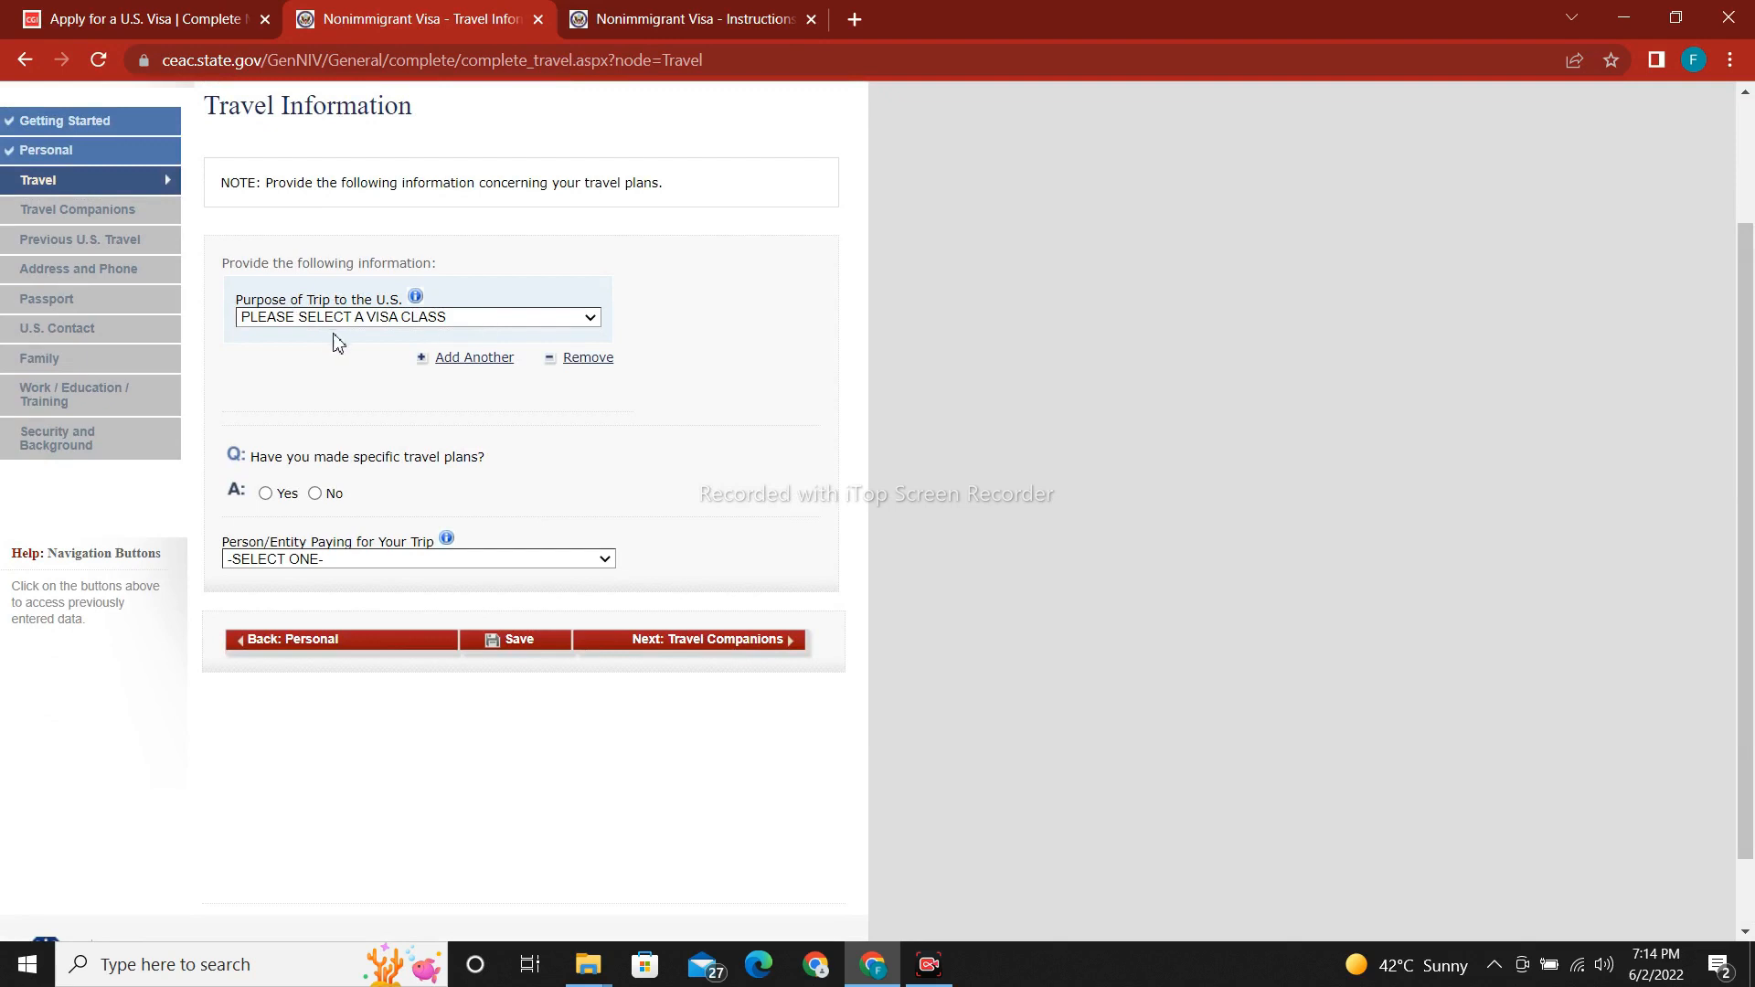
pyautogui.click(495, 320)
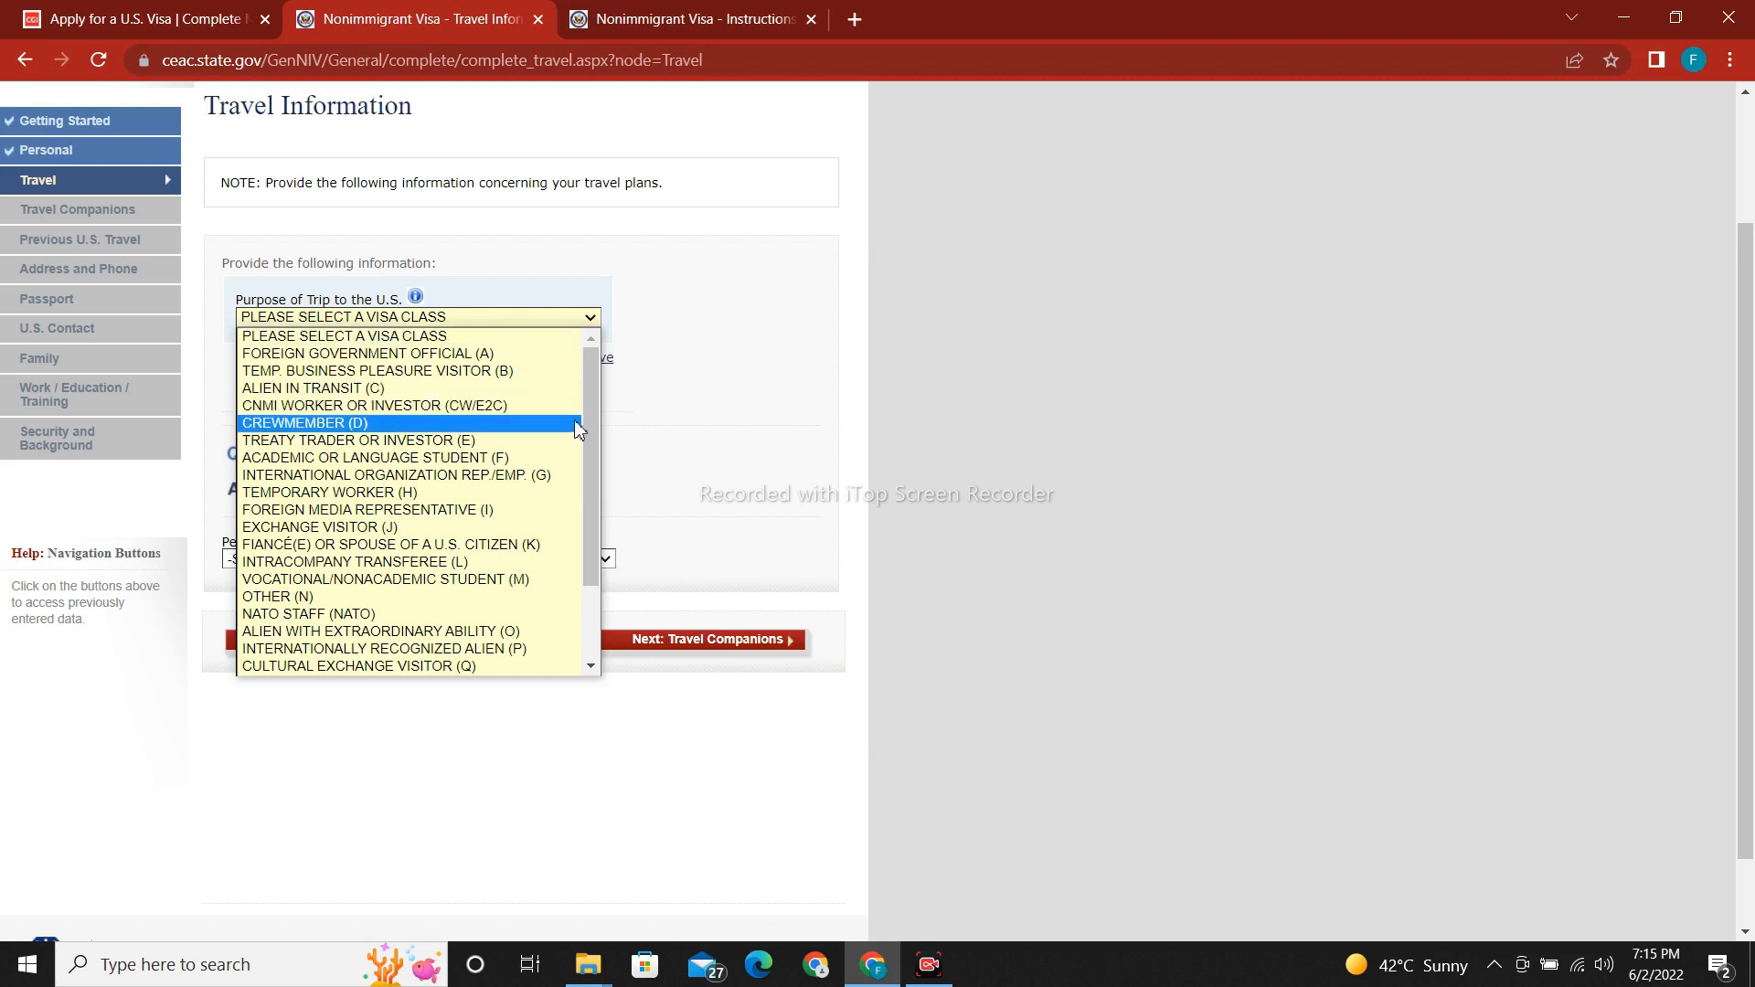
pyautogui.moveTo(590, 466); pyautogui.dragTo(588, 425)
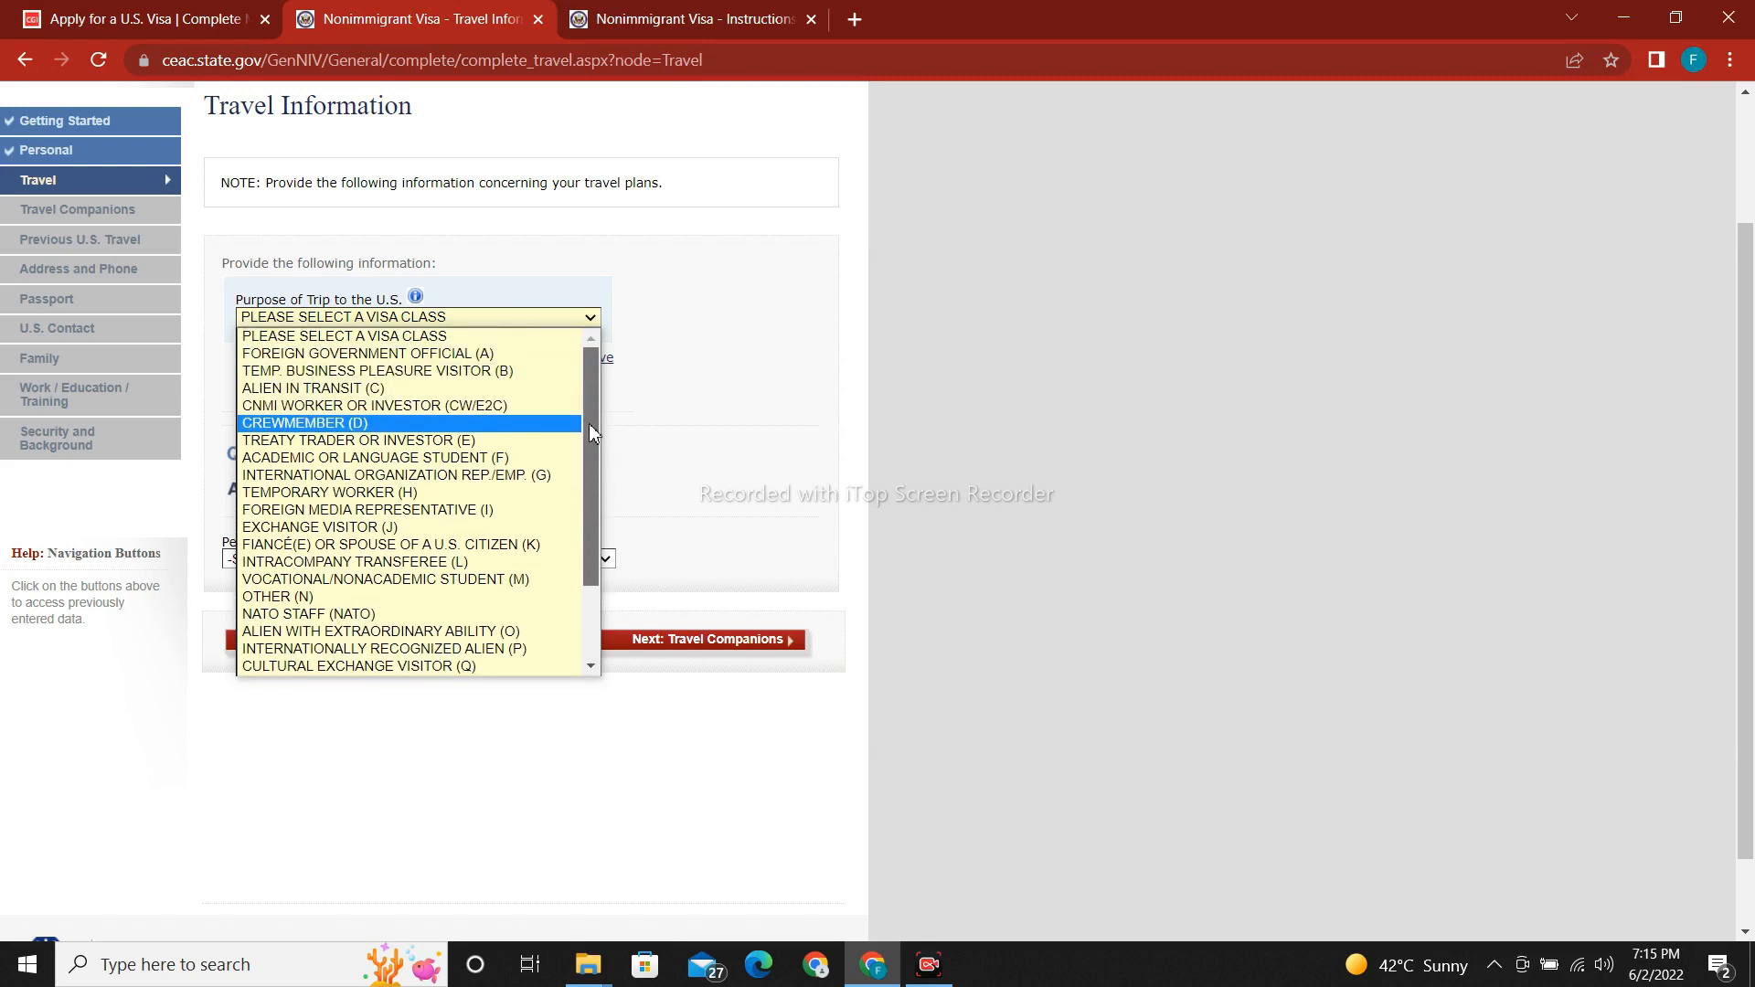
pyautogui.click(405, 375)
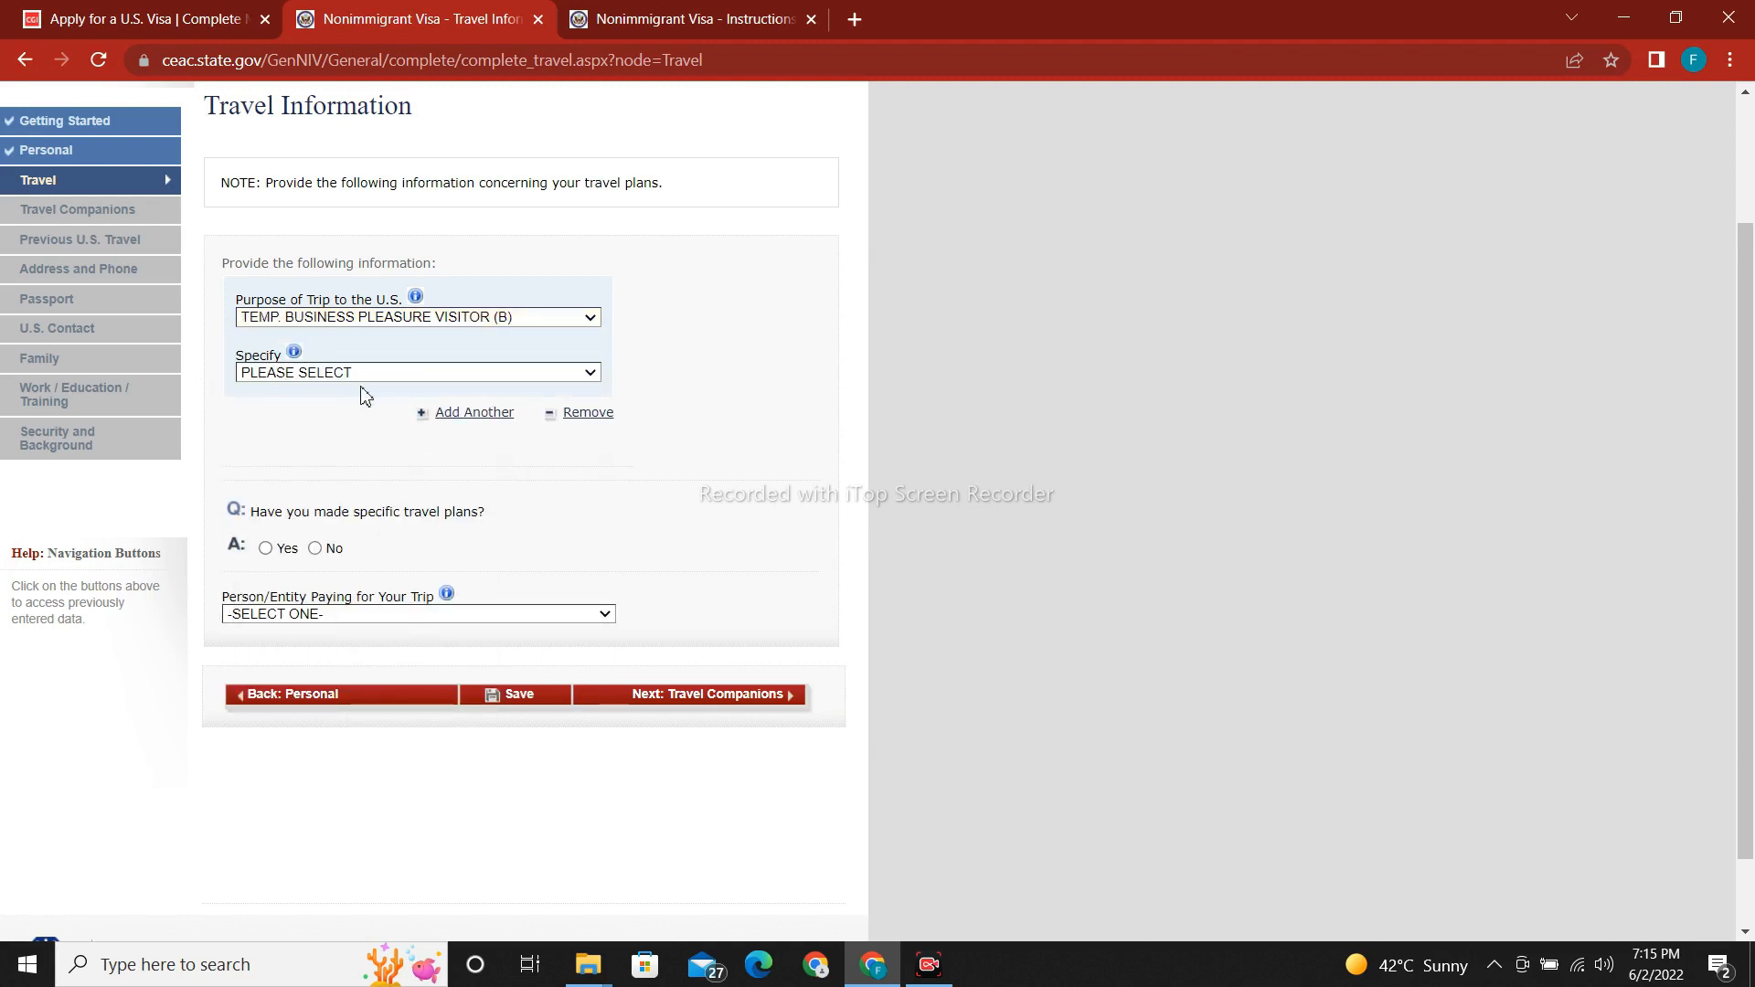
pyautogui.click(367, 375)
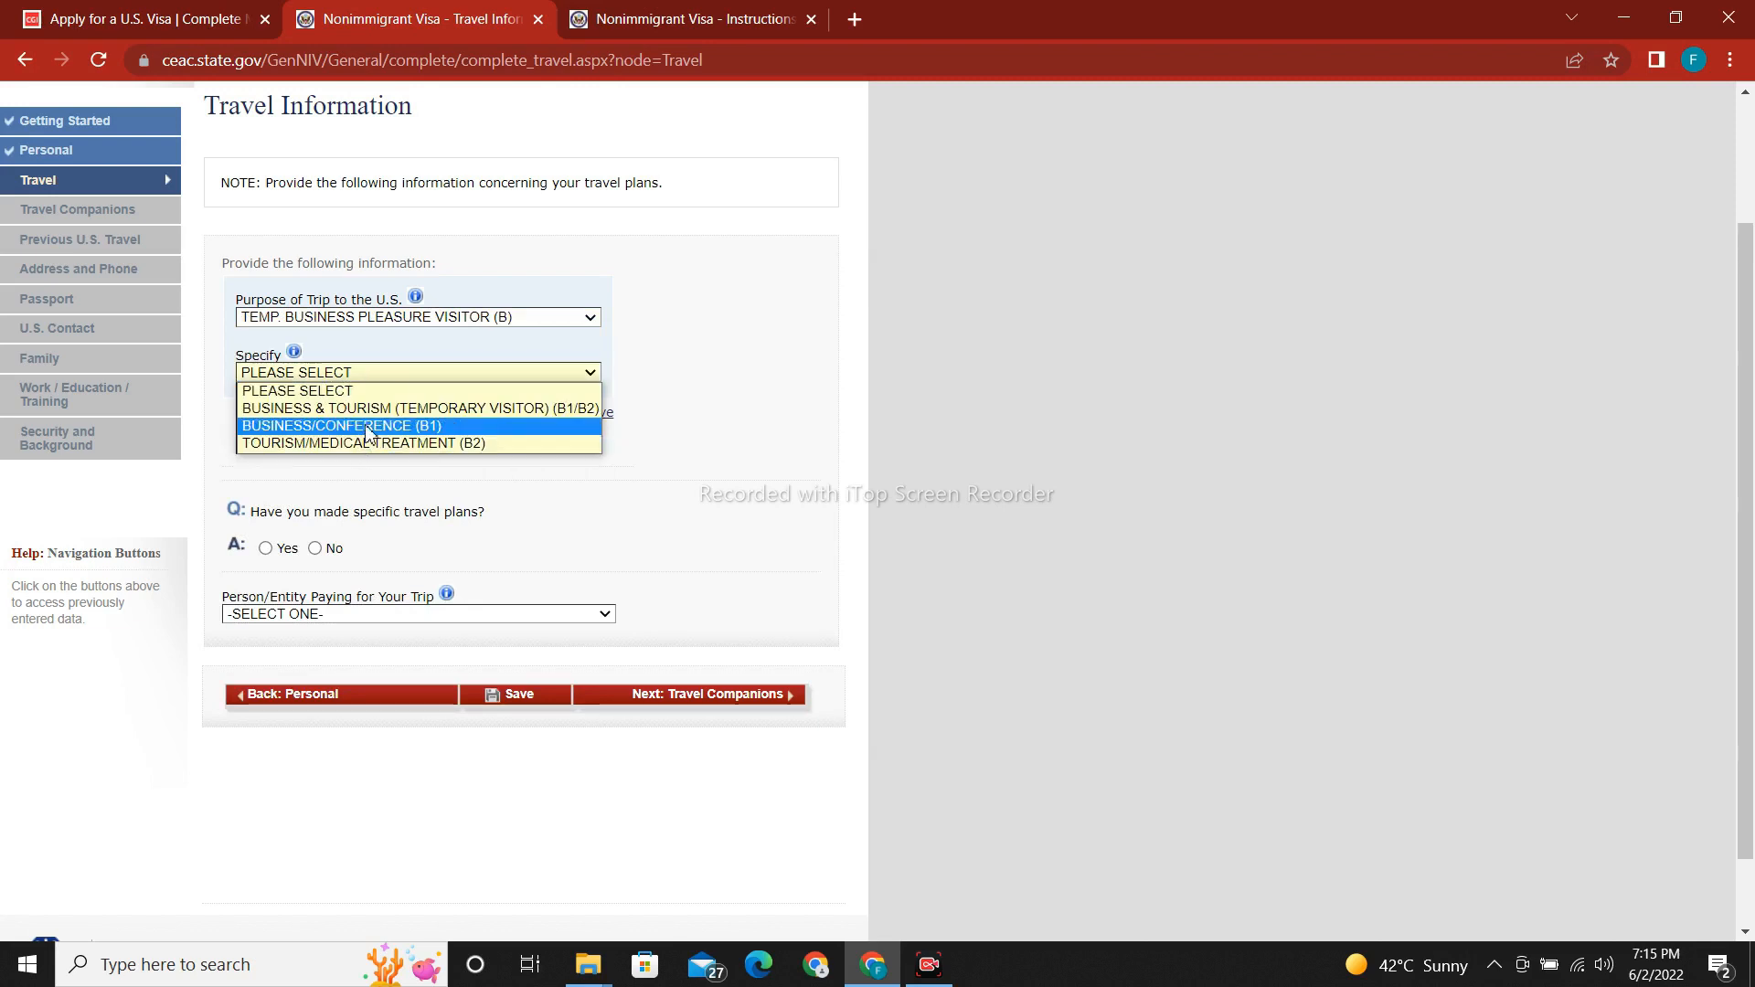
pyautogui.click(372, 411)
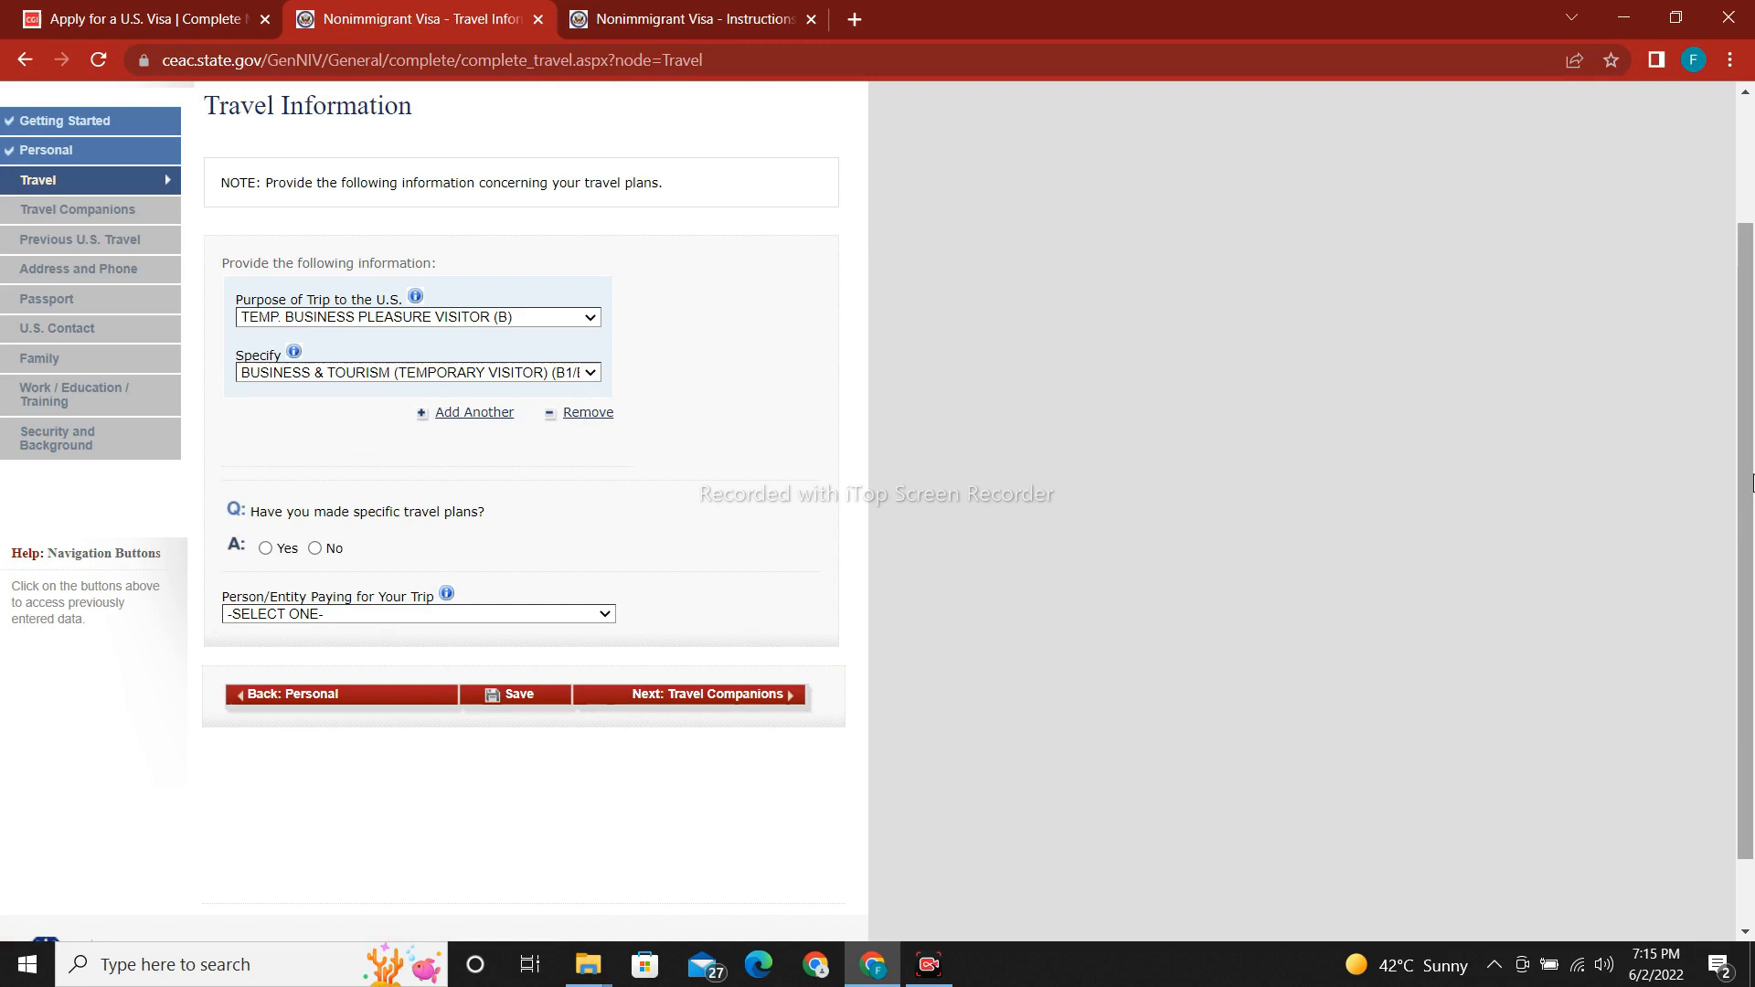
pyautogui.scroll(-1, 394, 508)
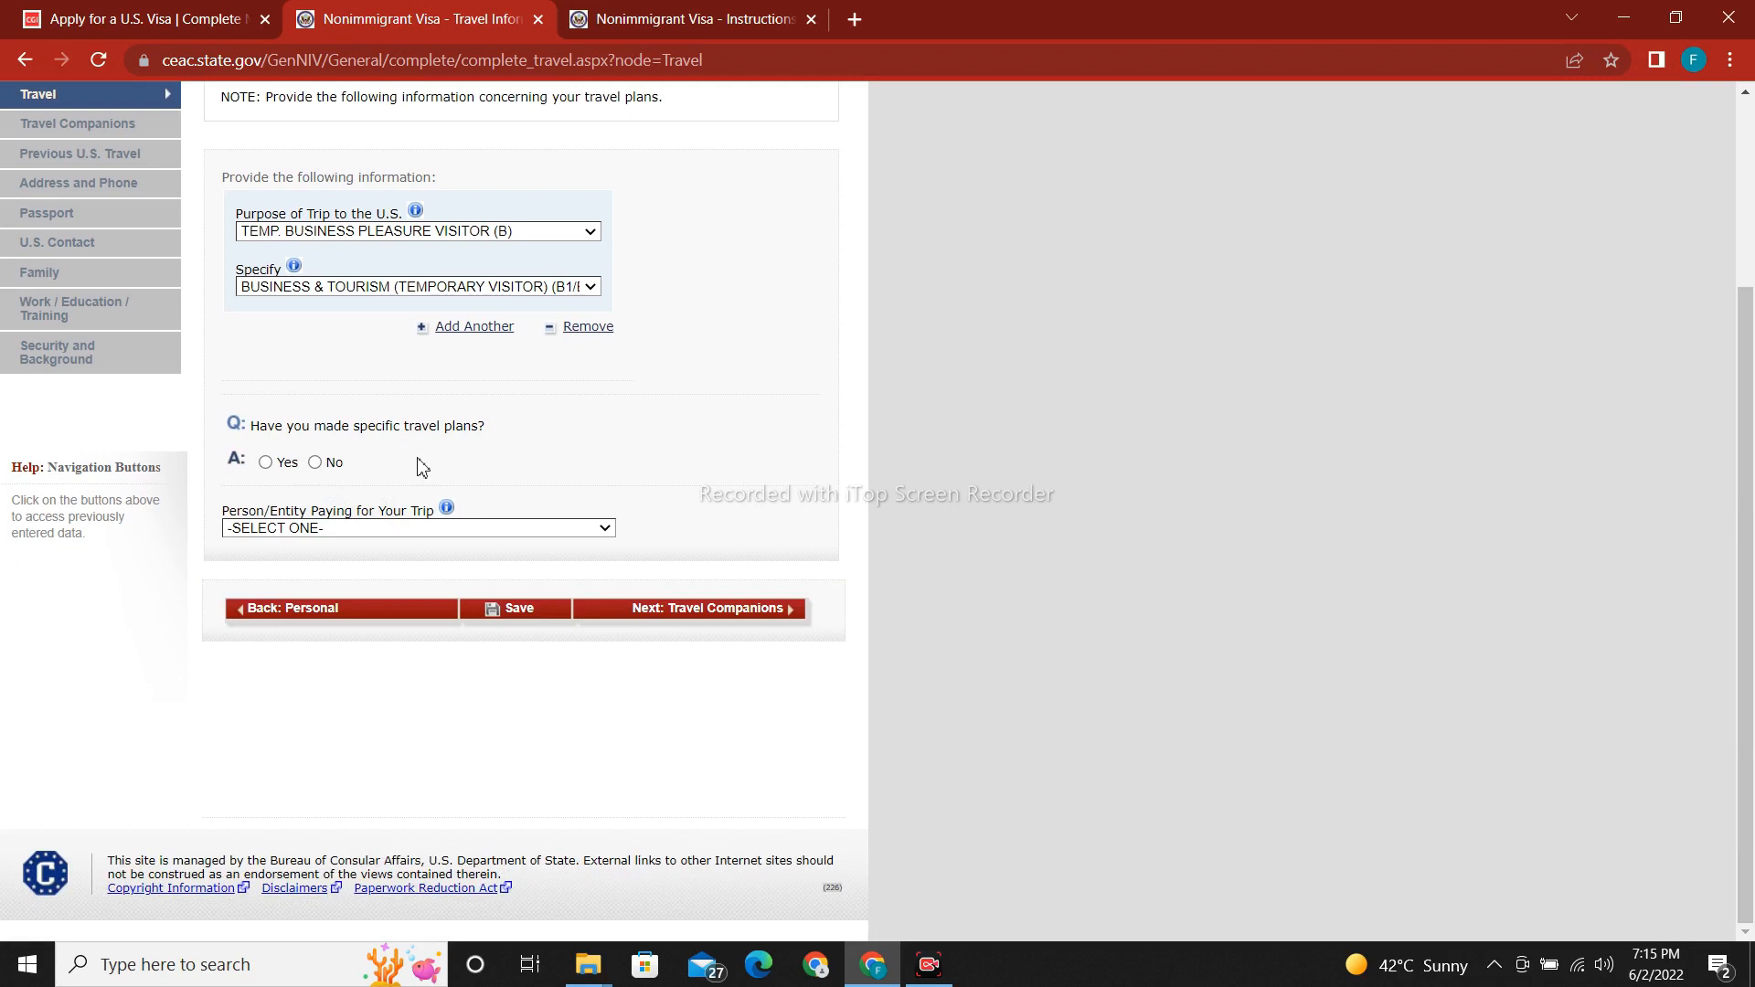
# Answer No to the specific travel plans question after first trying Yes.
pyautogui.click(265, 463)
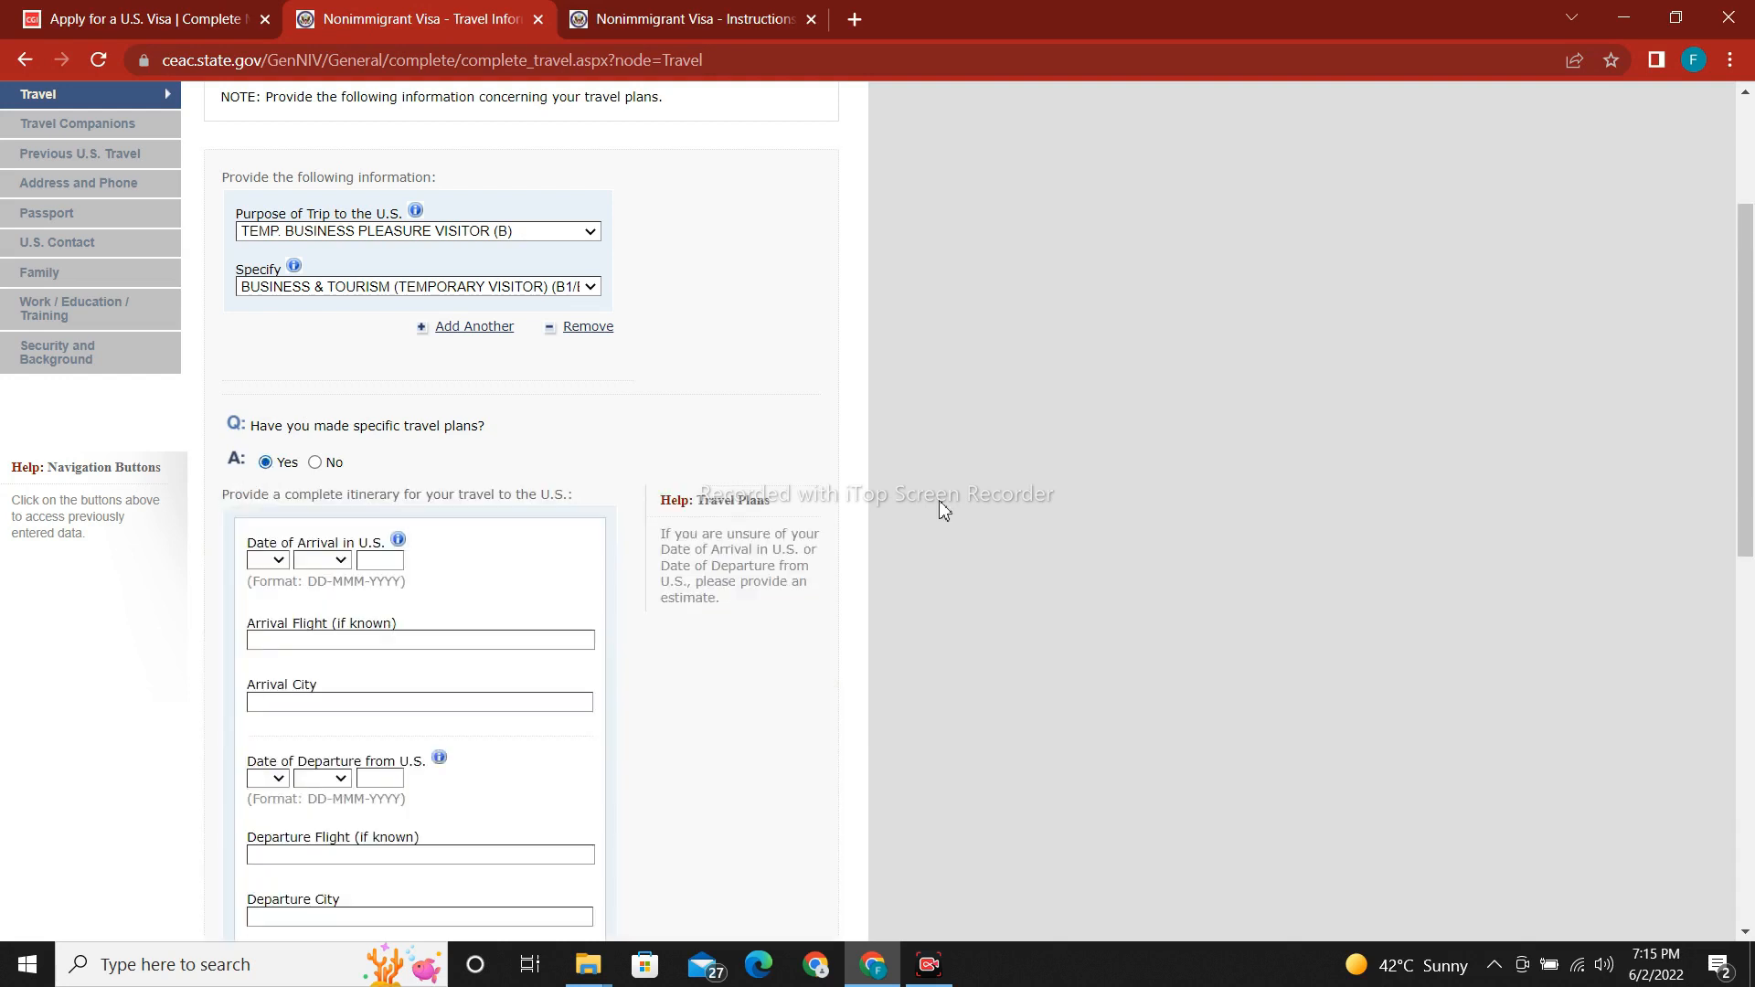
pyautogui.scroll(-5, 941, 508)
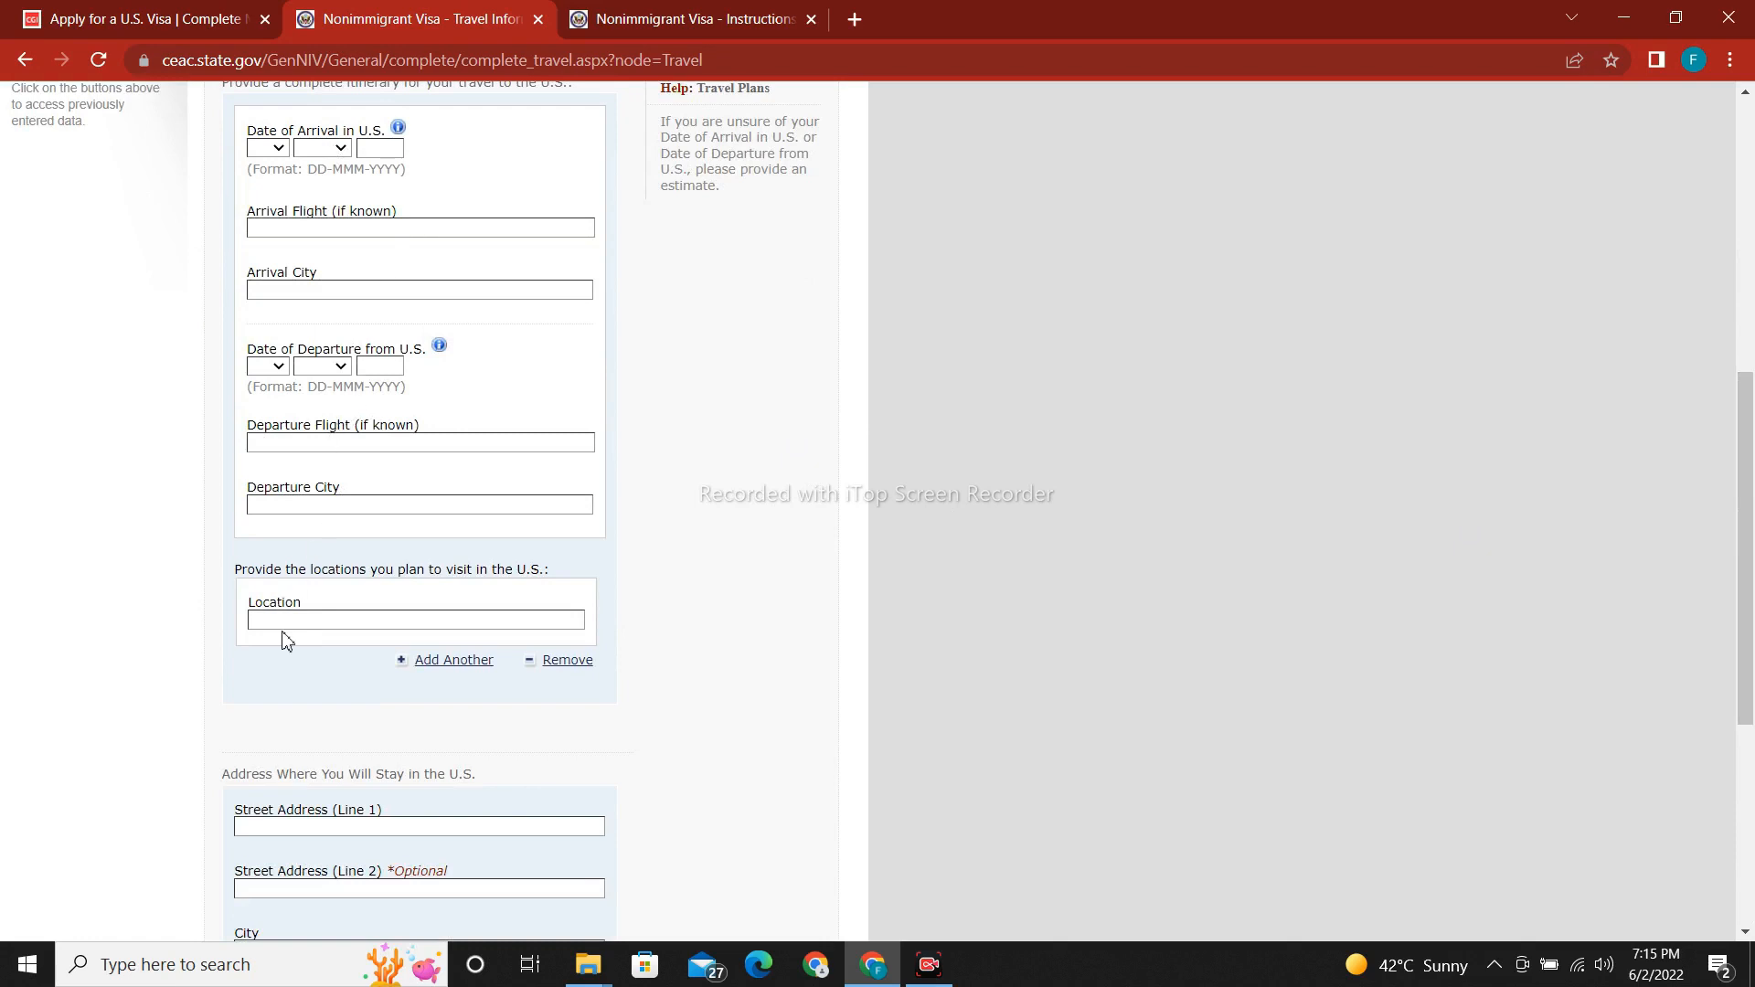
pyautogui.moveTo(1752, 570); pyautogui.dragTo(1752, 408)
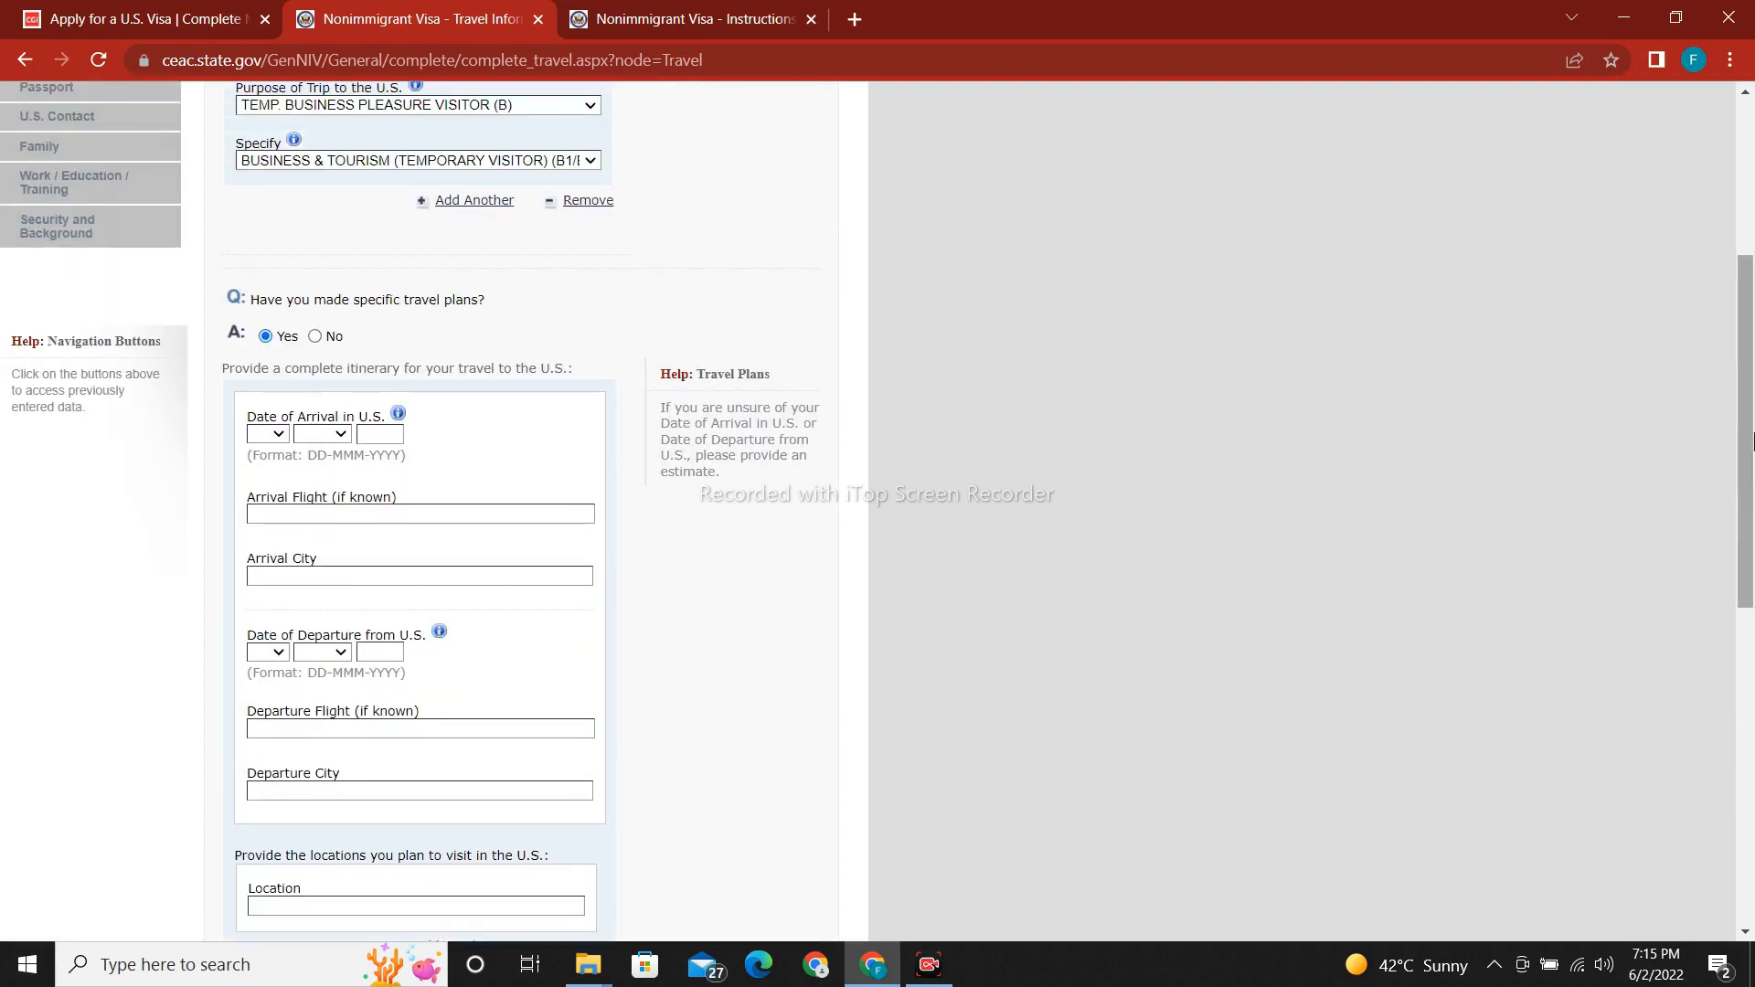
pyautogui.click(315, 336)
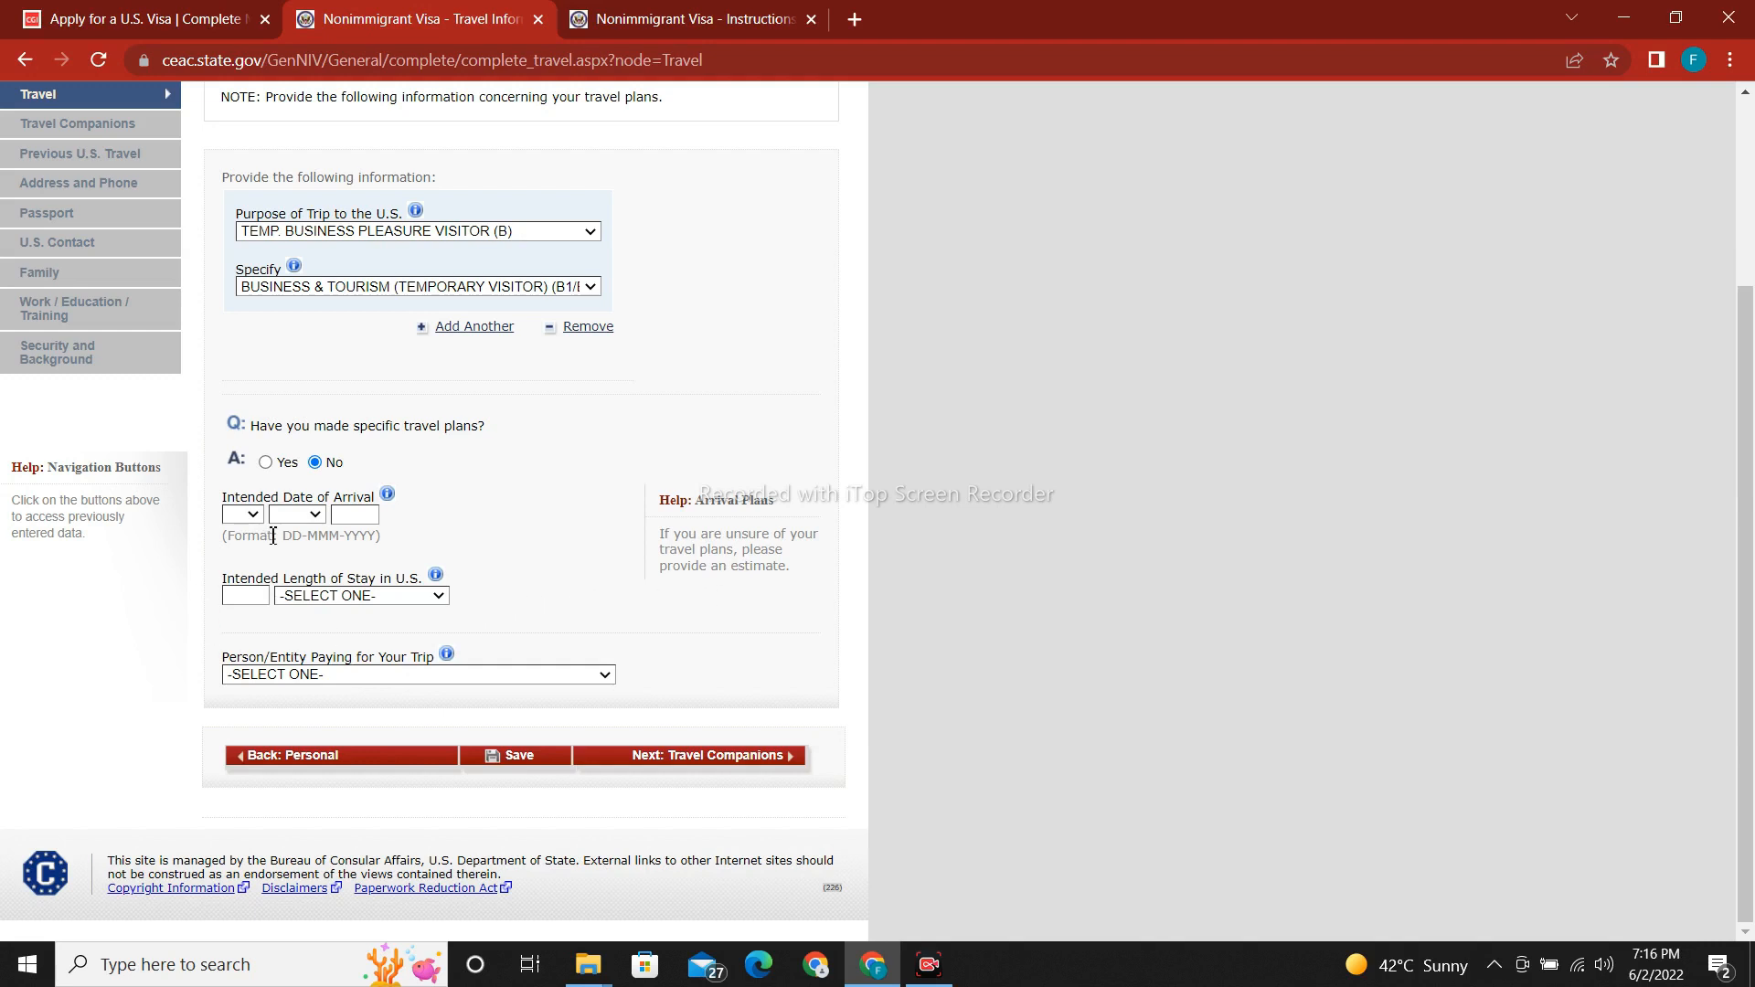
# Set the intended arrival date to 04 JUL 2022.
pyautogui.click(254, 516)
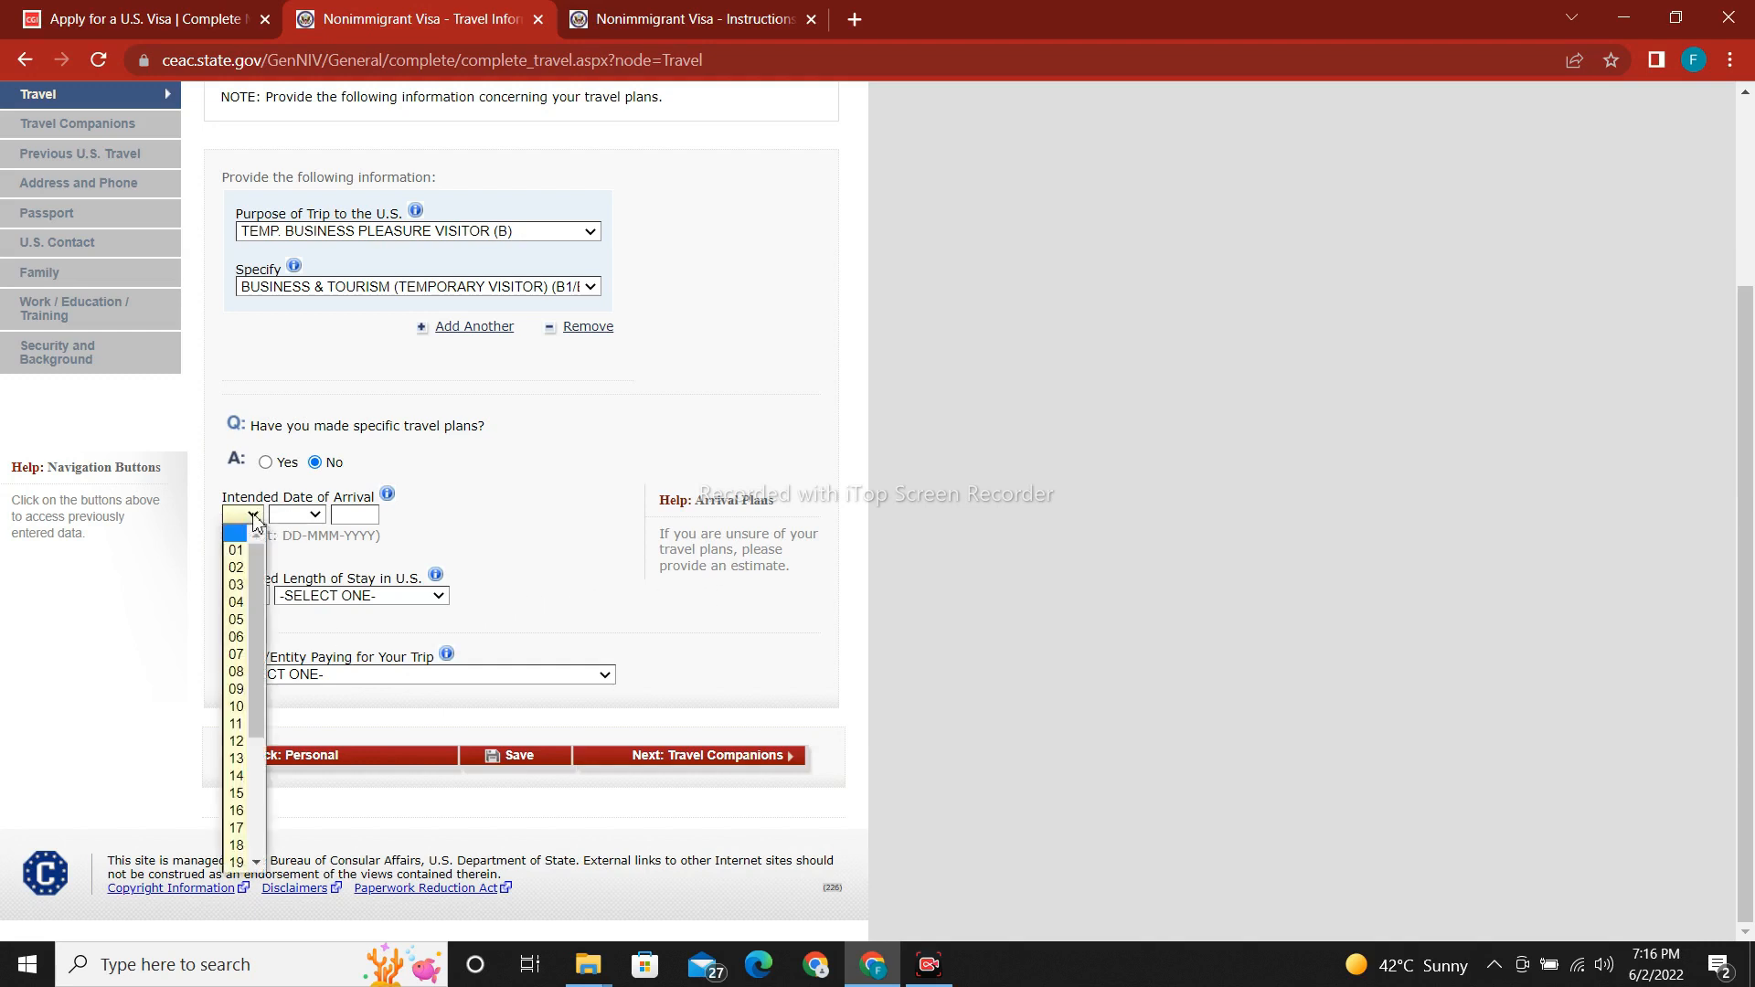
pyautogui.click(239, 601)
pyautogui.click(301, 516)
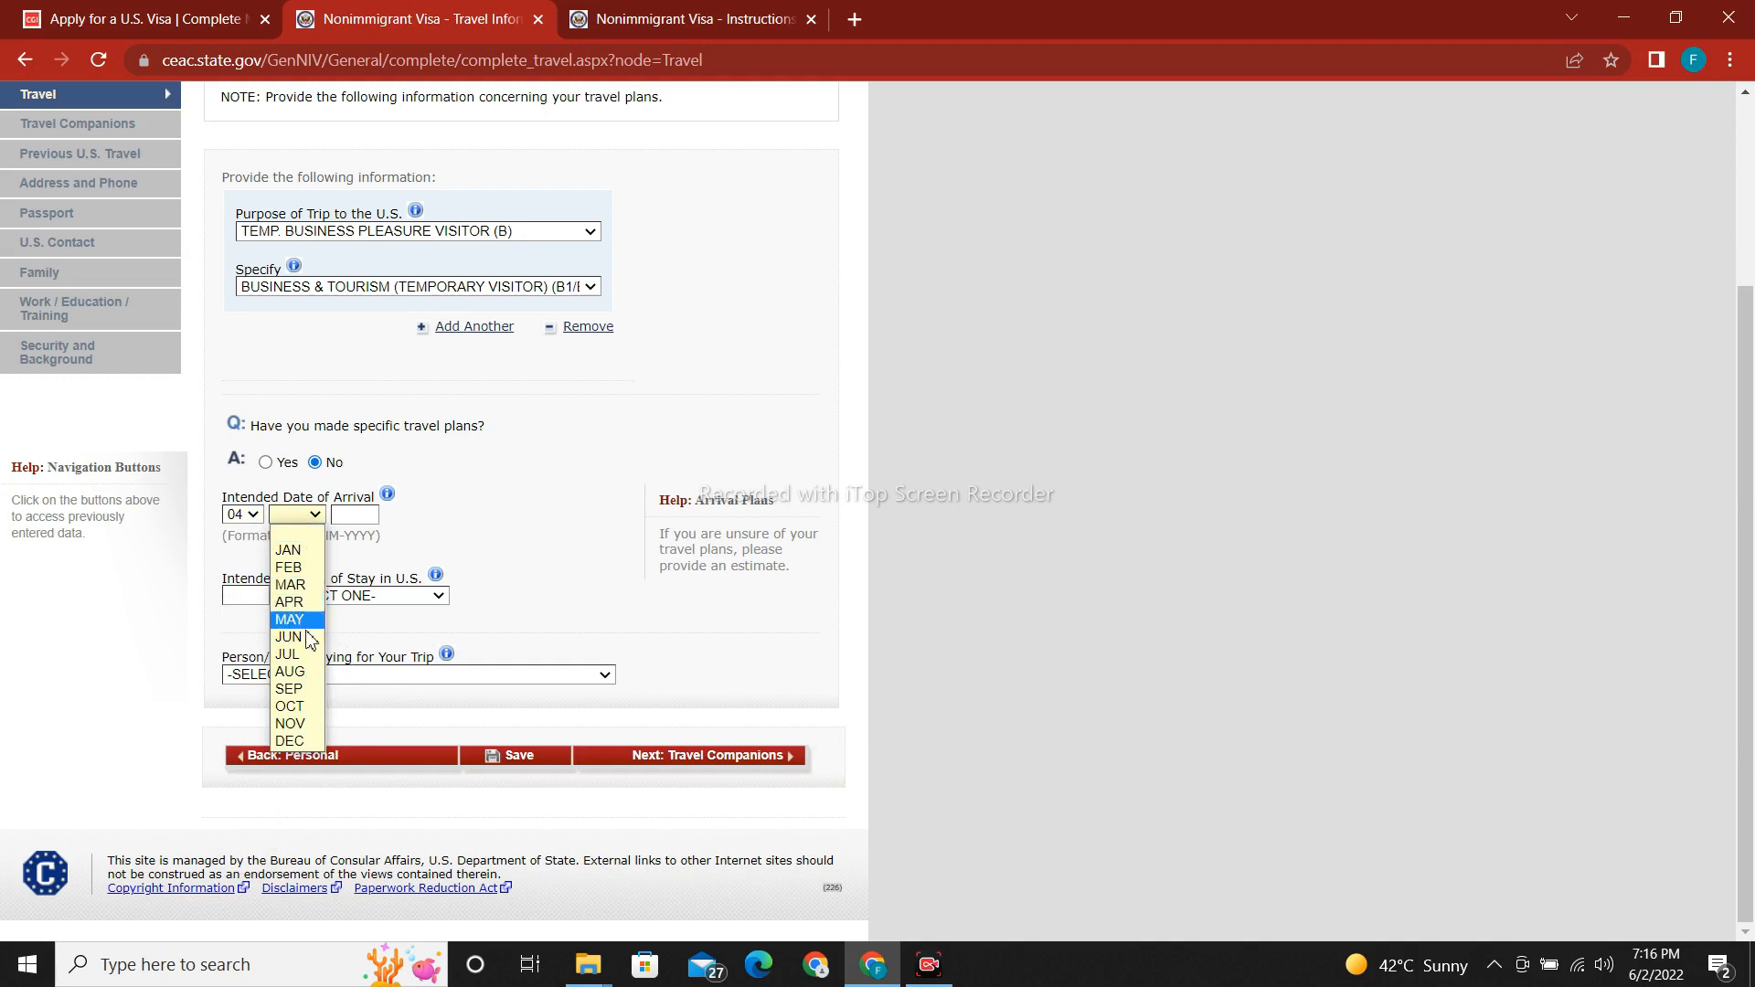
pyautogui.click(291, 654)
pyautogui.click(351, 510)
pyautogui.write('2')
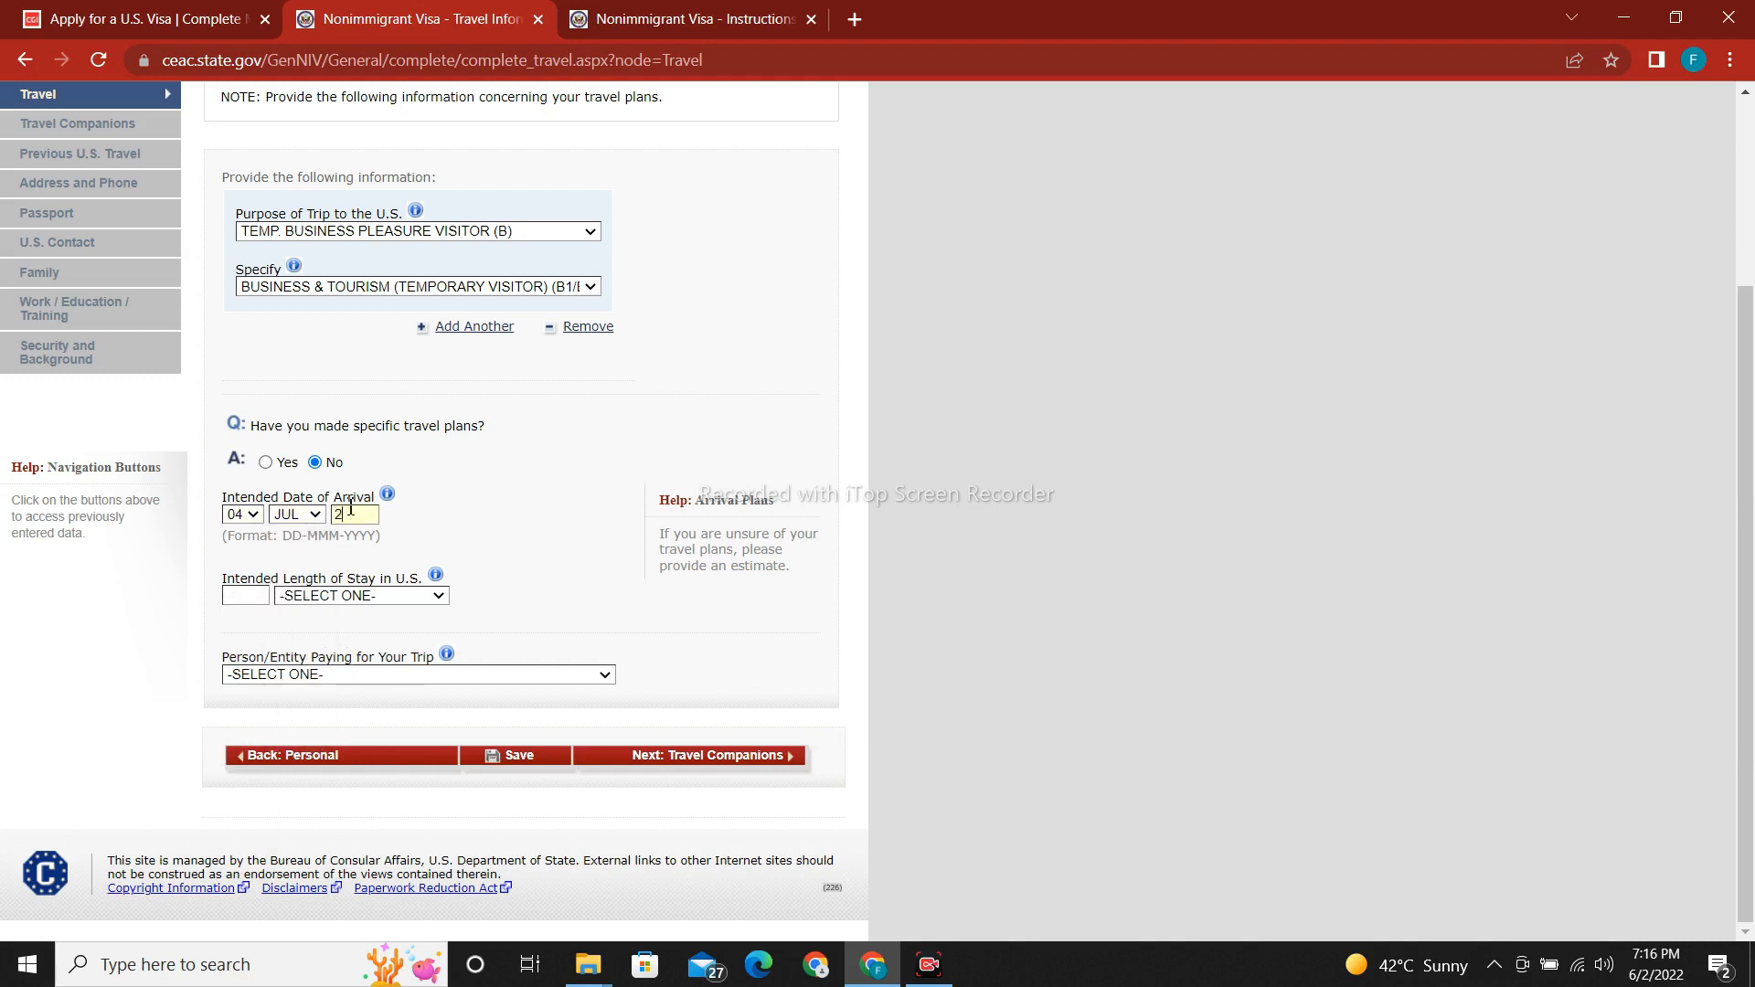
pyautogui.write('022')
# Set the intended length of stay to 1 MONTH(S).
pyautogui.click(355, 598)
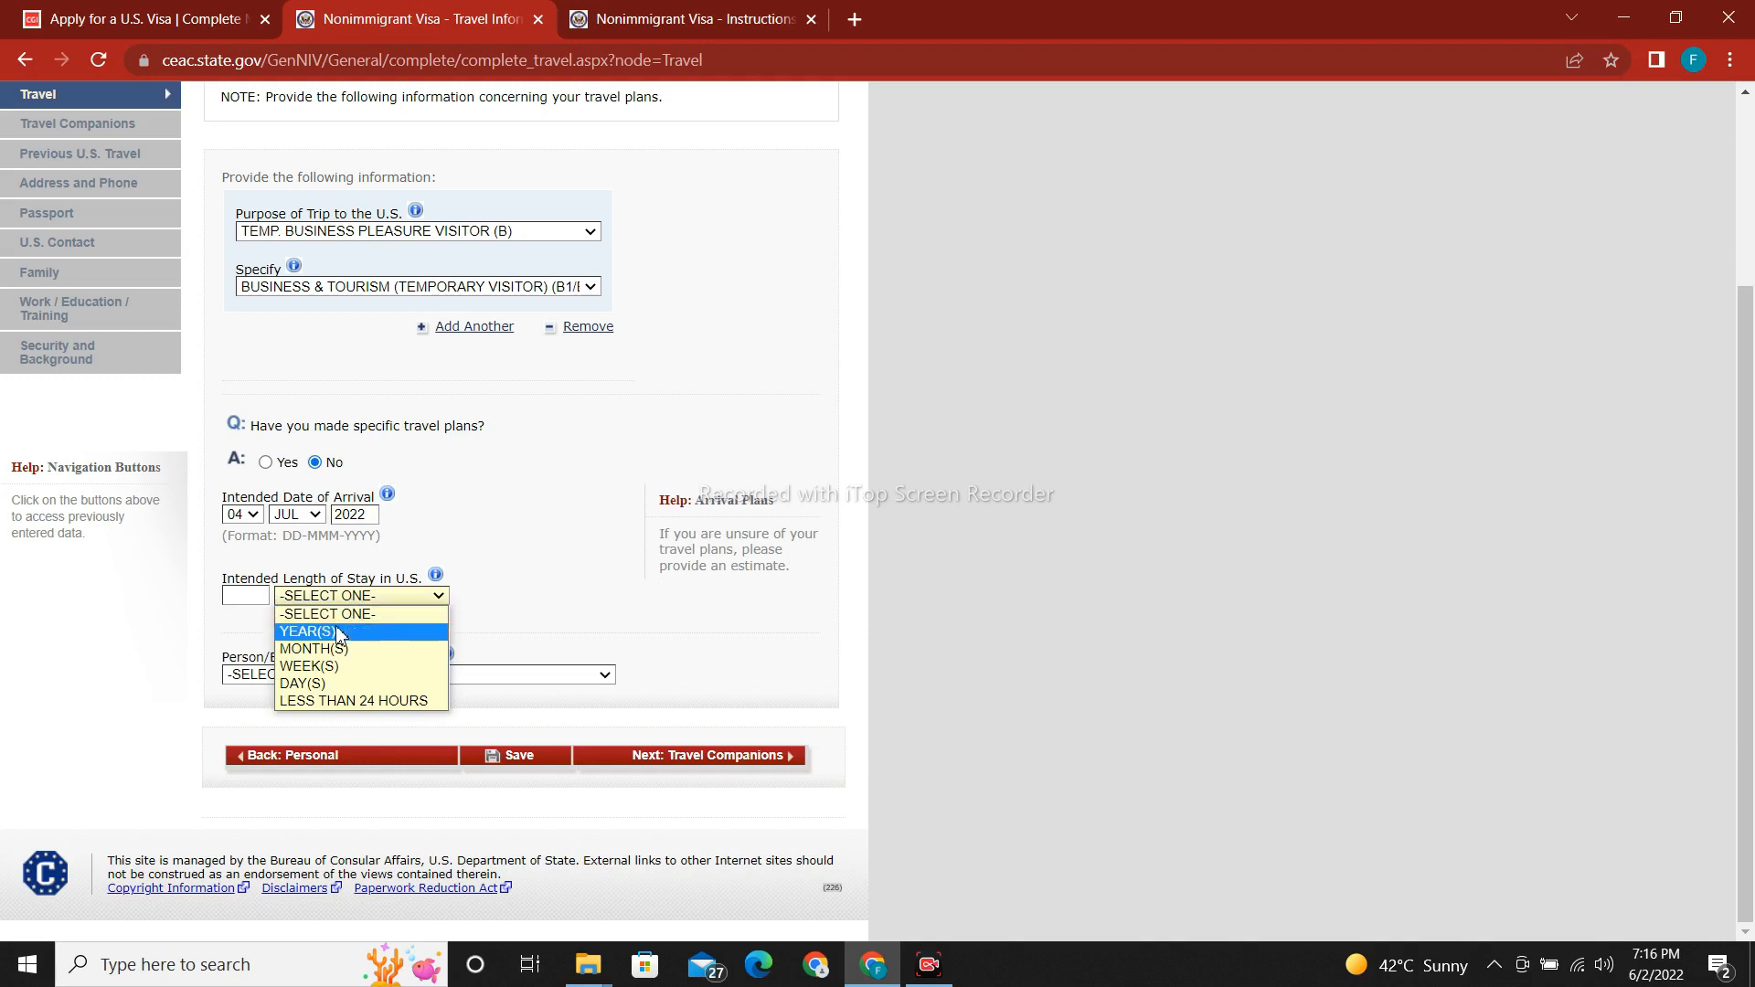
pyautogui.click(334, 651)
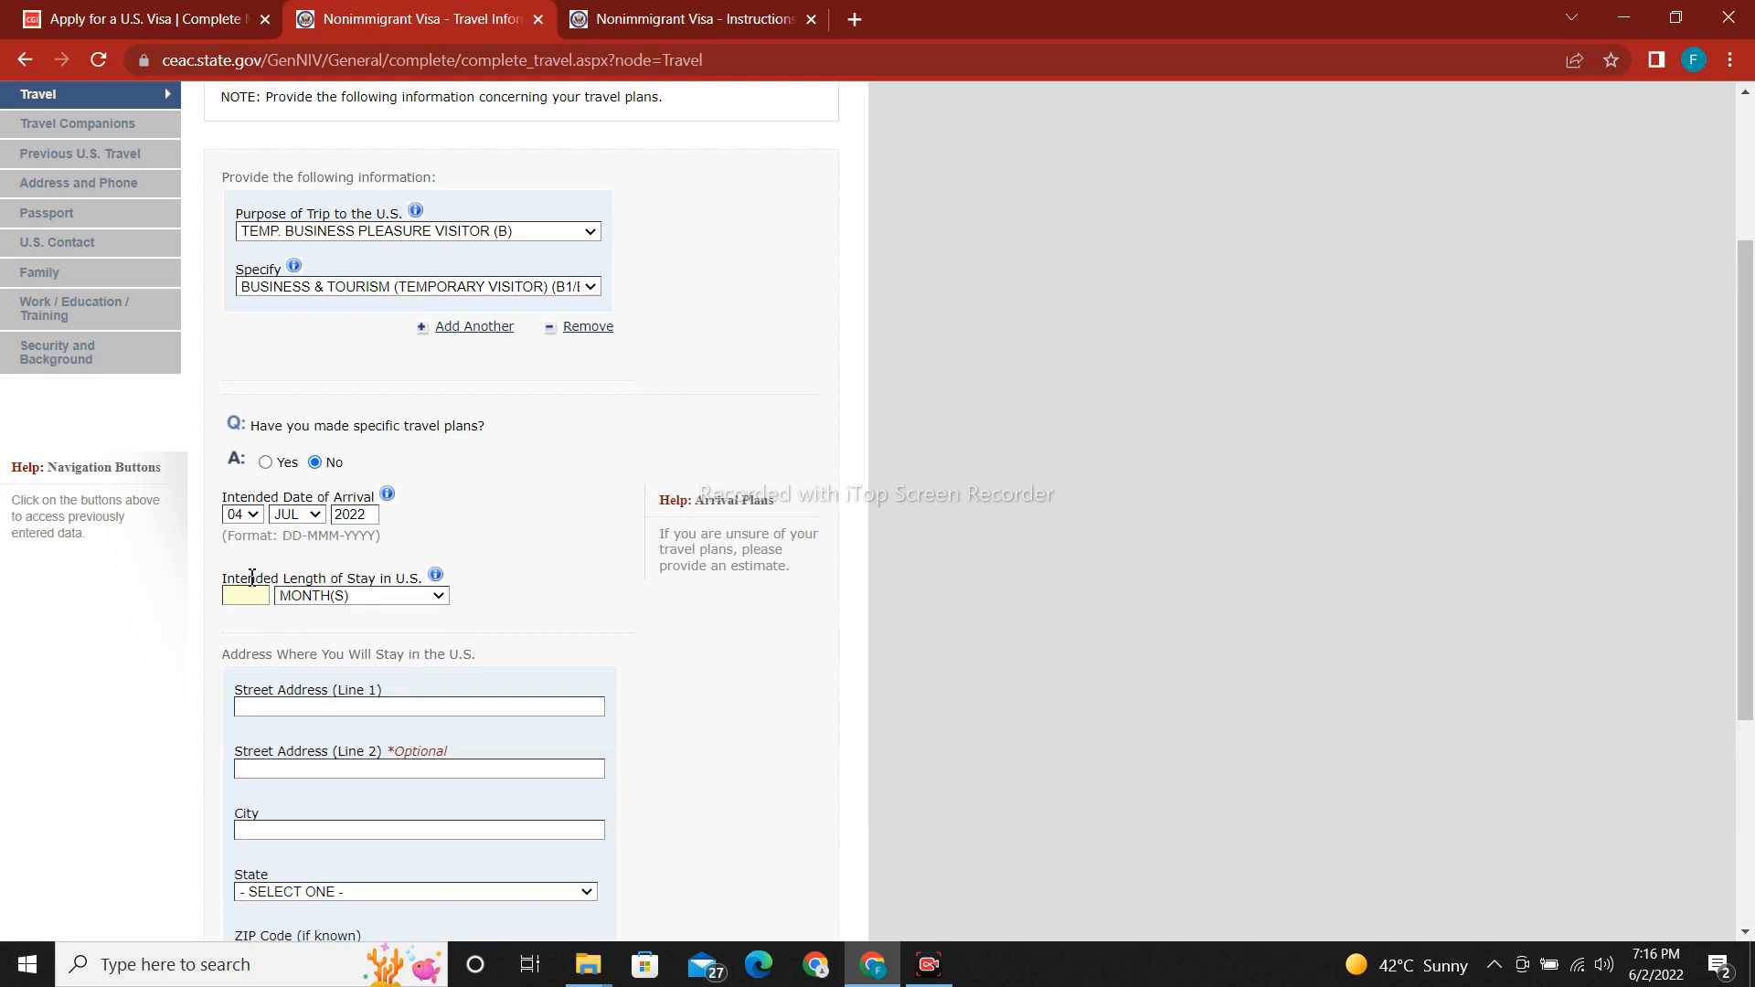
pyautogui.write('1')
pyautogui.scroll(-2, 1749, 617)
pyautogui.scroll(-2, 1748, 616)
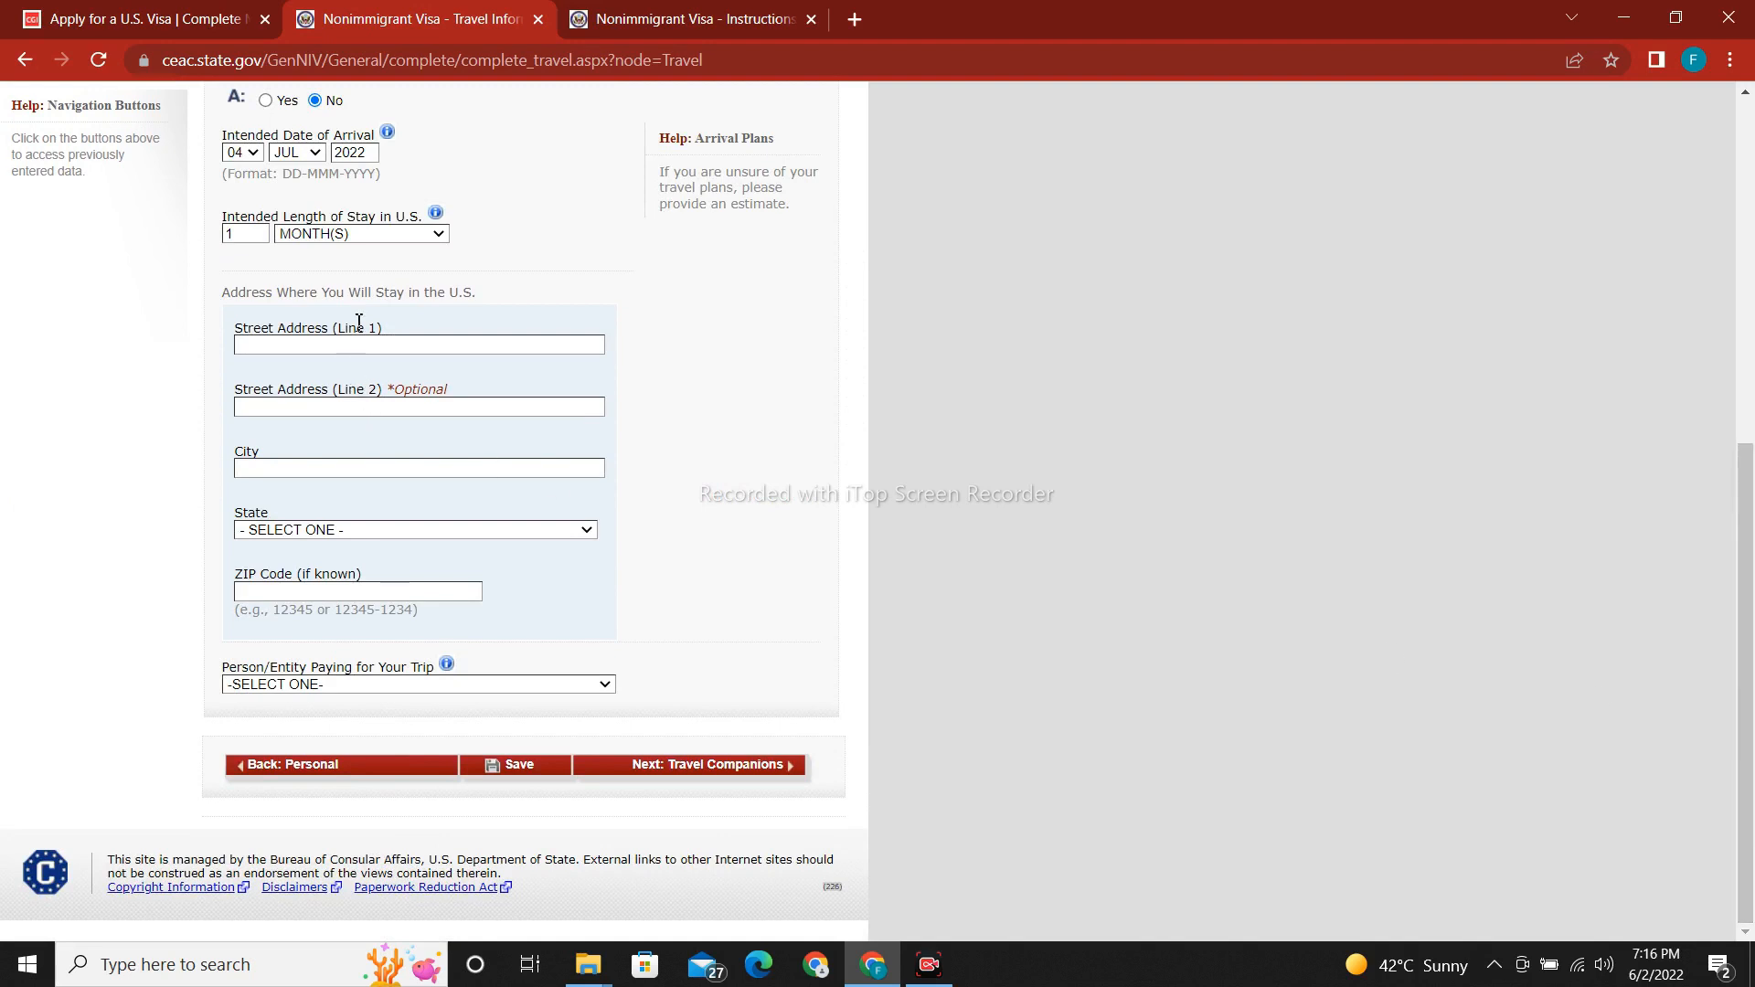
# Enter the U.S. stay street address and city, with NORTH CAROLINA as the state.
pyautogui.click(434, 354)
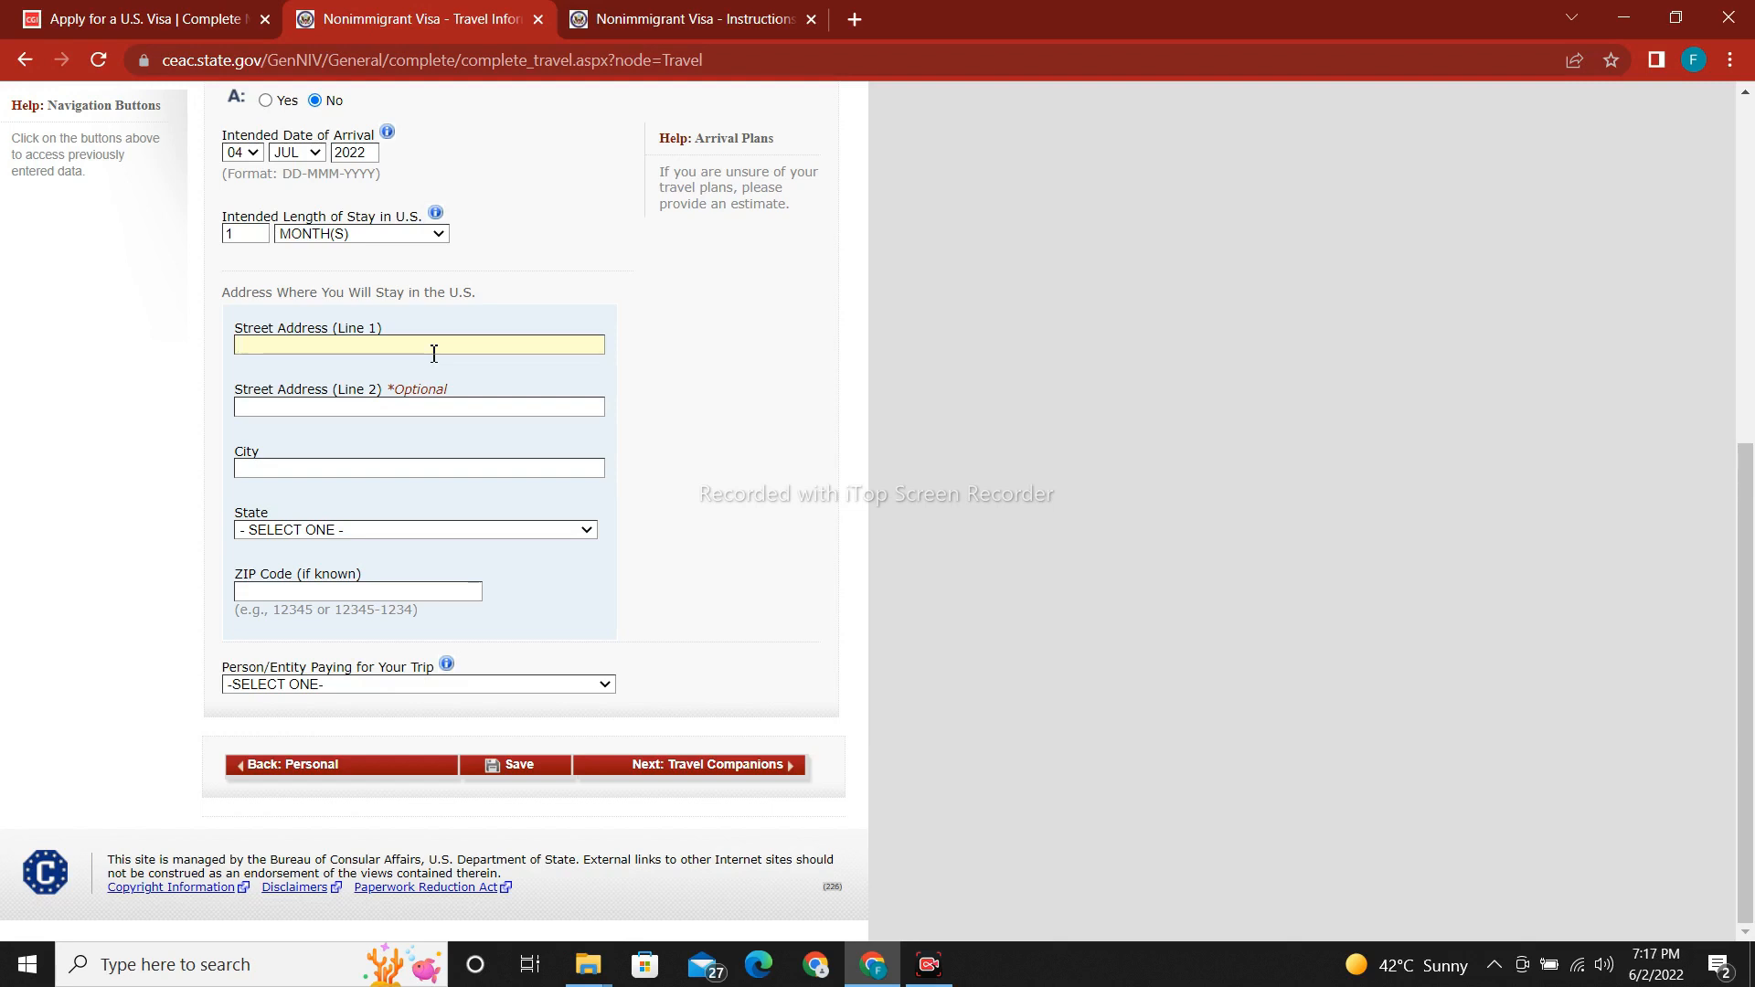
pyautogui.click(398, 468)
pyautogui.write('CAR')
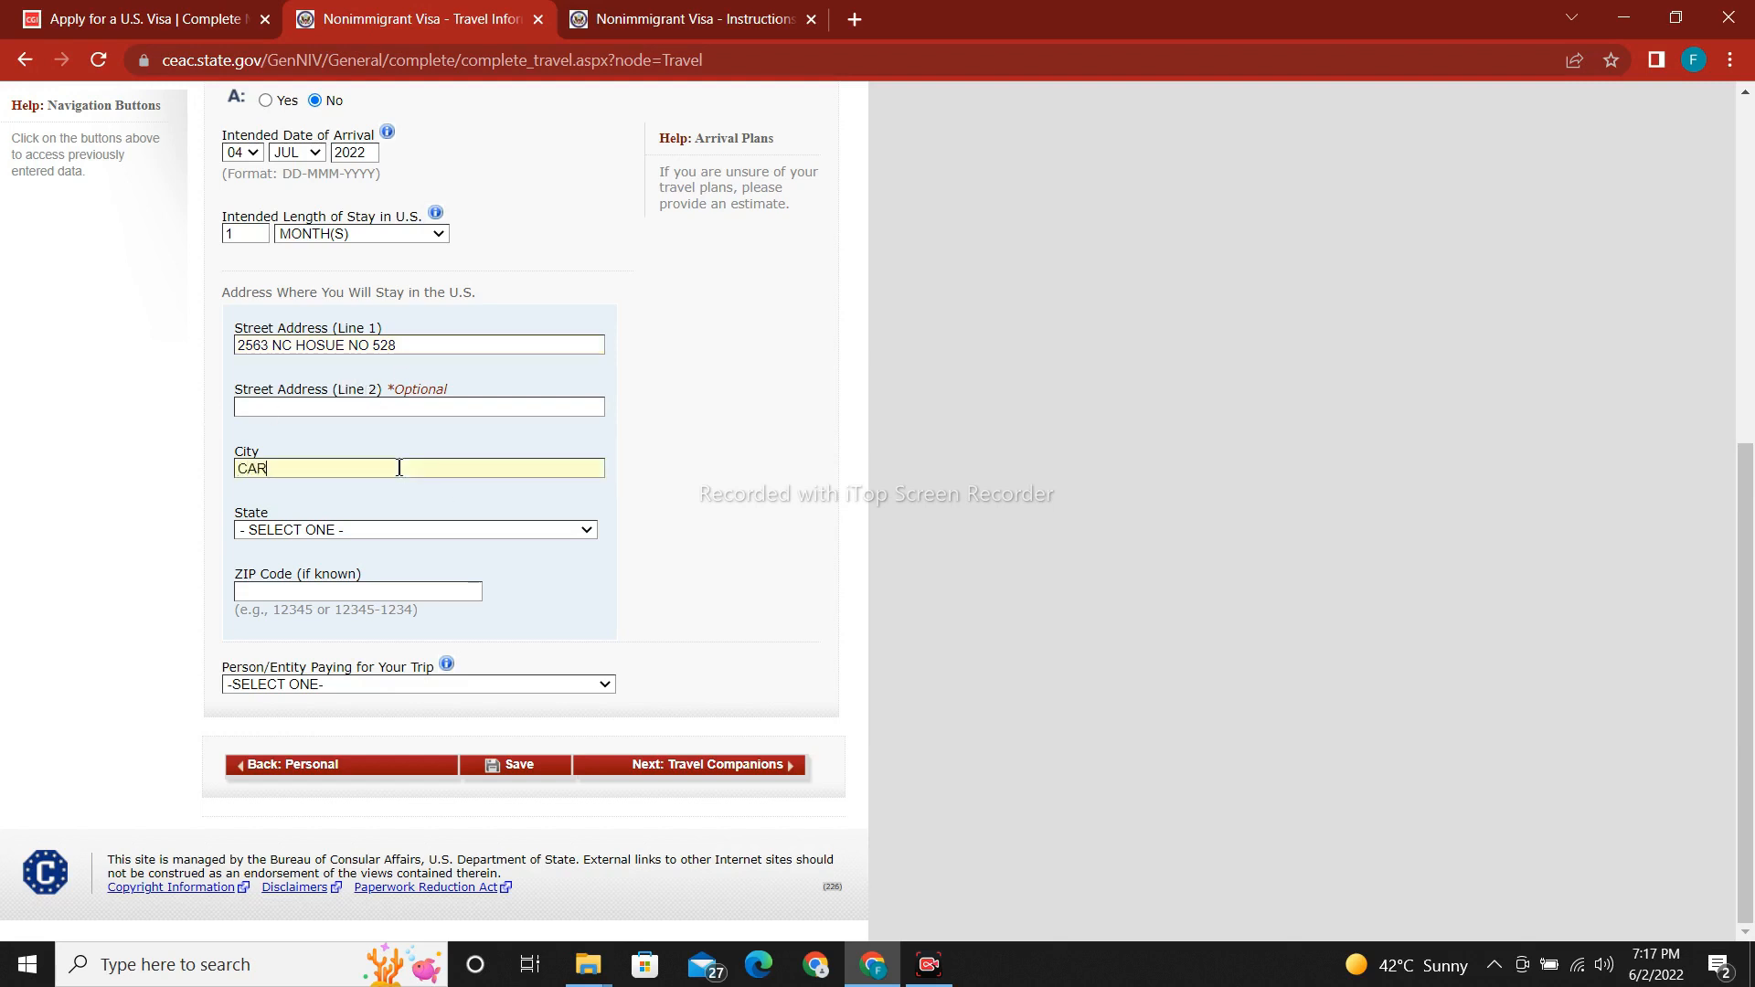
pyautogui.write('OLINA')
pyautogui.click(377, 532)
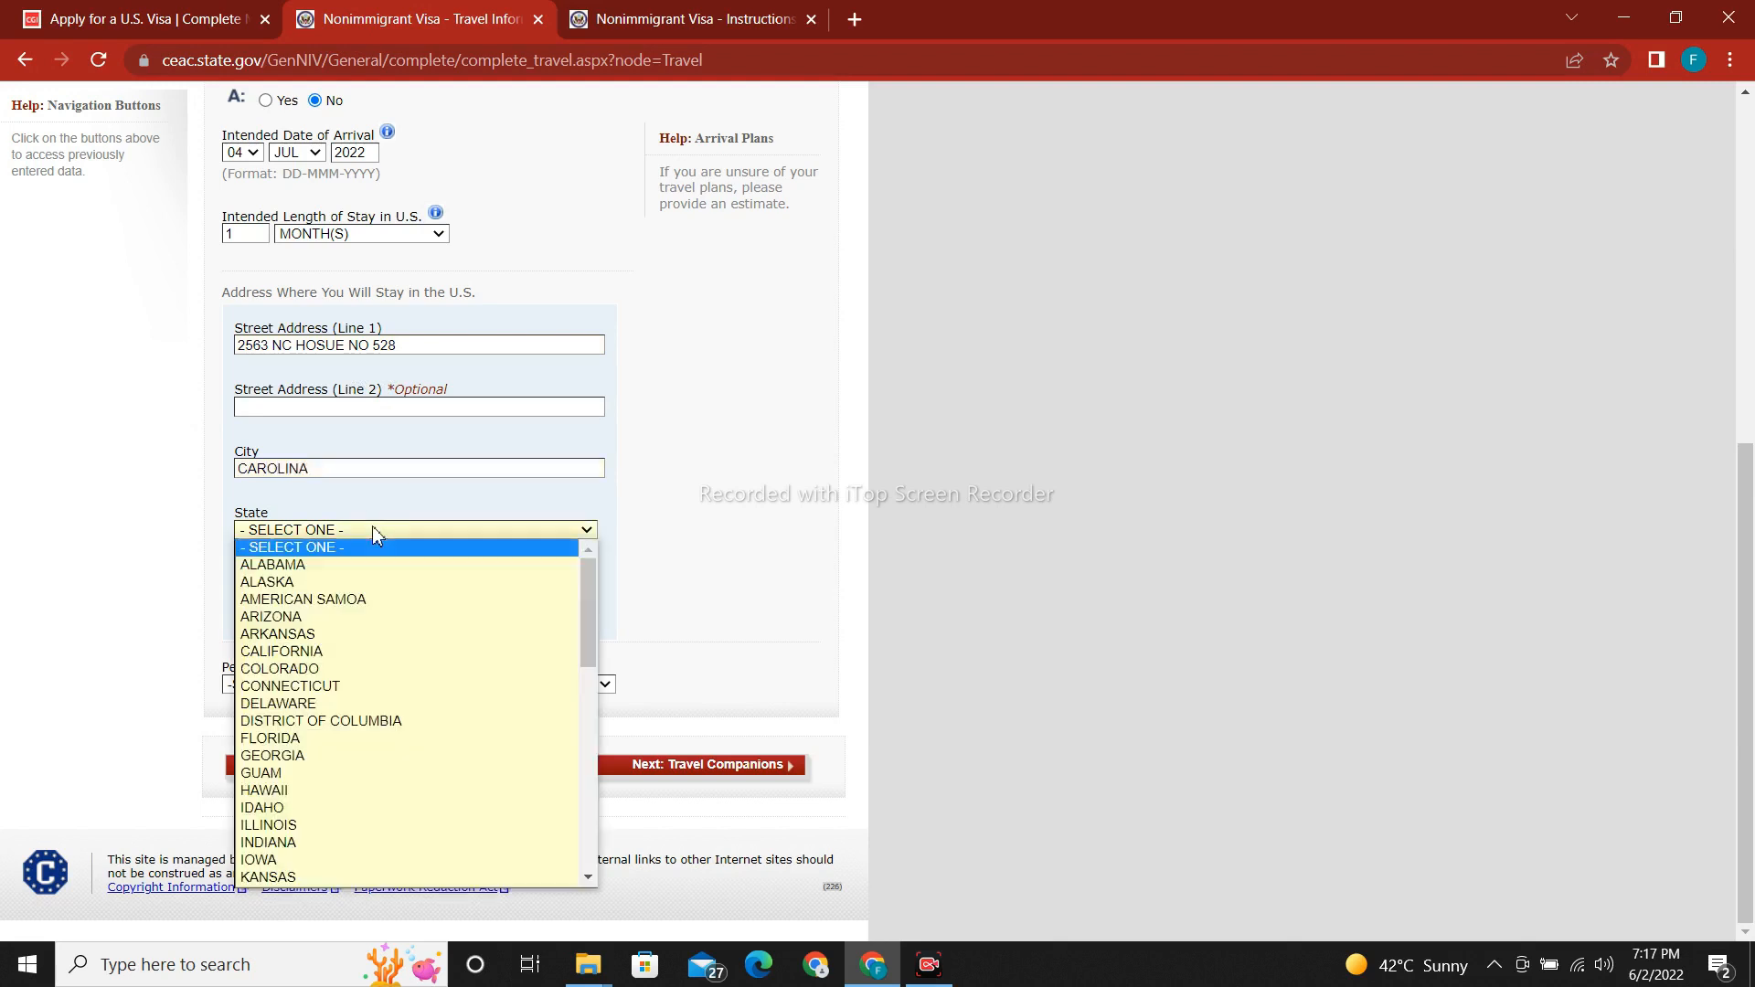
pyautogui.press('c')
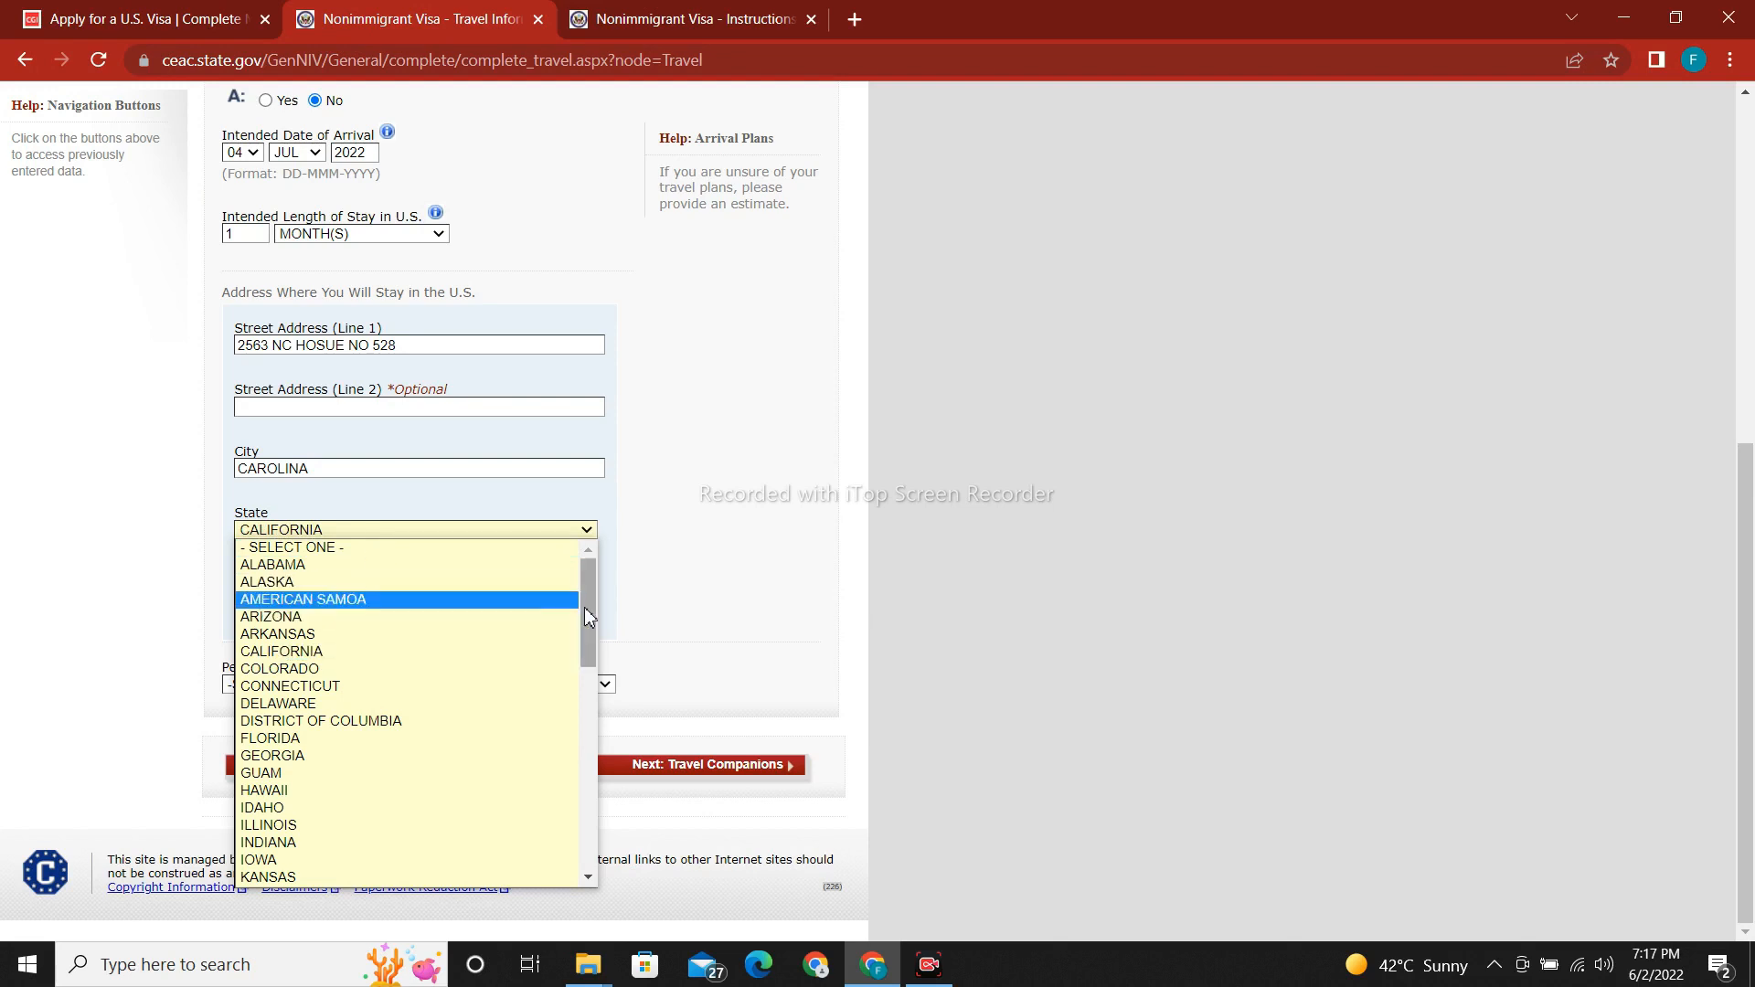
pyautogui.press('n')
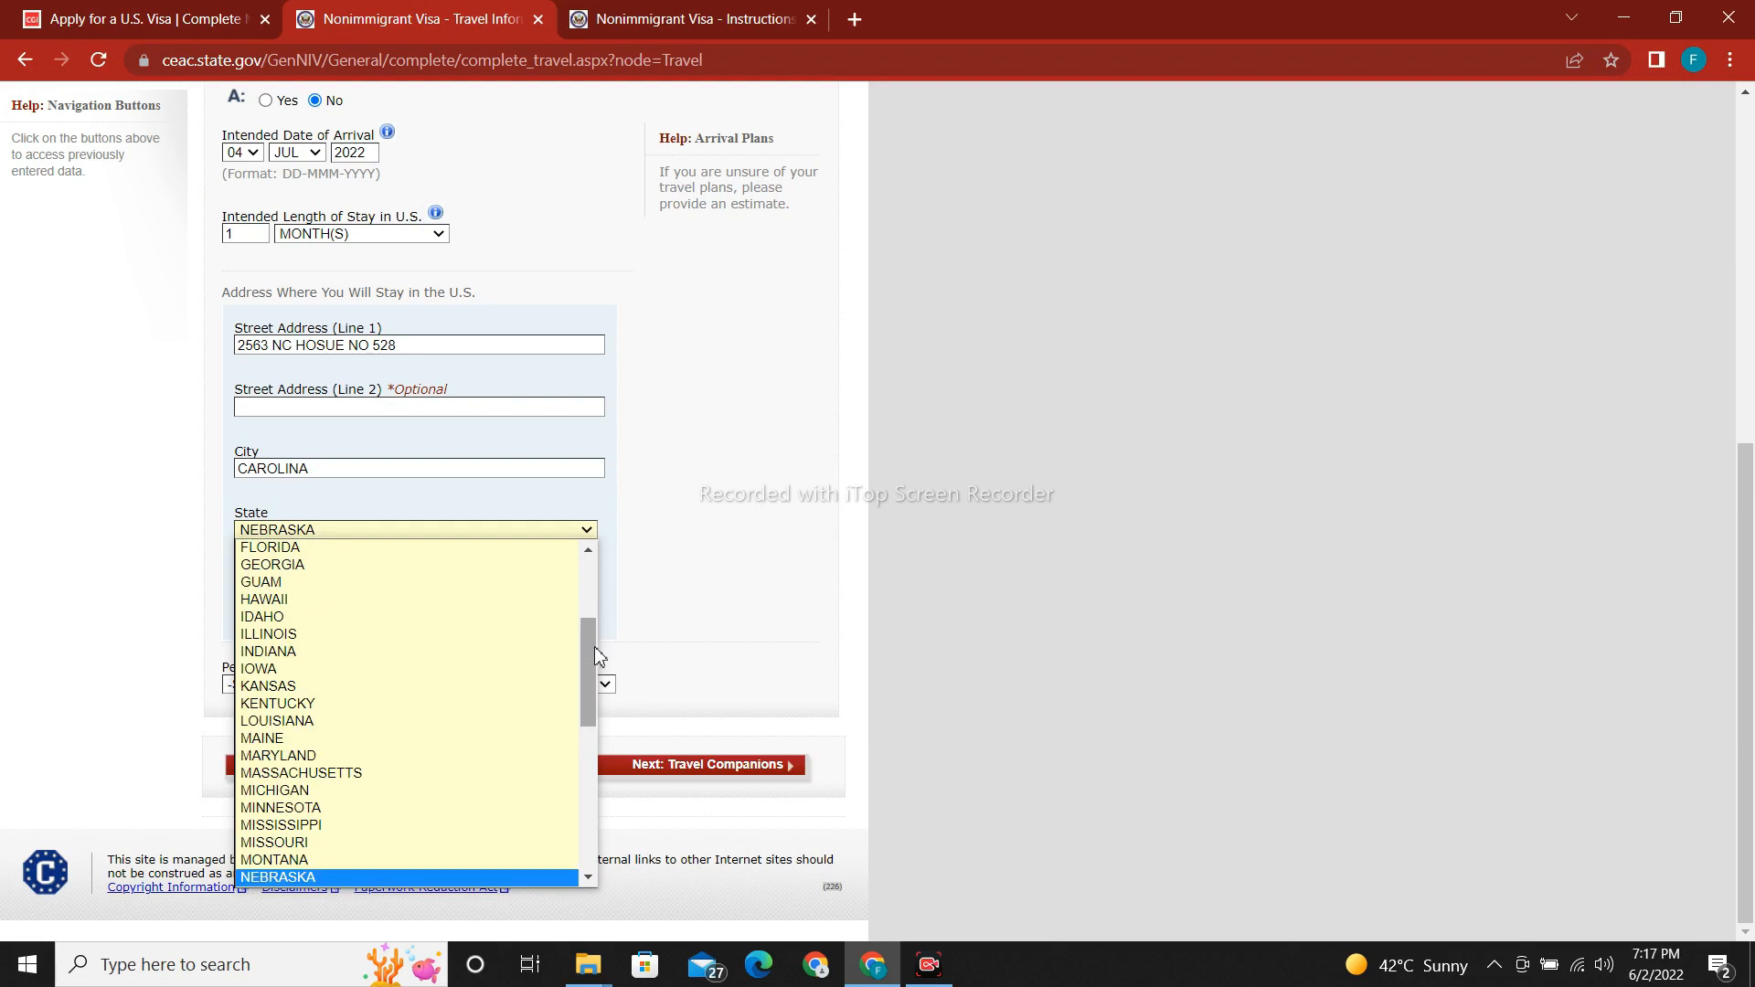
pyautogui.scroll(-4, 503, 731)
pyautogui.click(416, 816)
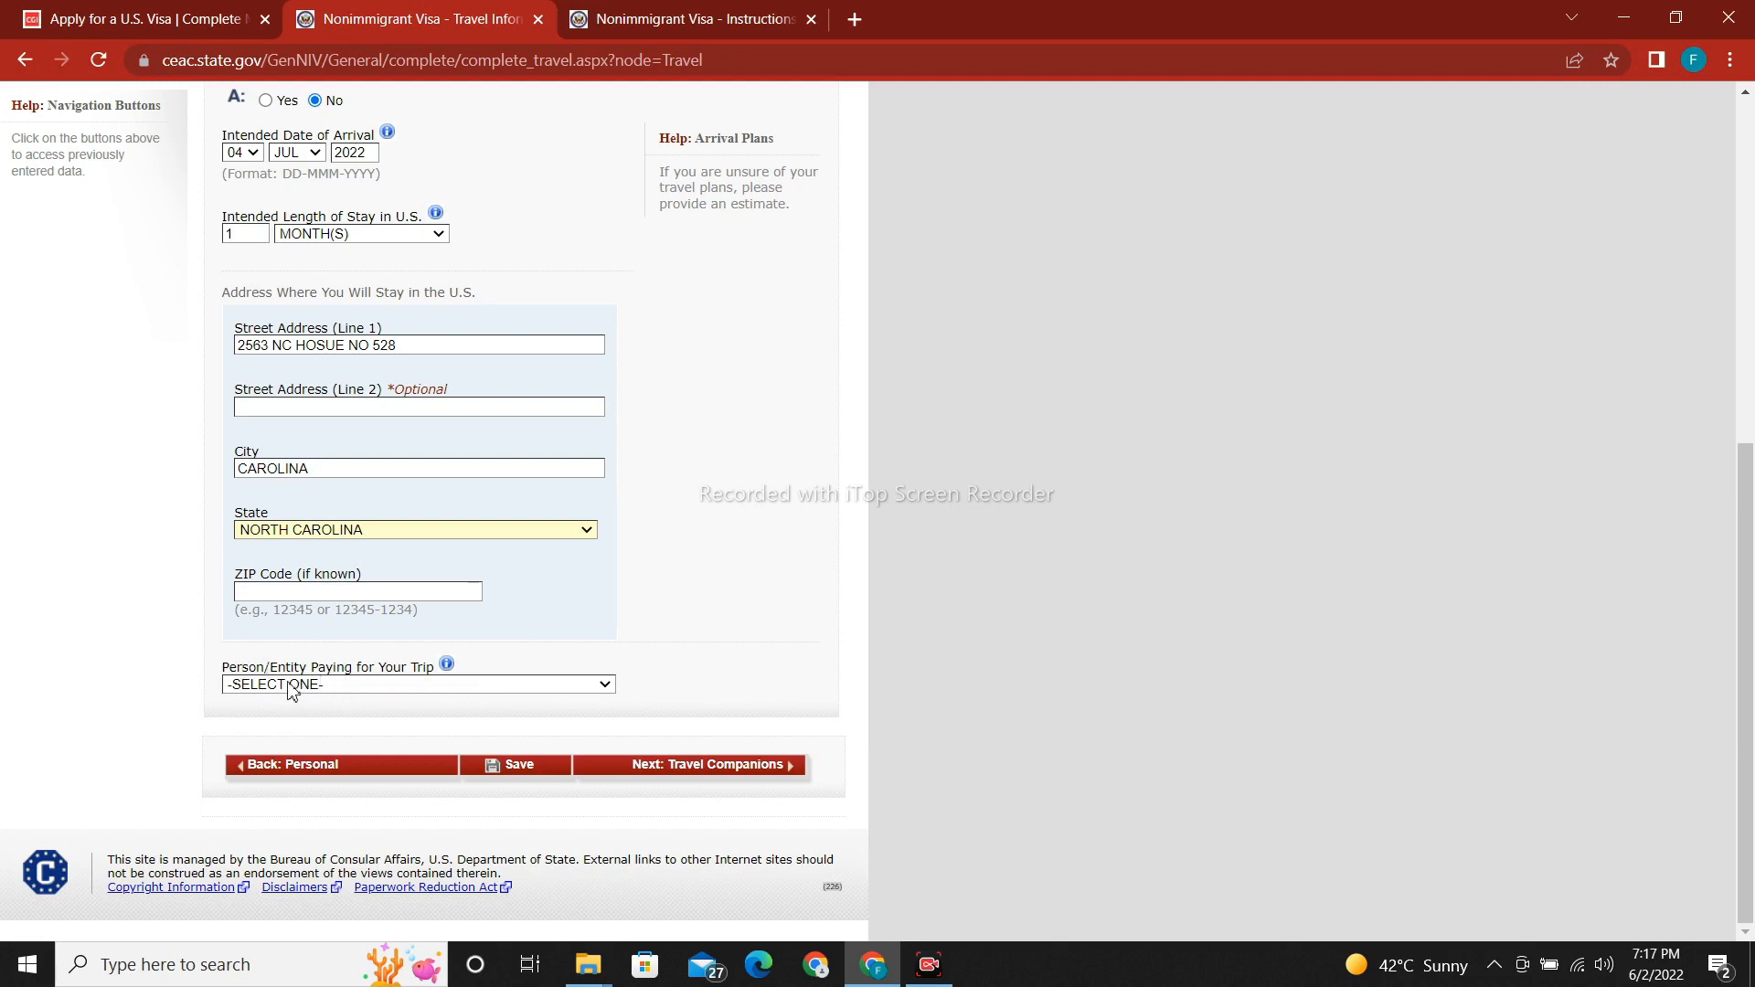
# Make SELF the person paying for the trip and save the travel information.
pyautogui.click(372, 685)
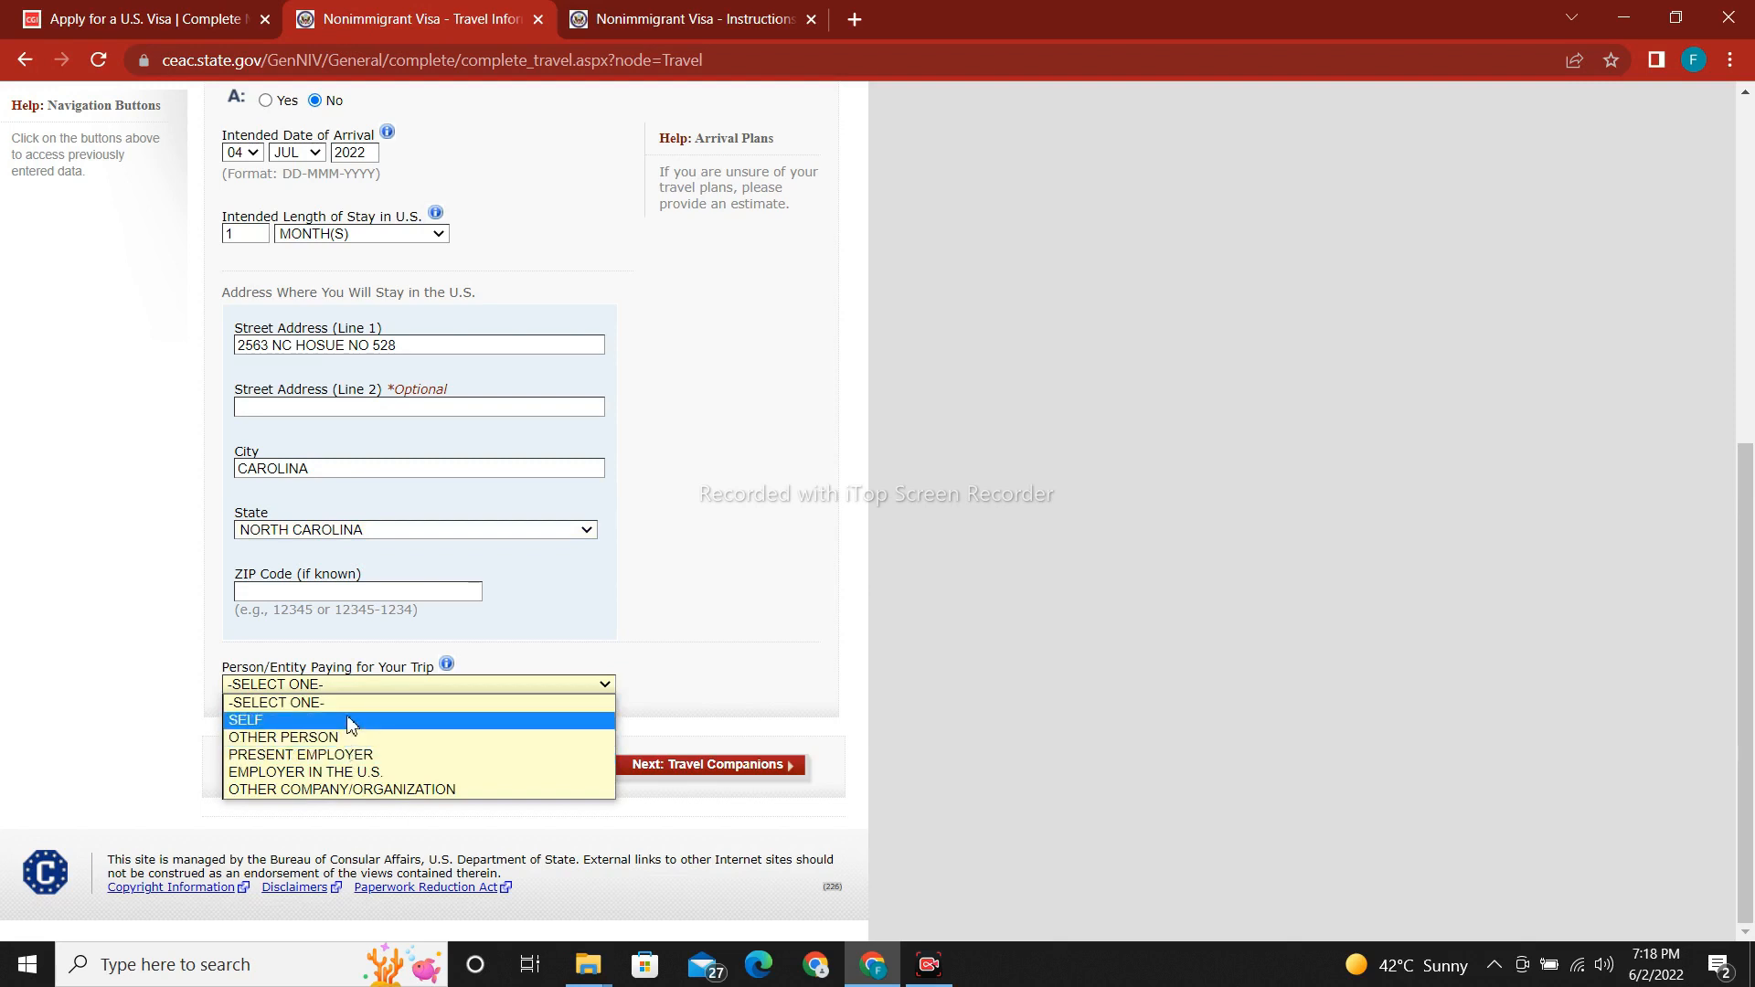
pyautogui.click(352, 721)
pyautogui.click(530, 771)
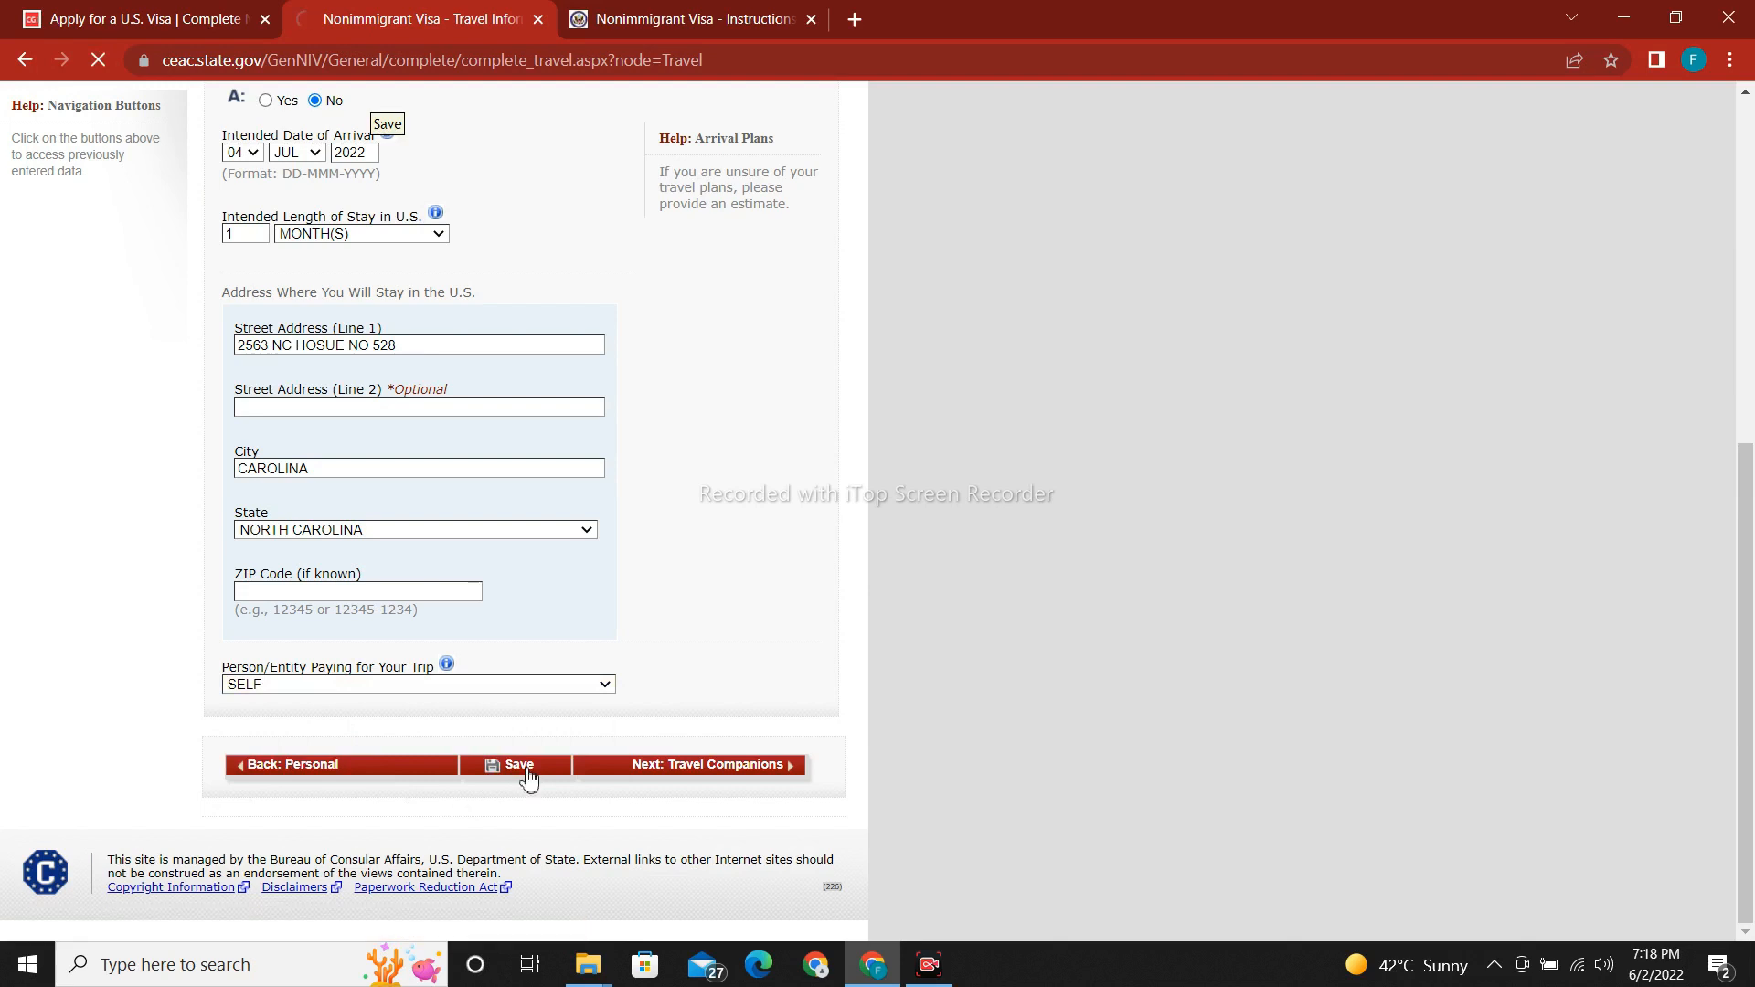
# Scroll the saved Travel Information page up and down.
pyautogui.moveTo(1746, 476); pyautogui.dragTo(1751, 135)
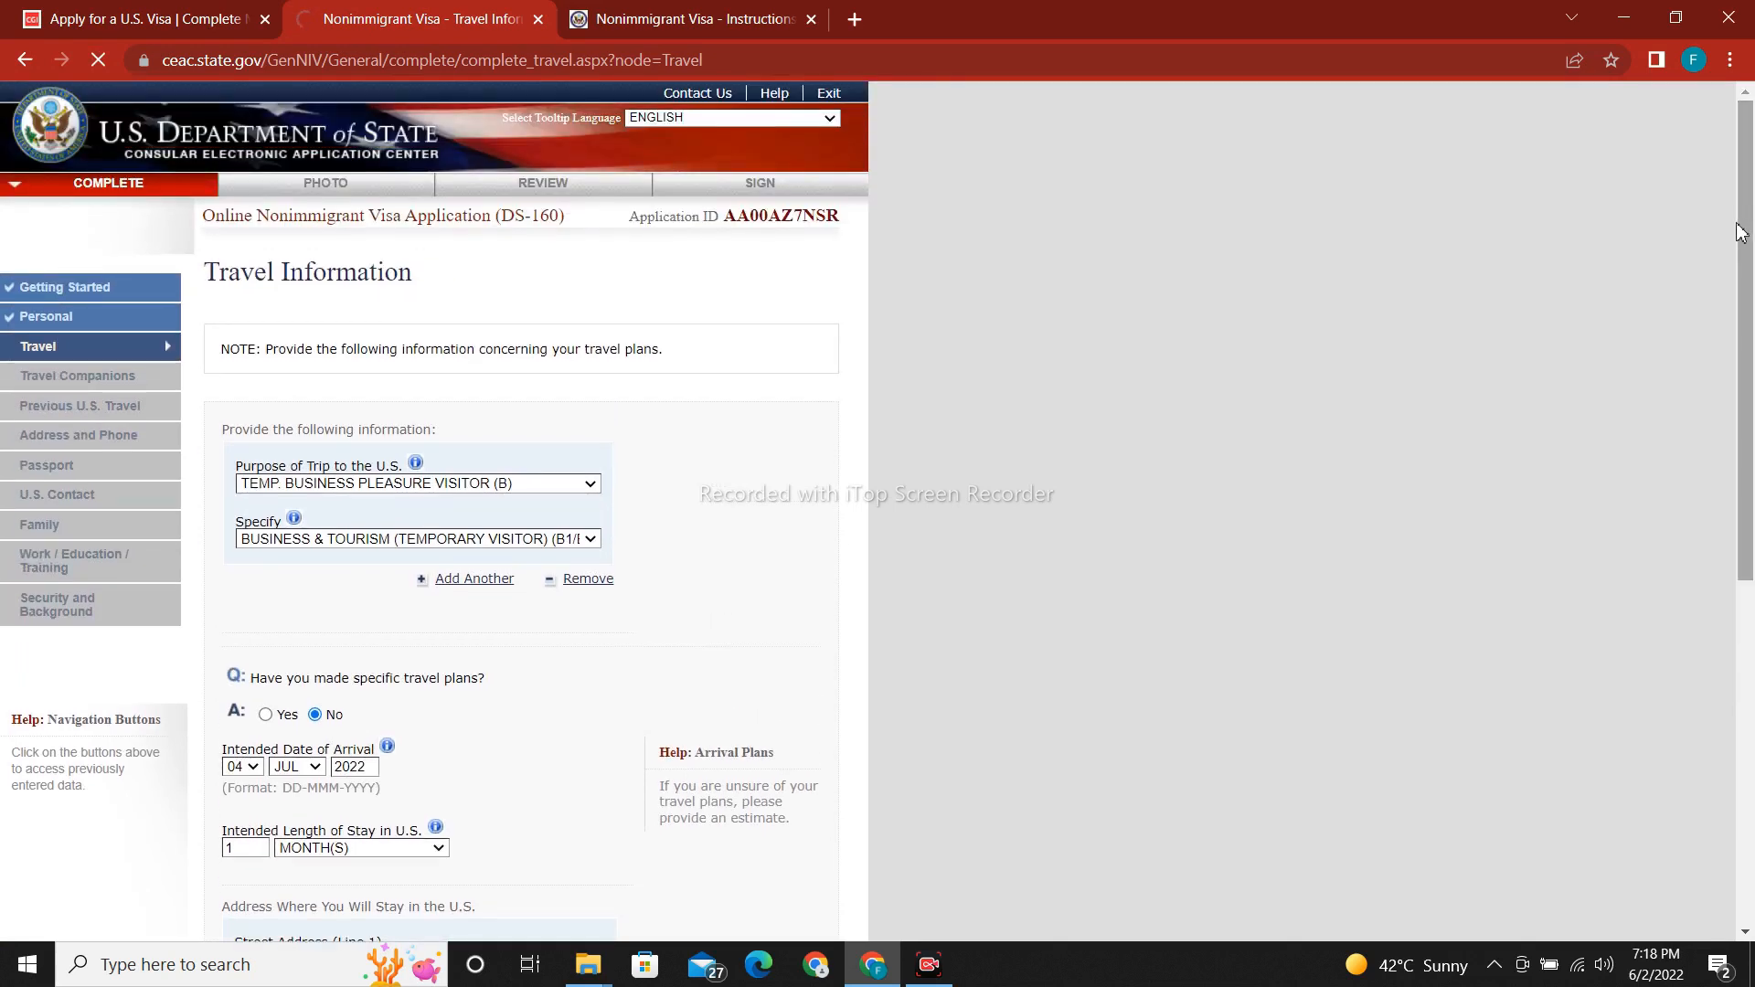
pyautogui.moveTo(1739, 259); pyautogui.dragTo(1750, 667)
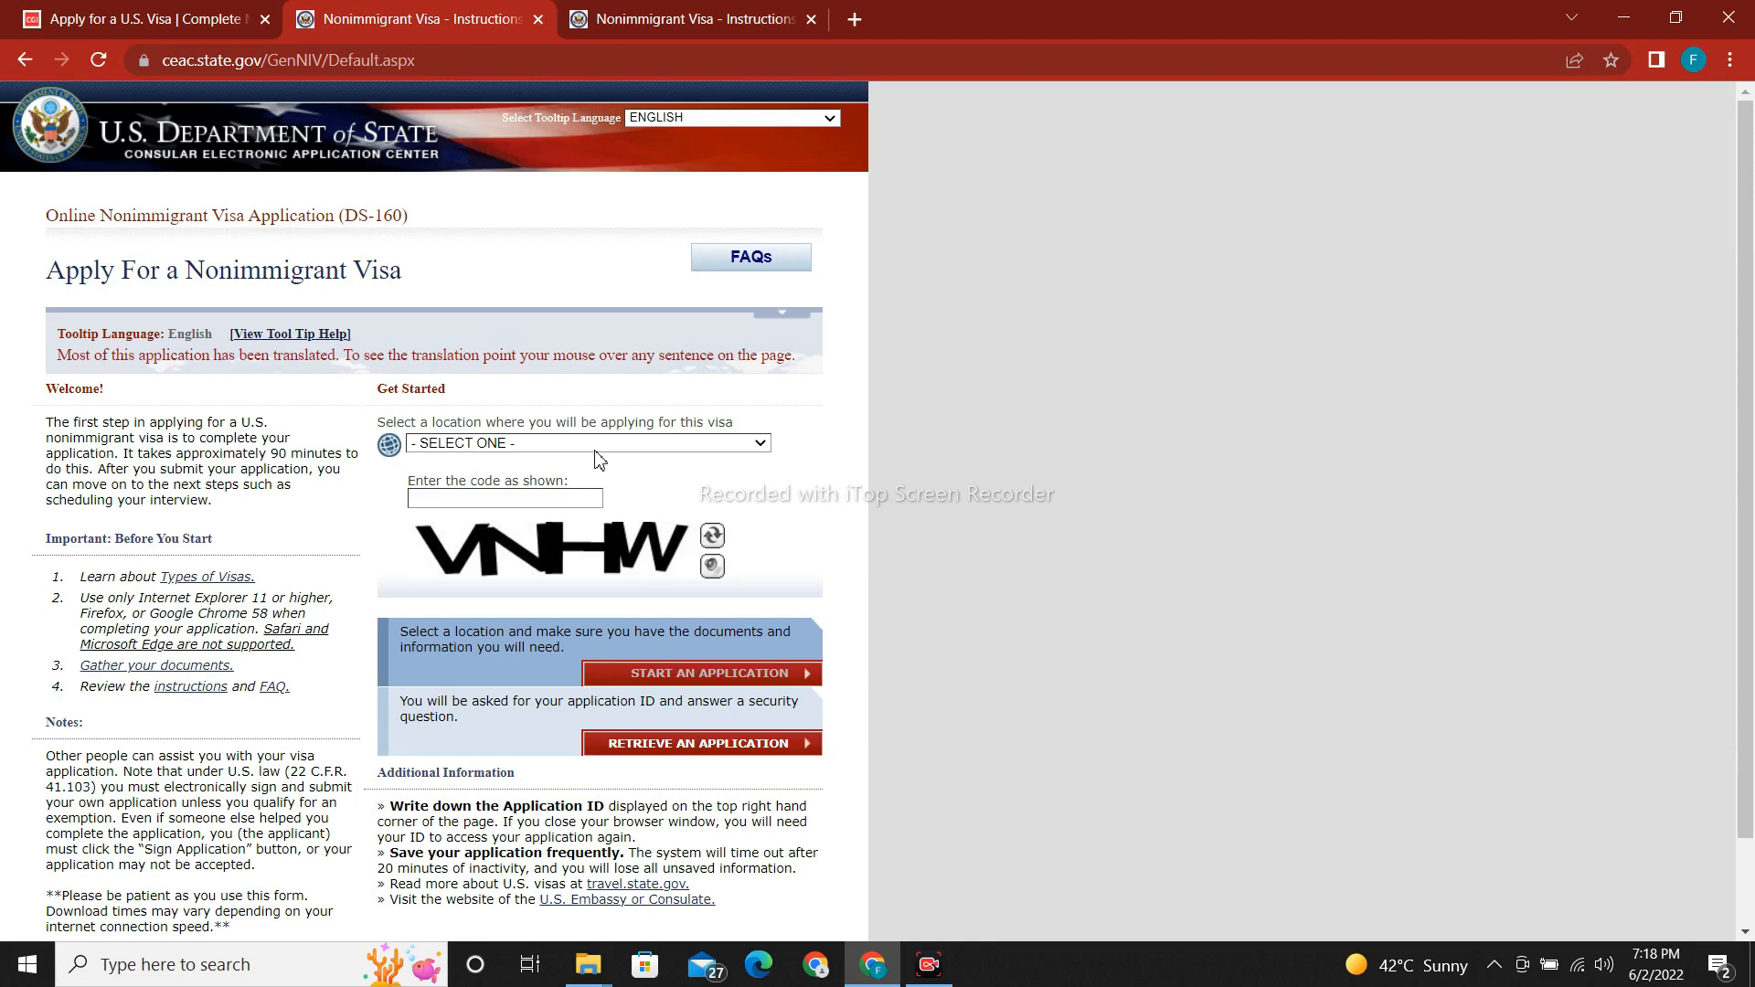
# Choose PAKISTAN, ISLAMABAD as the location, enter the security code, and go to Retrieve an Application.
pyautogui.click(595, 446)
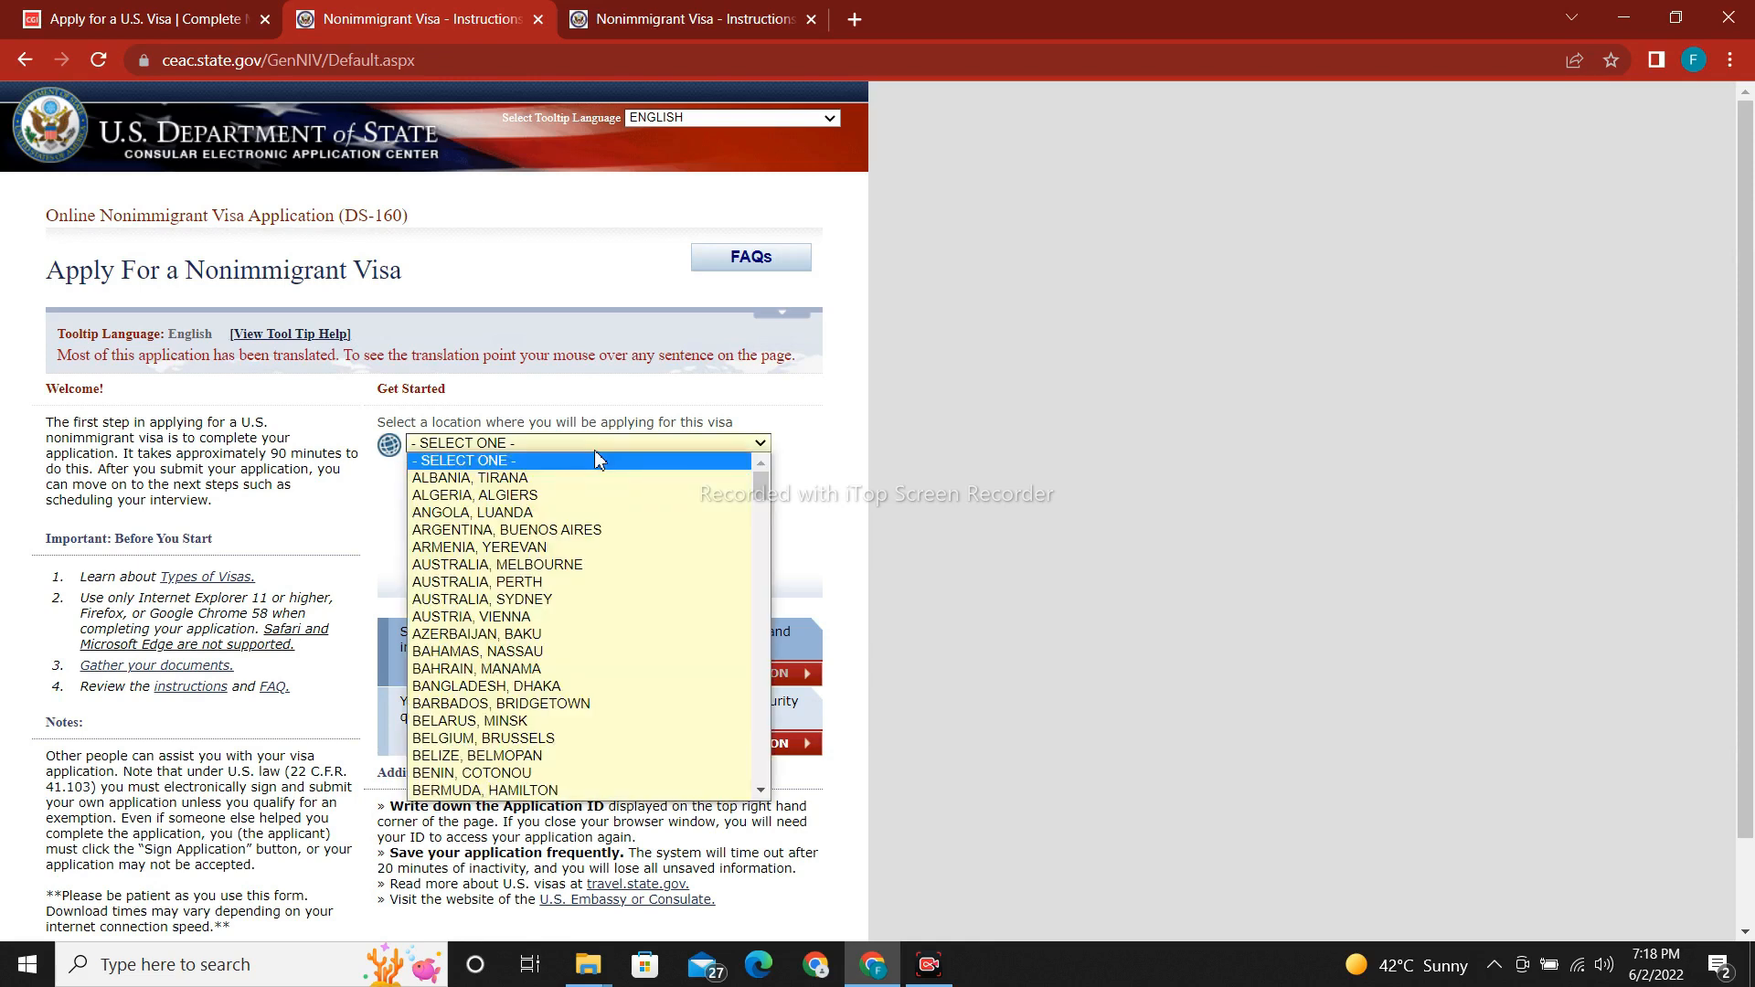
pyautogui.press('p')
pyautogui.press('Return')
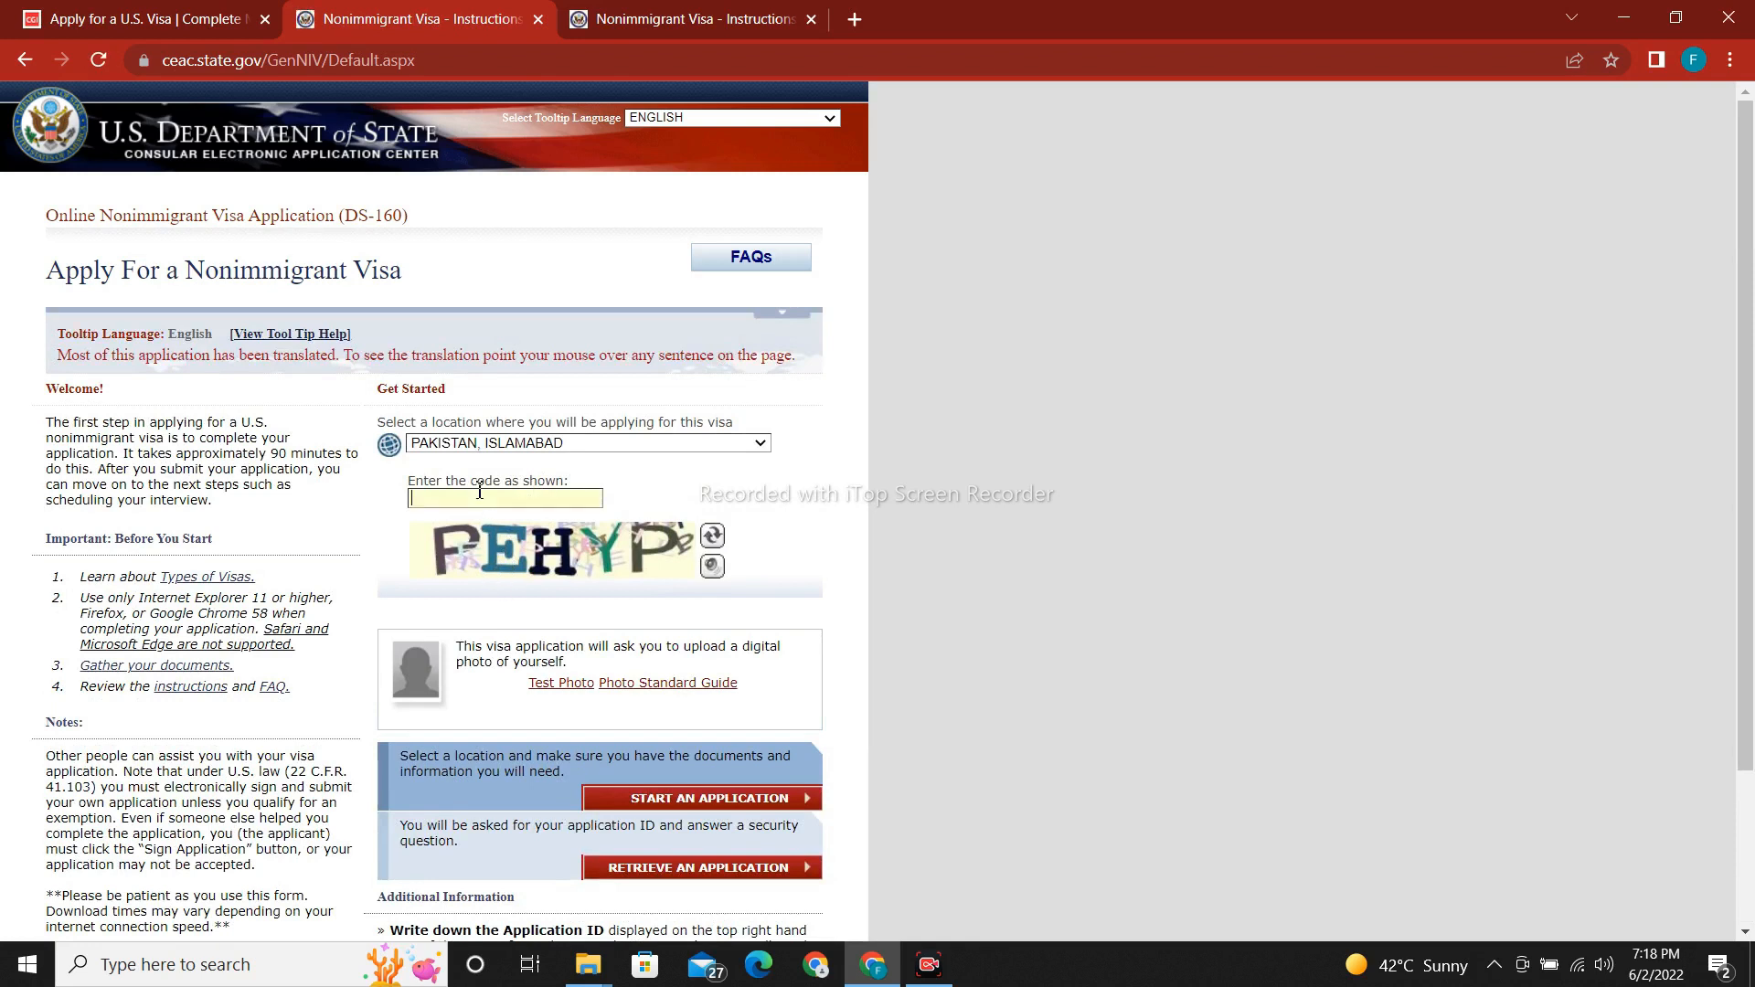
pyautogui.click(479, 497)
pyautogui.write('PEHYP')
pyautogui.click(670, 880)
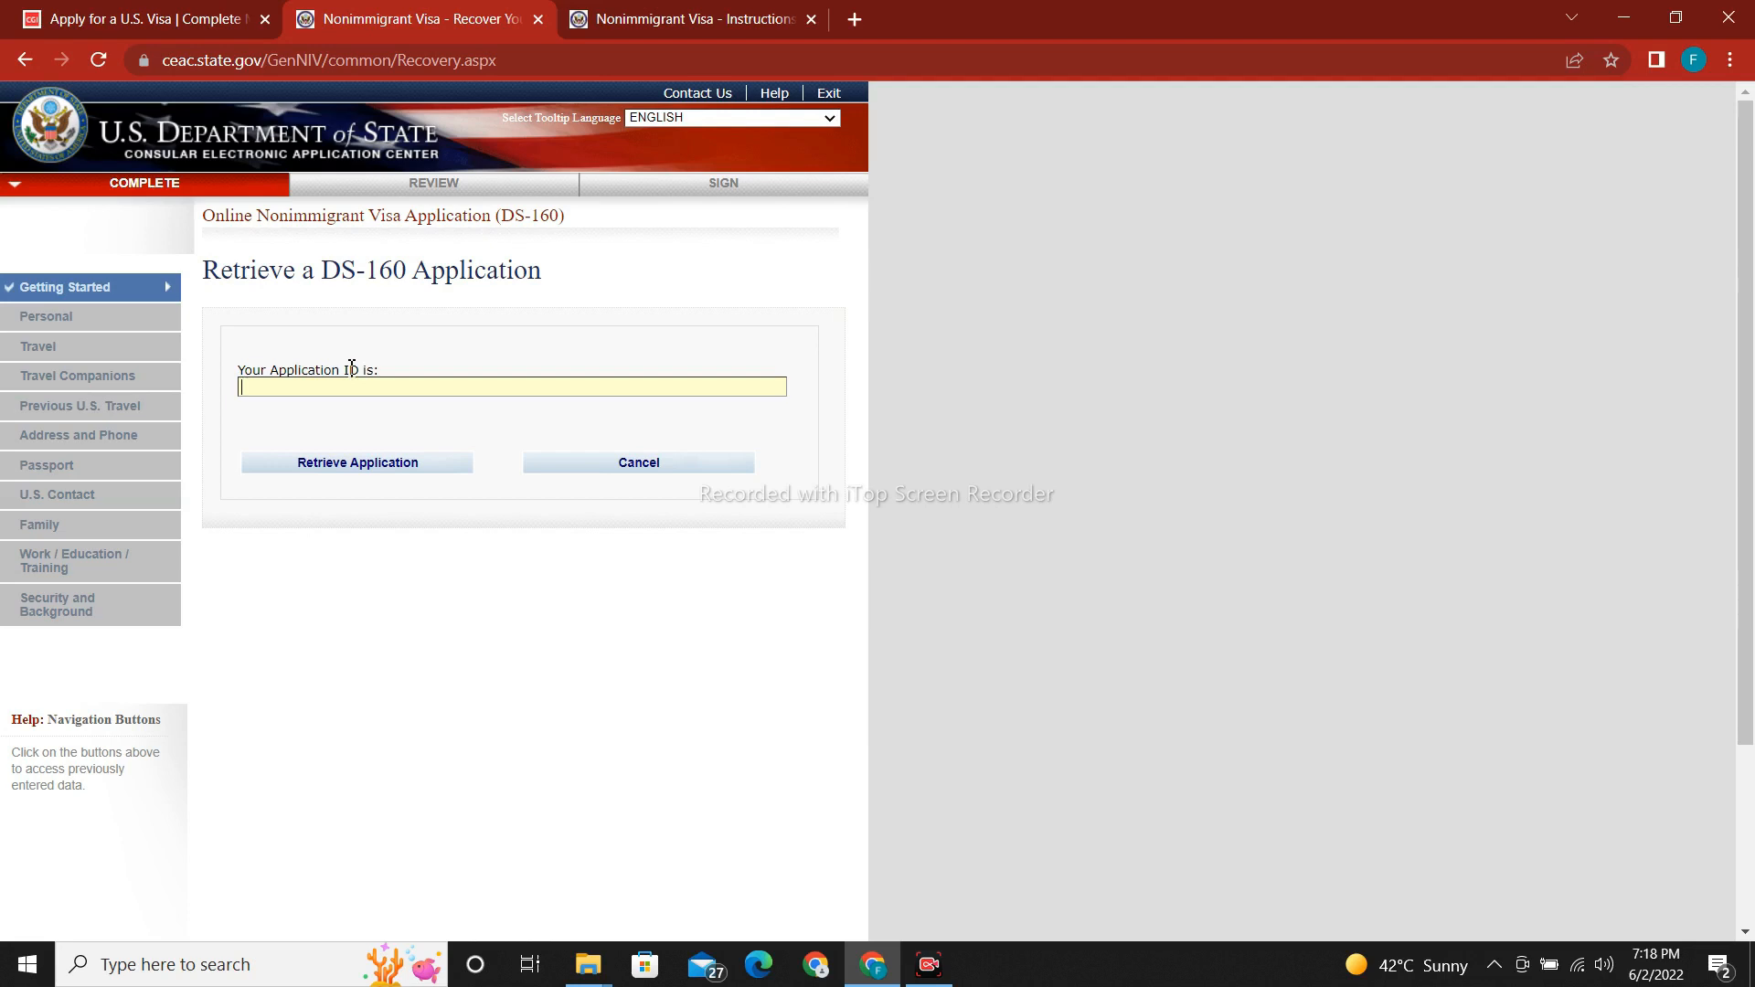
# Enter the application ID and security code and submit for retrieval, which rejects the code.
pyautogui.click(346, 462)
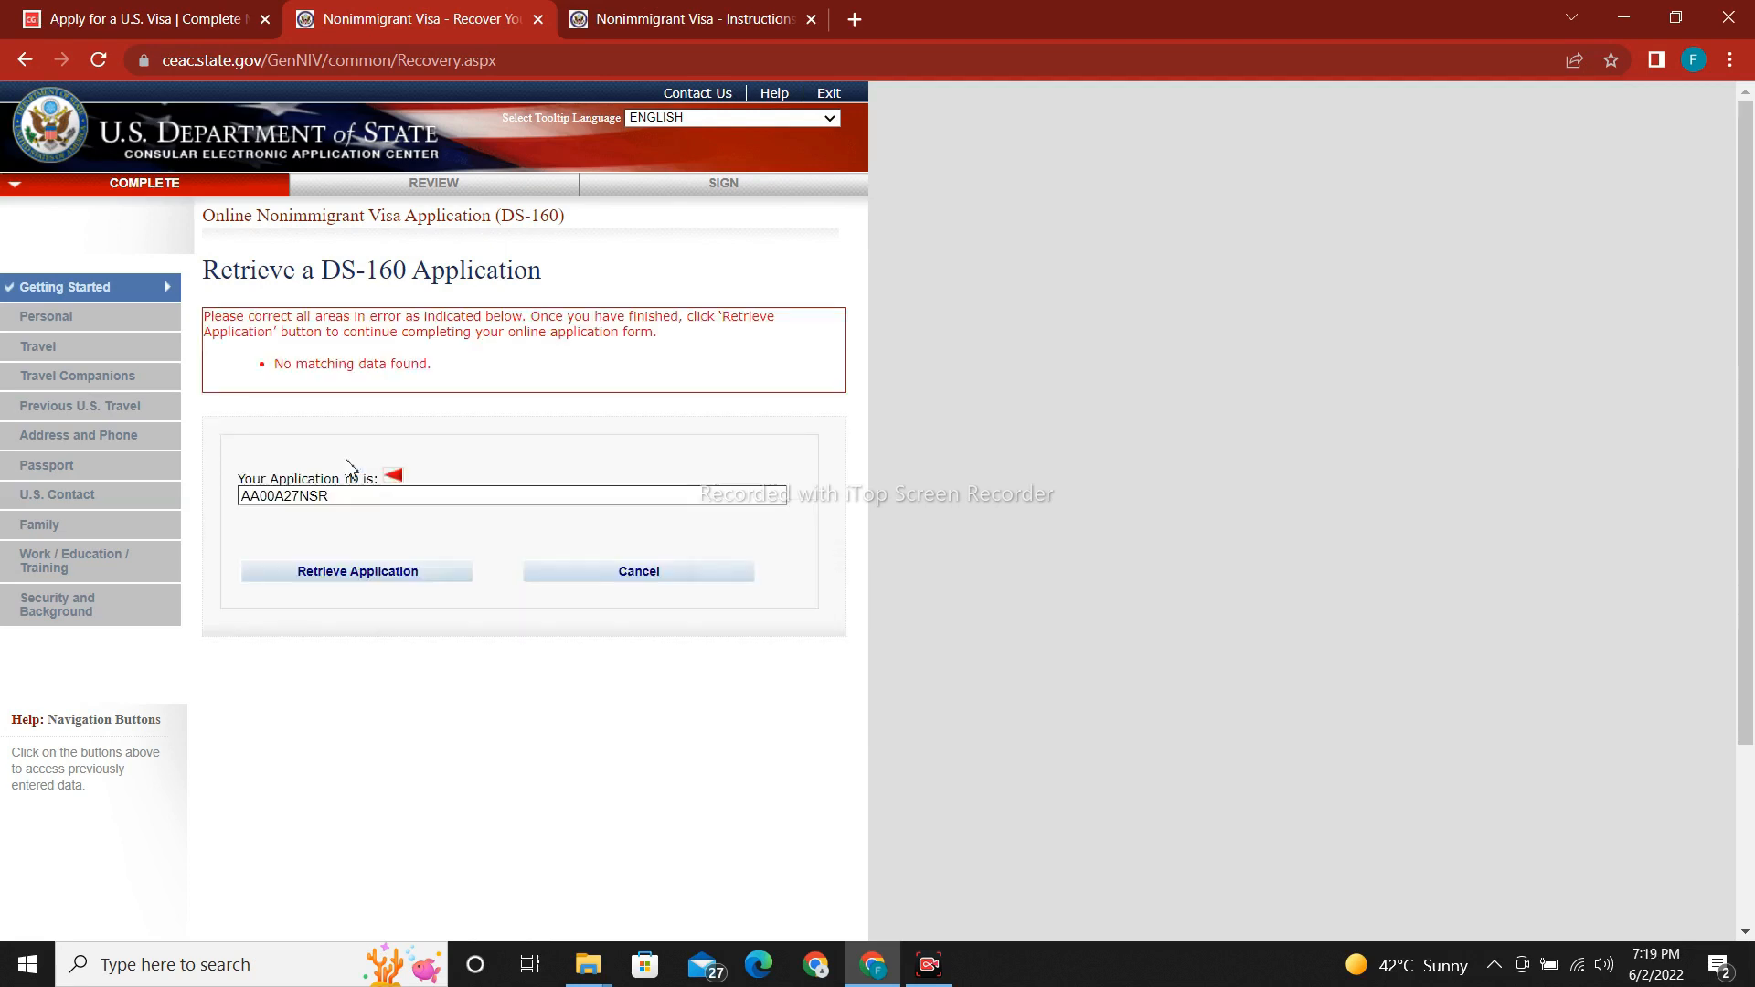
pyautogui.click(347, 581)
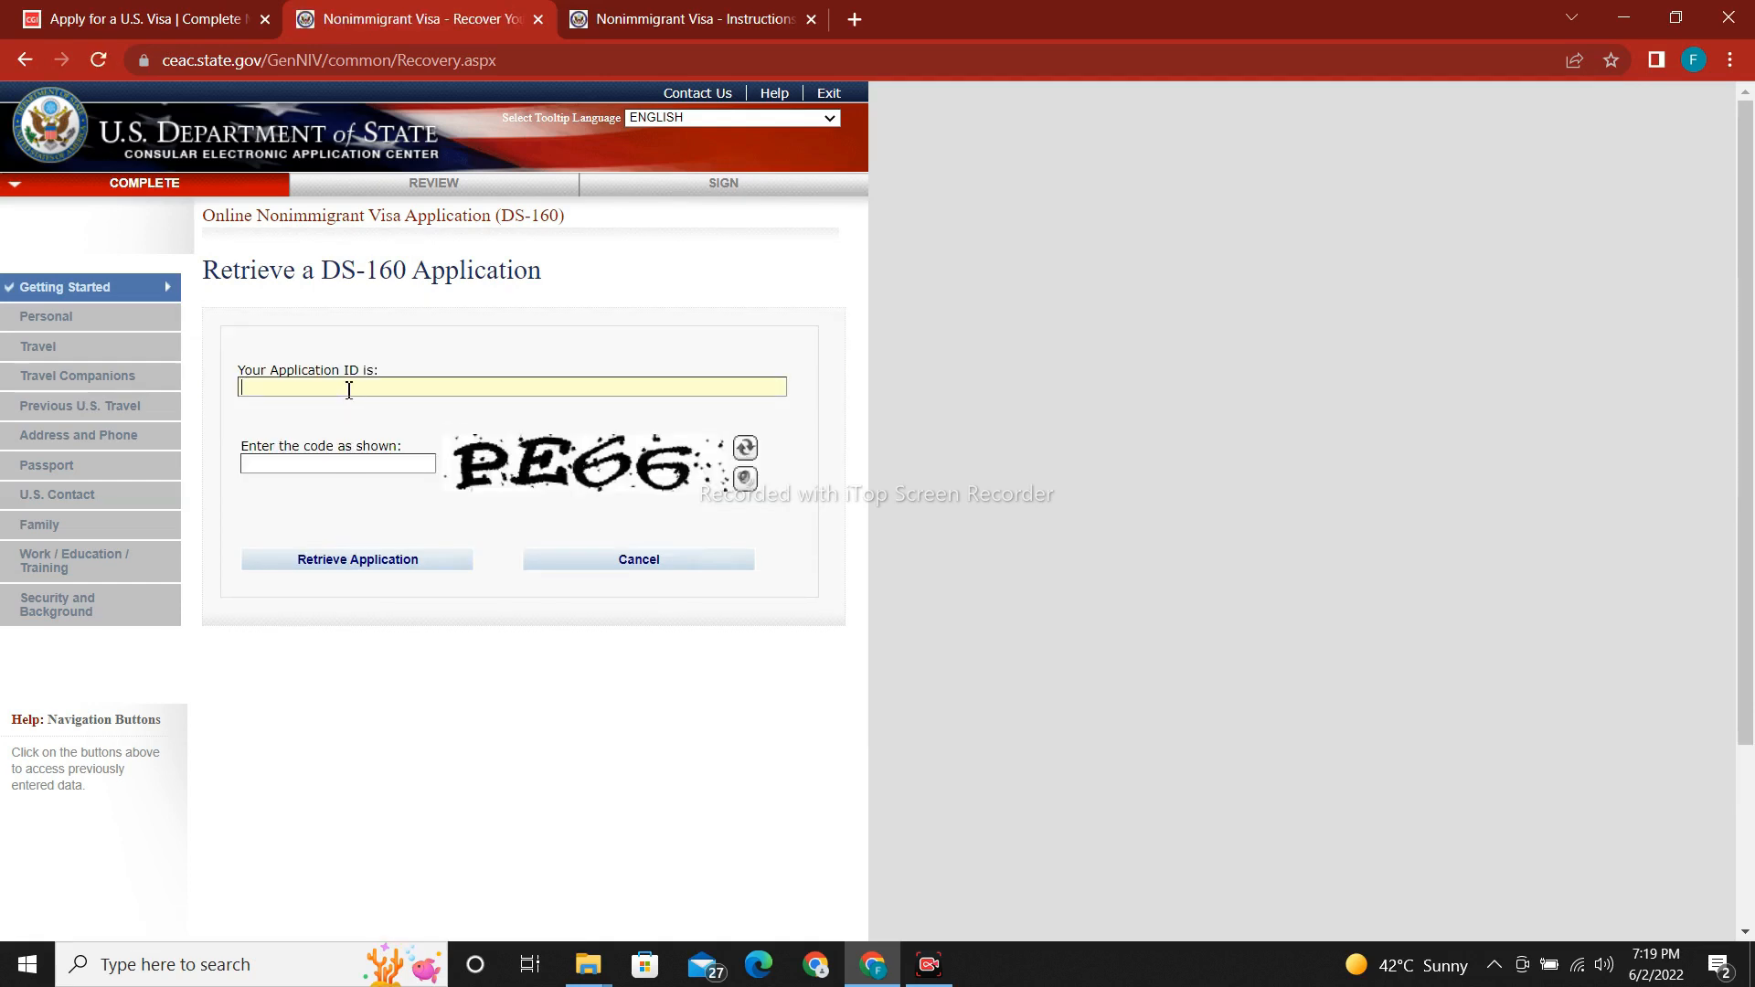
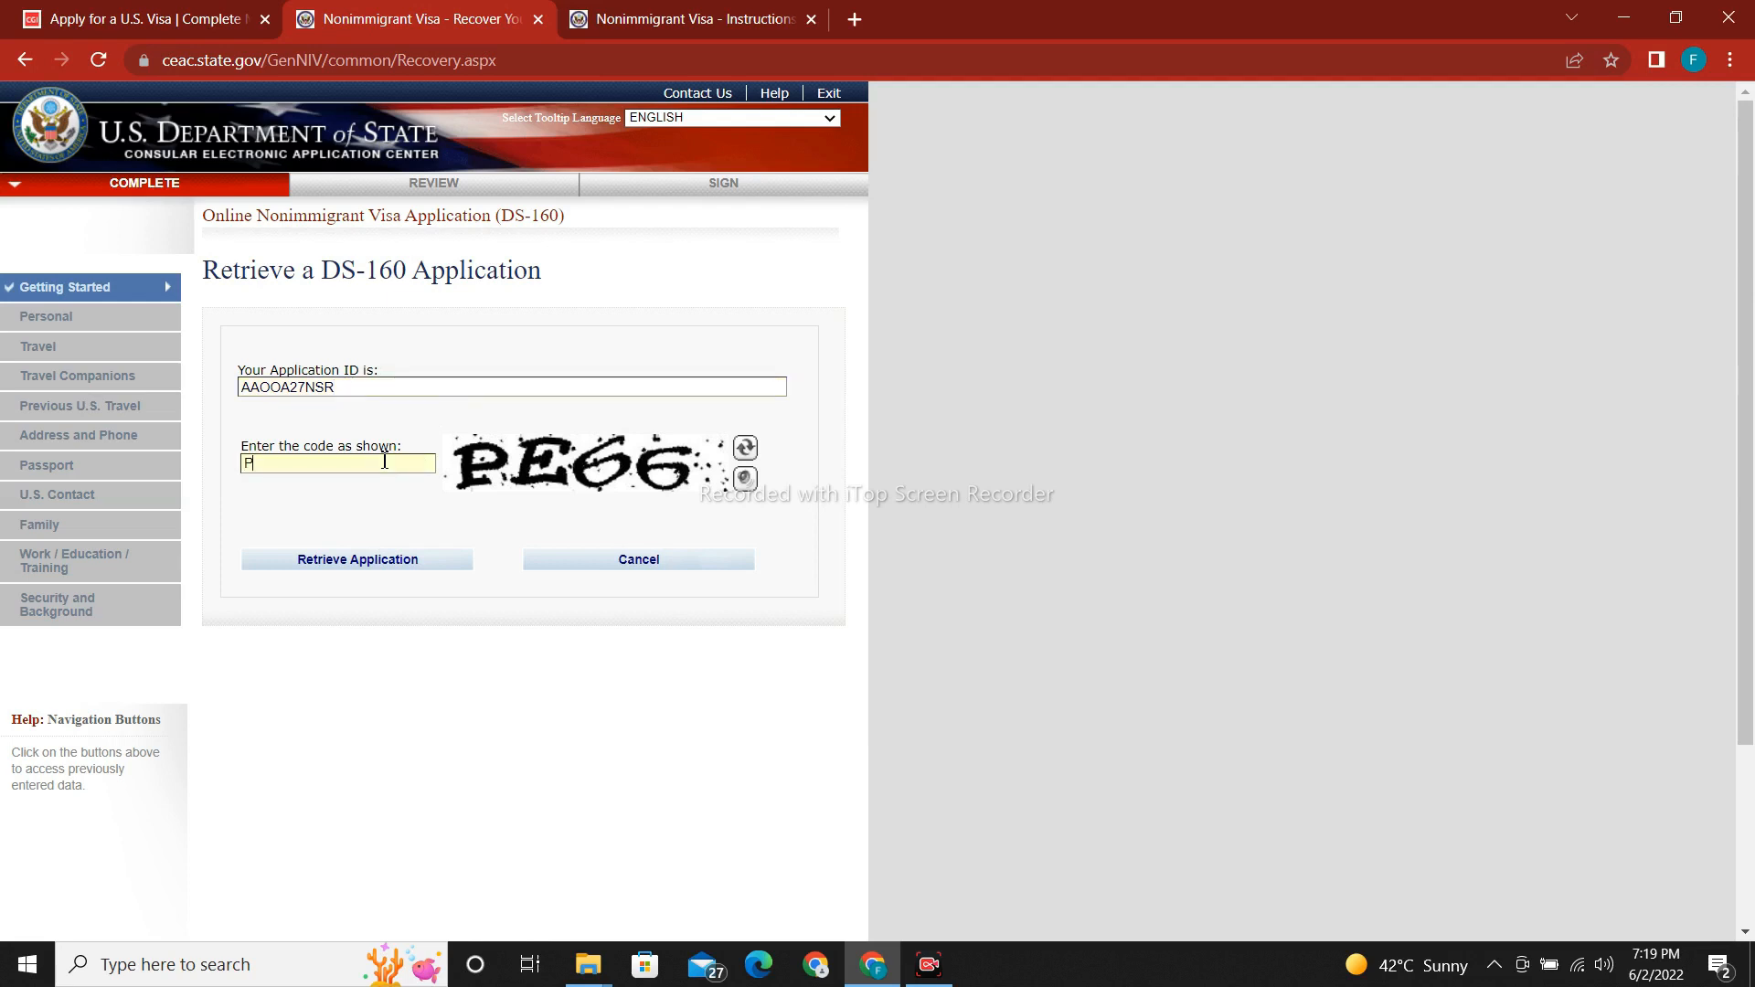
pyautogui.click(366, 560)
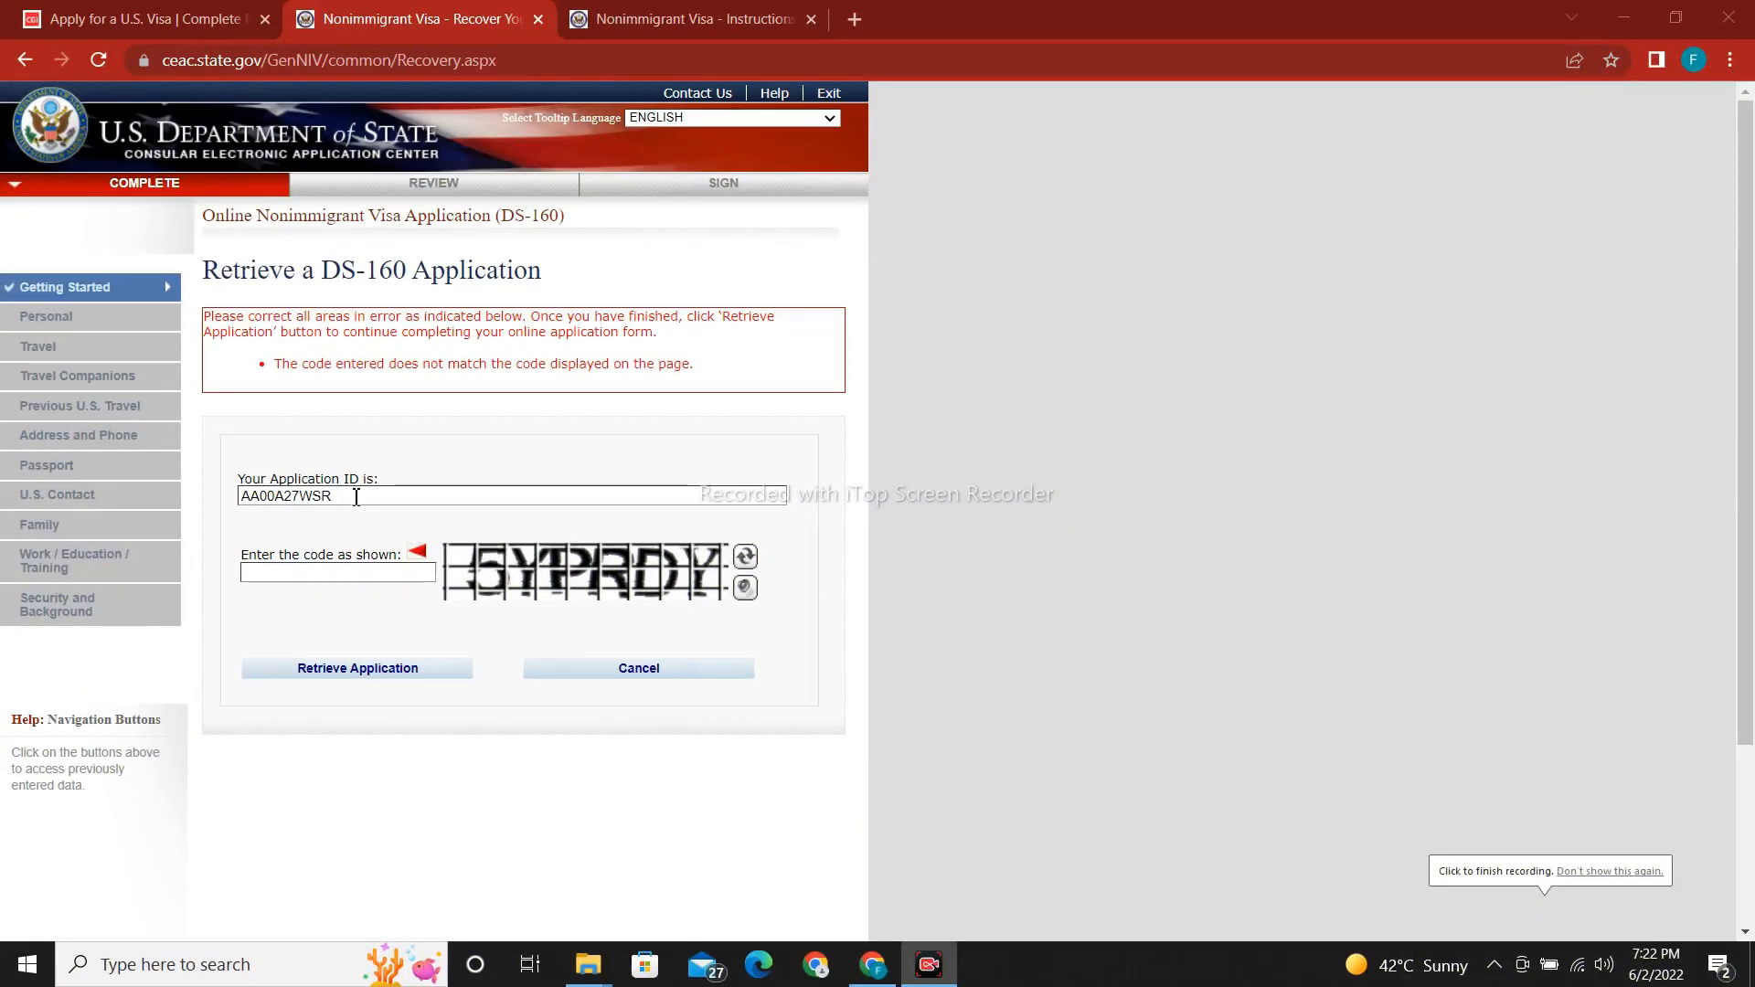
# Correct the application ID, enter the new verification code, and retrieve the application.
pyautogui.click(356, 497)
pyautogui.press('BackSpace')
pyautogui.press('BackSpace')
pyautogui.press('BackSpace')
pyautogui.press('BackSpace')
pyautogui.press('BackSpace')
pyautogui.press('BackSpace')
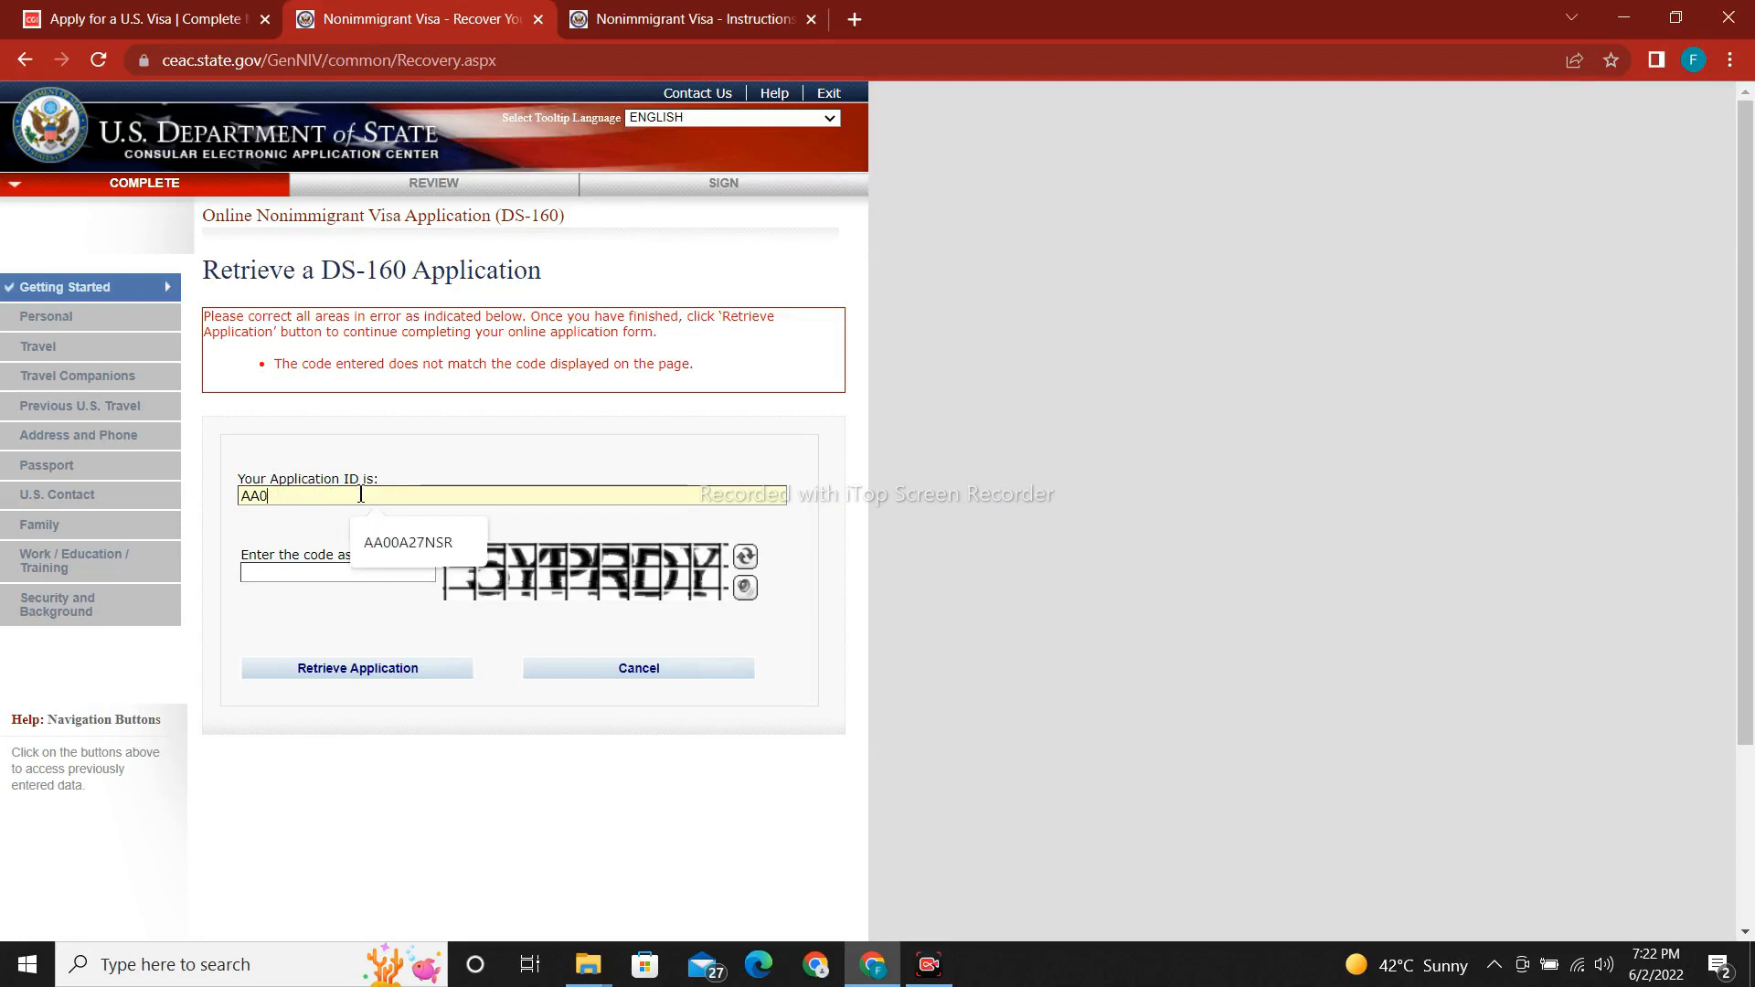
pyautogui.press('BackSpace')
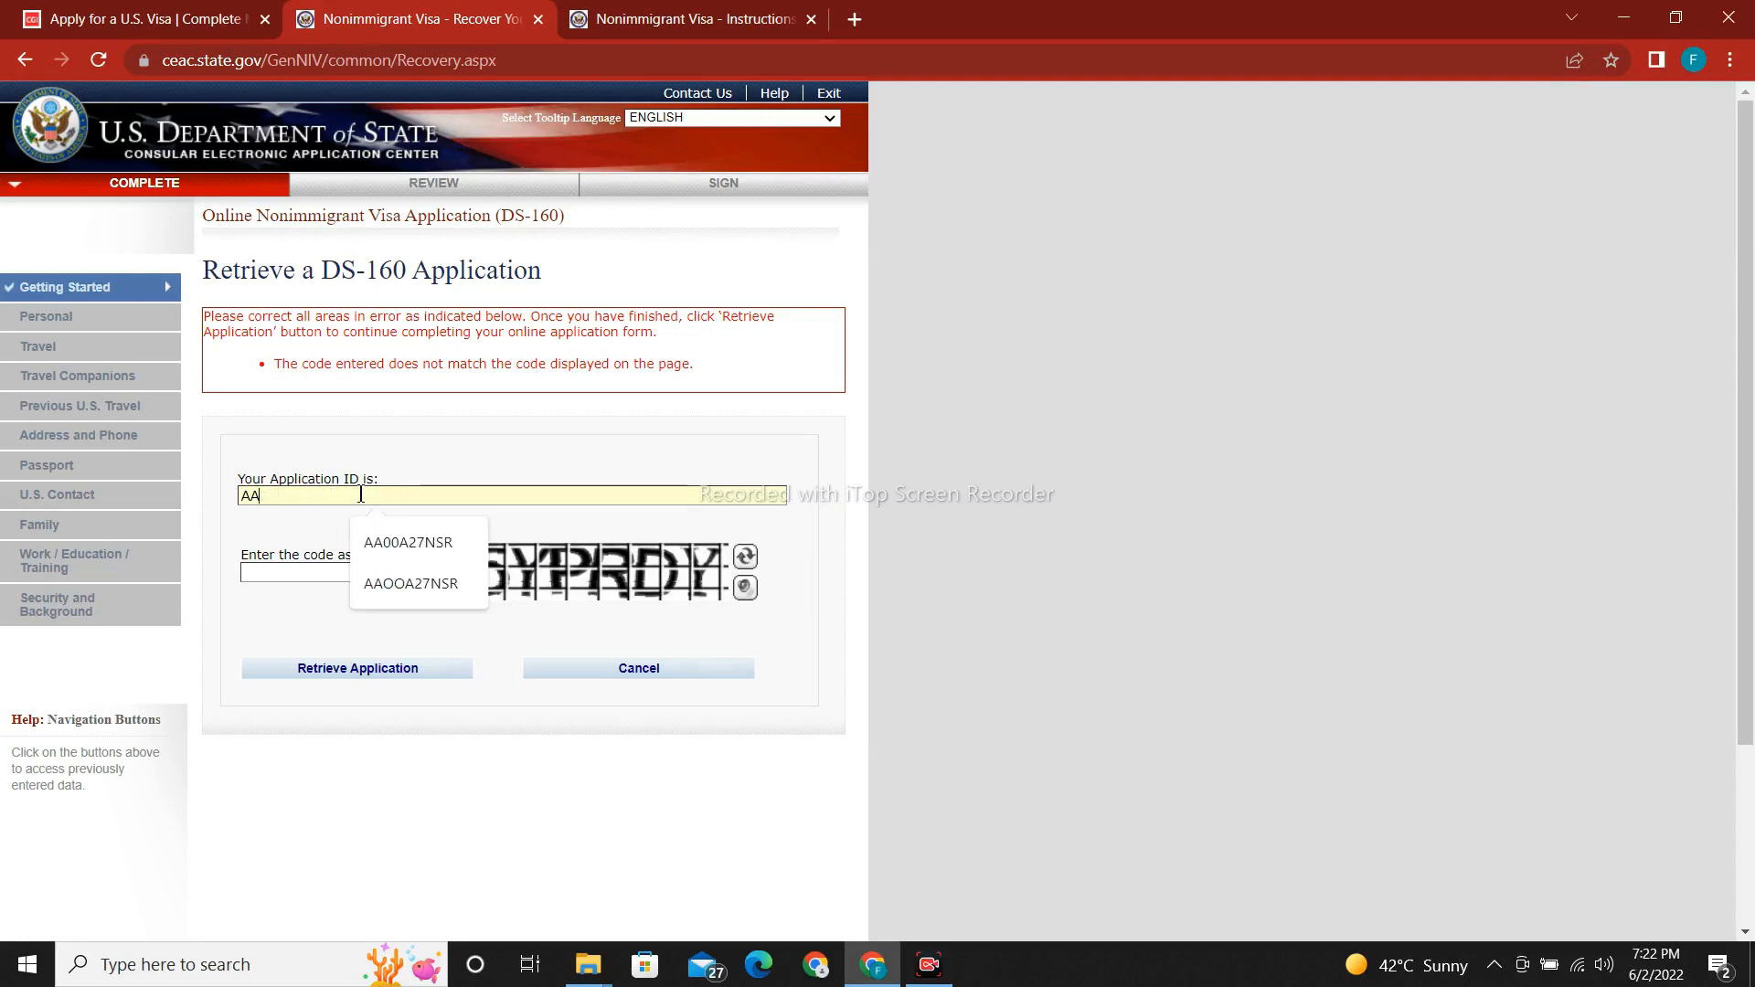
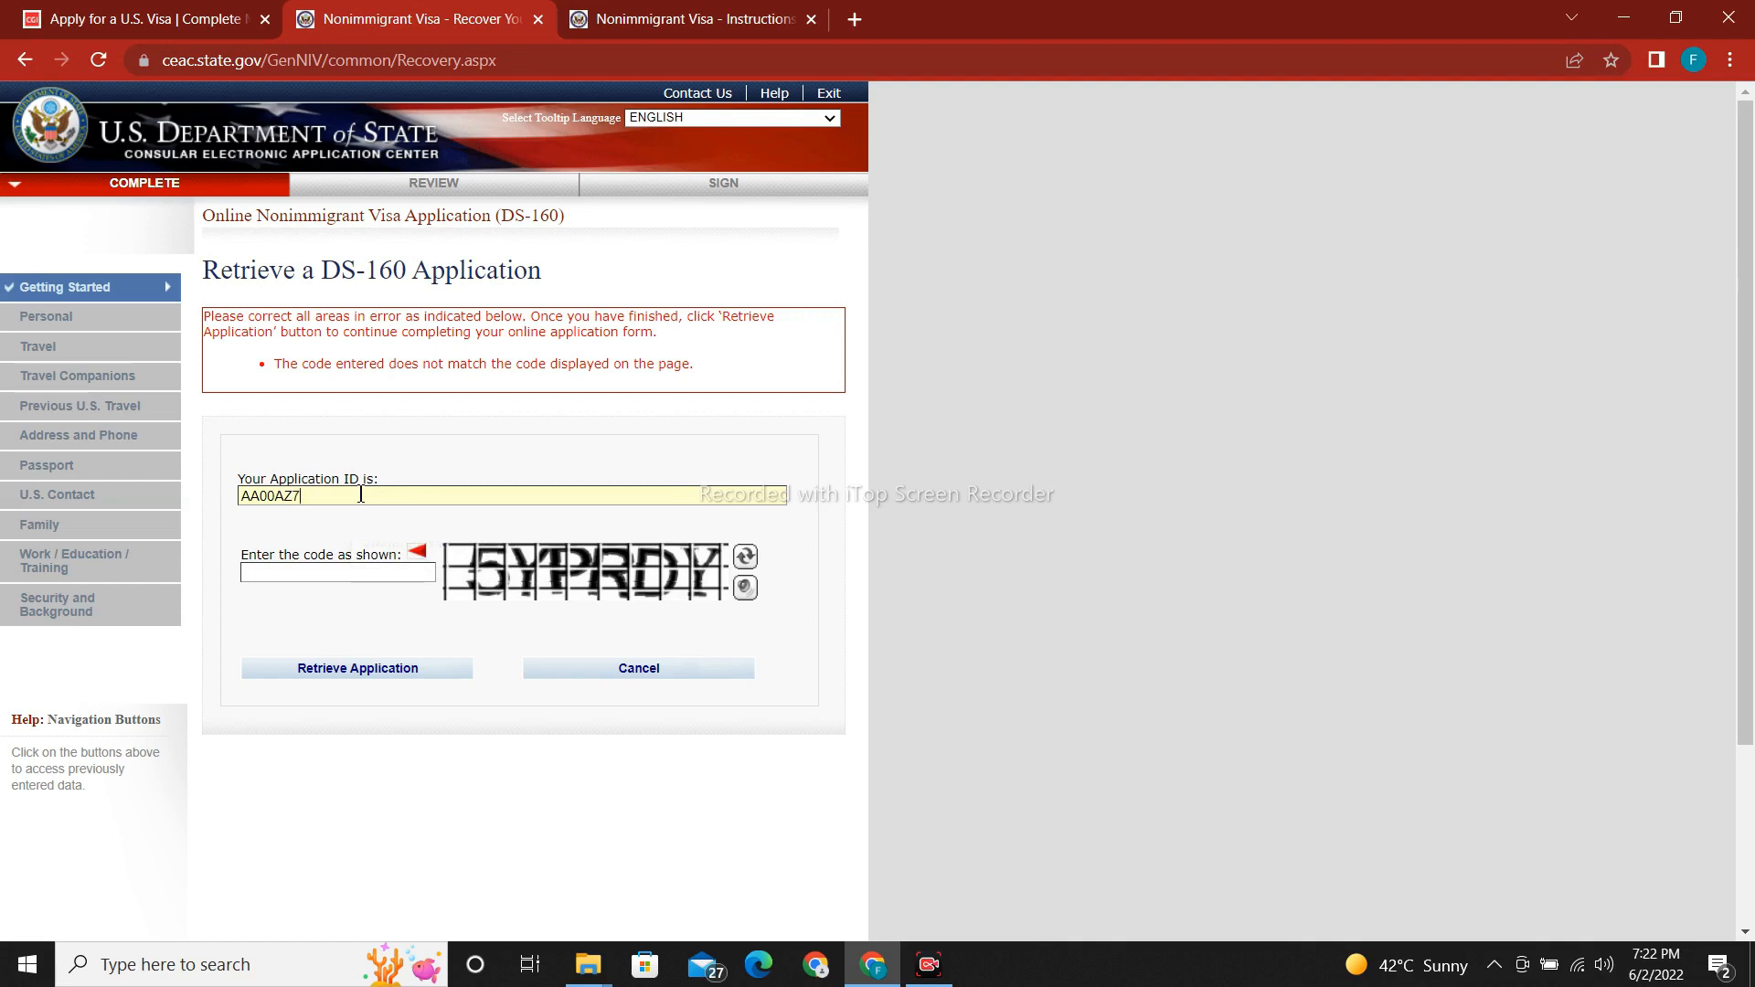
pyautogui.click(266, 574)
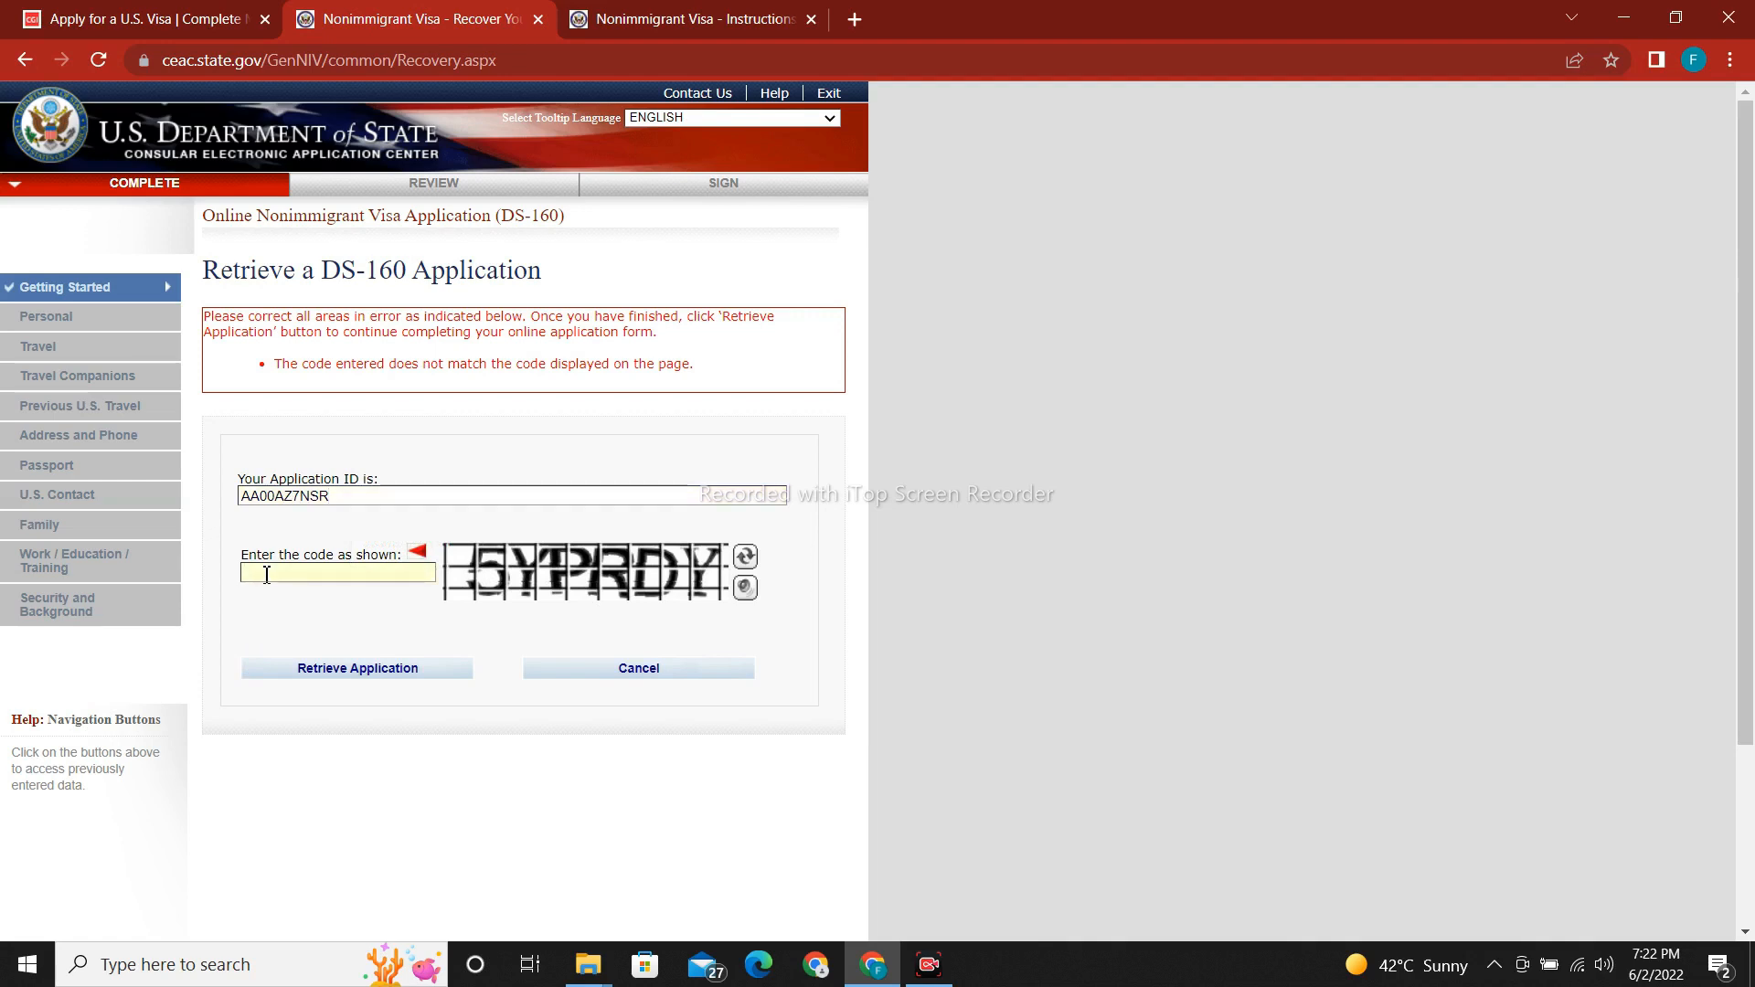
pyautogui.write('5YPRDY')
pyautogui.click(300, 672)
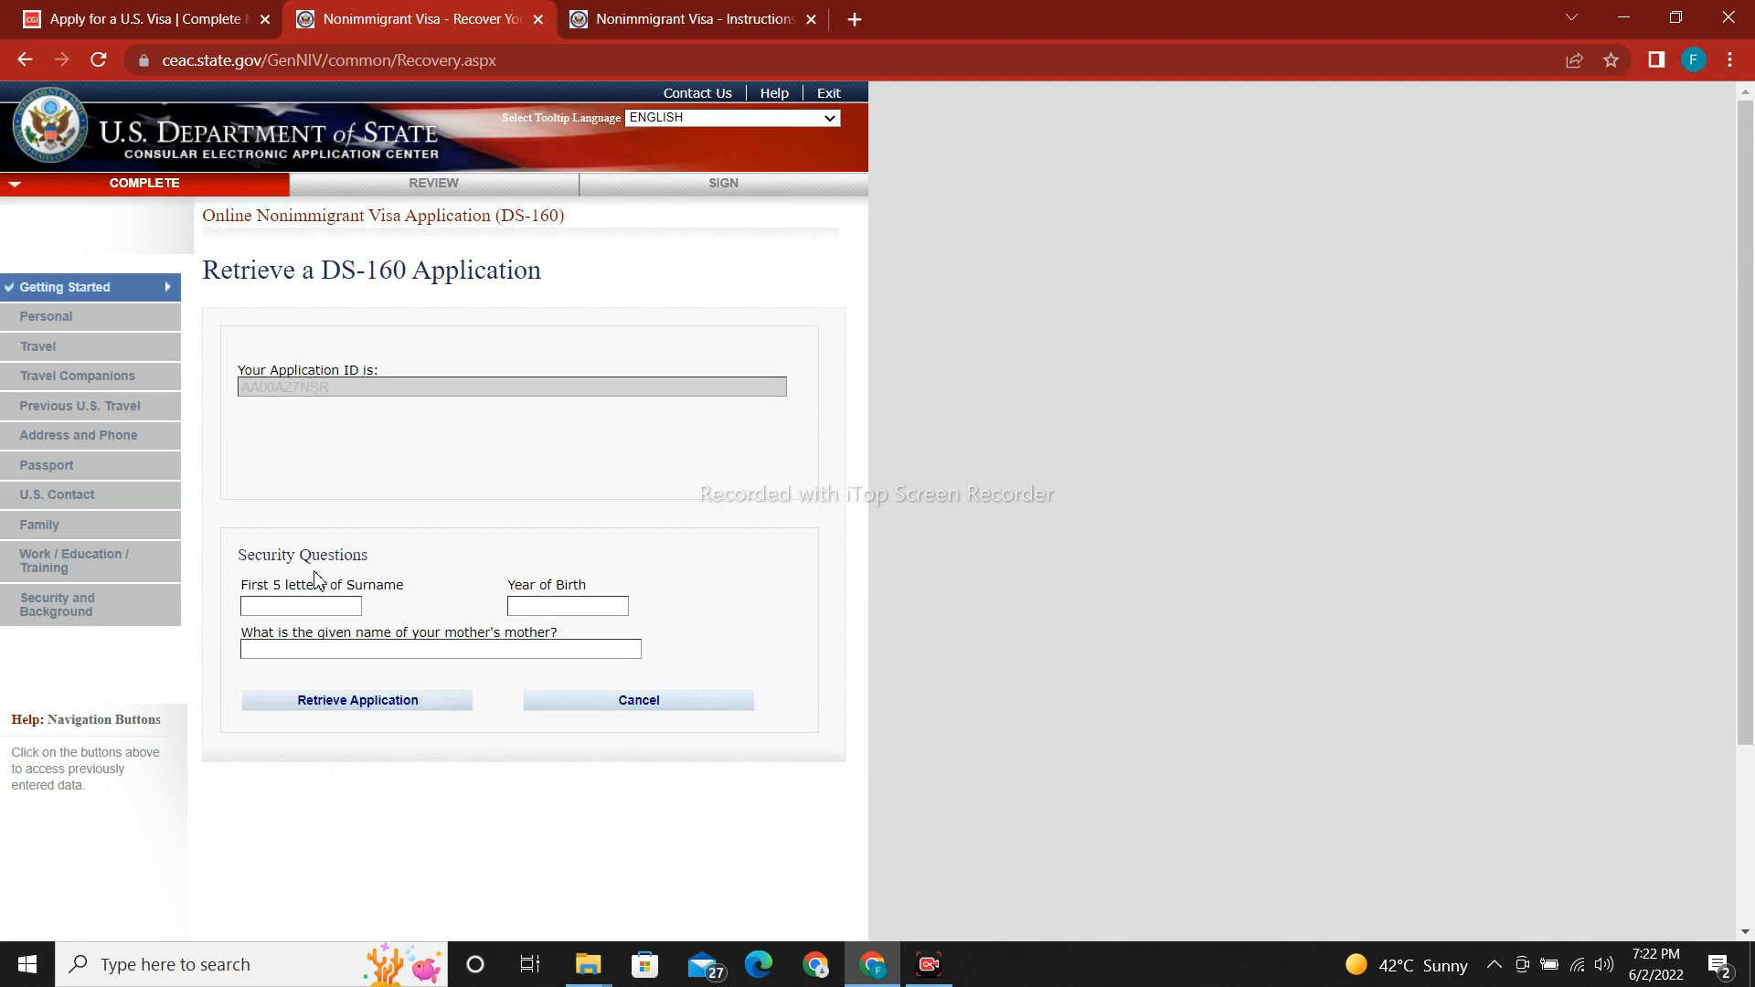
# Enter the surname's first five letters, the birth year, and the maternal grandmother's given name.
pyautogui.click(296, 606)
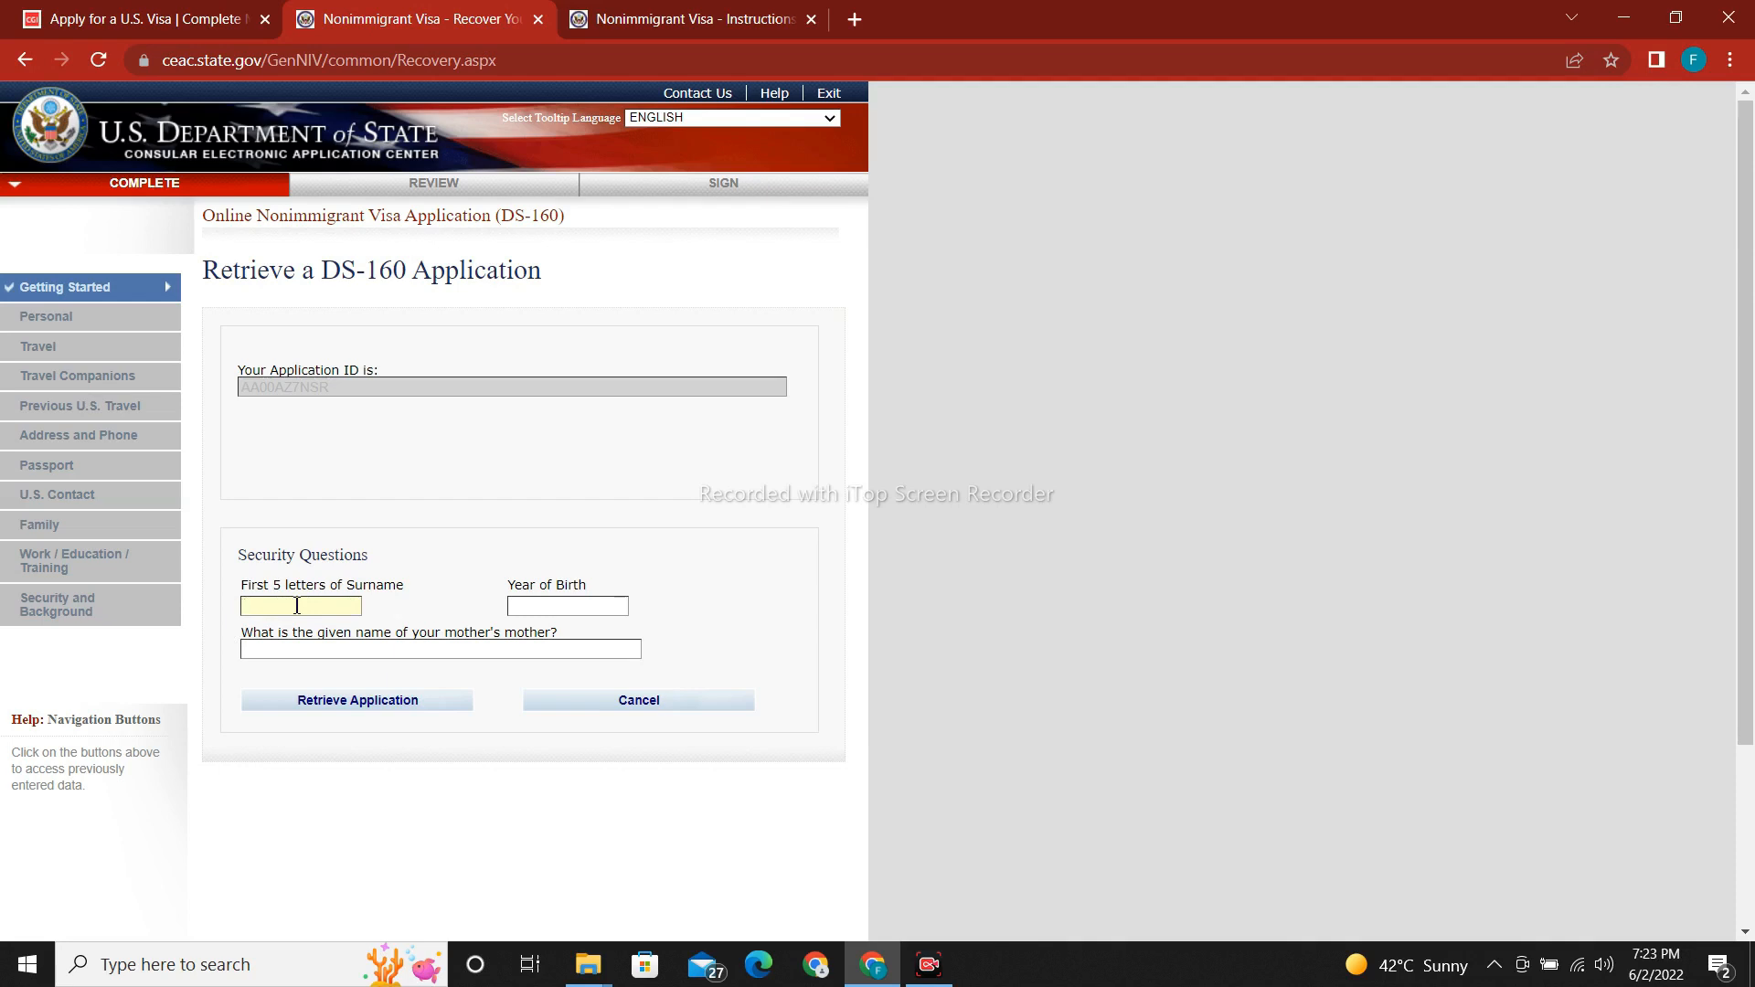
pyautogui.click(579, 608)
pyautogui.write('1989')
pyautogui.click(395, 649)
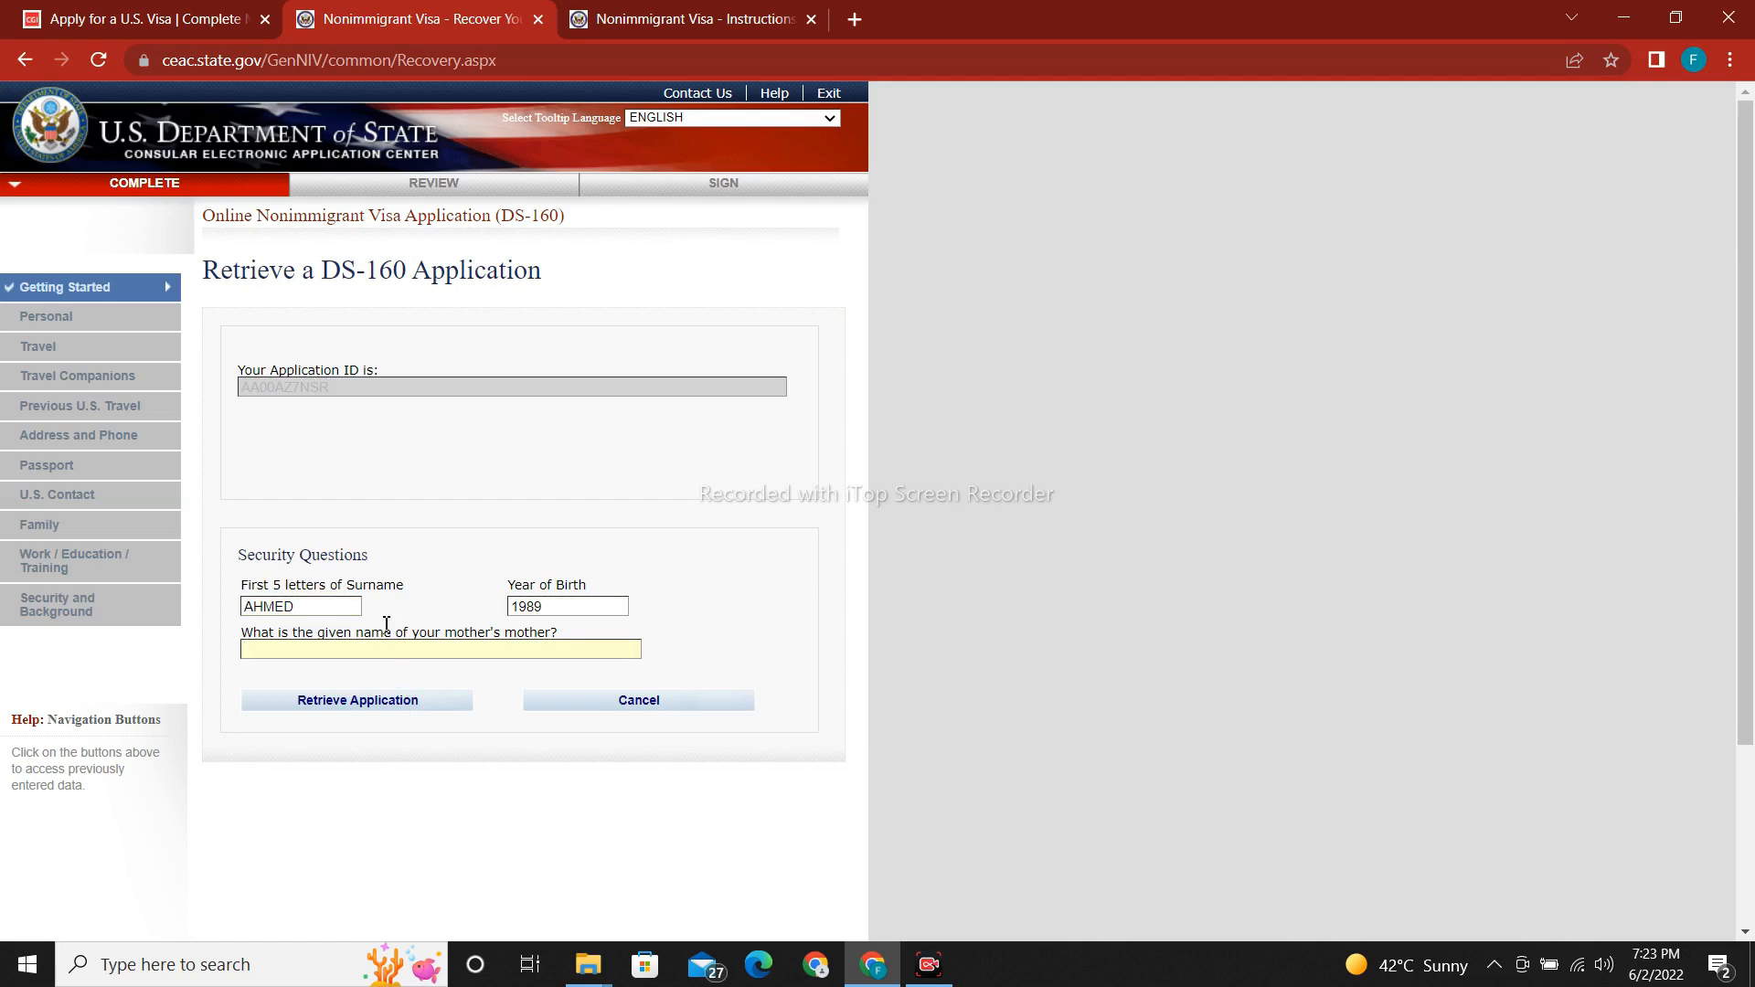
pyautogui.write('MARY')
# Submit the security answers to reopen the application and continue to Travel Information.
pyautogui.click(341, 716)
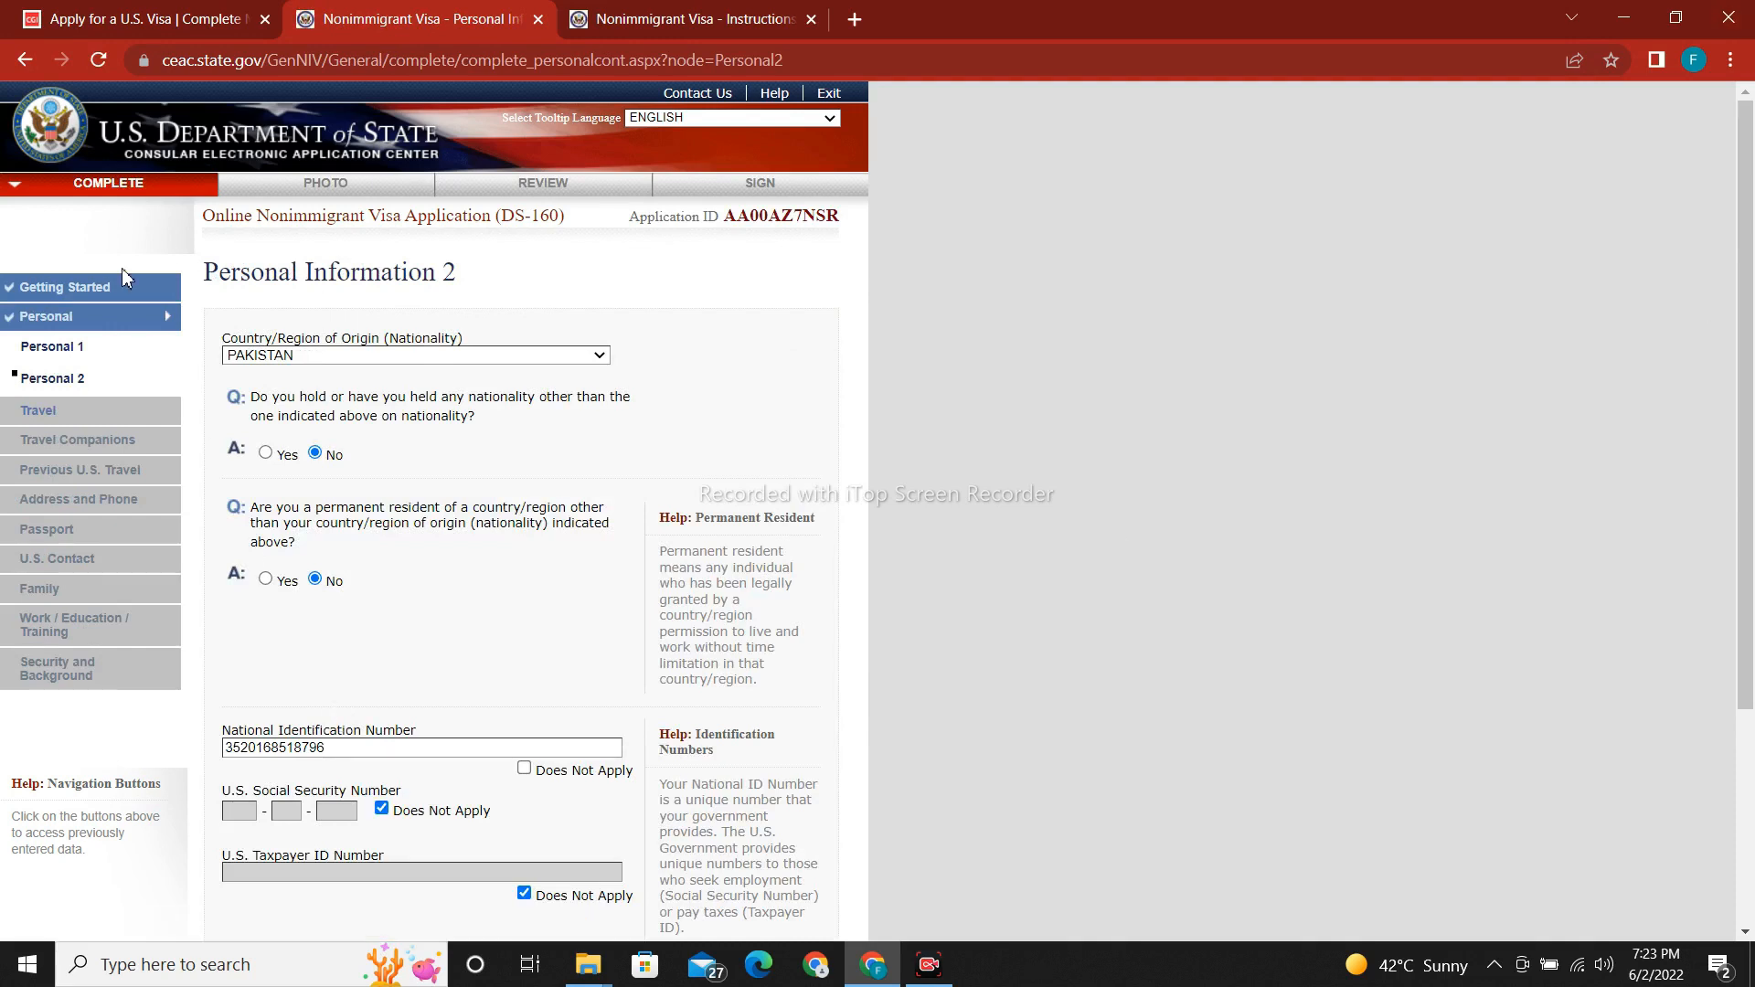
pyautogui.moveTo(1752, 317); pyautogui.dragTo(1752, 452)
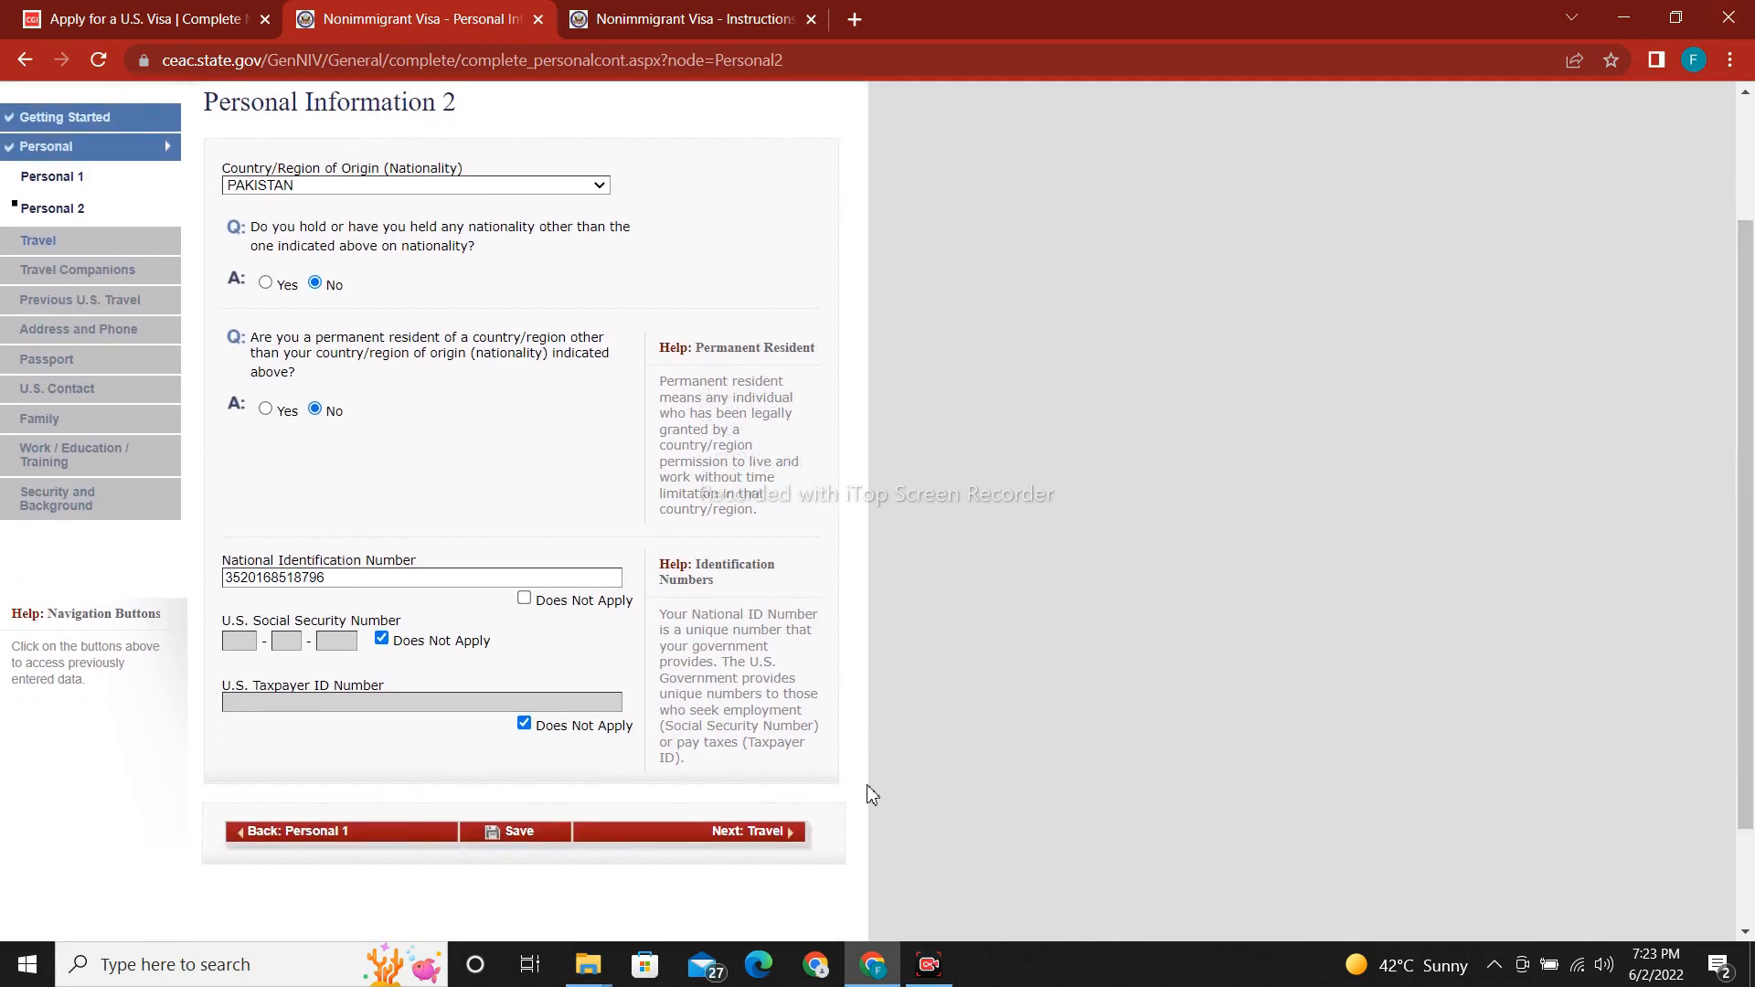
pyautogui.click(778, 845)
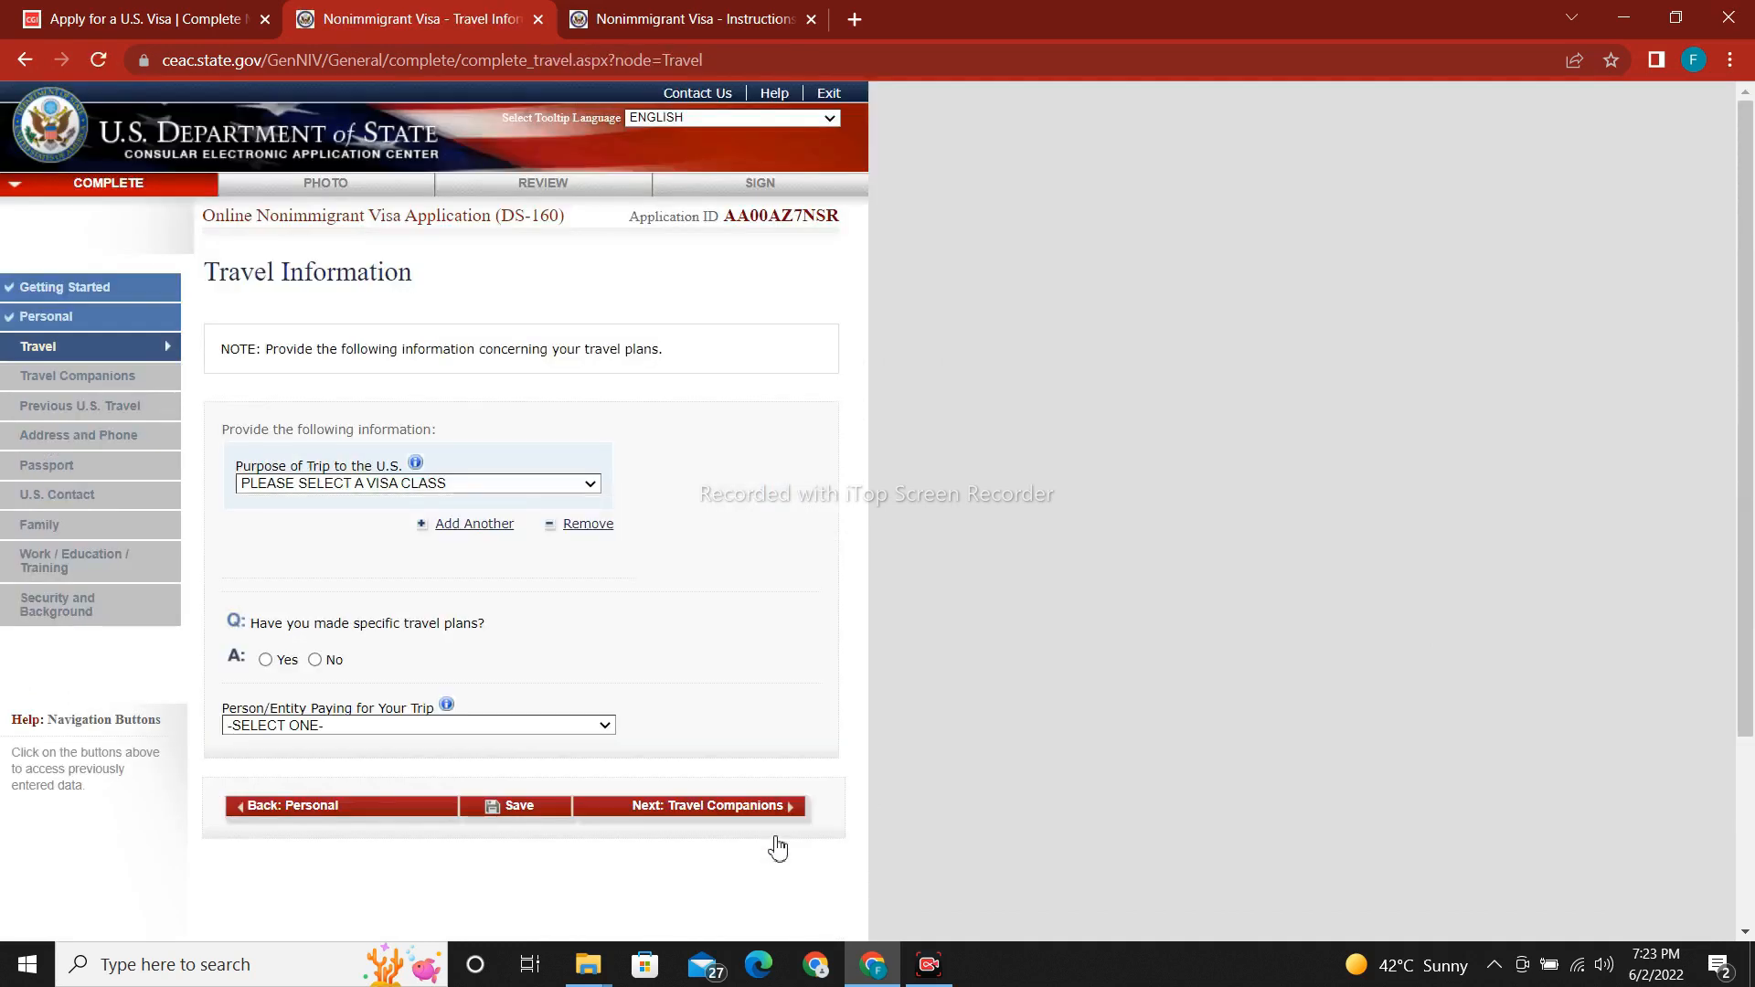
# Set Purpose of Trip again to TEMP. BUSINESS PLEASURE VISITOR (B), specified as B1/B2.
pyautogui.click(465, 491)
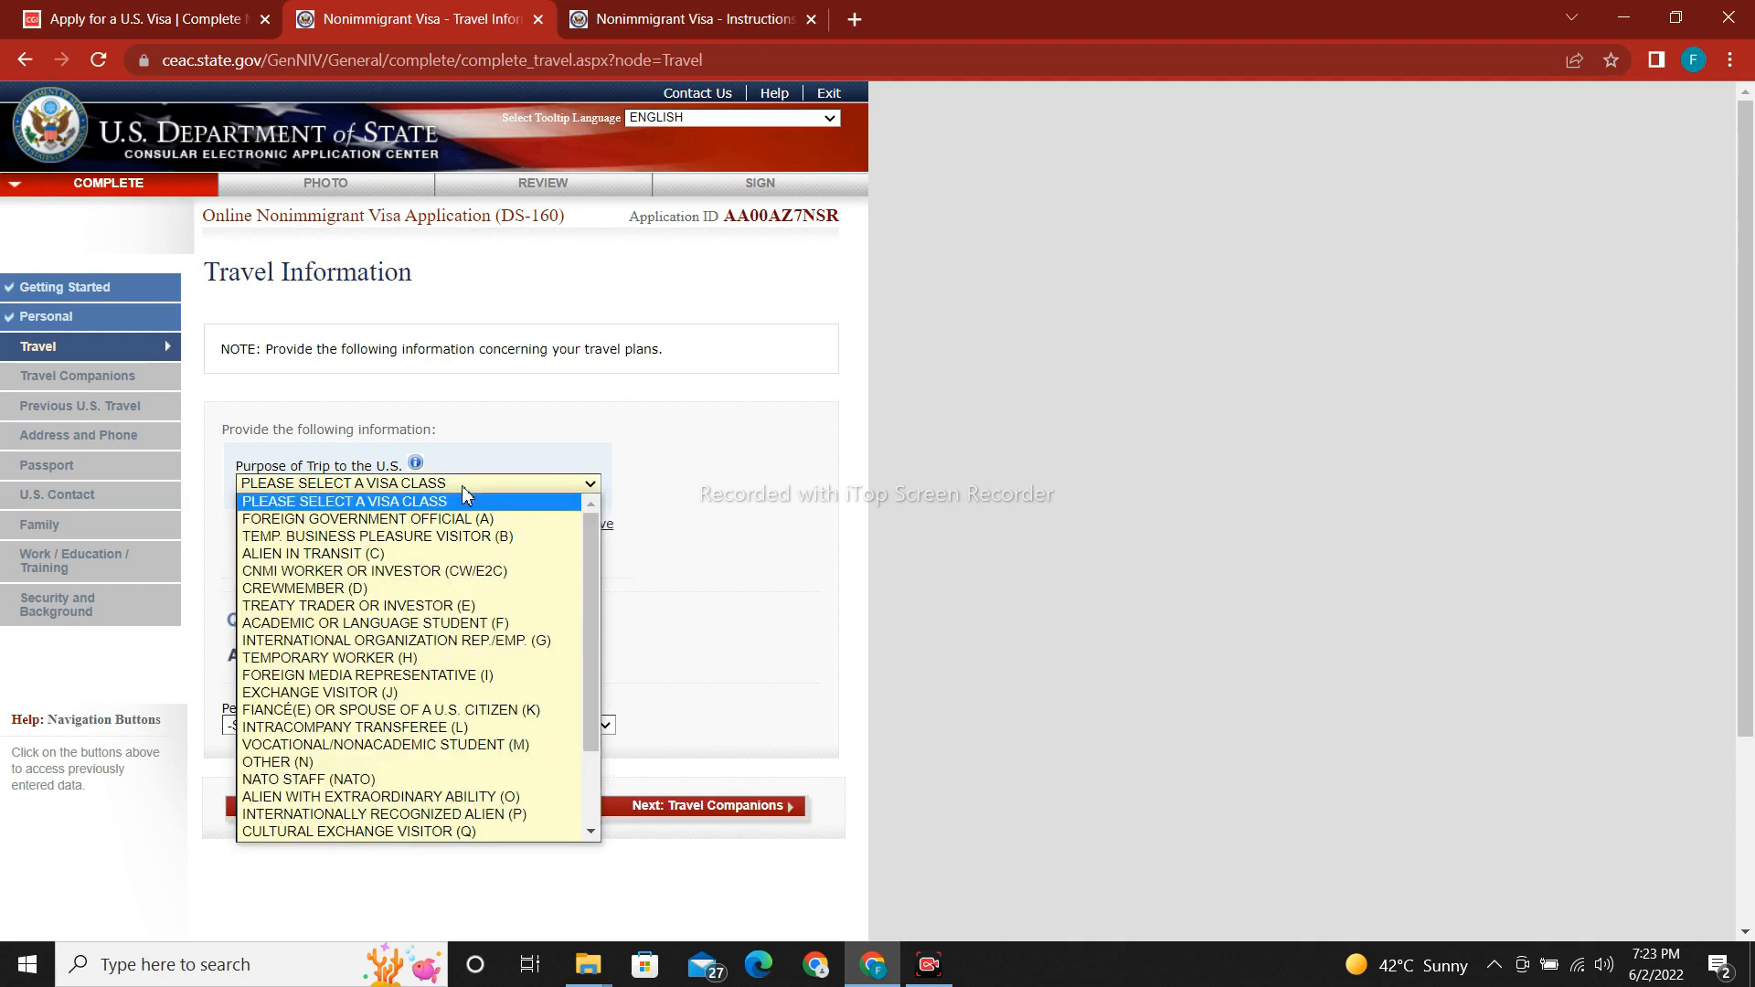
pyautogui.click(465, 543)
pyautogui.click(459, 538)
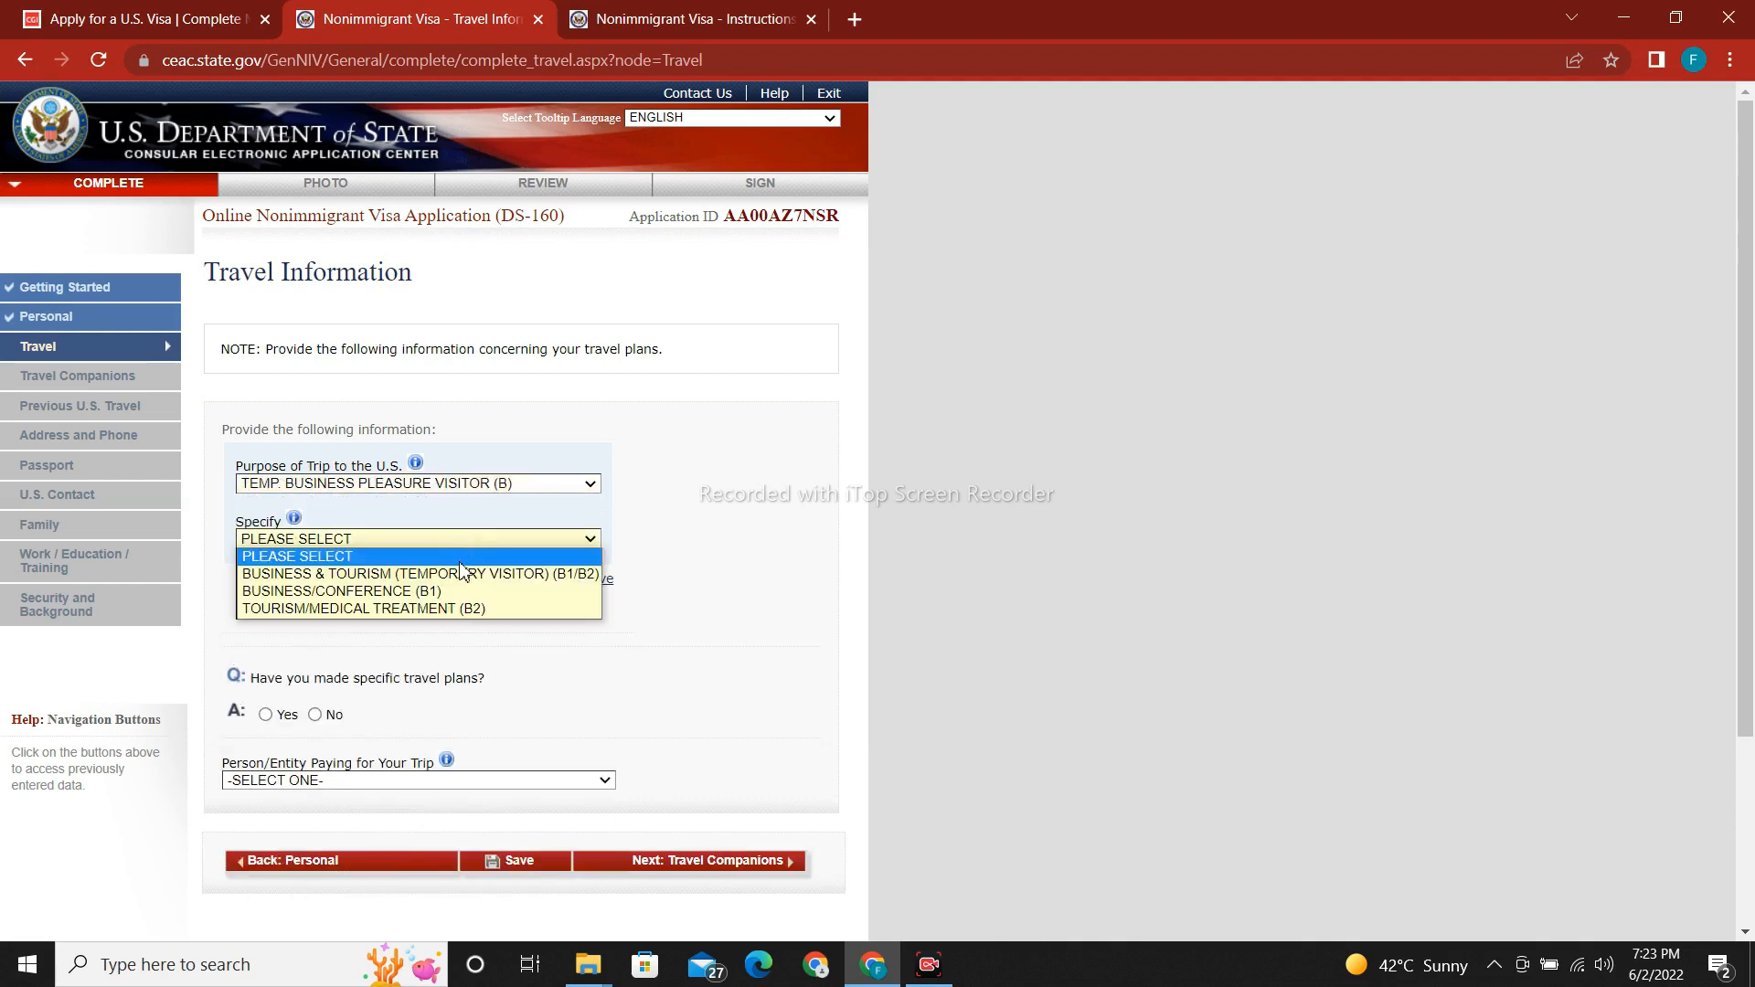
pyautogui.click(459, 573)
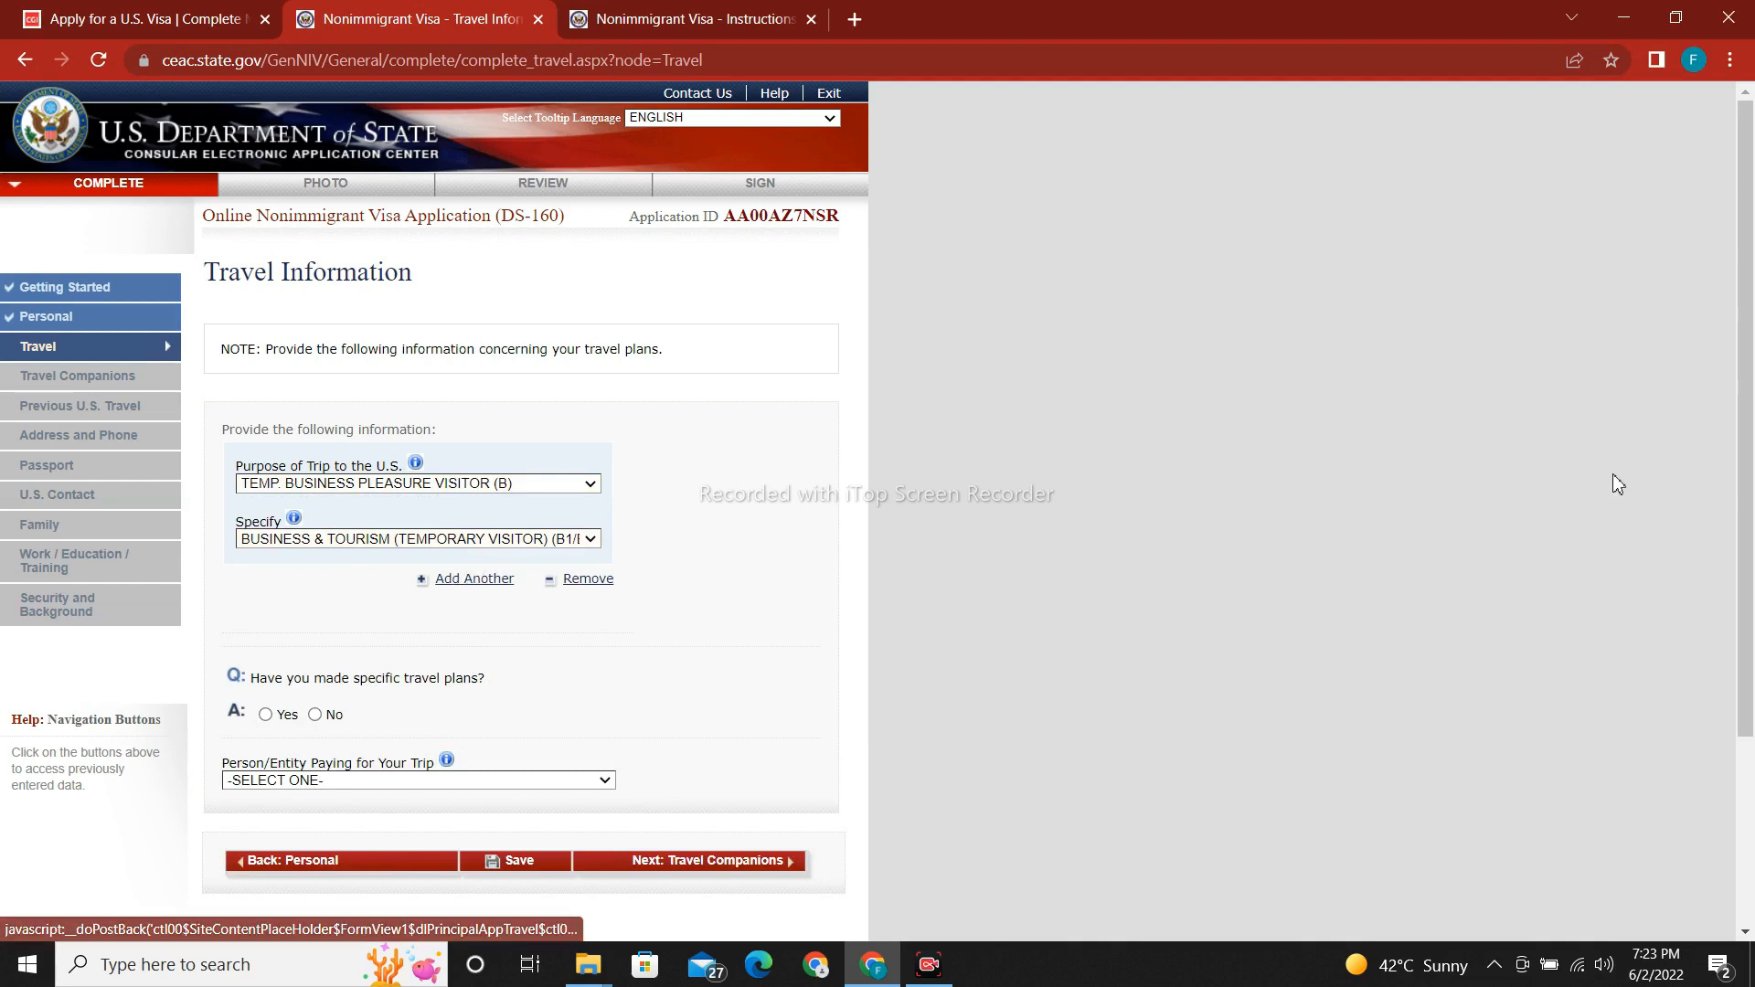
pyautogui.scroll(-1, 1741, 475)
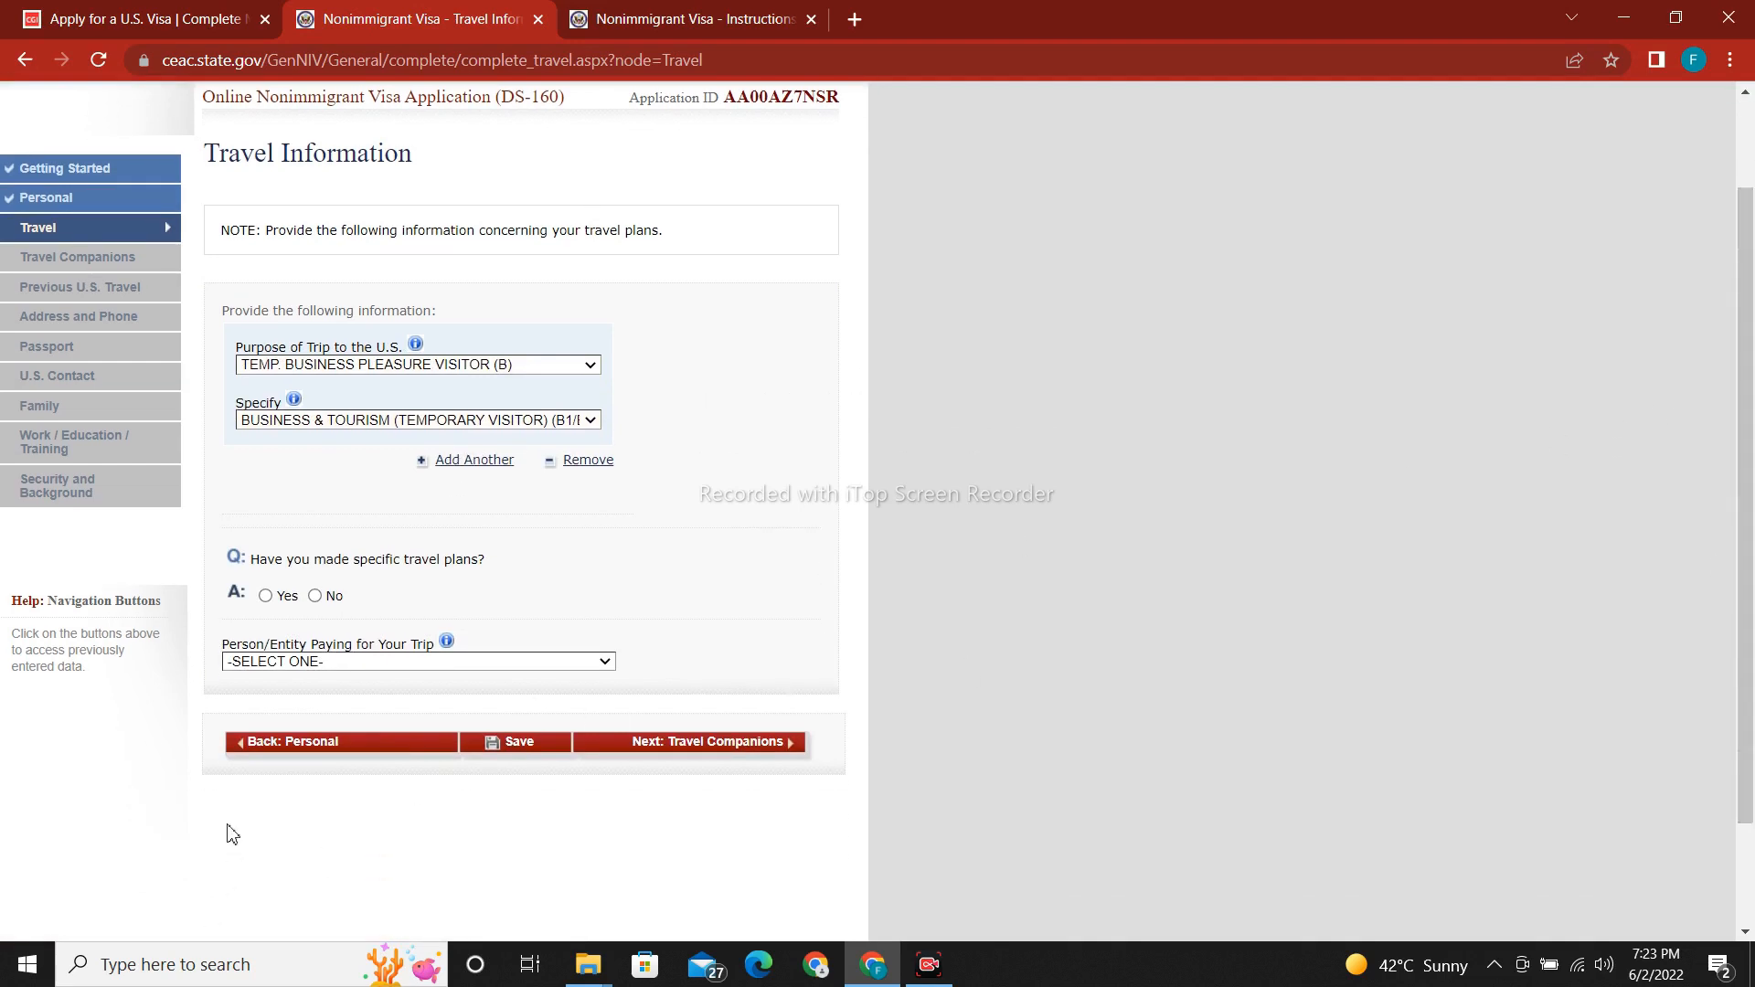
# Answer No to specific travel plans and set the arrival date to 04 JUL 2022.
pyautogui.click(315, 596)
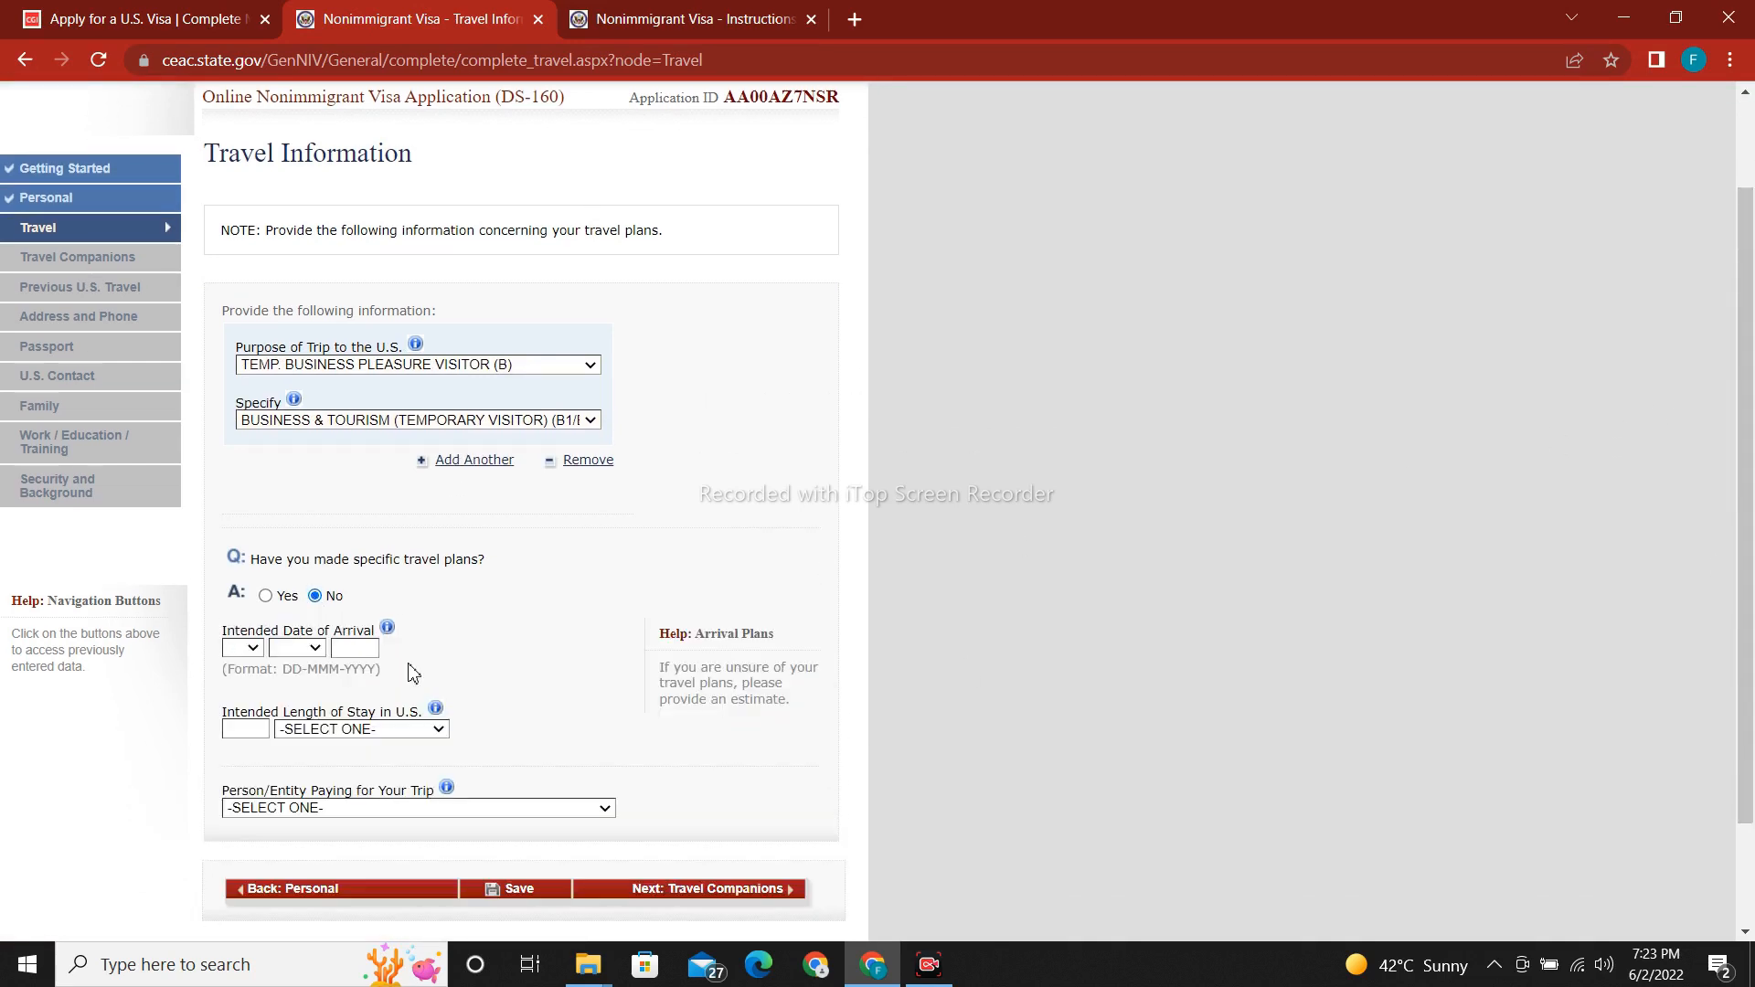
pyautogui.click(254, 648)
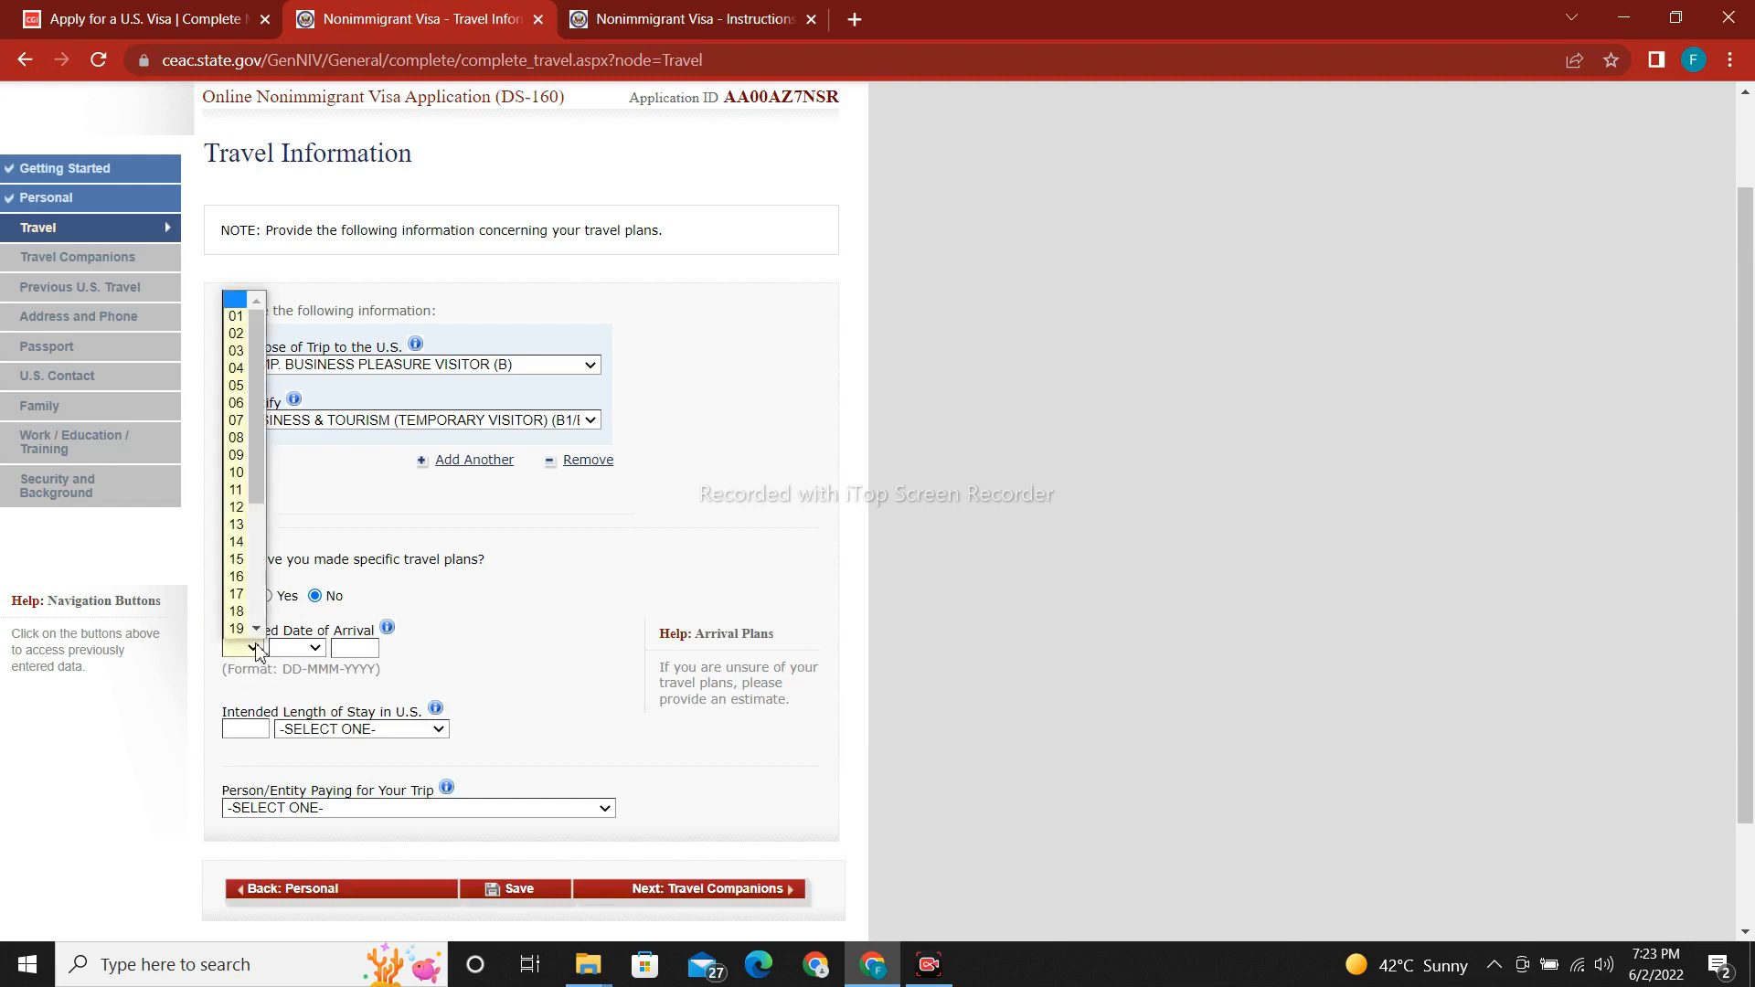
pyautogui.click(236, 368)
pyautogui.click(302, 649)
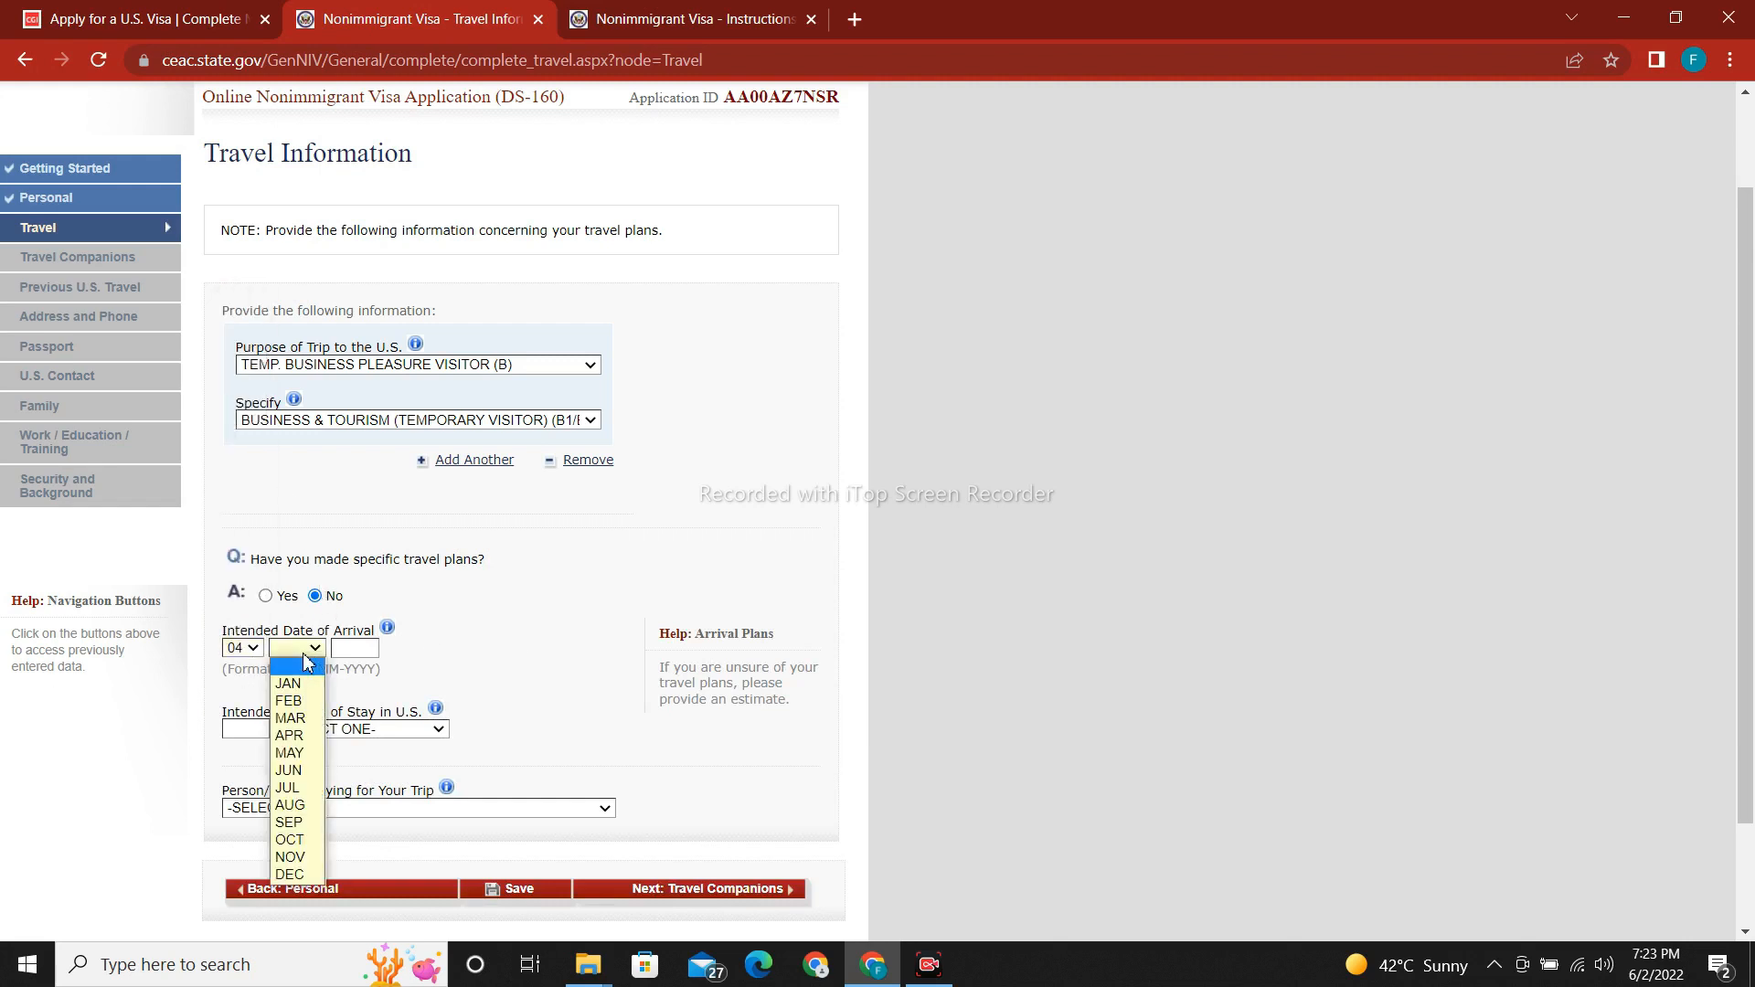
pyautogui.click(301, 788)
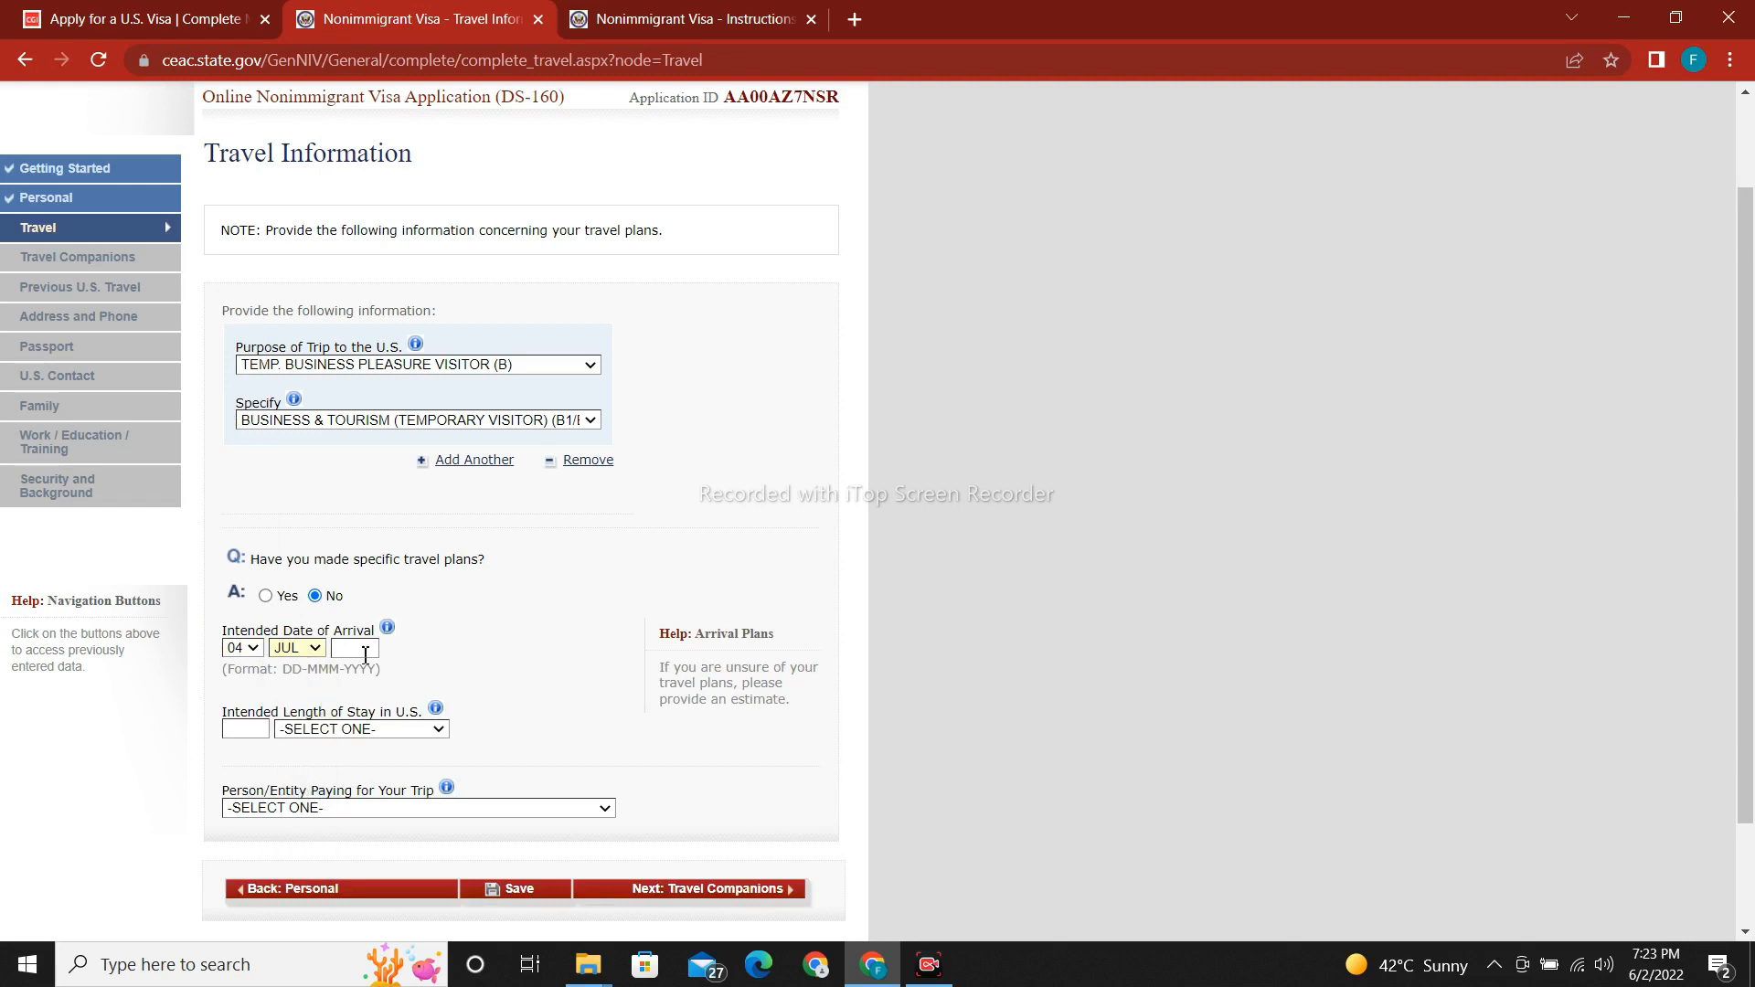
pyautogui.click(365, 650)
pyautogui.write('1')
pyautogui.press('BackSpace')
pyautogui.write('2022')
# Set the intended length of stay to 1 month.
pyautogui.scroll(-3, 420, 738)
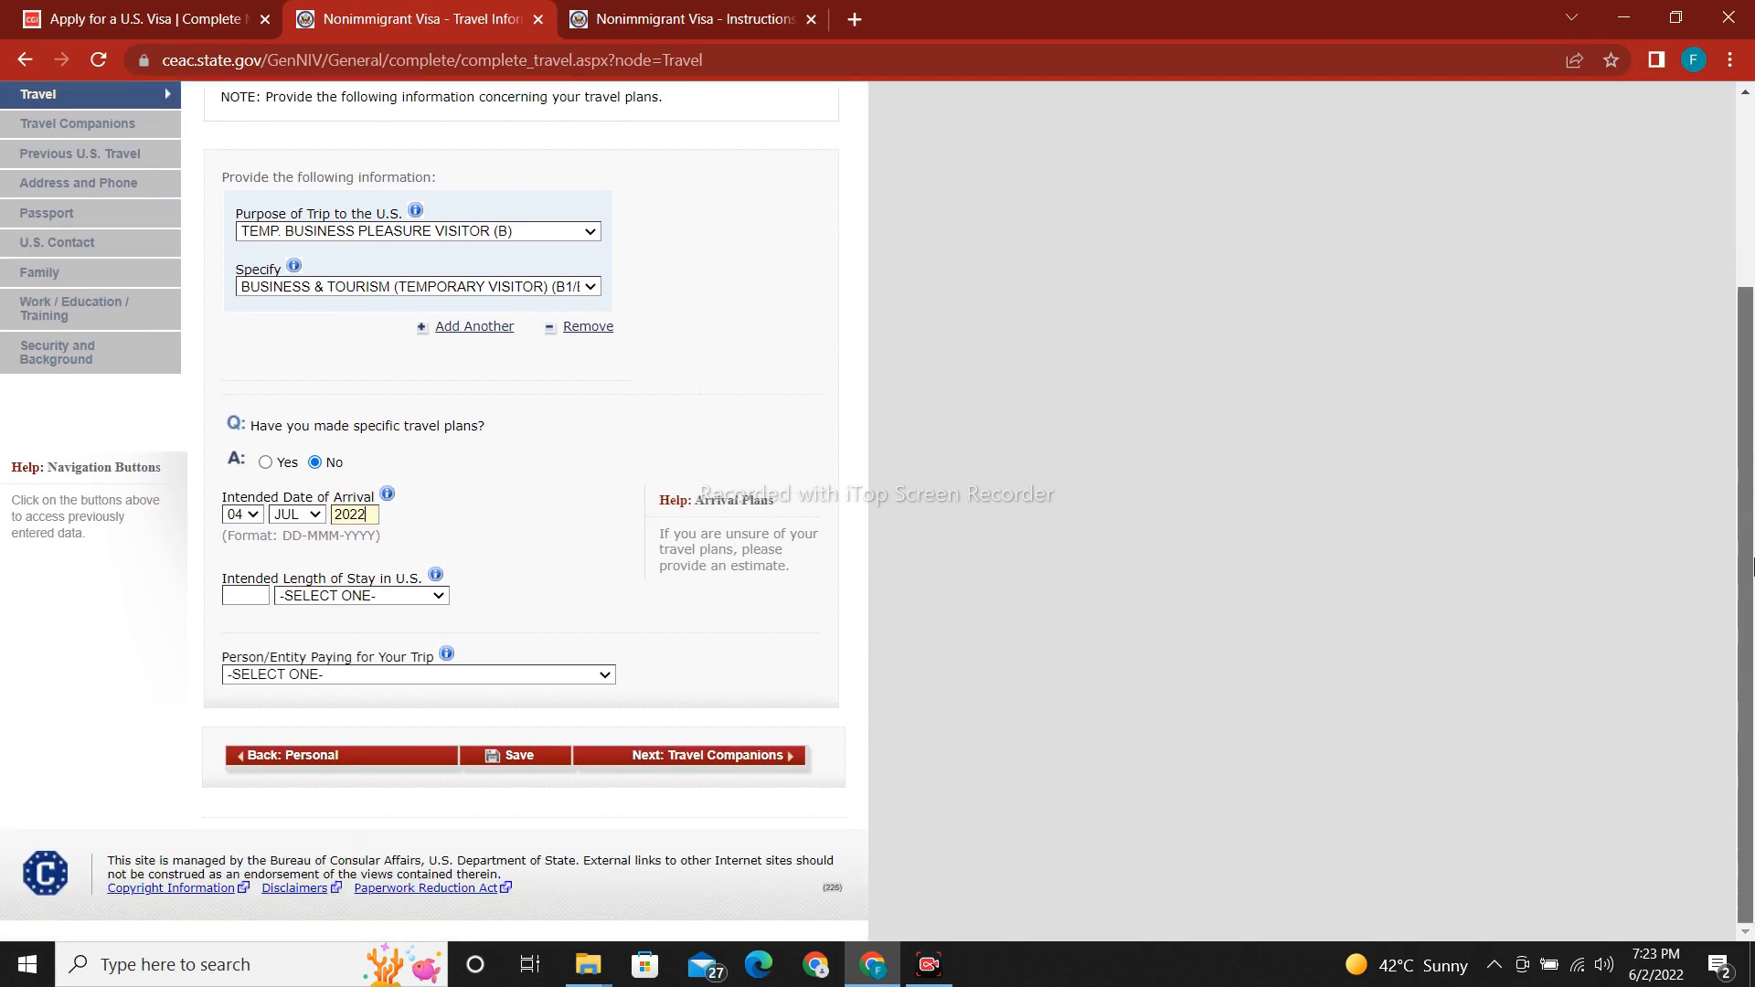
pyautogui.click(409, 597)
pyautogui.click(388, 660)
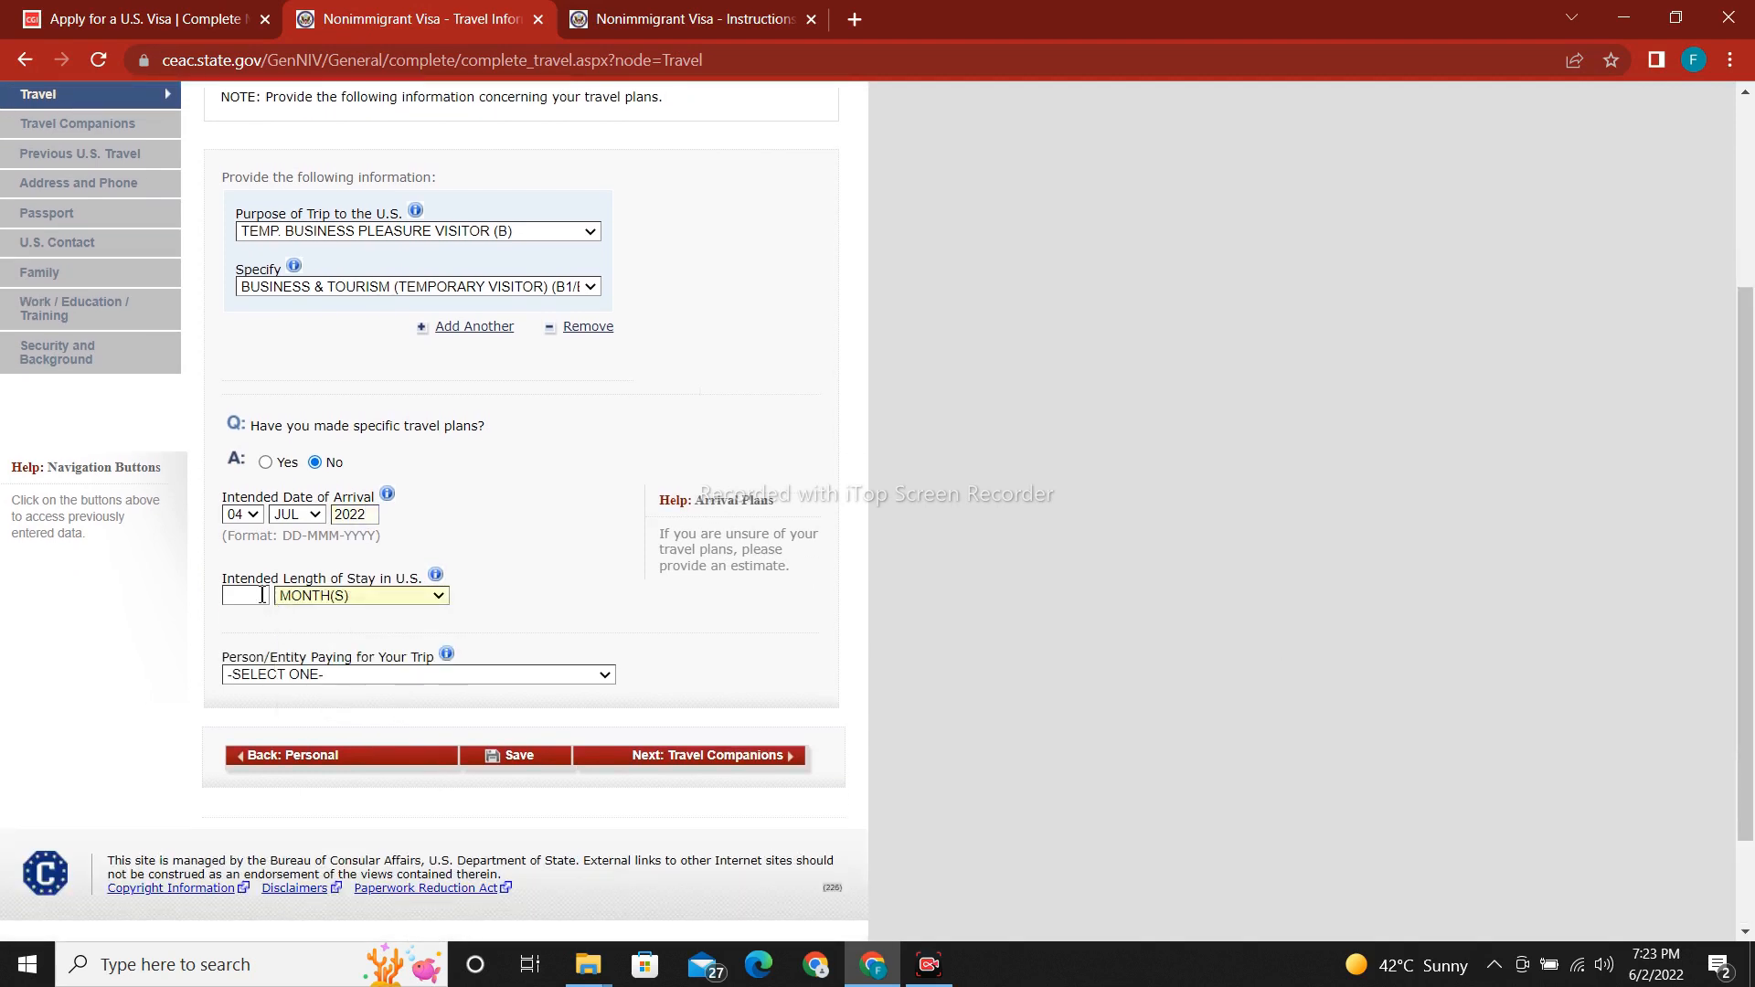
pyautogui.click(252, 591)
pyautogui.write('1')
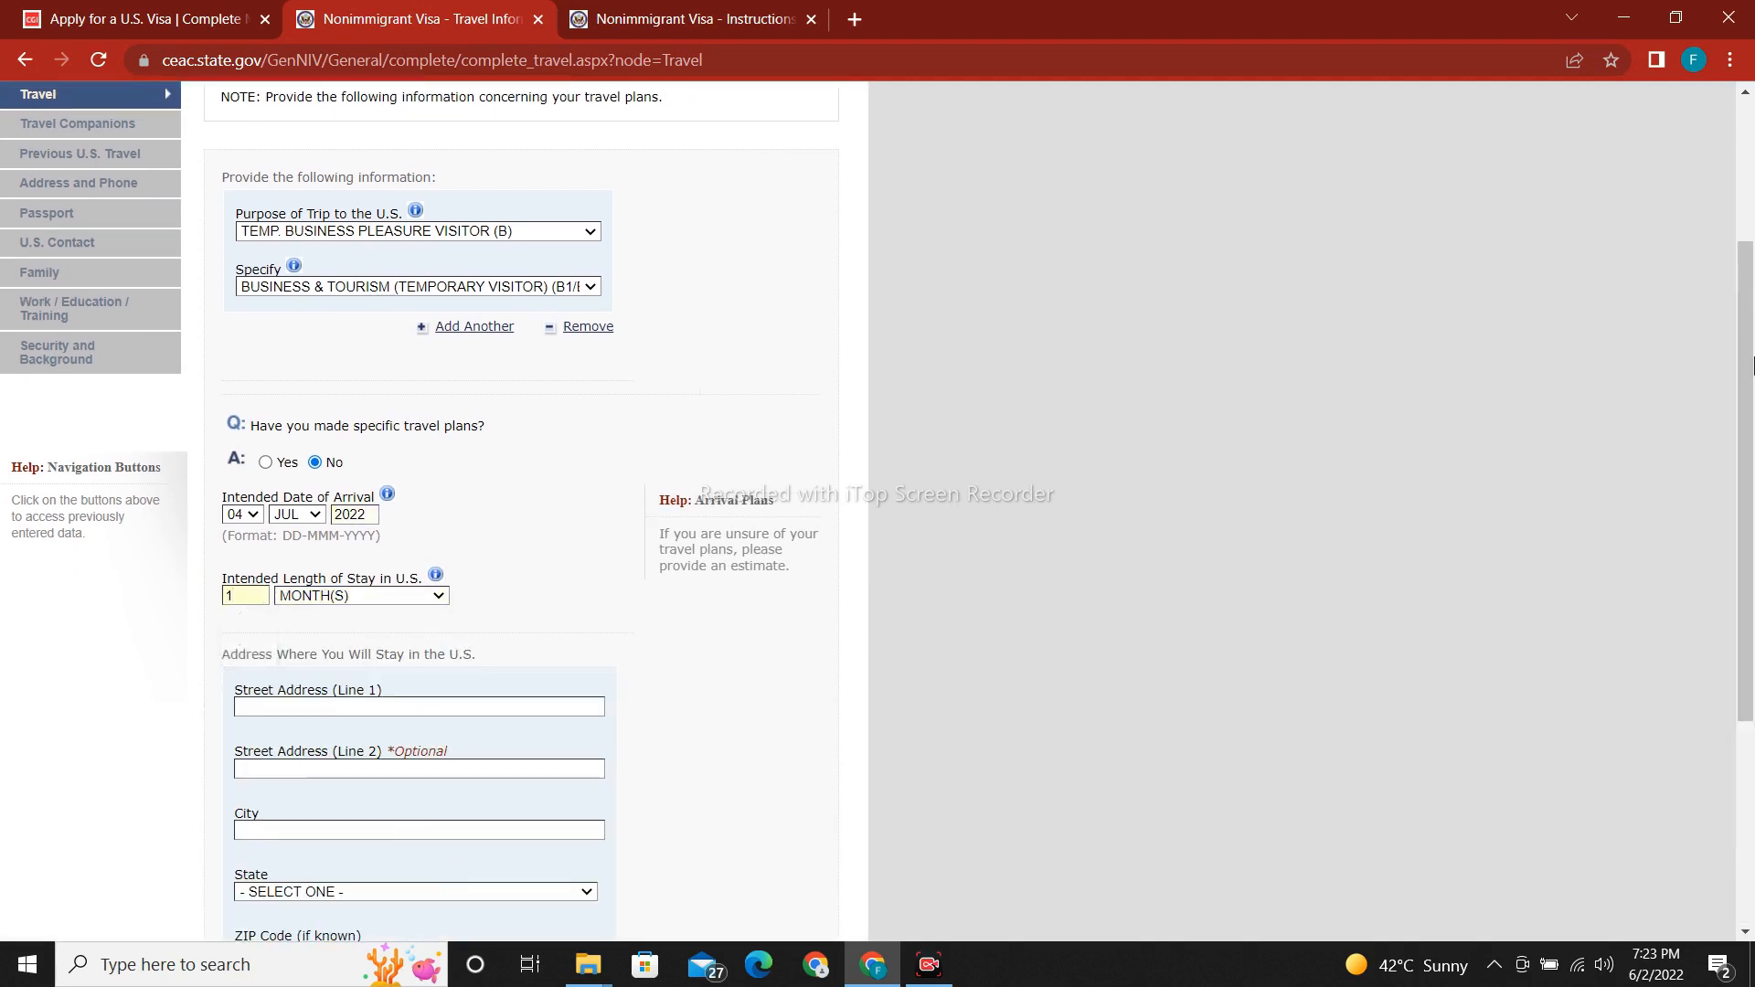
# Fill the U.S. street address from autofill, with city CAROLINA and state NORTH CAROLINA.
pyautogui.scroll(-2, 357, 472)
pyautogui.click(359, 504)
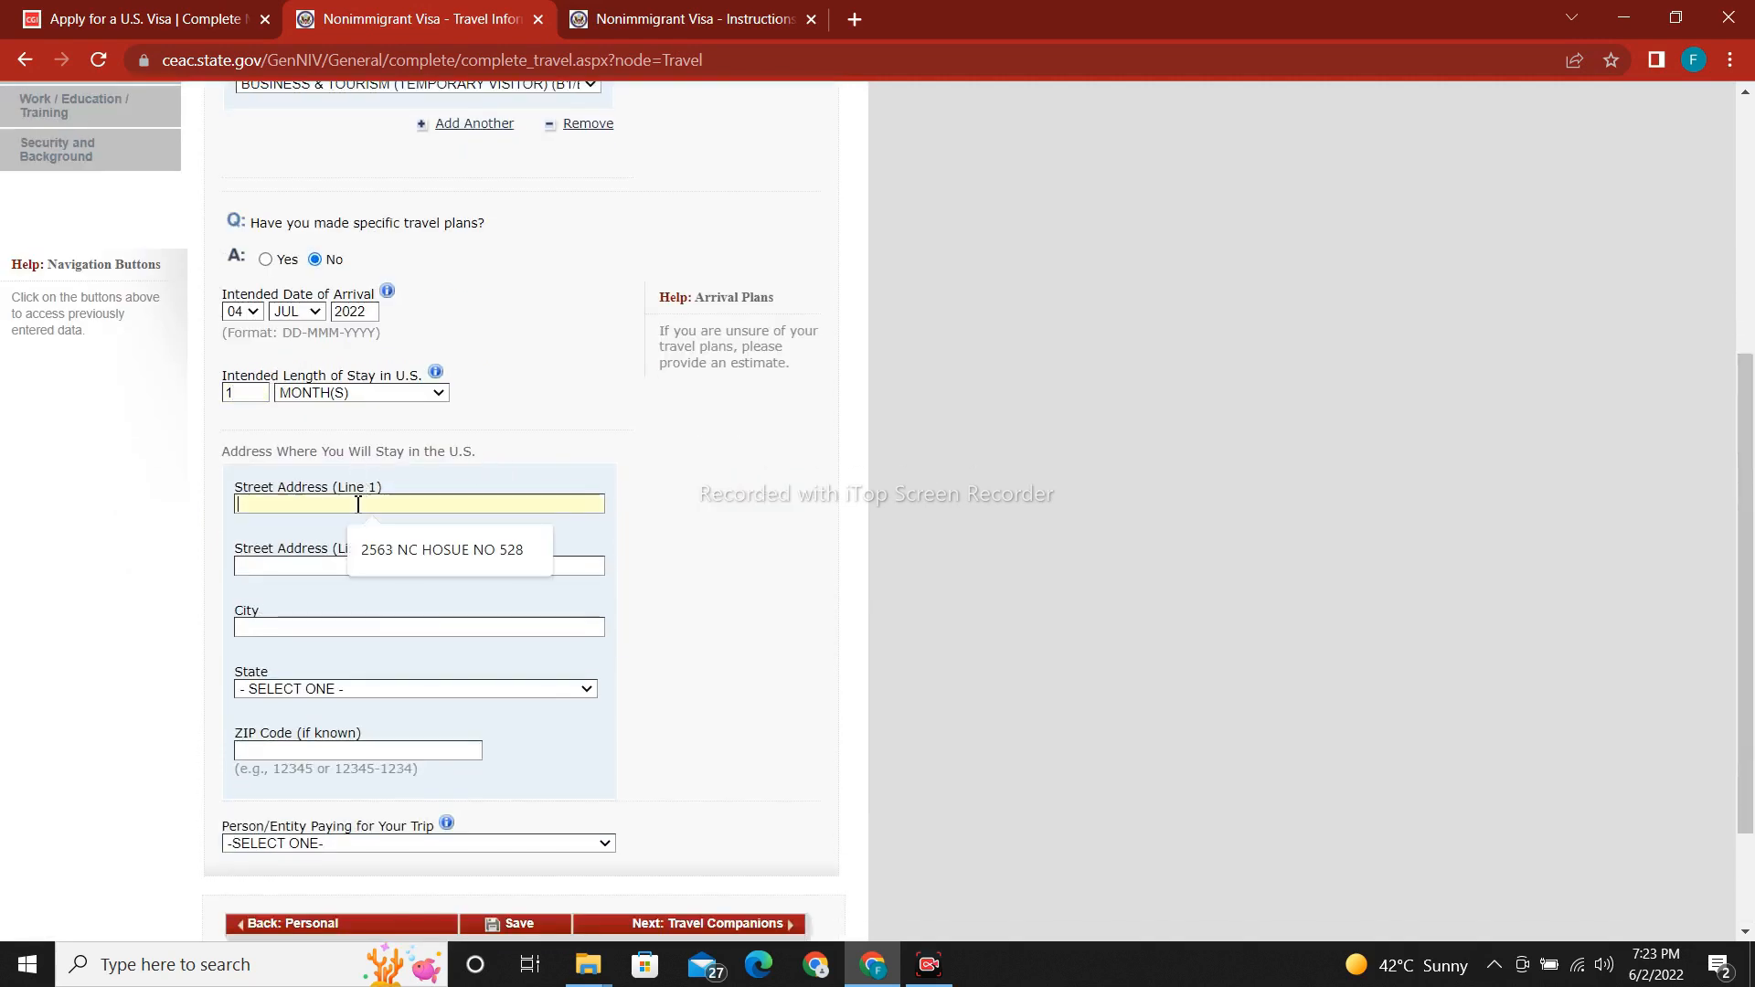
pyautogui.click(394, 549)
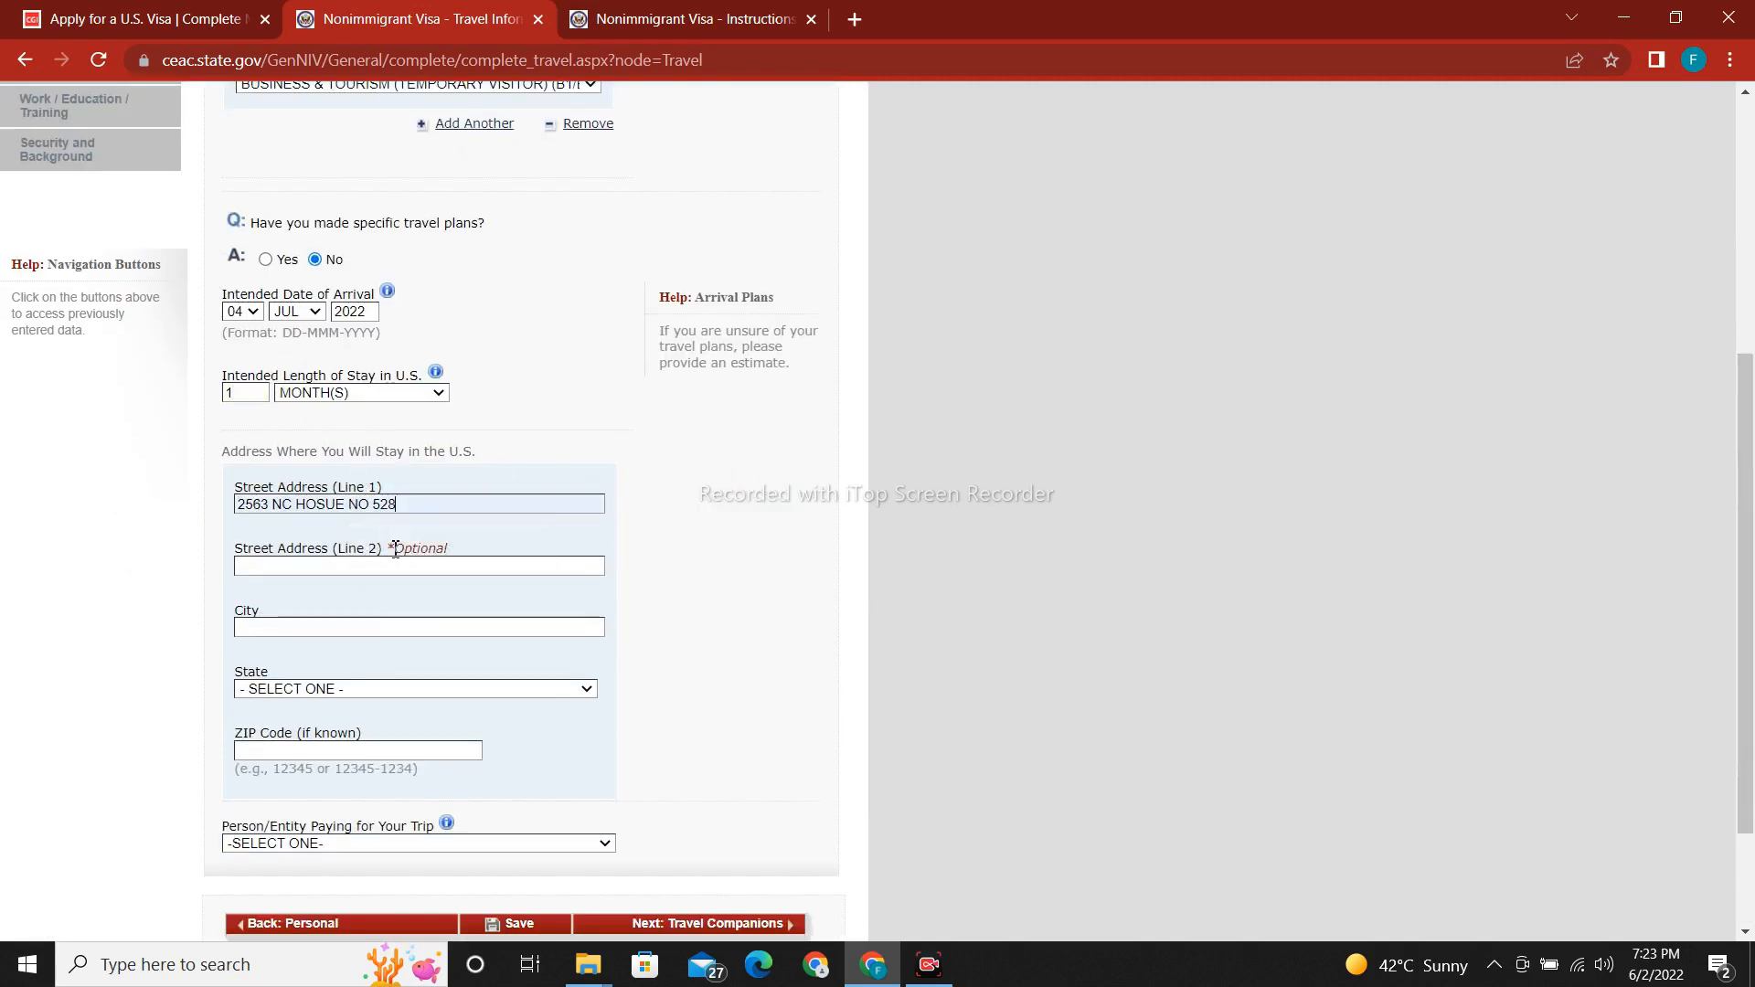
pyautogui.click(337, 627)
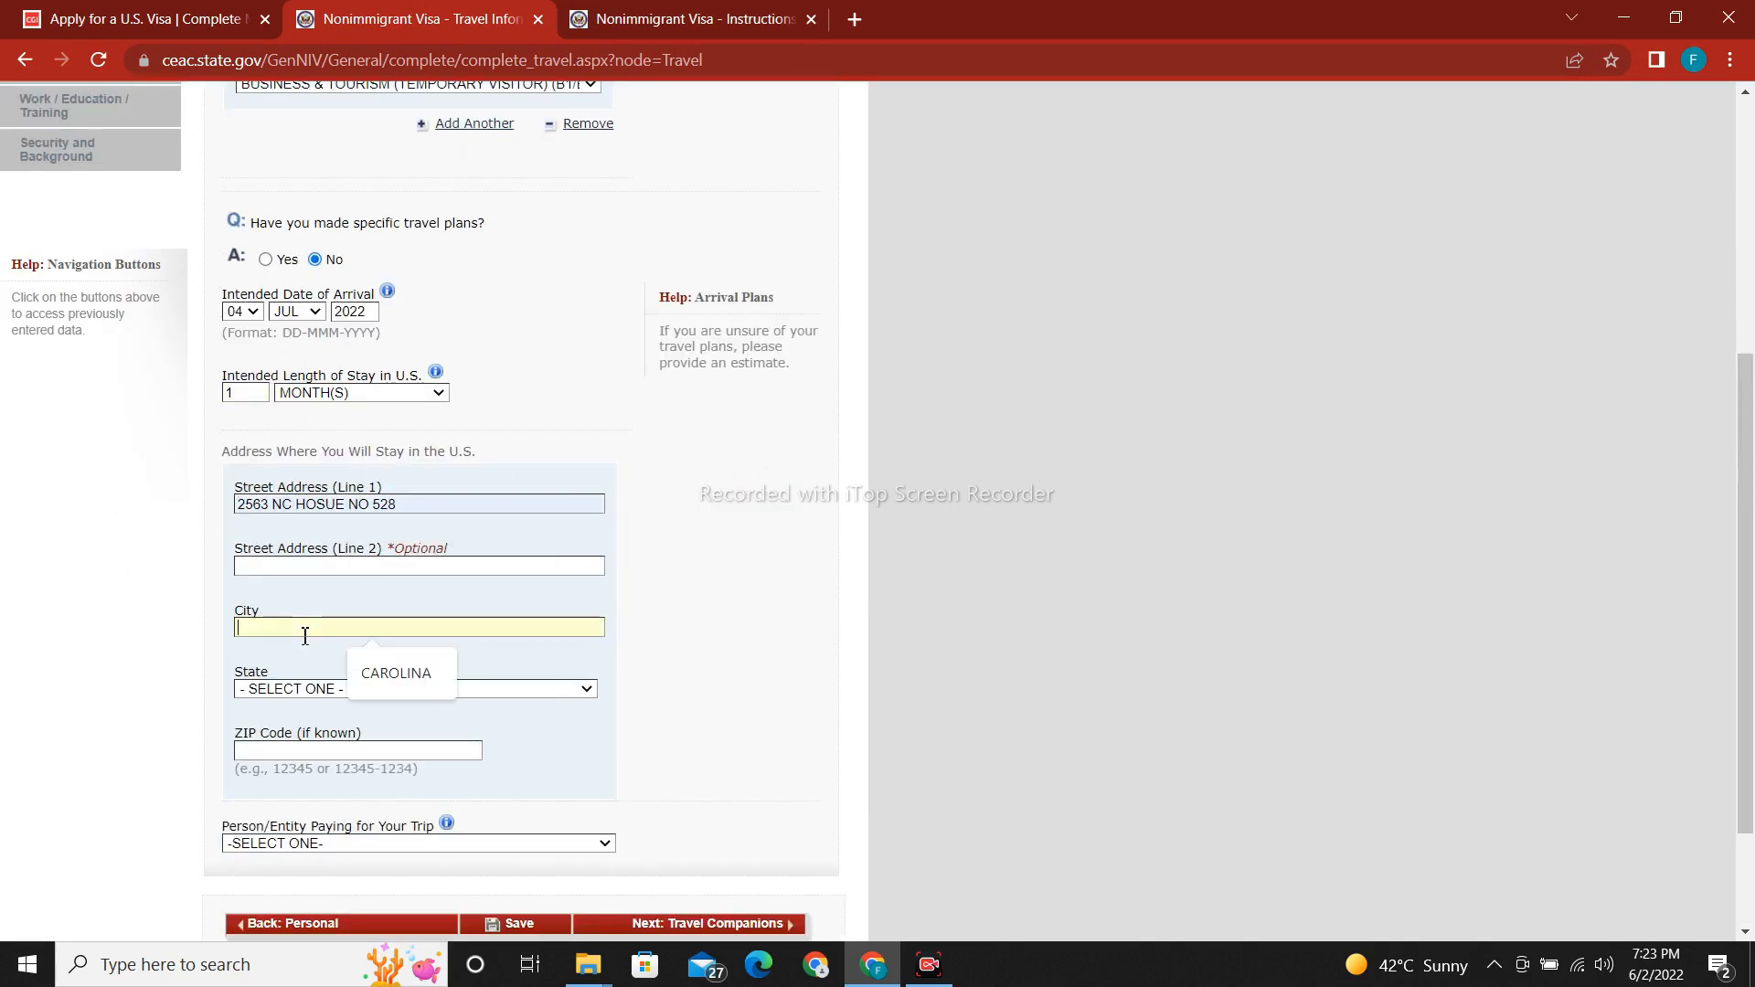
pyautogui.click(416, 692)
pyautogui.click(414, 691)
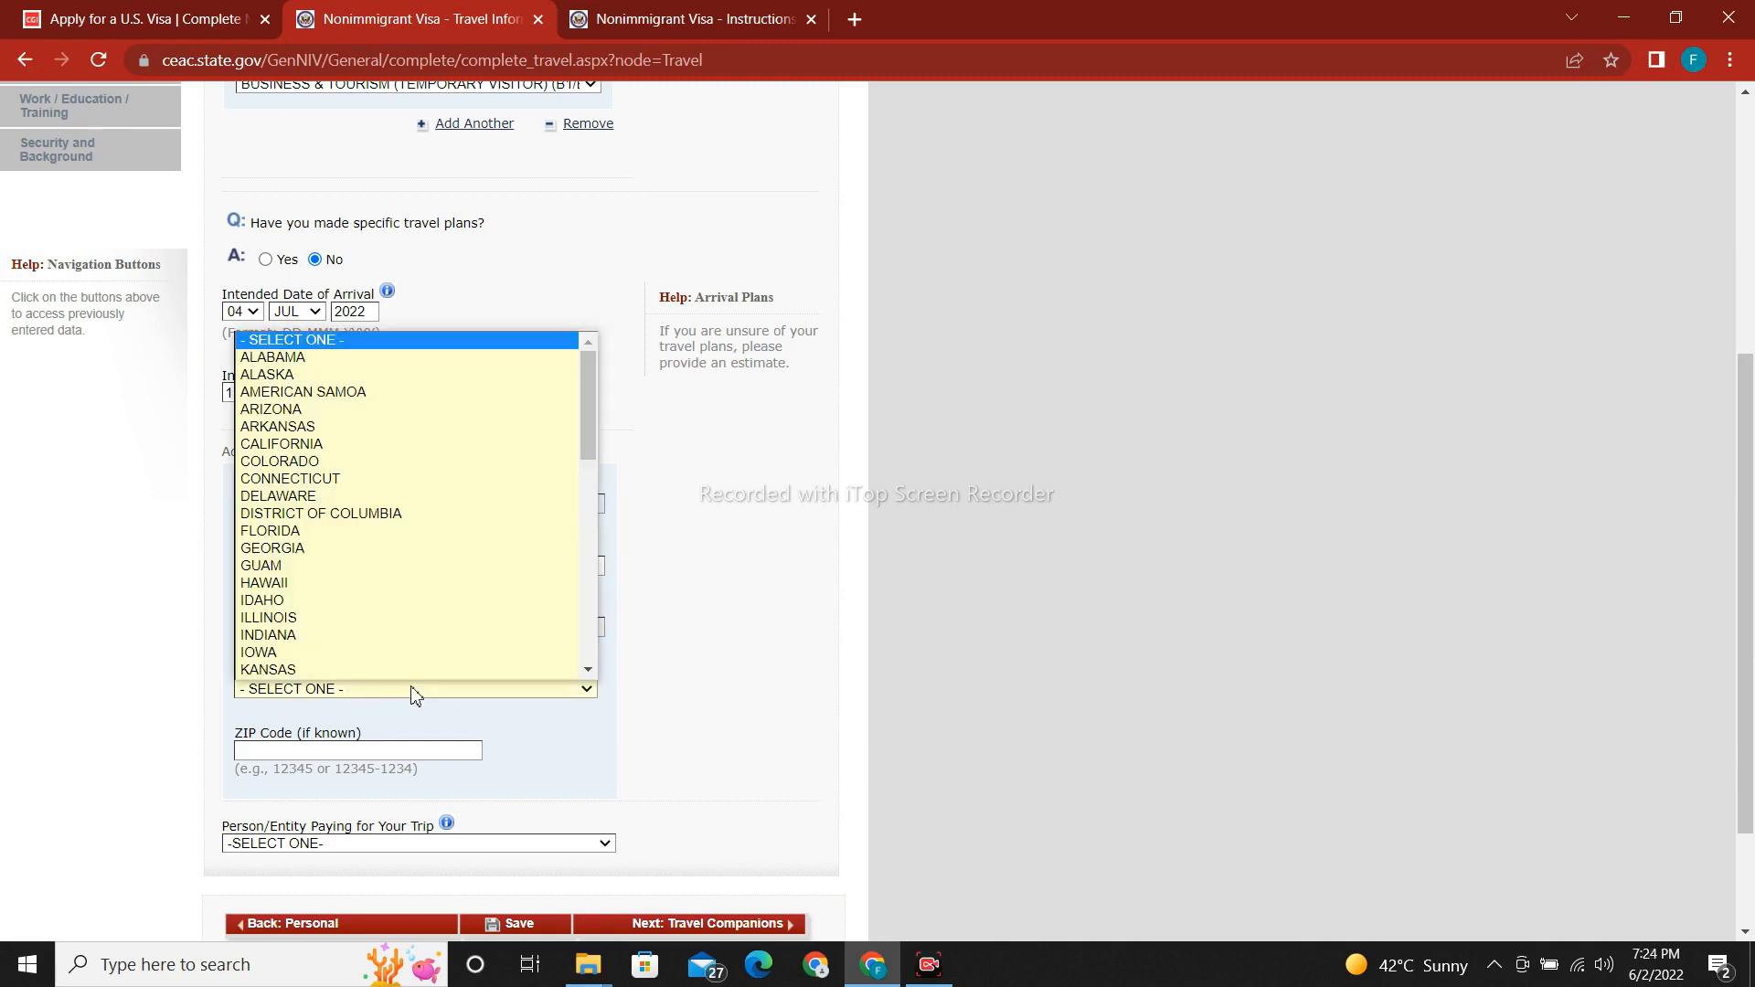
pyautogui.write('no')
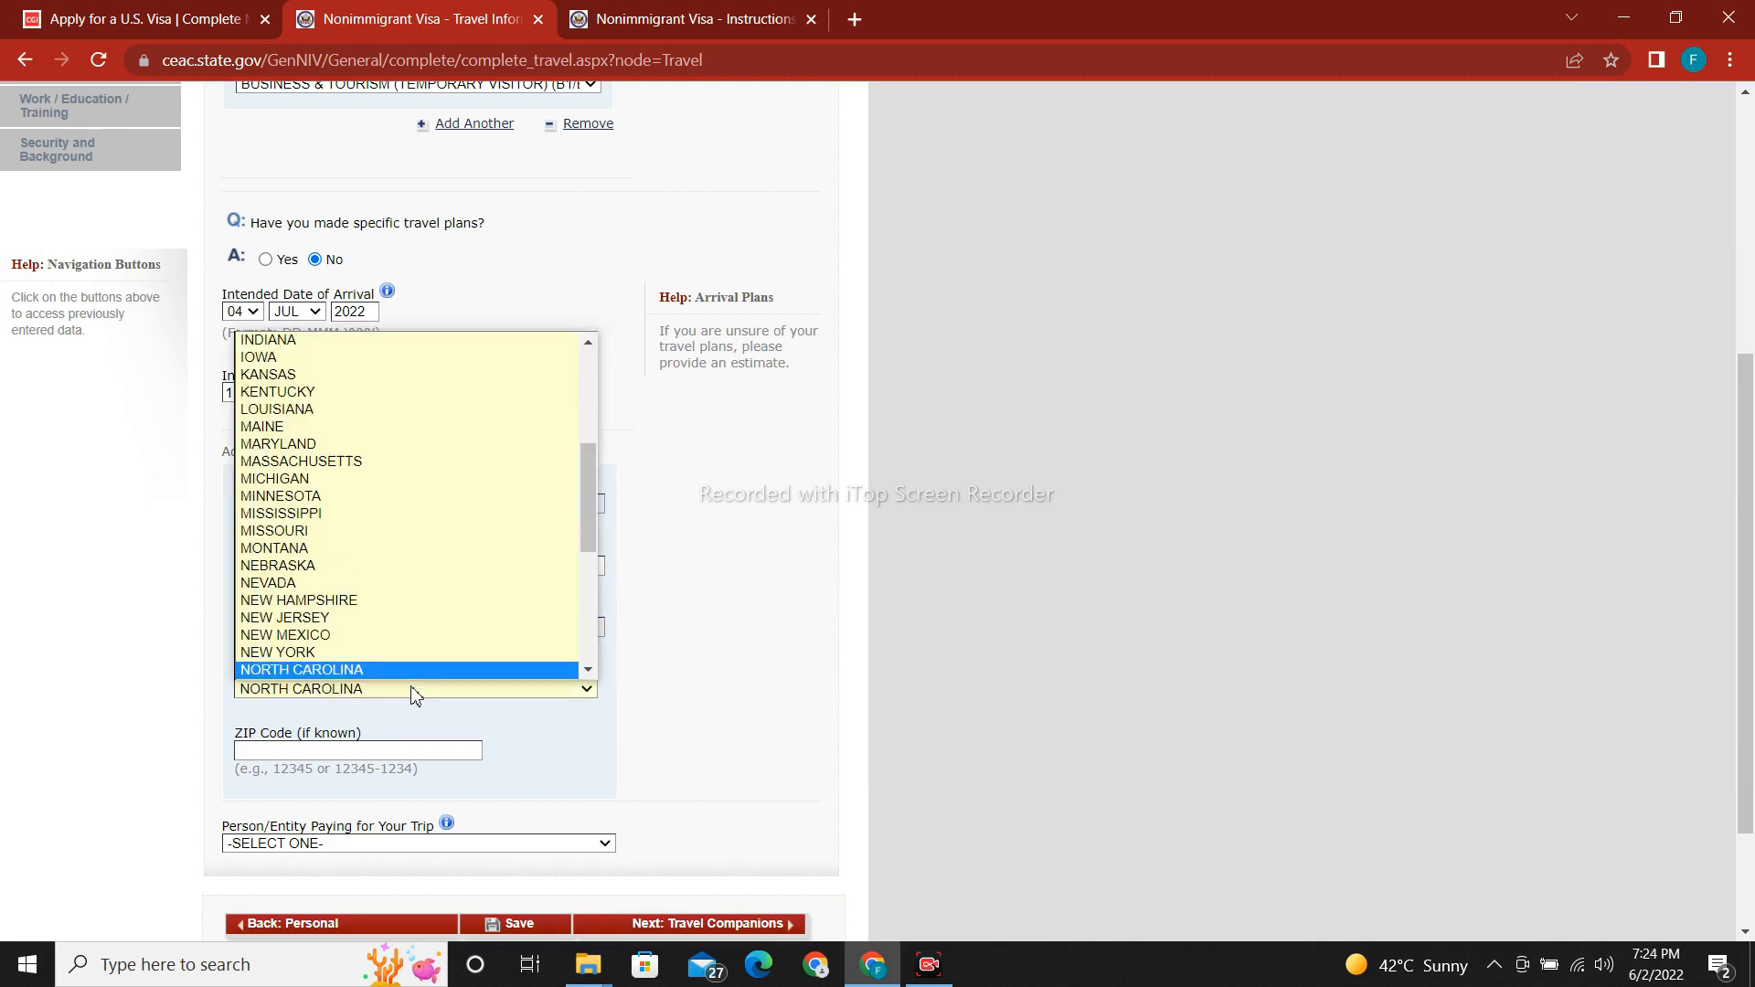
pyautogui.click(401, 669)
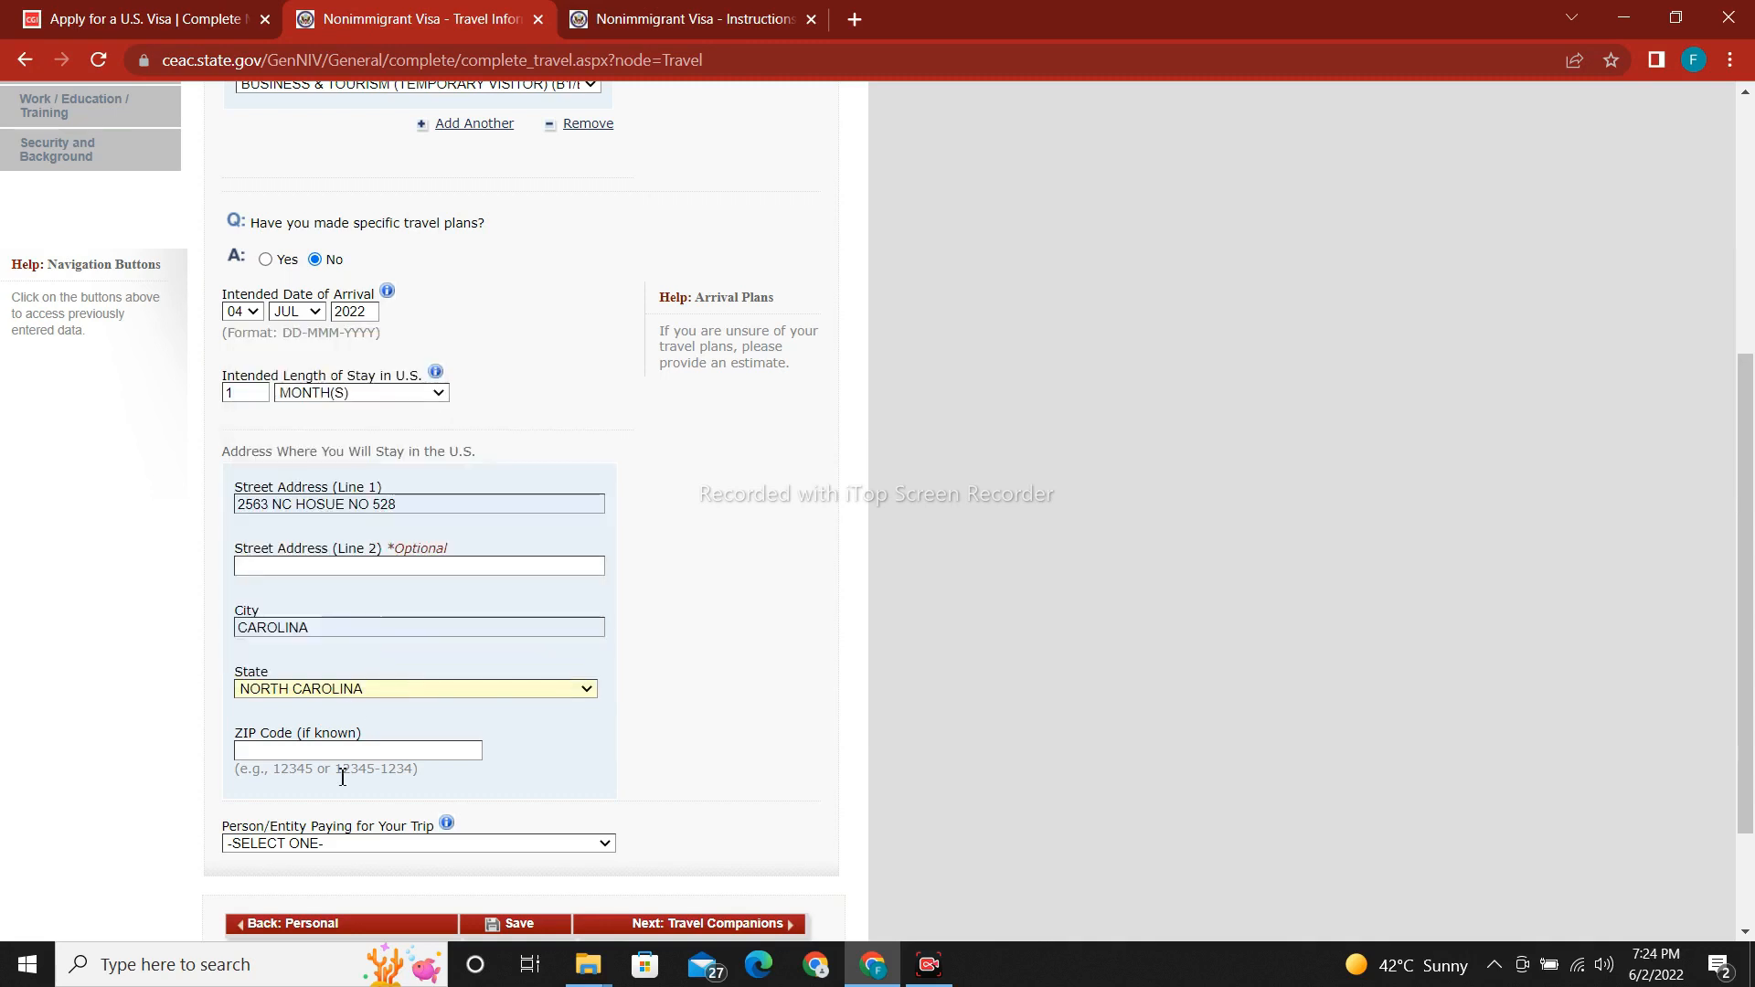
# Select SELF as the person paying for the trip and save the travel information.
pyautogui.scroll(-3, 1733, 611)
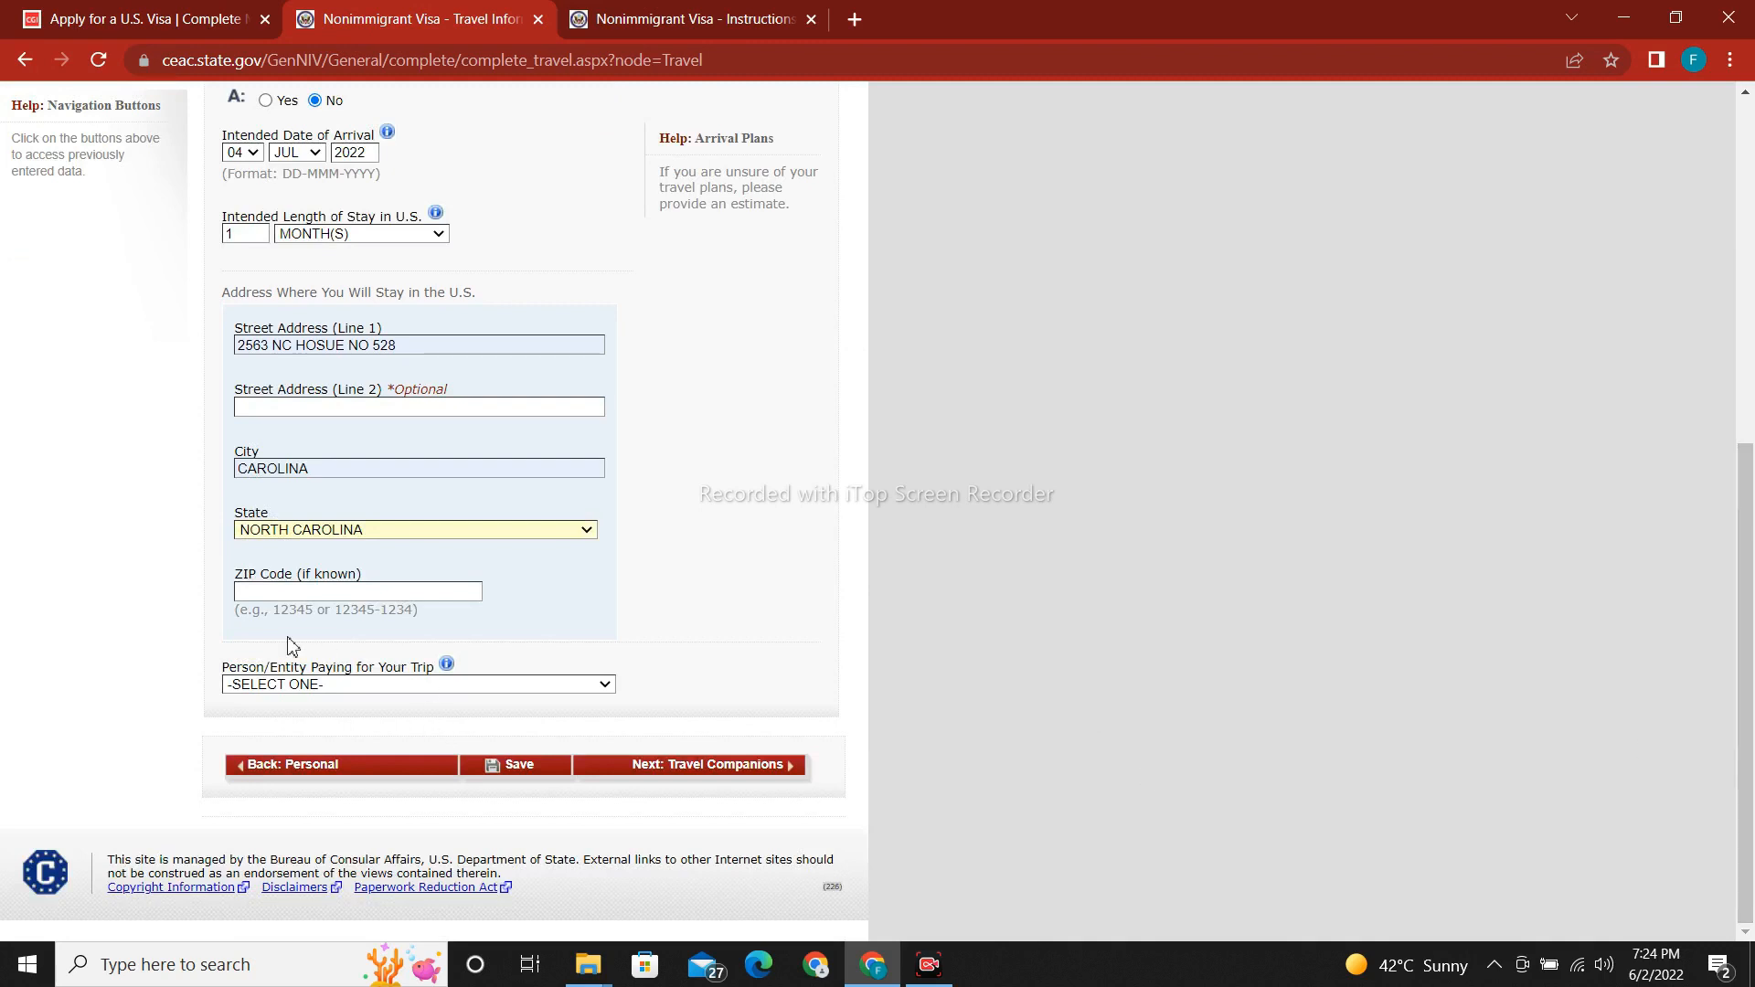
pyautogui.click(351, 686)
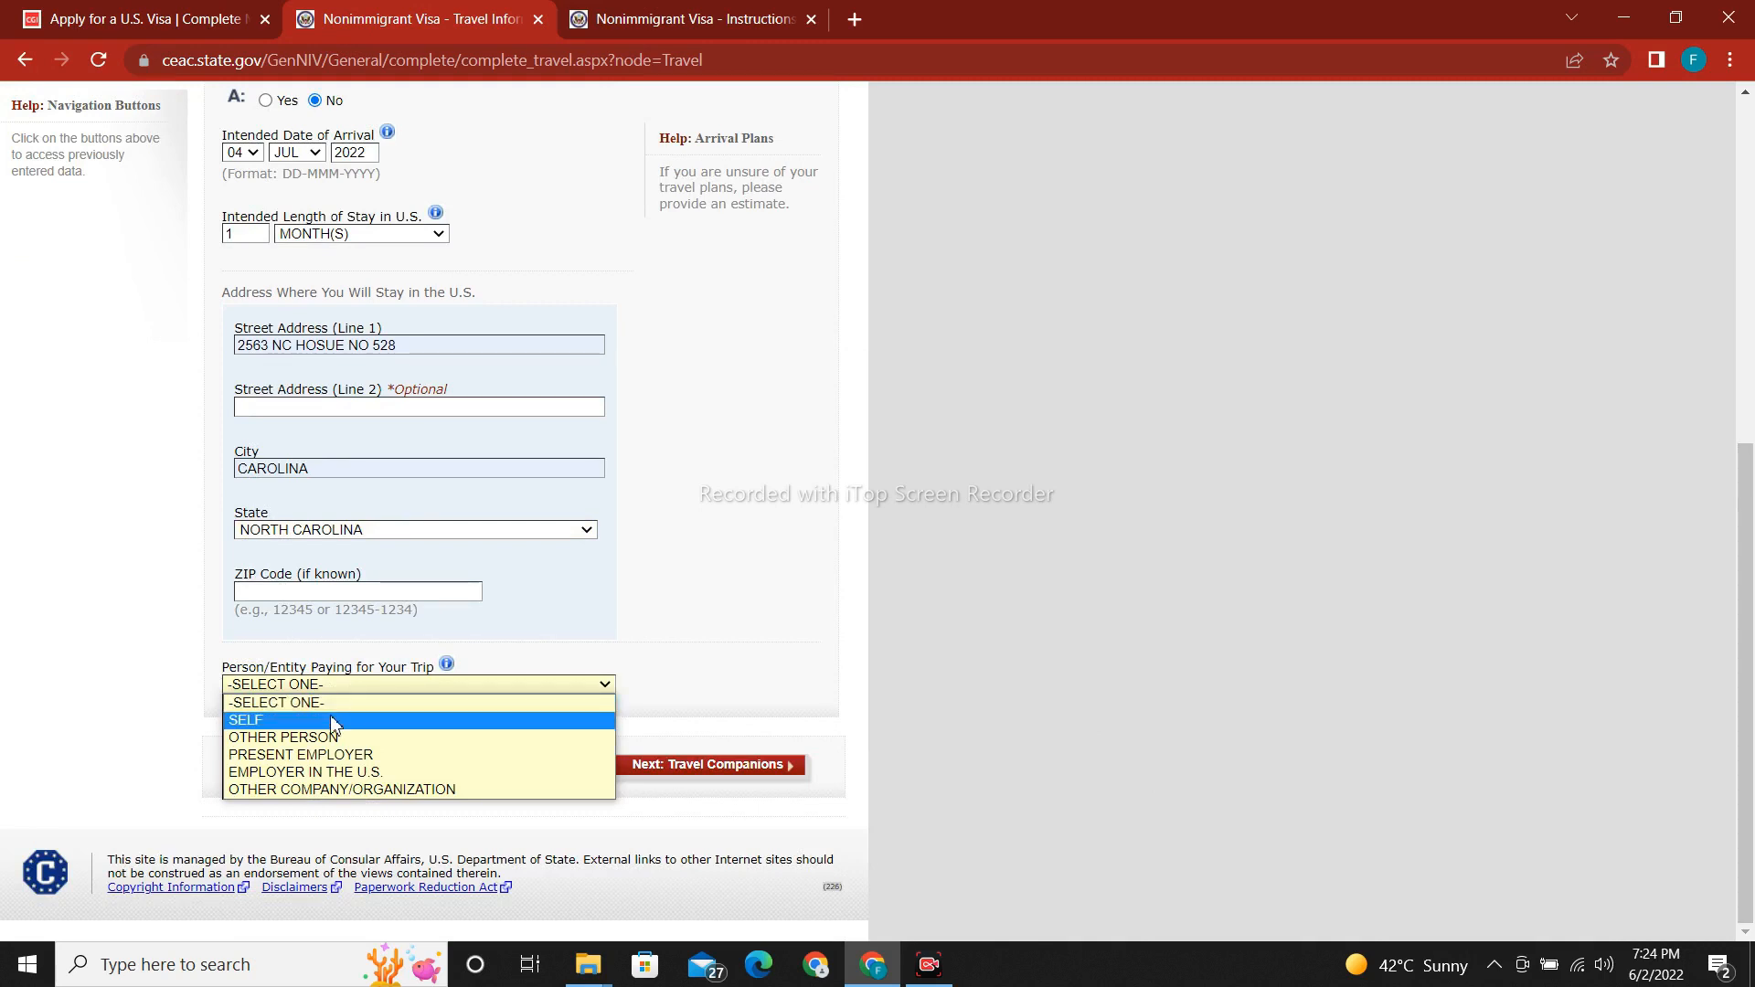
pyautogui.click(332, 722)
pyautogui.click(544, 773)
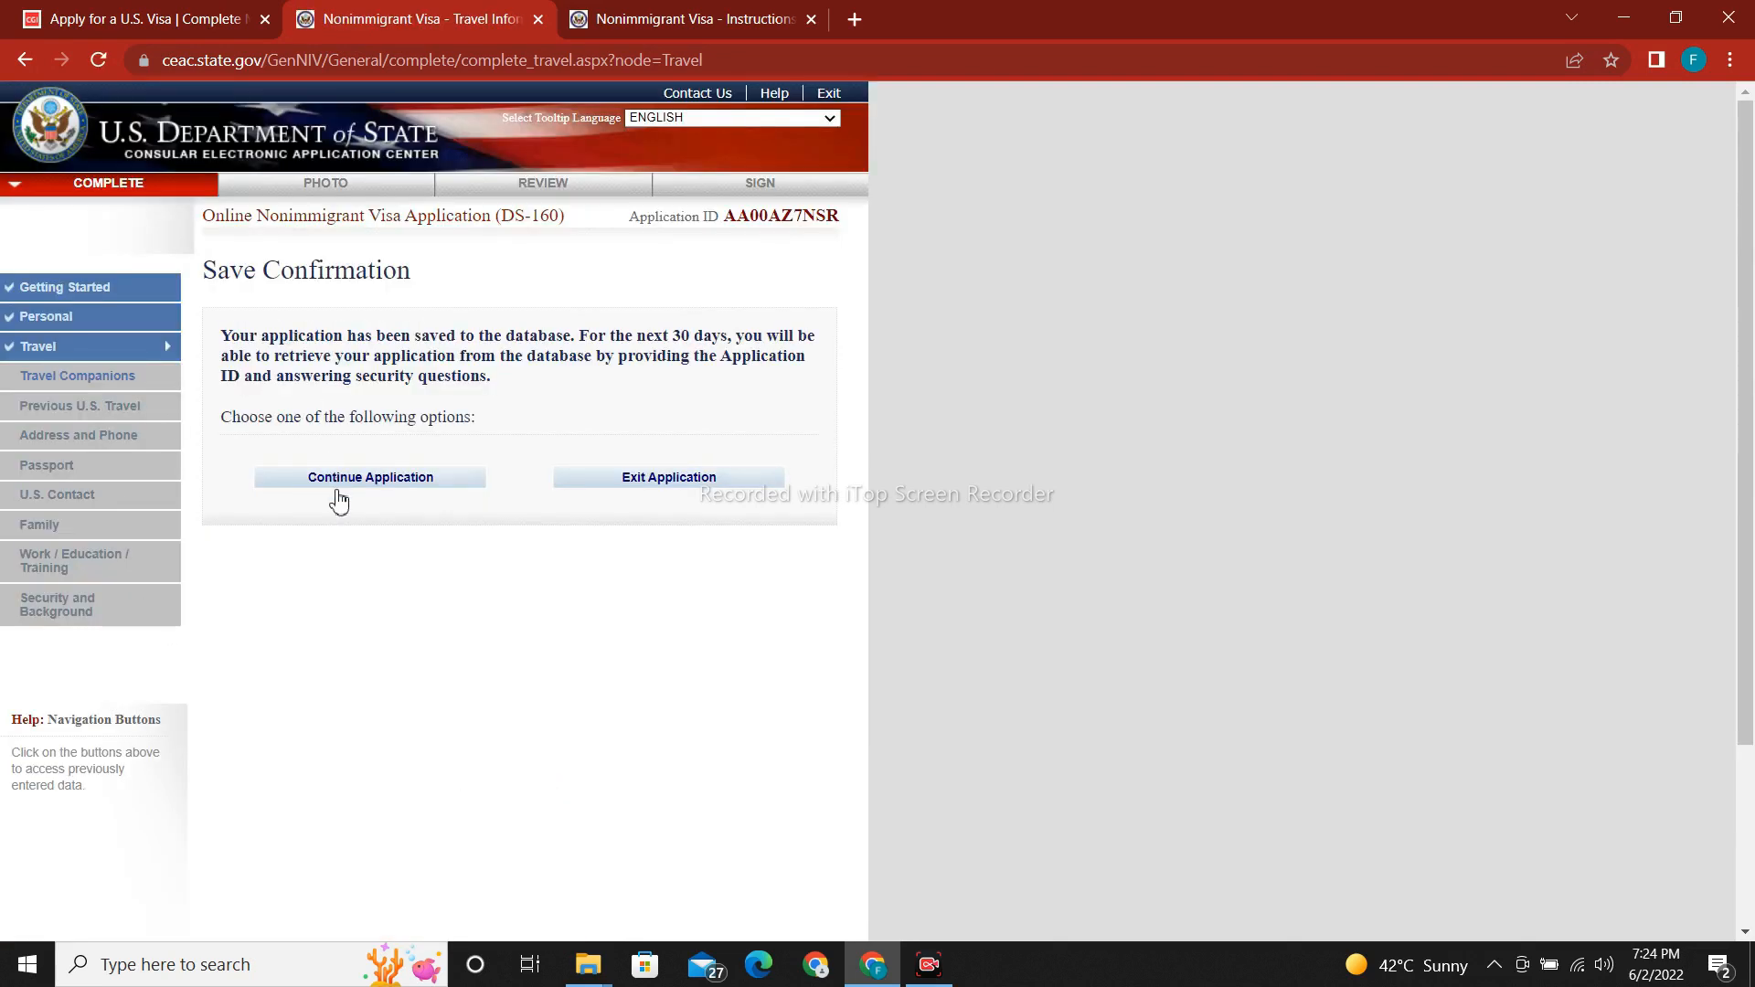
# Continue the application on to the Travel Companions page.
pyautogui.click(335, 486)
pyautogui.scroll(-7, 1285, 232)
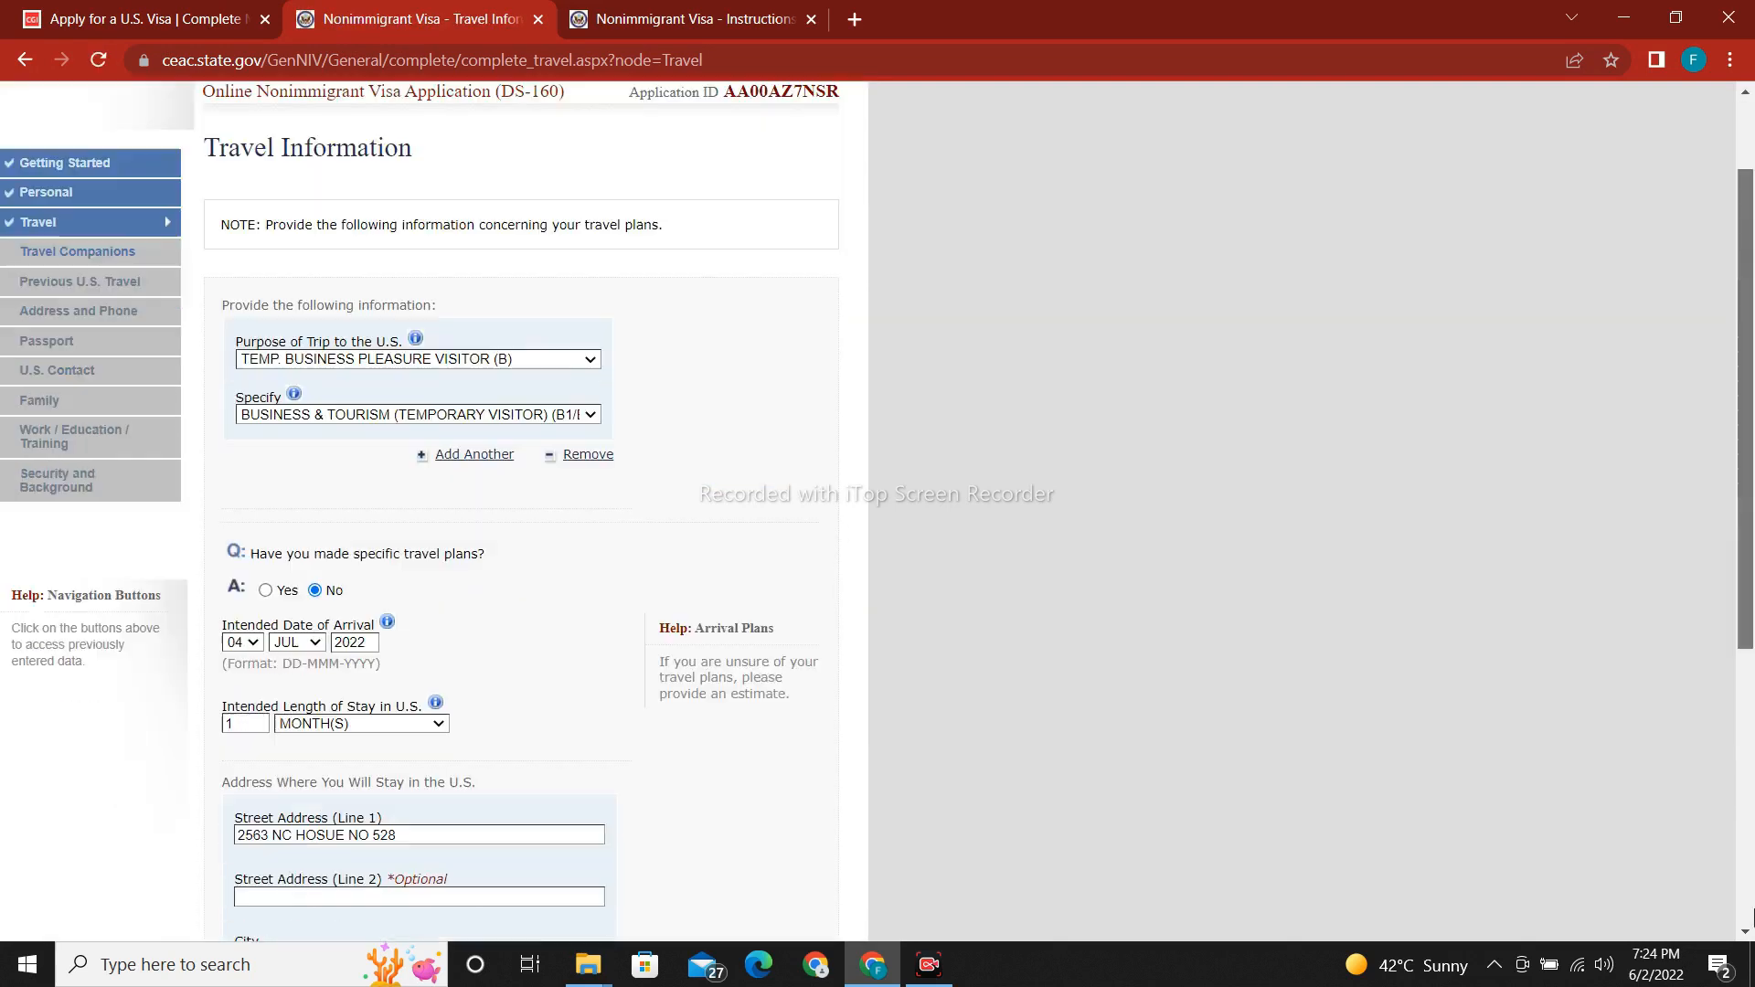
pyautogui.click(725, 778)
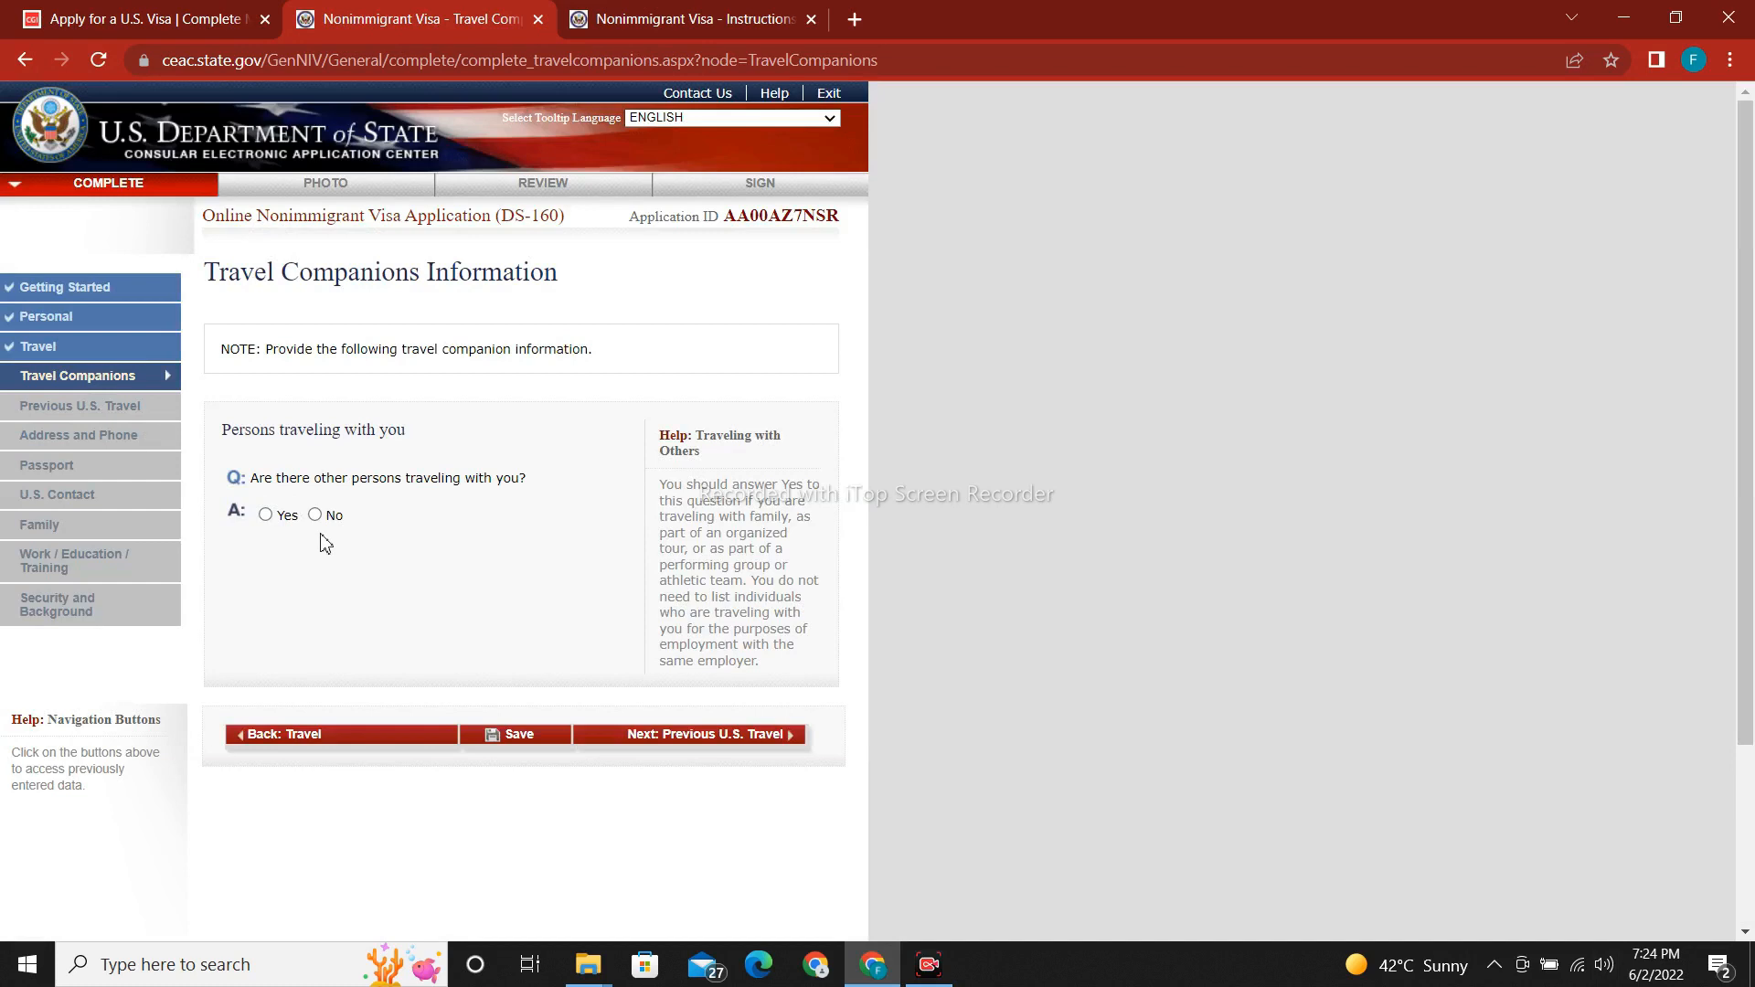
# Answer No to other persons traveling with you, save, and continue the application.
pyautogui.click(265, 514)
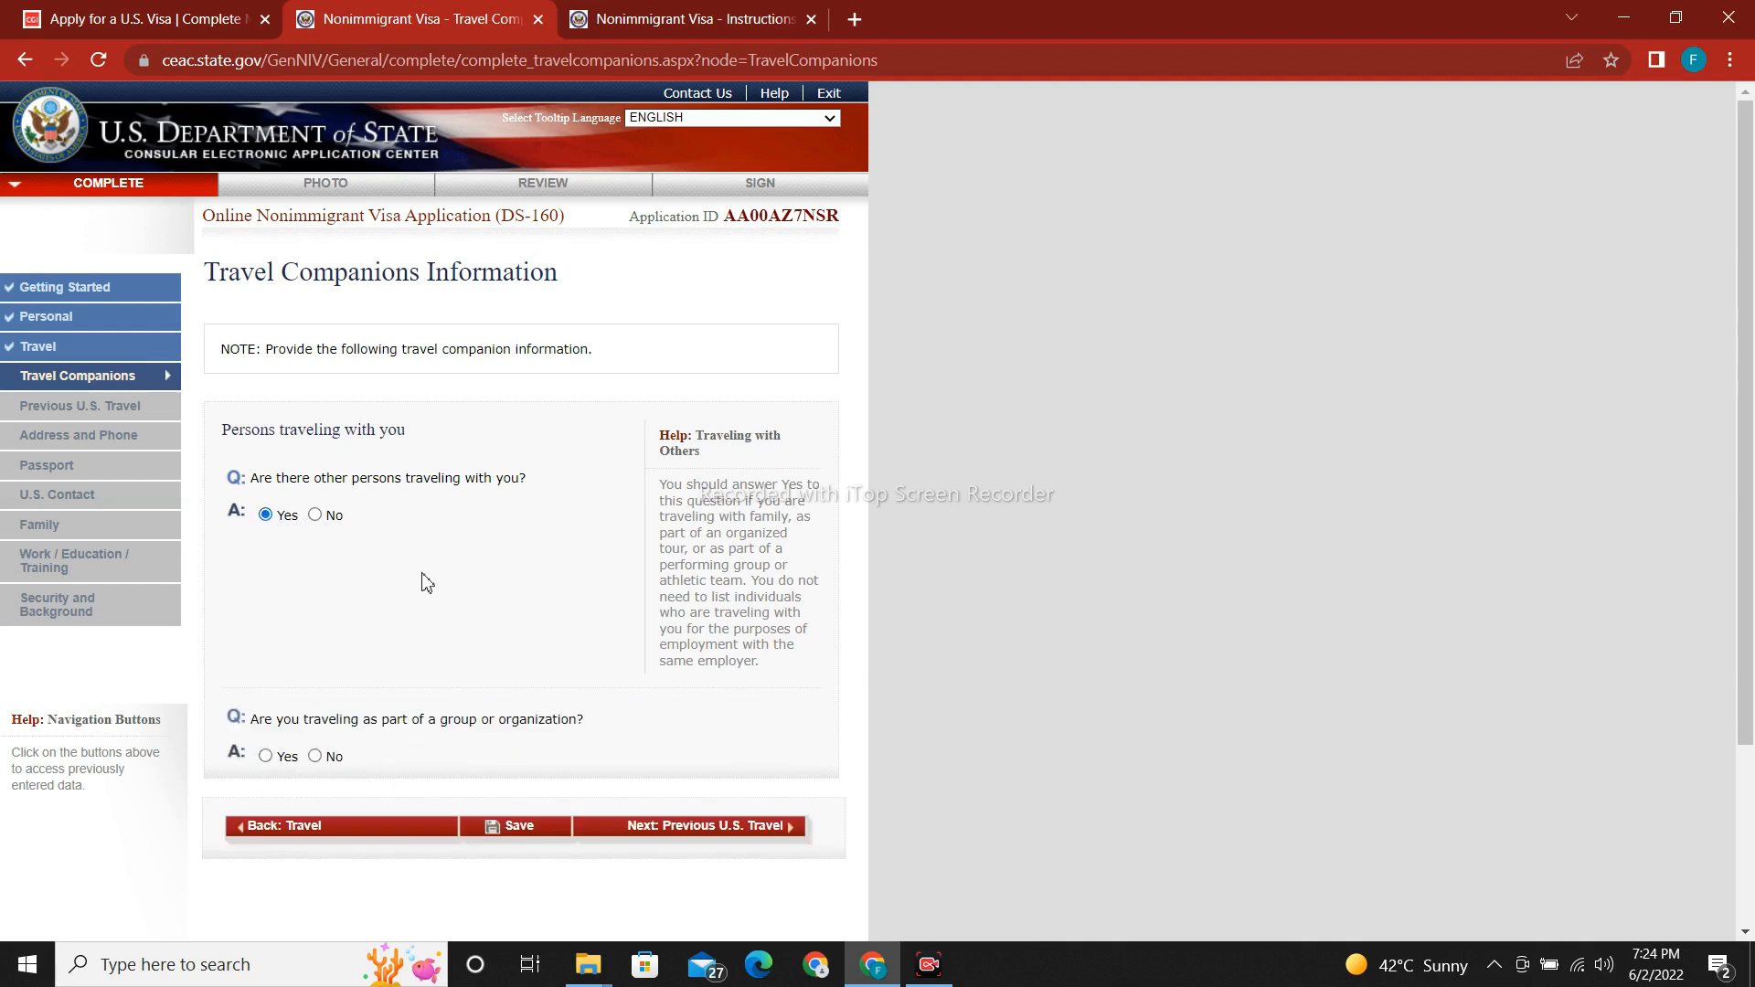
pyautogui.click(315, 516)
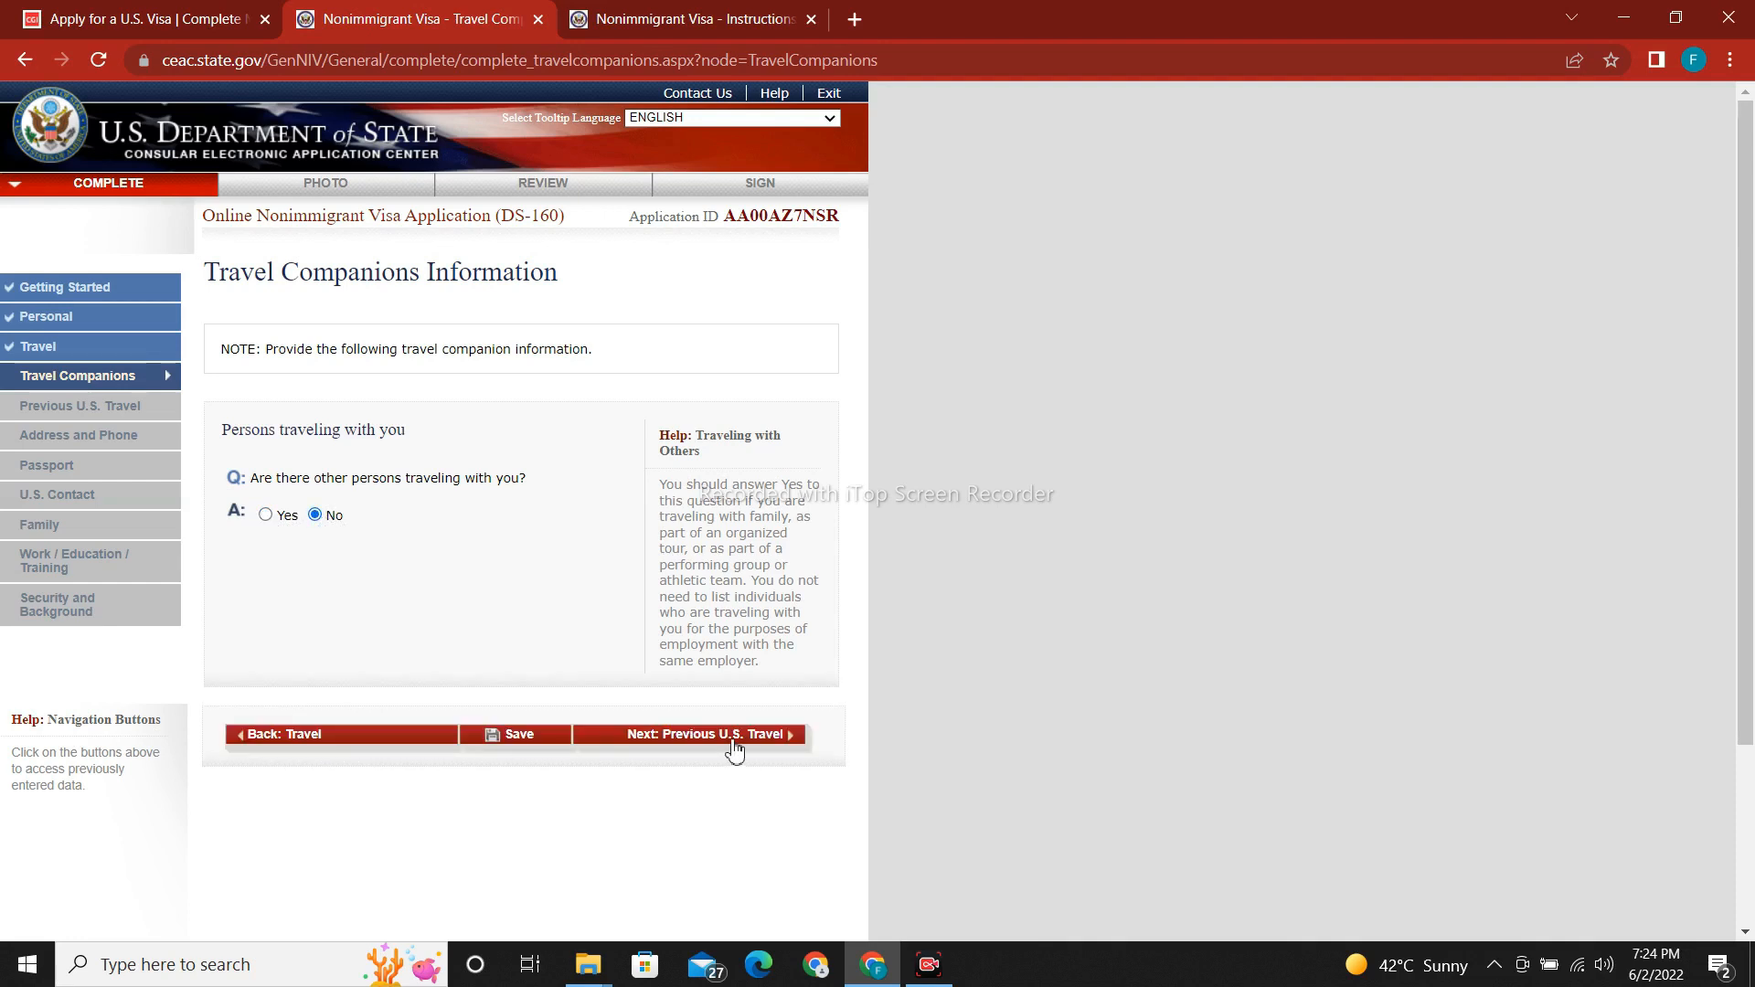
pyautogui.click(498, 749)
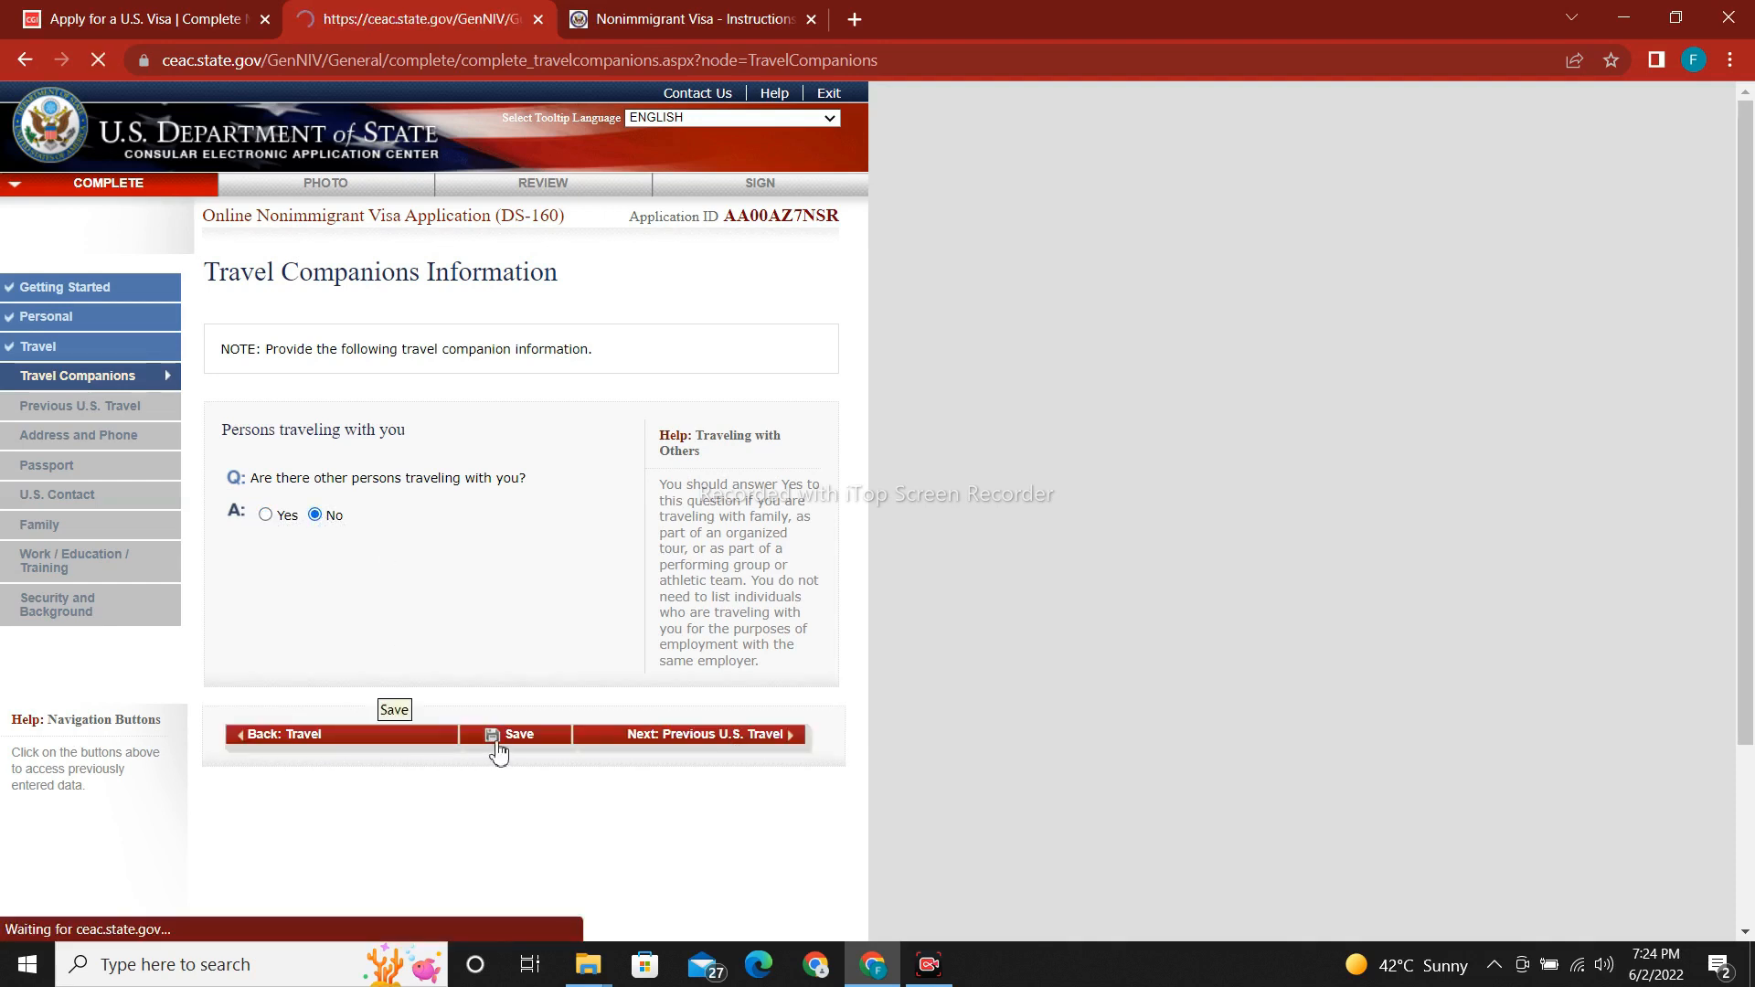
pyautogui.click(382, 485)
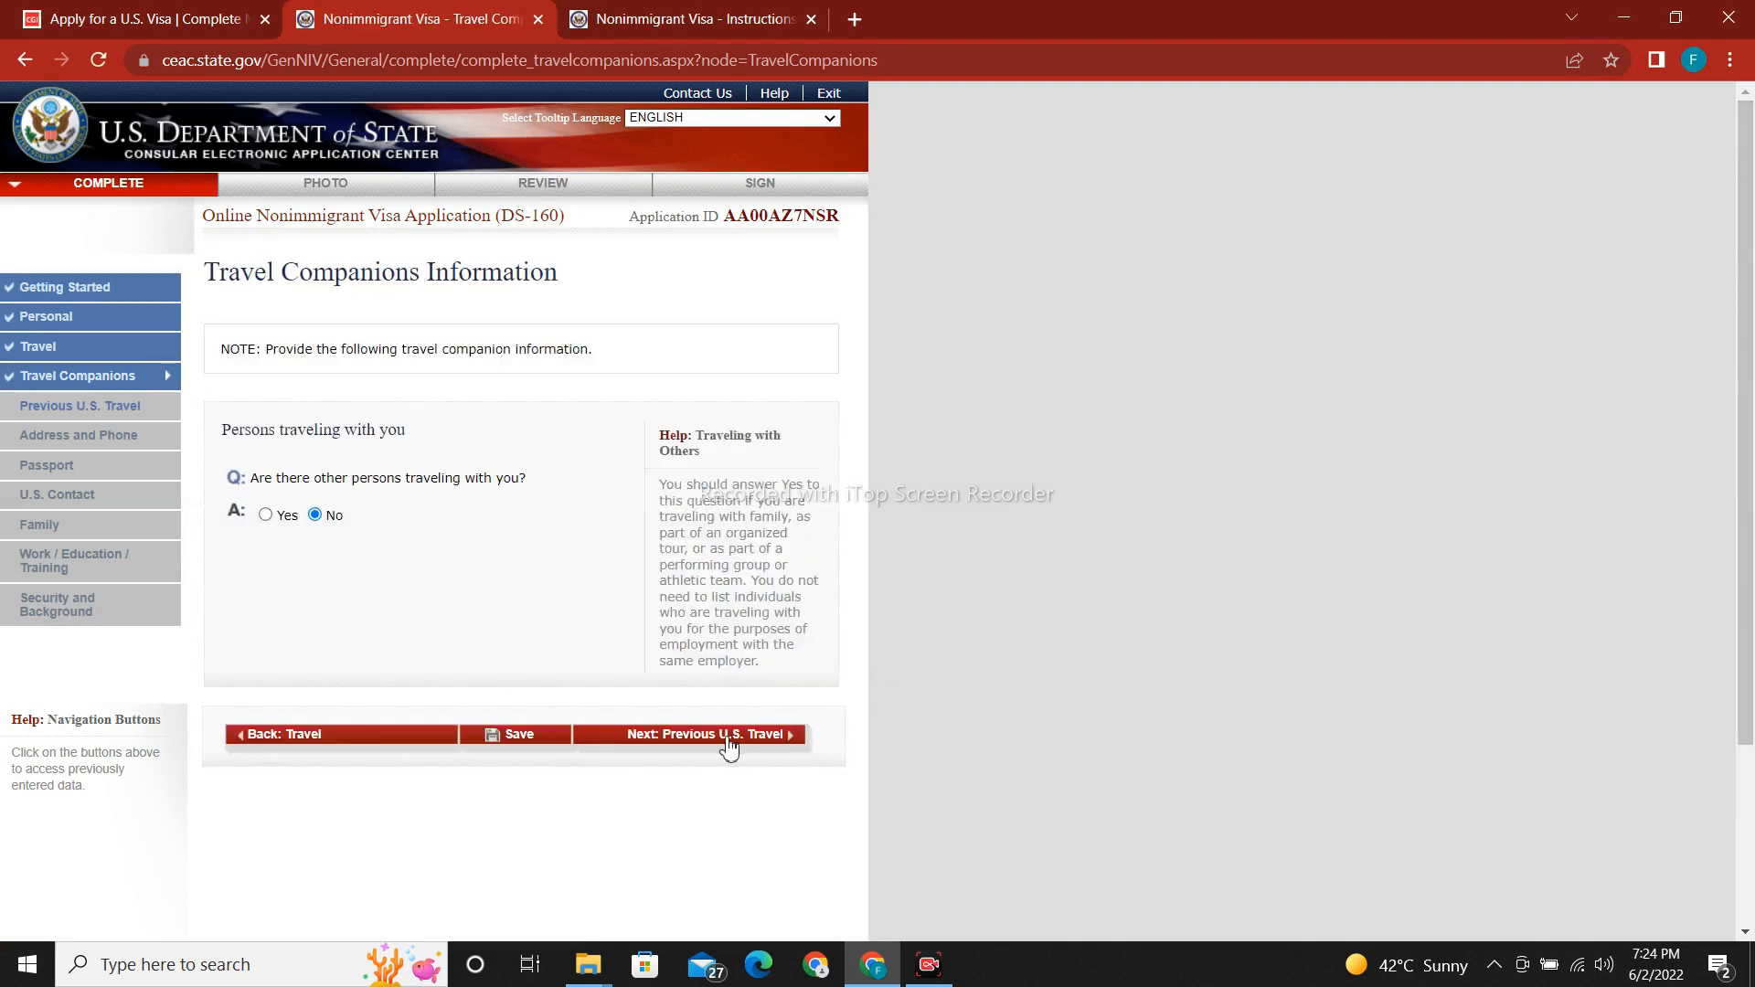
# On the Previous U.S. Travel page, leave all four questions at No and save.
pyautogui.click(729, 742)
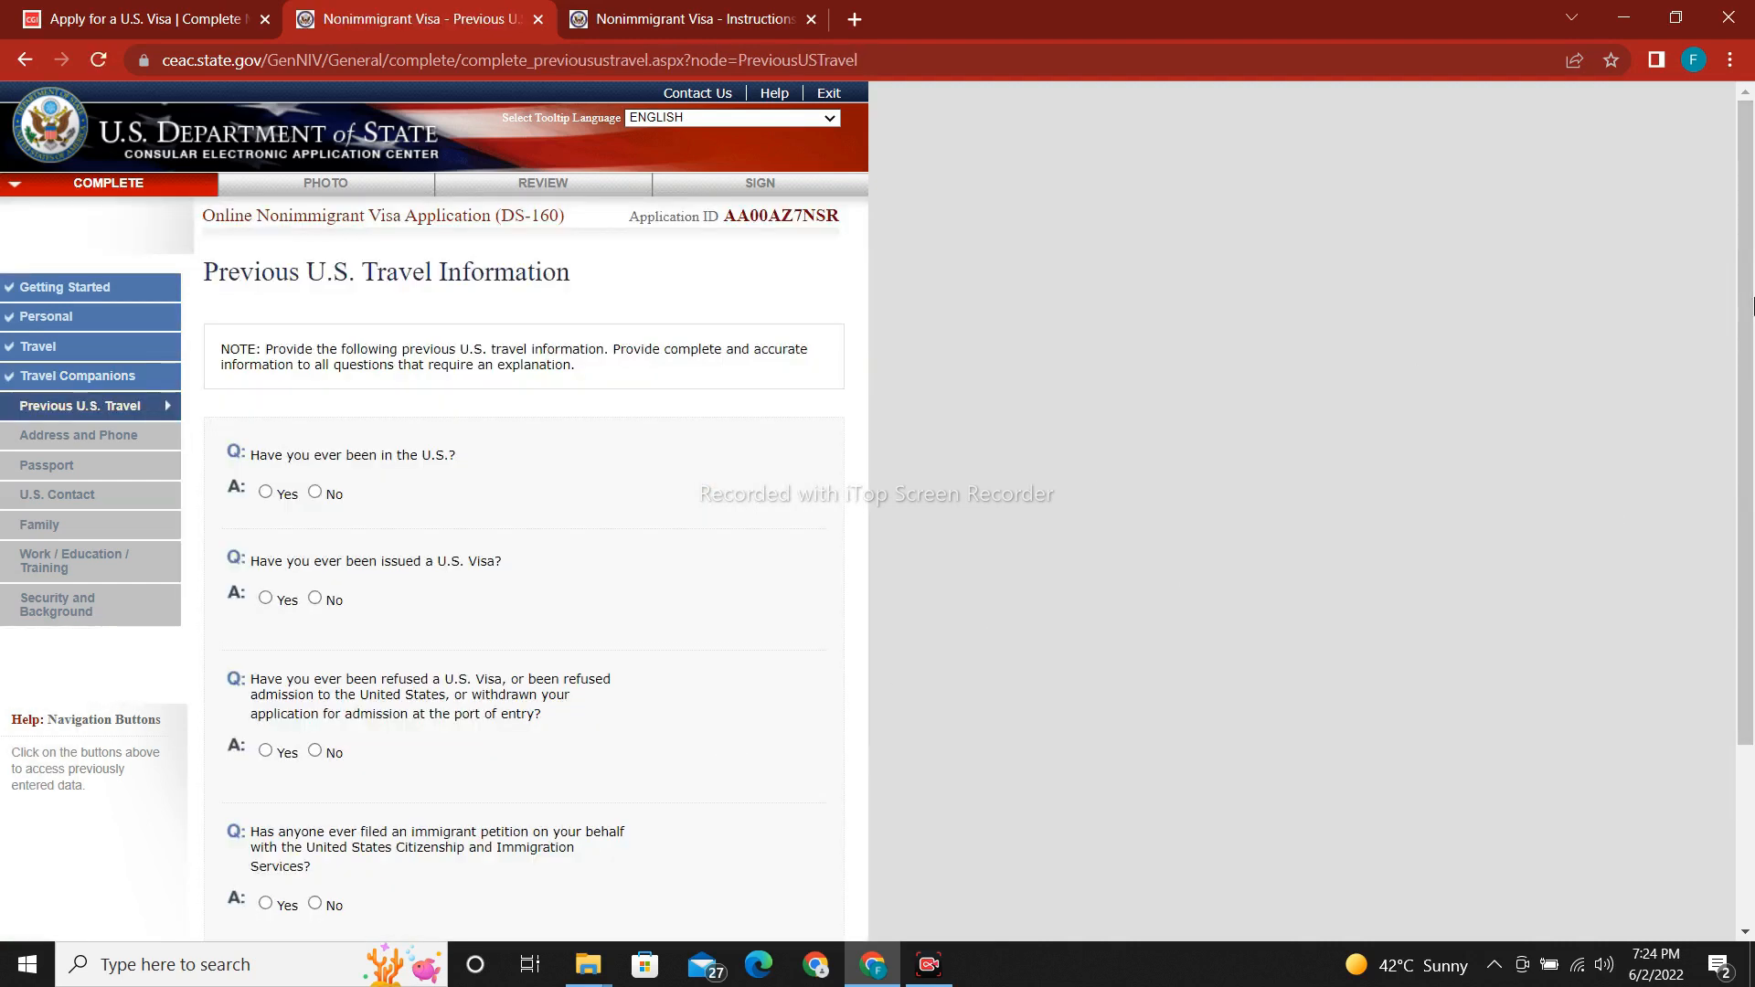
pyautogui.scroll(-2, 1751, 356)
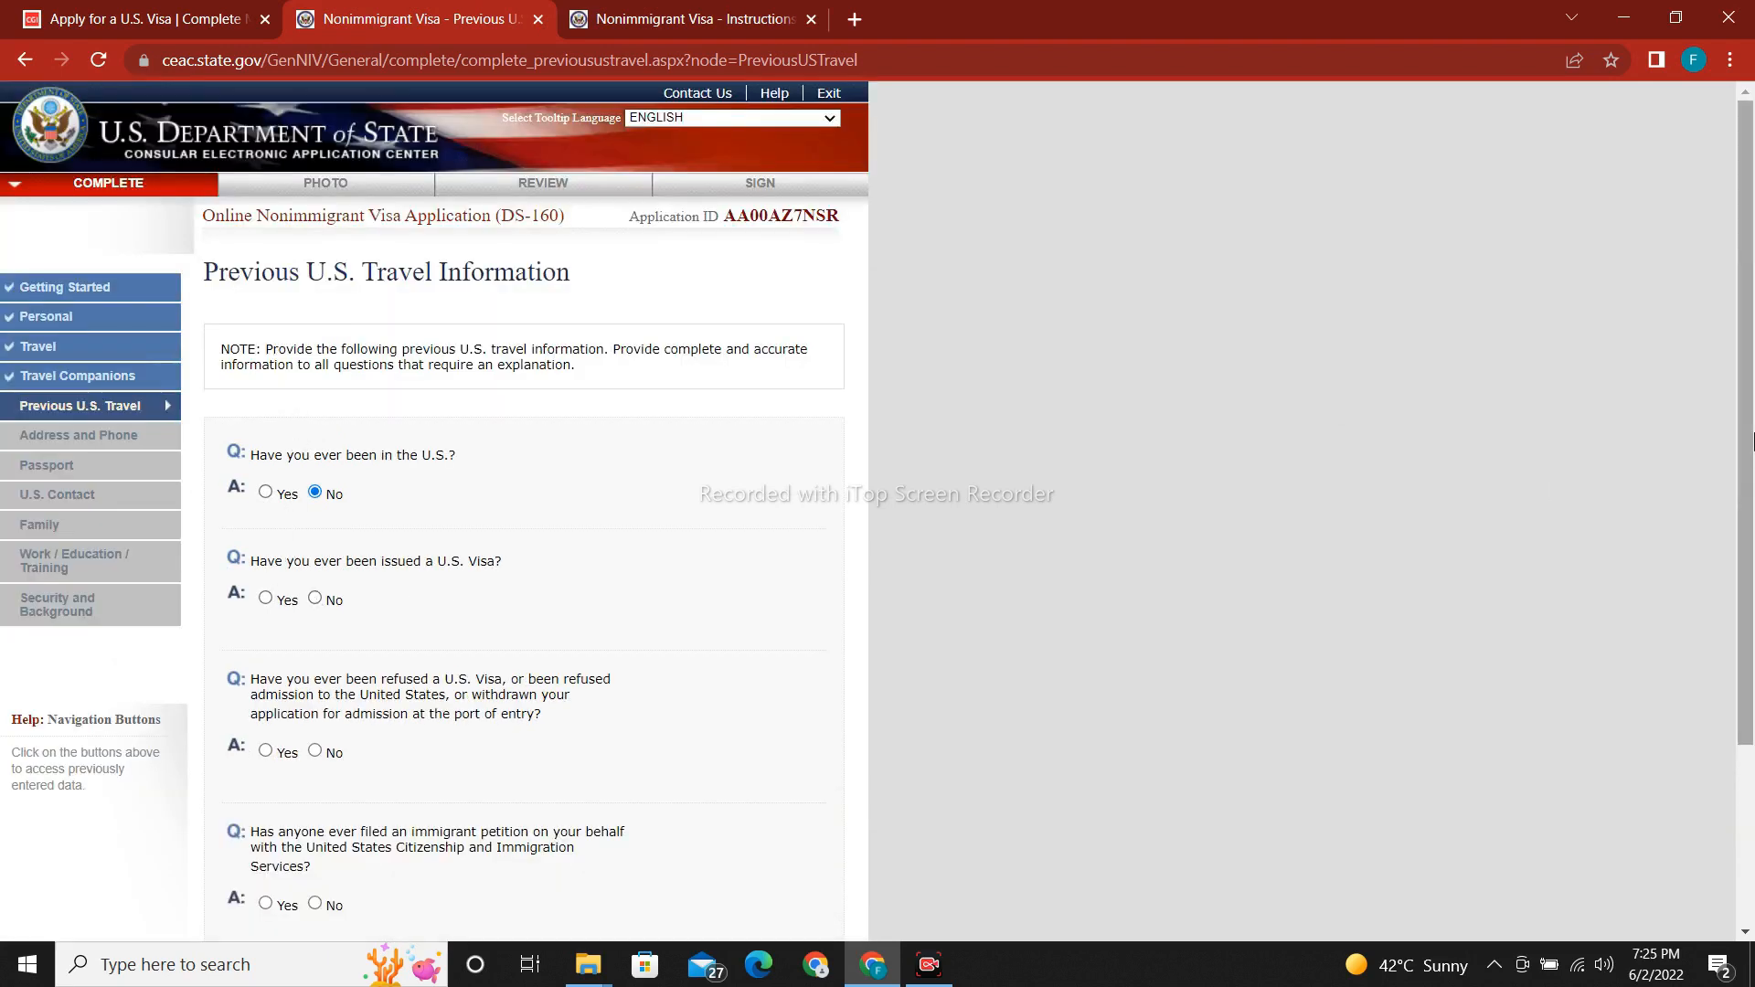
pyautogui.scroll(-3, 227, 350)
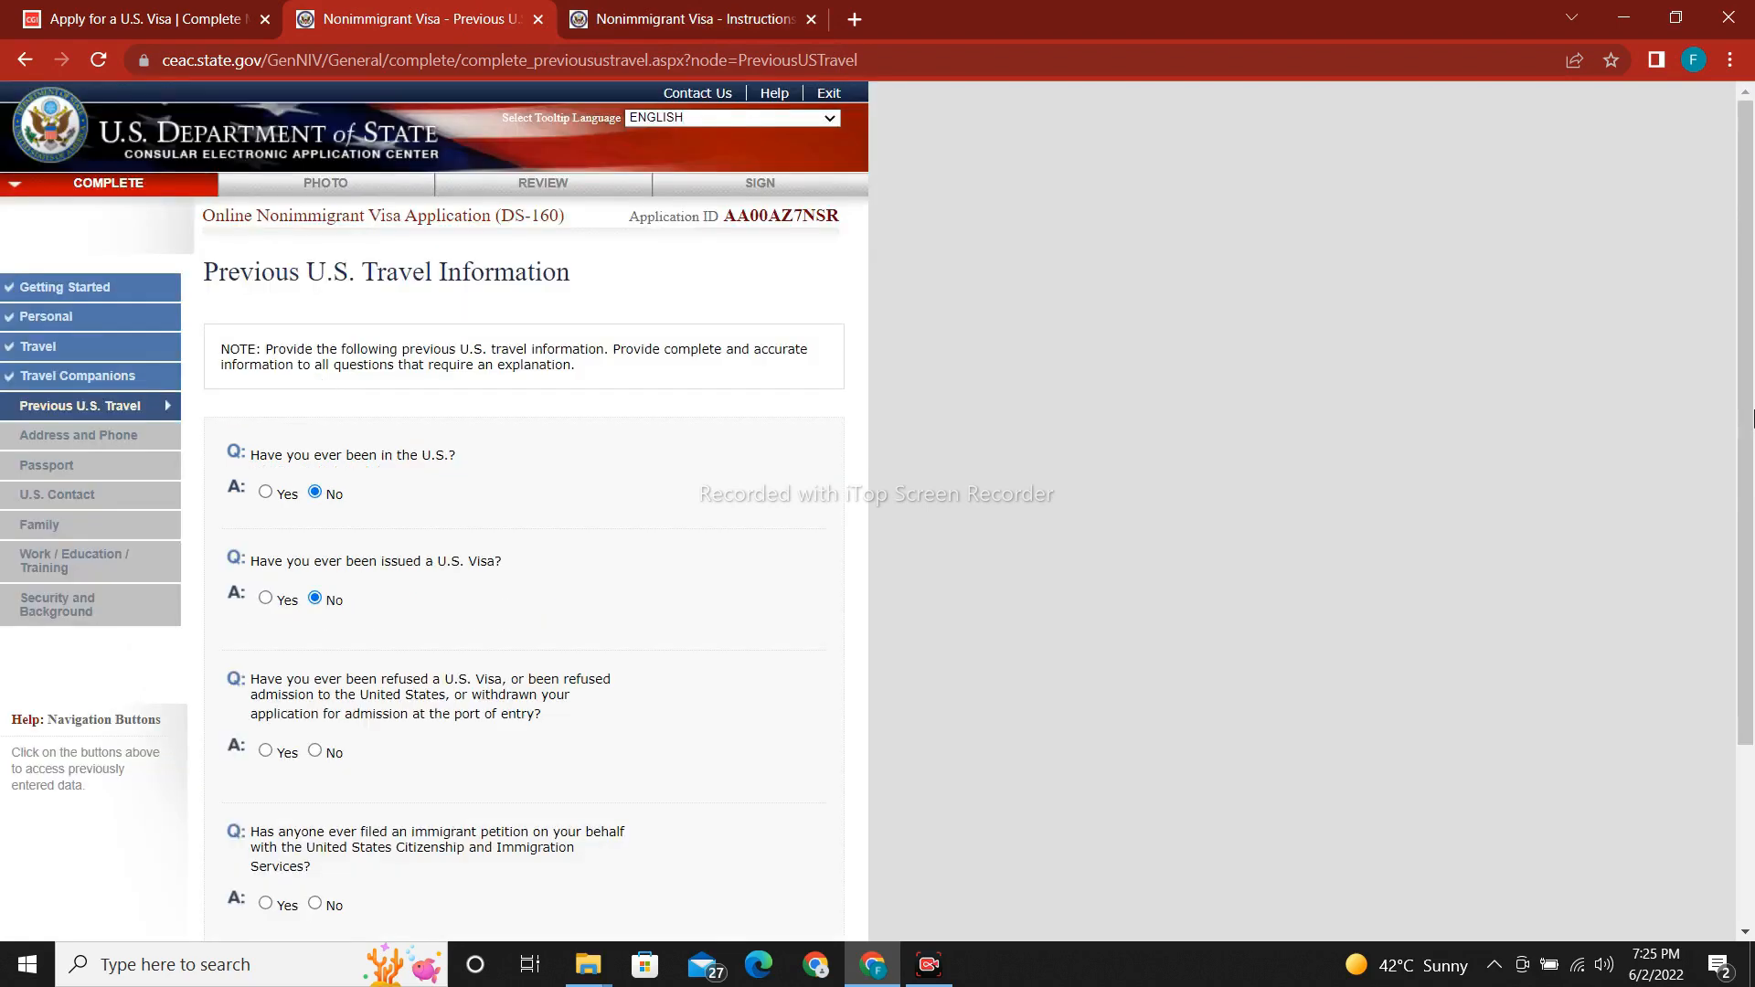
pyautogui.scroll(-3, 694, 650)
pyautogui.moveTo(1747, 526); pyautogui.dragTo(1750, 588)
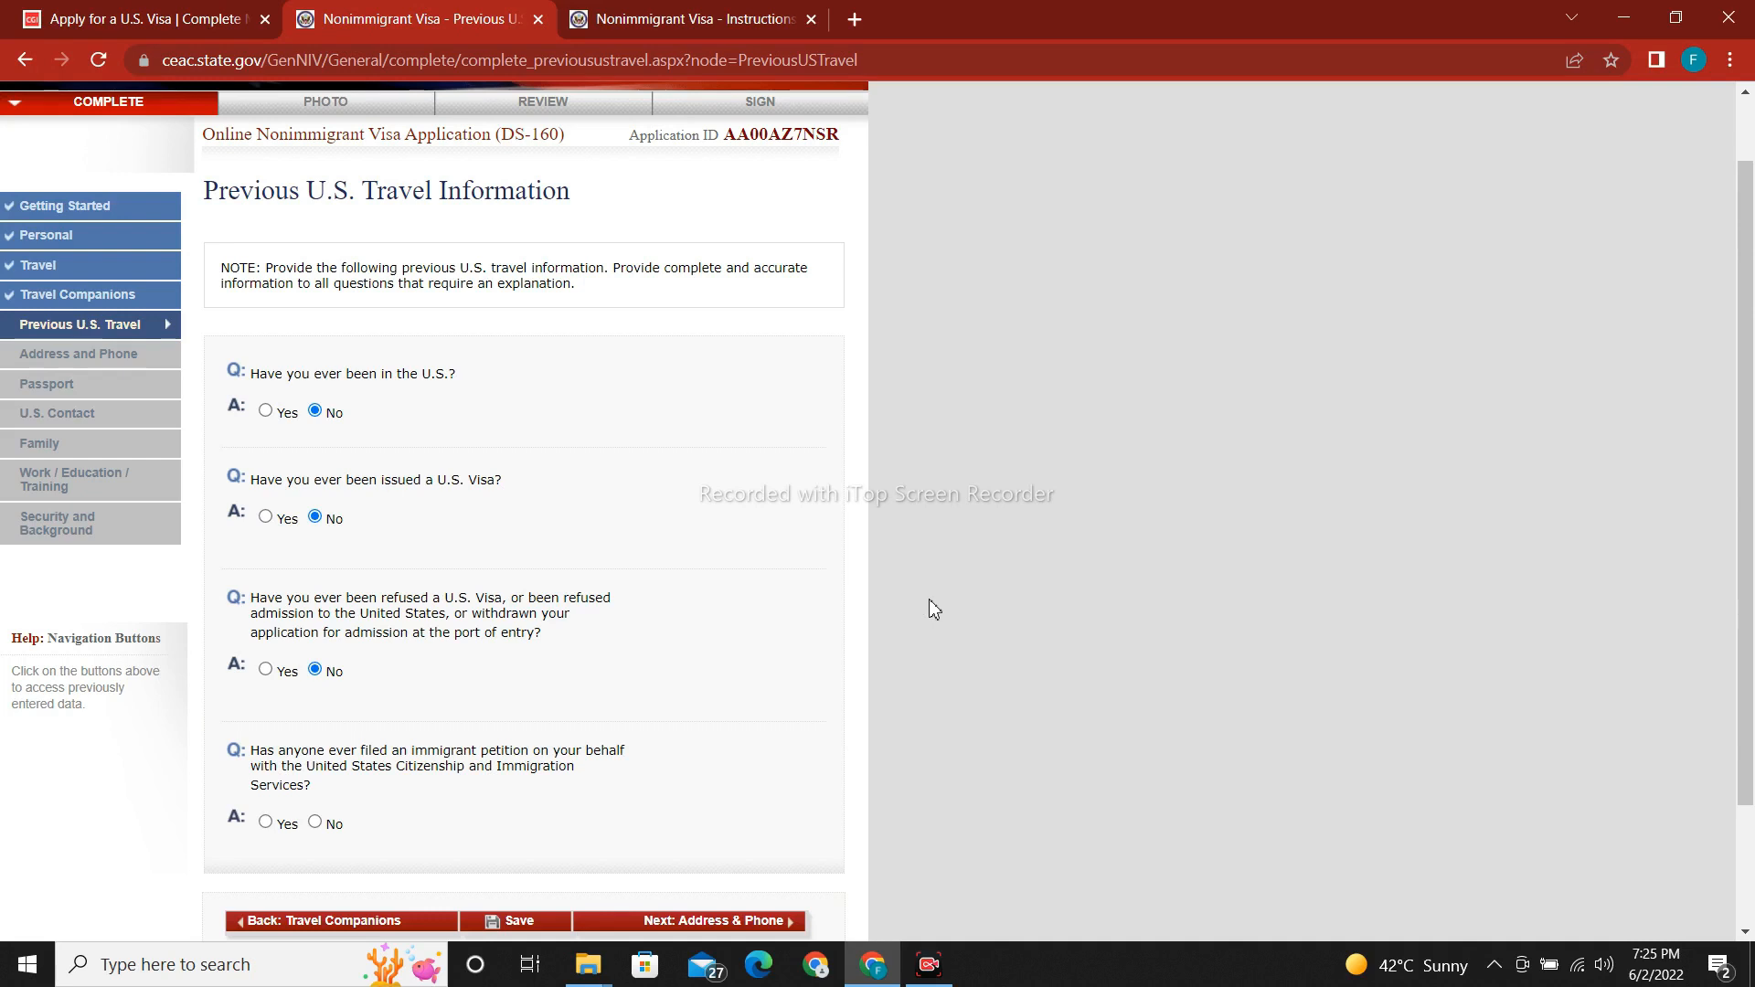
pyautogui.moveTo(1746, 393); pyautogui.dragTo(1746, 511)
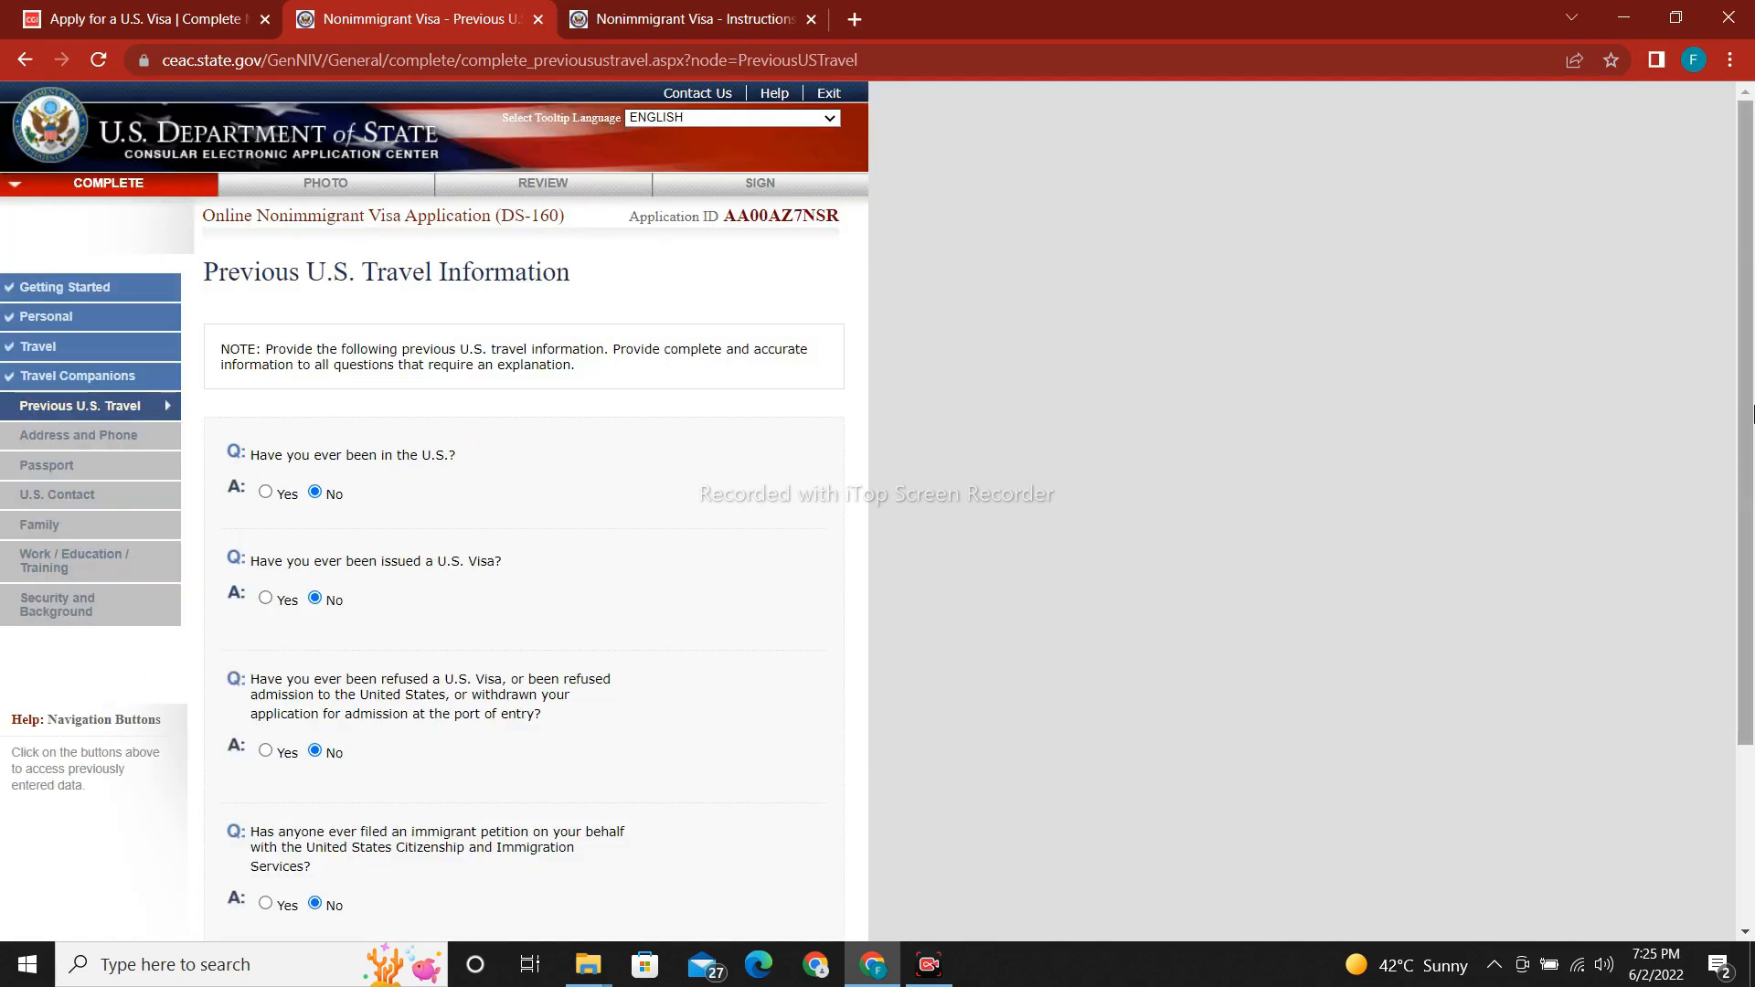
pyautogui.click(555, 767)
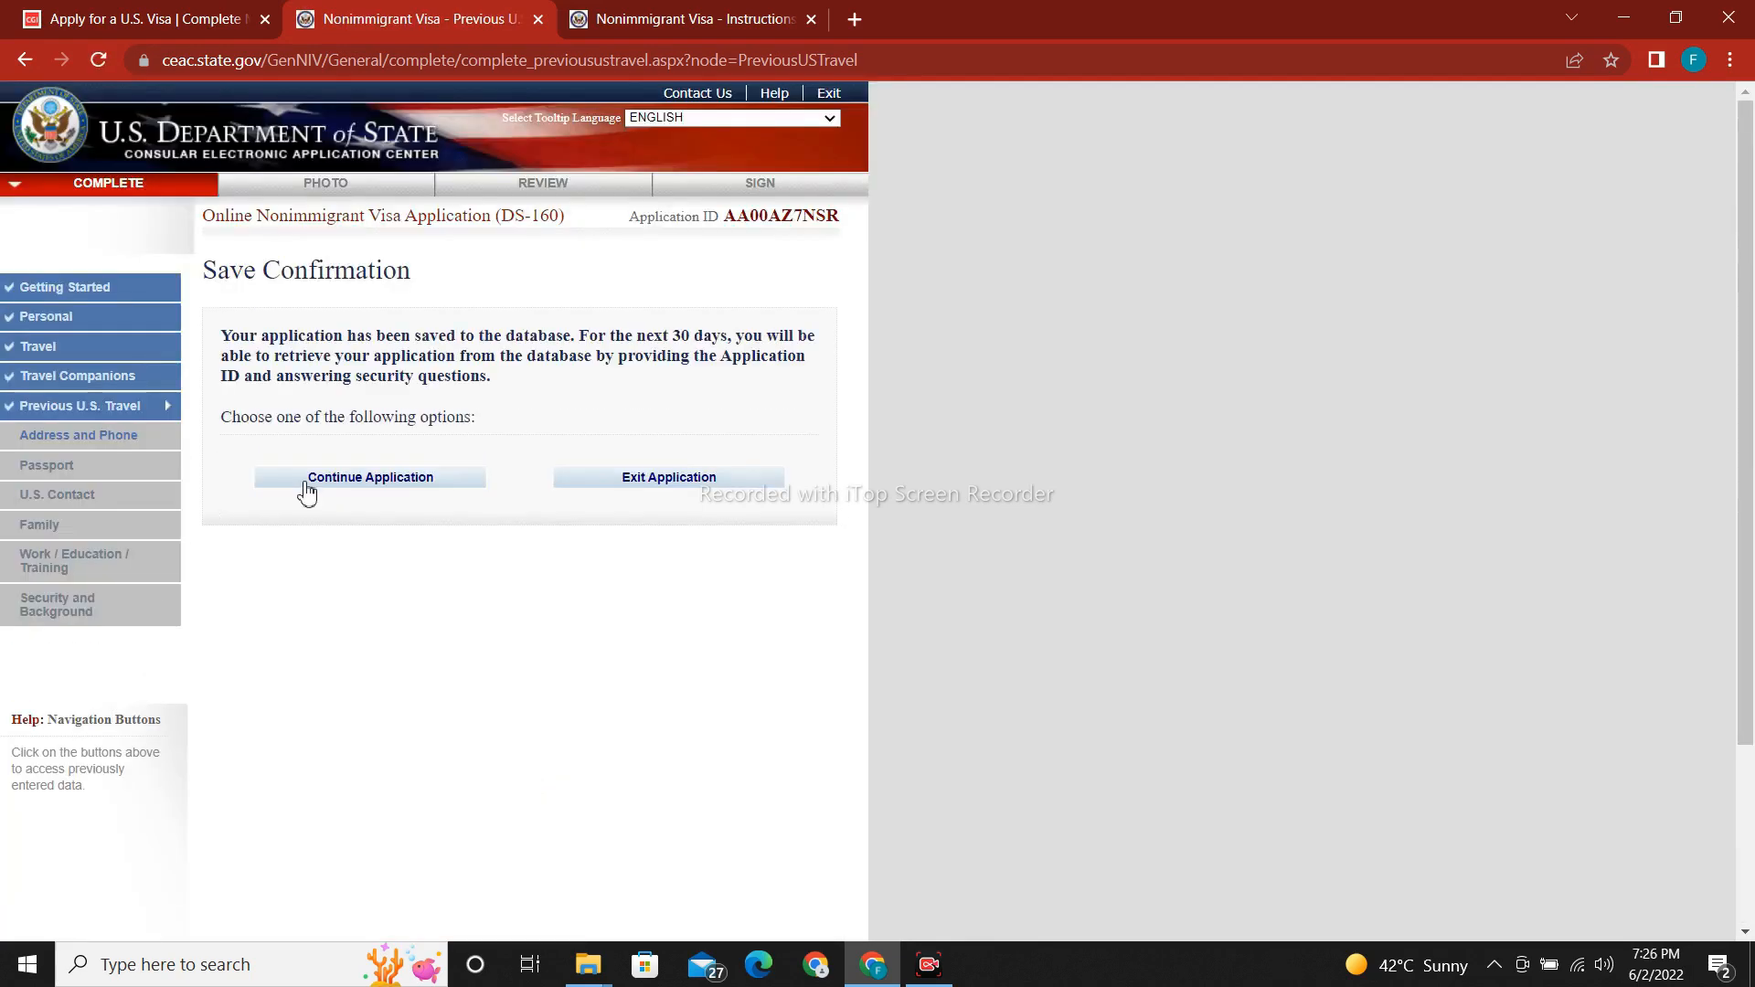
# Continue the application on to the Address and Phone page.
pyautogui.click(306, 492)
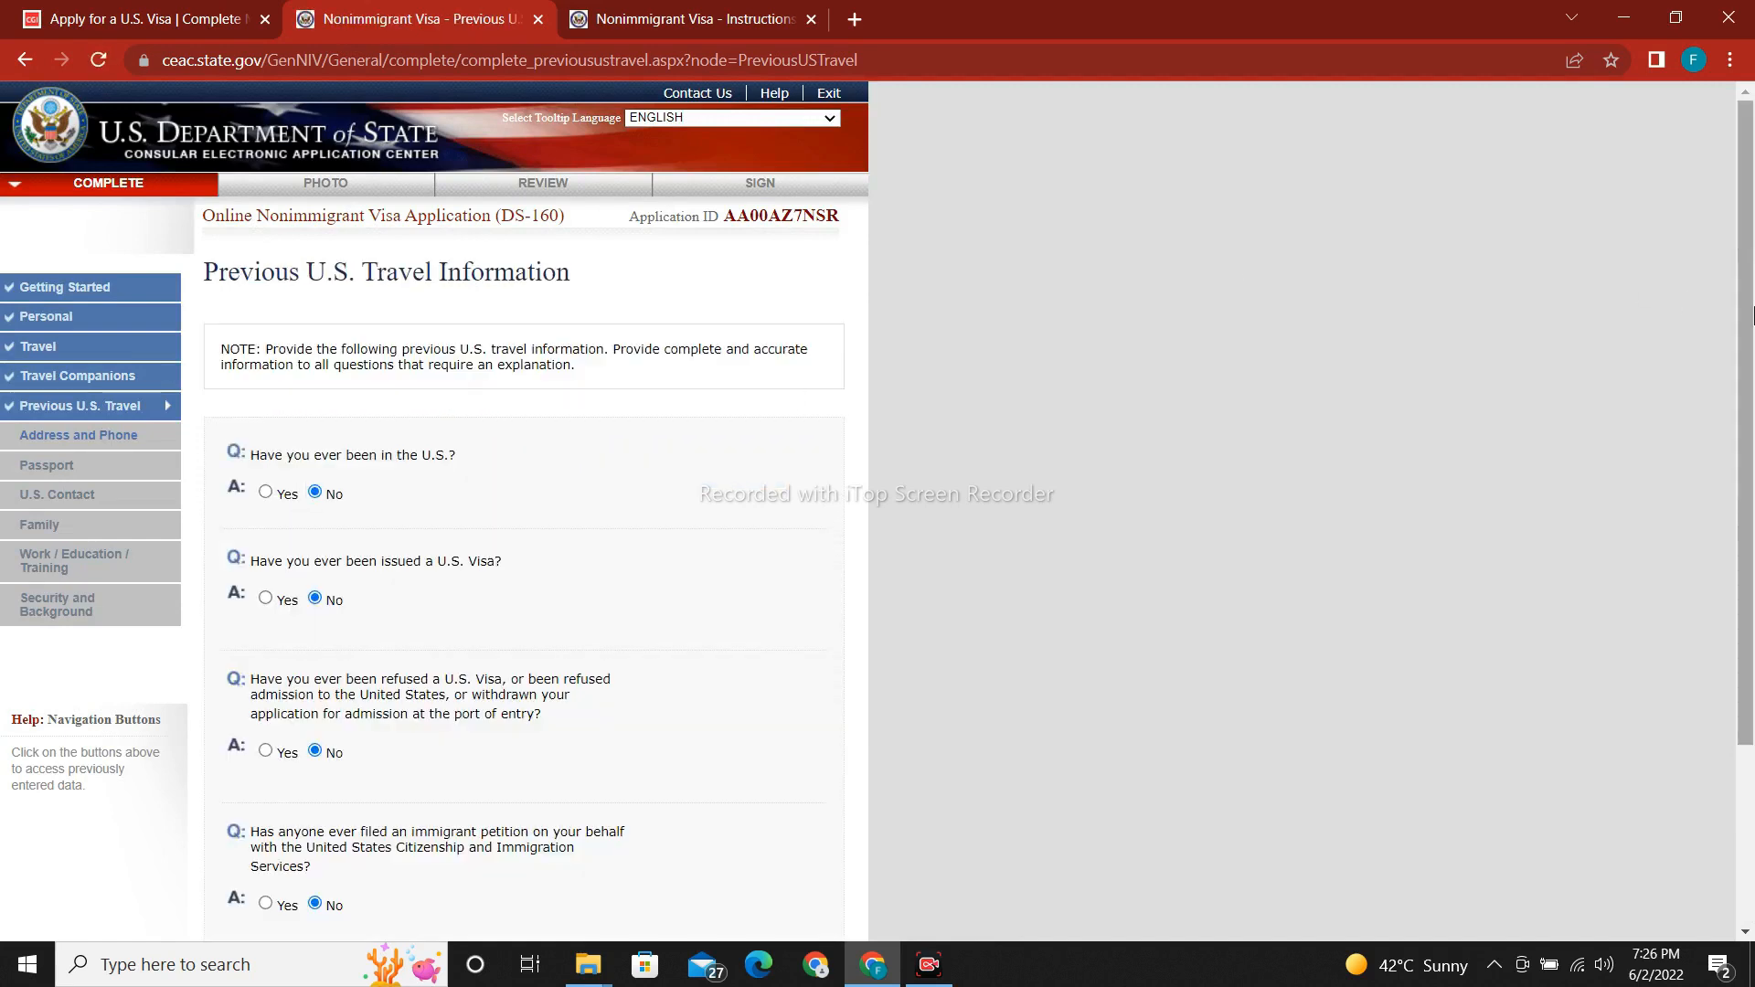
pyautogui.moveTo(1752, 315); pyautogui.dragTo(1752, 511)
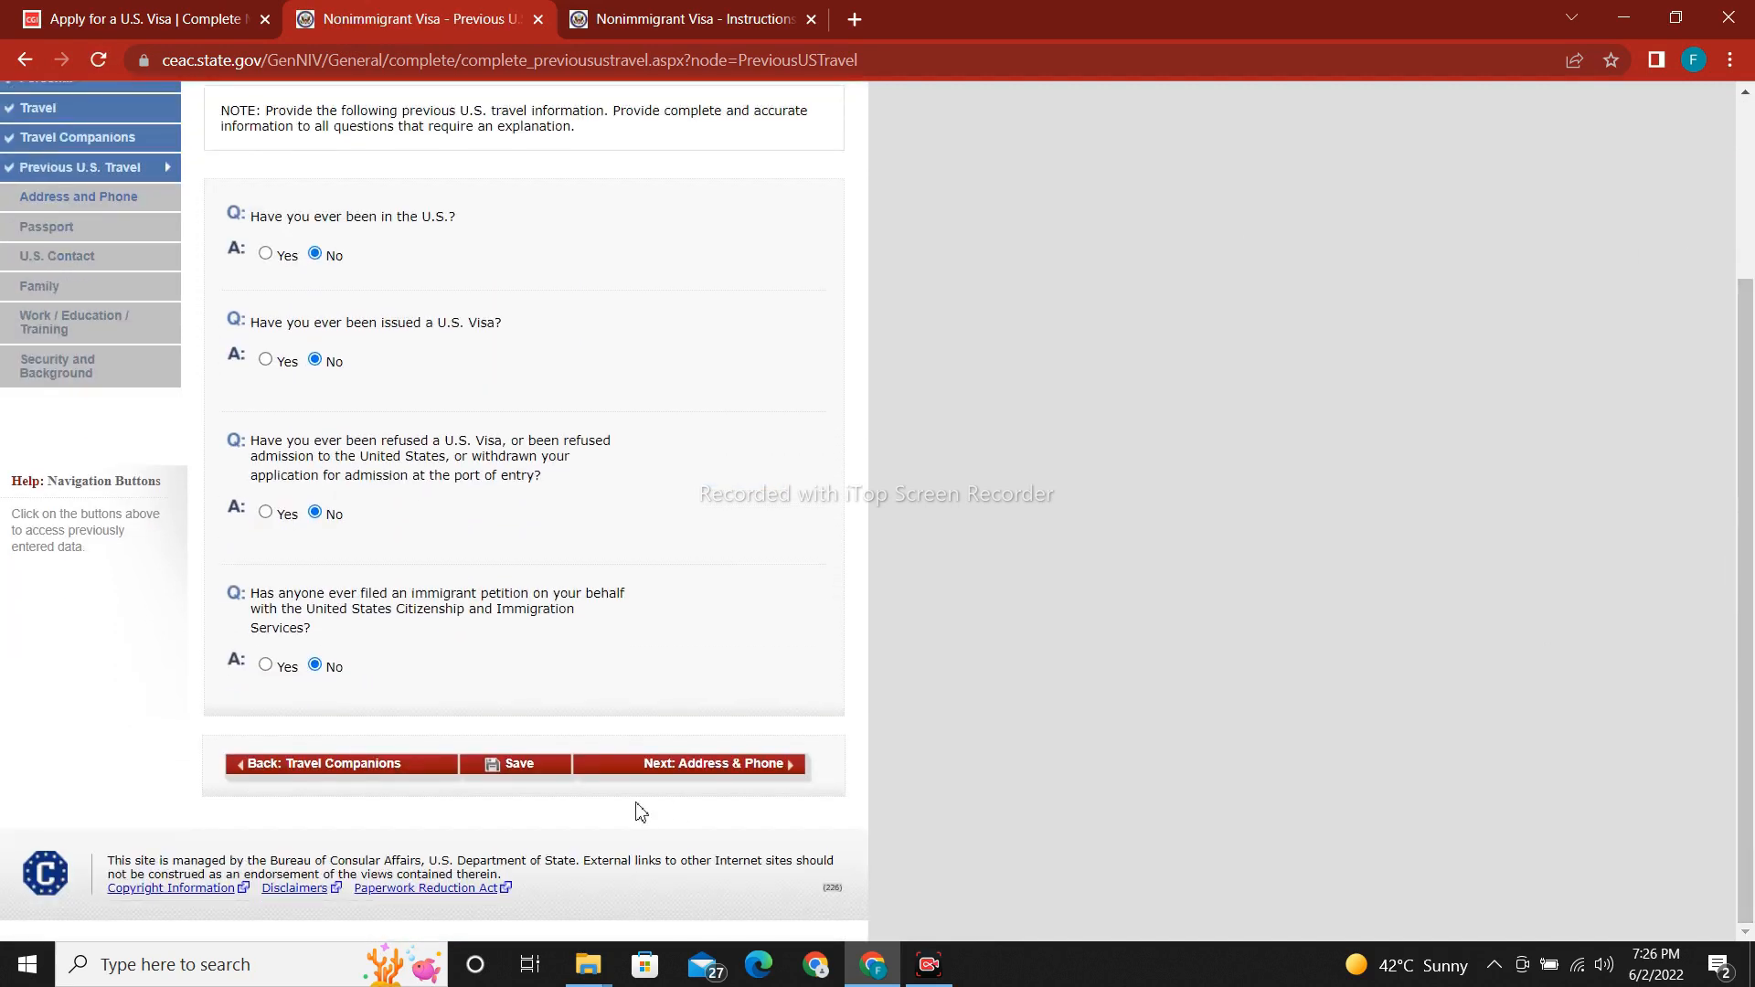
pyautogui.click(720, 774)
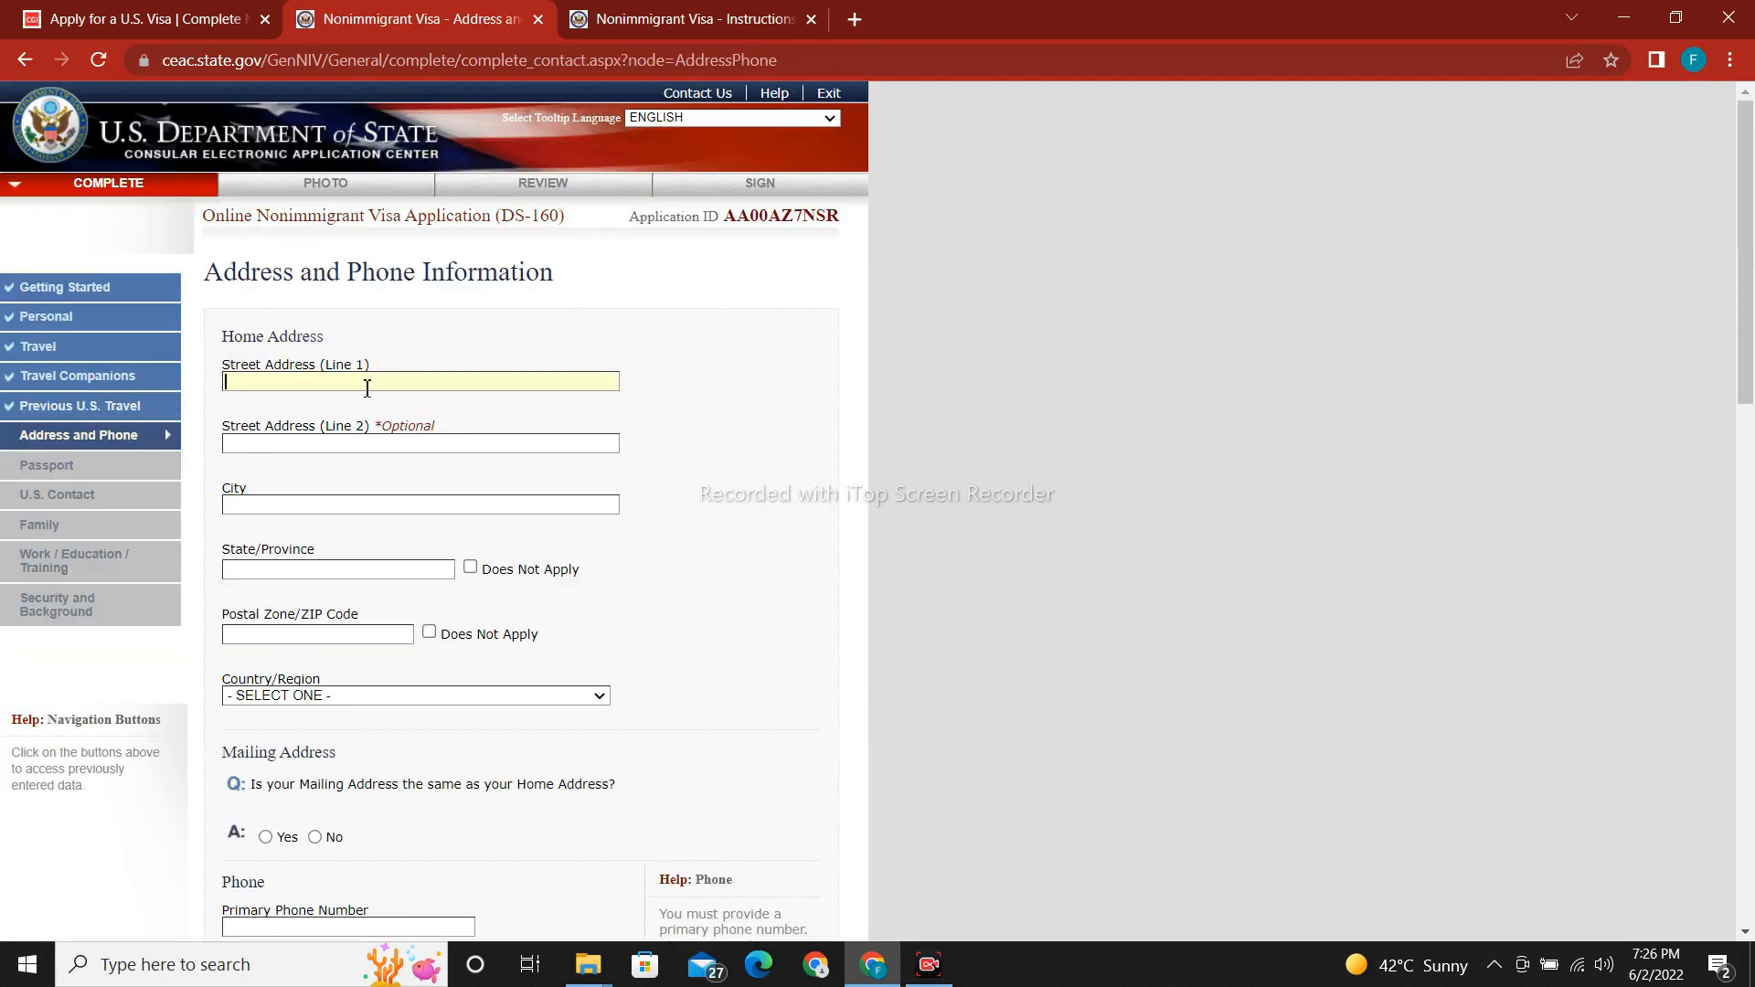
# Enter the home street and city LAHORE, mark ZIP as Does Not Apply, and choose PAKISTAN.
pyautogui.moveTo(1753, 278); pyautogui.dragTo(1753, 340)
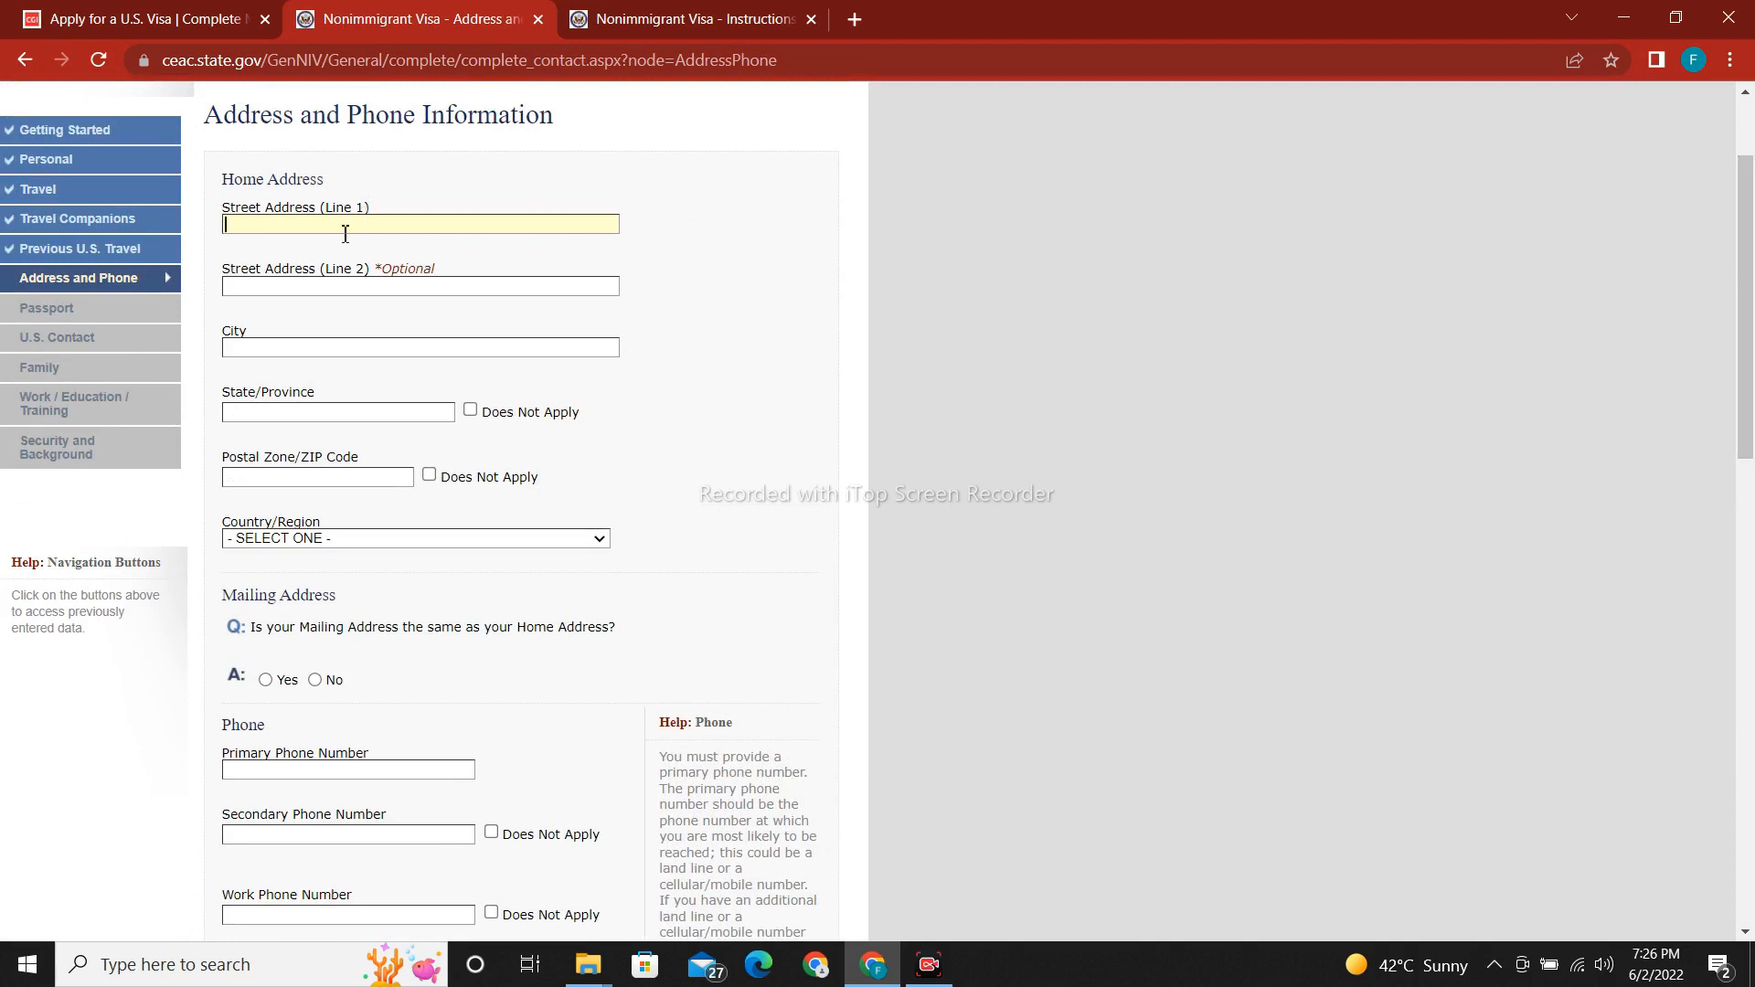
pyautogui.click(281, 348)
pyautogui.write('LAHORE')
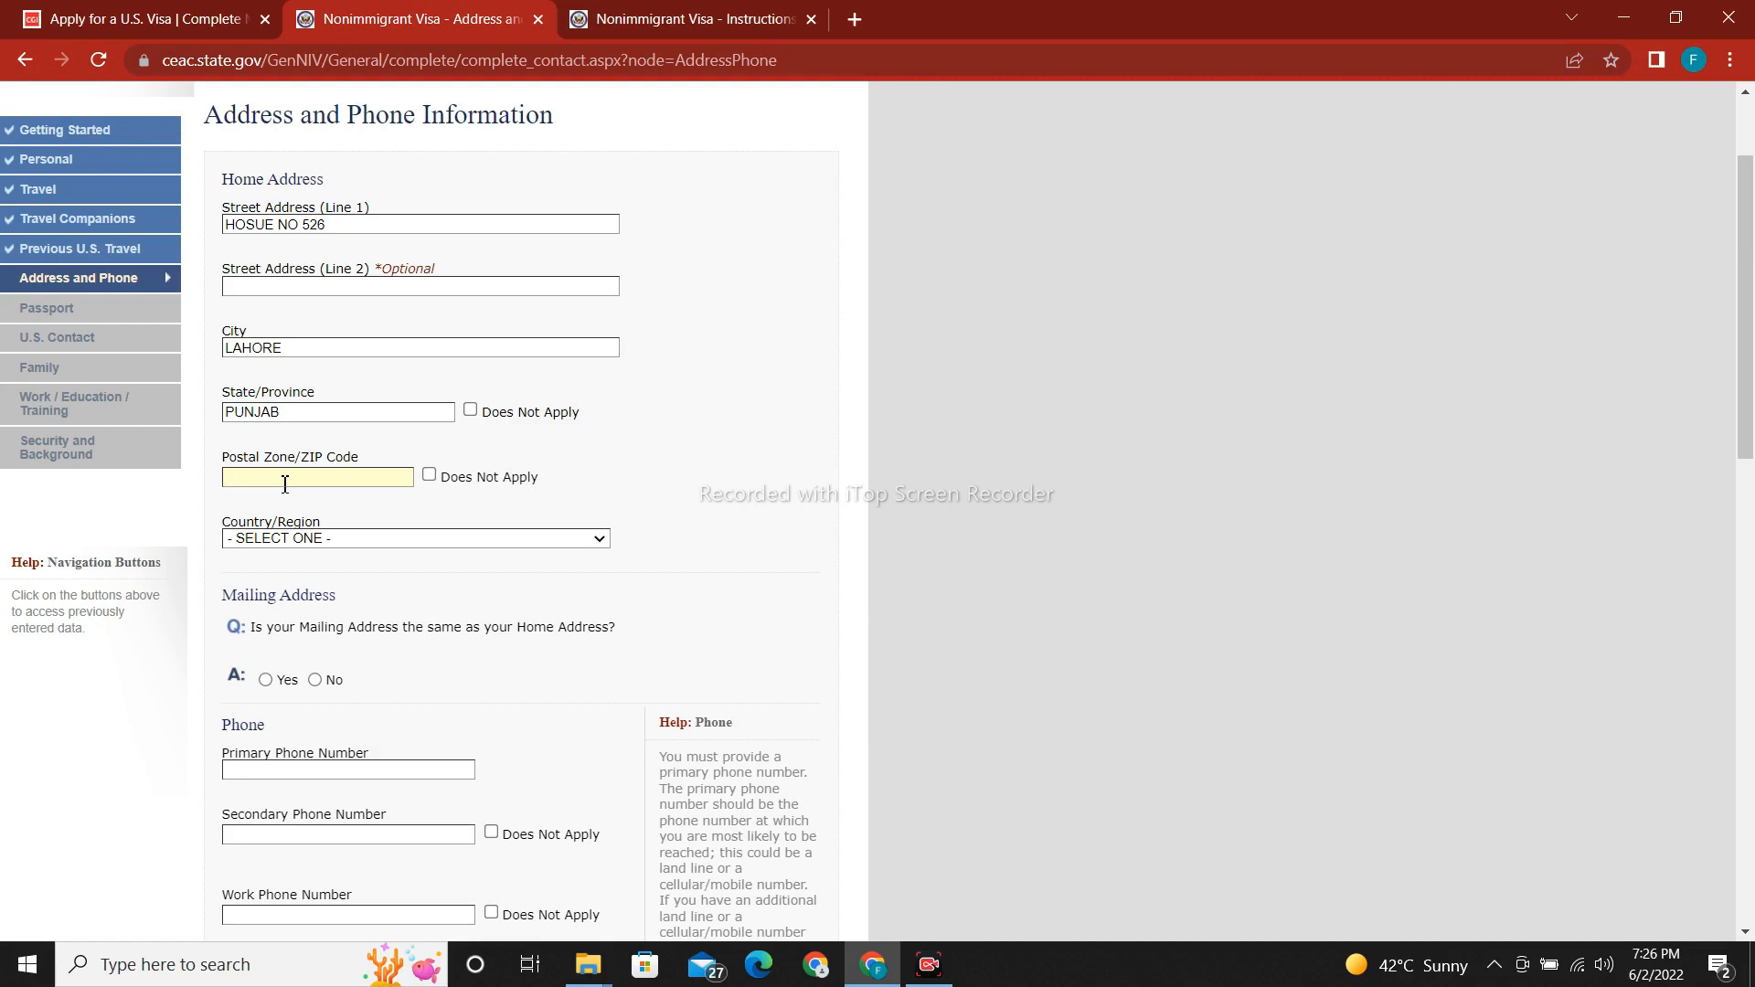
pyautogui.click(428, 475)
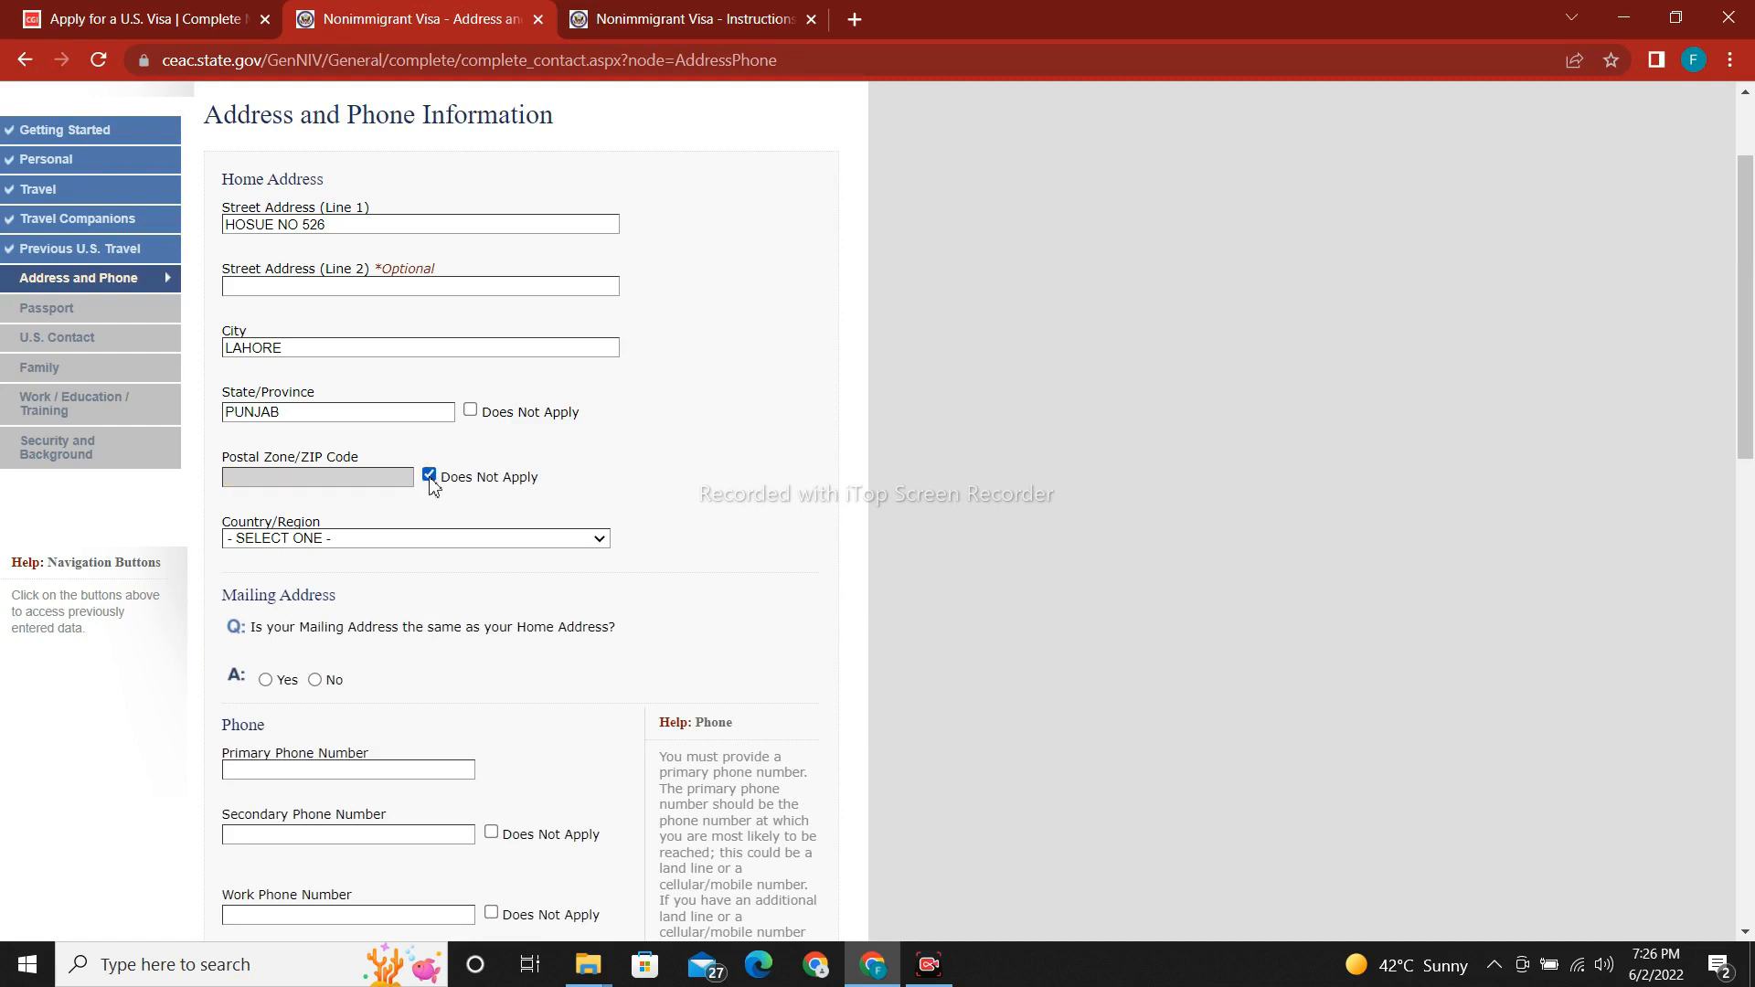
pyautogui.click(372, 538)
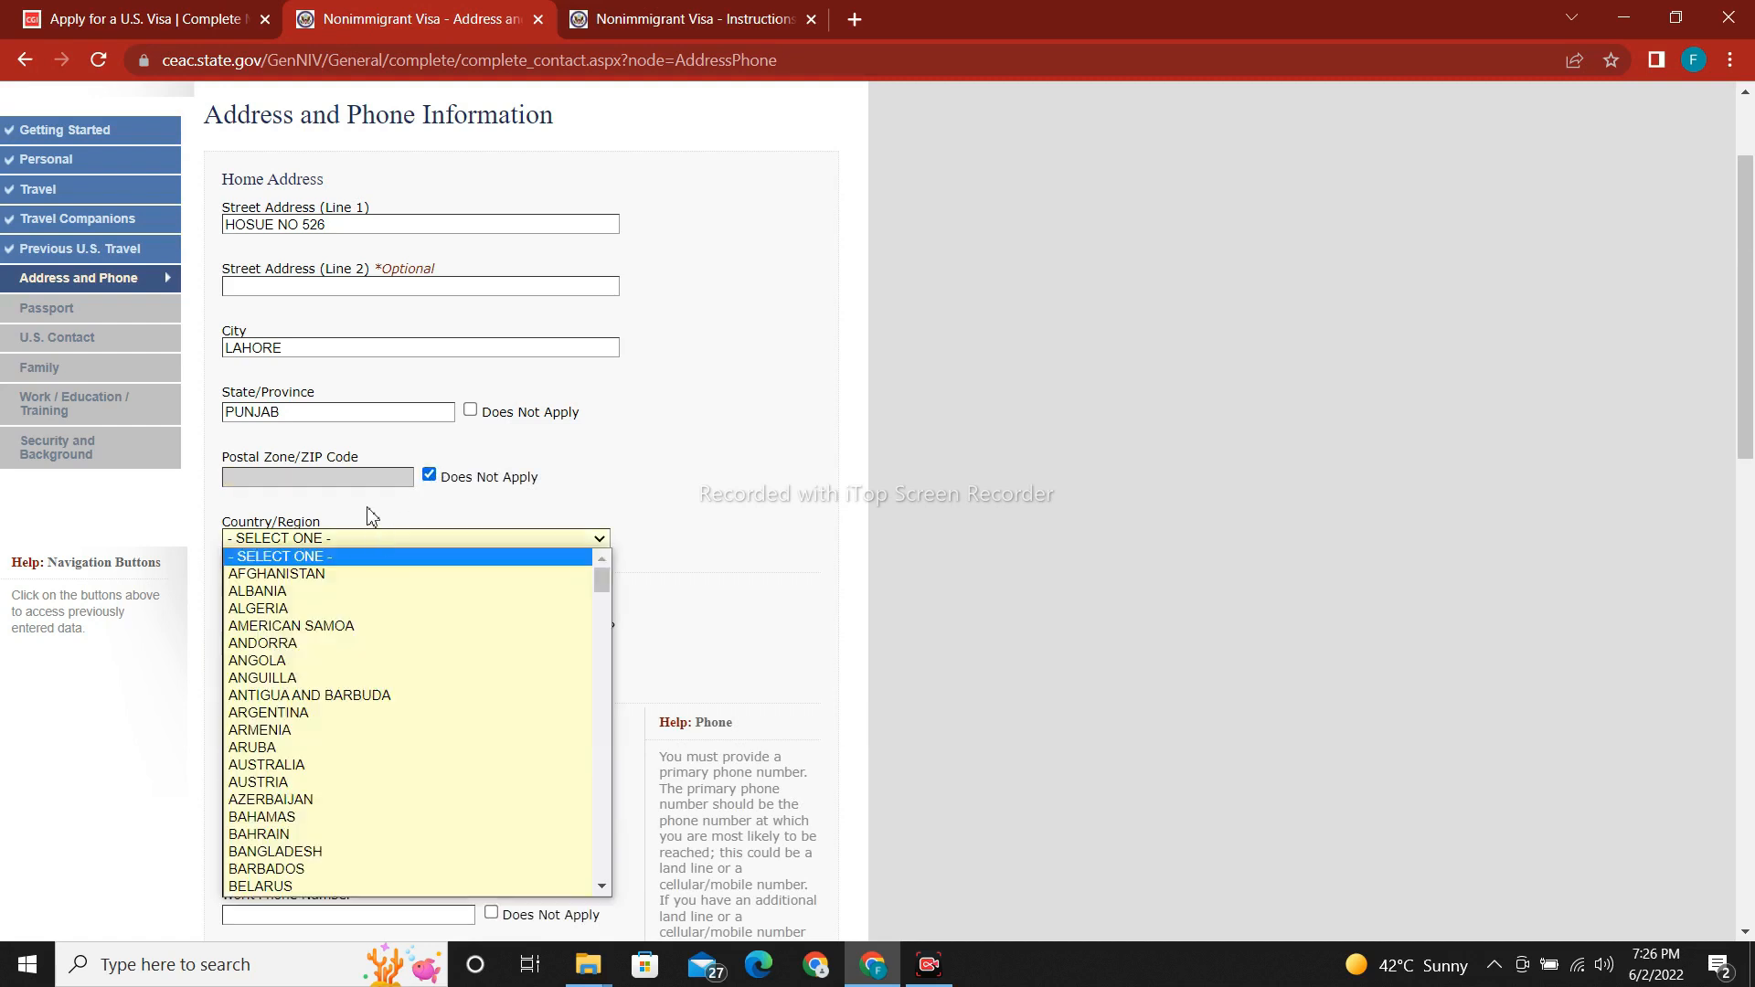
pyautogui.press('p')
pyautogui.press('Return')
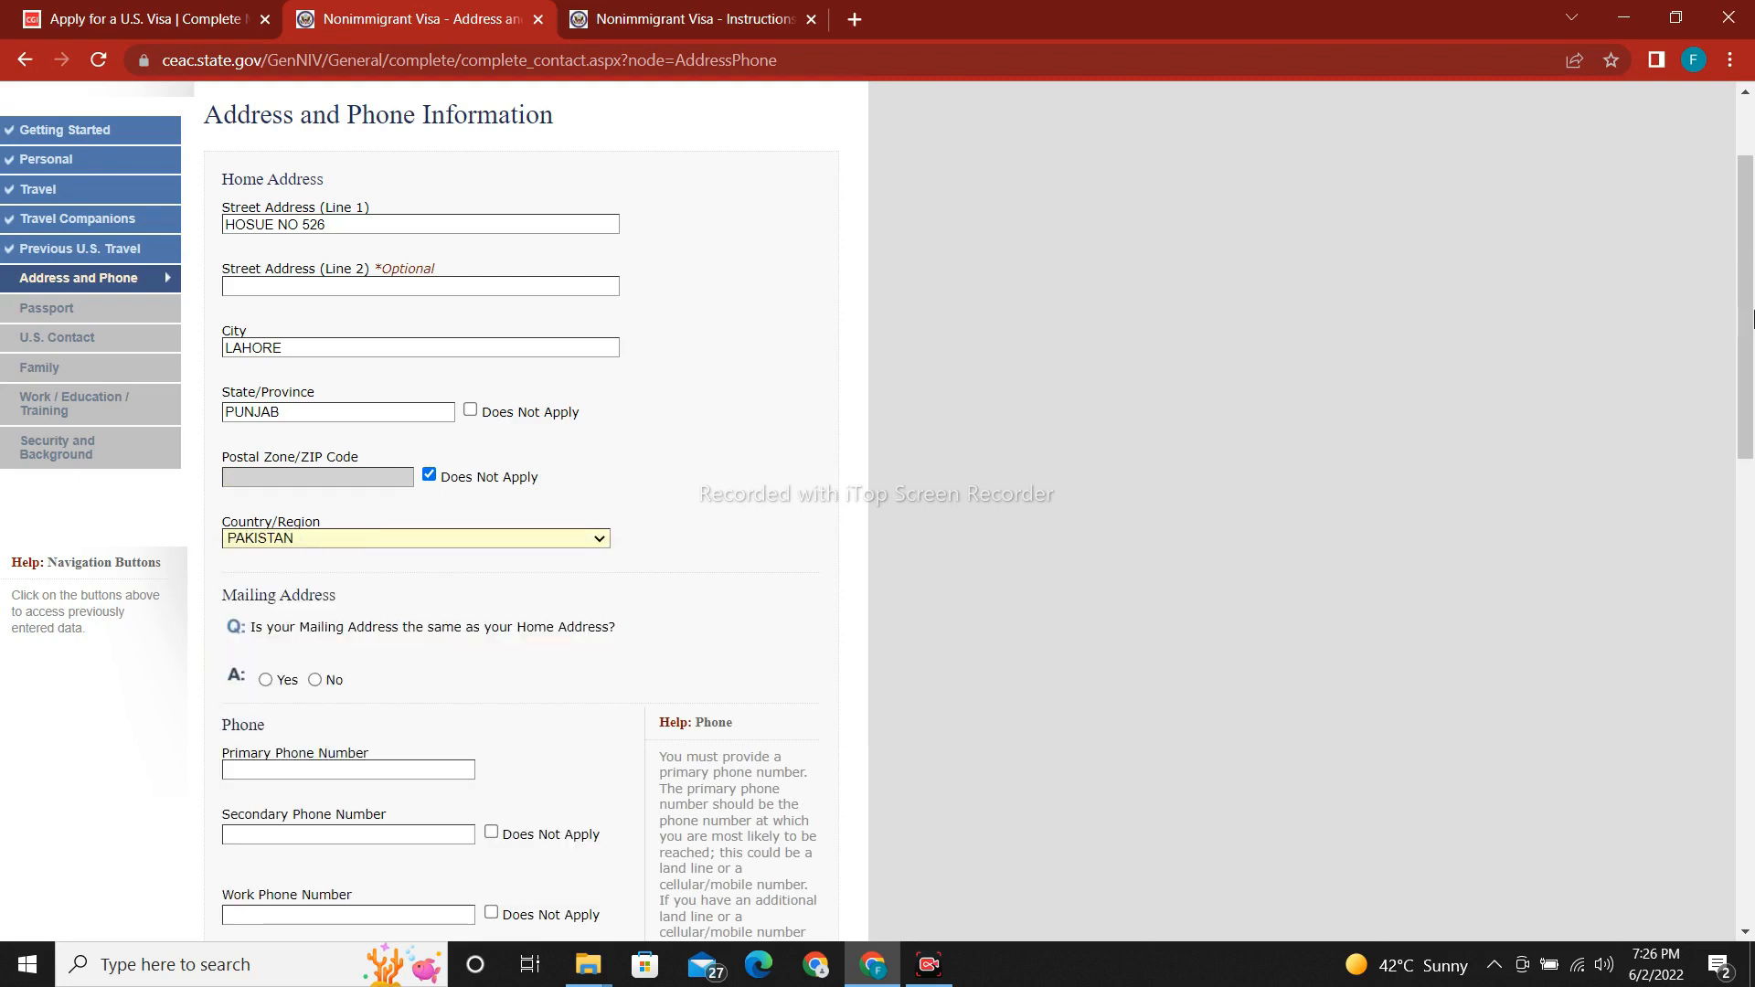
pyautogui.moveTo(1752, 319); pyautogui.dragTo(1752, 398)
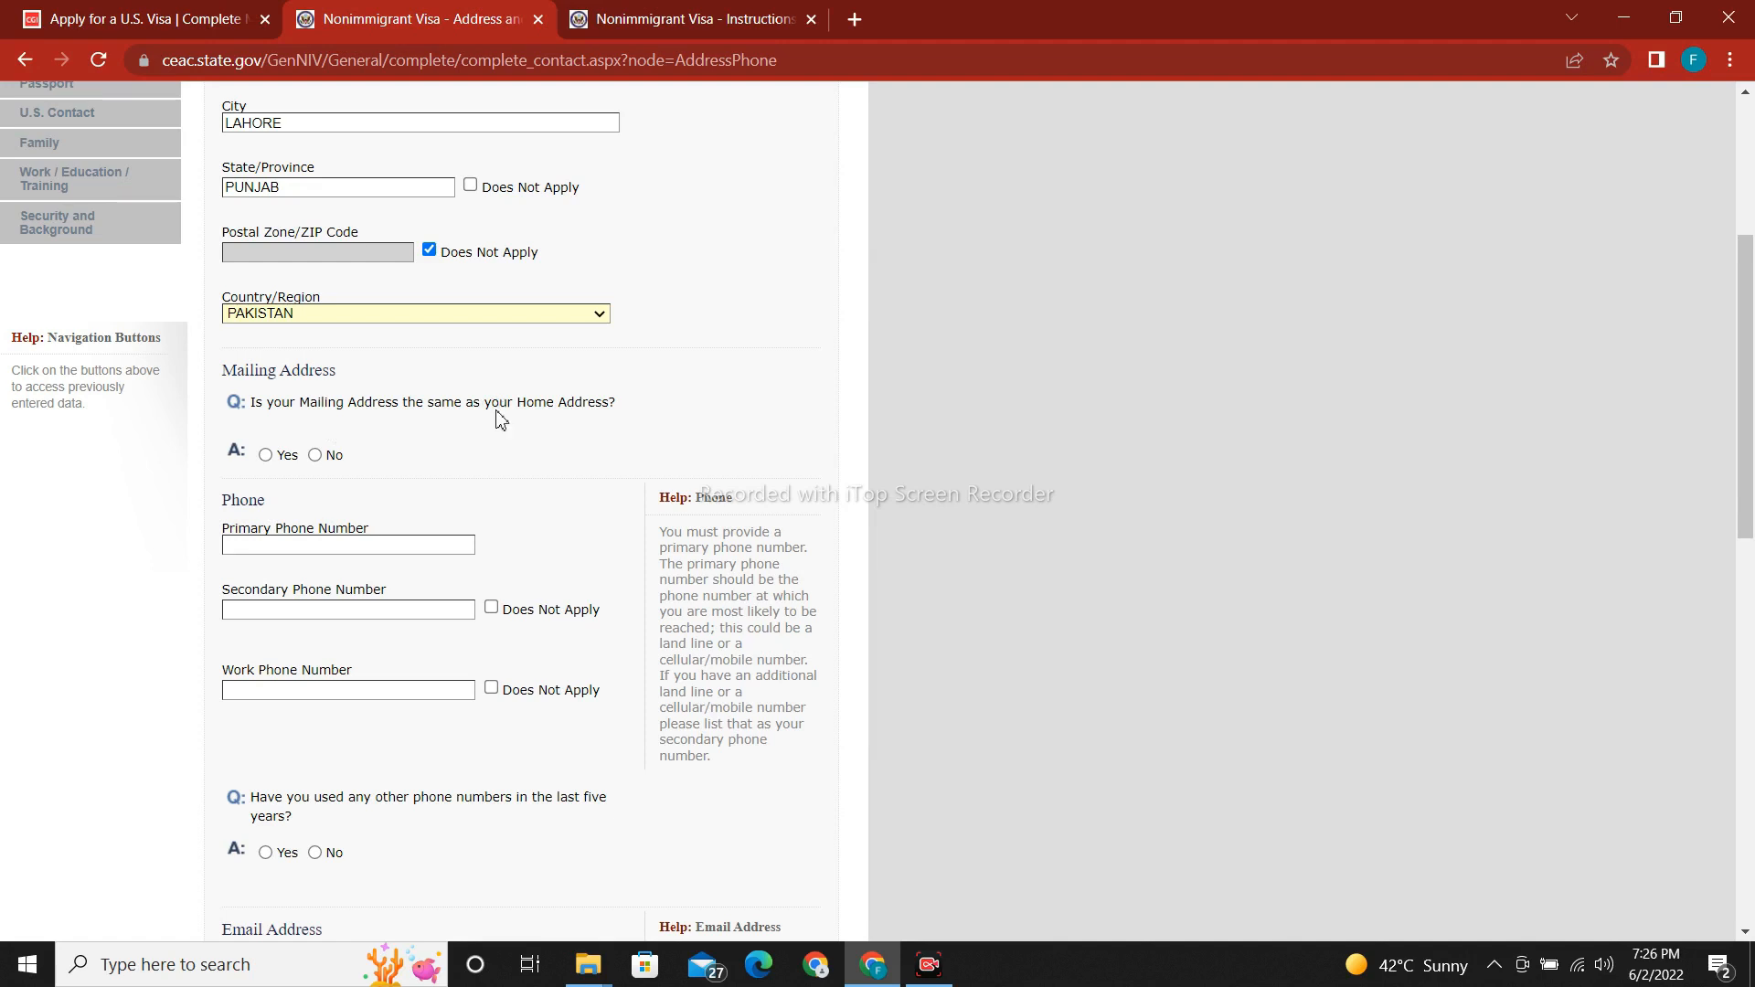
# Answer Yes to mailing address same as home; mark secondary and work phones Does Not Apply.
pyautogui.moveTo(1746, 439); pyautogui.dragTo(1745, 401)
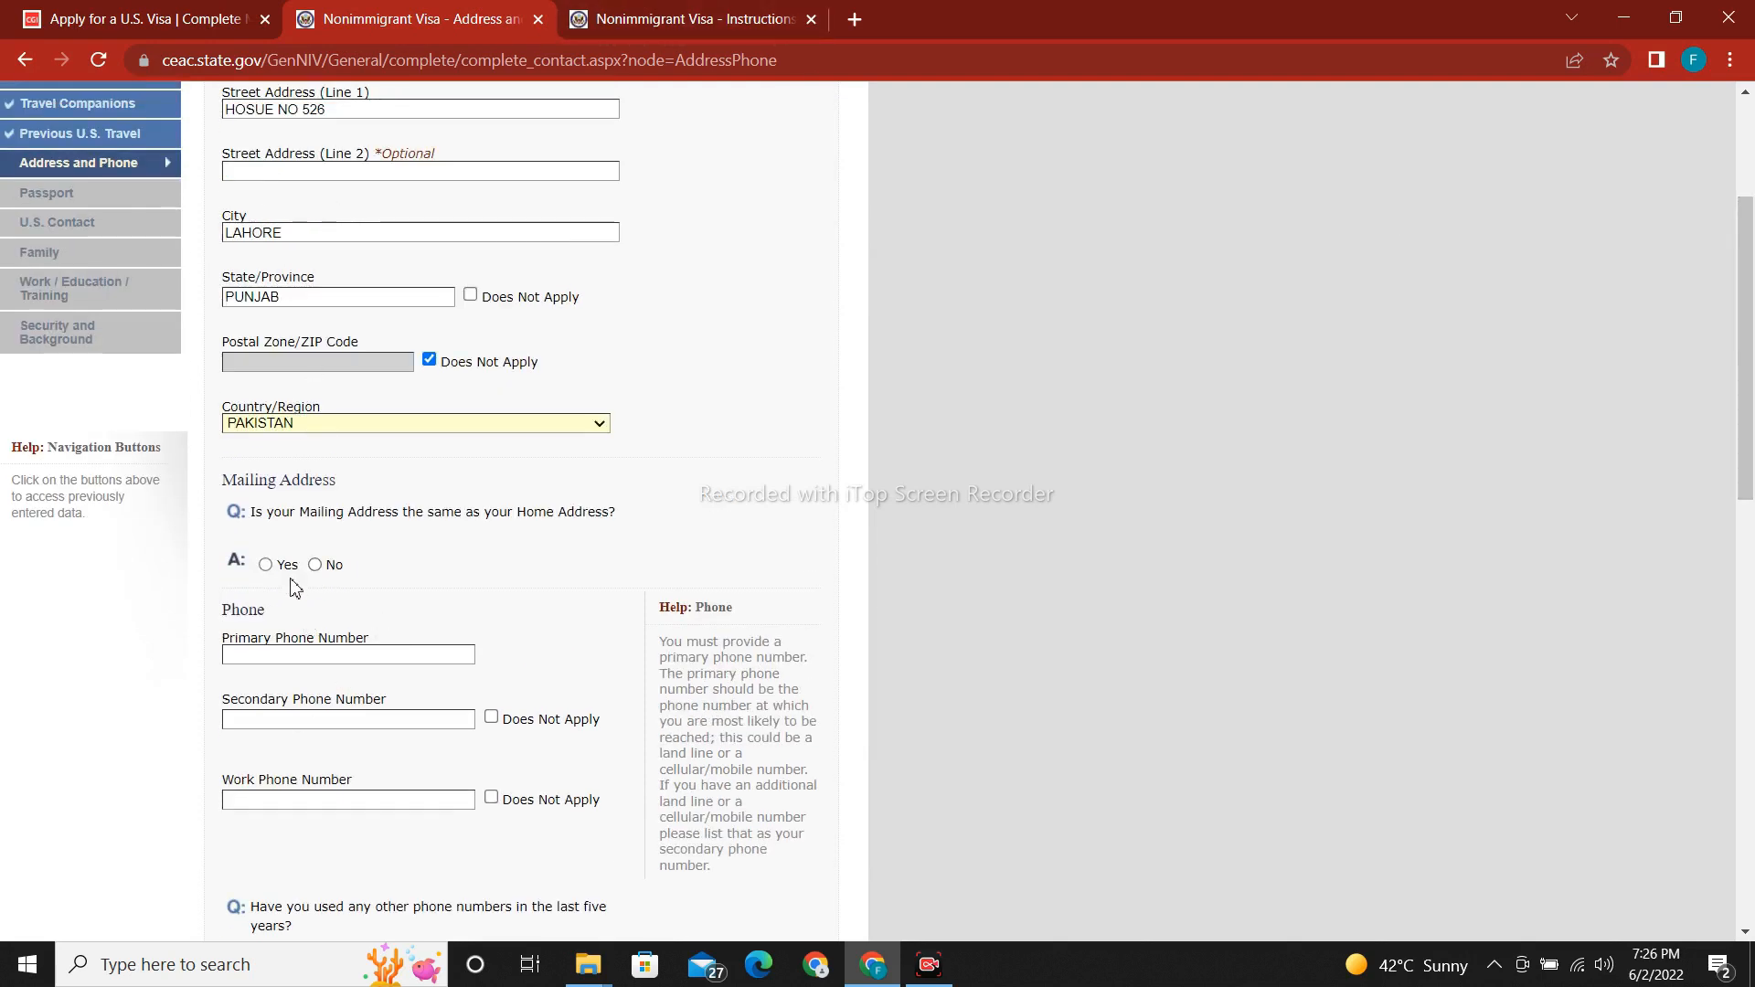
pyautogui.click(261, 562)
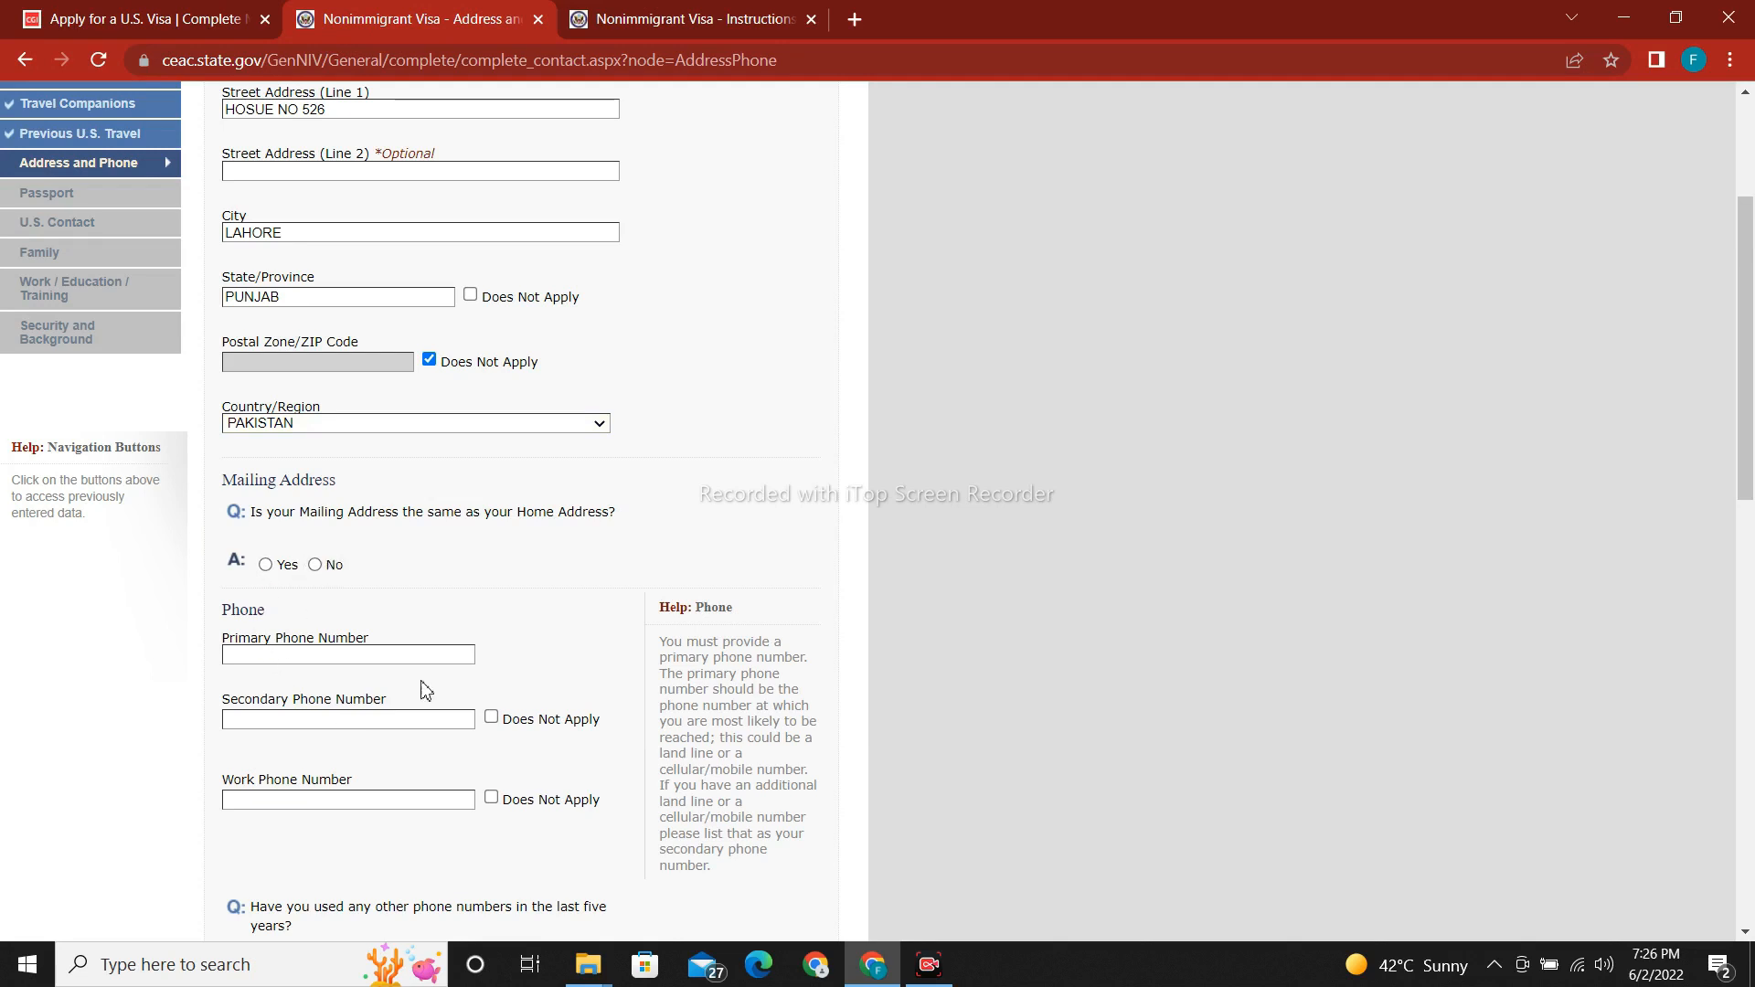
pyautogui.click(266, 564)
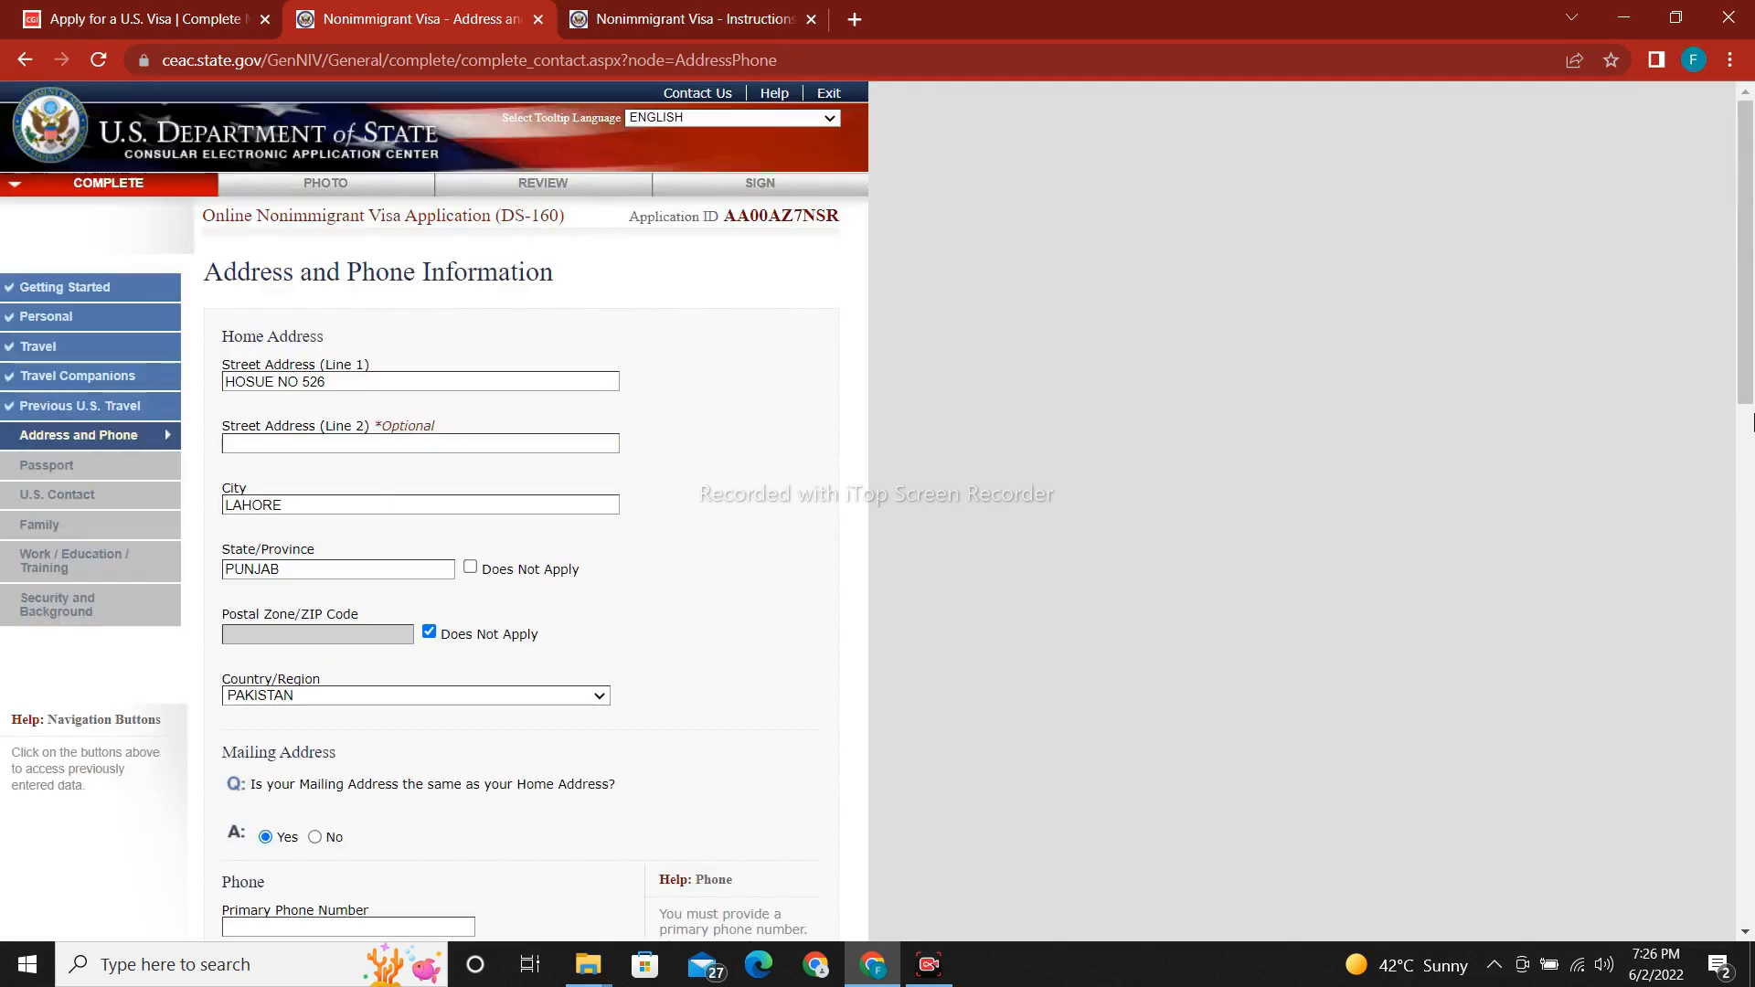
pyautogui.moveTo(1745, 364); pyautogui.dragTo(1716, 523)
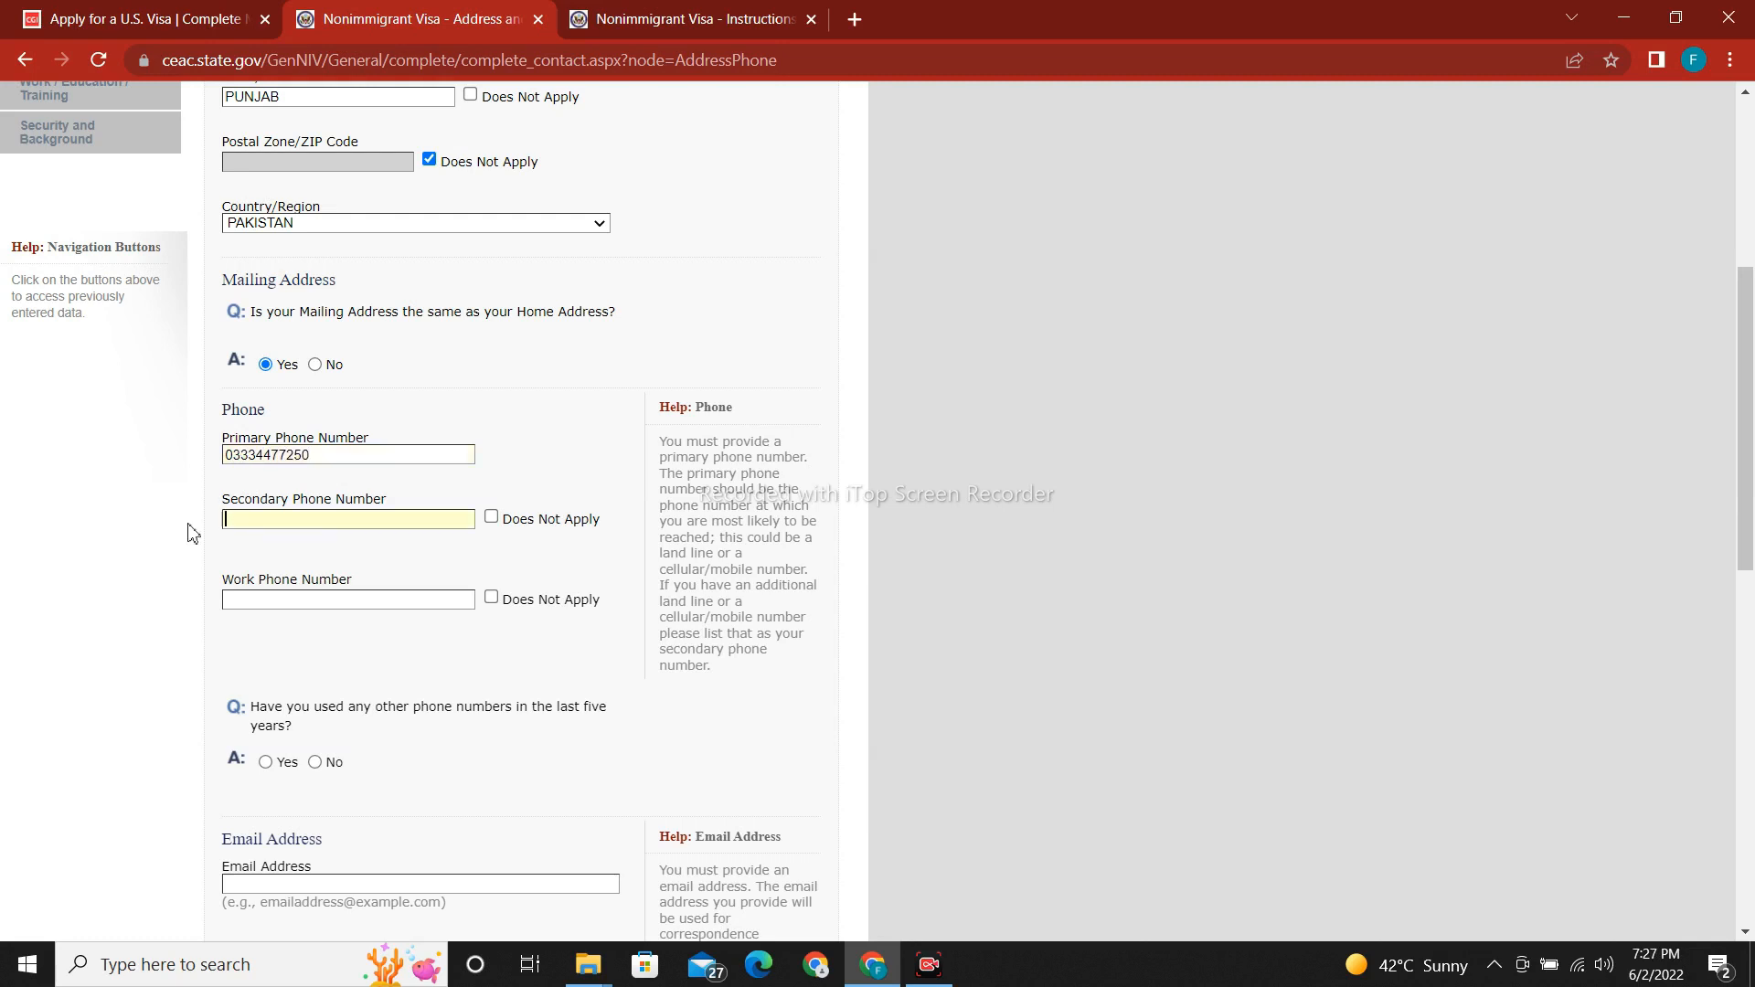
pyautogui.click(492, 519)
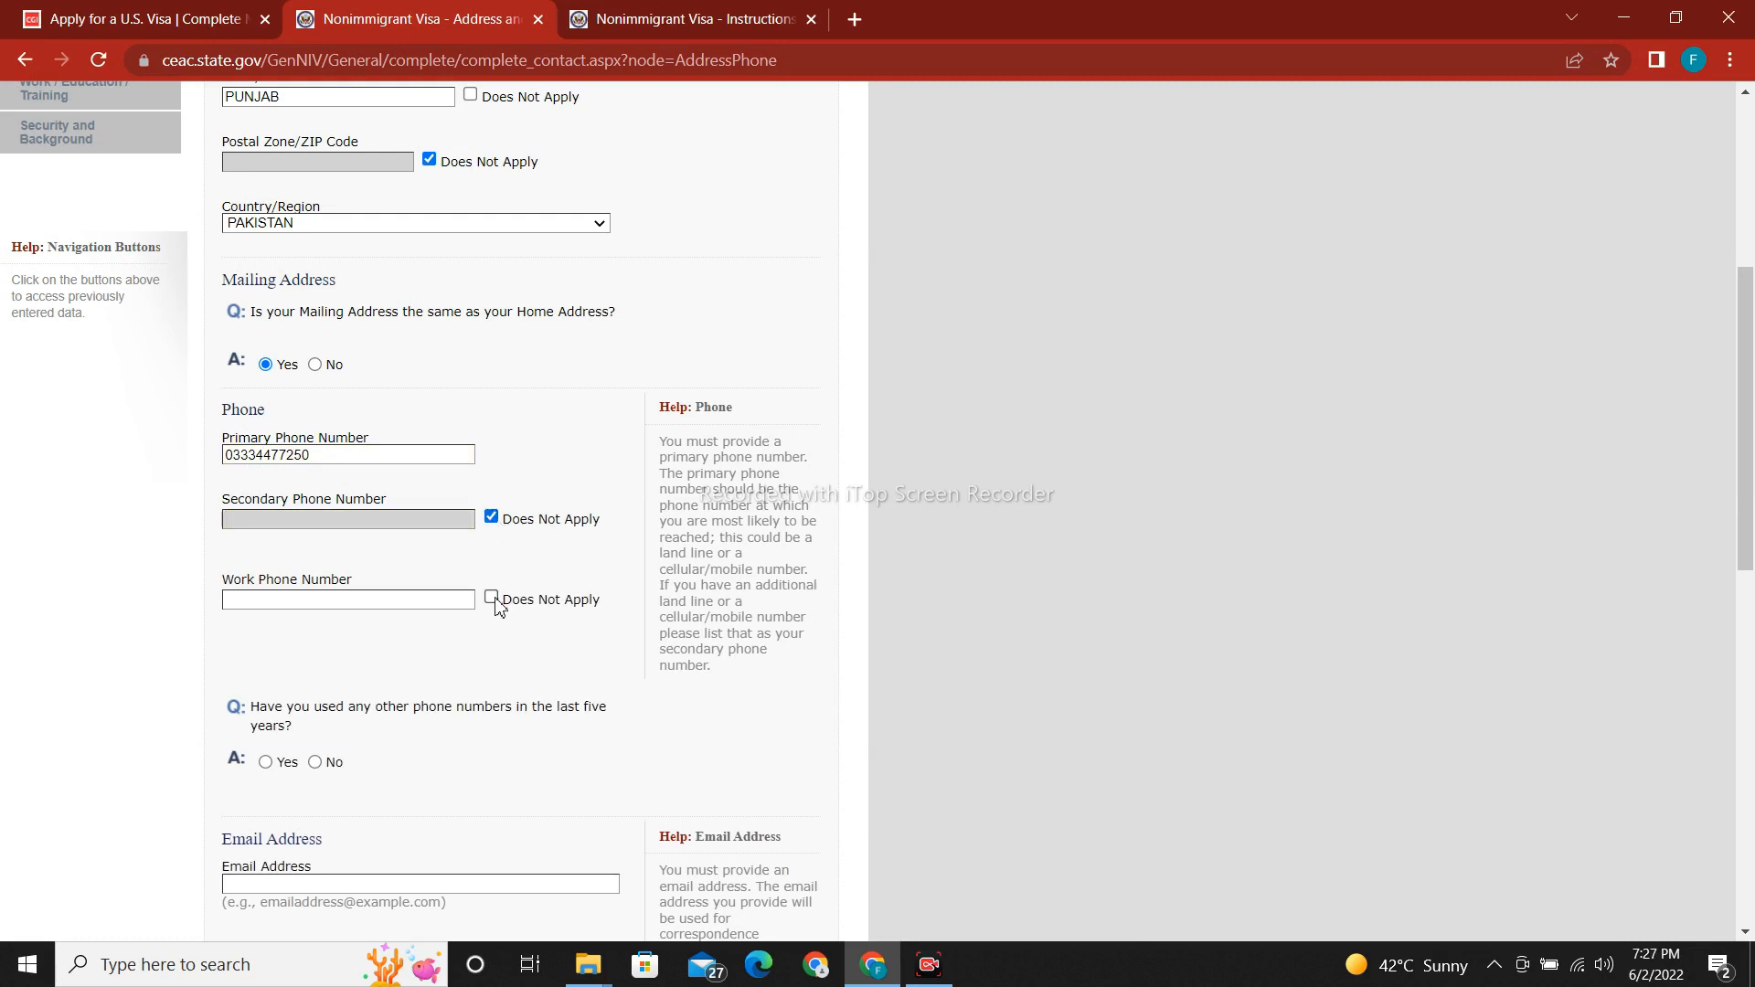
pyautogui.click(492, 599)
pyautogui.moveTo(1747, 478); pyautogui.dragTo(1750, 576)
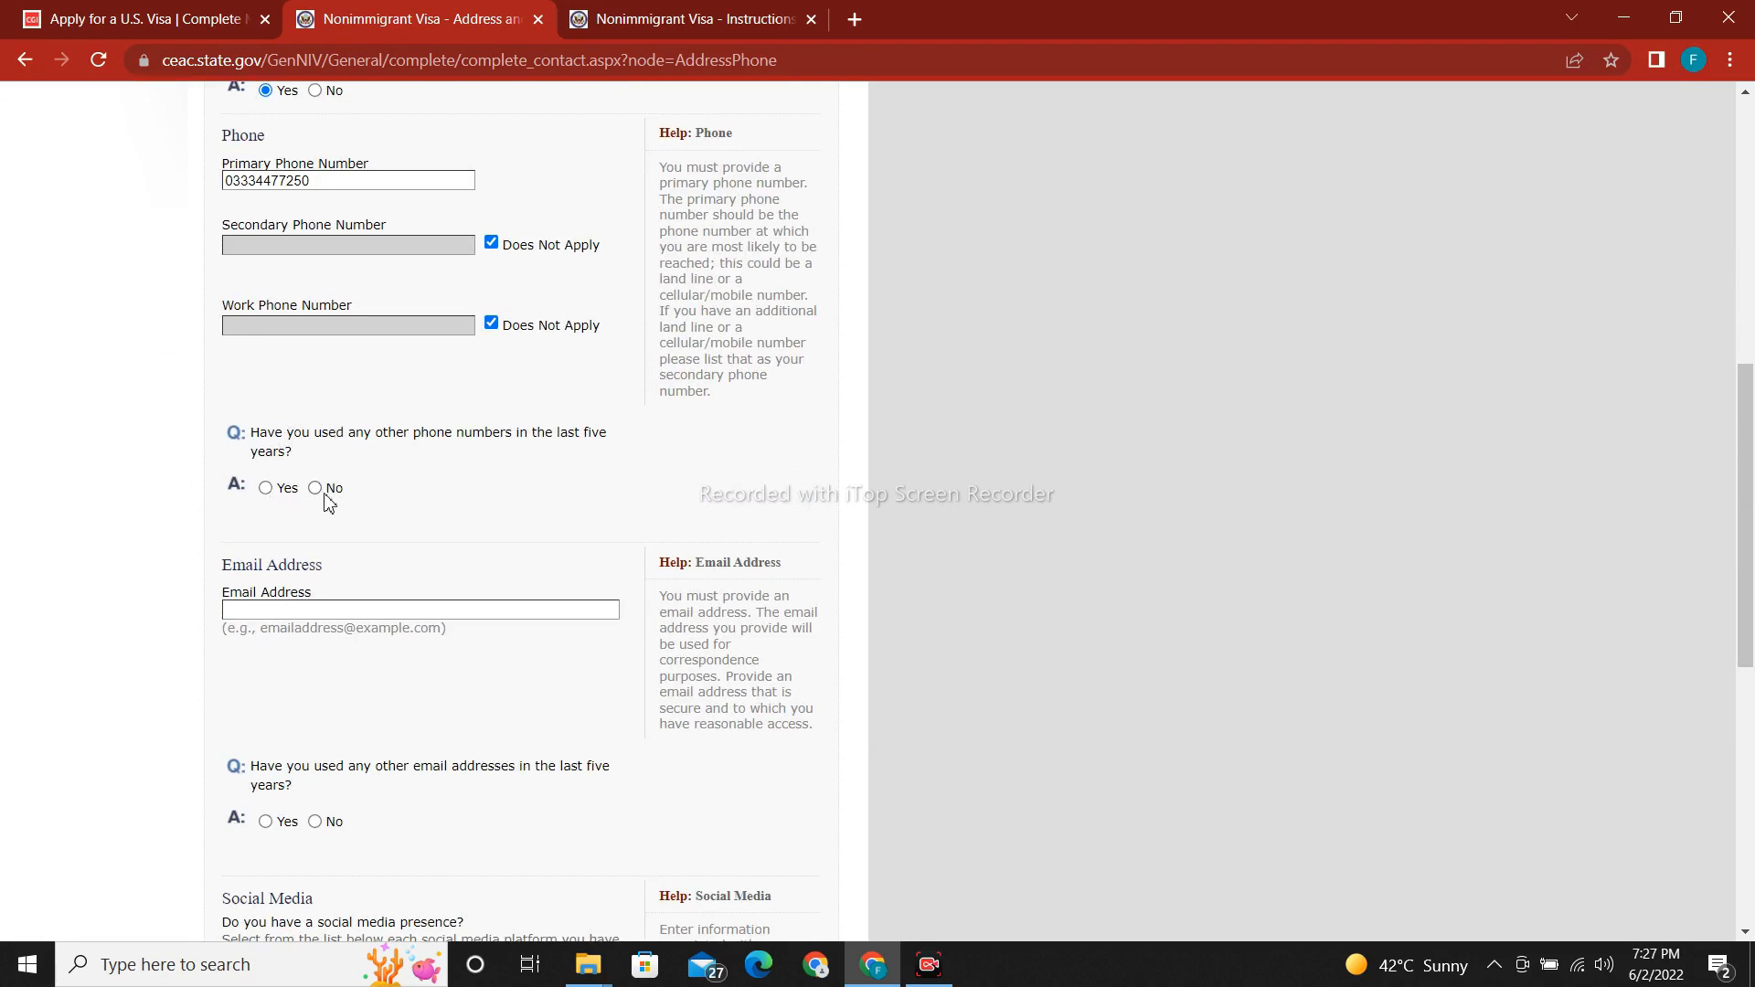
# Enter the applicant's email address in the Email Address field.
pyautogui.scroll(5, 320, 499)
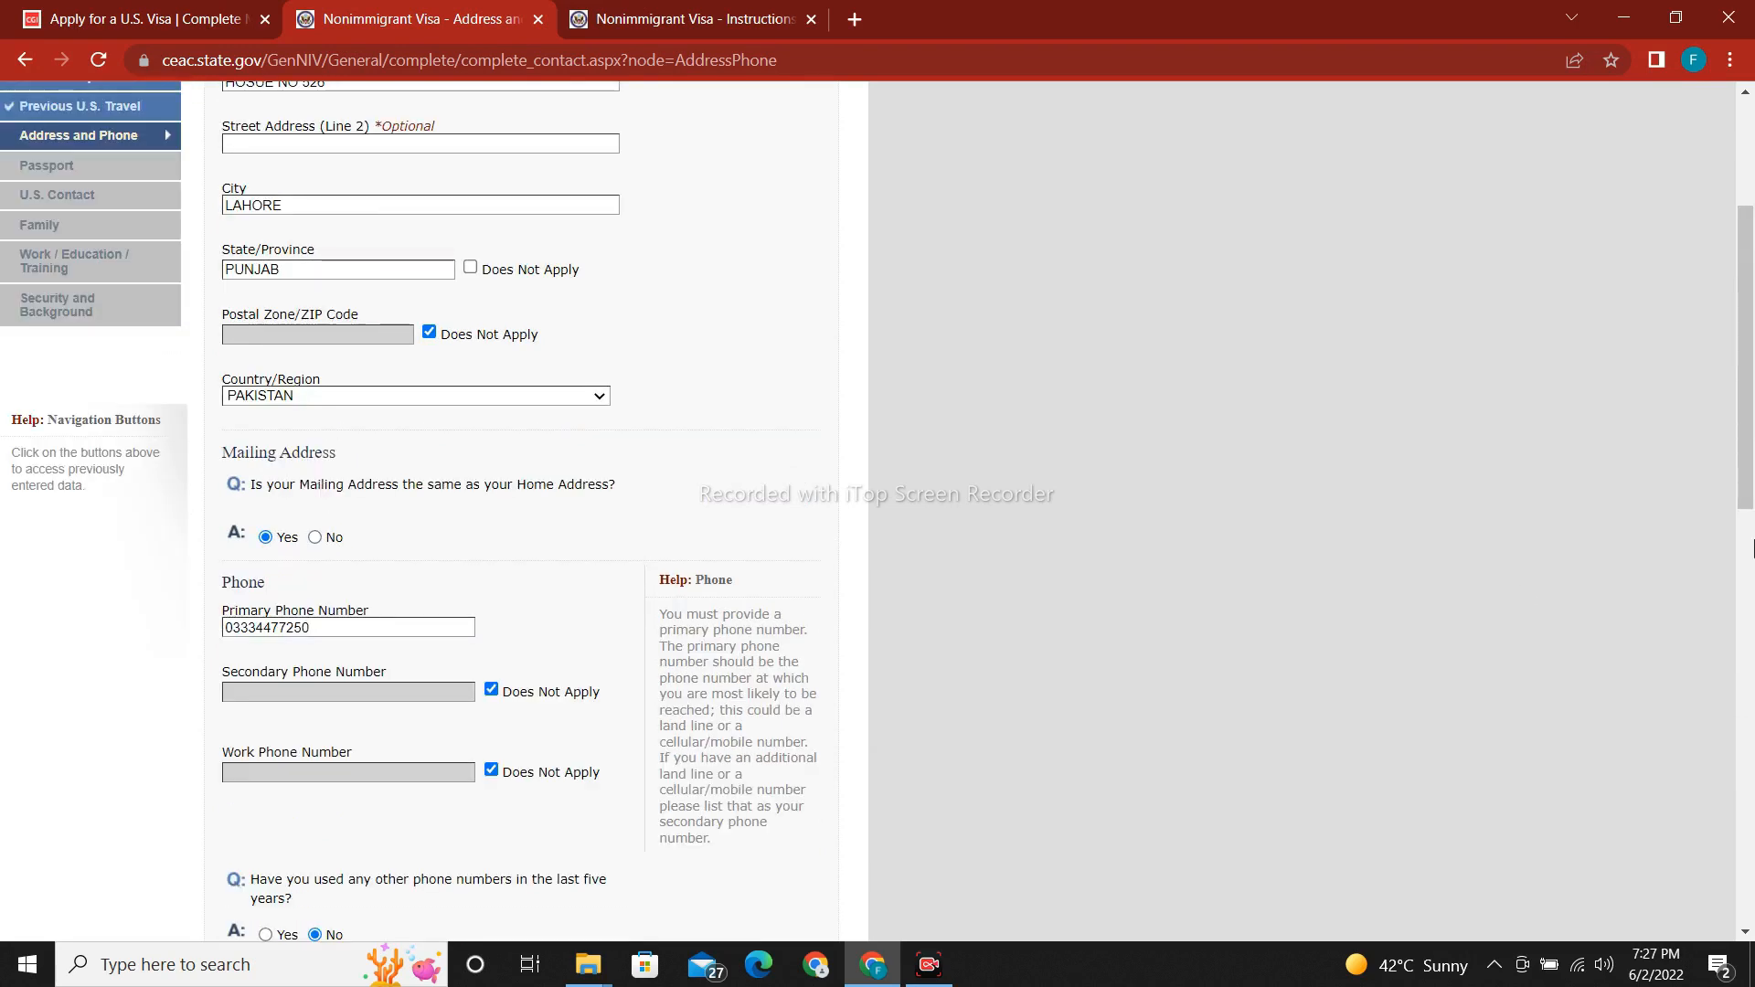
pyautogui.scroll(-8, 365, 482)
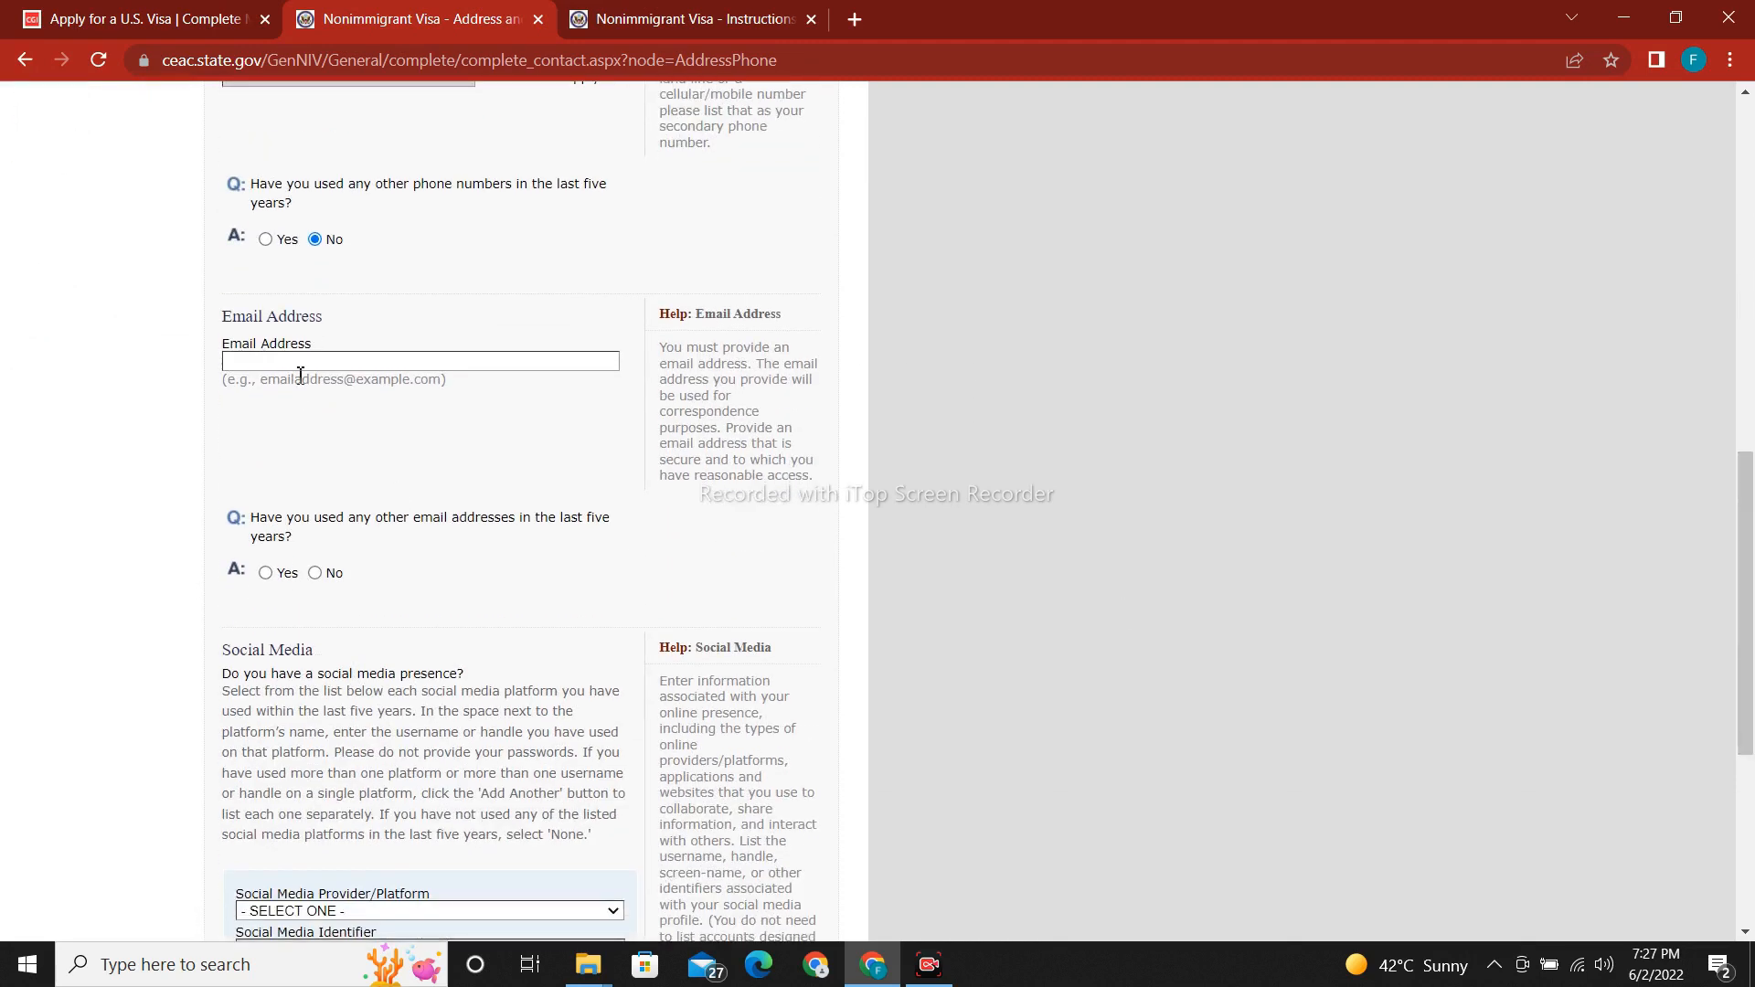
pyautogui.click(304, 365)
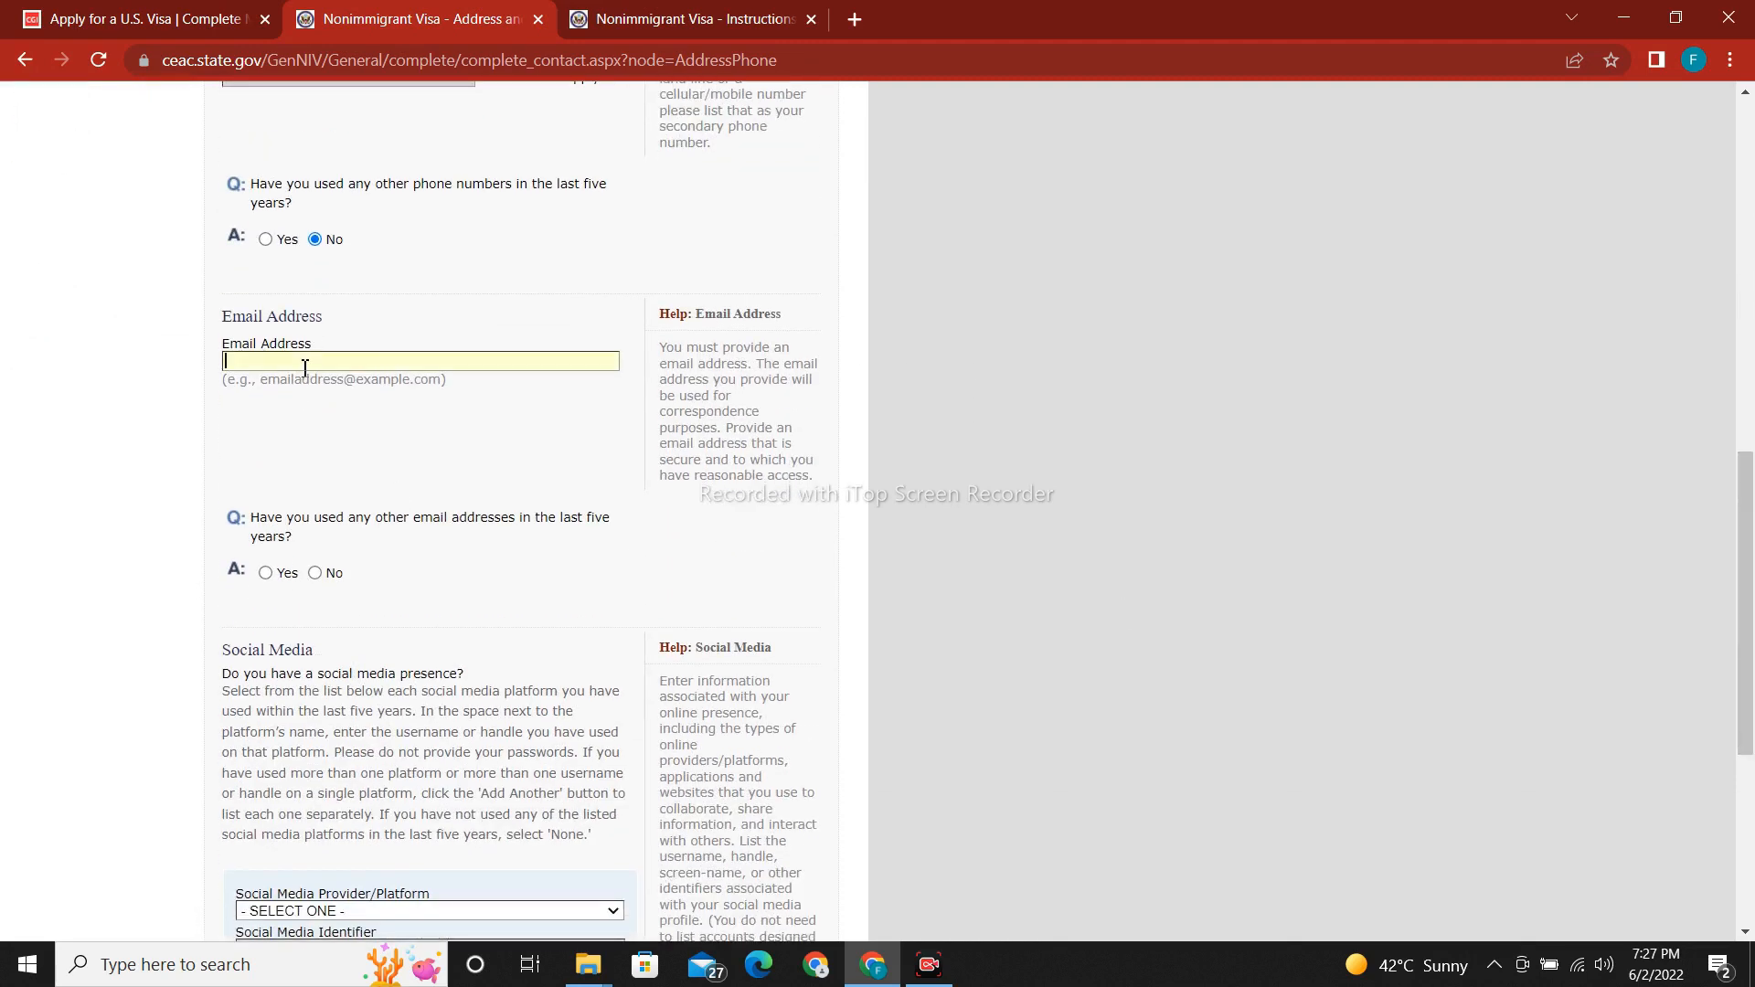
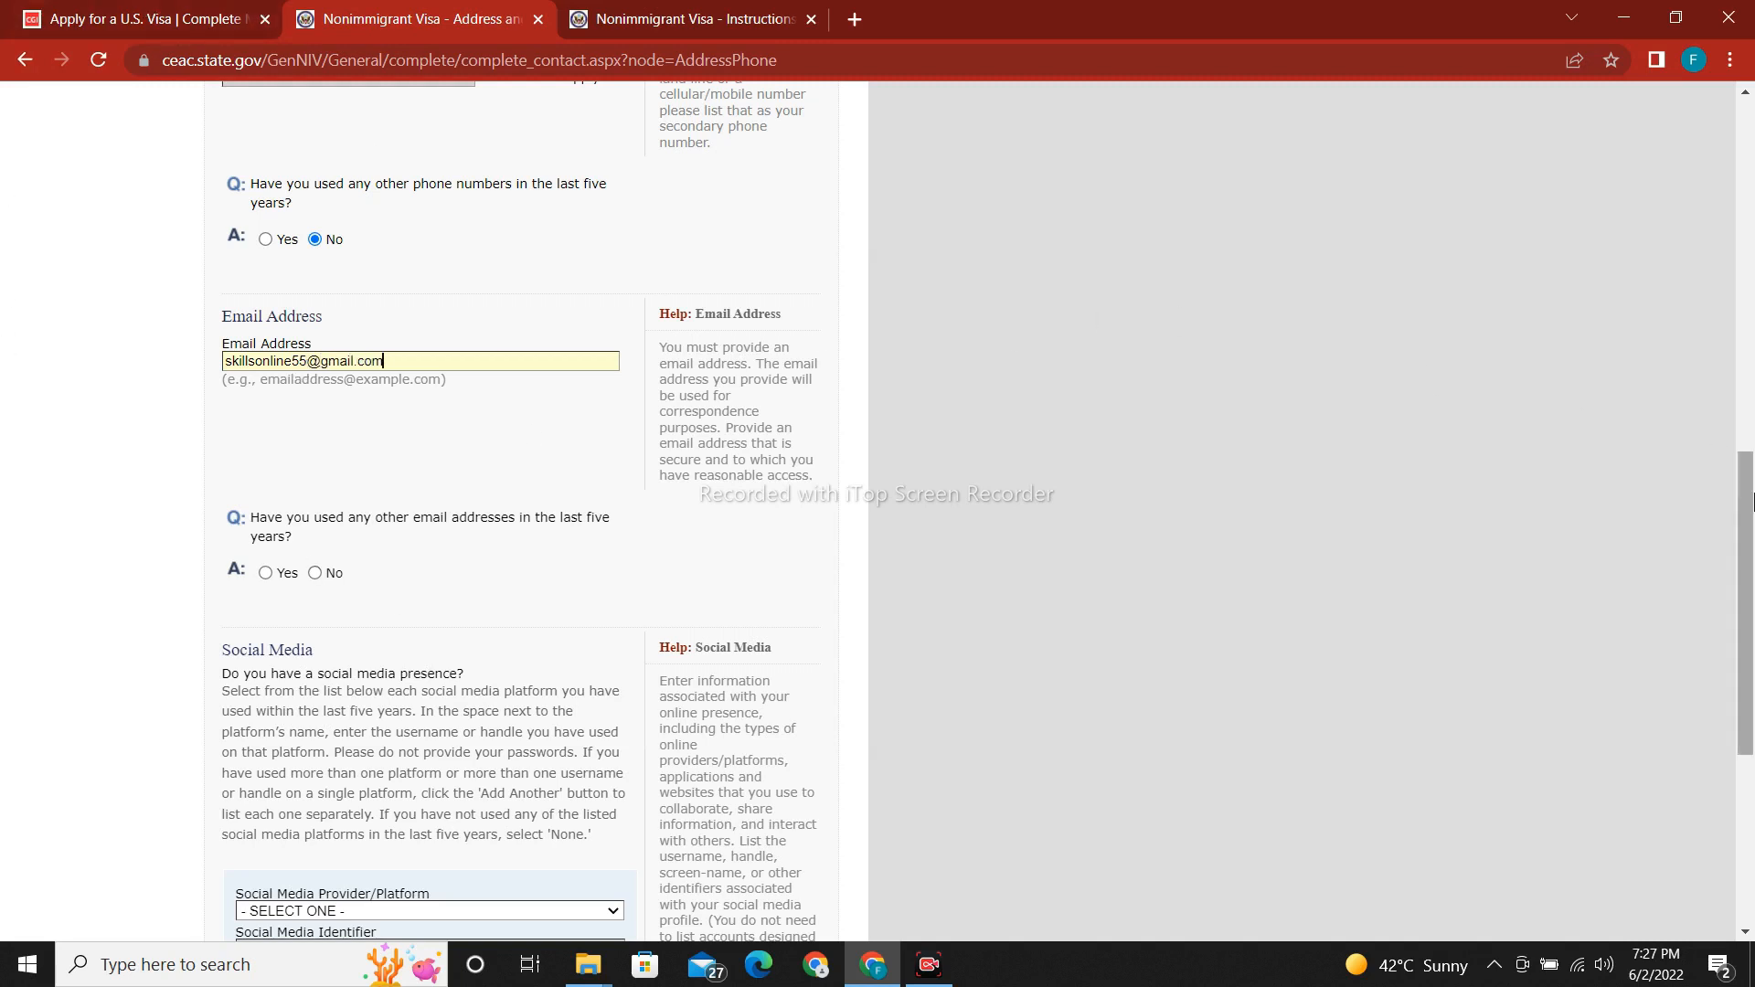
# Answer No to using other email addresses and open the social media platform list.
pyautogui.moveTo(1751, 501); pyautogui.dragTo(1750, 537)
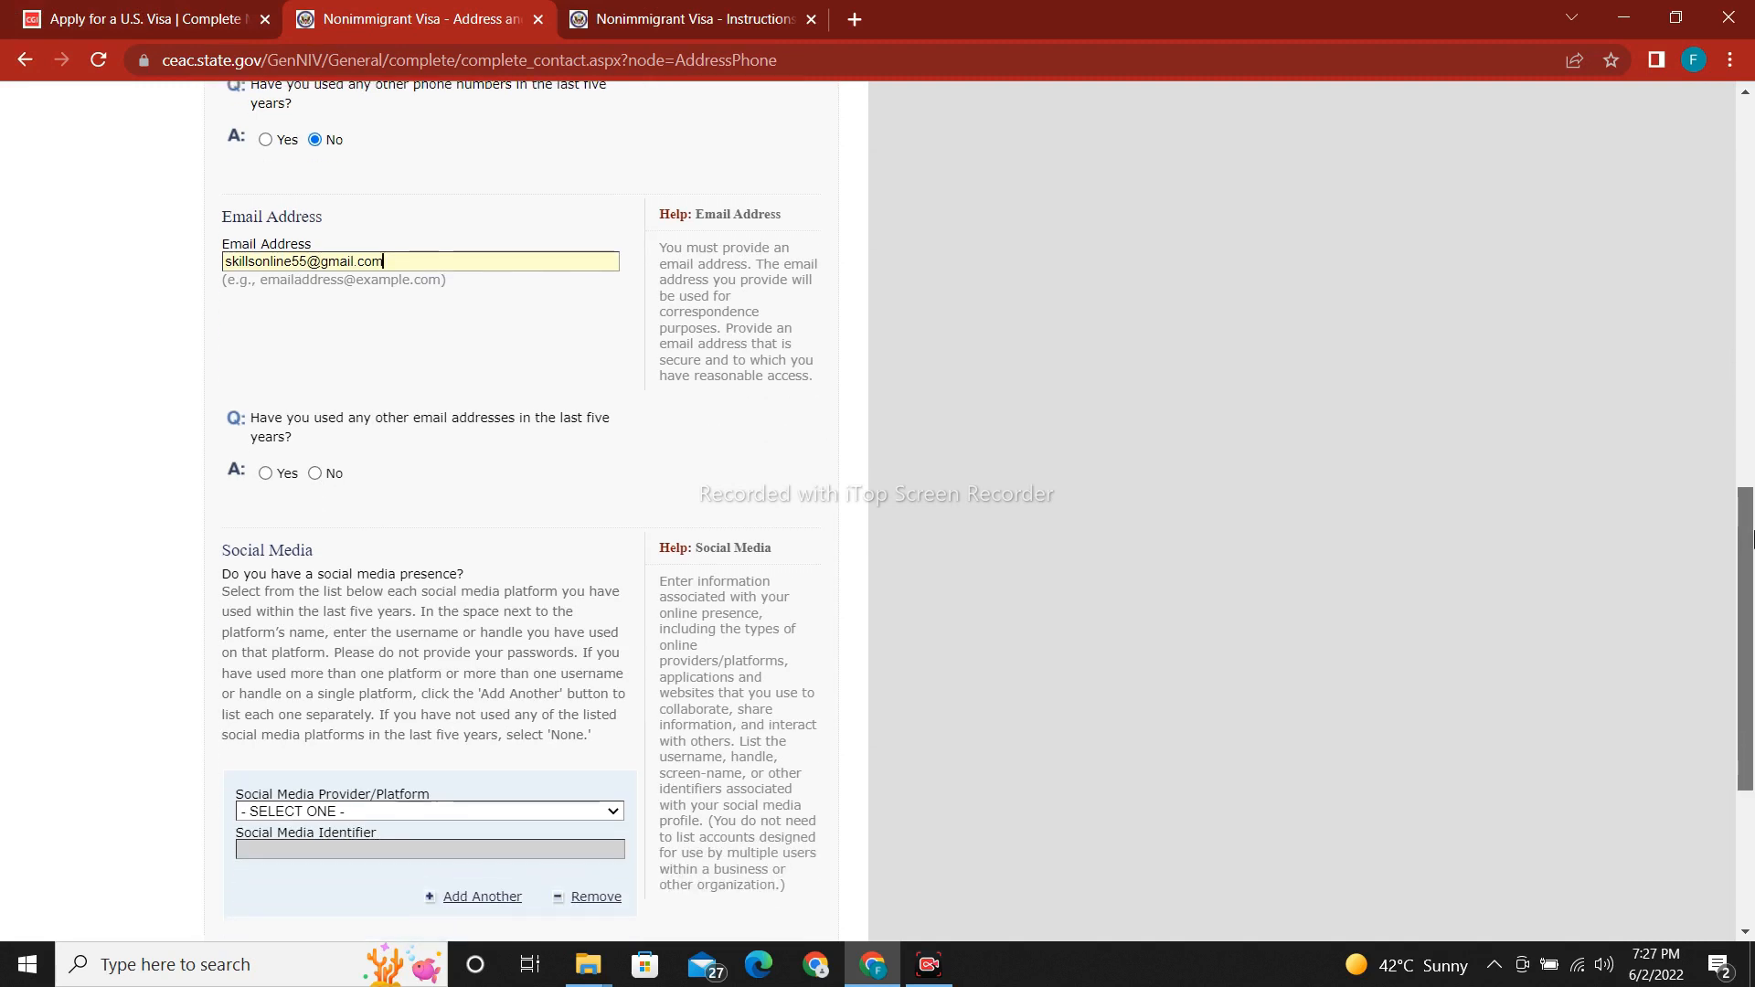
pyautogui.click(318, 475)
pyautogui.scroll(5, 1751, 539)
pyautogui.moveTo(1750, 530); pyautogui.dragTo(1747, 834)
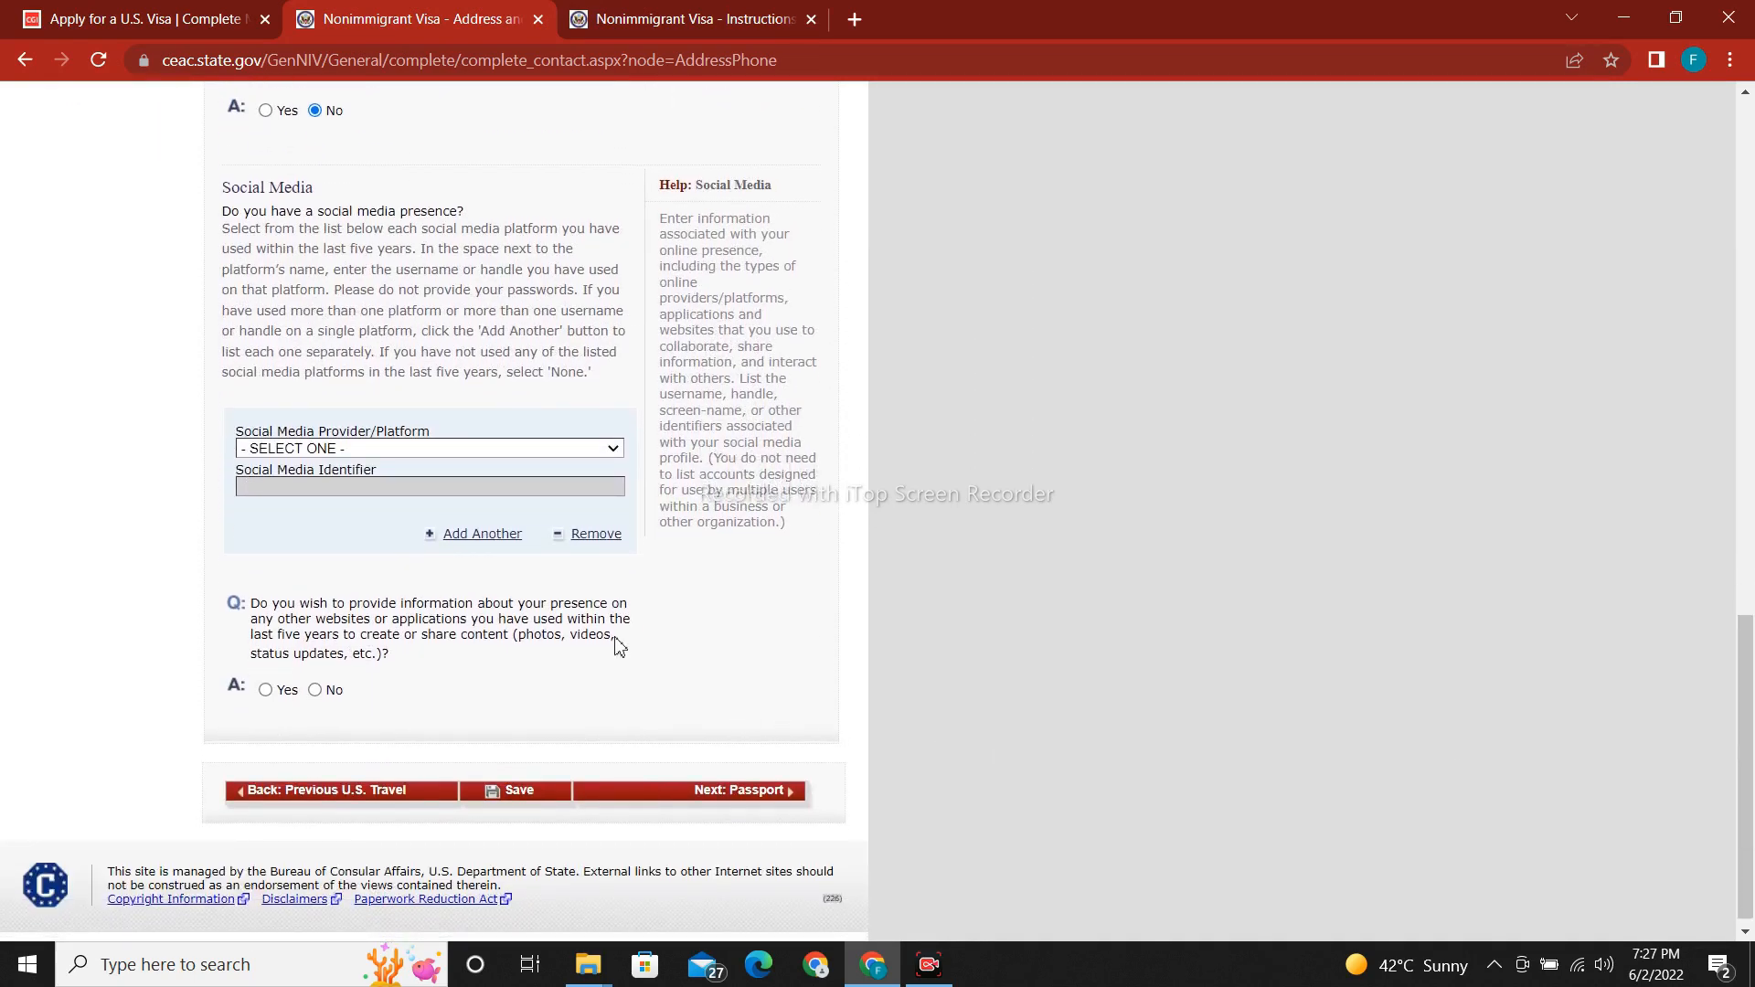
pyautogui.click(429, 453)
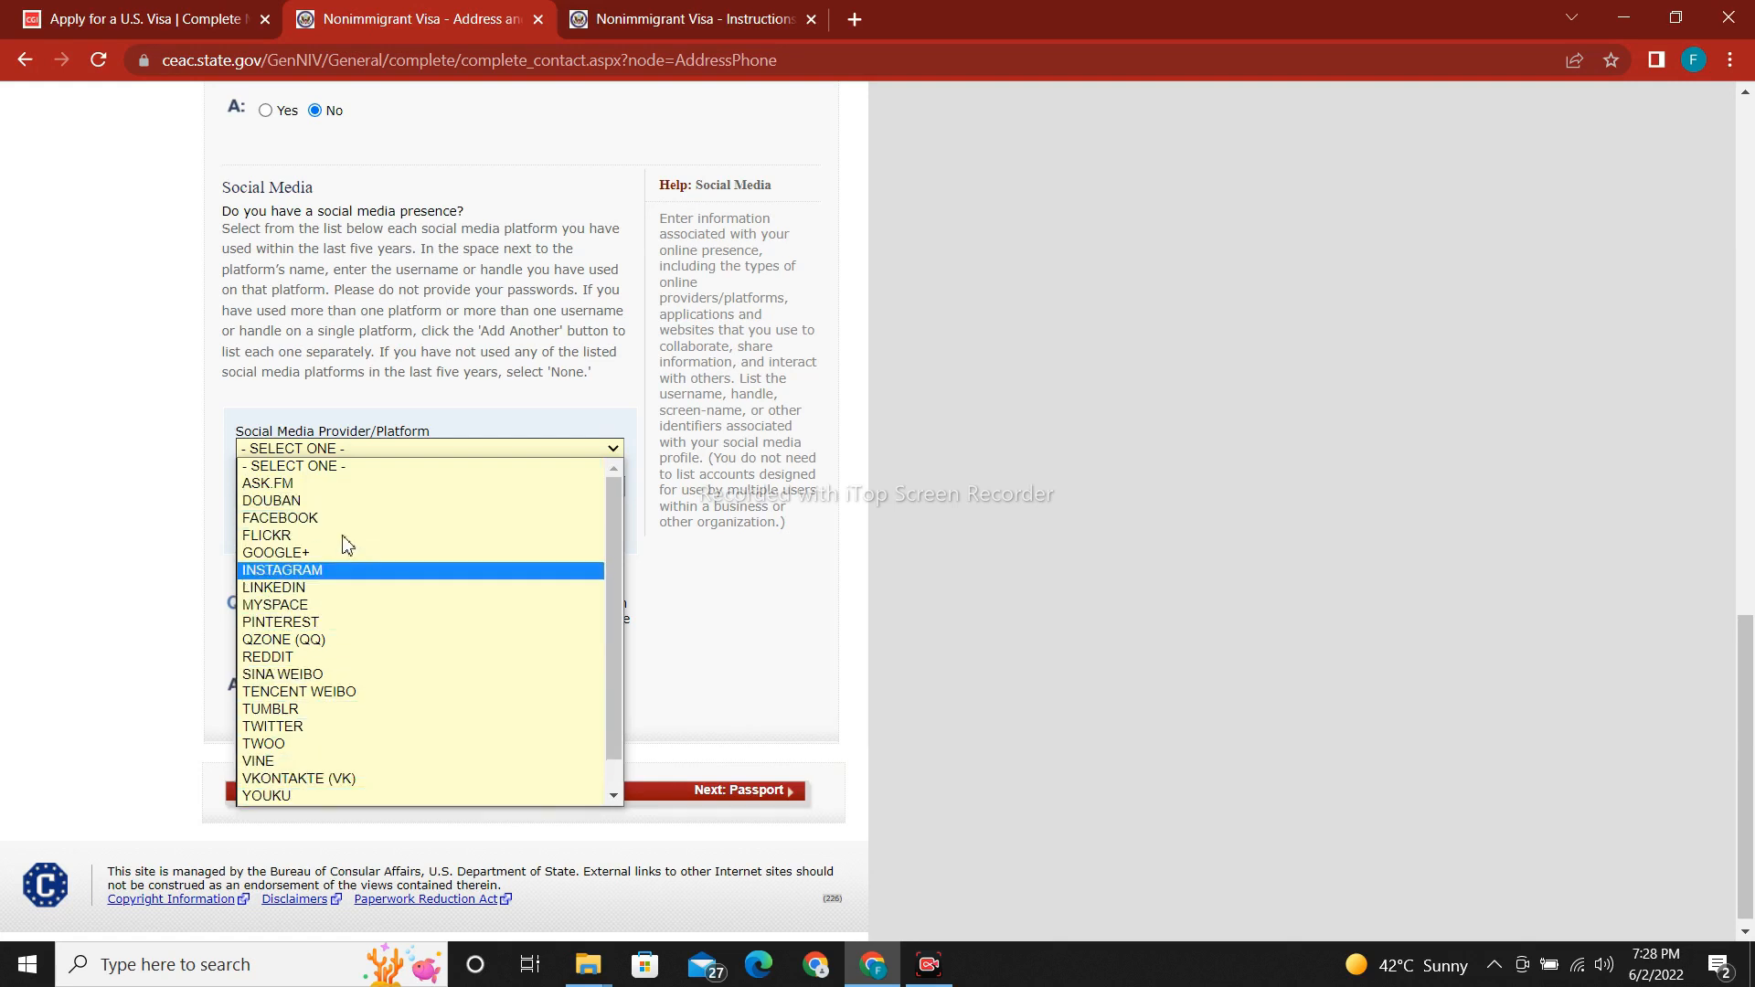
# Choose FACEBOOK as the social media platform and enter the account identifier.
pyautogui.click(279, 519)
pyautogui.scroll(5, 302, 507)
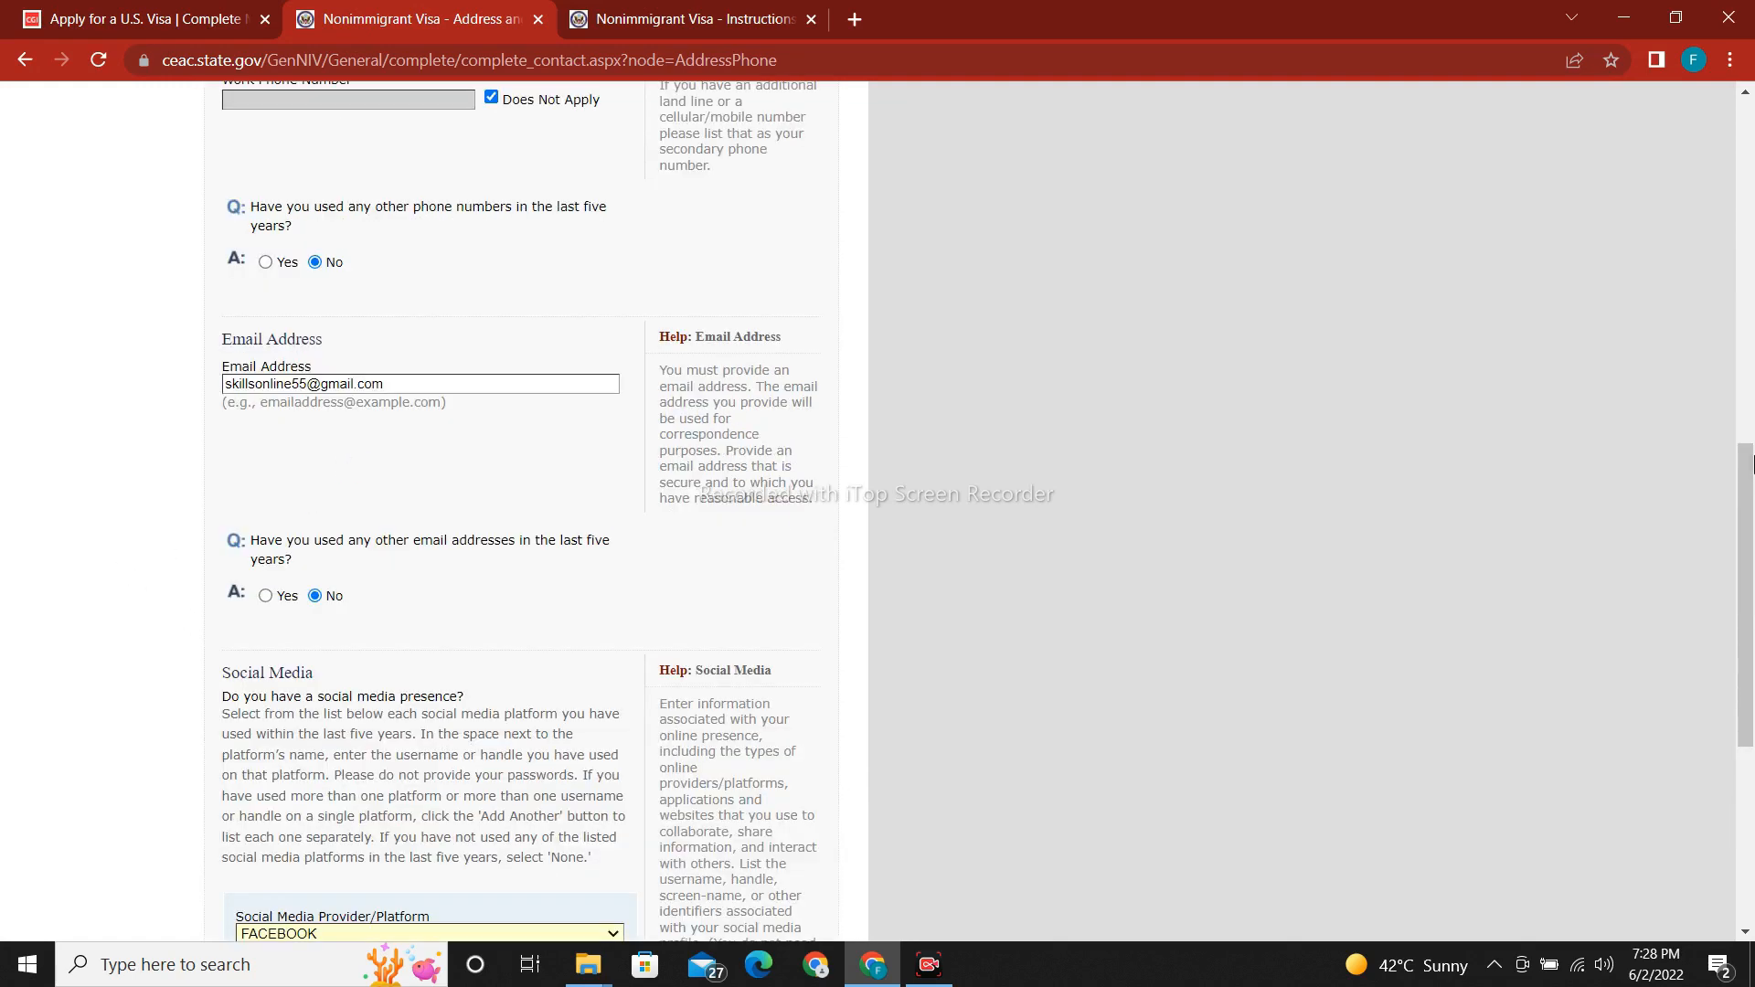
pyautogui.scroll(-5, 649, 702)
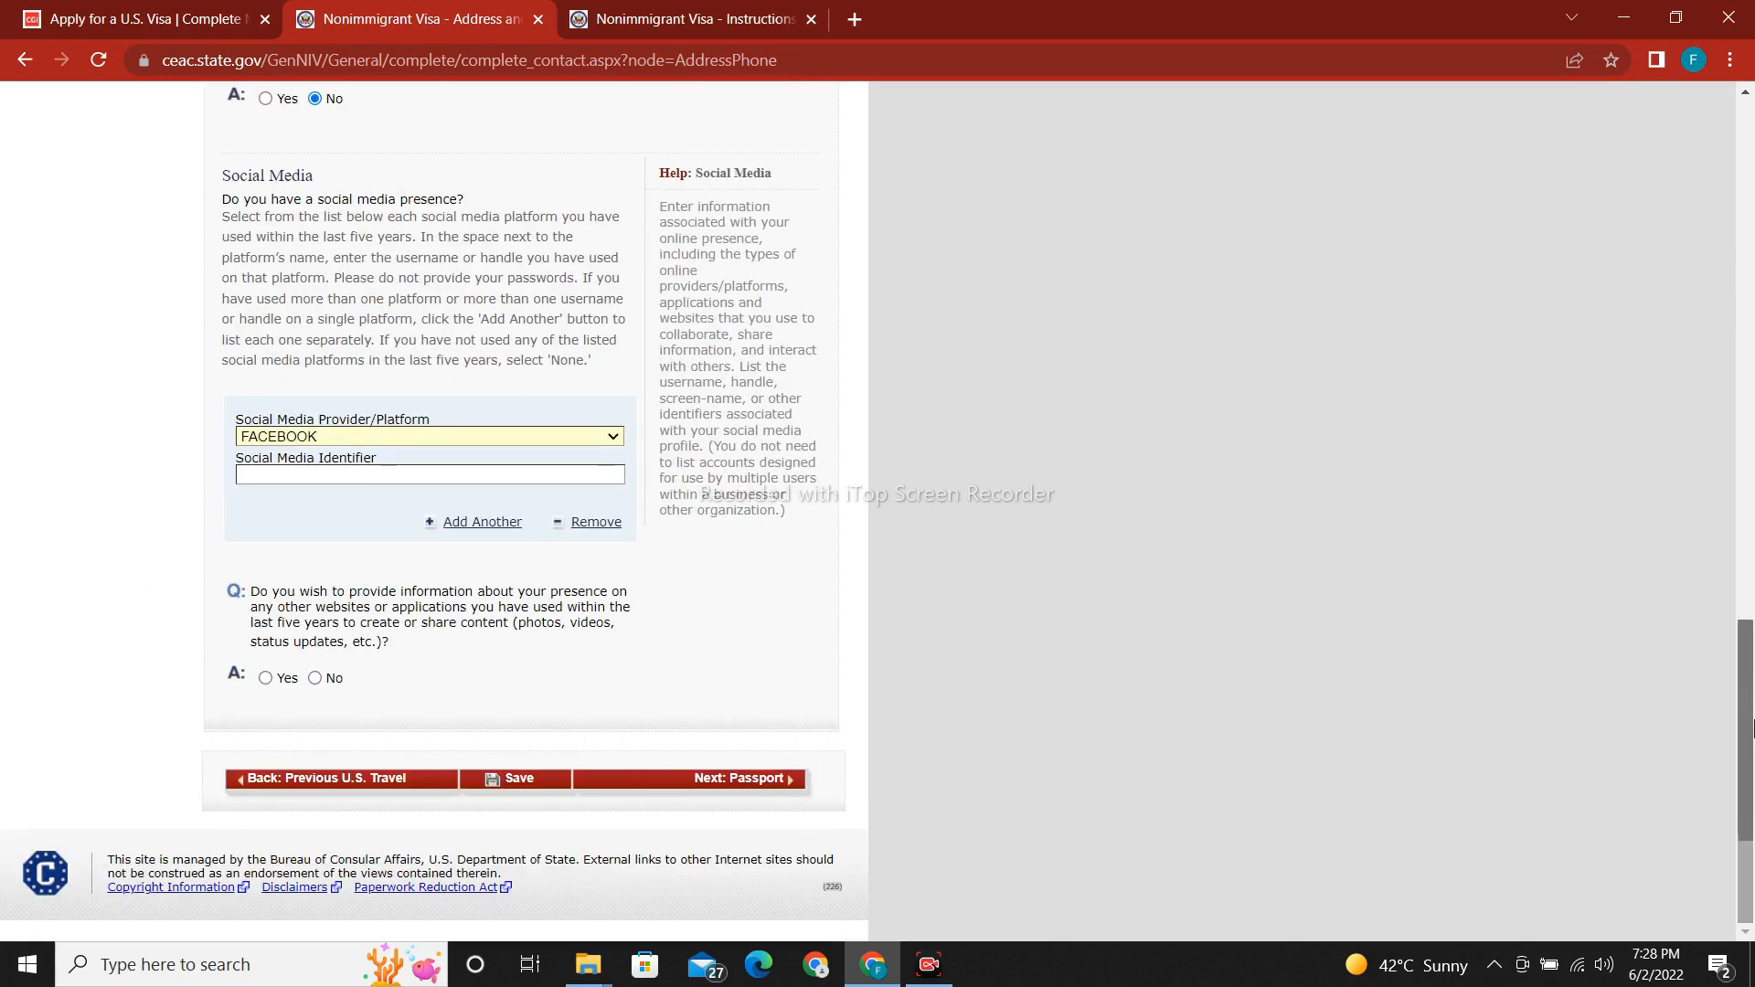
pyautogui.click(332, 475)
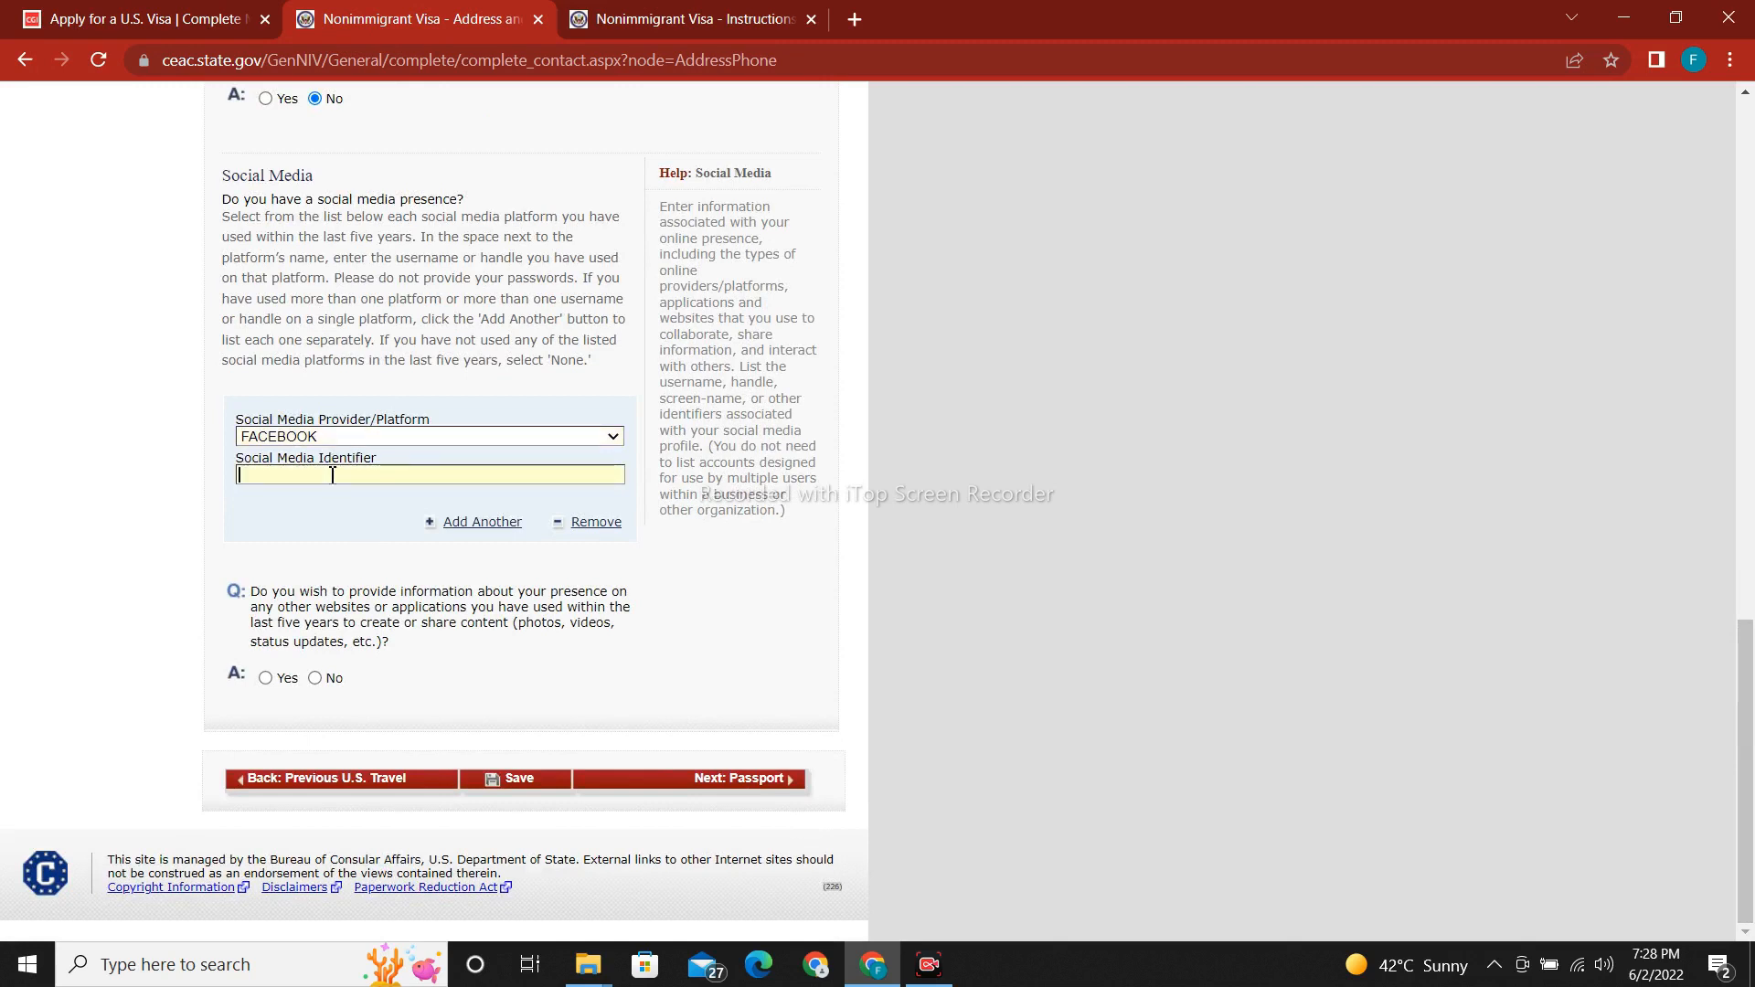
# Add a second social media entry for LINKEDIN with its account identifier.
pyautogui.click(493, 525)
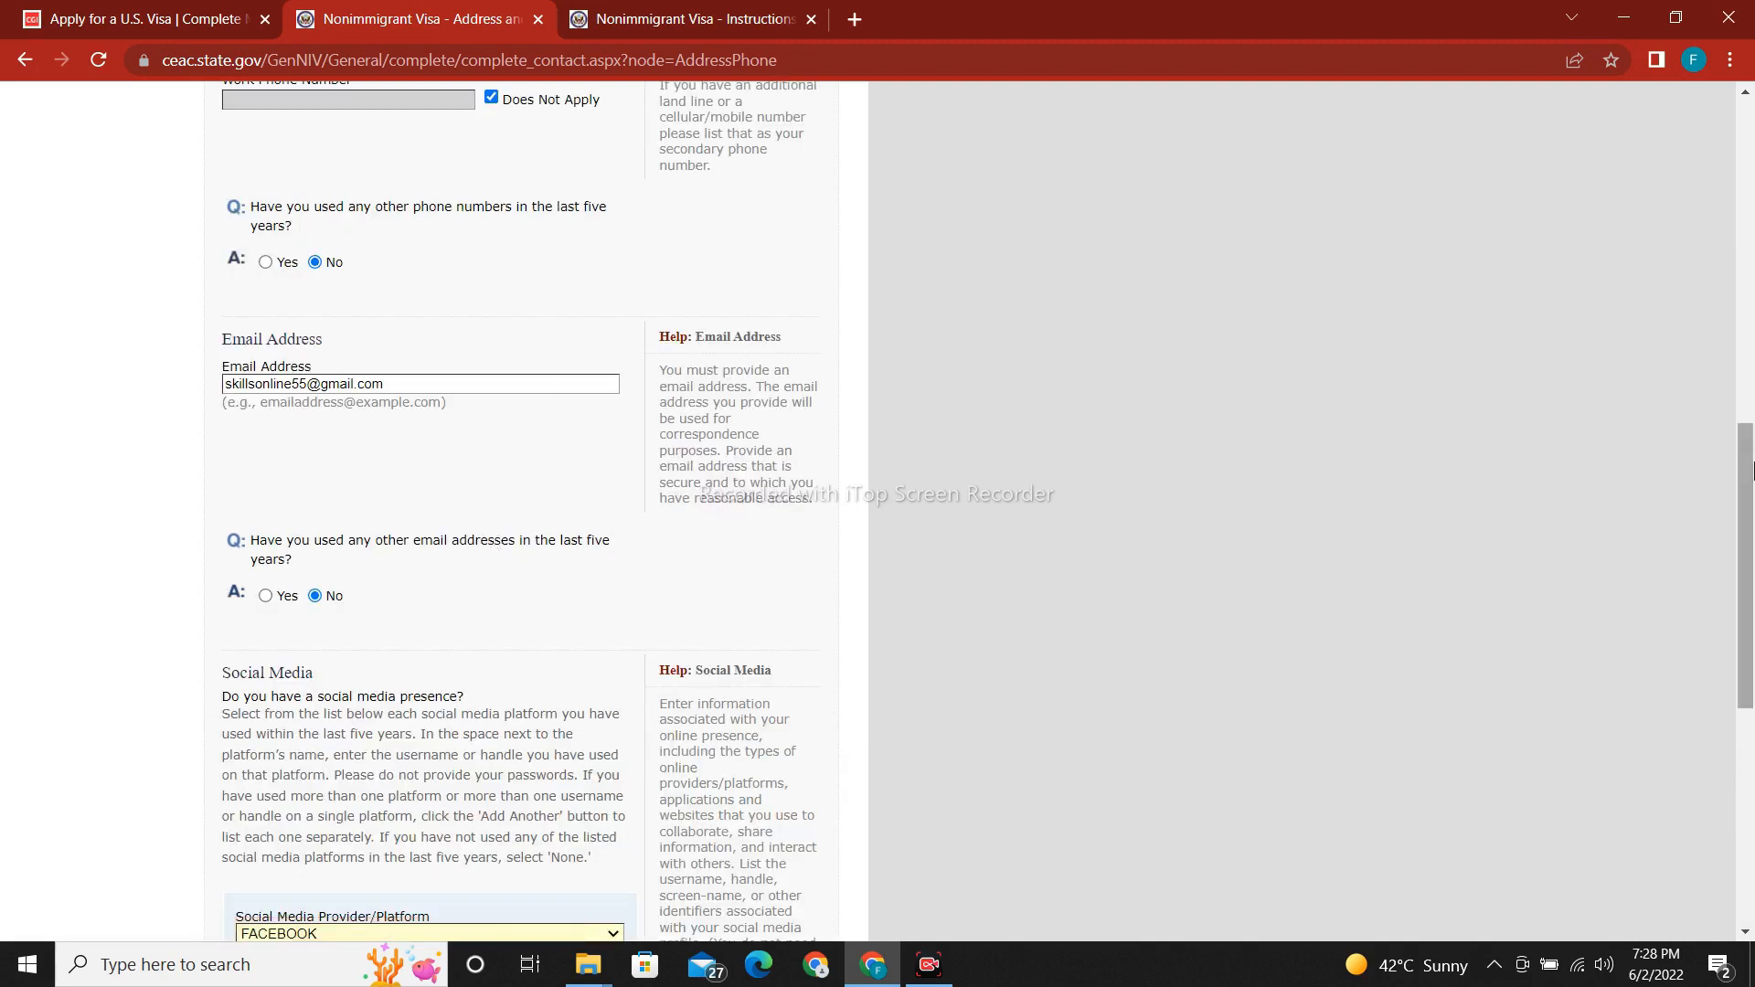
pyautogui.moveTo(1751, 498); pyautogui.dragTo(1751, 713)
pyautogui.click(355, 441)
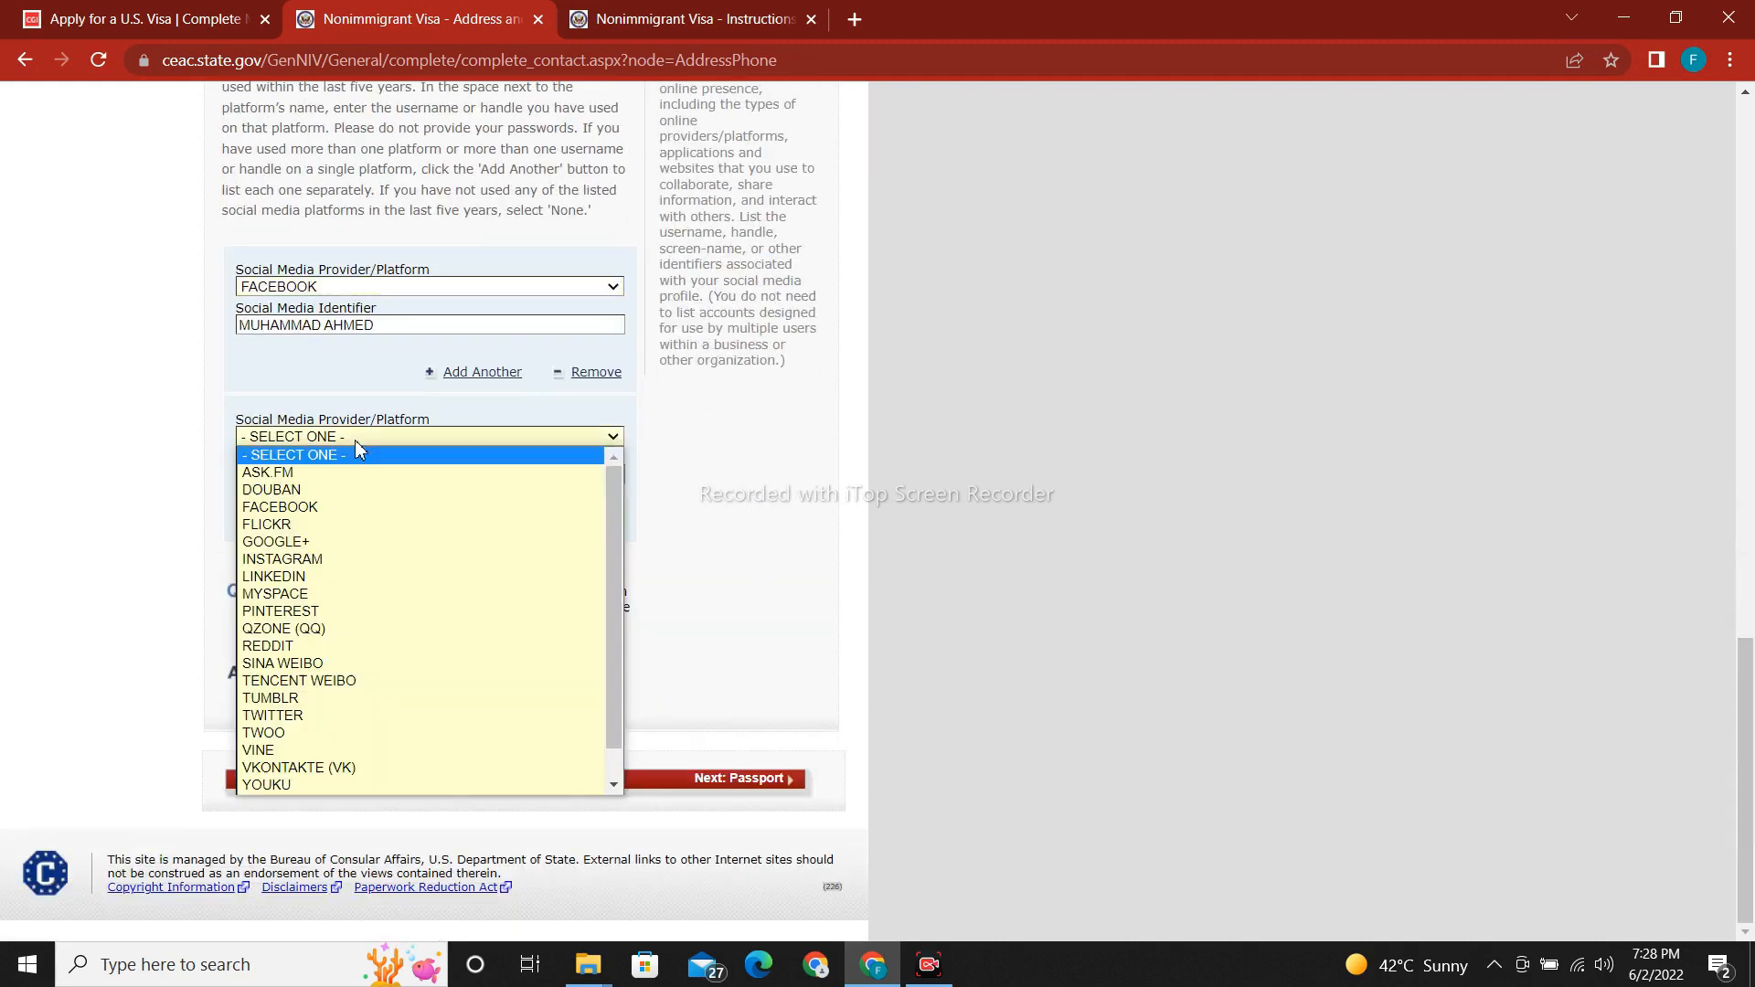
pyautogui.click(334, 579)
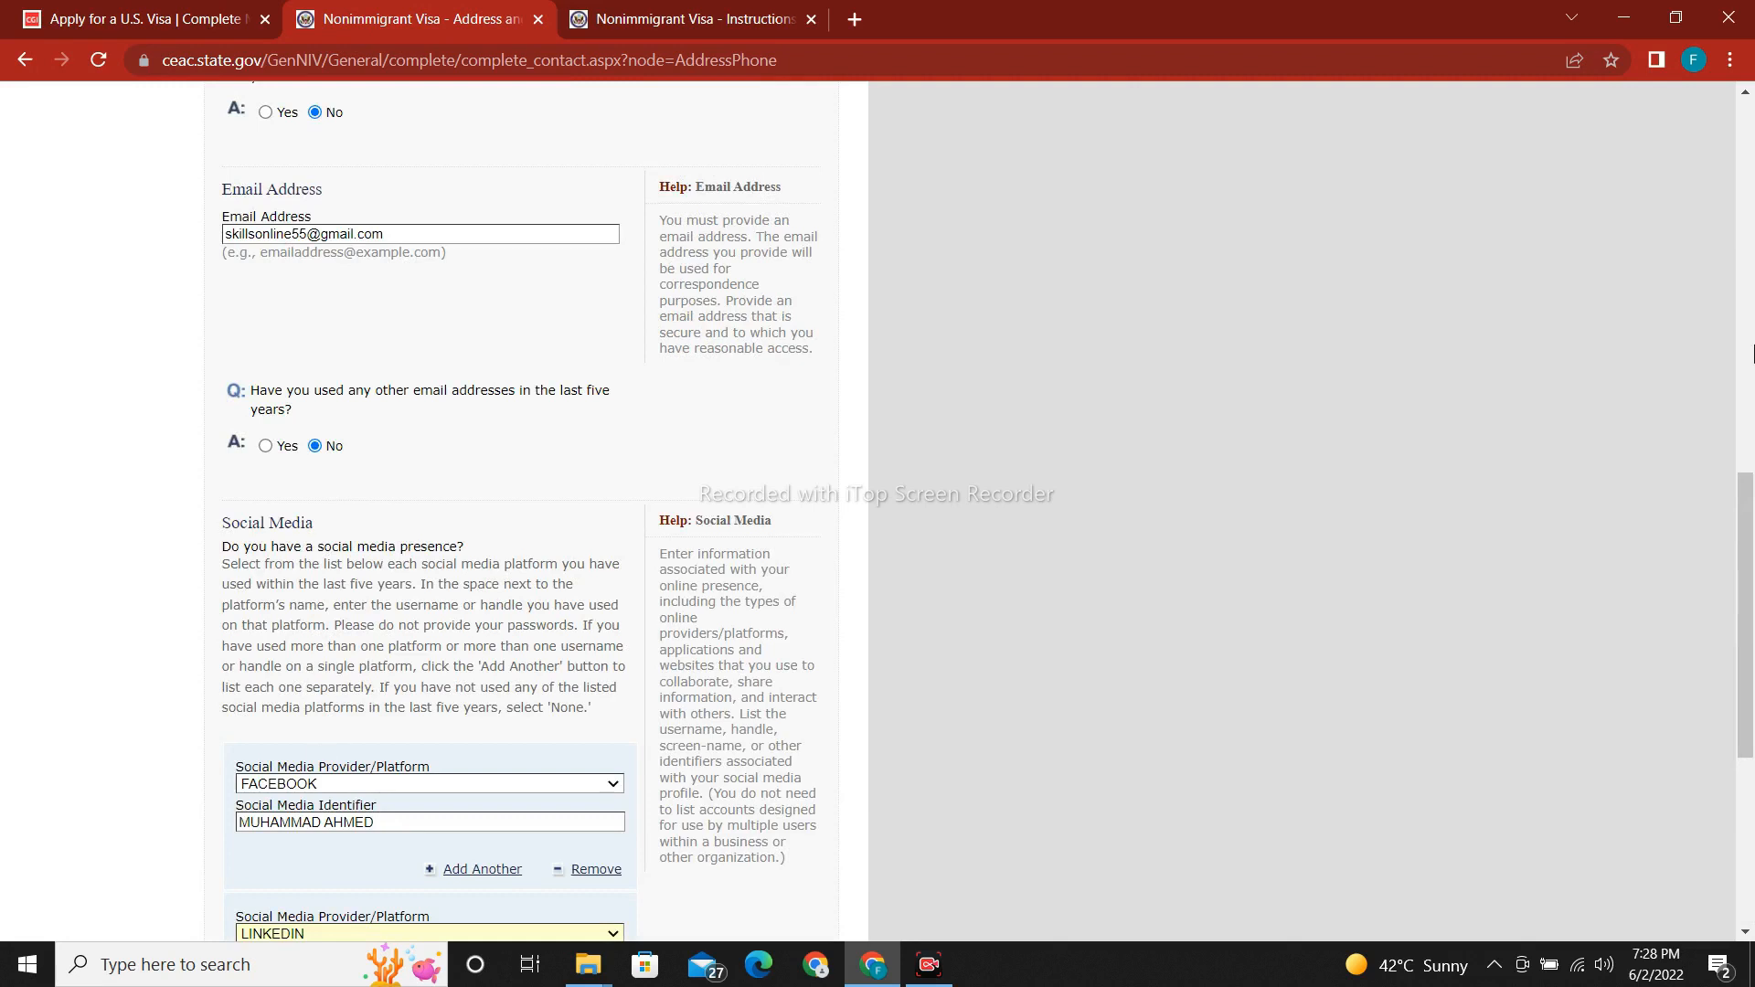
pyautogui.moveTo(1748, 557); pyautogui.dragTo(1749, 715)
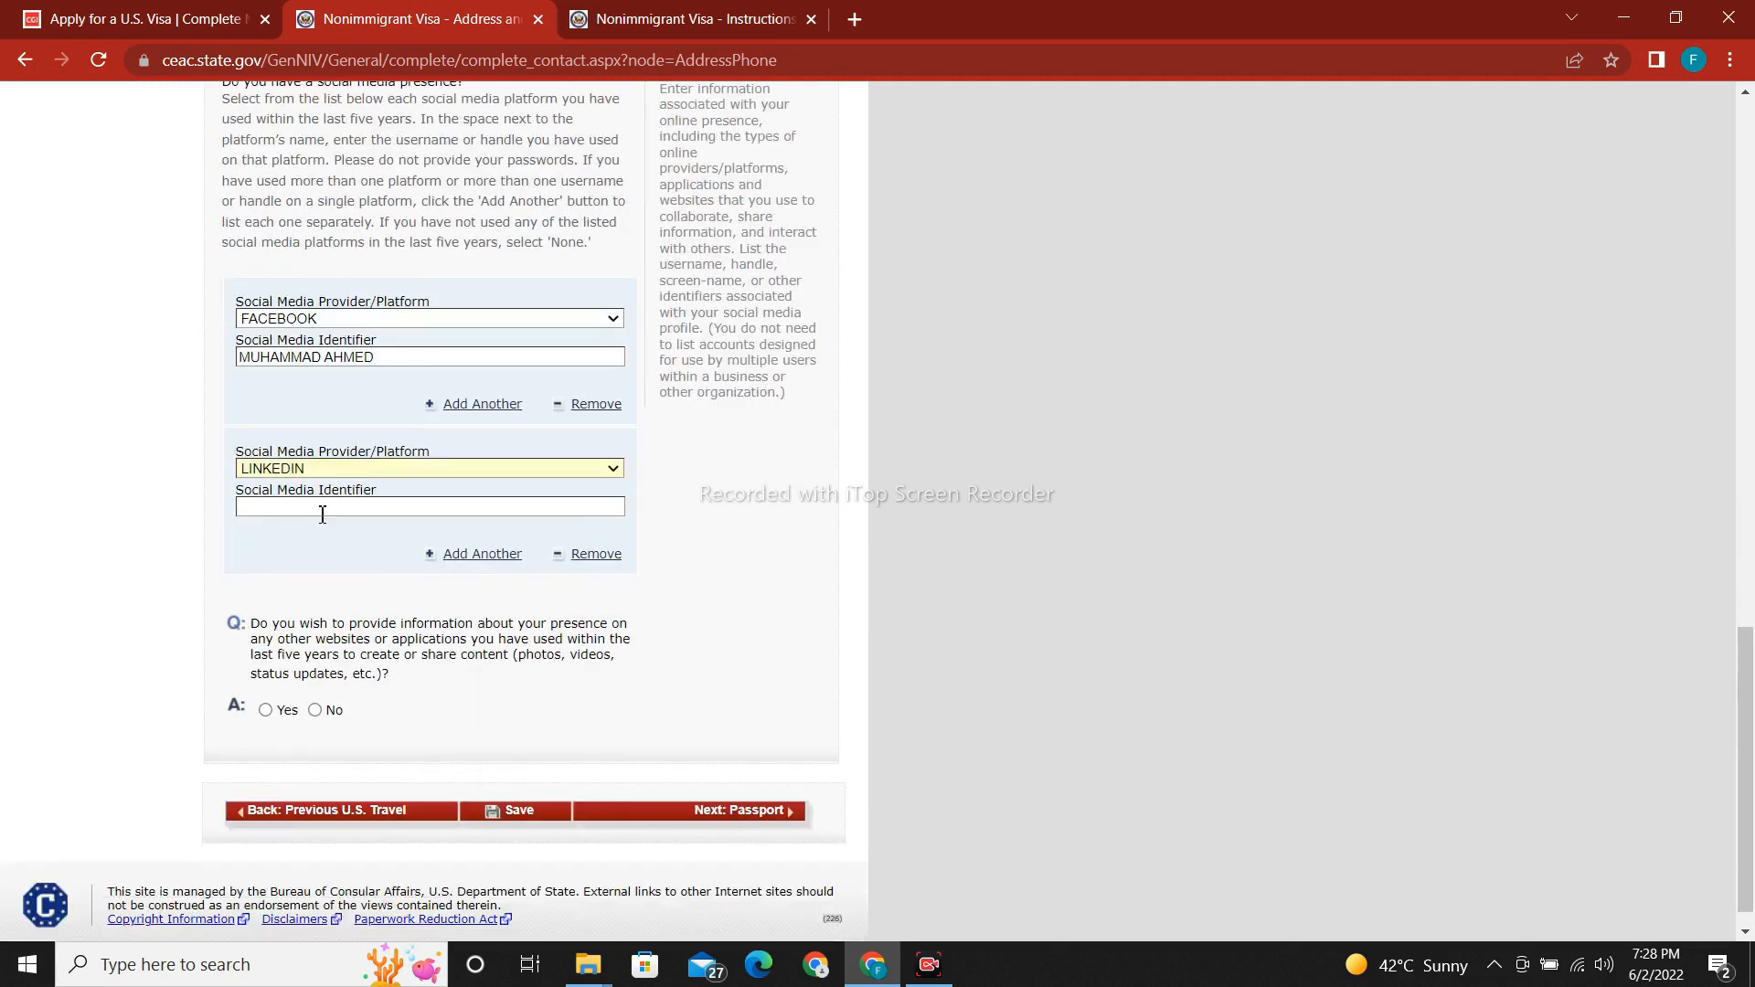
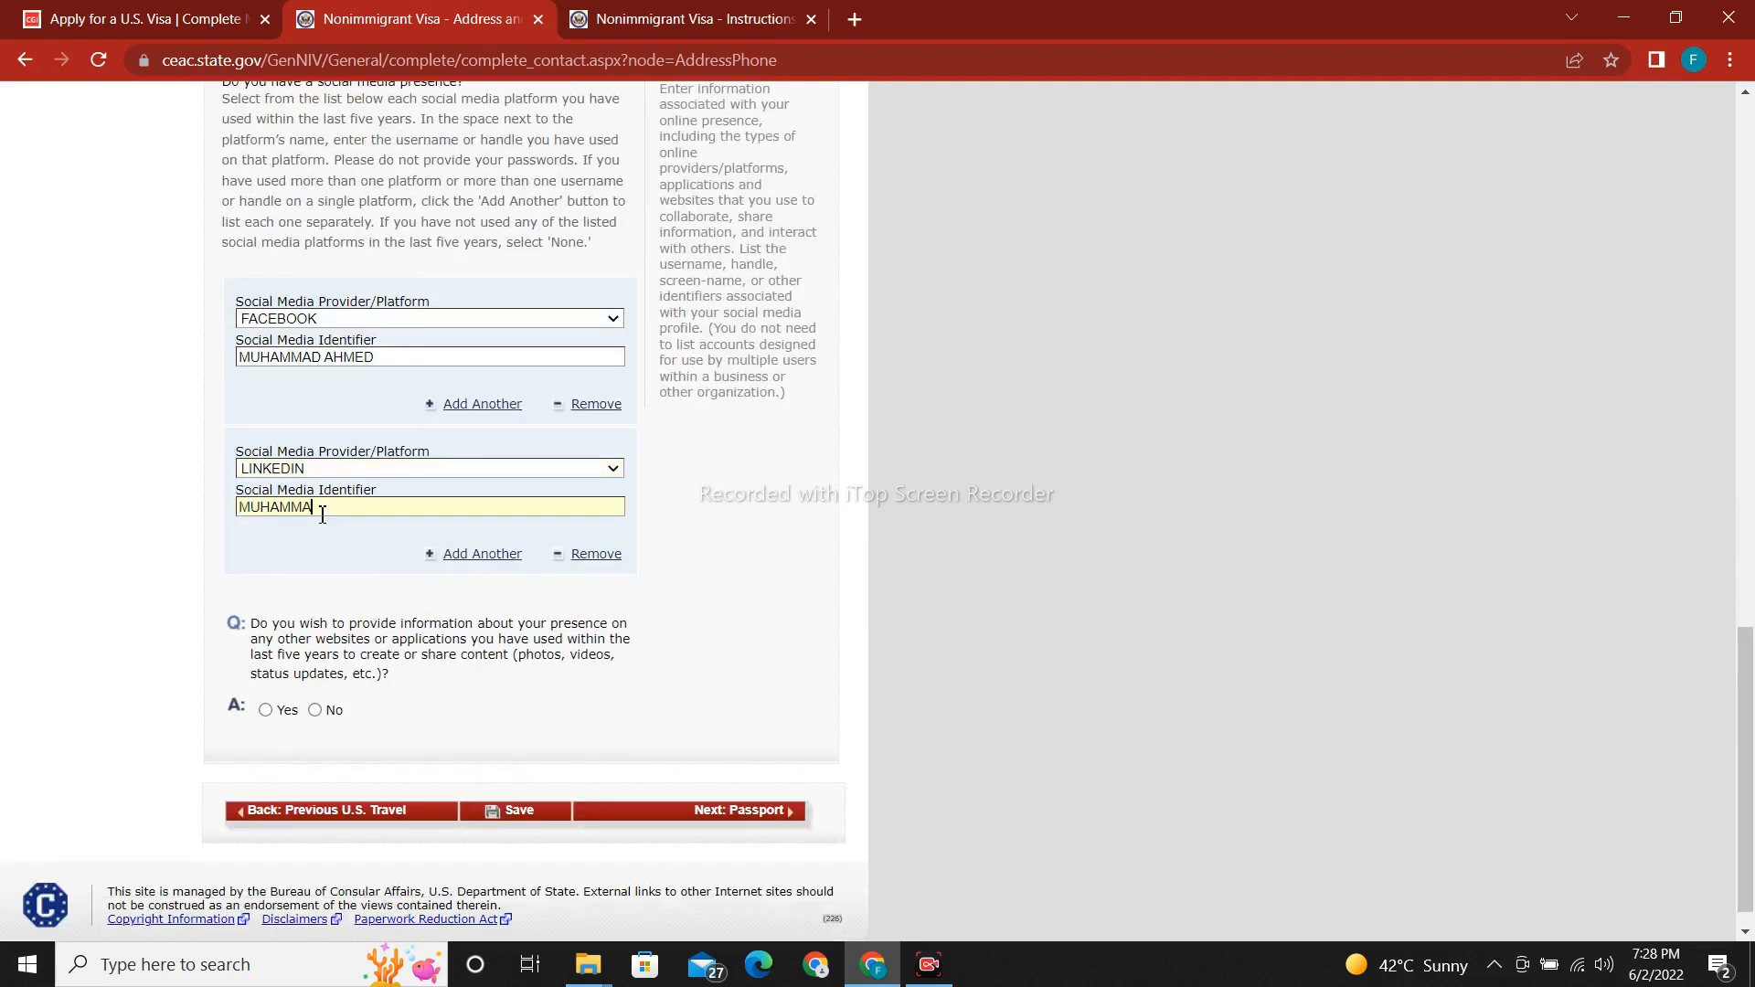
# Answer No to other websites or apps, save, and move on to Passport Information.
pyautogui.scroll(-1, 1750, 759)
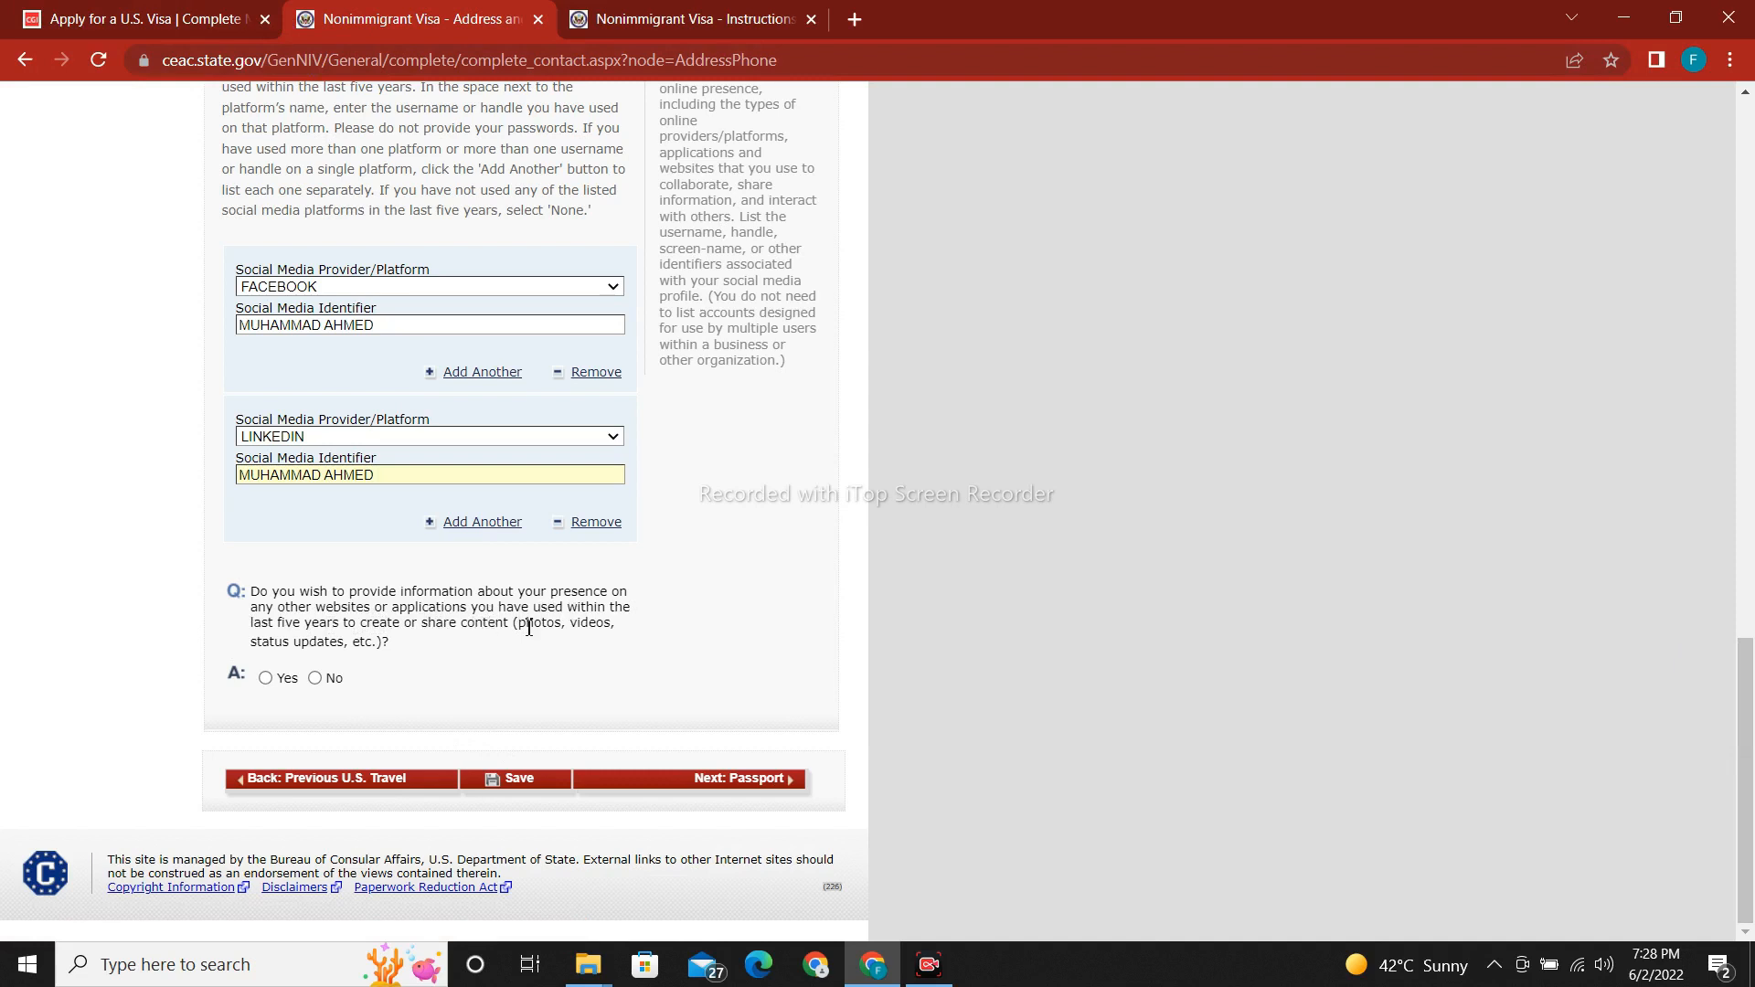
pyautogui.click(315, 677)
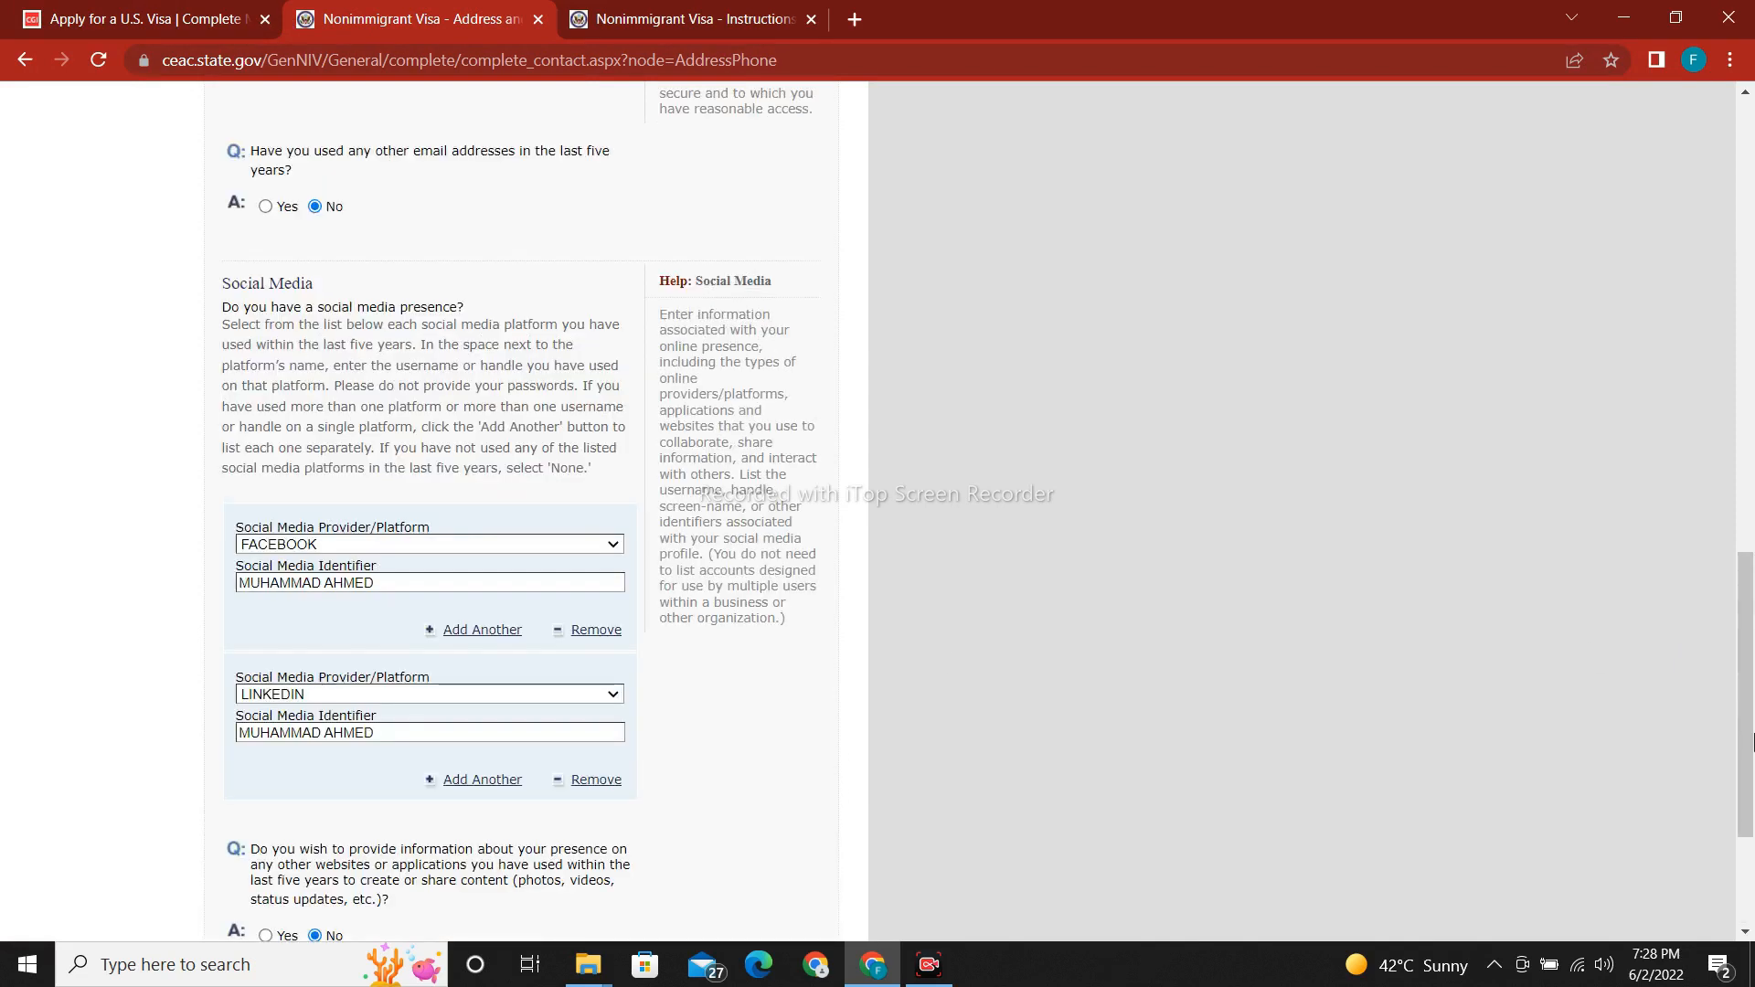
pyautogui.moveTo(1752, 786); pyautogui.dragTo(1752, 873)
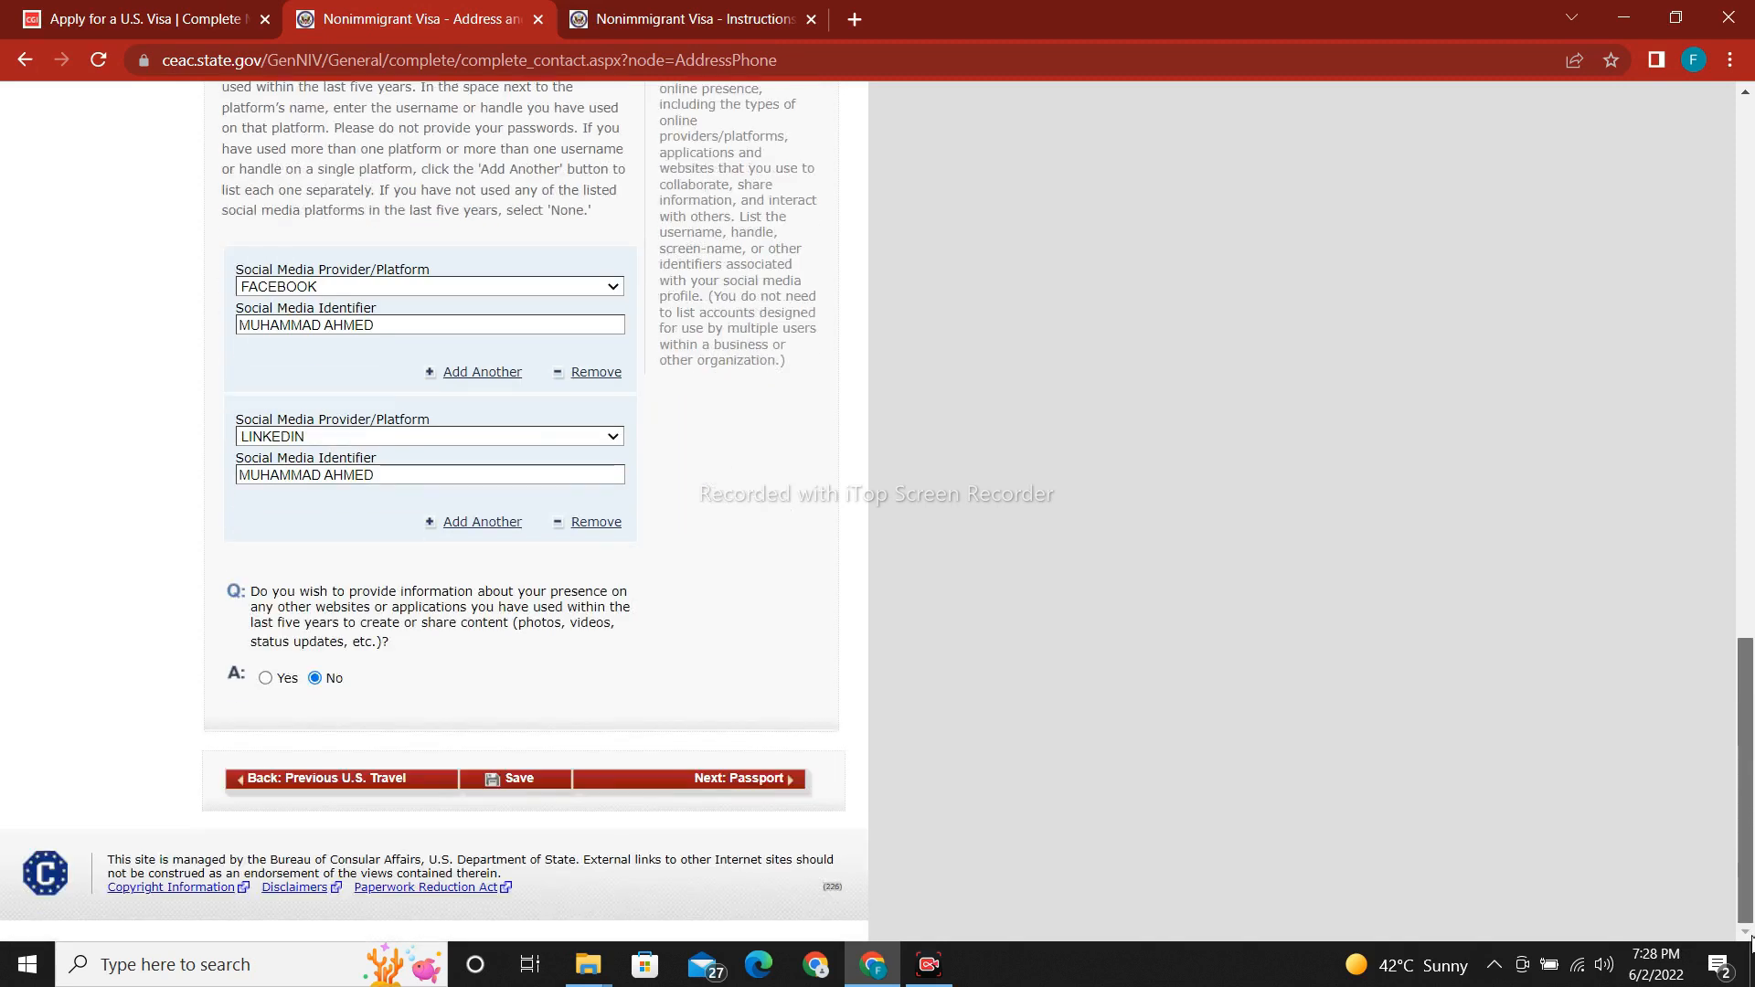
pyautogui.click(526, 786)
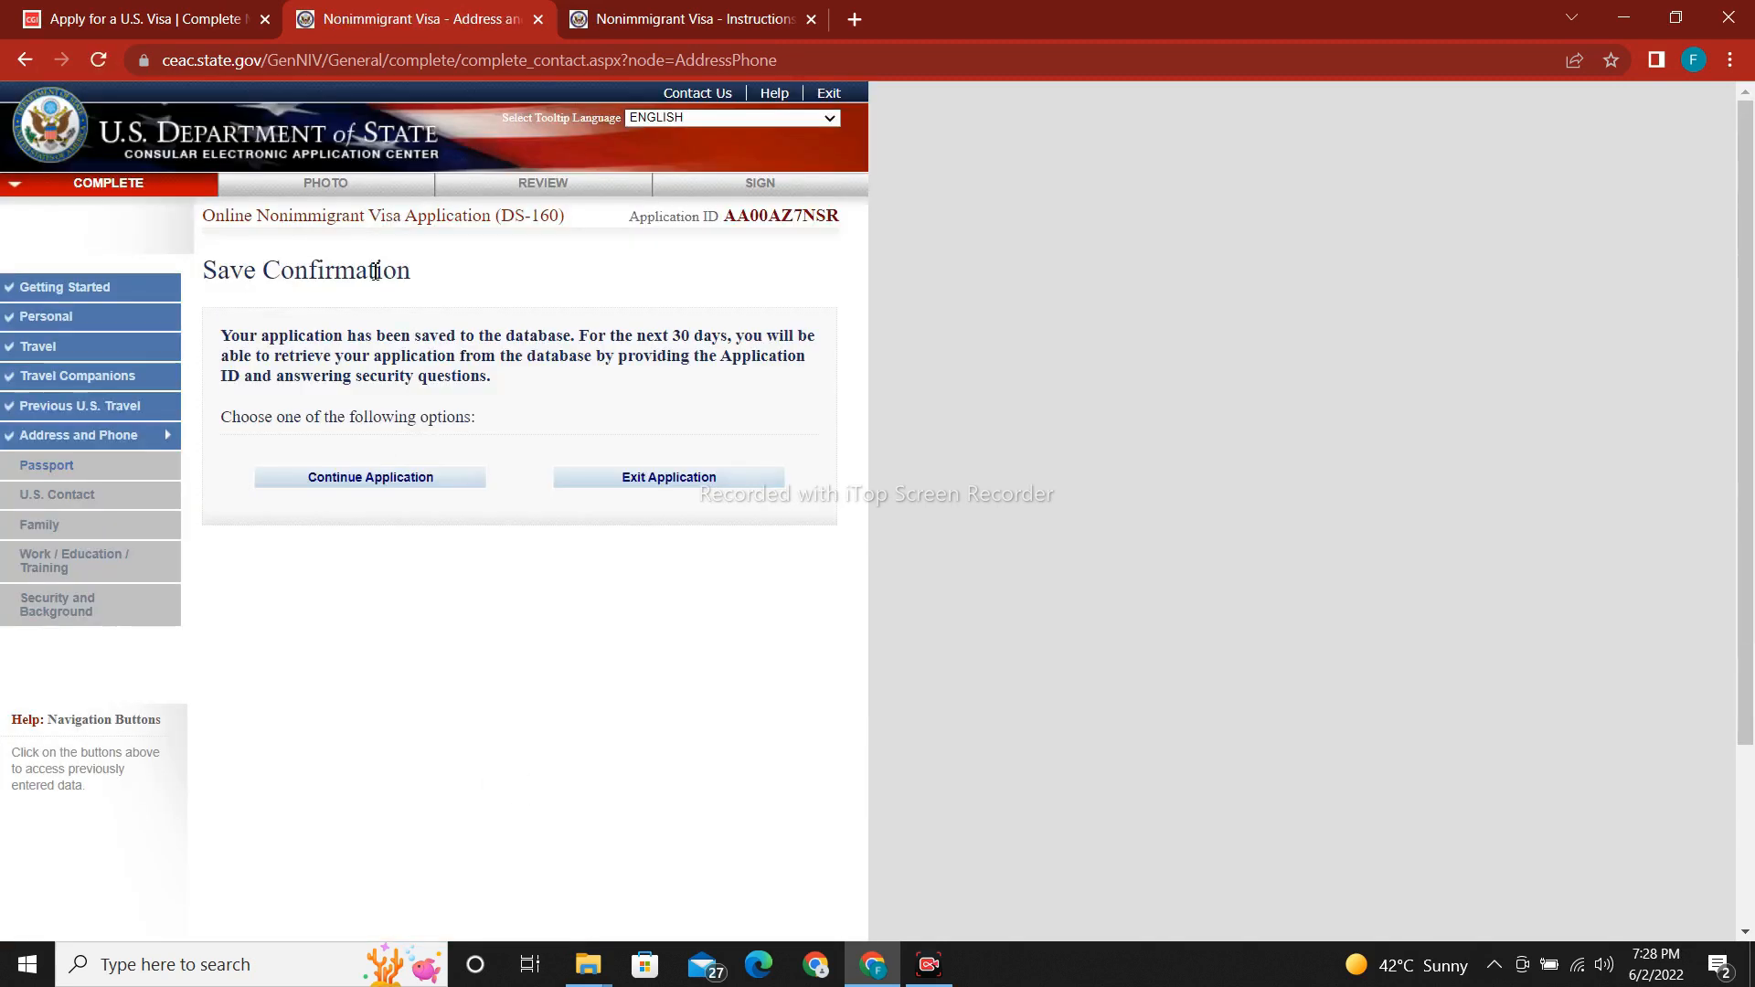
pyautogui.click(366, 479)
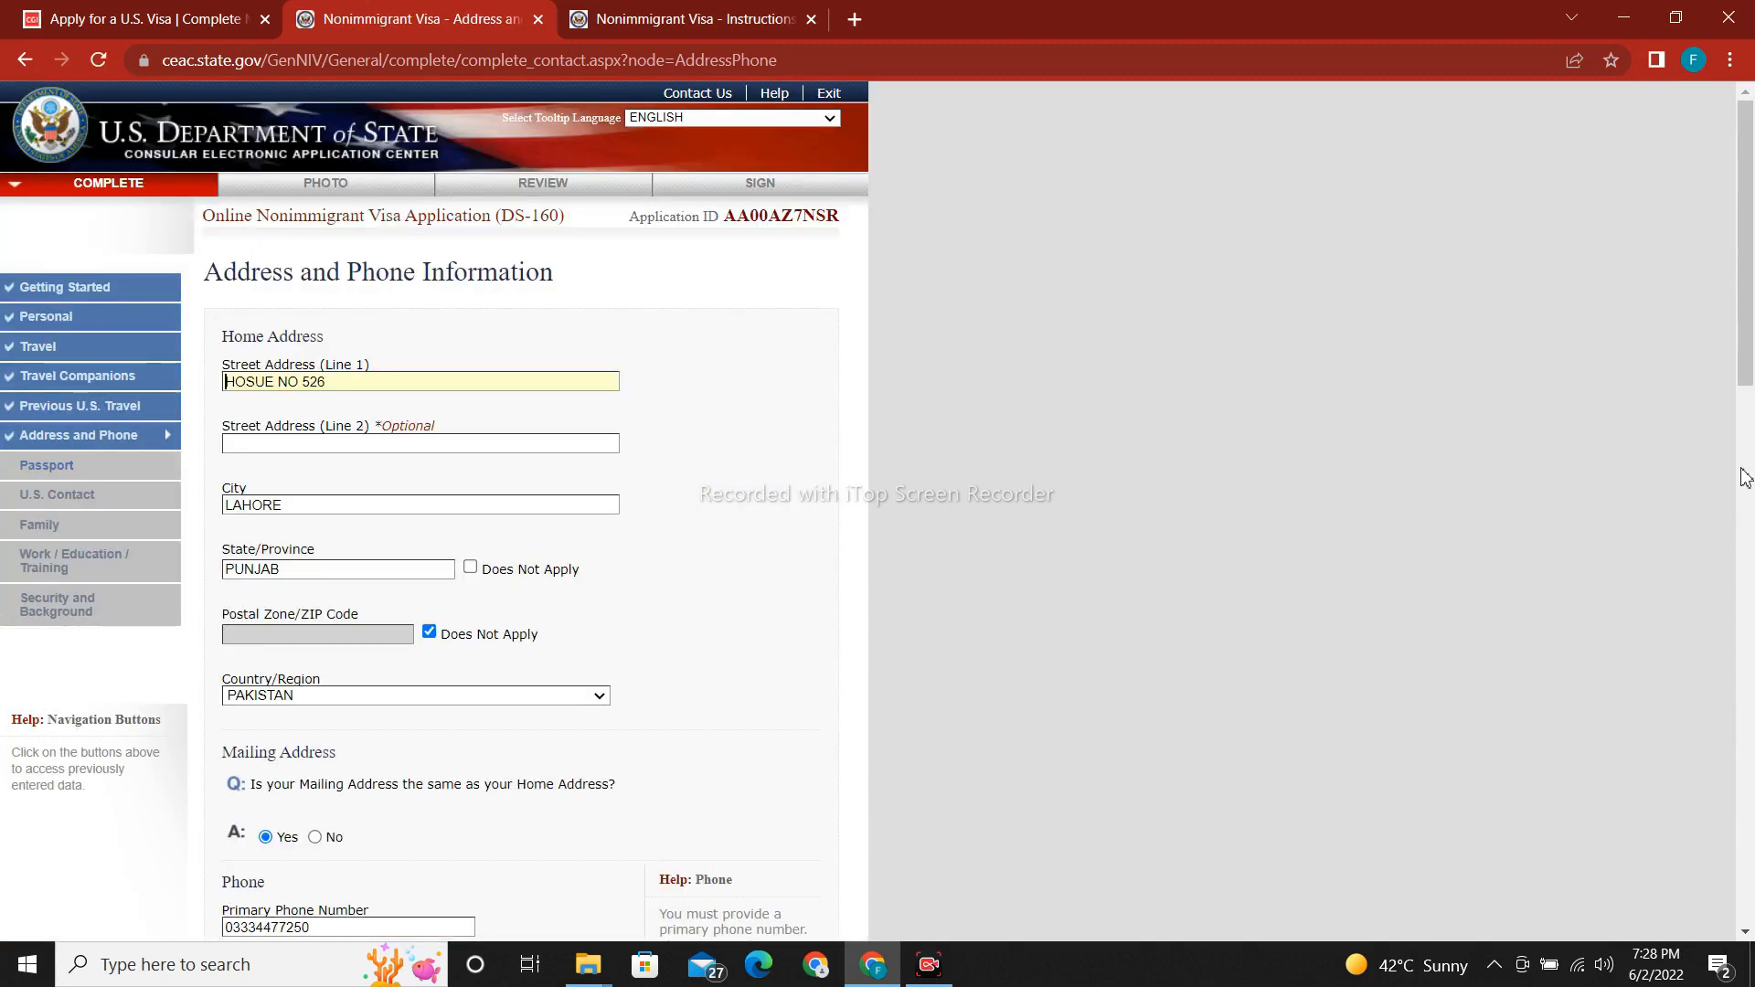
pyautogui.moveTo(1746, 378); pyautogui.dragTo(1748, 915)
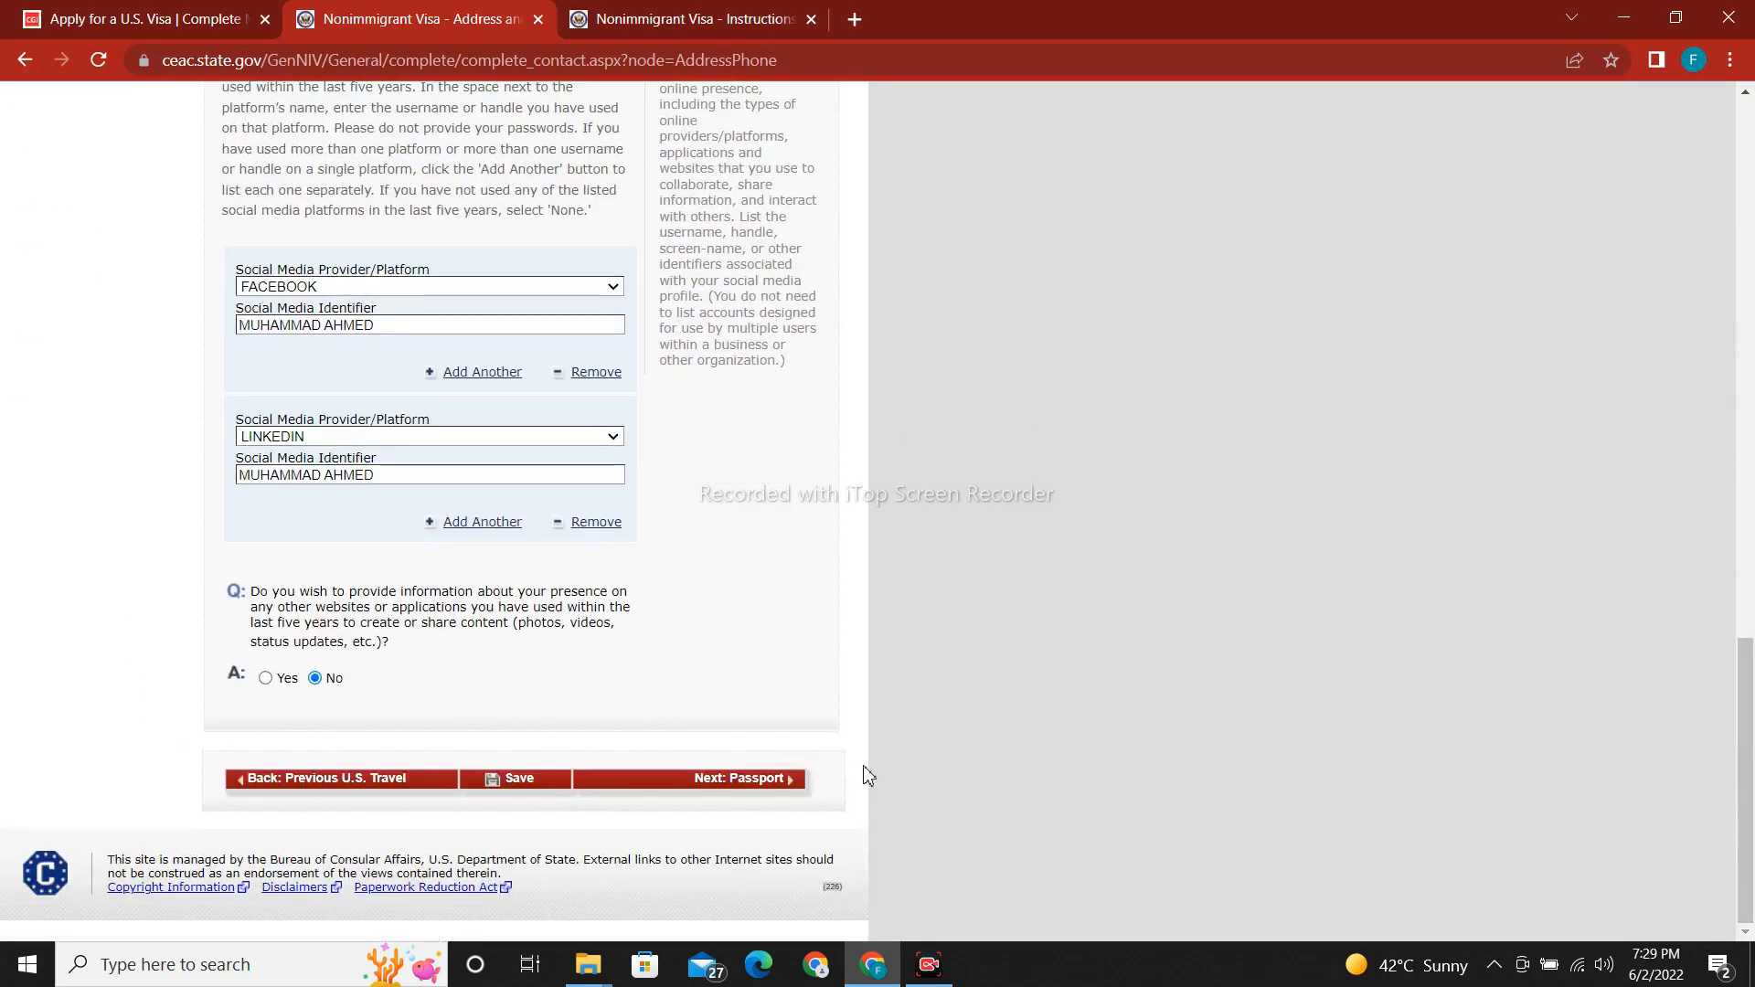
pyautogui.click(766, 784)
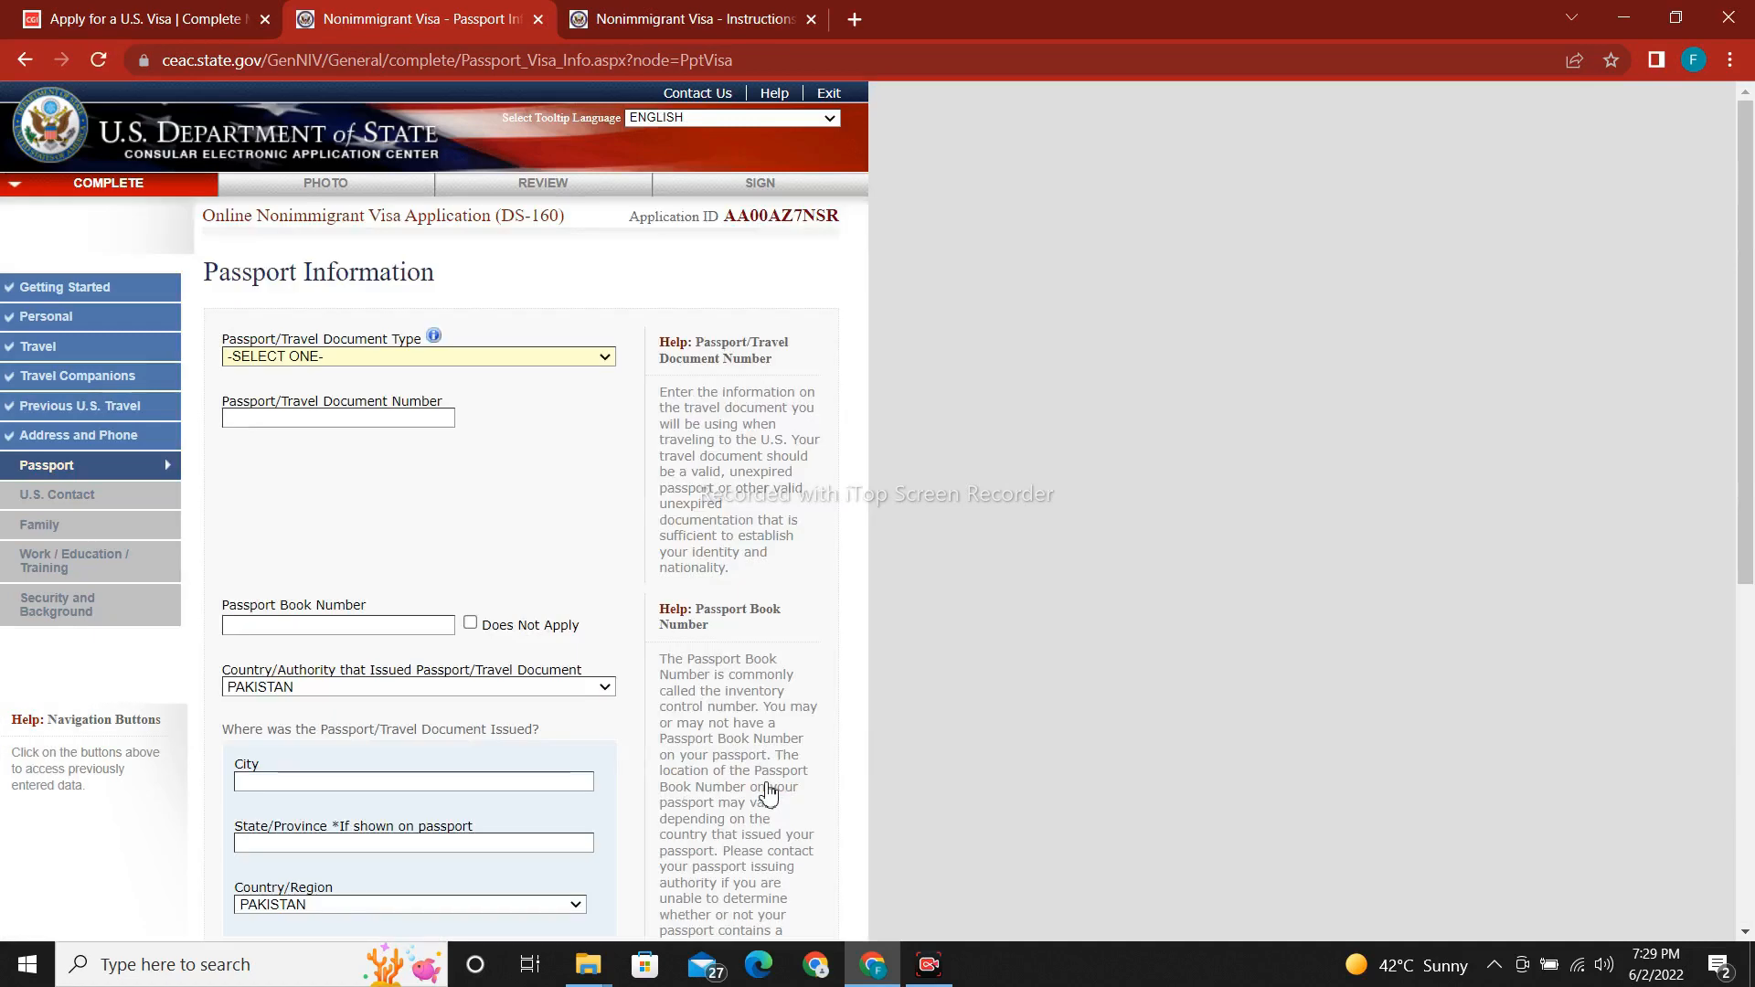
# Choose REGULAR as the passport document type and enter the passport number, fixing a typo.
pyautogui.click(347, 365)
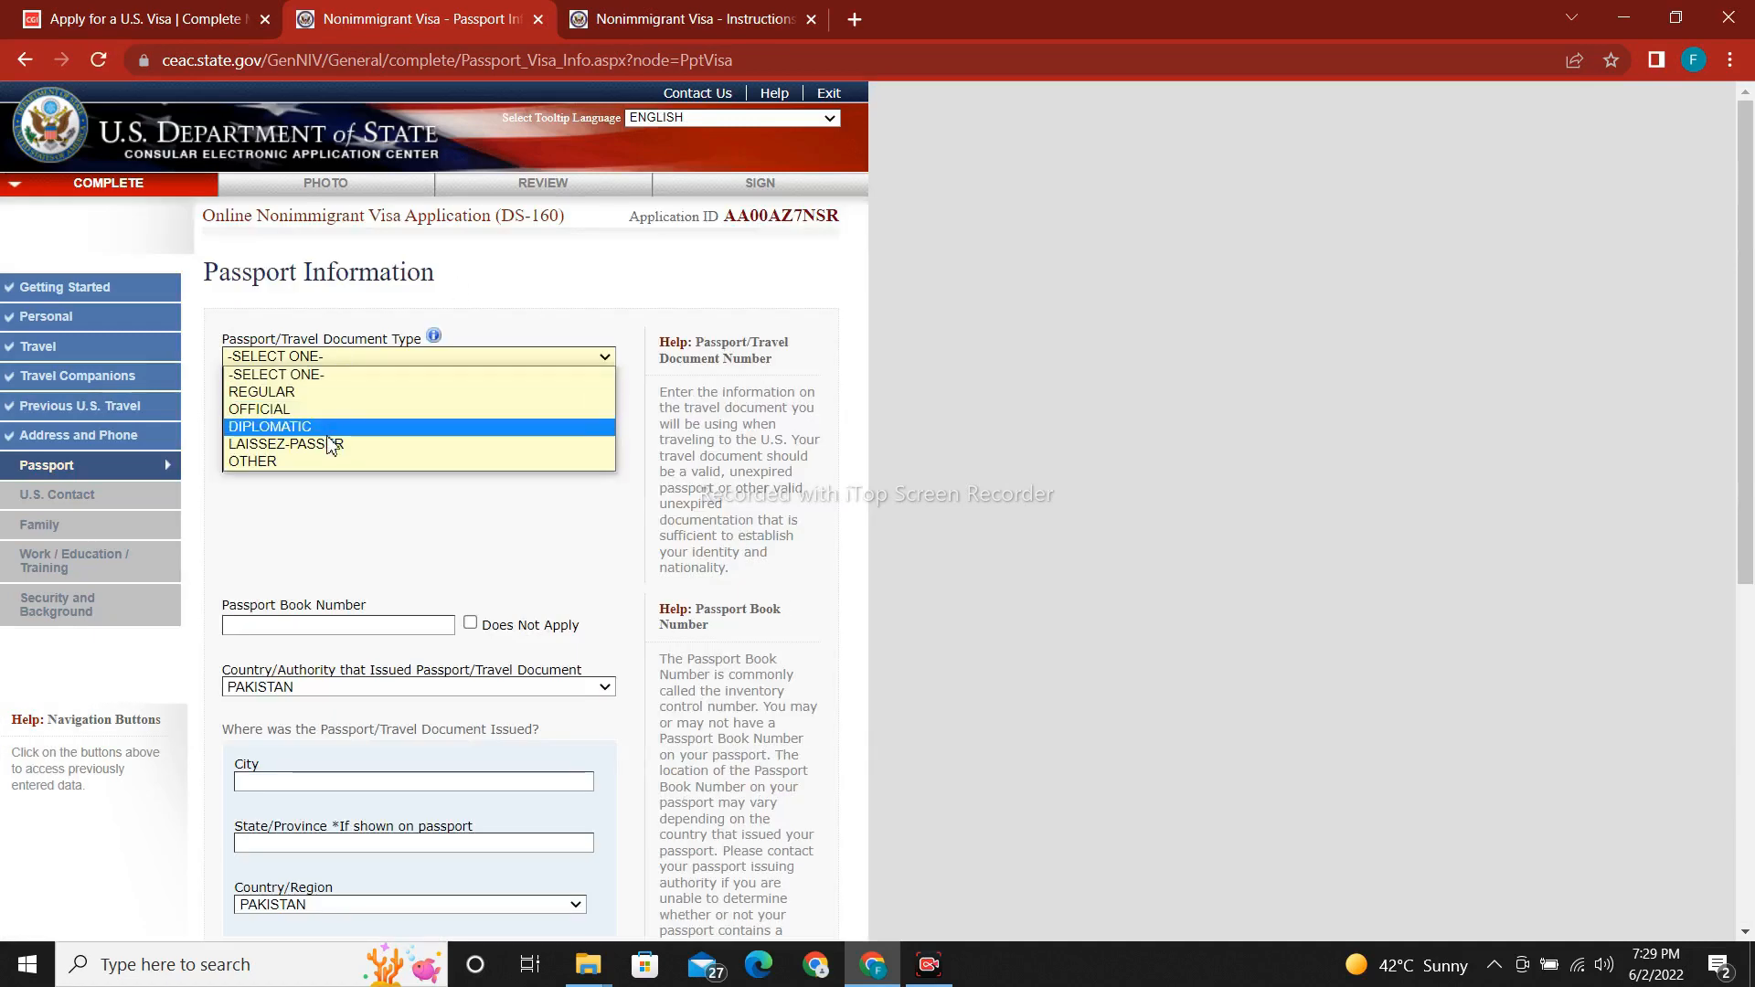
pyautogui.click(353, 392)
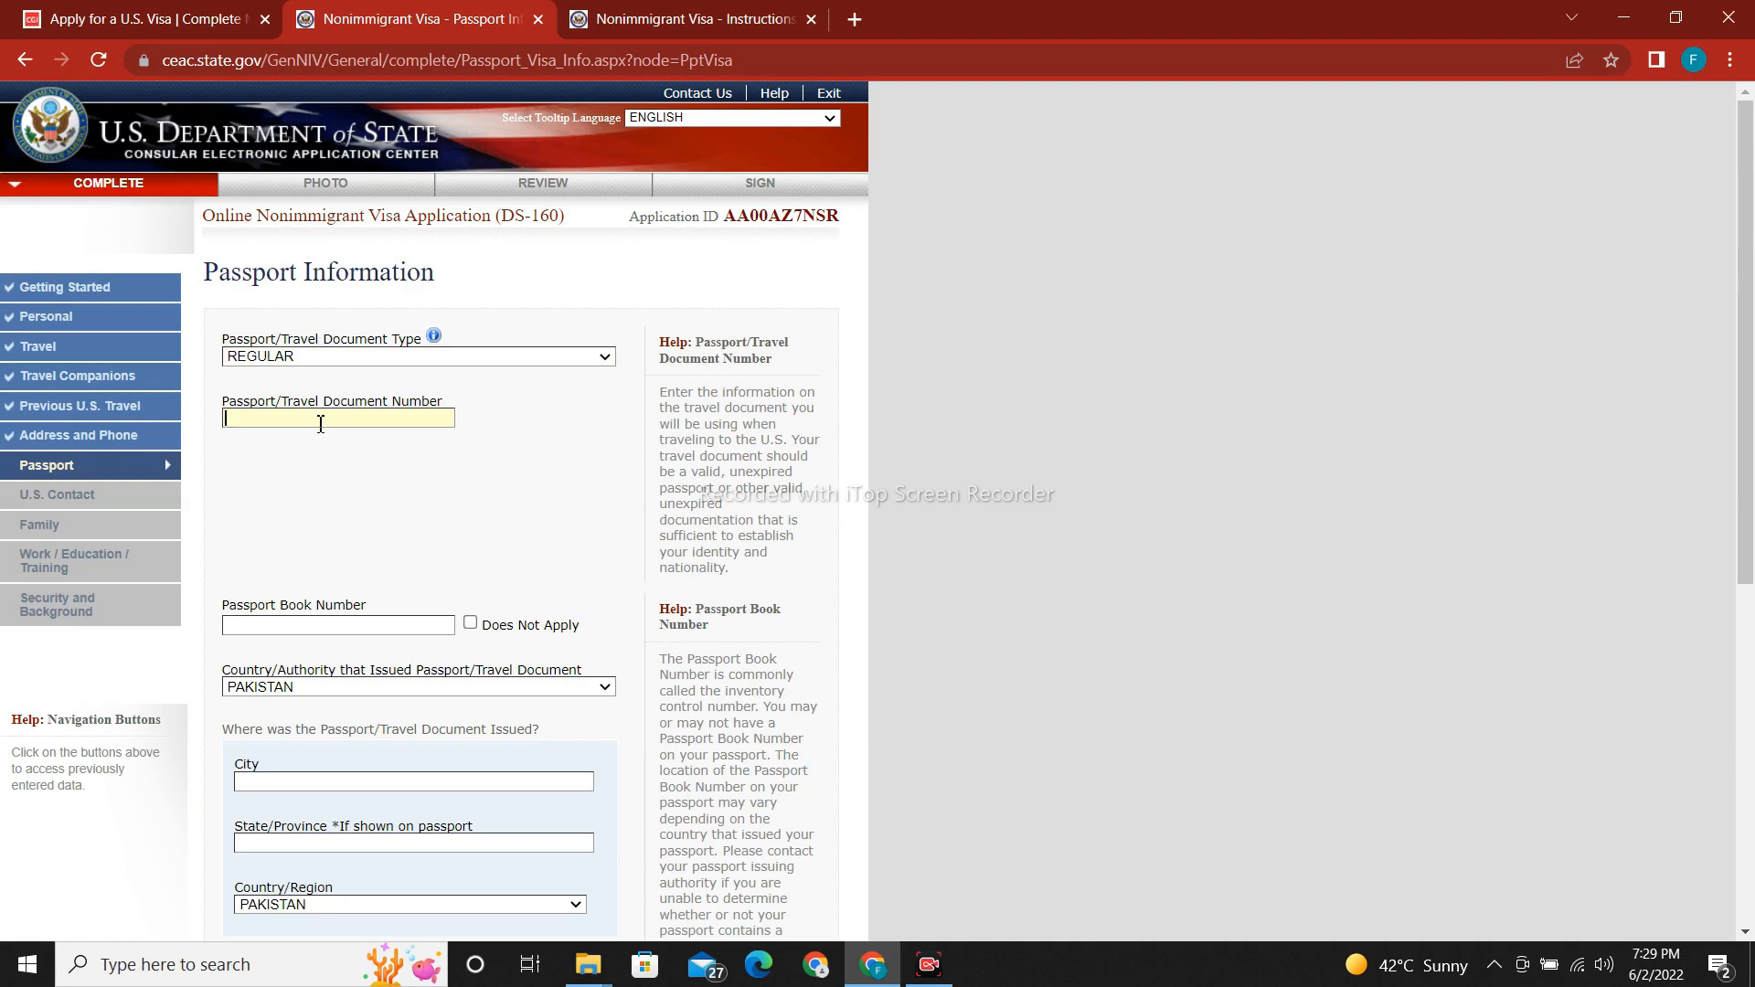
pyautogui.moveTo(1747, 509); pyautogui.dragTo(1747, 677)
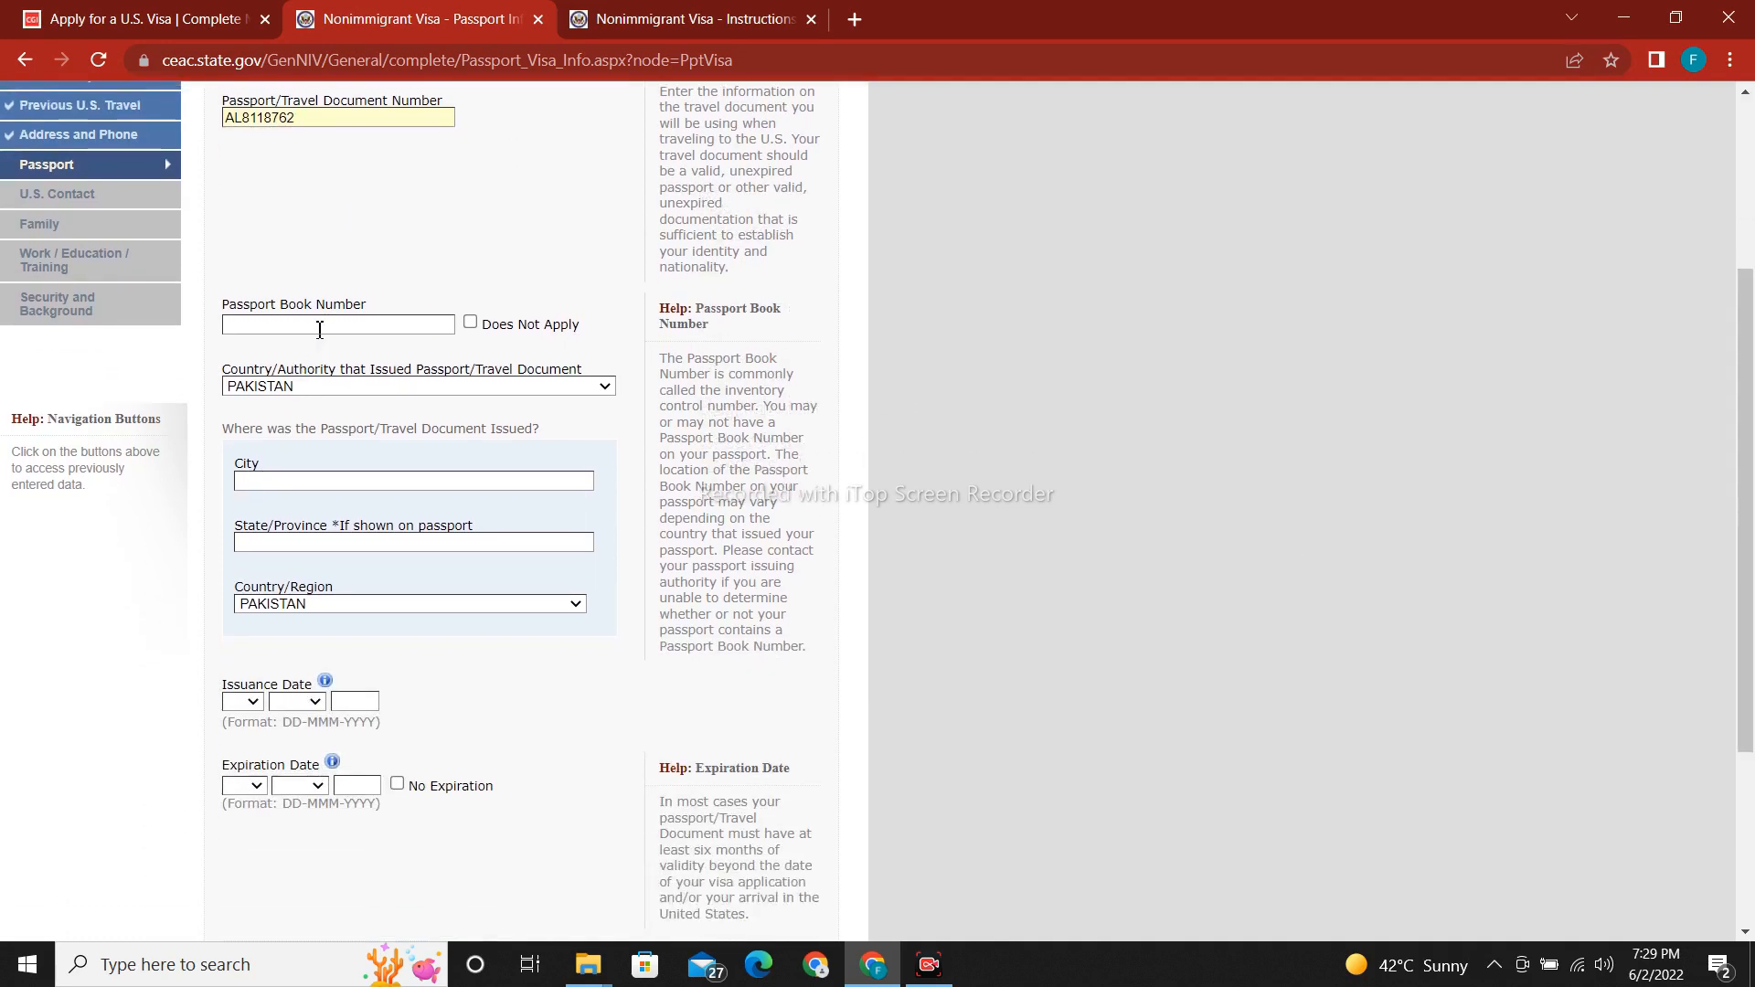
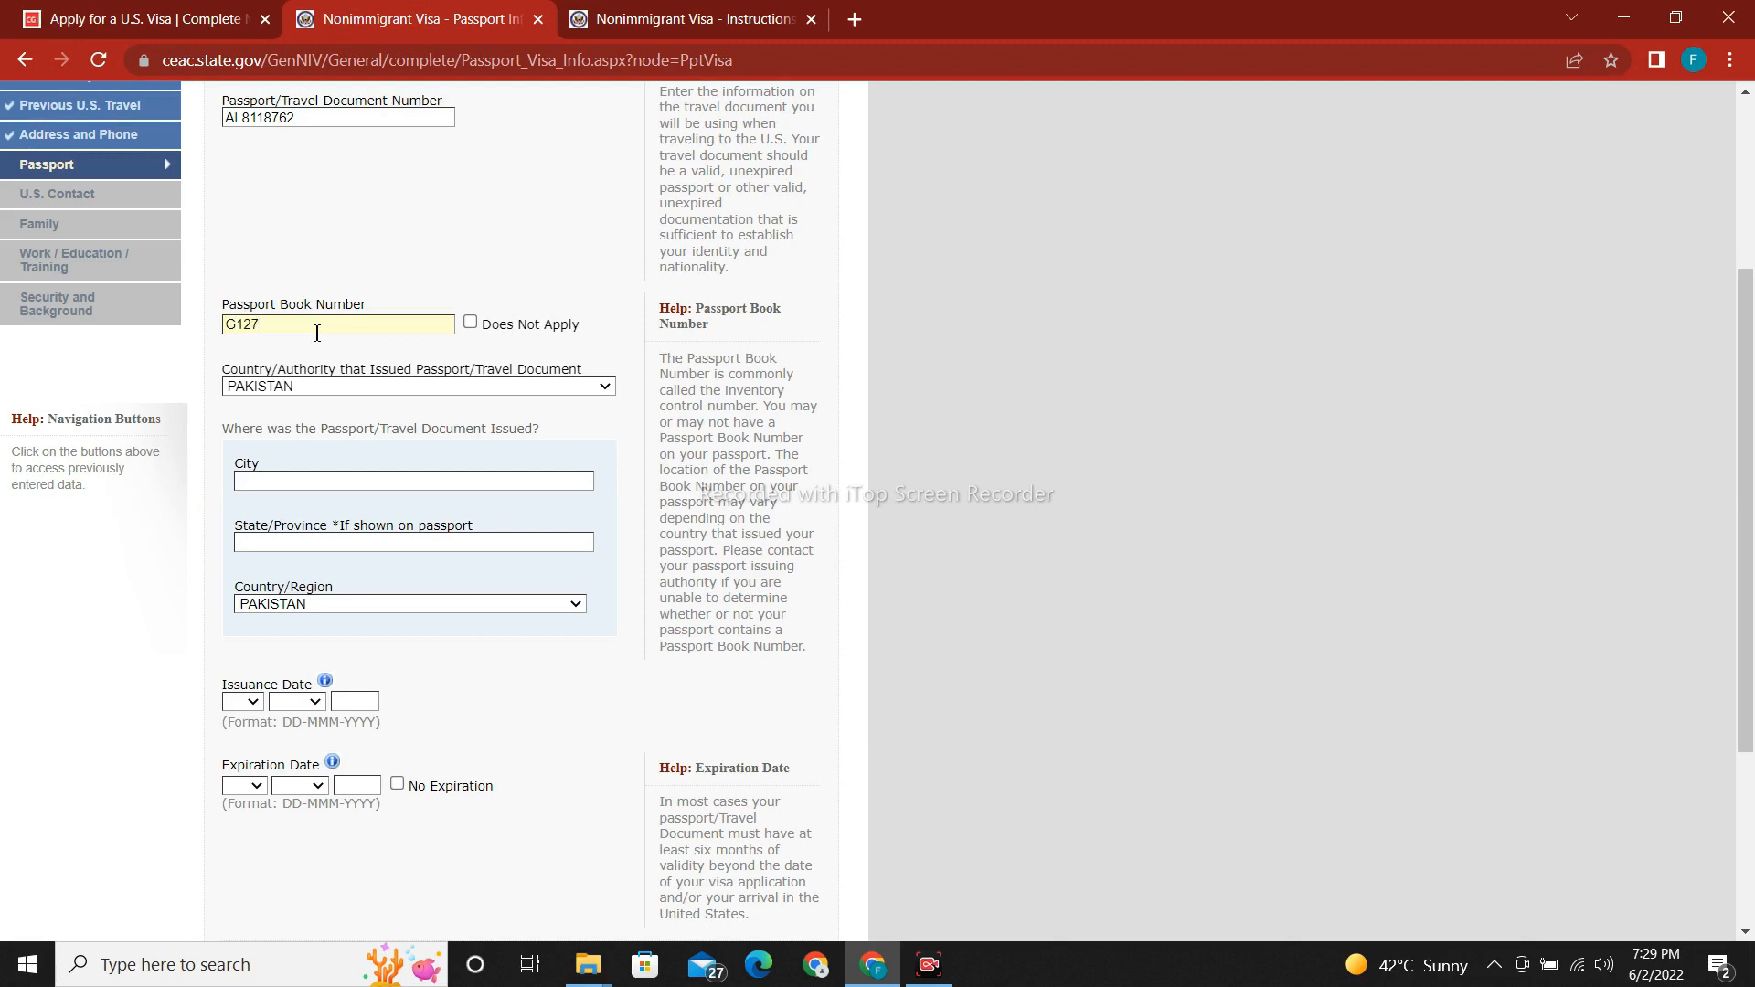
# Finish the passport book number and set the issuing country to PAKISTAN.
pyautogui.click(400, 387)
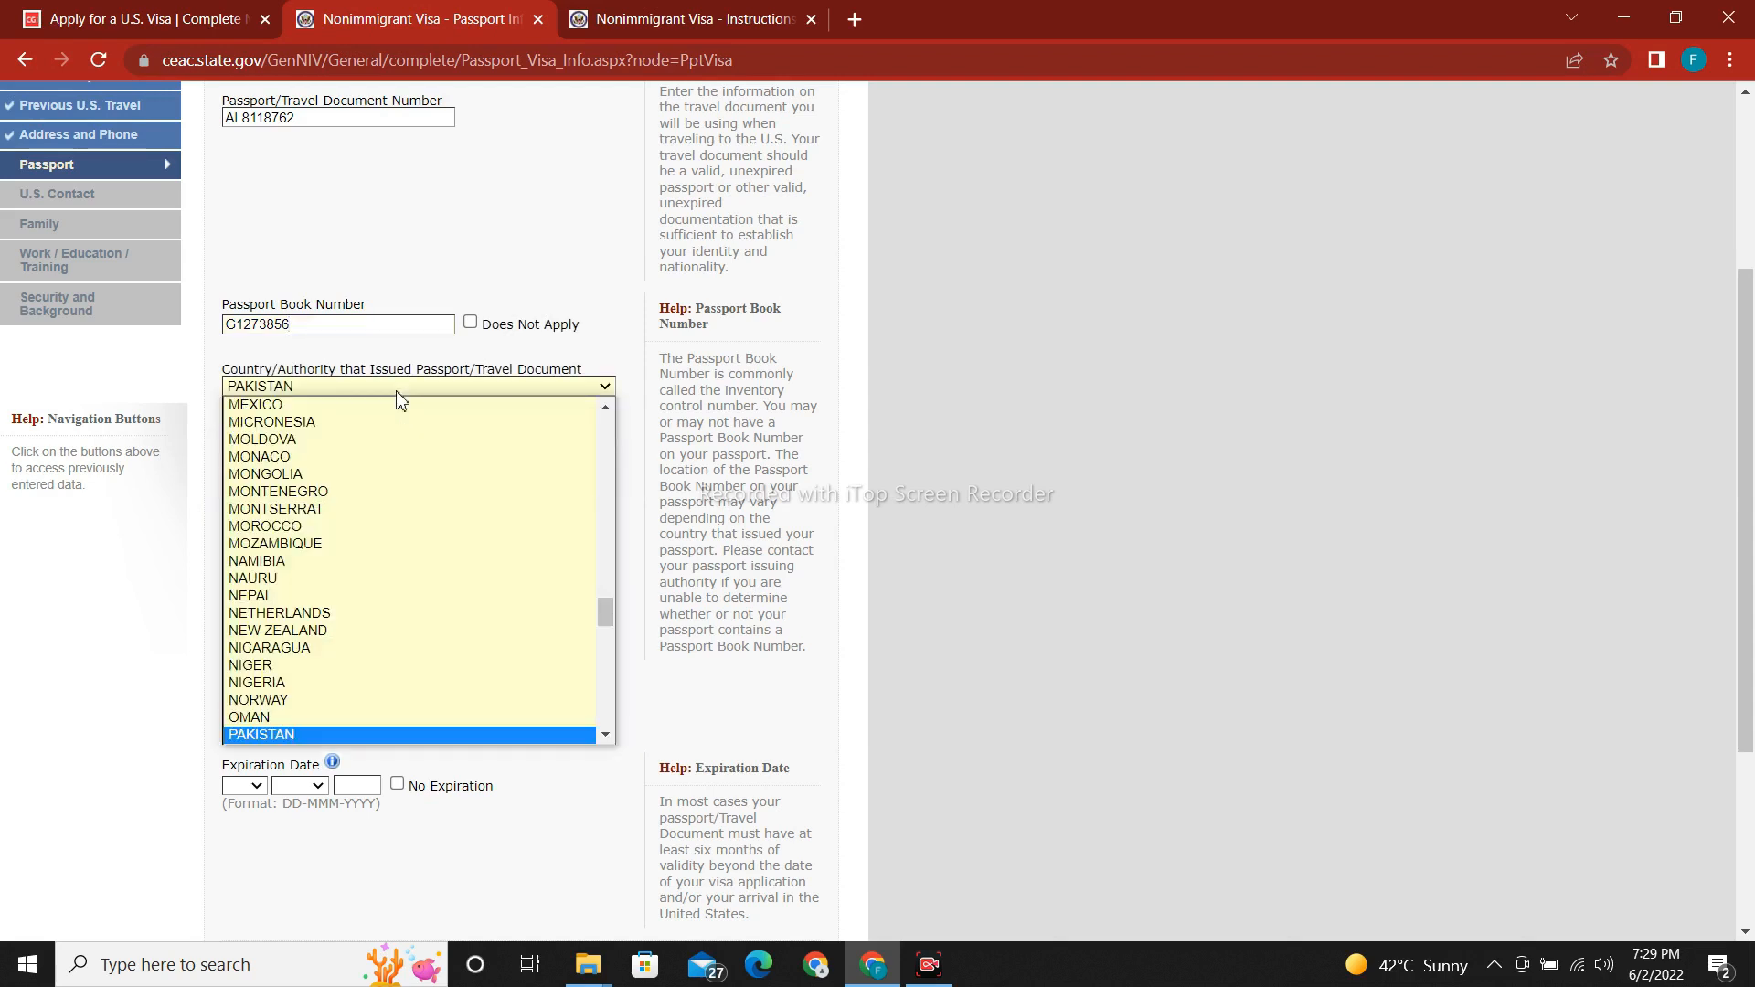
pyautogui.press('Down')
pyautogui.press('Return')
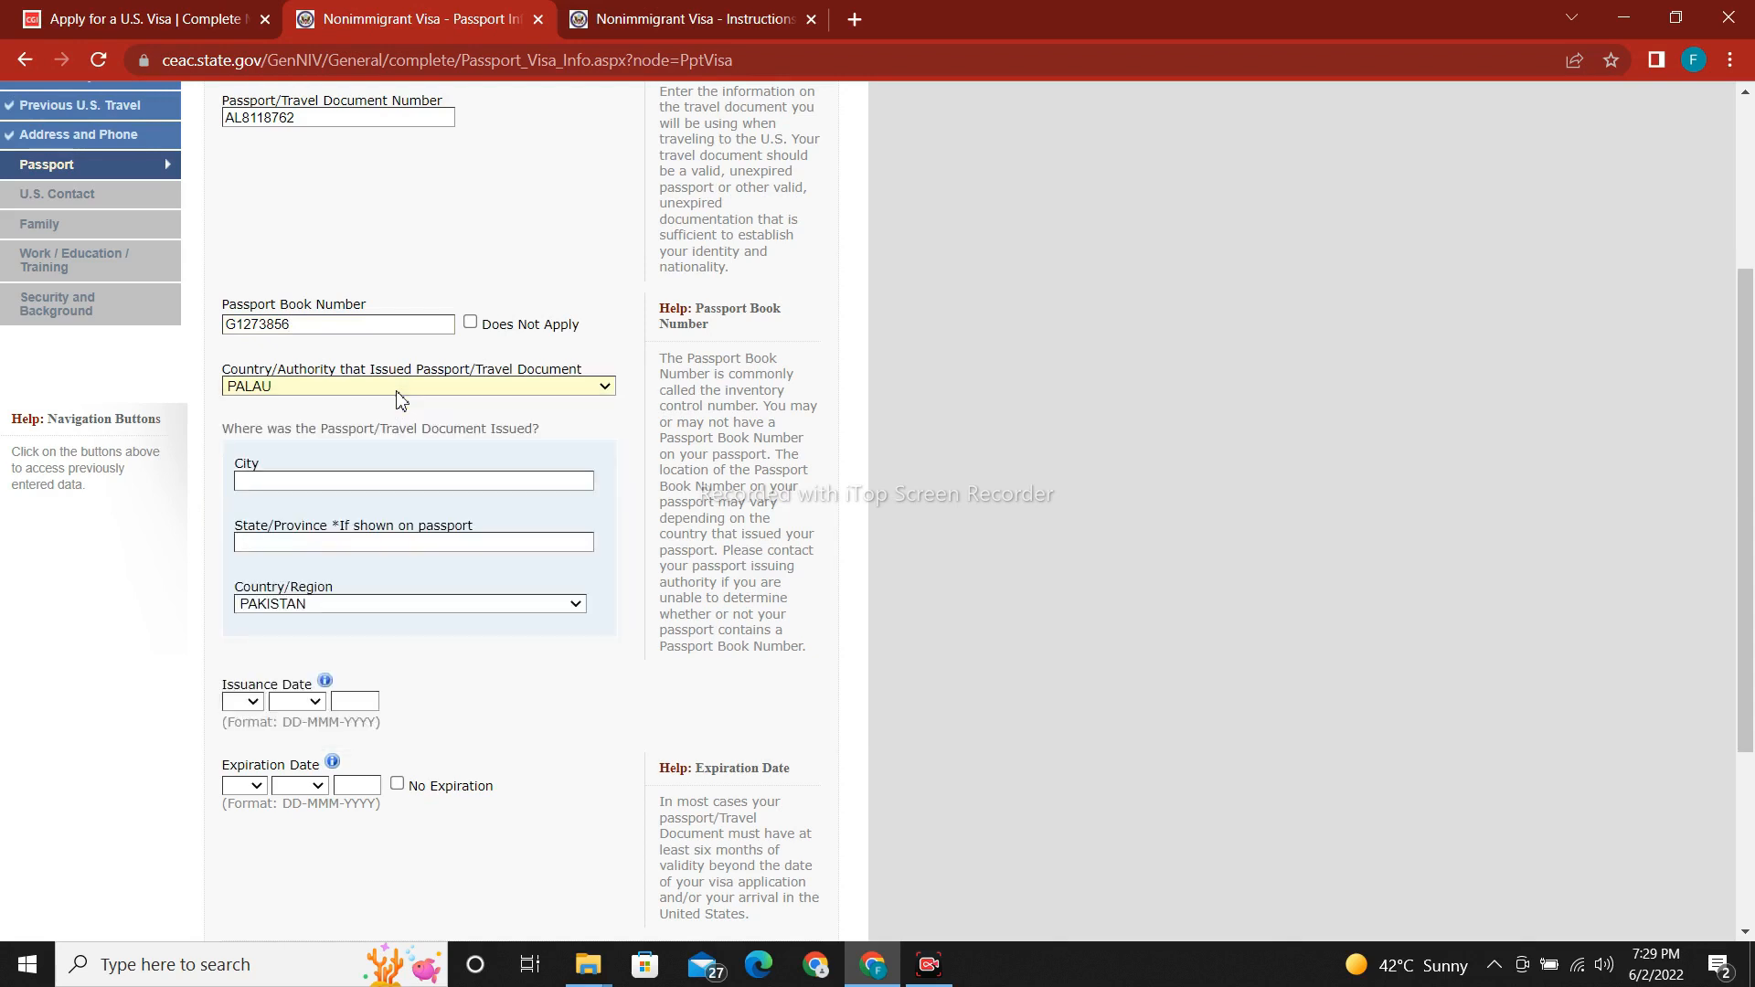
pyautogui.press('Down')
pyautogui.click(396, 388)
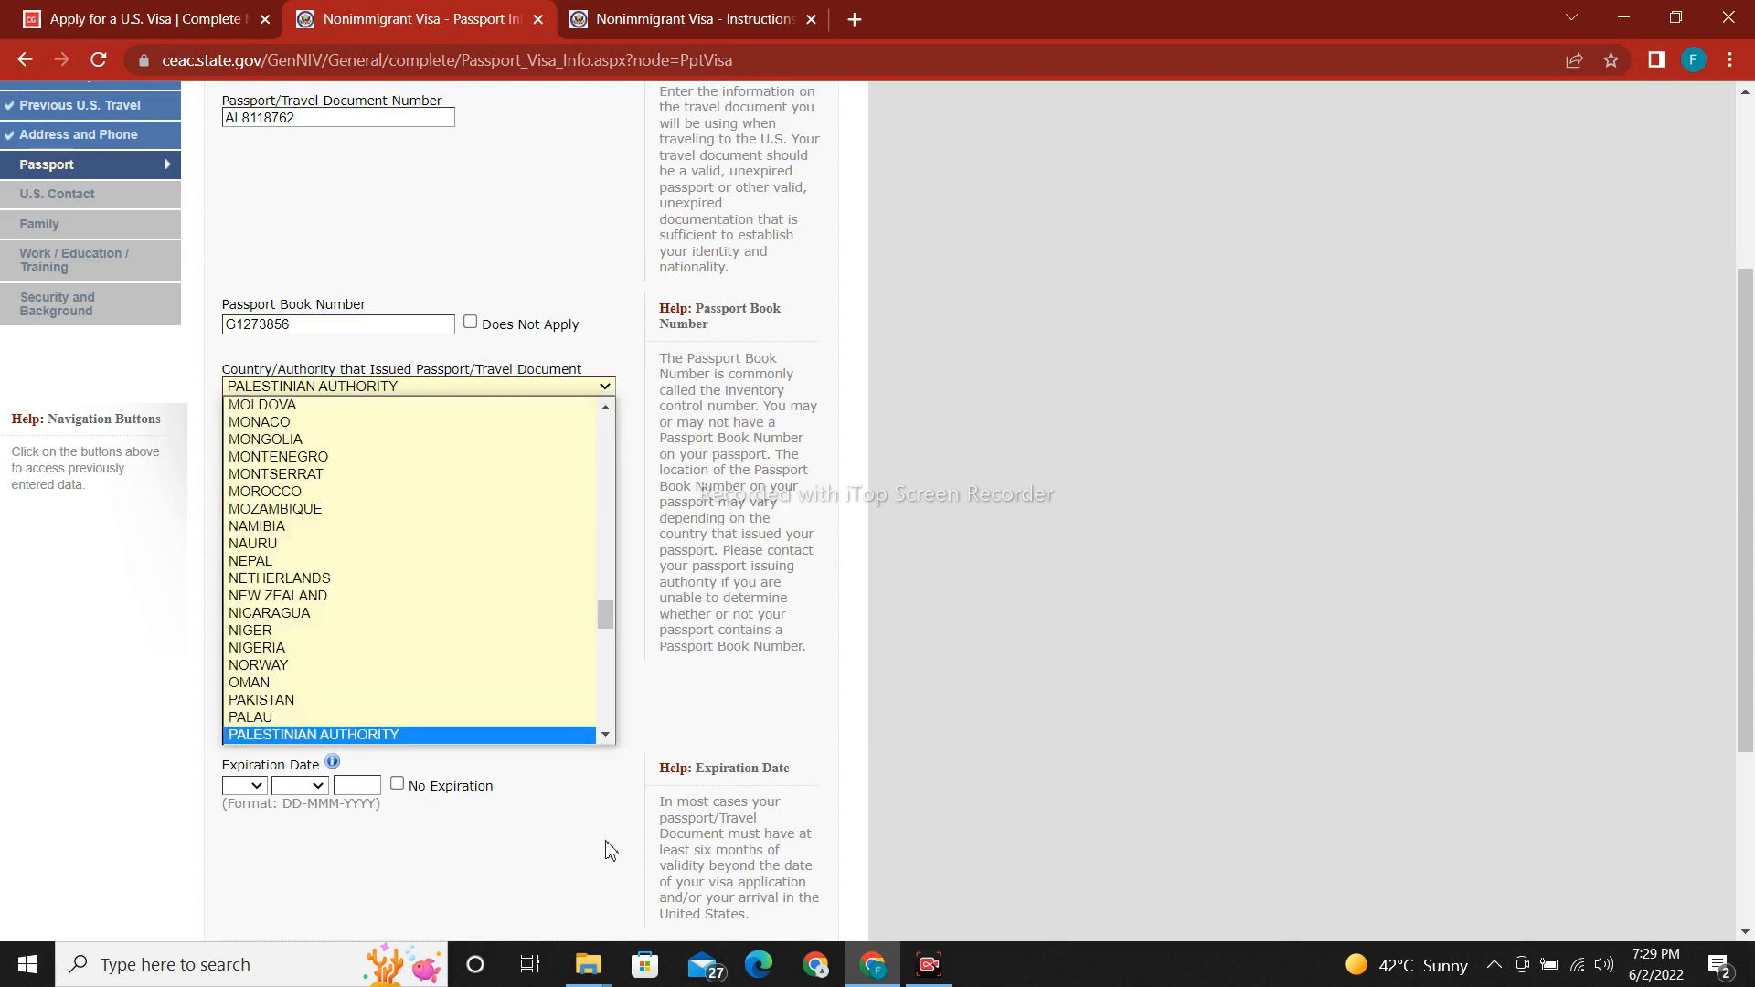
pyautogui.click(612, 735)
pyautogui.click(612, 735)
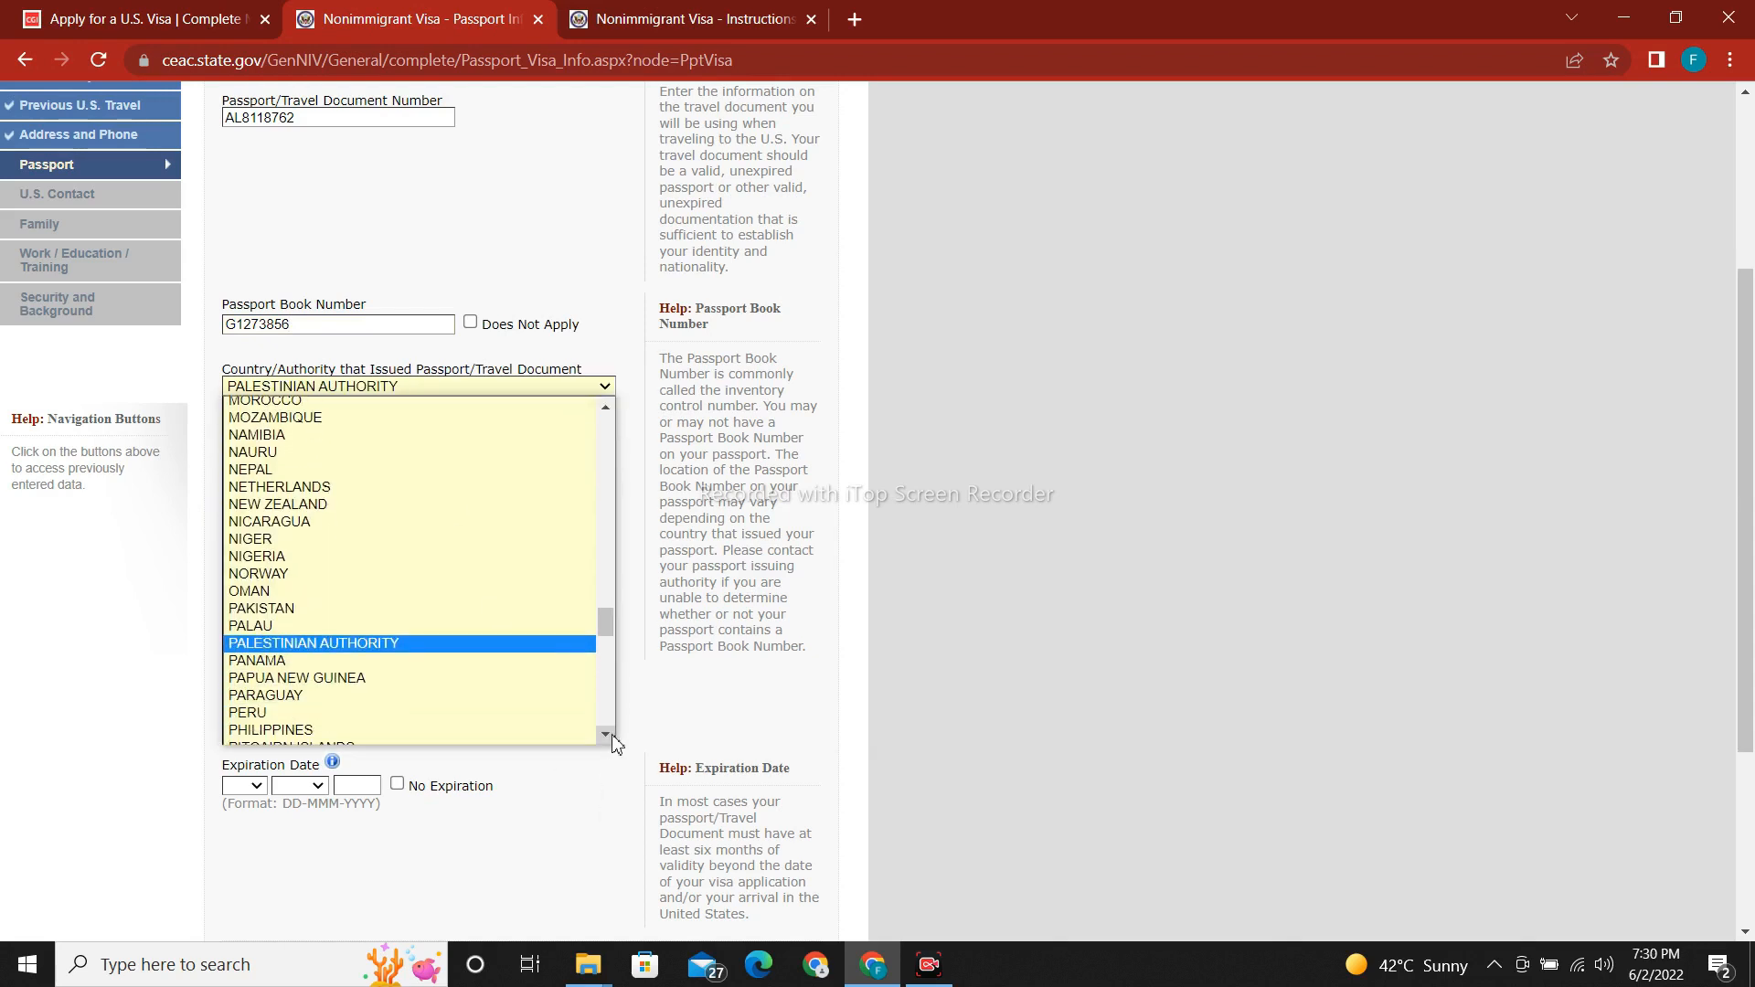
pyautogui.click(613, 735)
pyautogui.click(612, 735)
pyautogui.click(612, 735)
pyautogui.click(612, 735)
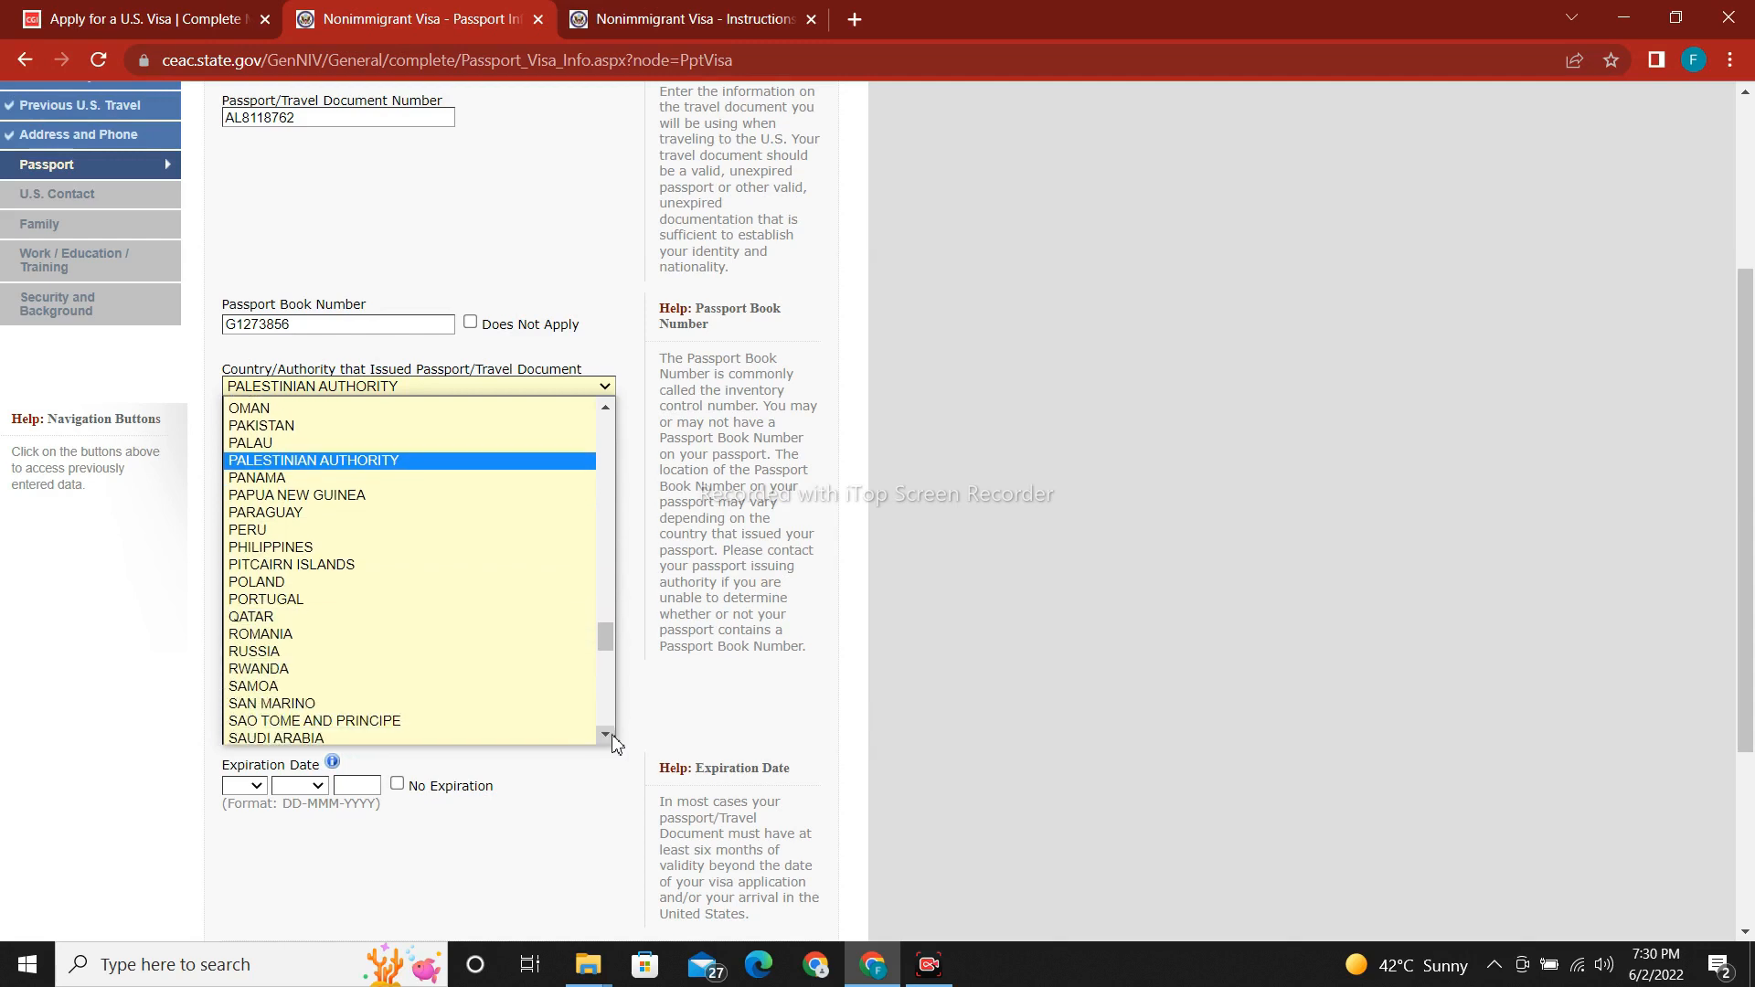
pyautogui.click(607, 733)
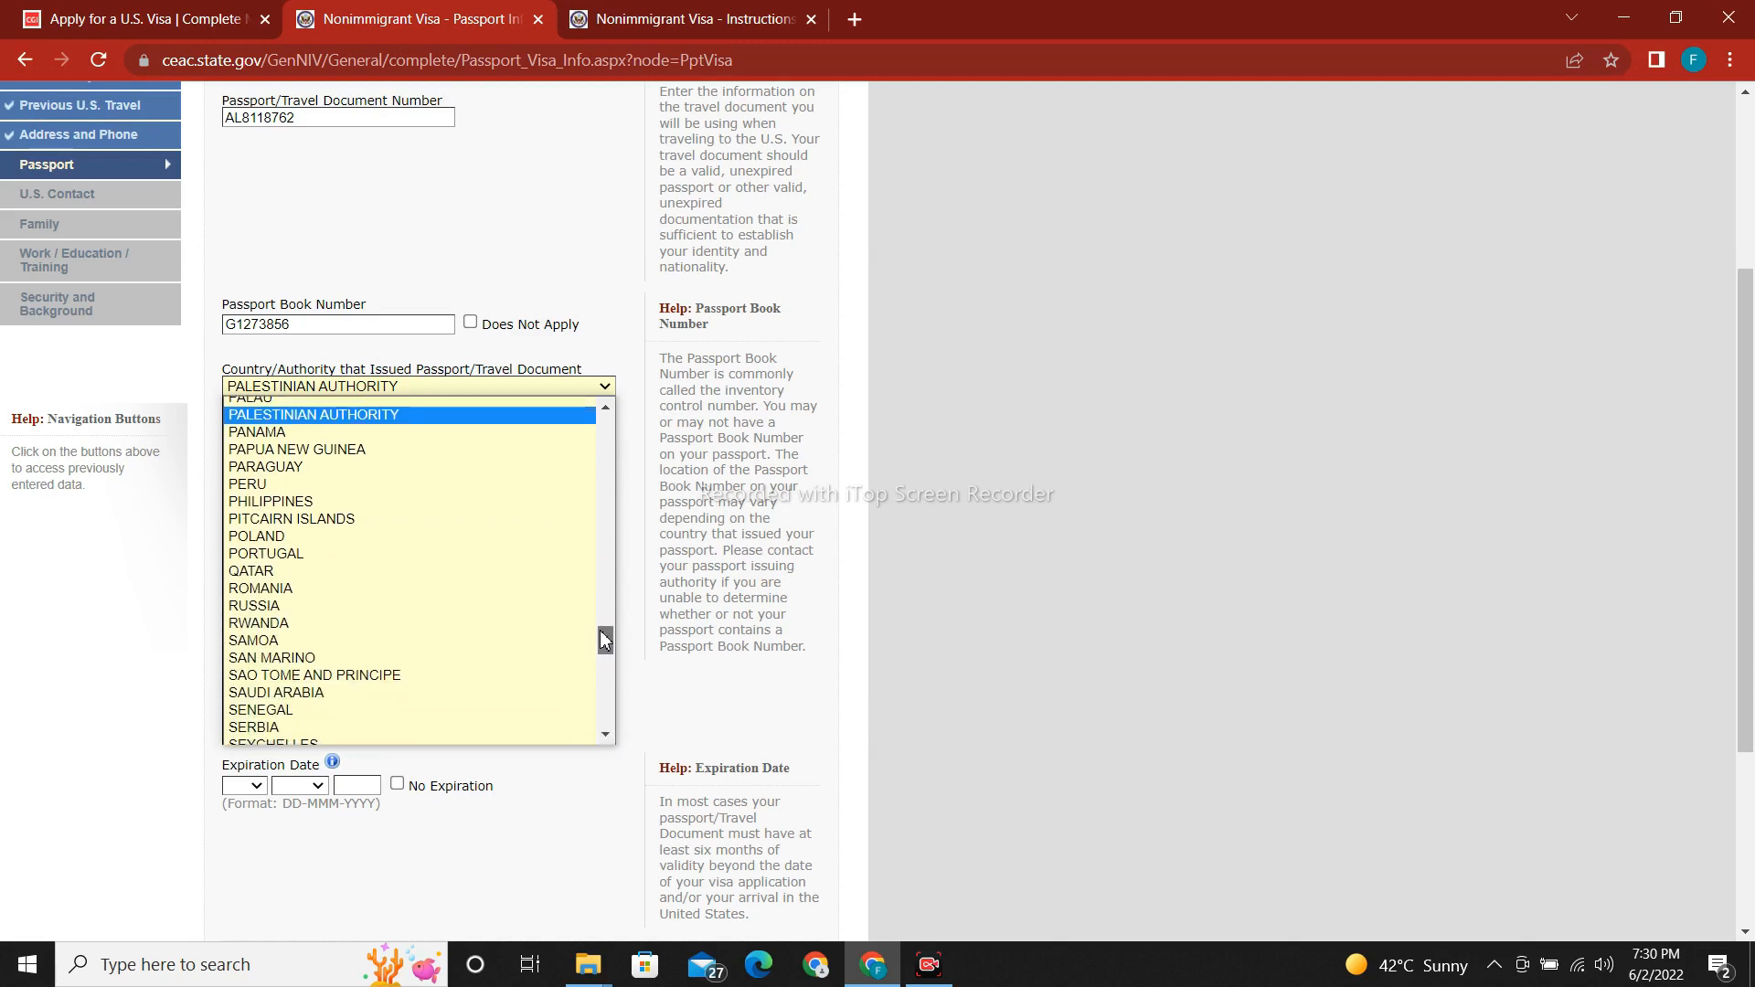
pyautogui.moveTo(599, 629); pyautogui.dragTo(600, 616)
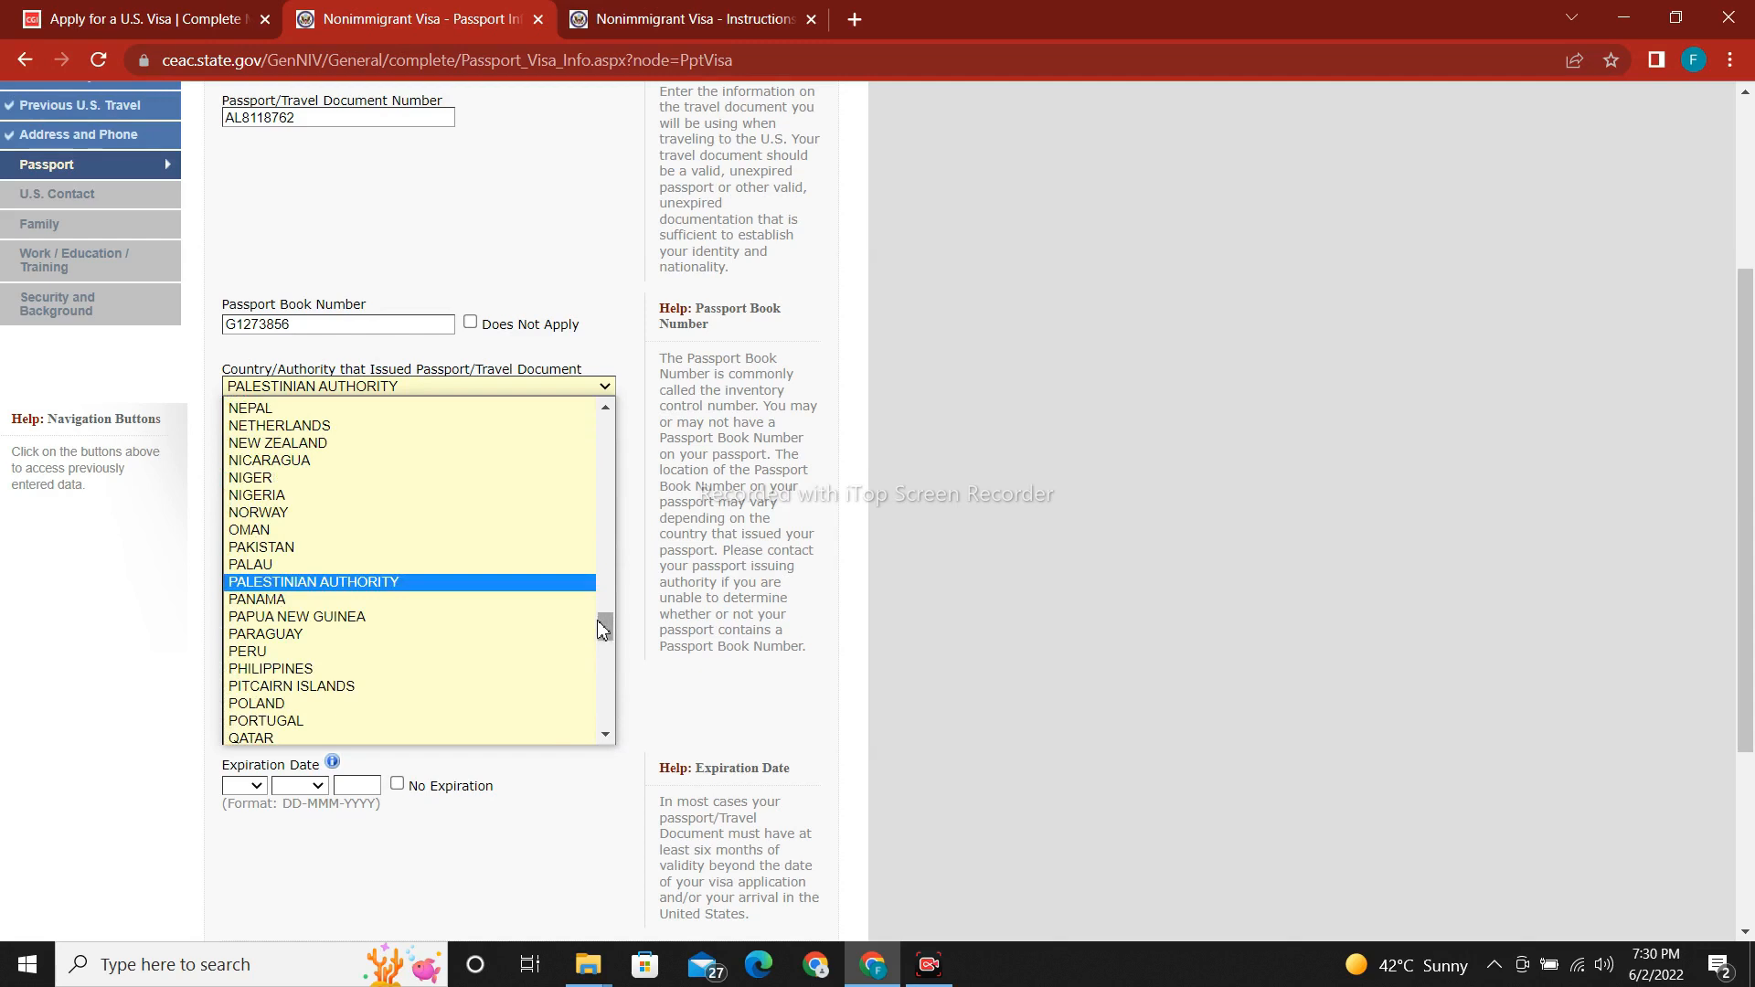
pyautogui.click(417, 547)
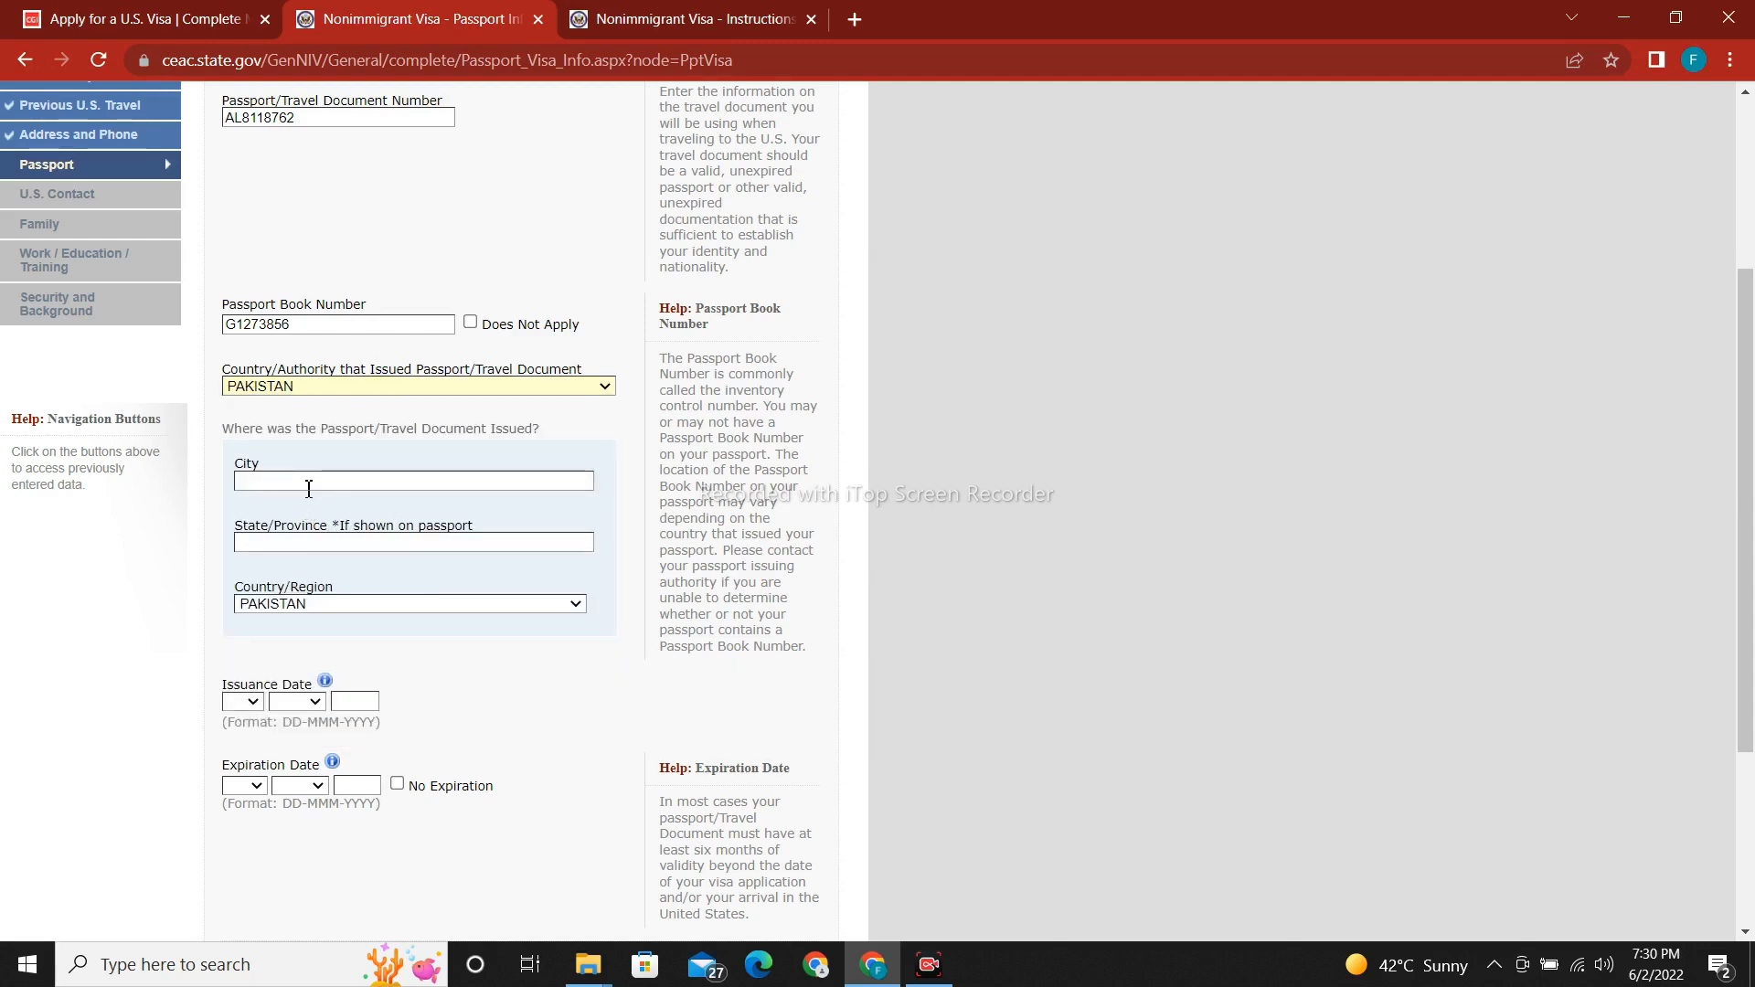
# Enter LAHORE as the issuing city and PUNAJB as the state/province.
pyautogui.write('LAHO')
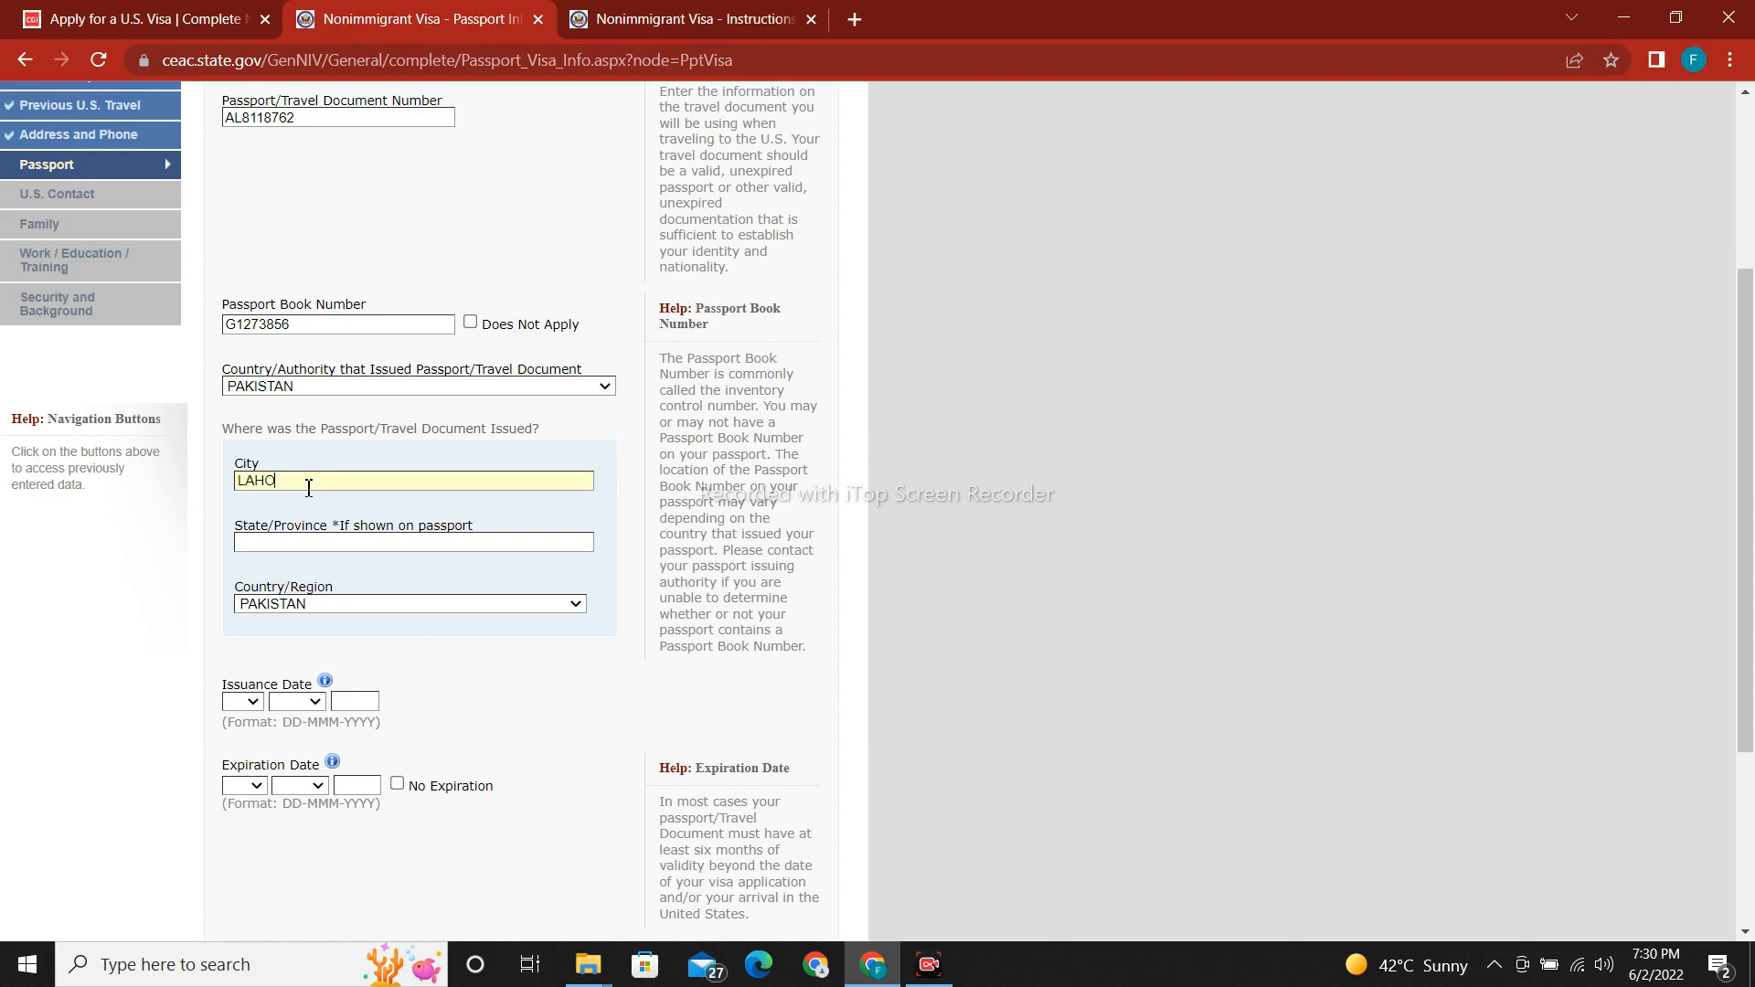
pyautogui.write('RE')
pyautogui.click(340, 541)
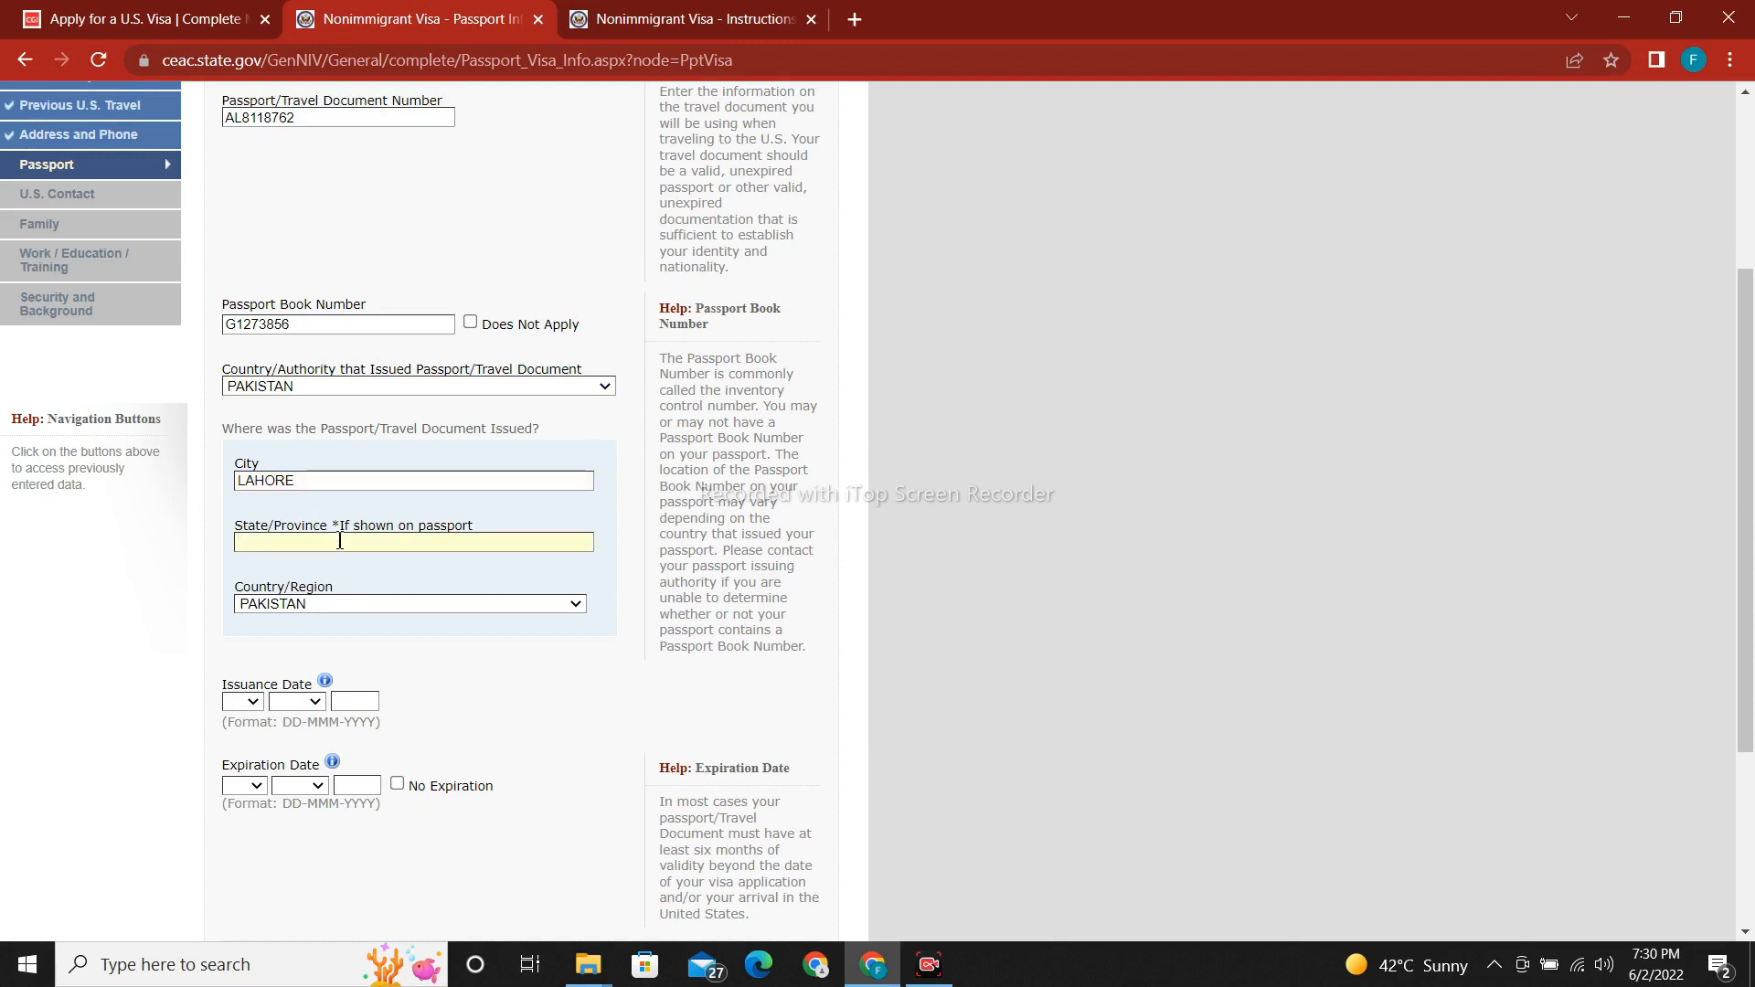
pyautogui.write('PUNAJB')
pyautogui.scroll(-2, 1751, 713)
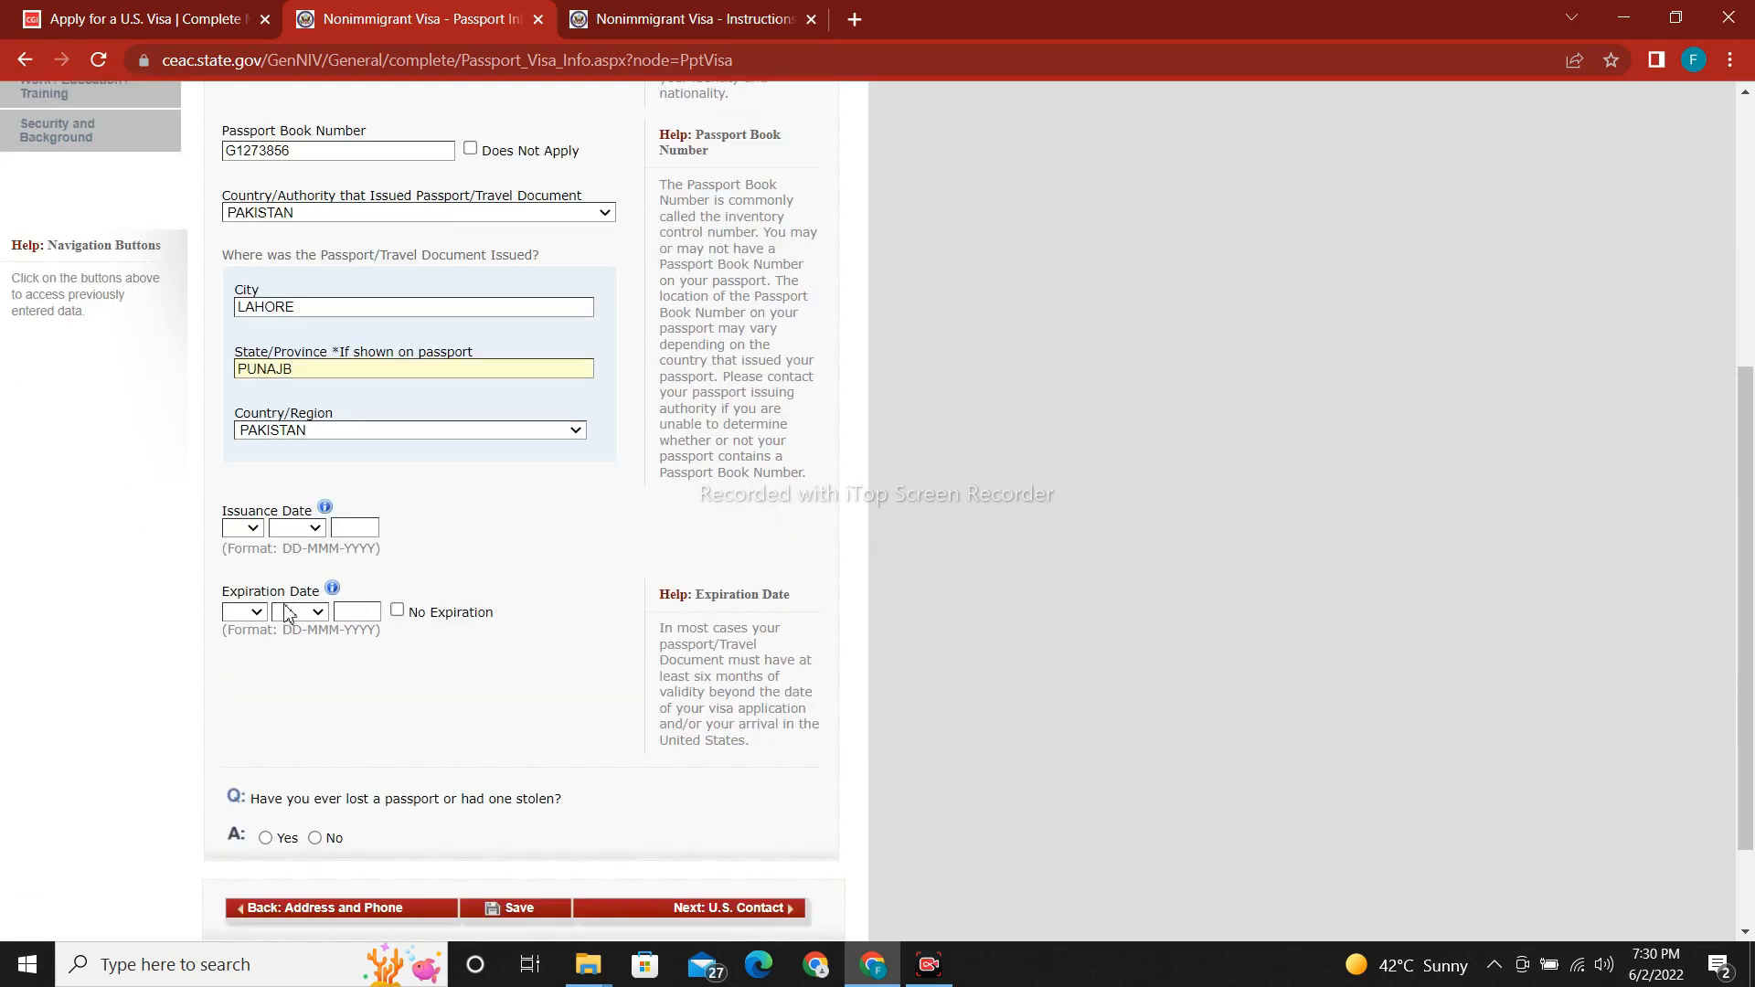
# Set the passport issuance date to 06-JAN-2021.
pyautogui.click(260, 530)
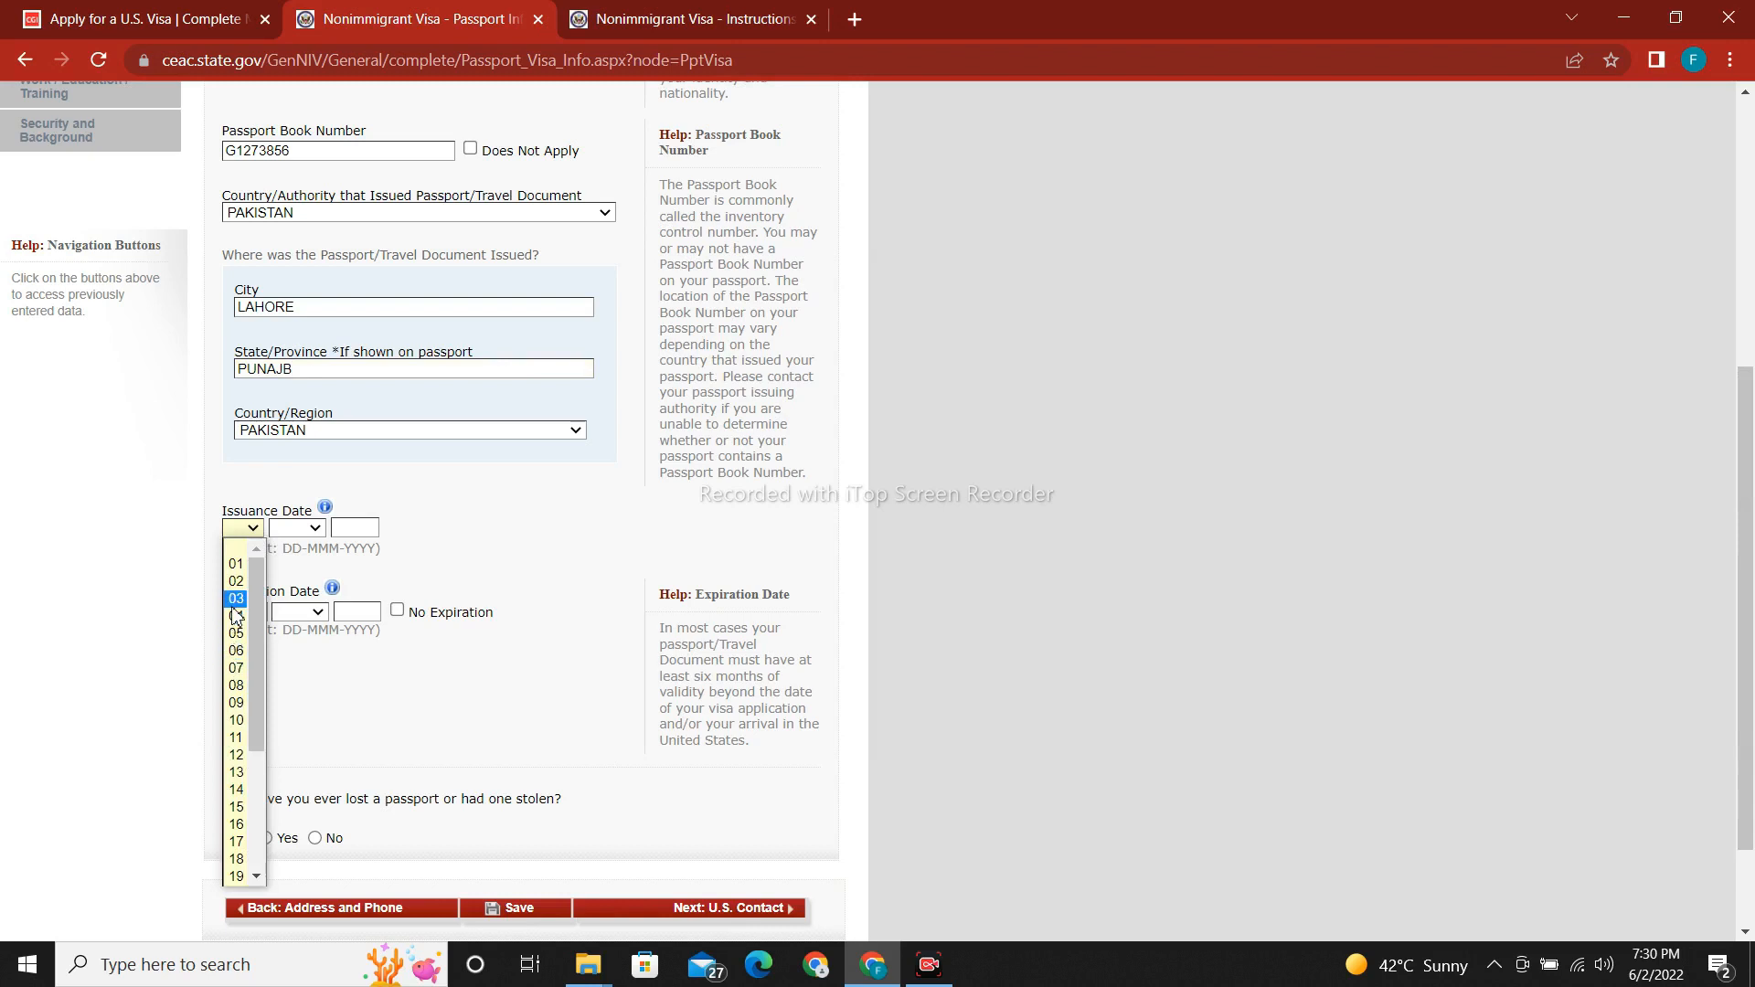
pyautogui.click(236, 651)
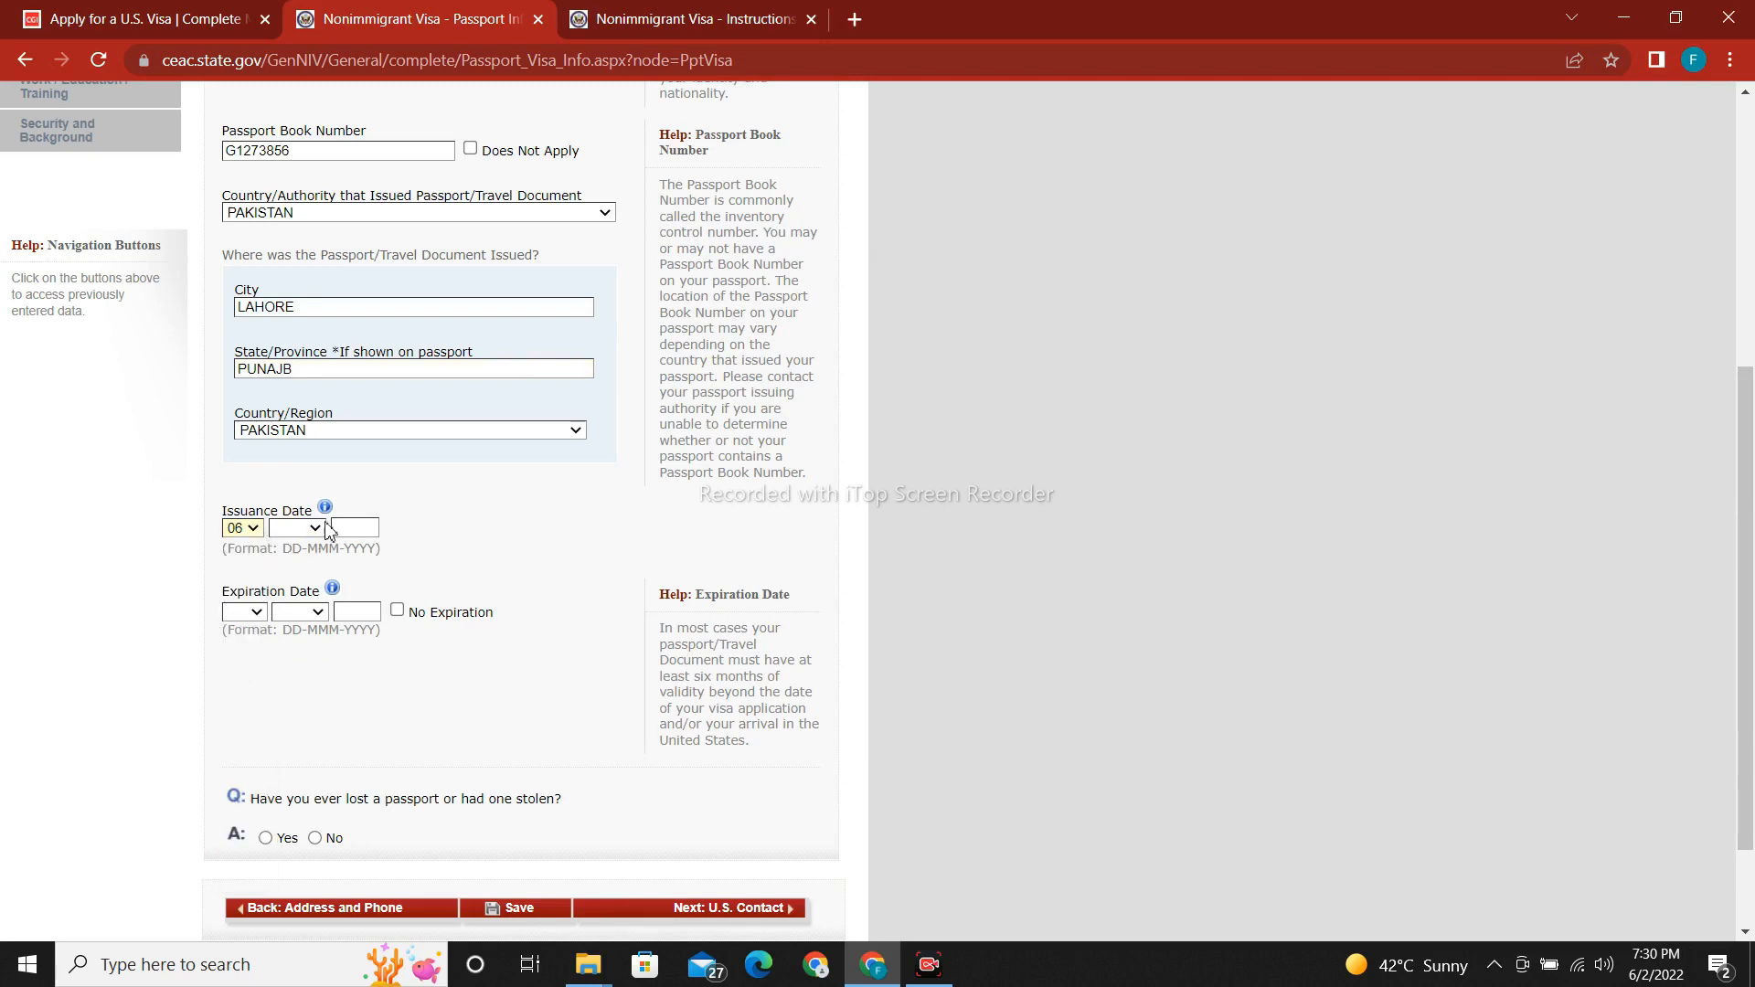
pyautogui.click(320, 529)
pyautogui.click(298, 565)
pyautogui.click(350, 530)
pyautogui.write('2021')
# Set the passport expiration date to 05-JAN-2031.
pyautogui.click(253, 614)
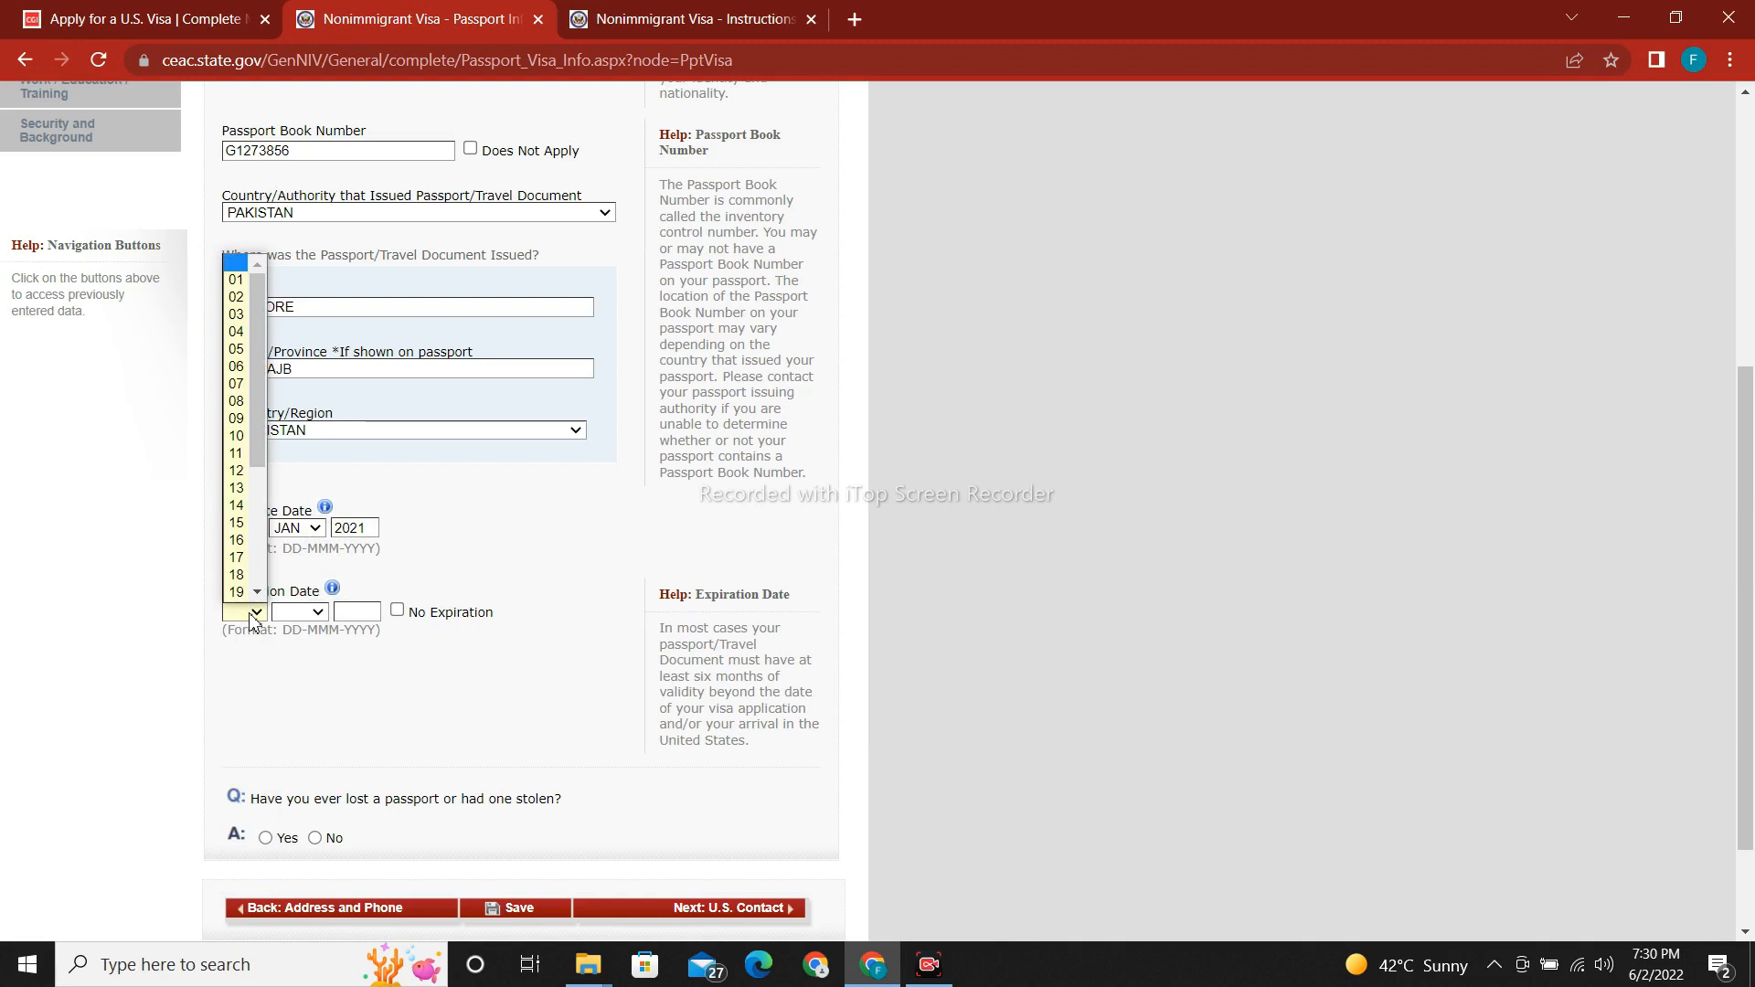
pyautogui.click(239, 350)
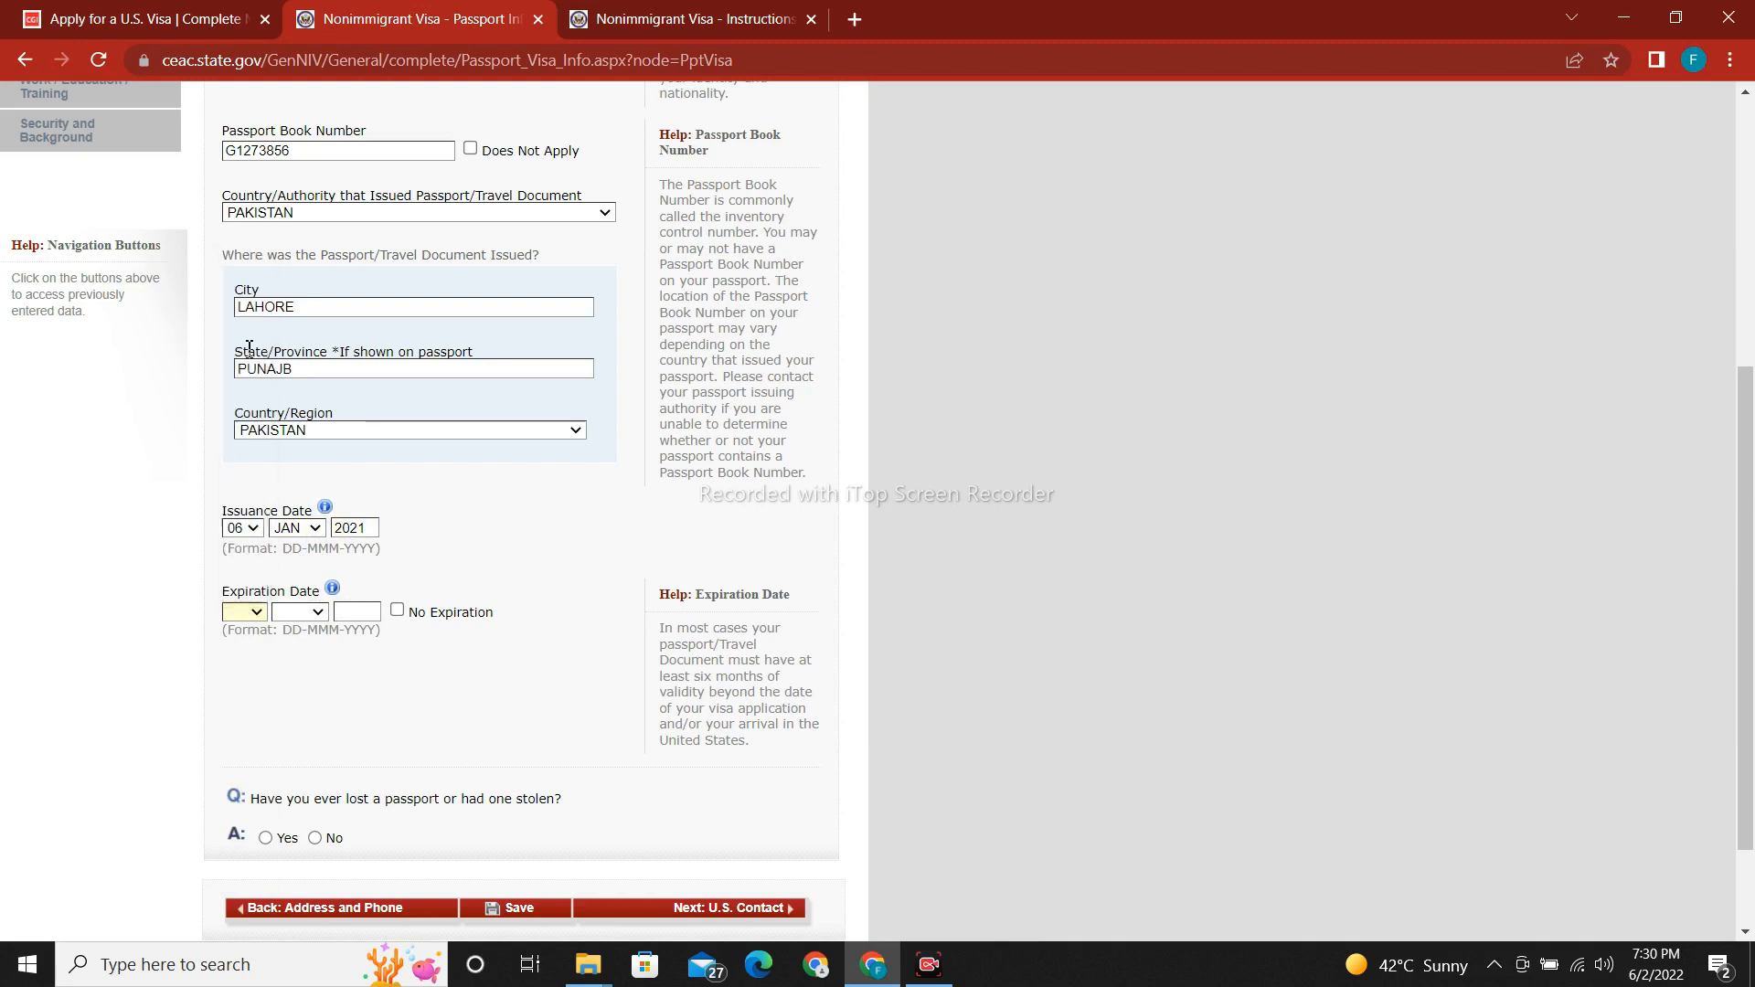
pyautogui.click(304, 614)
pyautogui.click(295, 646)
pyautogui.click(369, 617)
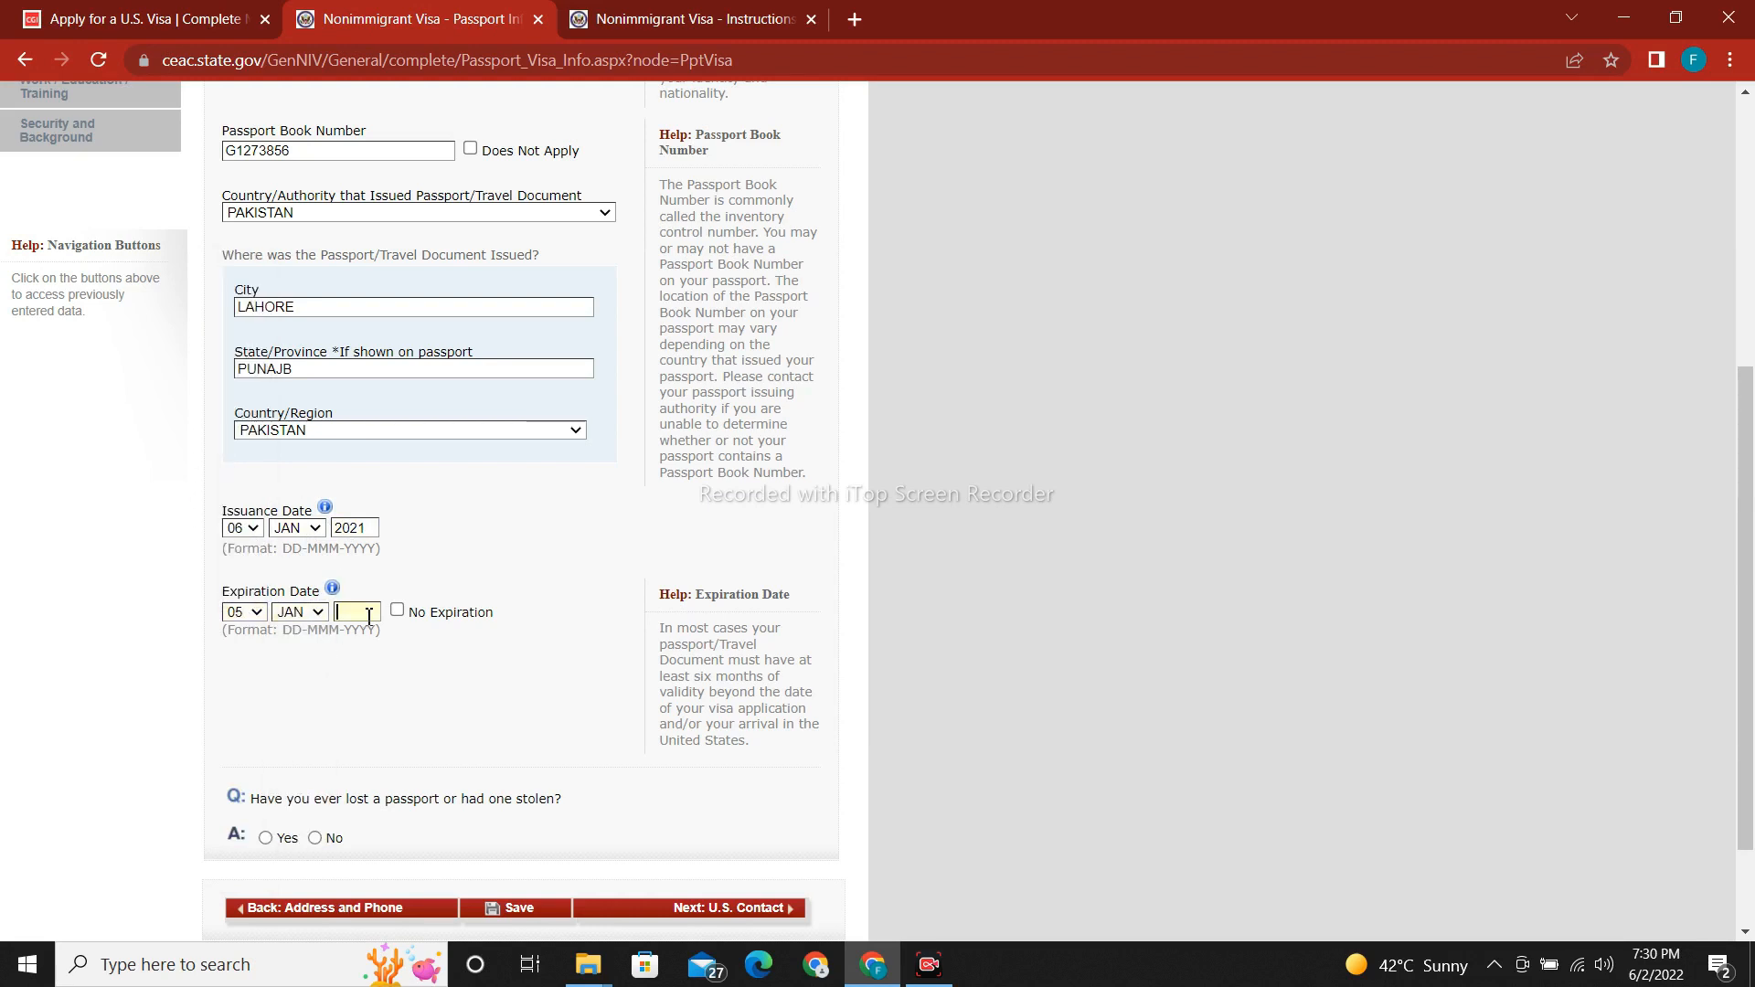
pyautogui.write('2031')
# Answer No to ever losing a passport, save, and continue the application.
pyautogui.scroll(-2, 1736, 572)
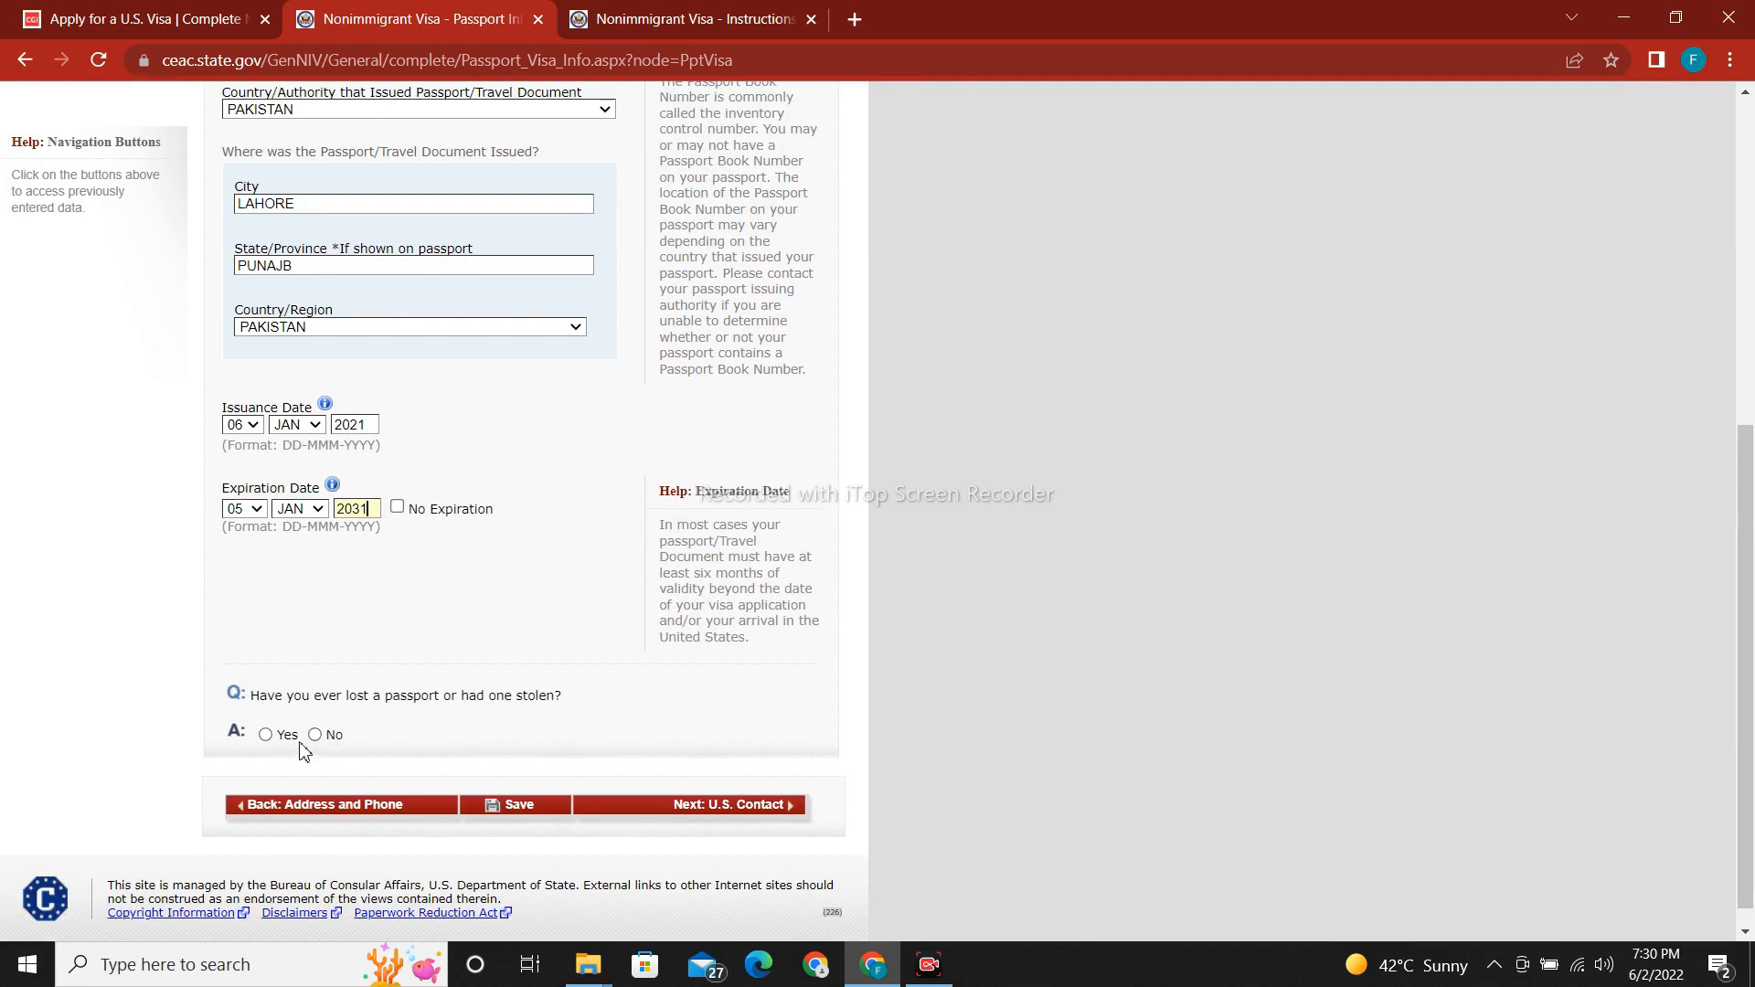
pyautogui.click(316, 735)
pyautogui.scroll(2, 323, 734)
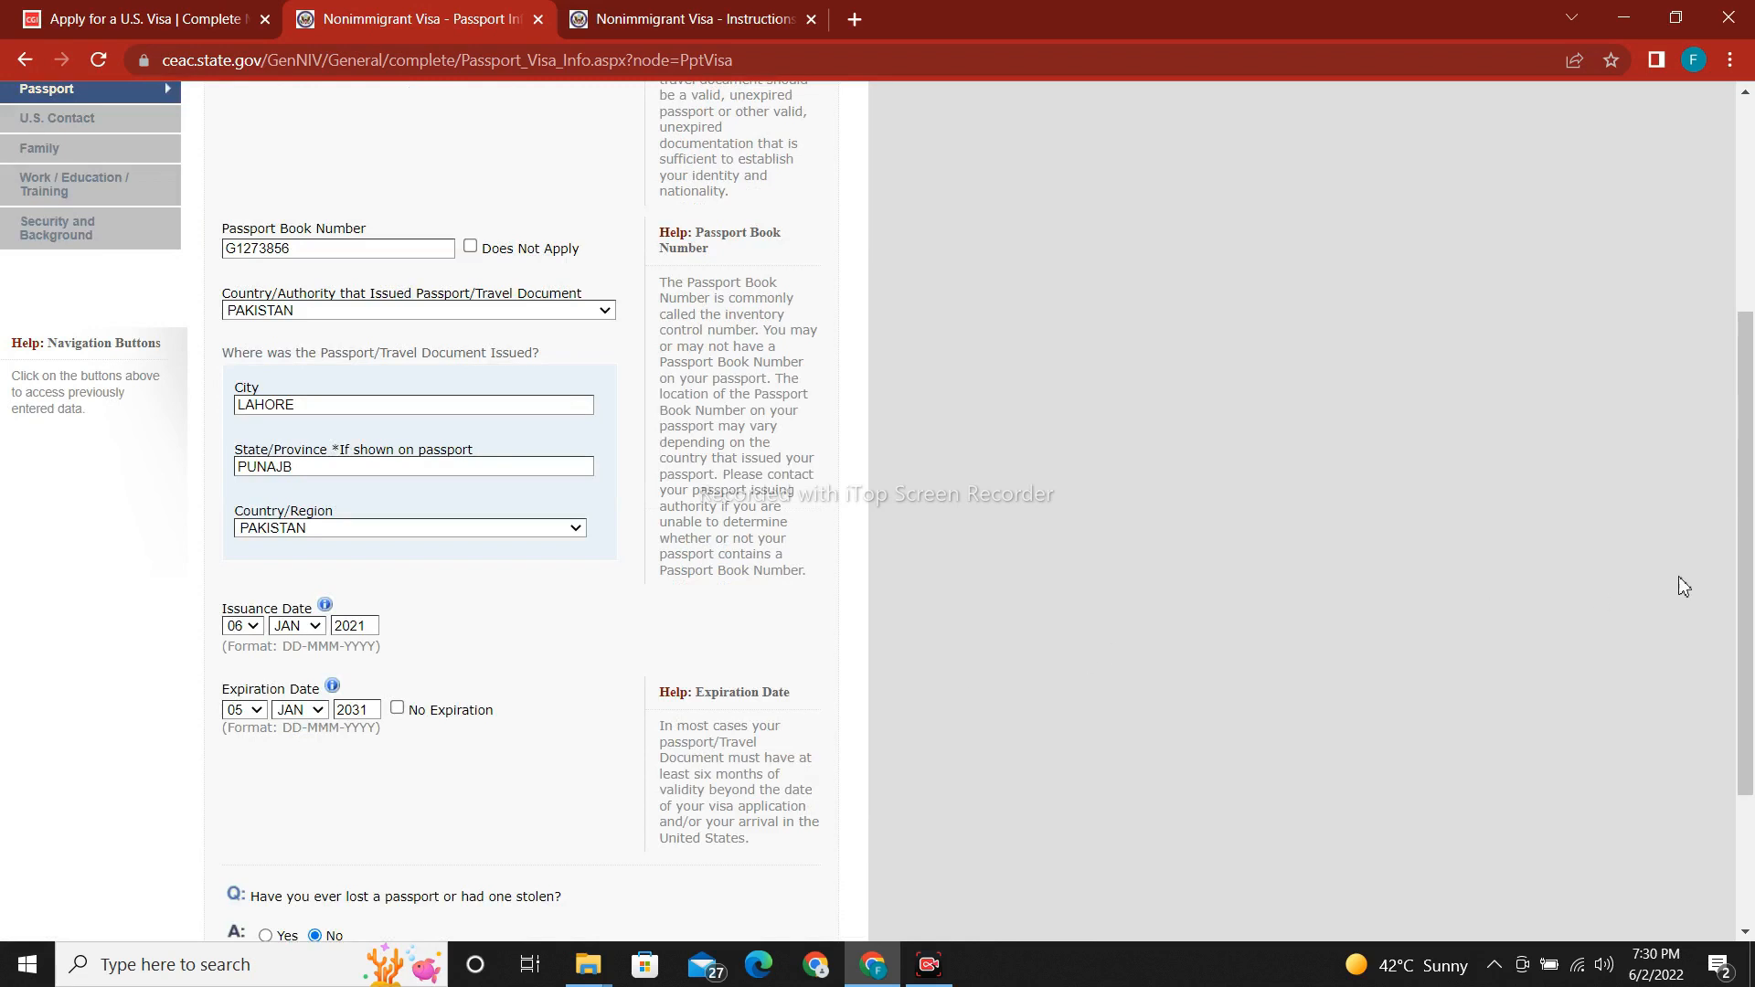
pyautogui.scroll(-3, 1685, 587)
pyautogui.click(500, 784)
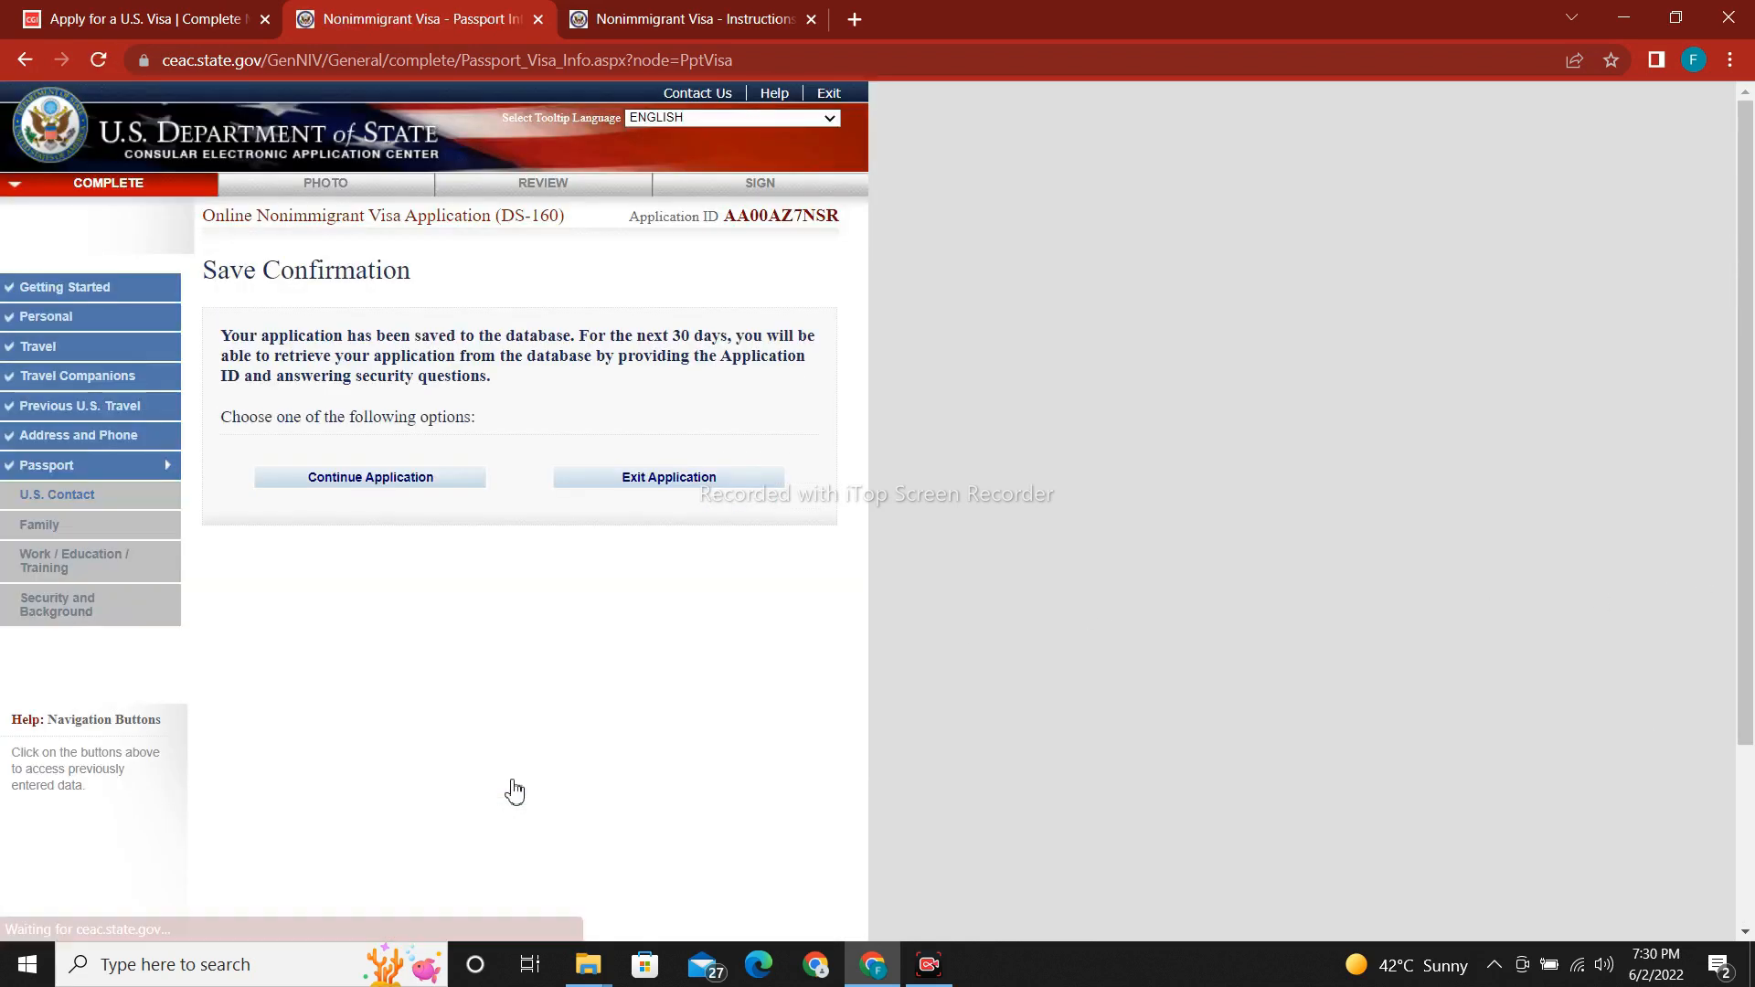
pyautogui.click(310, 476)
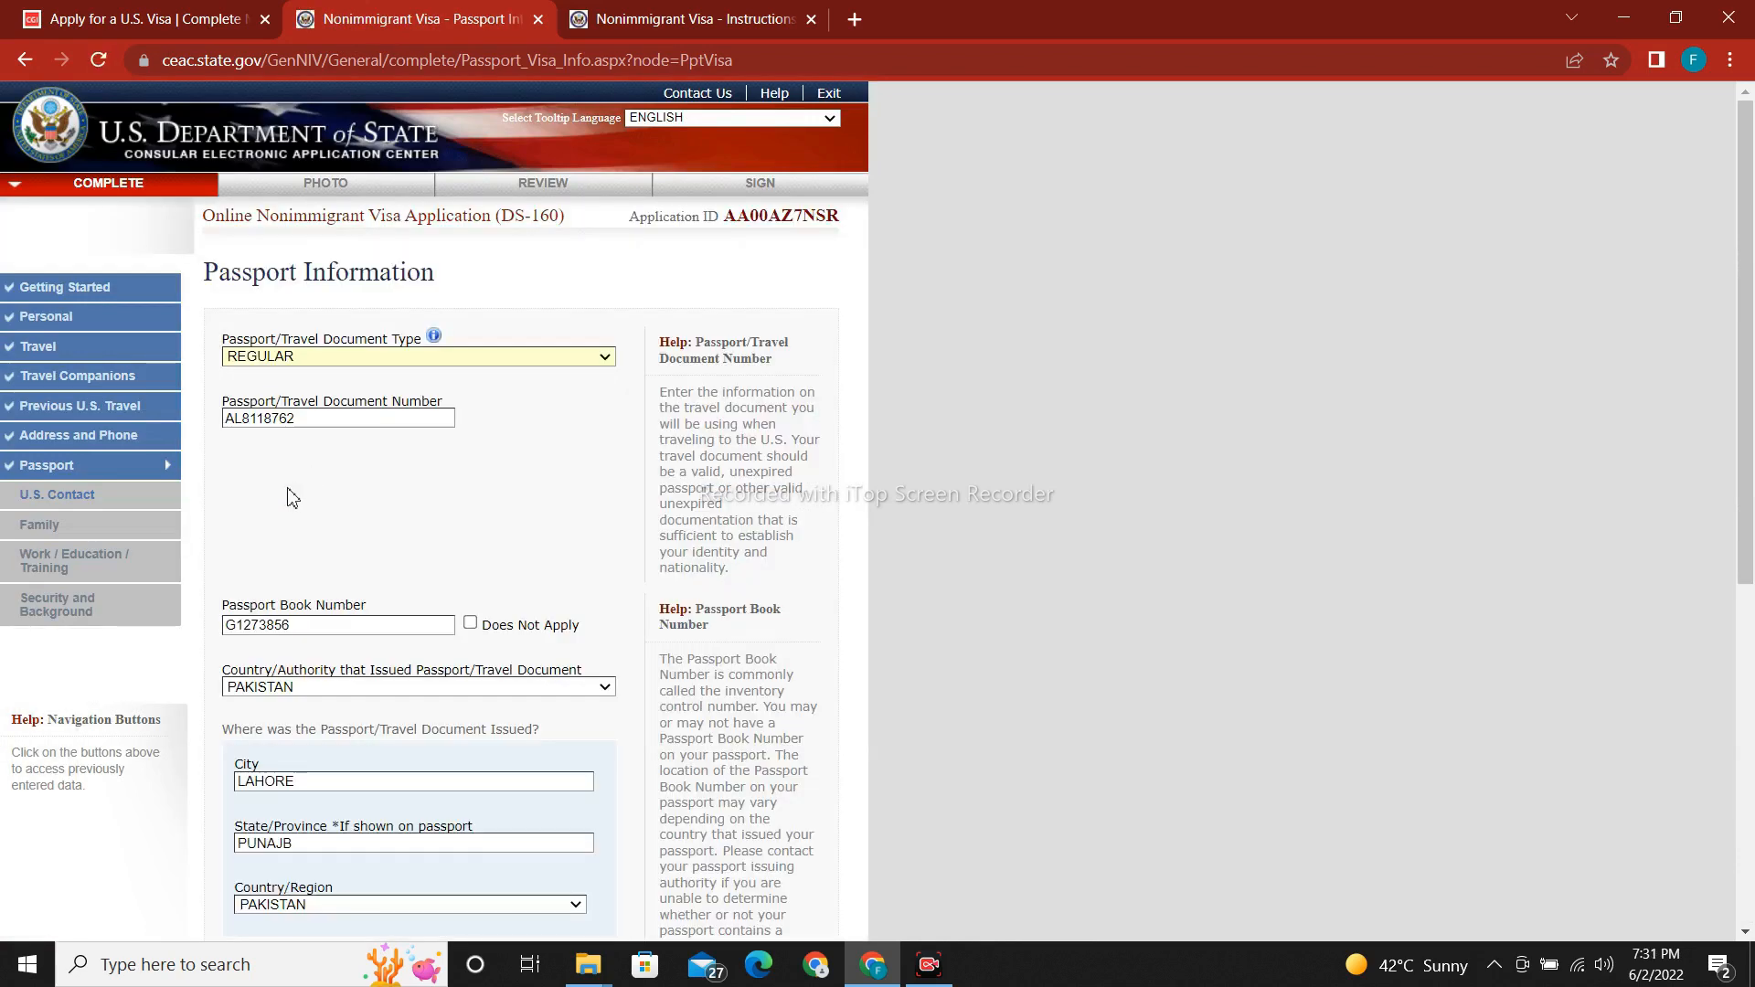
pyautogui.scroll(-7, 665, 847)
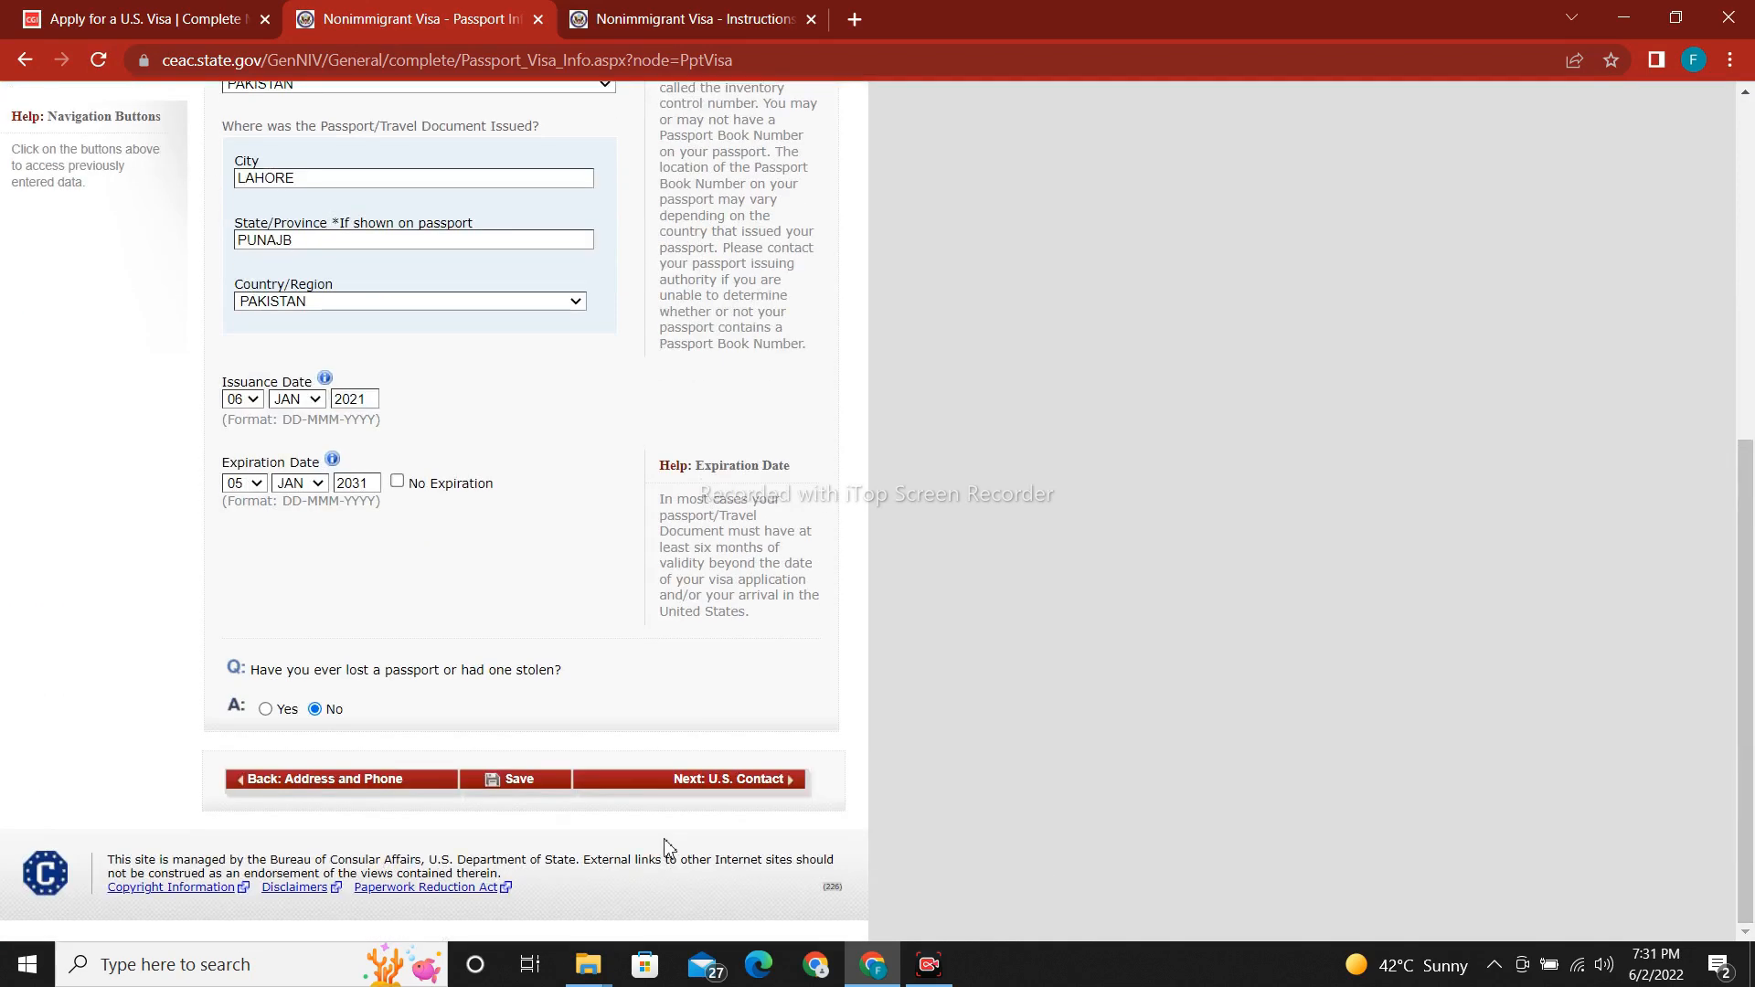
# On the U.S. Point of Contact page, enter the contact's surname and given names, and mark Organization Name as Do Not Know.
pyautogui.click(722, 782)
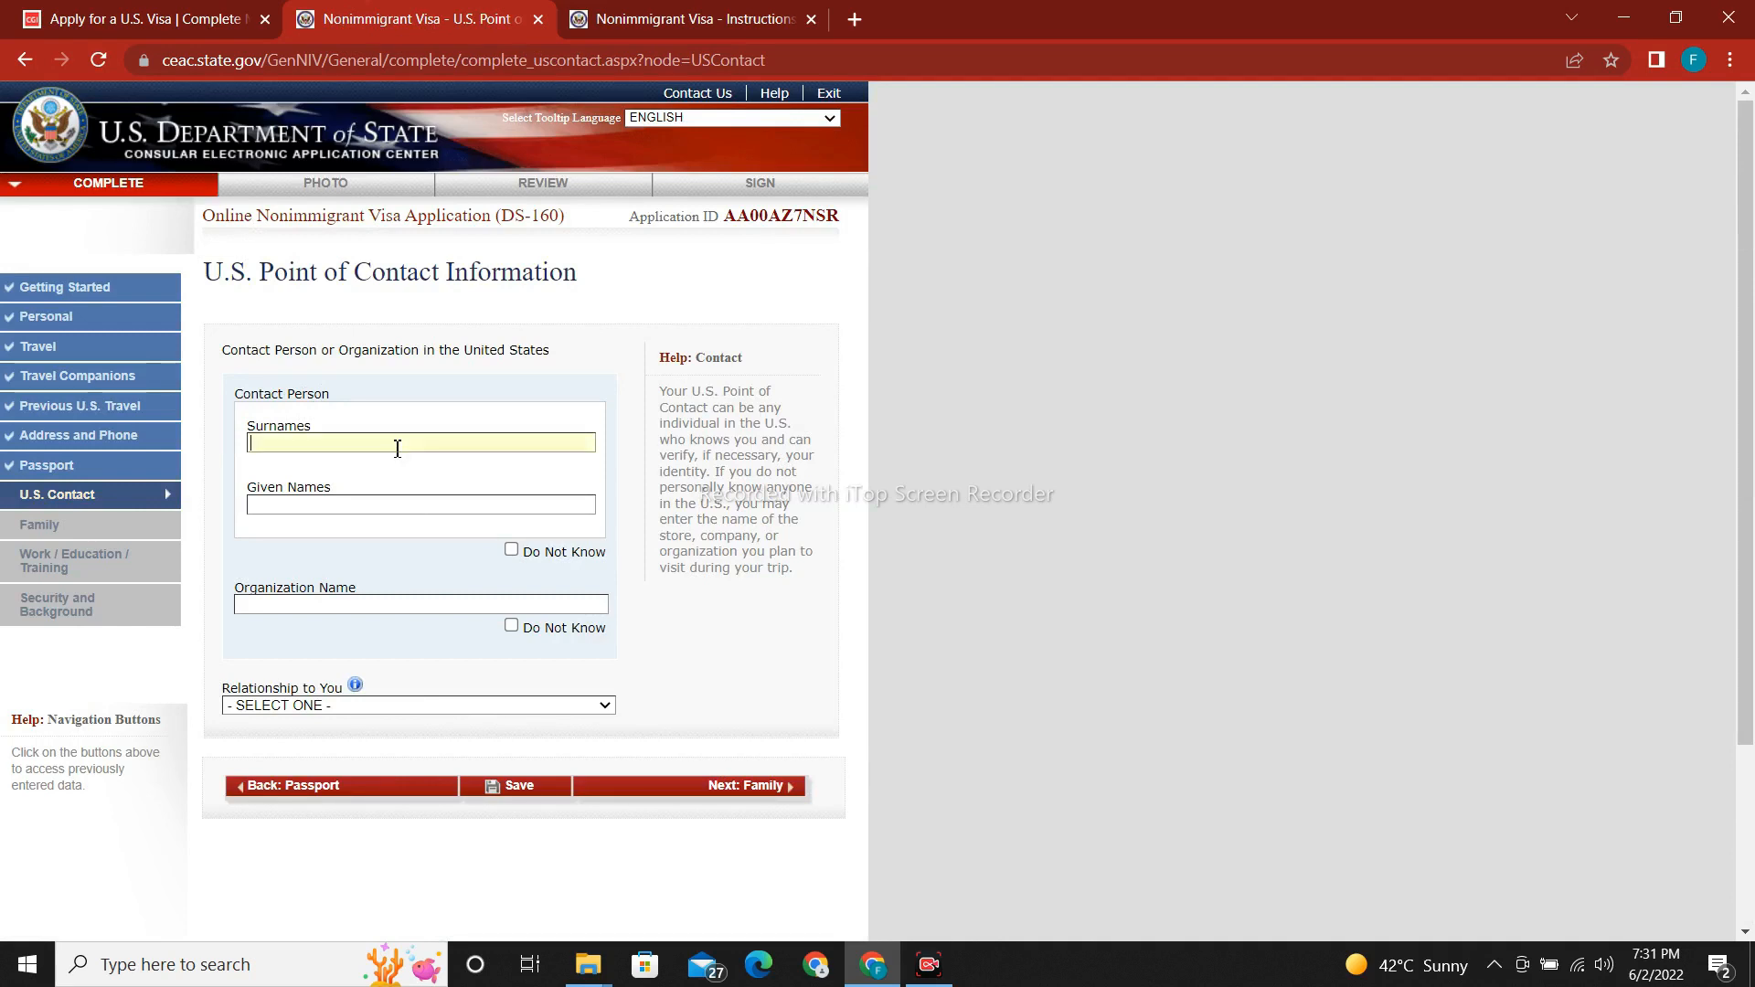
pyautogui.click(388, 510)
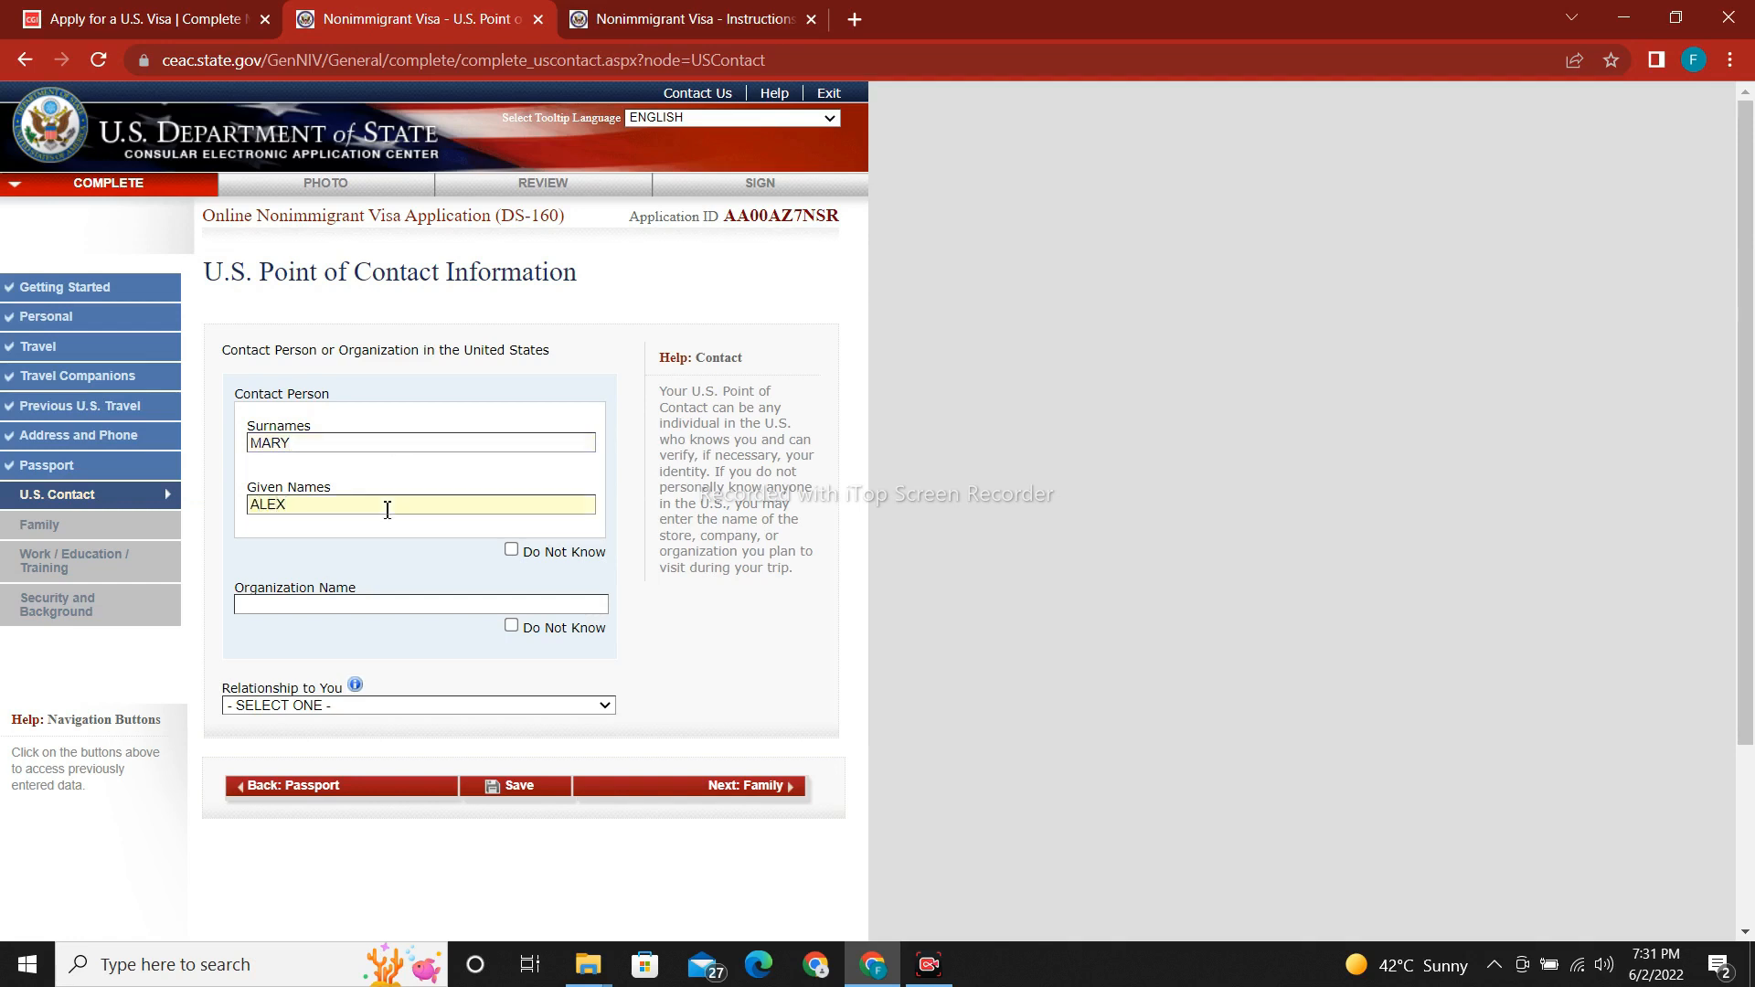
pyautogui.click(512, 627)
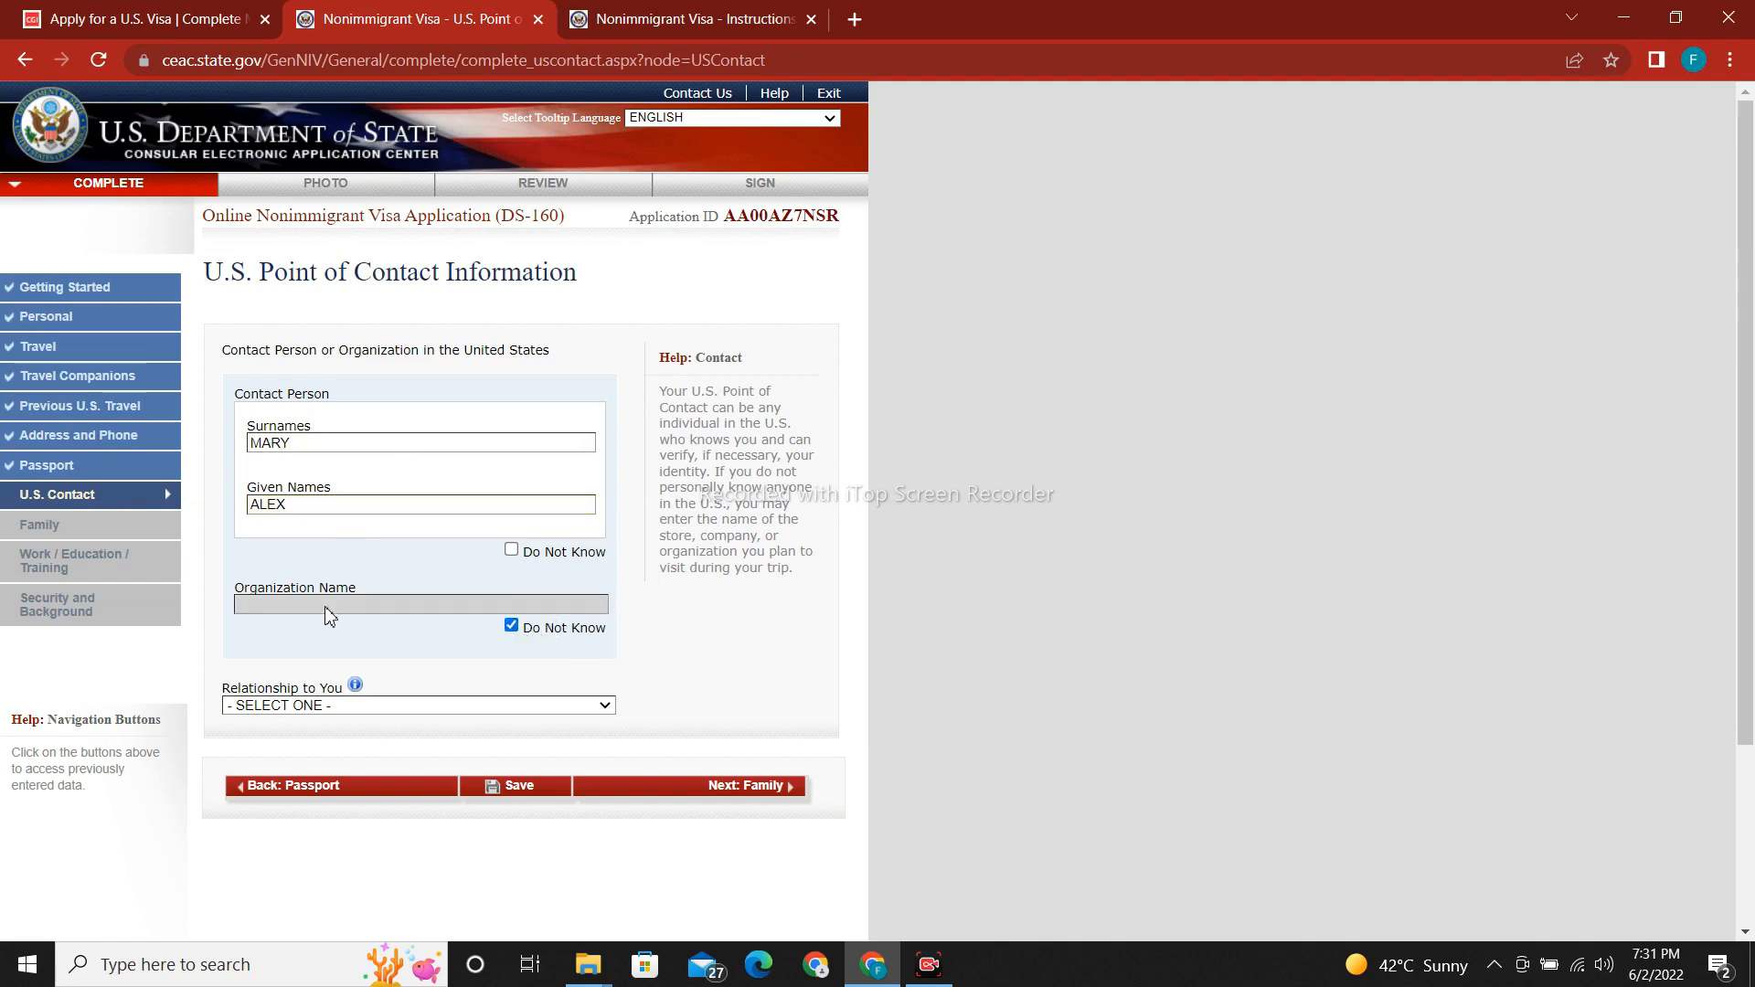
pyautogui.scroll(-2, 1203, 494)
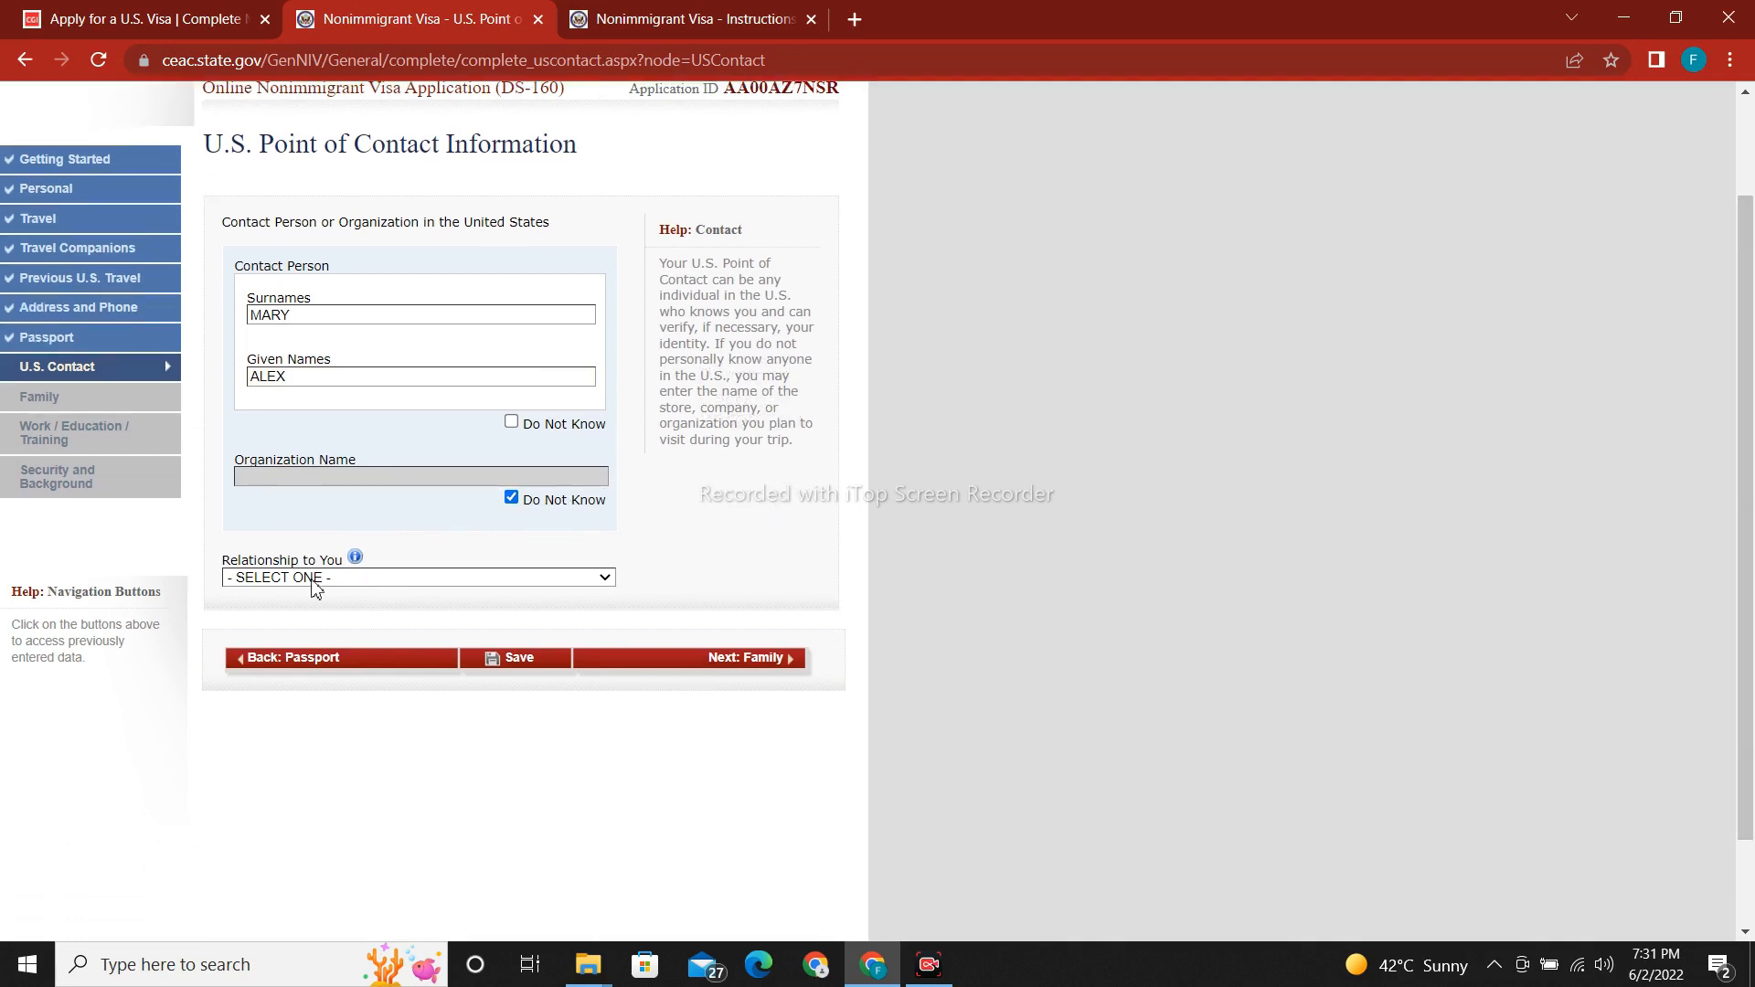
pyautogui.click(367, 578)
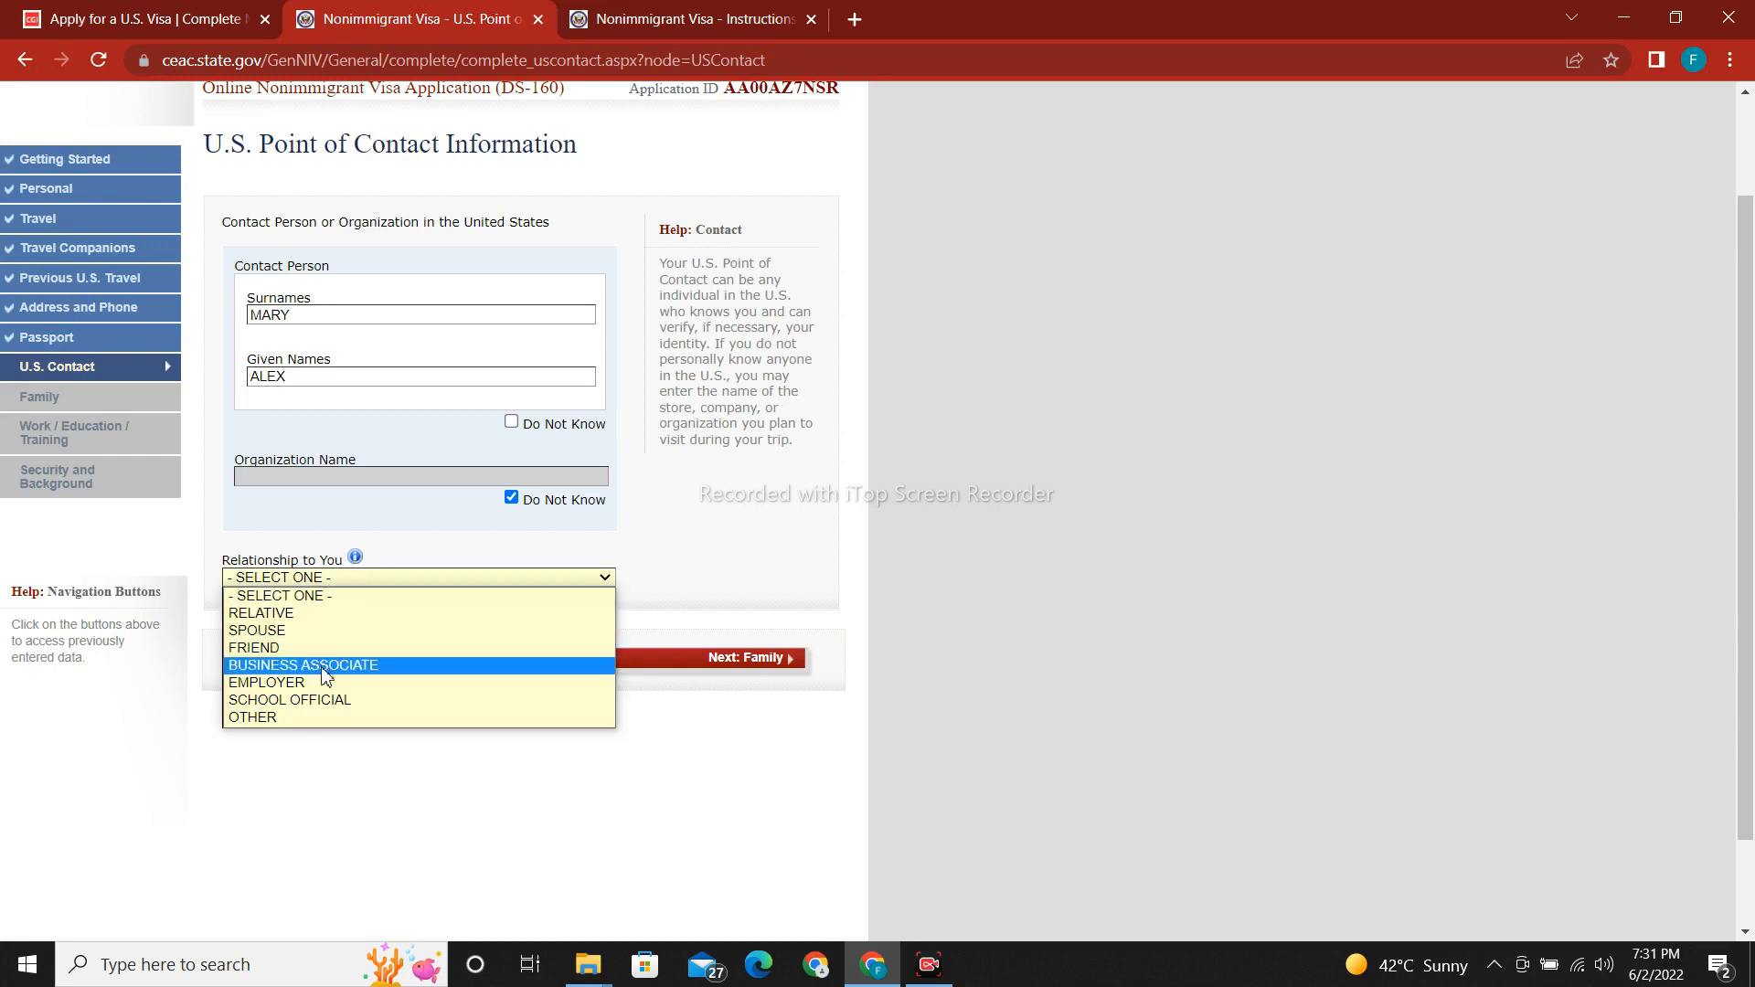
# Set the contact's relationship to RELATIVE and enter their street address and city.
pyautogui.click(324, 621)
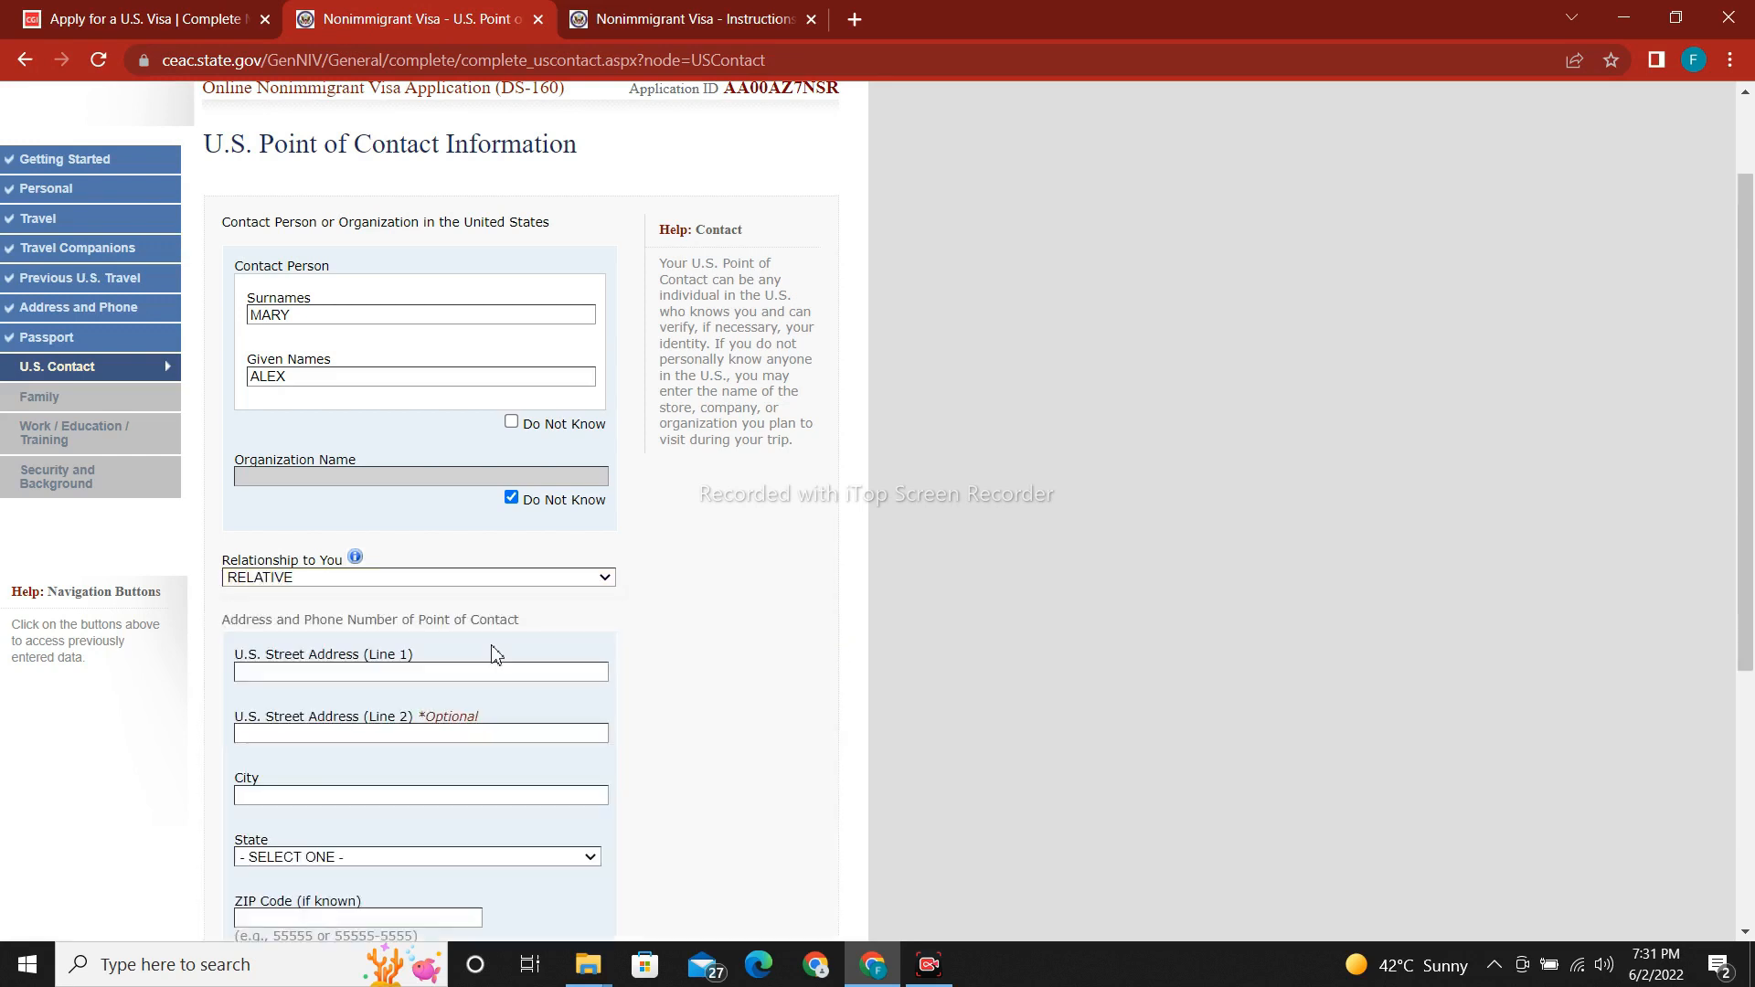
pyautogui.moveTo(1748, 457); pyautogui.dragTo(1748, 636)
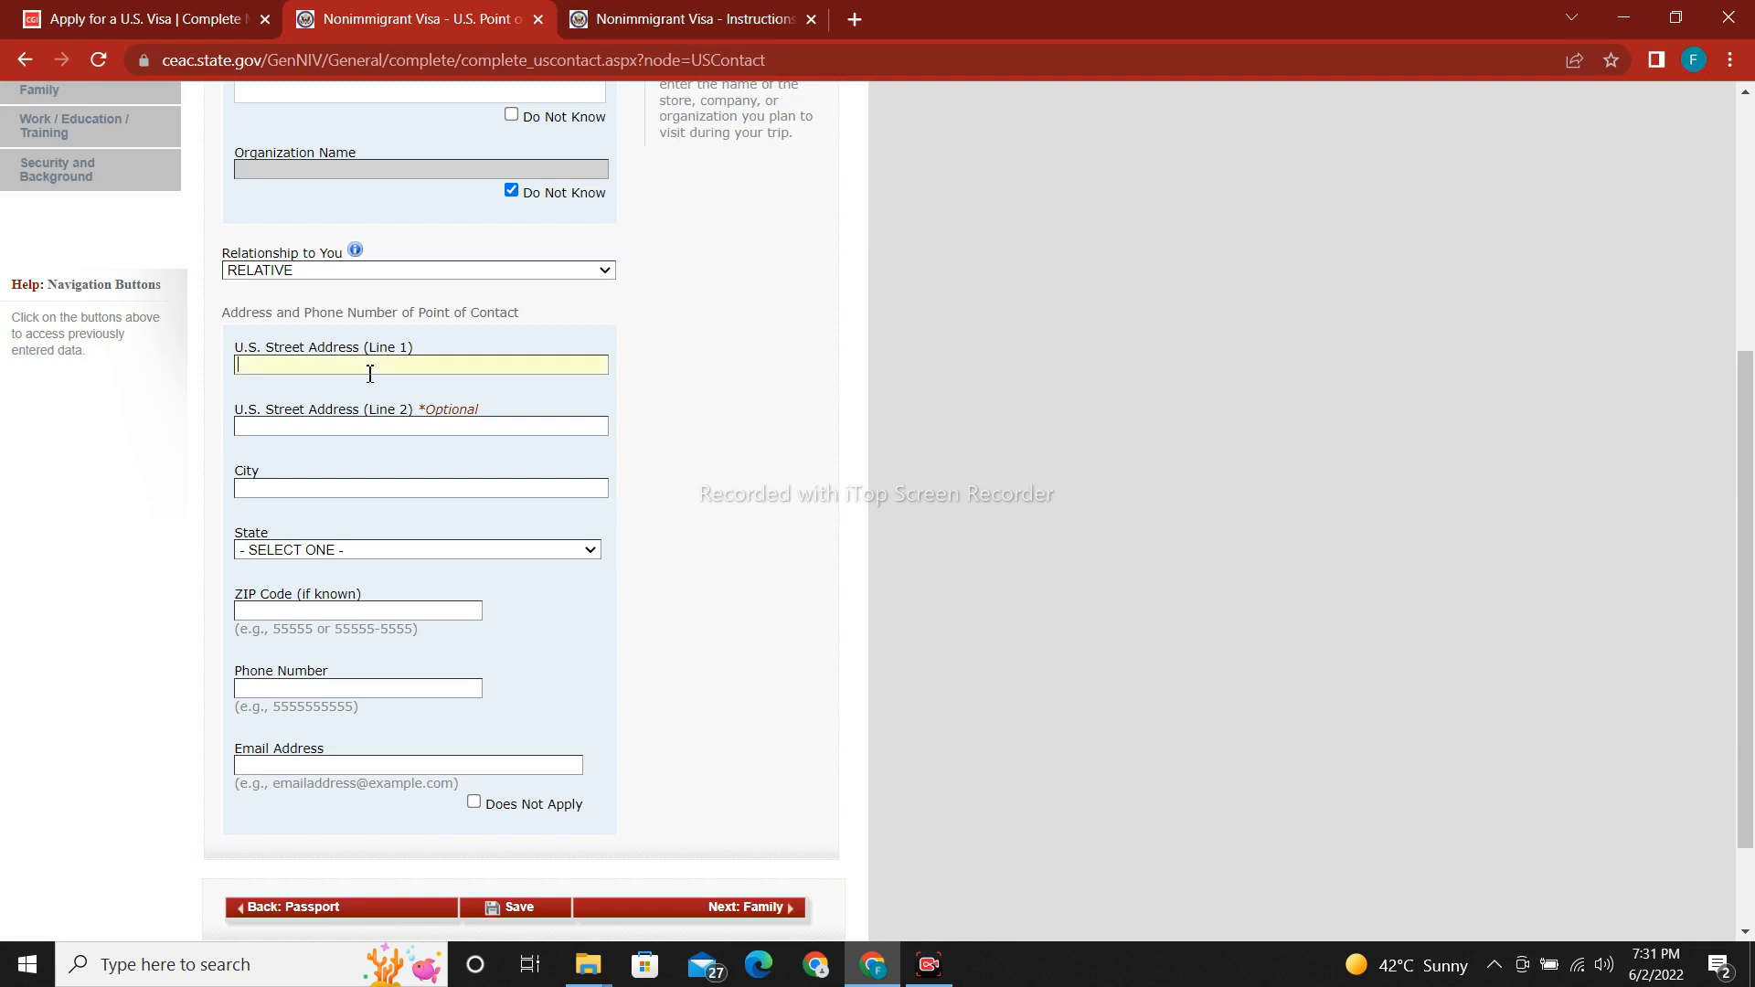
pyautogui.click(275, 491)
pyautogui.write('CAROL')
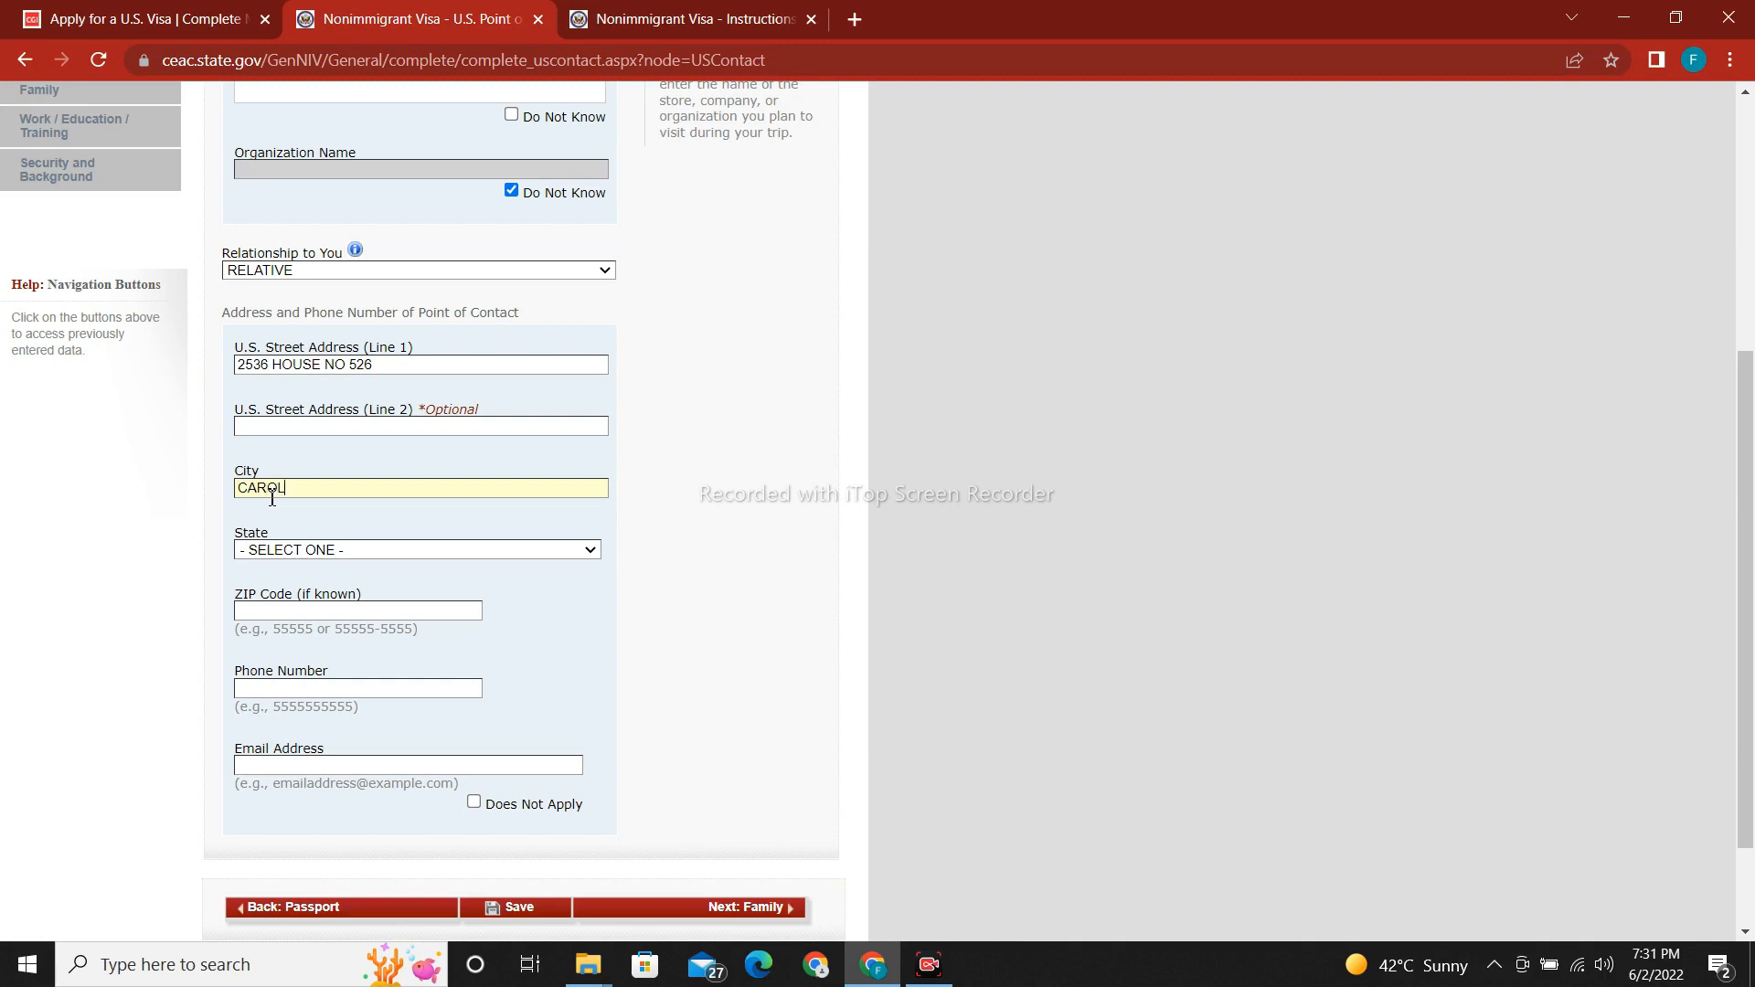
pyautogui.write('INIA')
# Choose NORTH CAROLINA as the contact's state.
pyautogui.click(319, 551)
pyautogui.press('n')
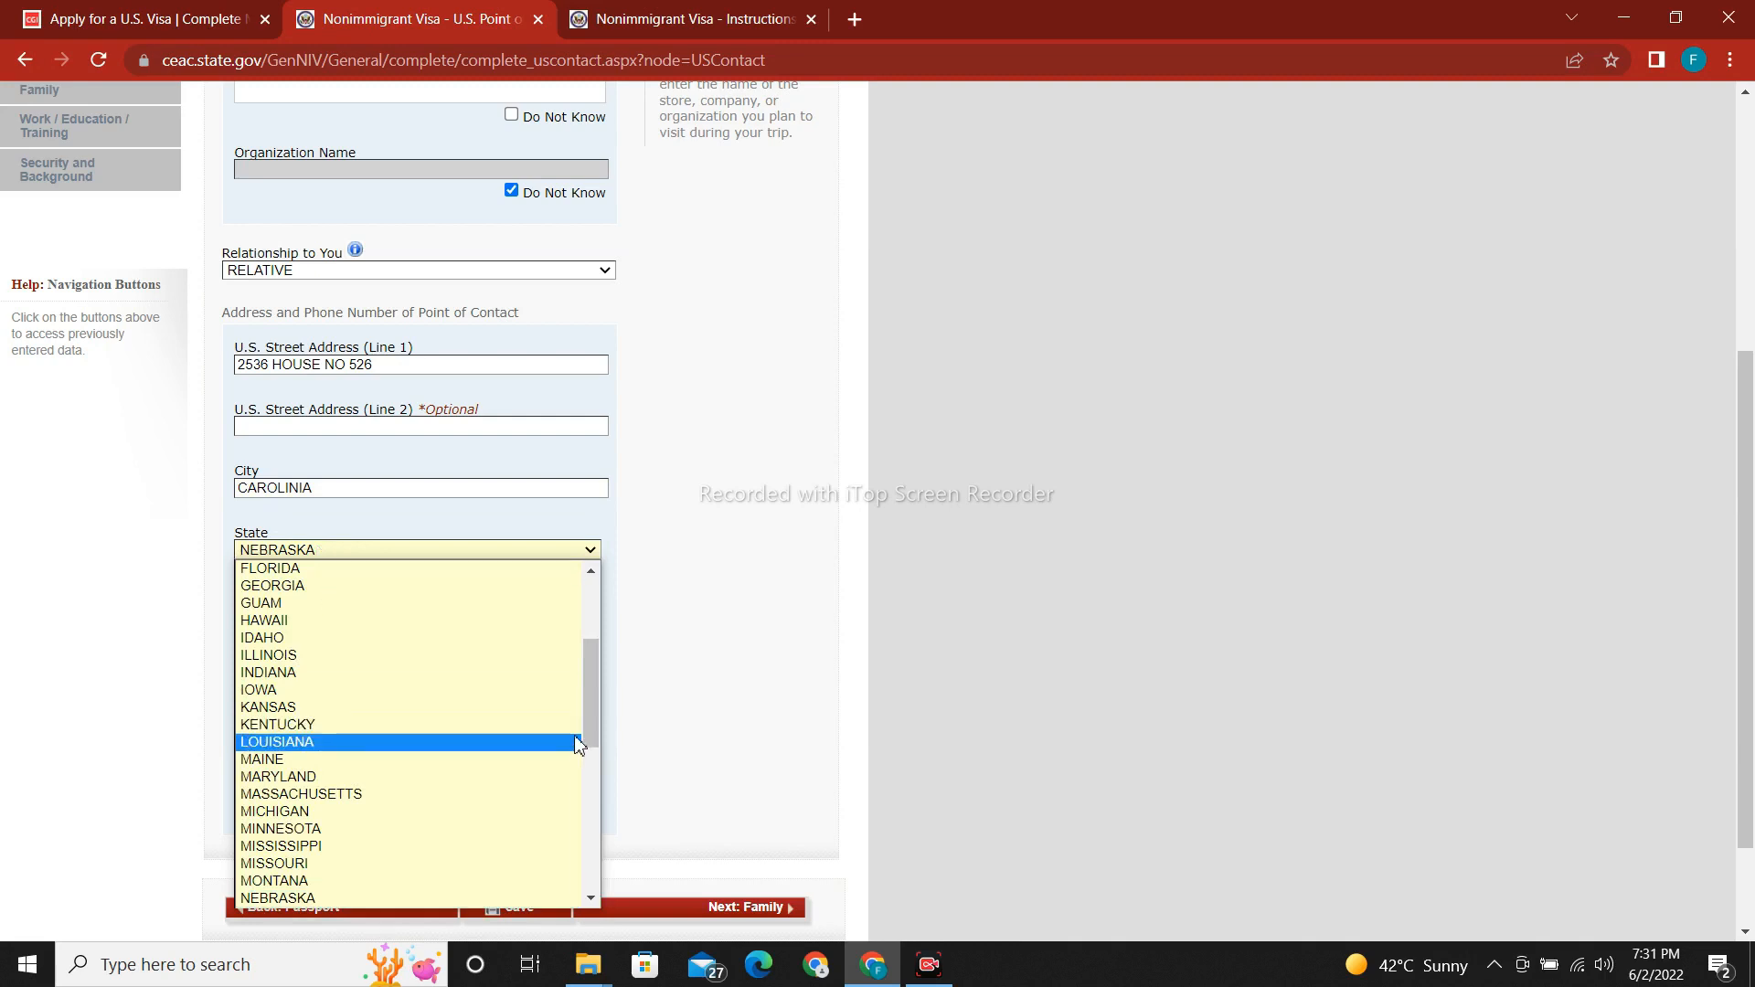
pyautogui.moveTo(600, 705); pyautogui.dragTo(581, 766)
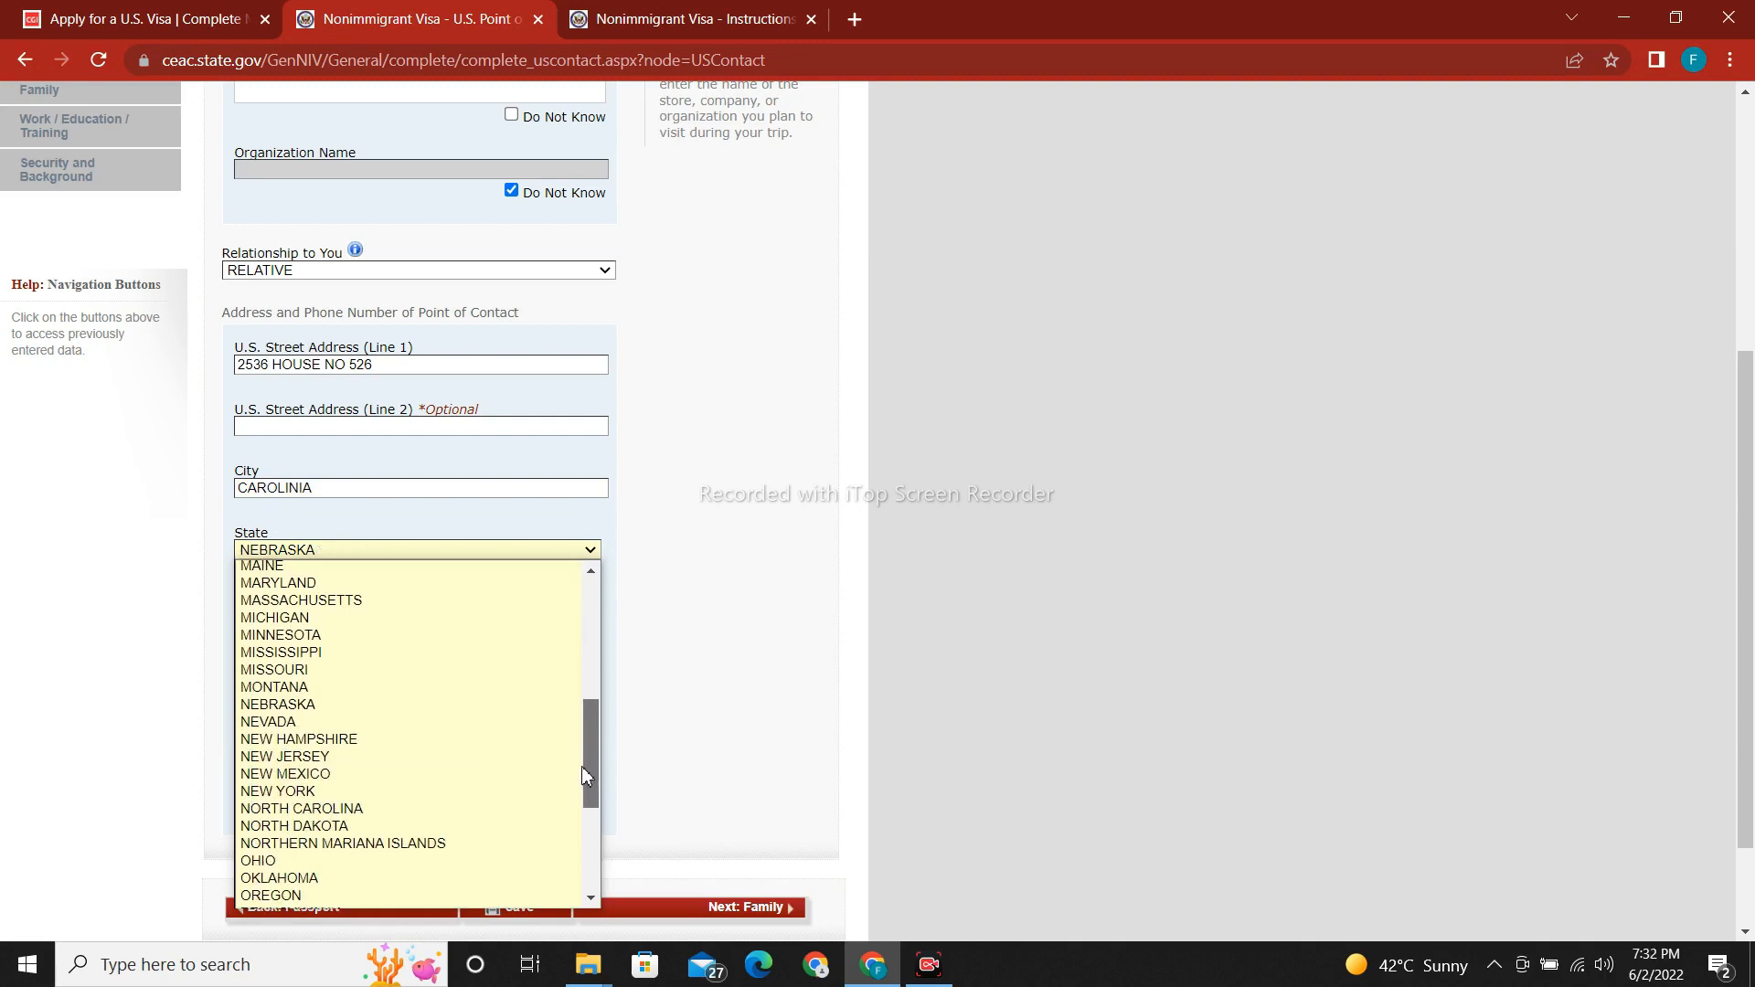
pyautogui.click(490, 810)
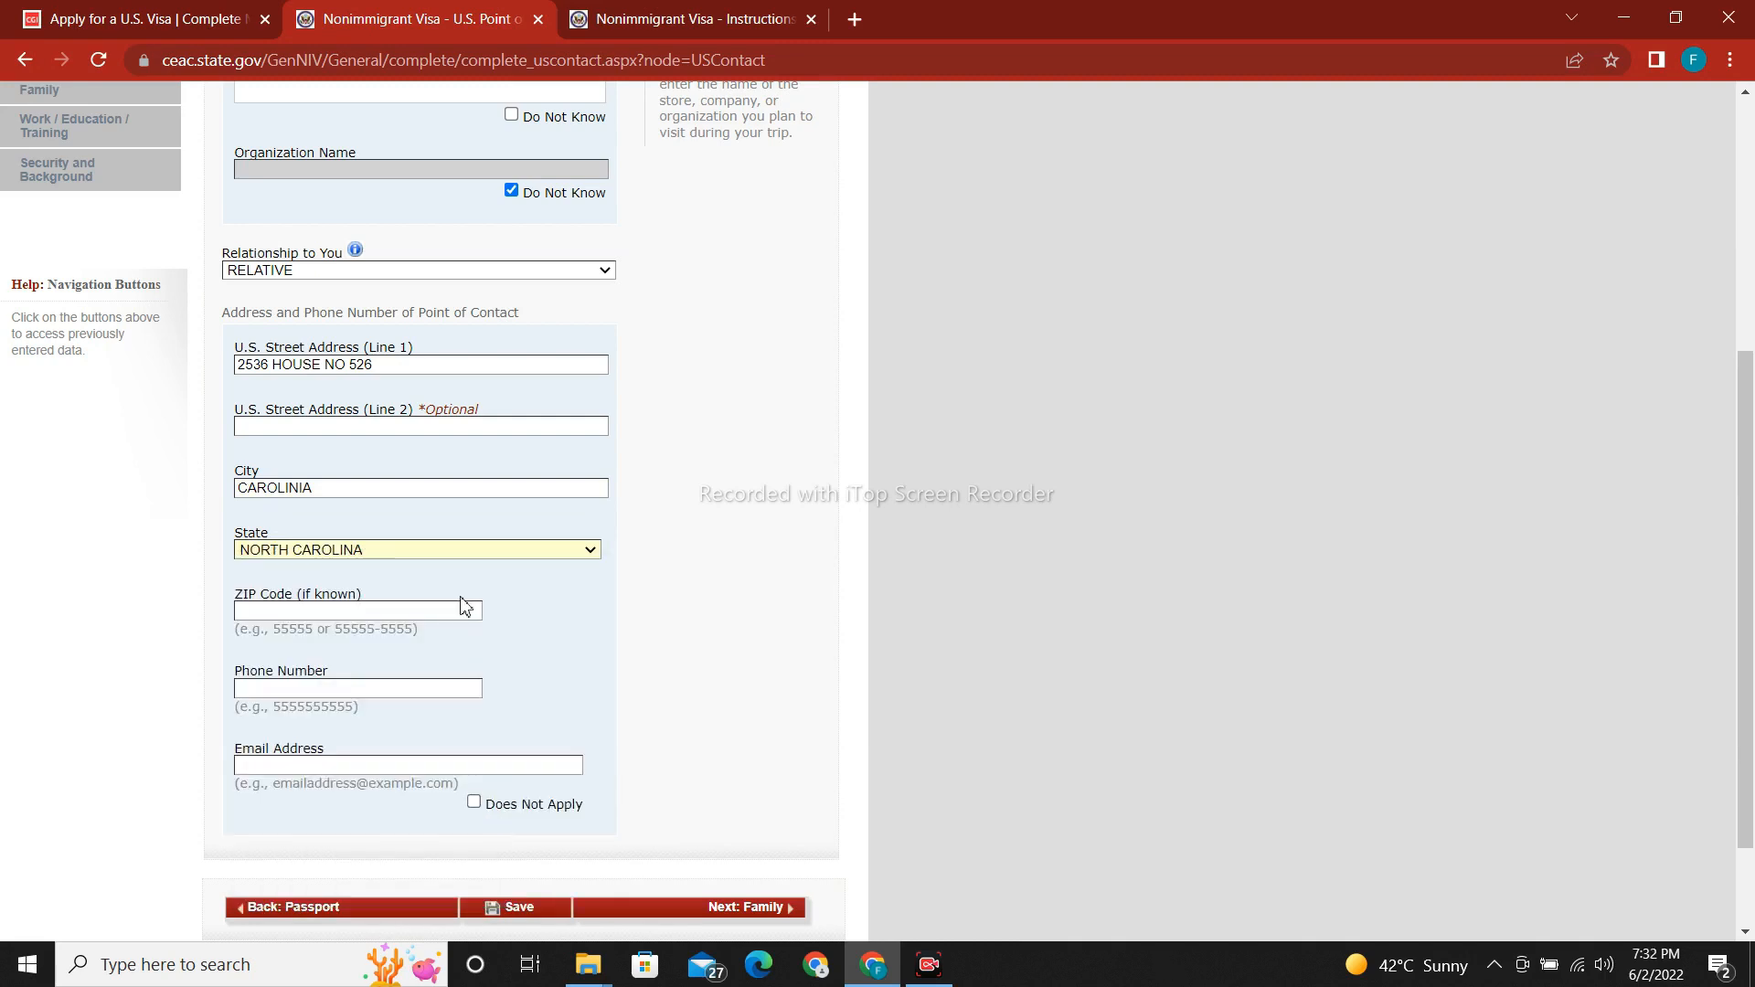
# Enter the contact's phone number, correcting the mistyped digits.
pyautogui.click(301, 689)
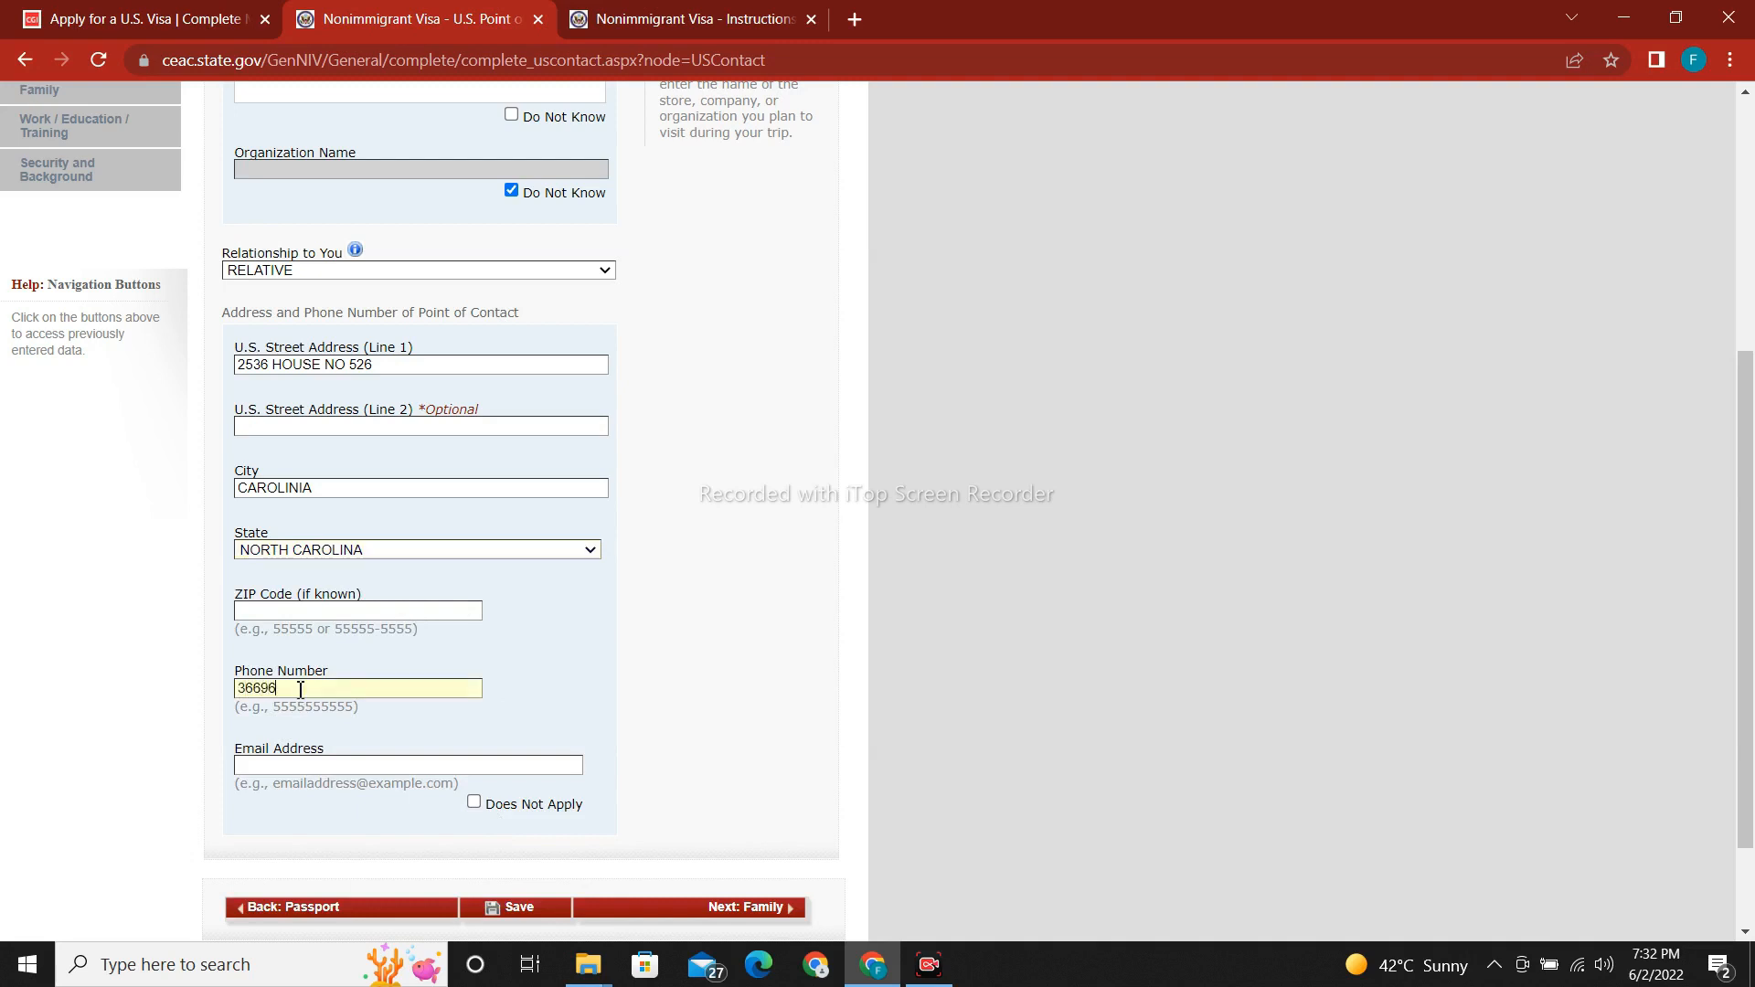
pyautogui.scroll(-2, 196, 631)
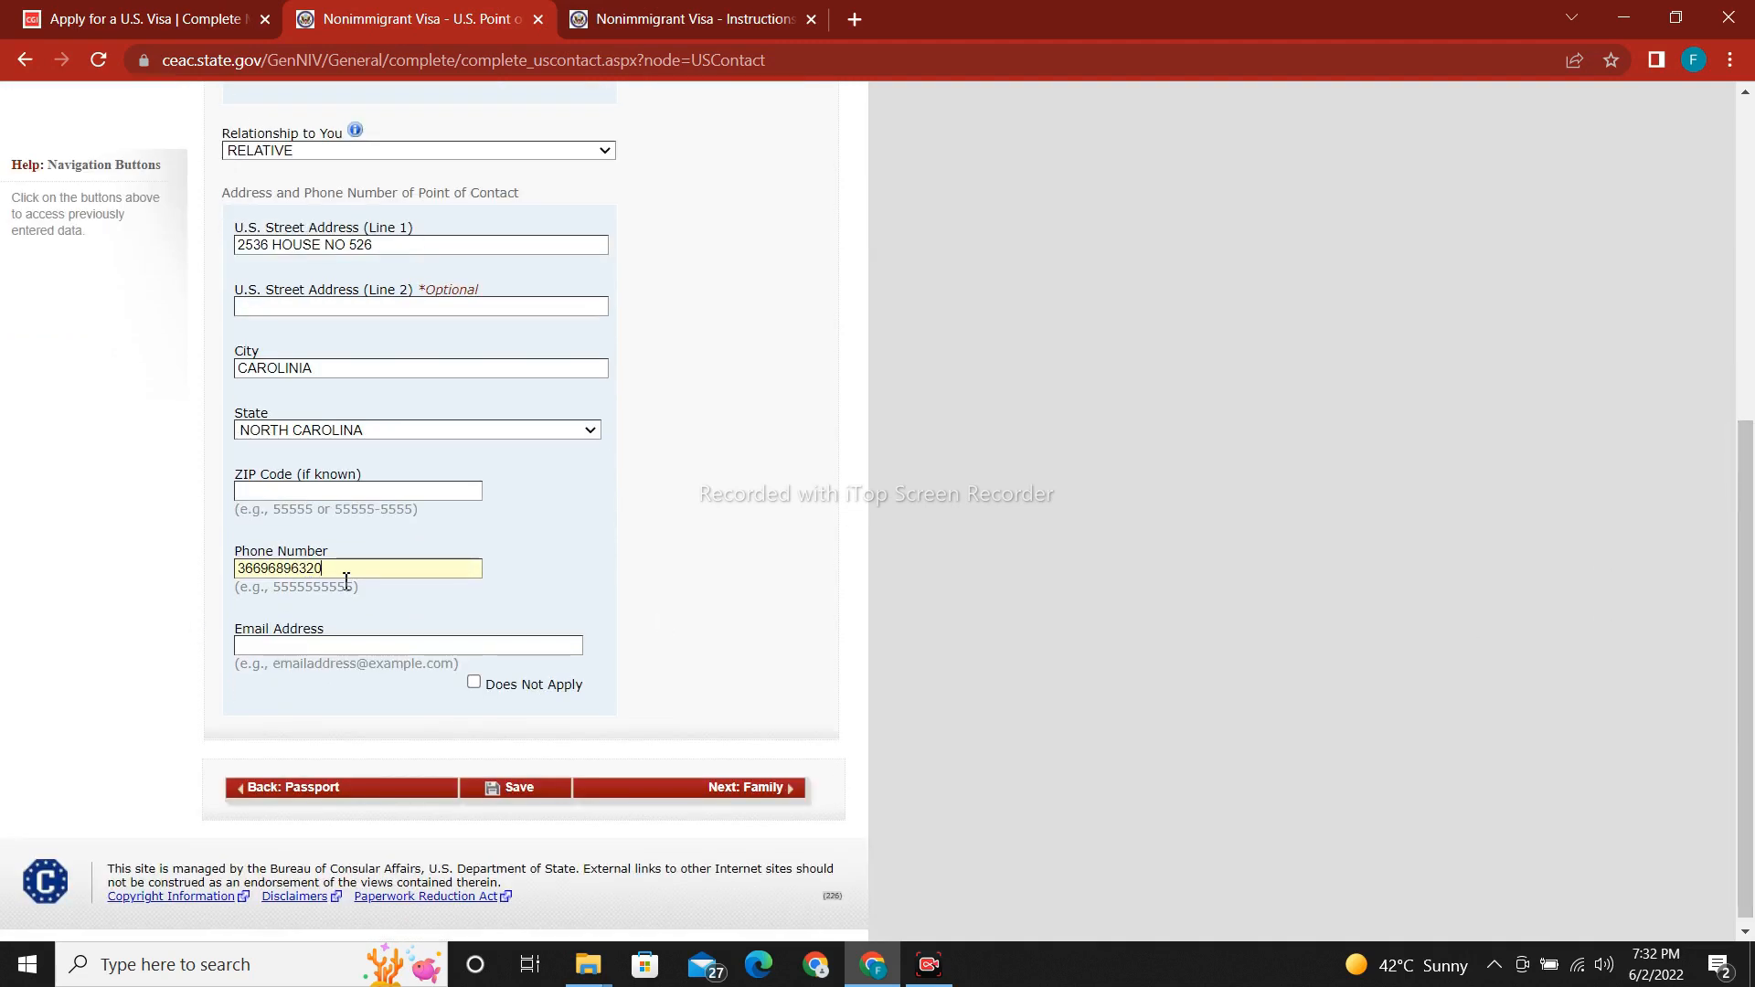
pyautogui.press('BackSpace')
pyautogui.press('BackSpace')
pyautogui.press('BackSpace')
pyautogui.press('BackSpace')
pyautogui.press('BackSpace')
pyautogui.press('BackSpace')
pyautogui.press('BackSpace')
pyautogui.press('BackSpace')
# Fill in the contact's e-mail address after clearing the mistyped text.
pyautogui.press('BackSpace')
pyautogui.click(371, 646)
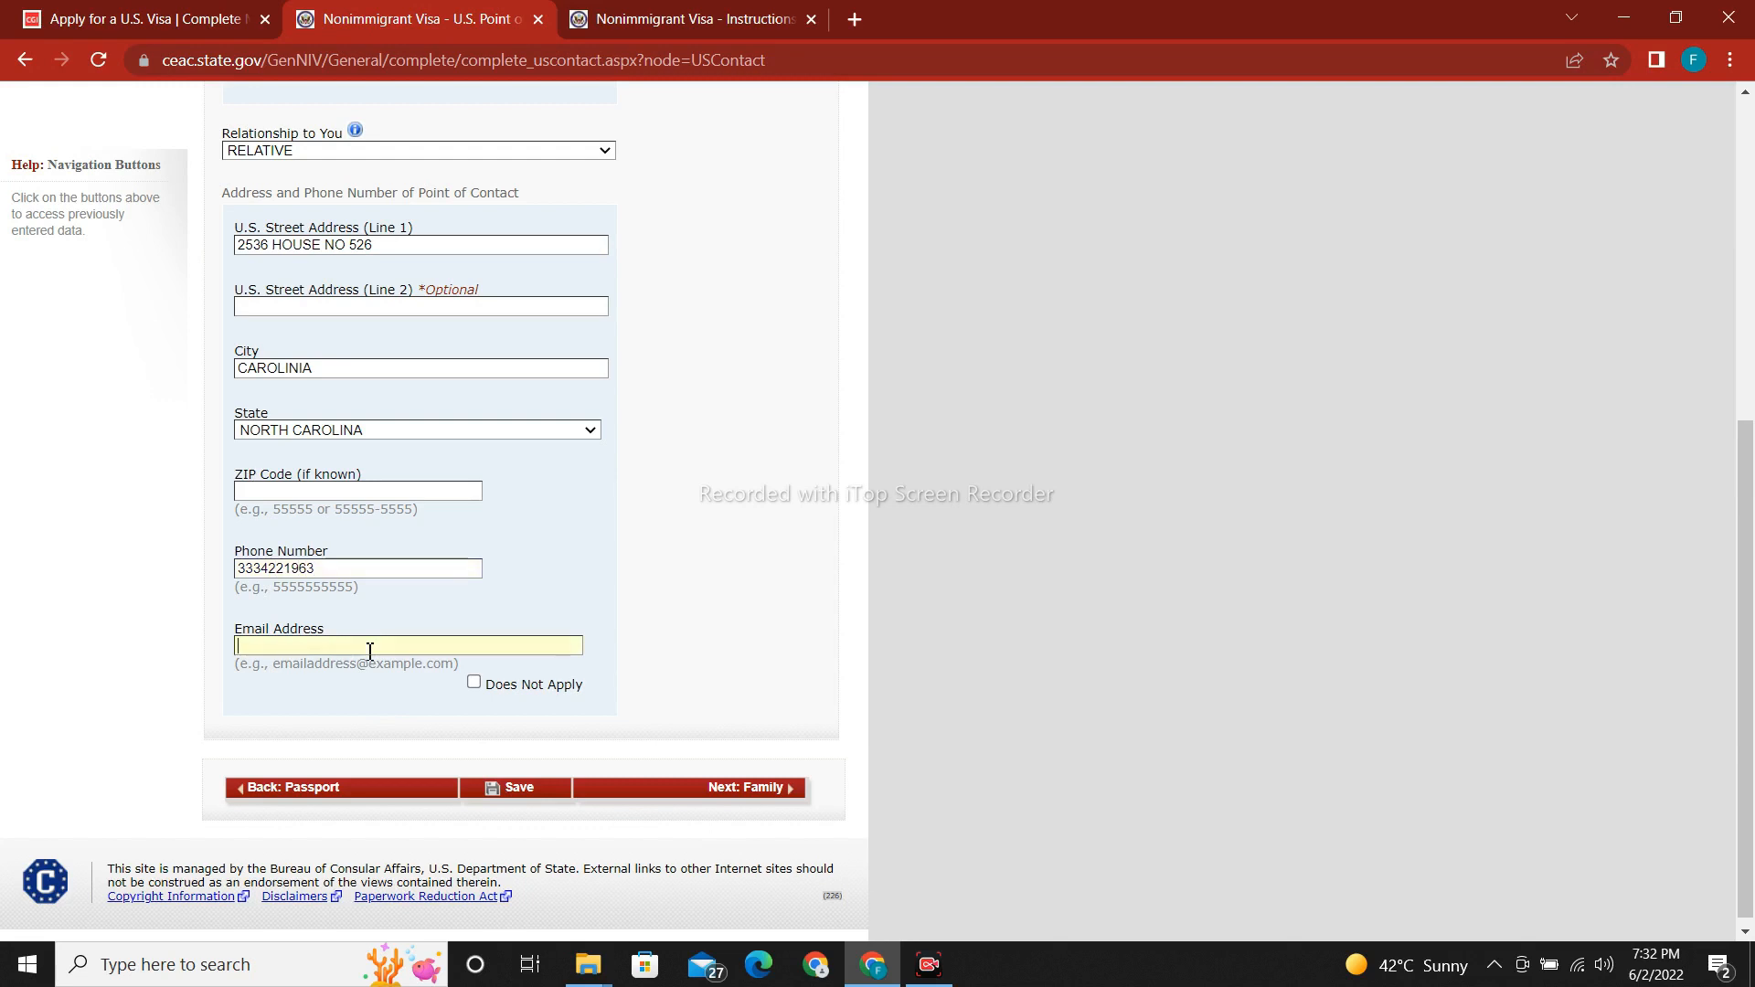
pyautogui.write('MARRY')
pyautogui.press('BackSpace')
pyautogui.press('BackSpace')
pyautogui.press('BackSpace')
pyautogui.press('BackSpace')
pyautogui.press('BackSpace')
pyautogui.write('mayyy')
pyautogui.press('BackSpace')
pyautogui.press('BackSpace')
pyautogui.press('BackSpace')
pyautogui.write('rryalex')
pyautogui.press('BackSpace')
pyautogui.press('BackSpace')
pyautogui.press('BackSpace')
pyautogui.press('BackSpace')
pyautogui.press('BackSpace')
pyautogui.press('BackSpace')
pyautogui.press('BackSpace')
pyautogui.press('BackSpace')
# Save the contact page, select PAKISTAN, ISLAMABAD as the location, and enter the verification code.
pyautogui.click(498, 799)
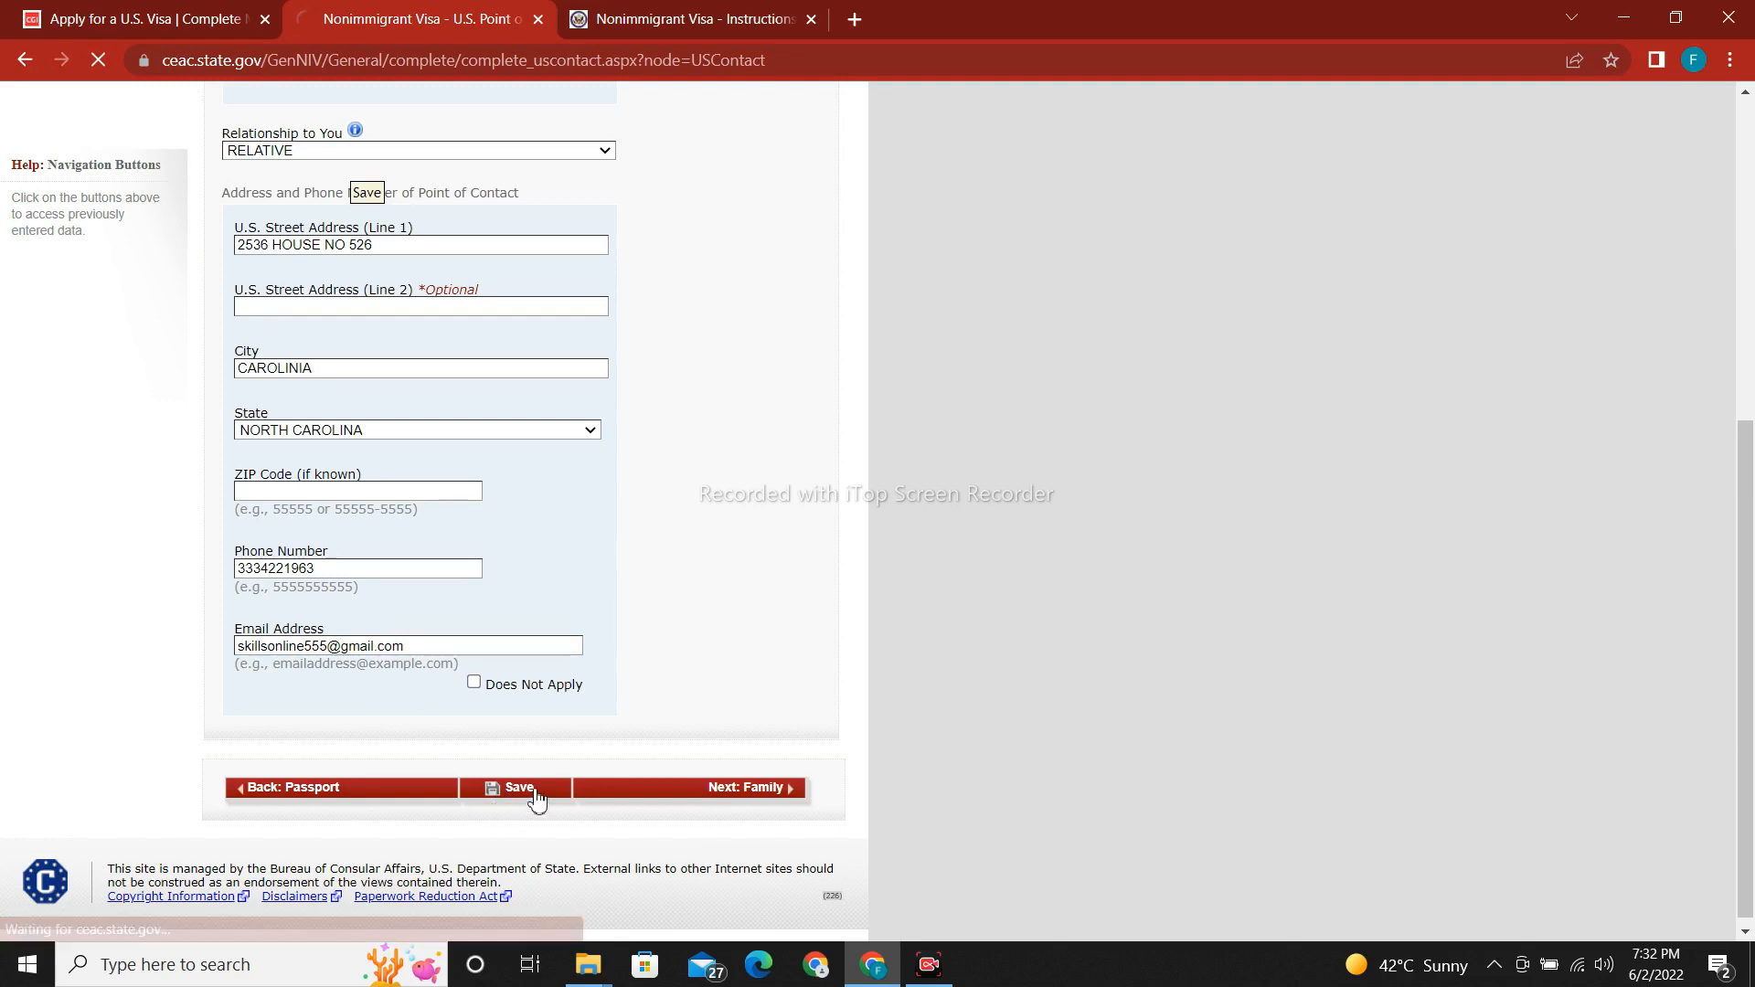
pyautogui.moveTo(1746, 553); pyautogui.dragTo(1753, 397)
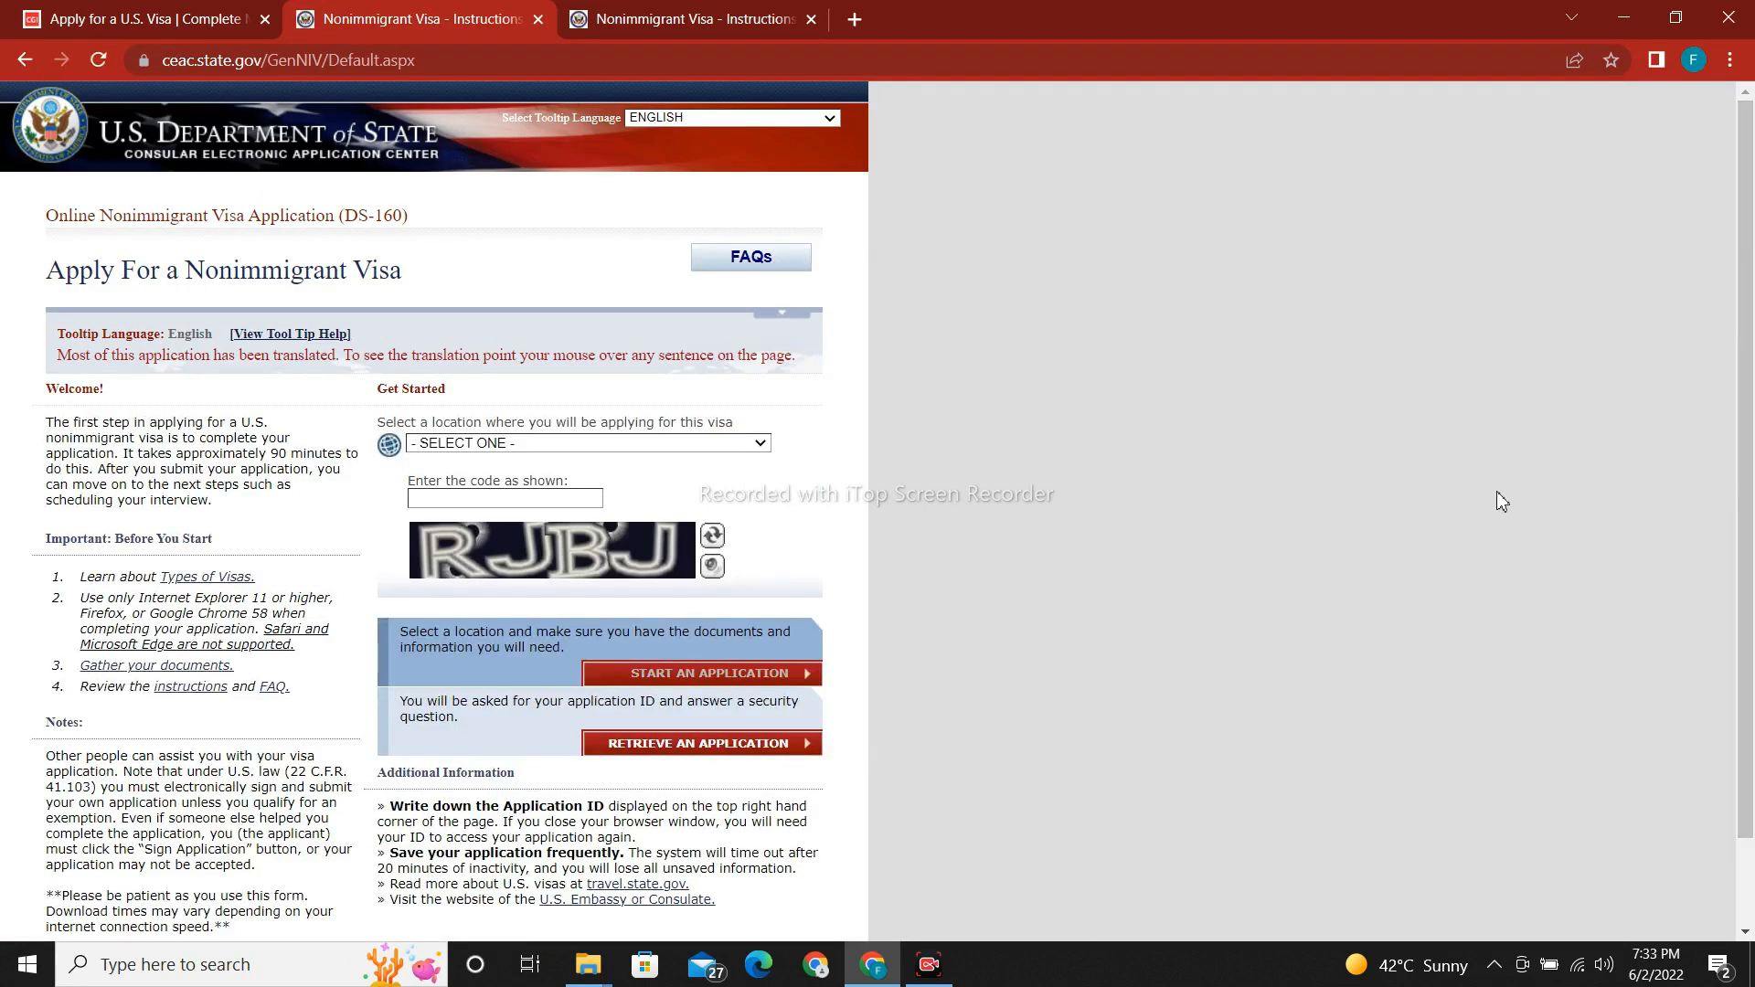
pyautogui.click(750, 453)
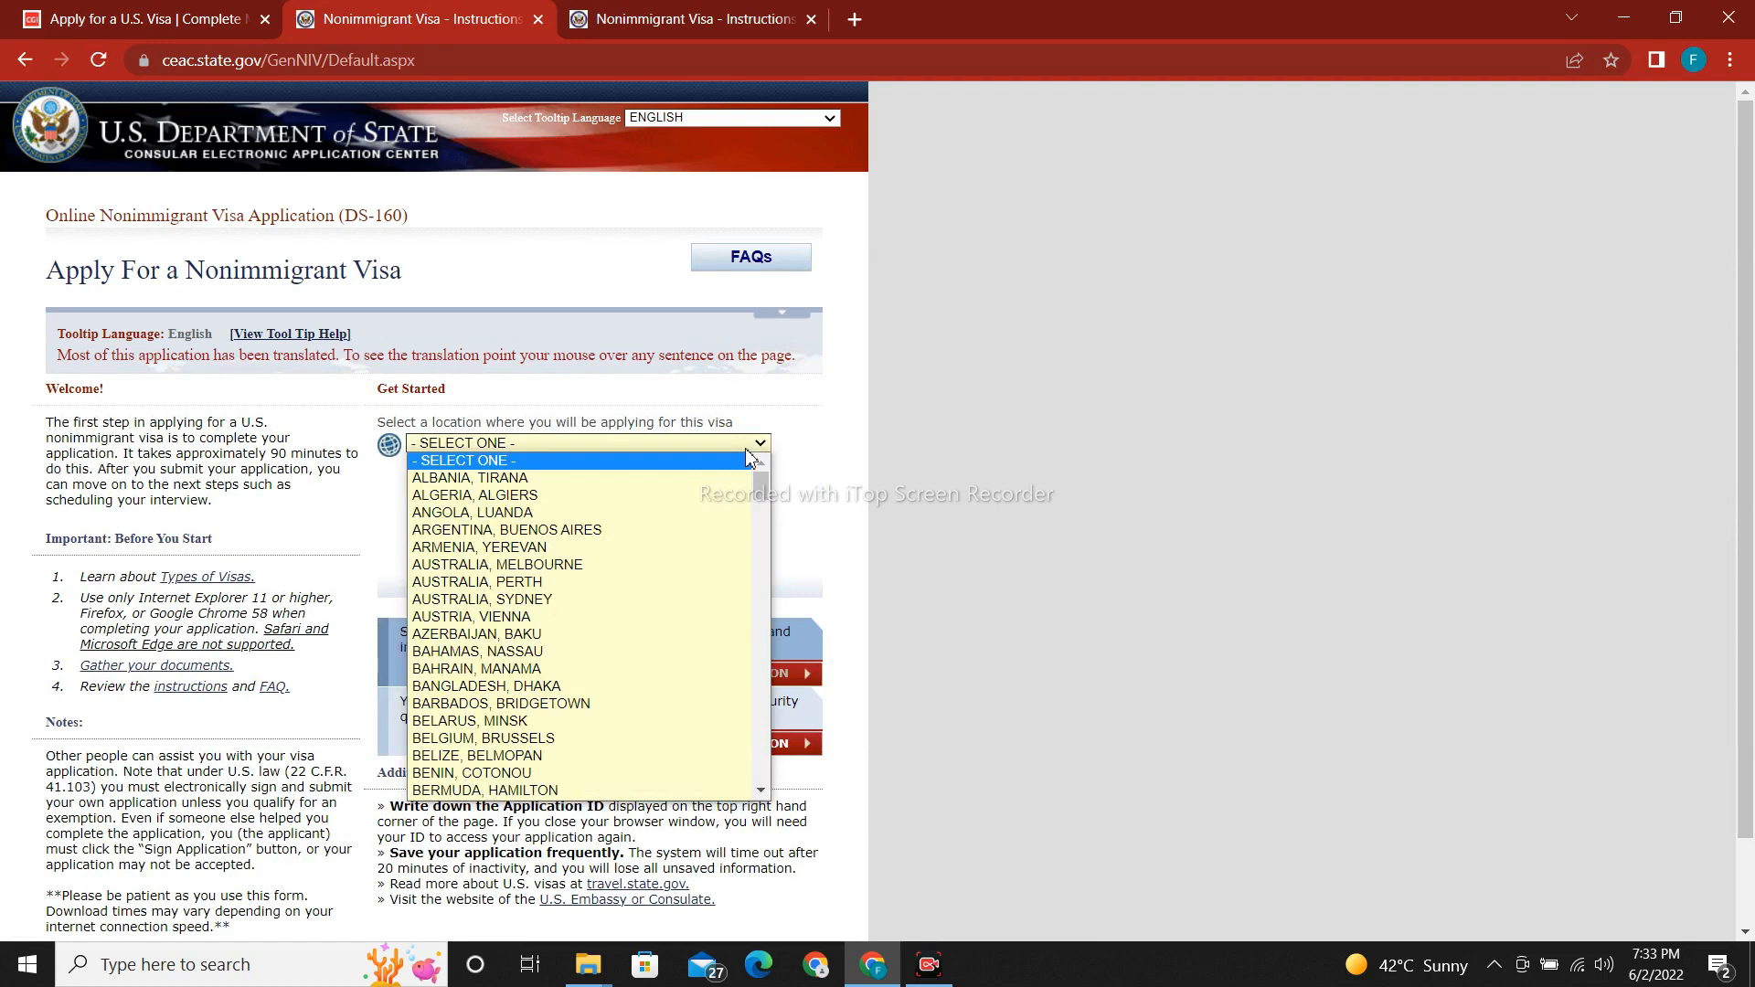
pyautogui.press('p')
pyautogui.press('Return')
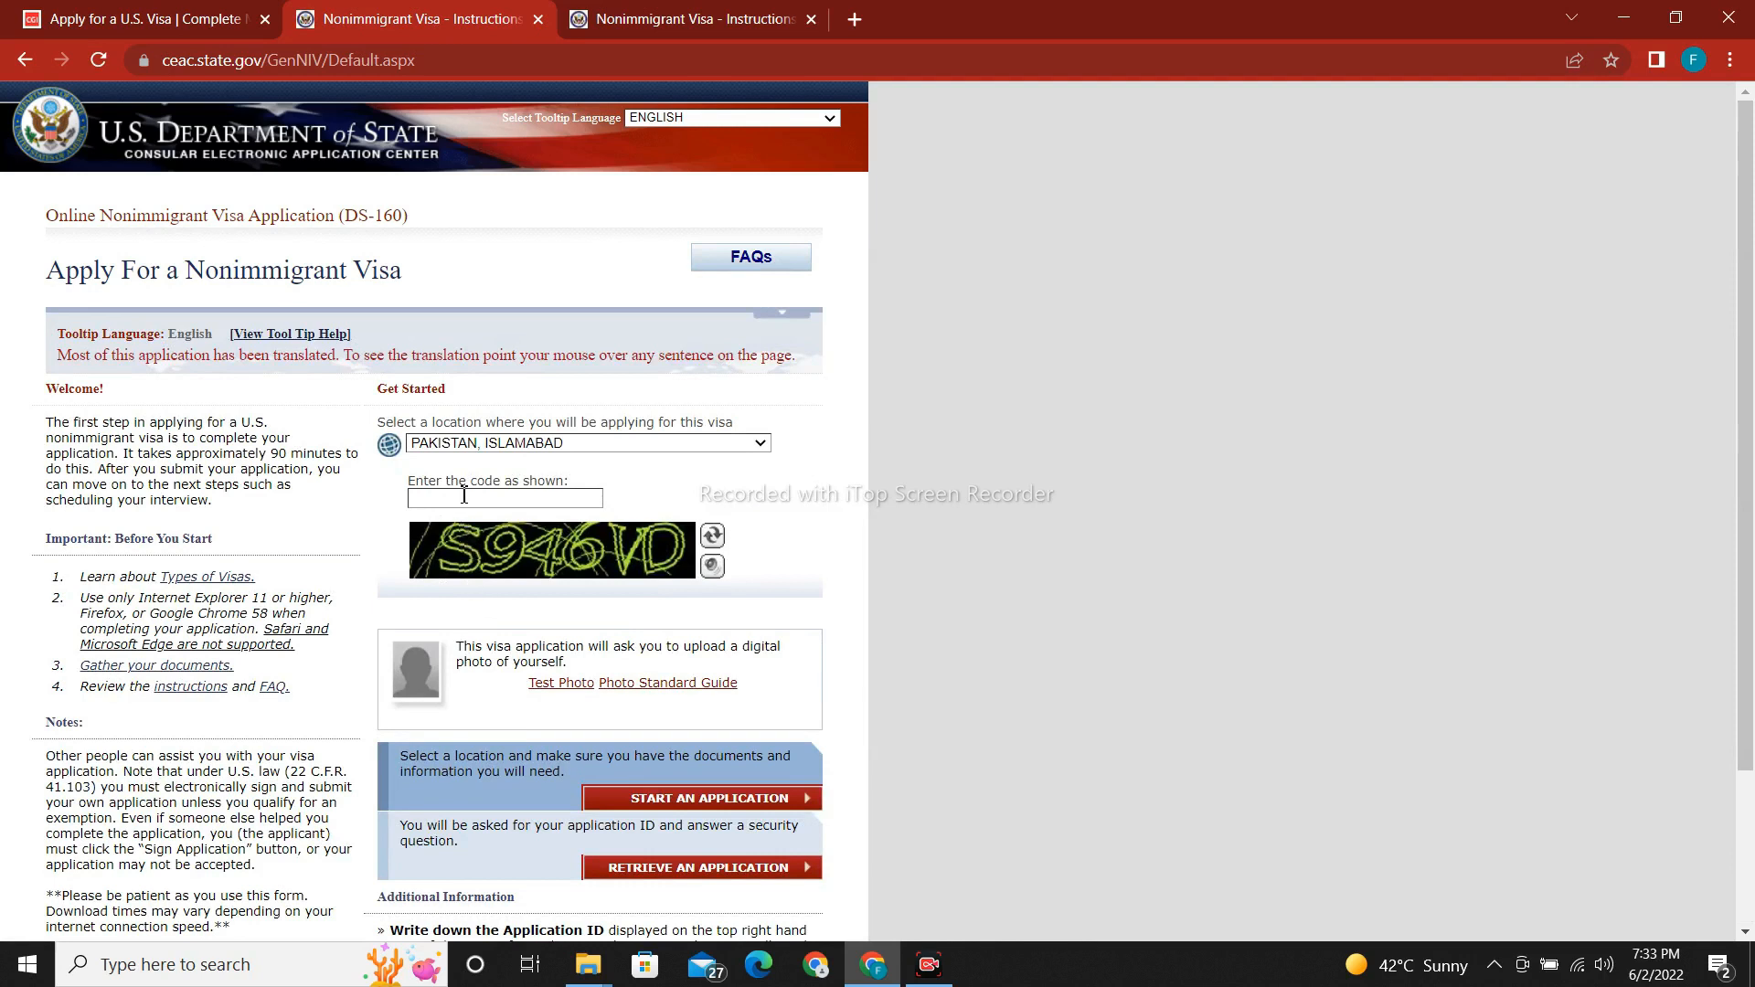
pyautogui.write('S946VD')
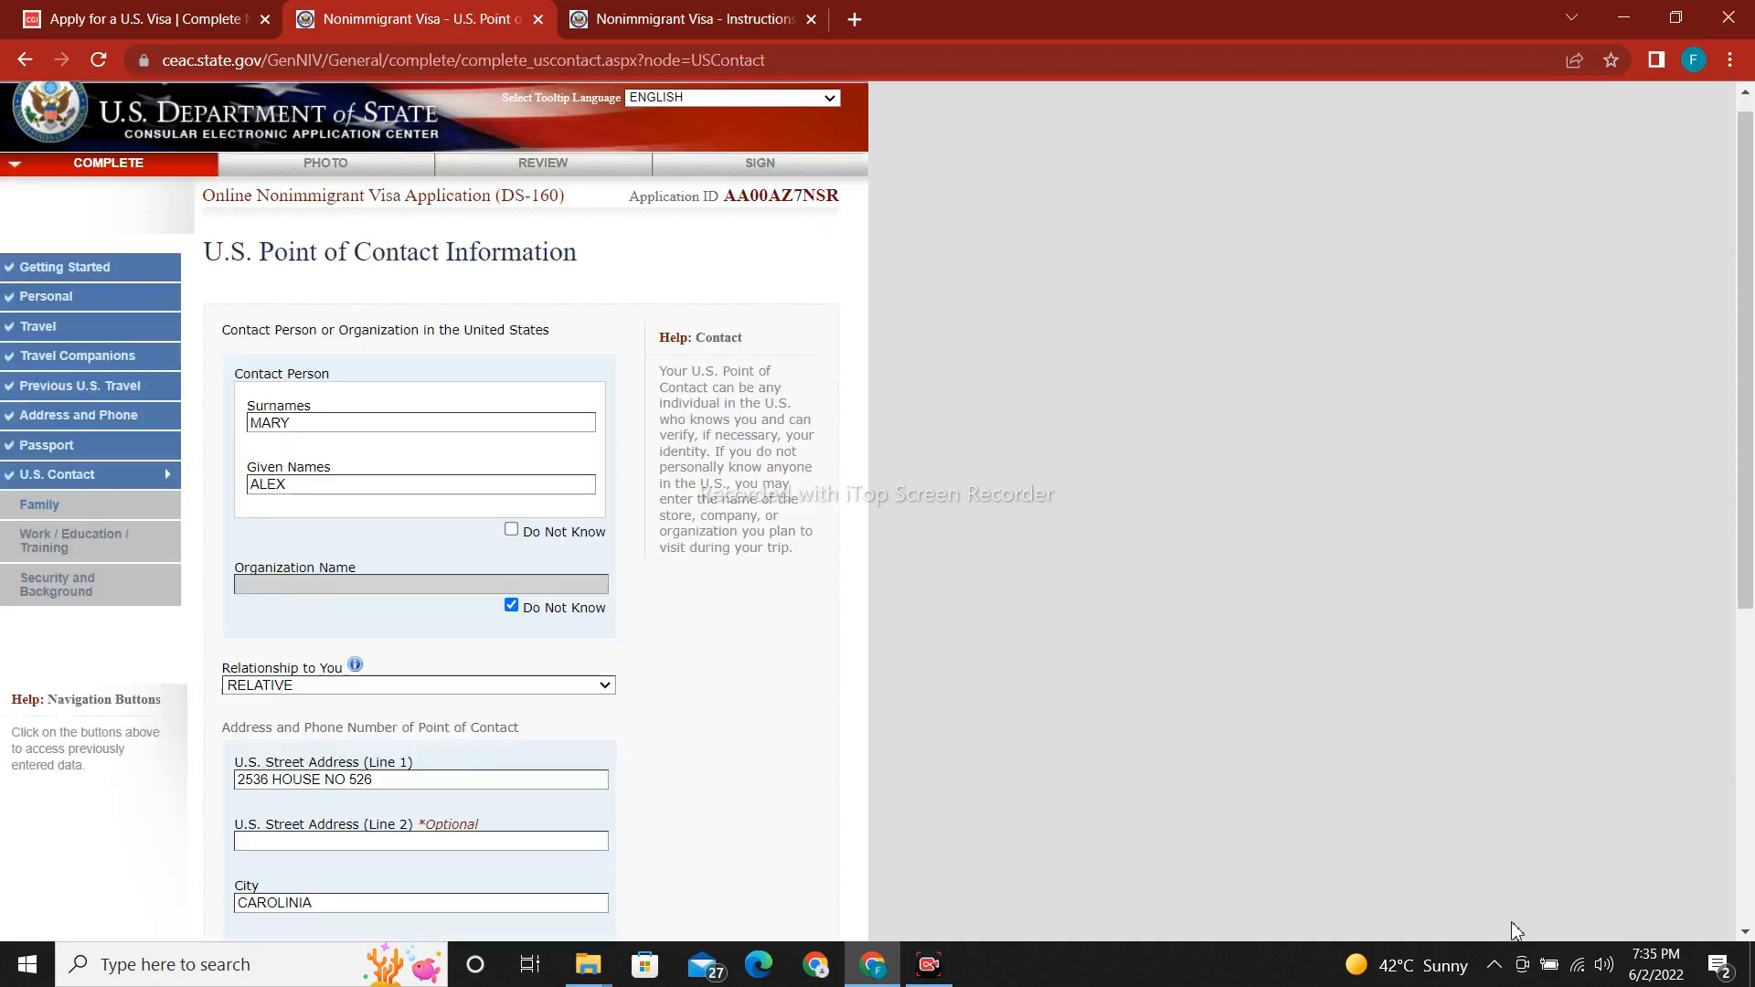
# Move from the U.S. Point of Contact page to the Family Information: Relatives page.
pyautogui.scroll(-3, 1750, 585)
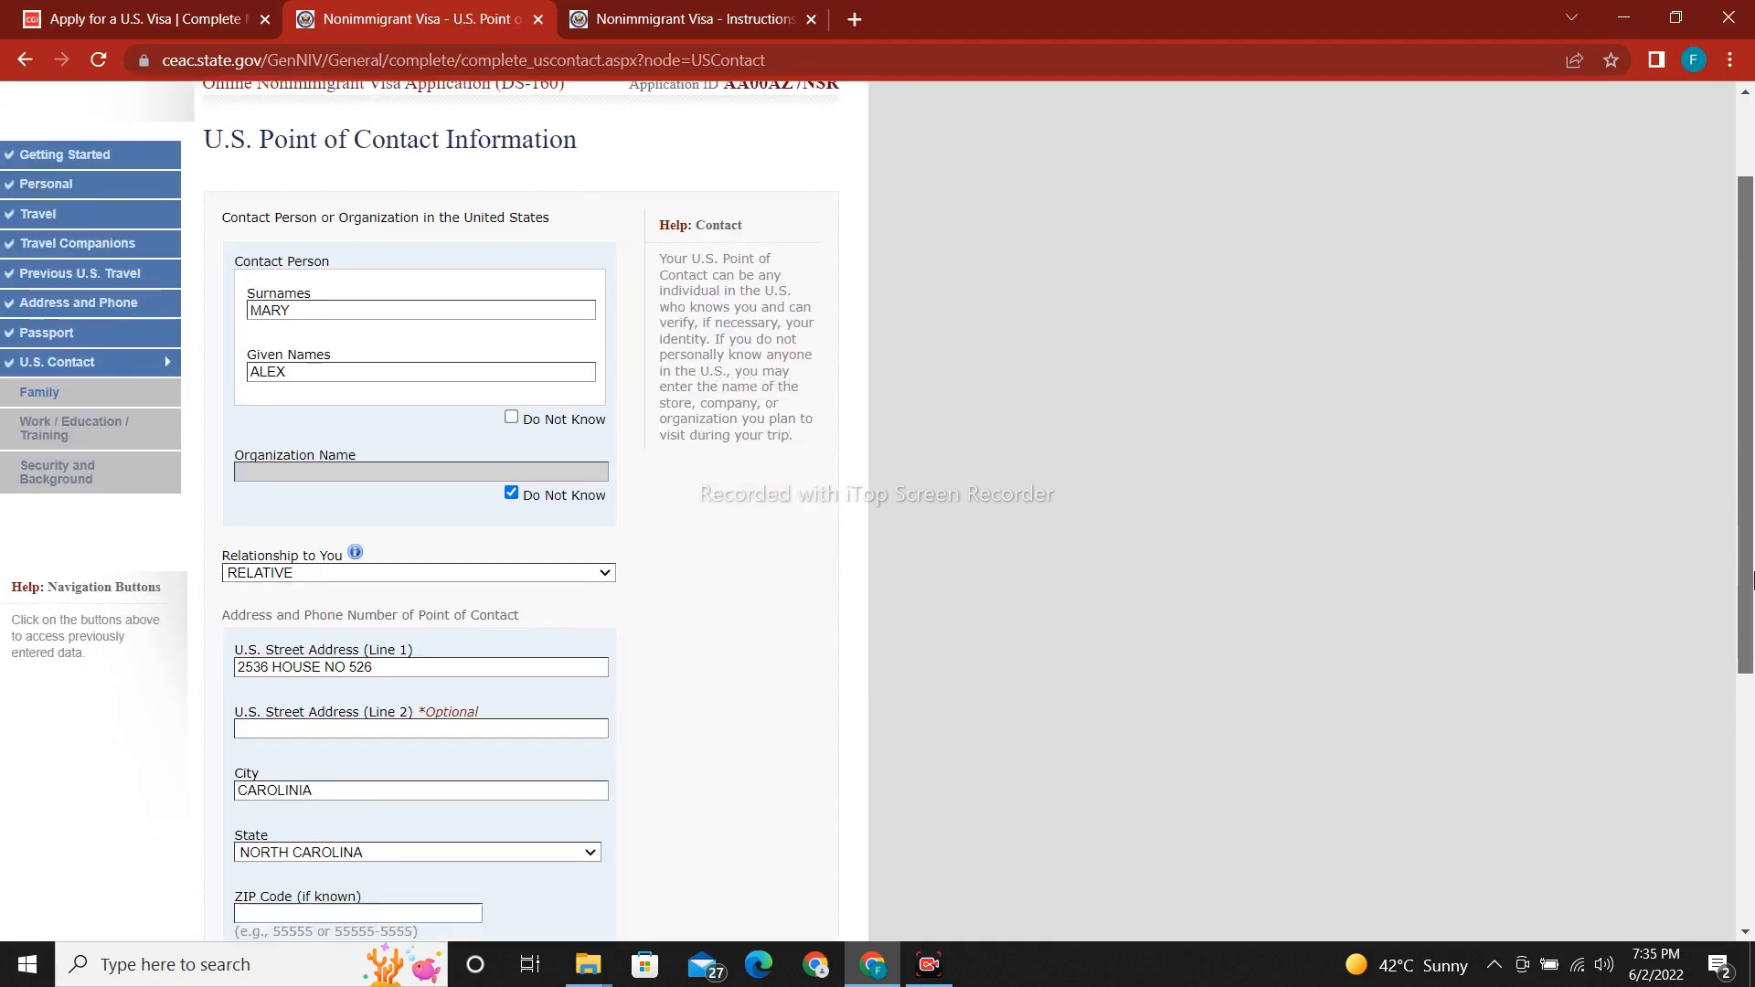
pyautogui.scroll(-3, 1750, 685)
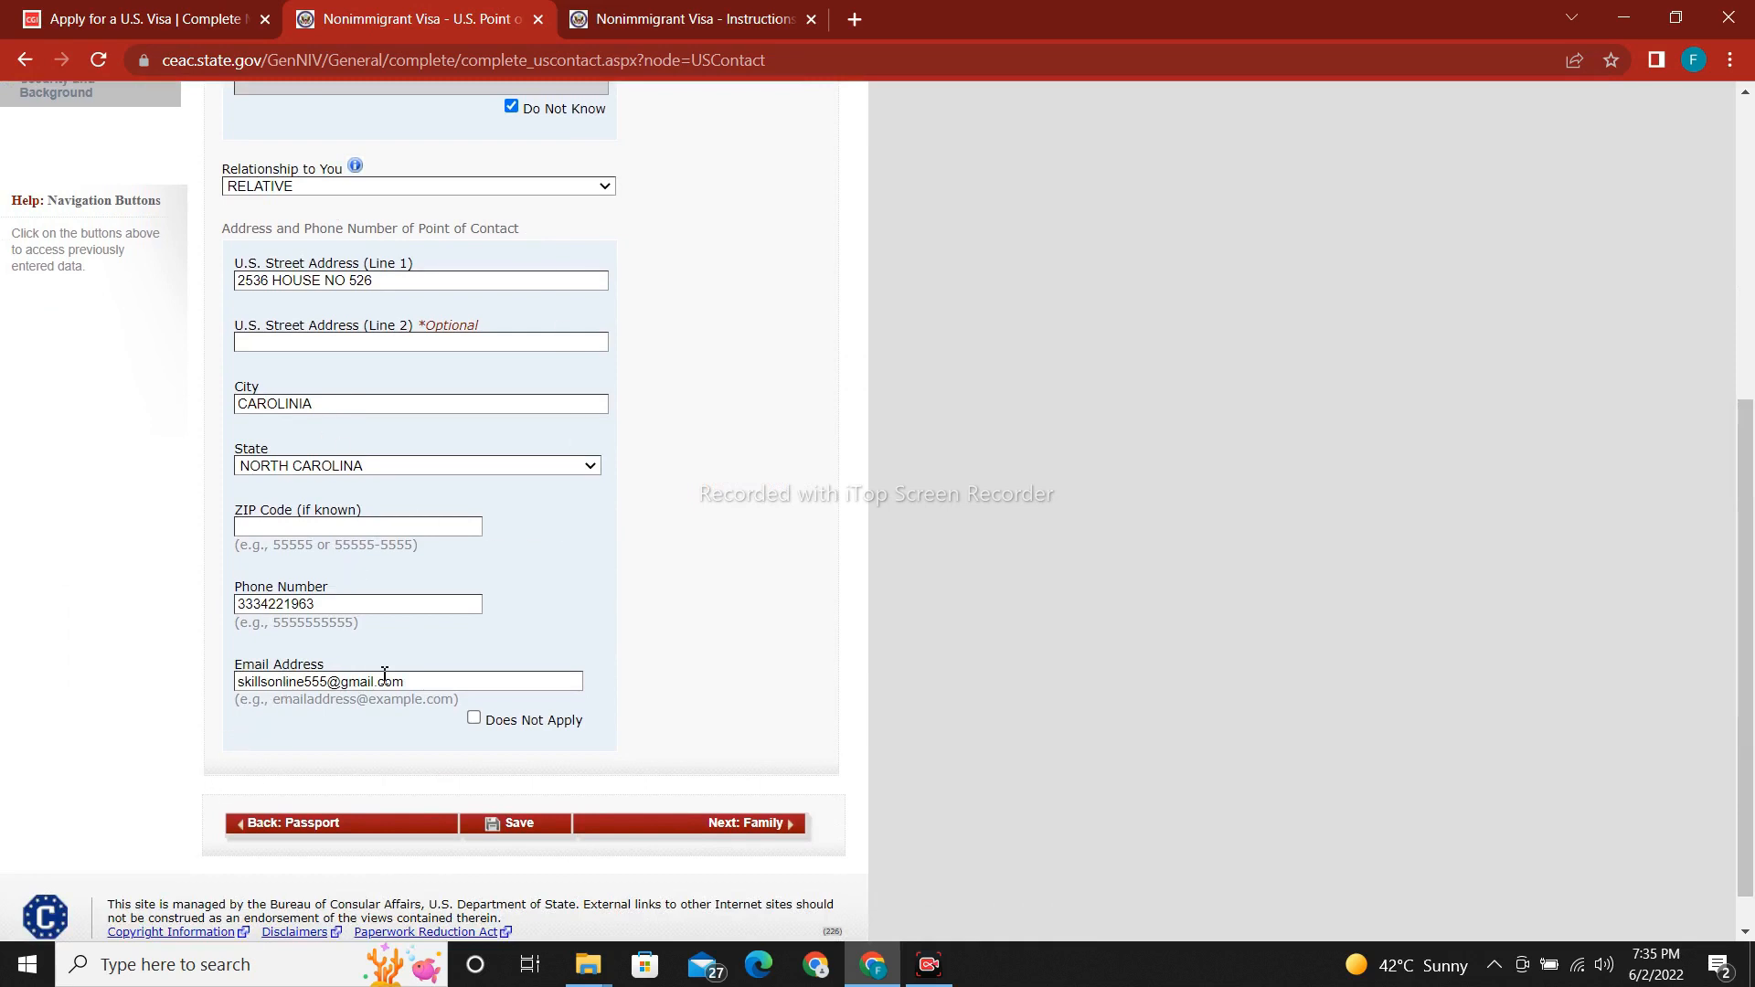
pyautogui.click(746, 828)
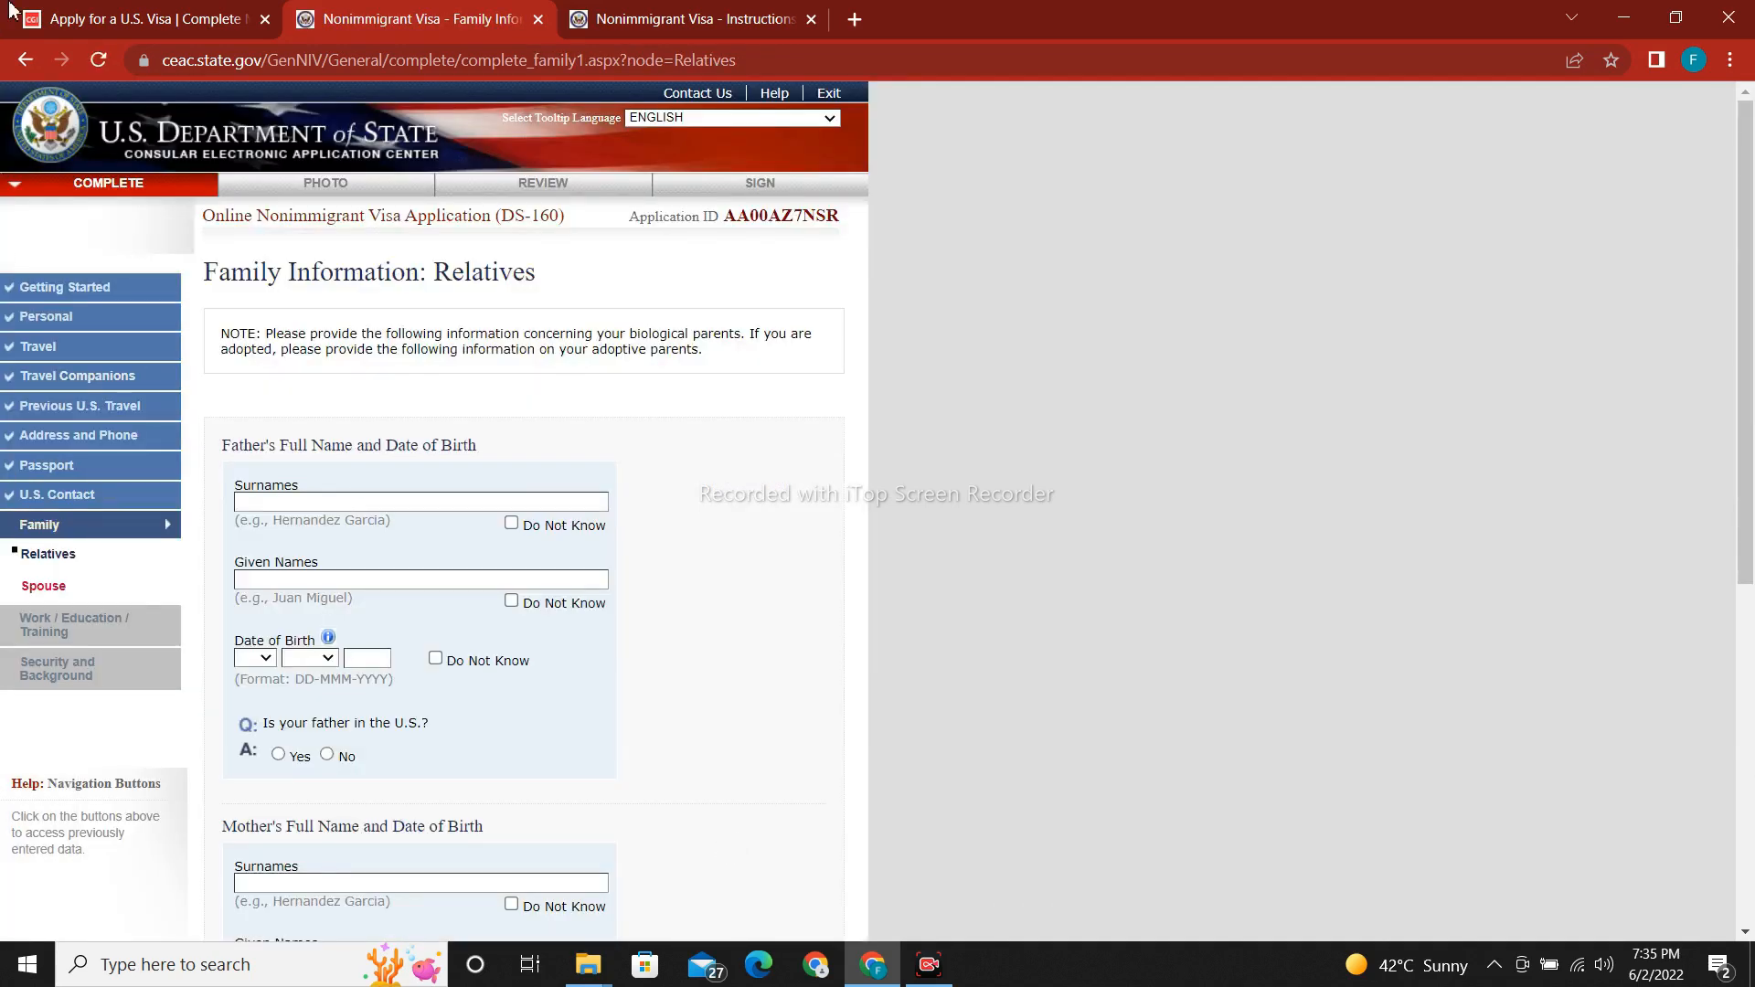
pyautogui.moveTo(1750, 434); pyautogui.dragTo(1750, 571)
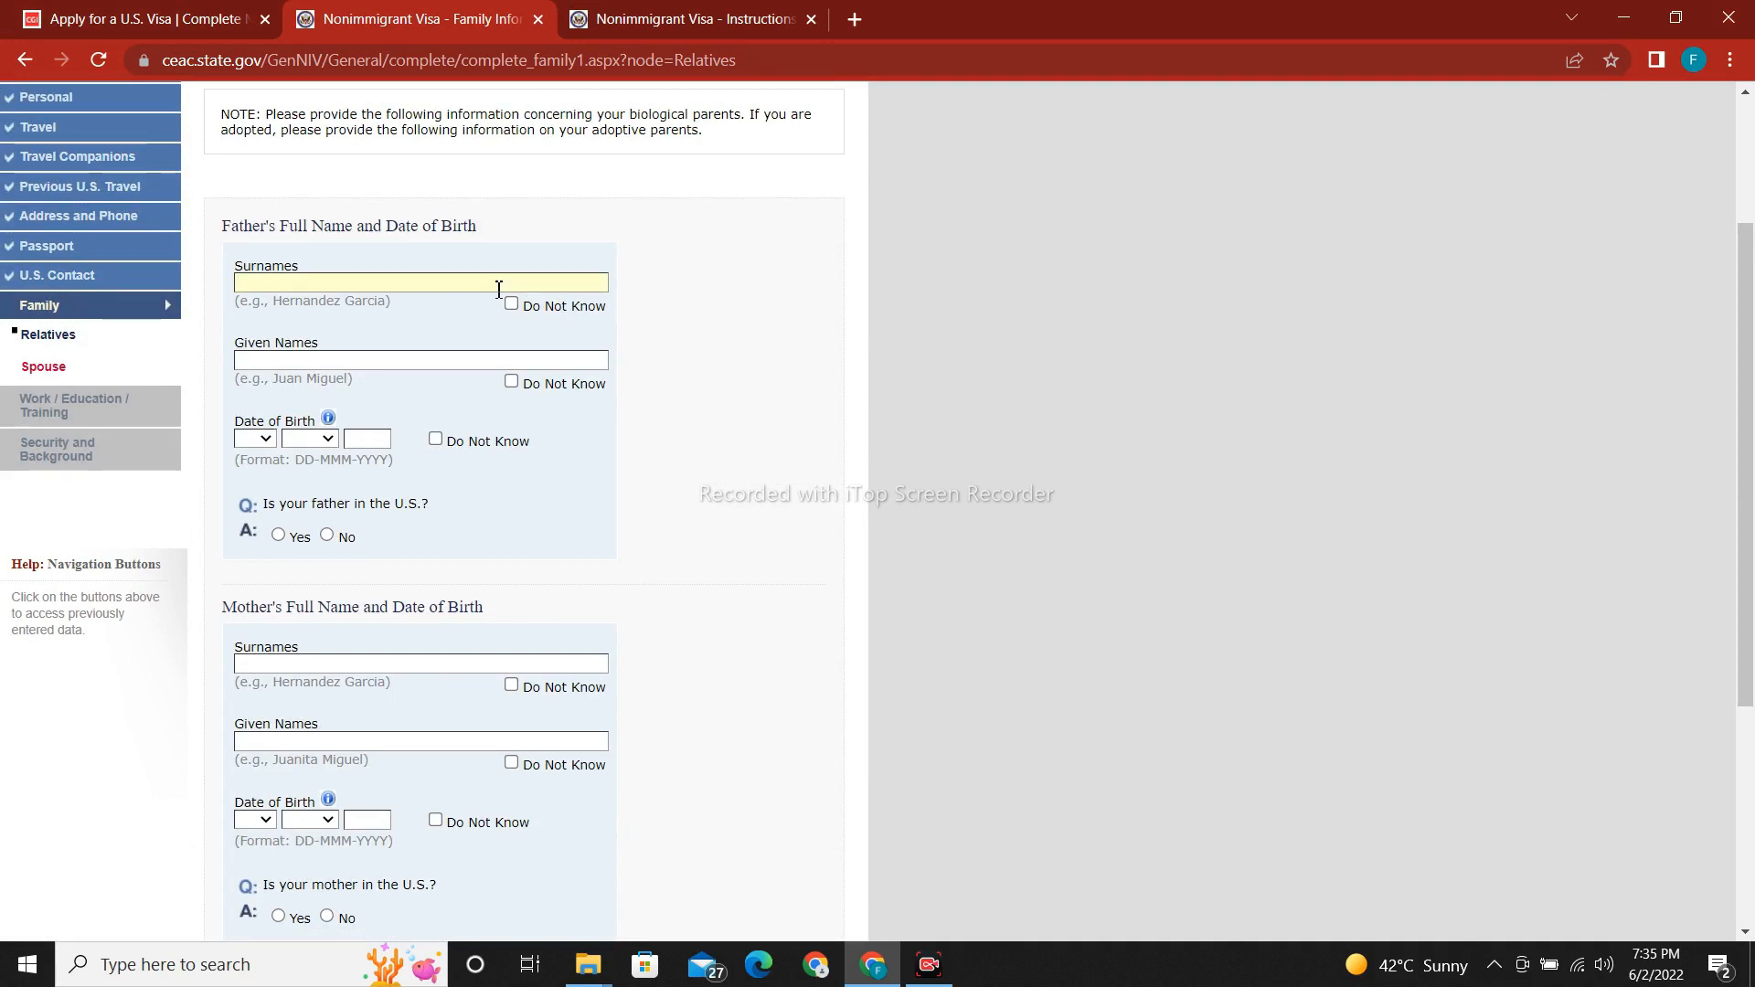
pyautogui.click(435, 359)
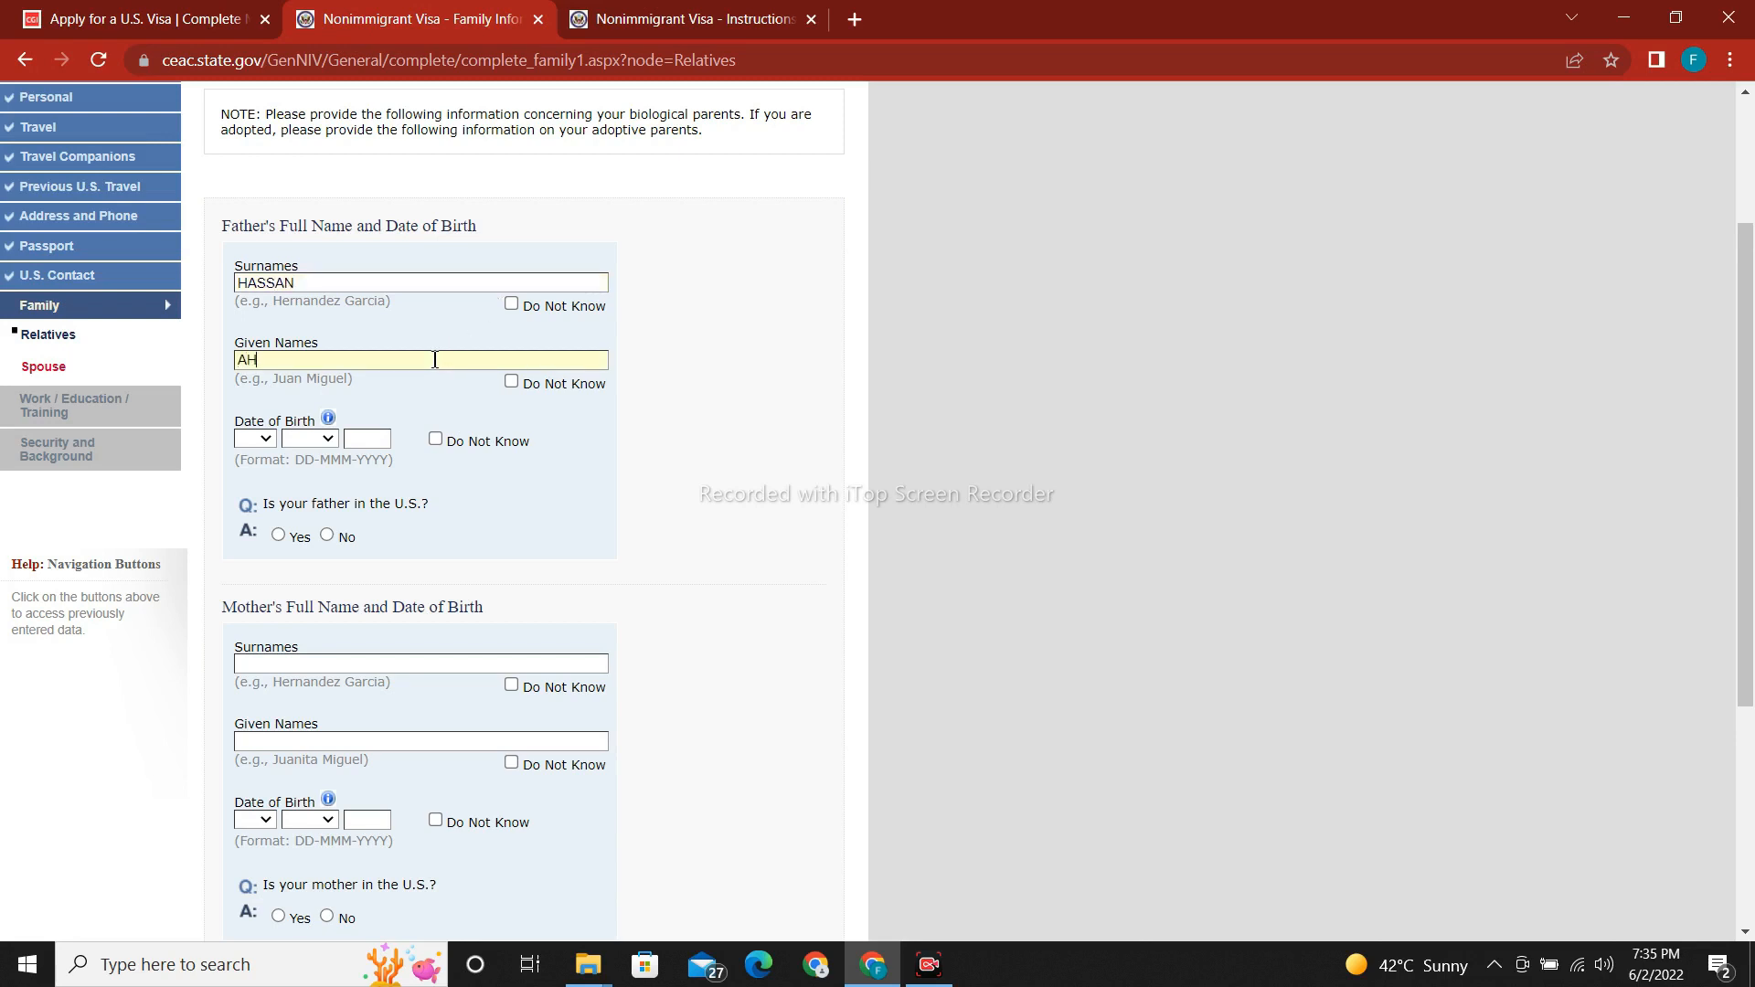
pyautogui.click(258, 439)
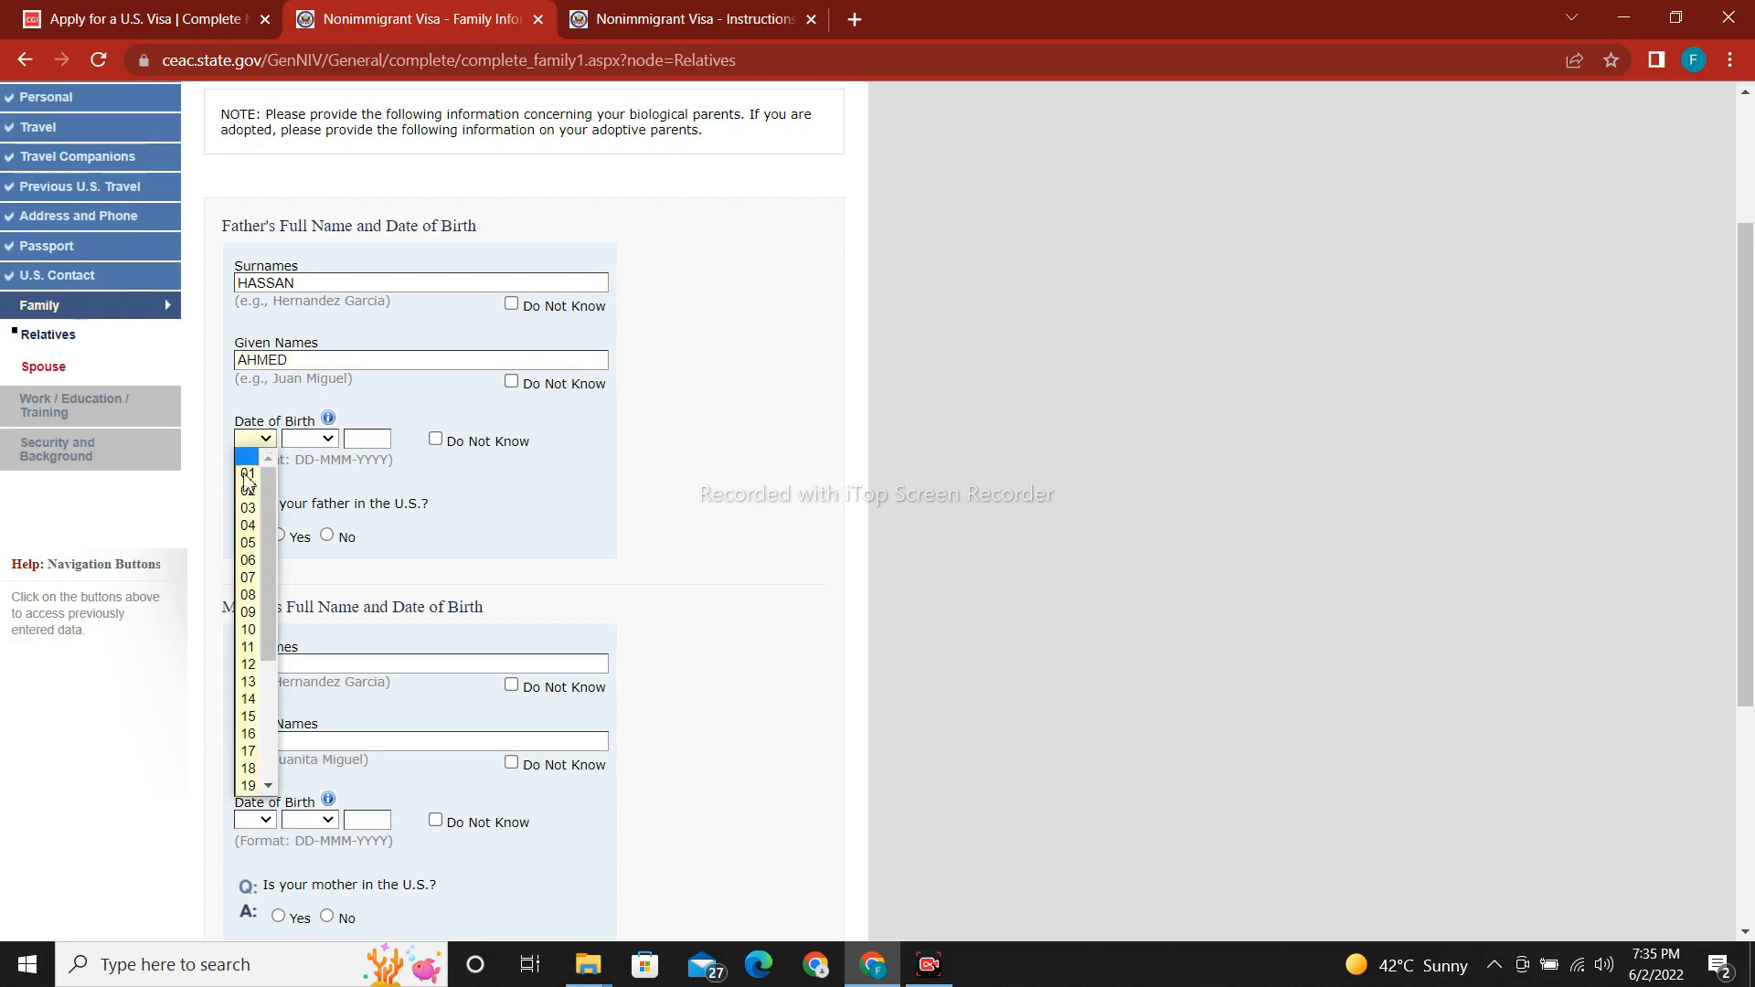
pyautogui.click(251, 527)
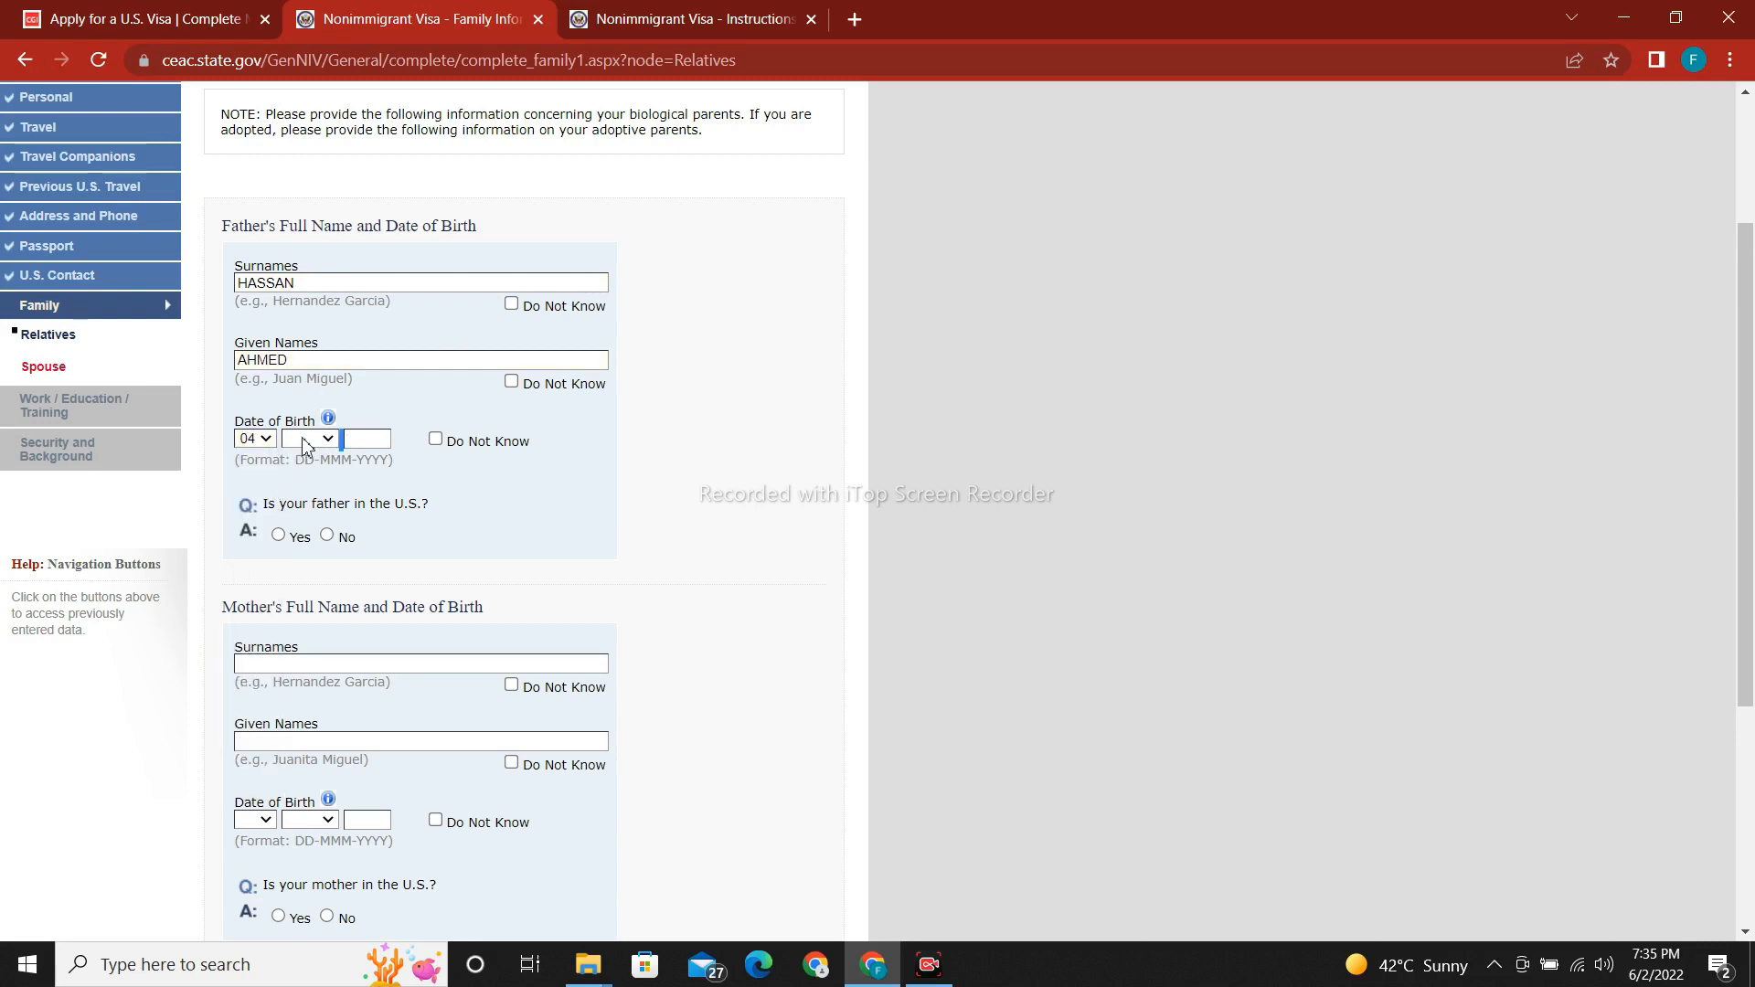
pyautogui.click(308, 439)
pyautogui.click(302, 577)
pyautogui.click(352, 440)
pyautogui.write('198')
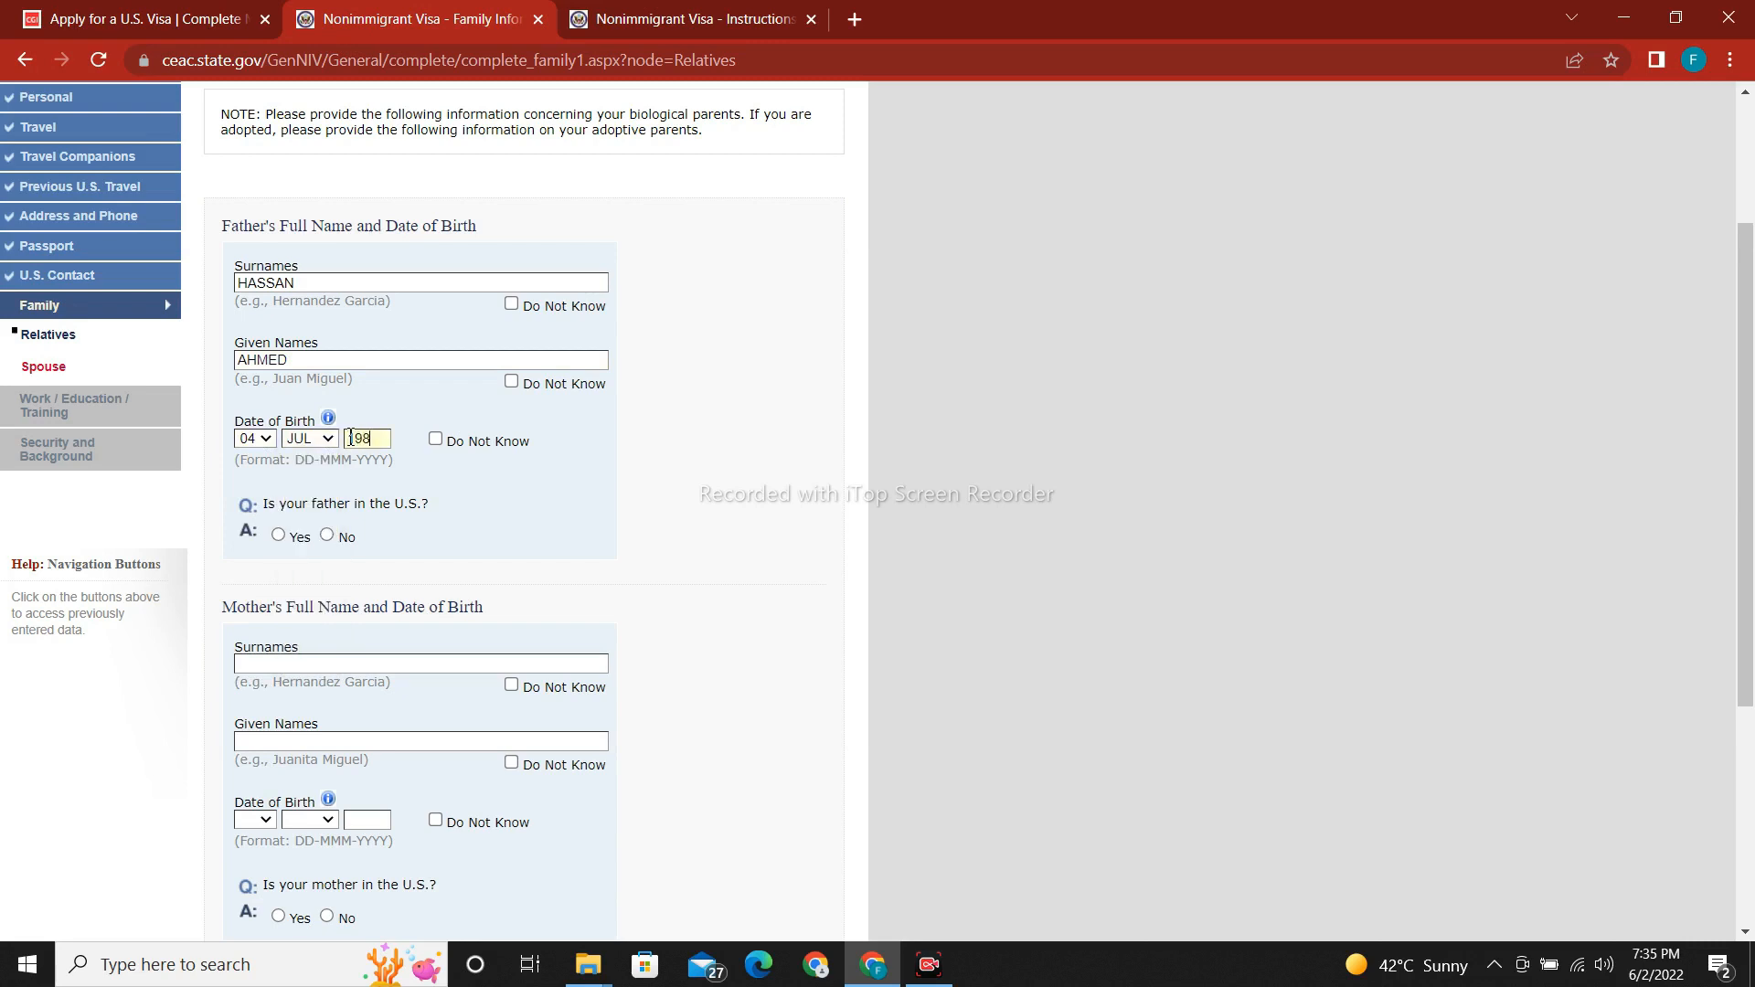
pyautogui.write('0')
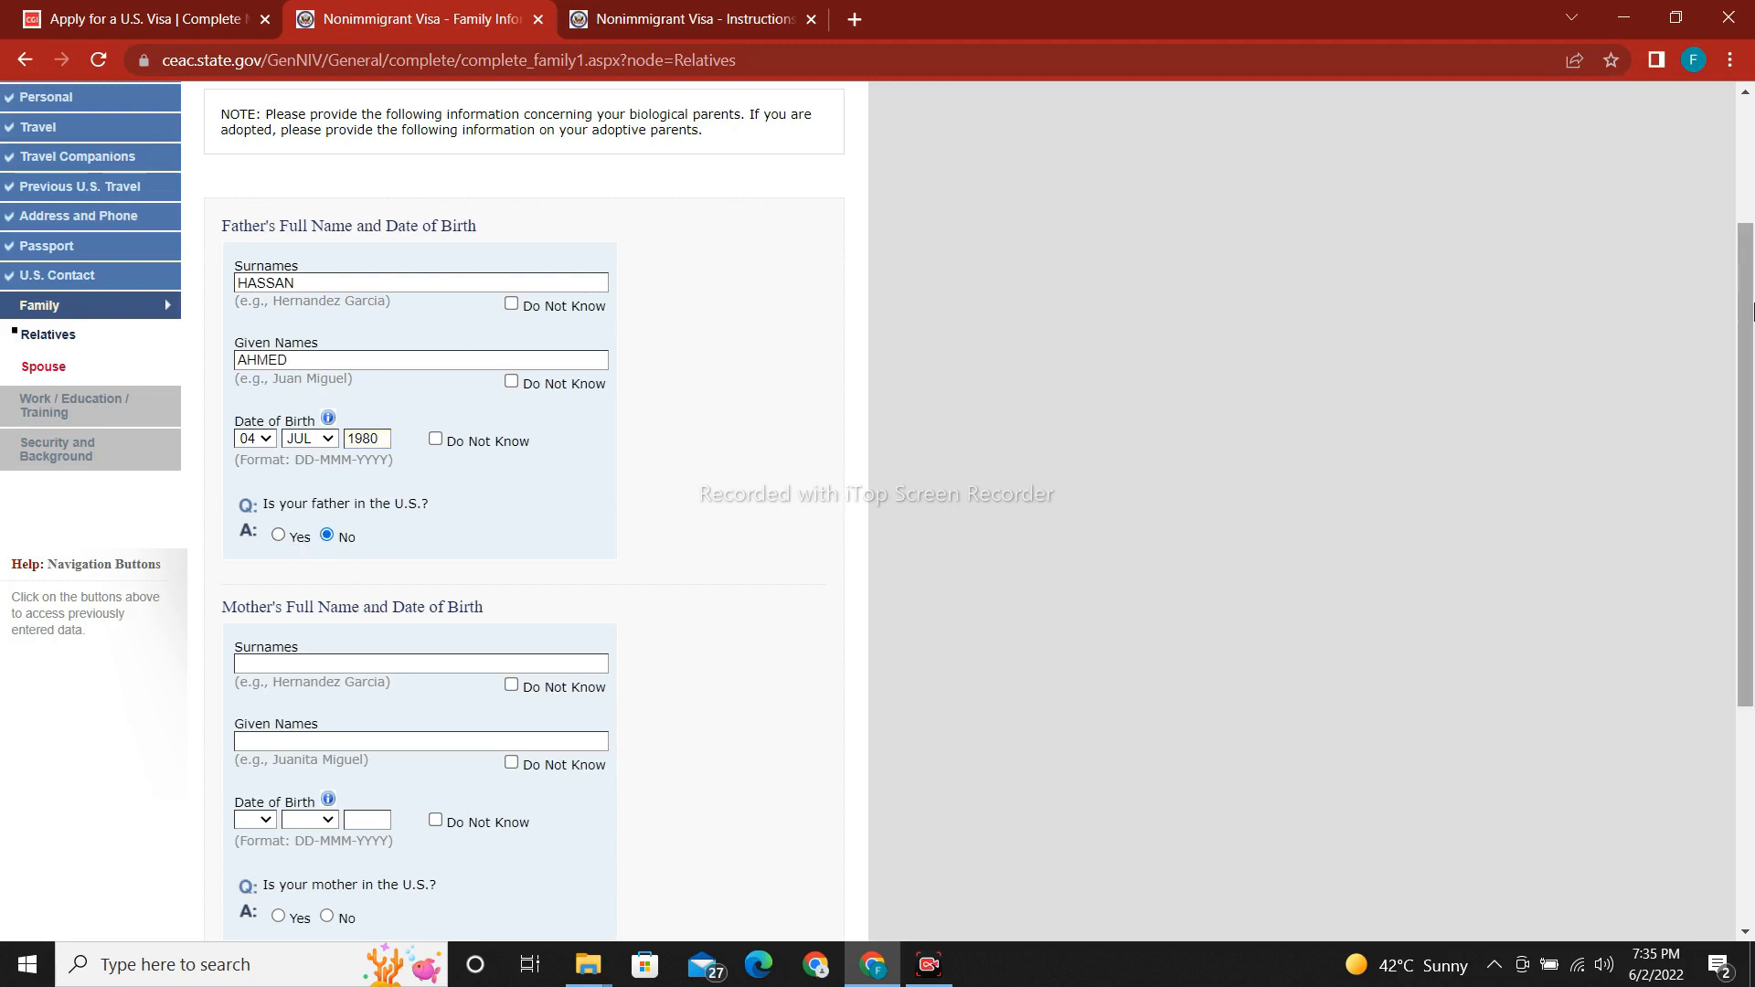
pyautogui.scroll(-4, 585, 430)
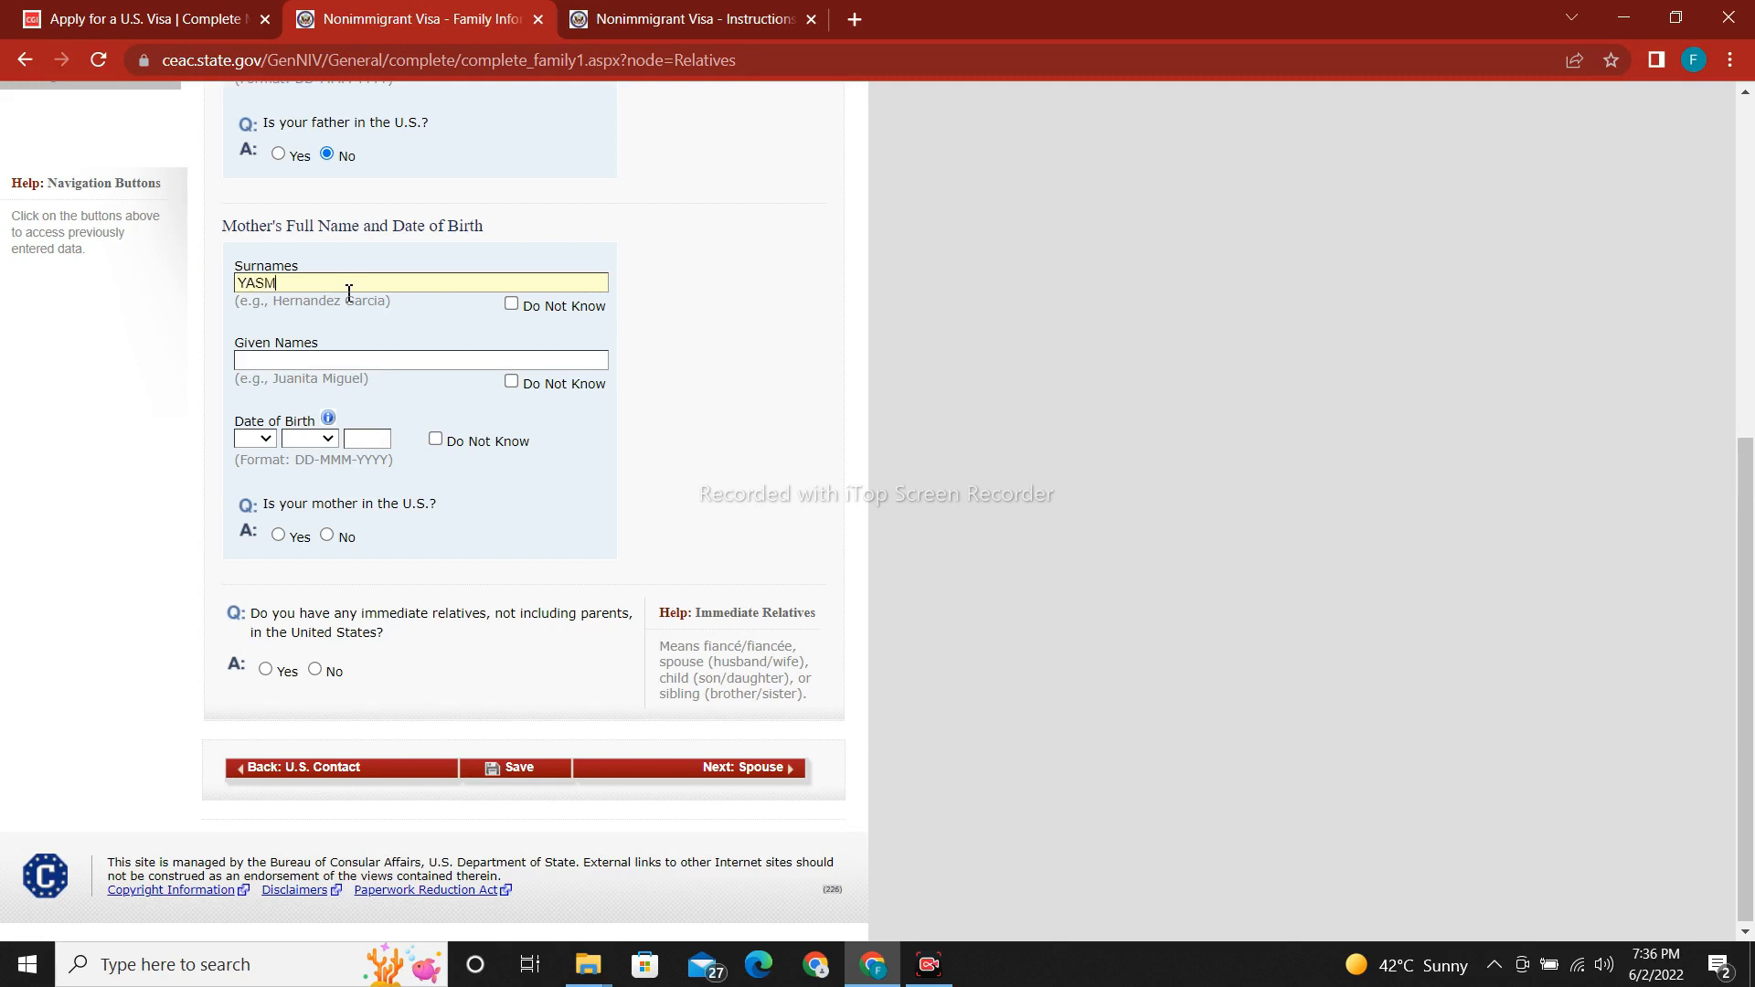
# Enter the mother's surname, given names and birth date 04 JUL.
pyautogui.write('EEN')
pyautogui.click(341, 366)
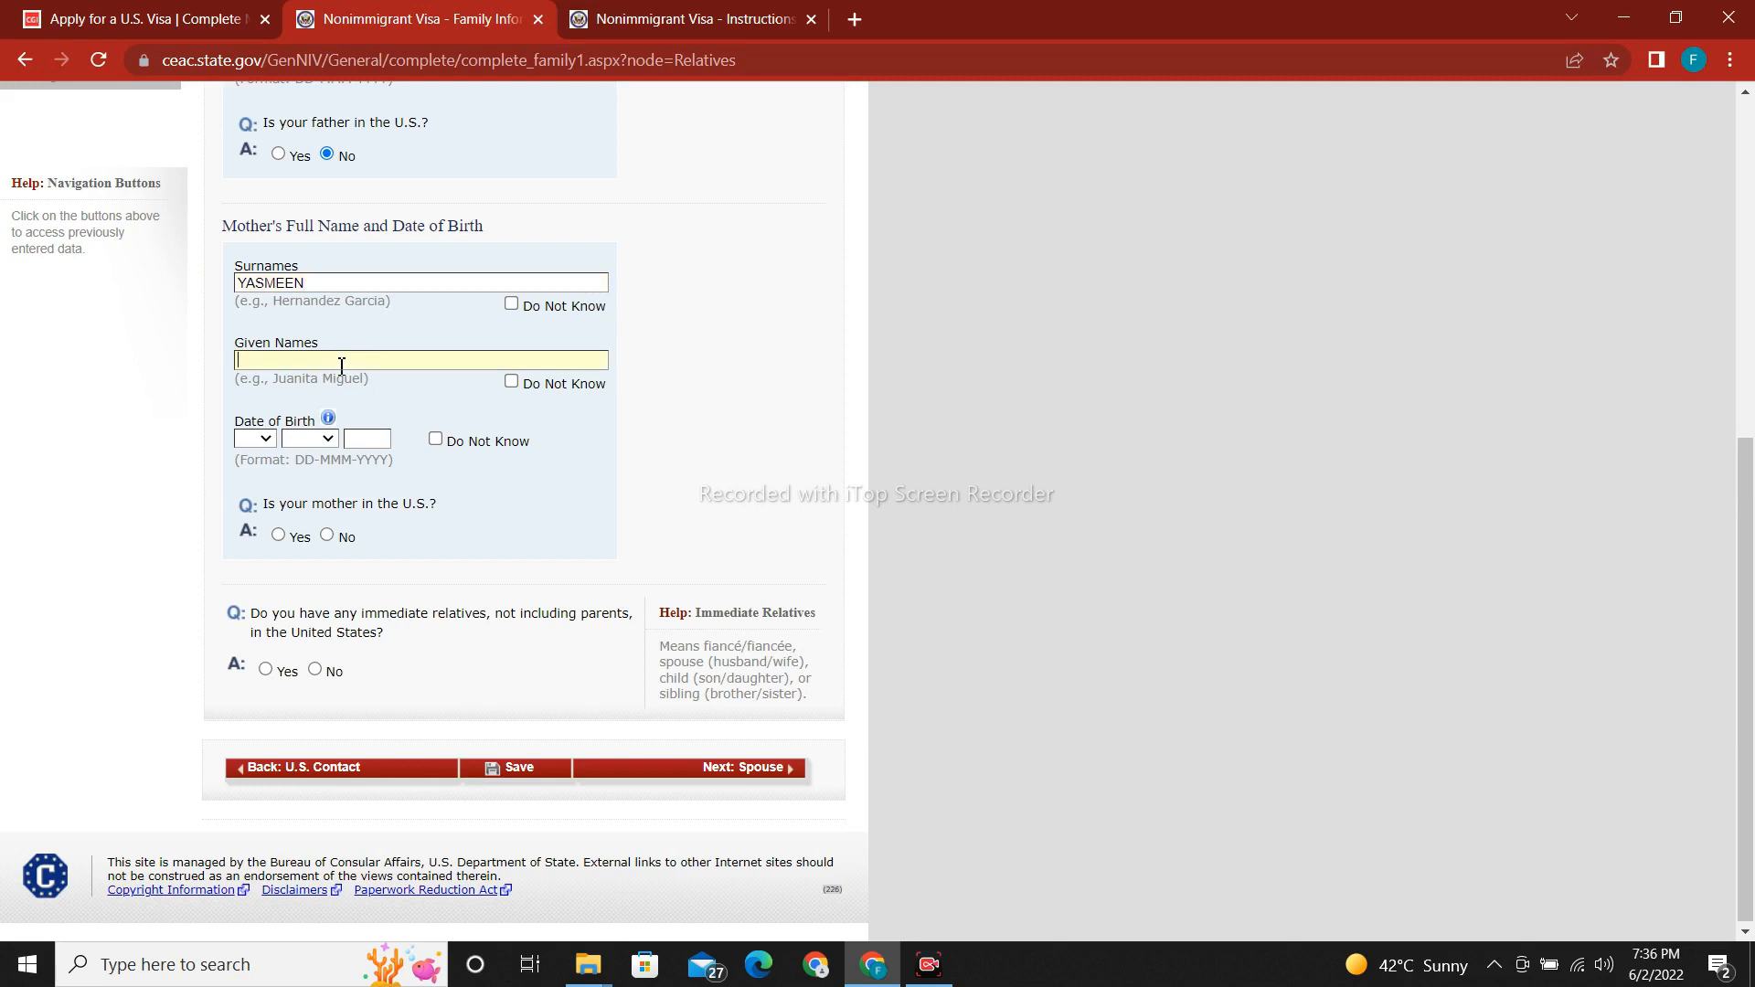
pyautogui.write('AYESHA')
pyautogui.click(259, 444)
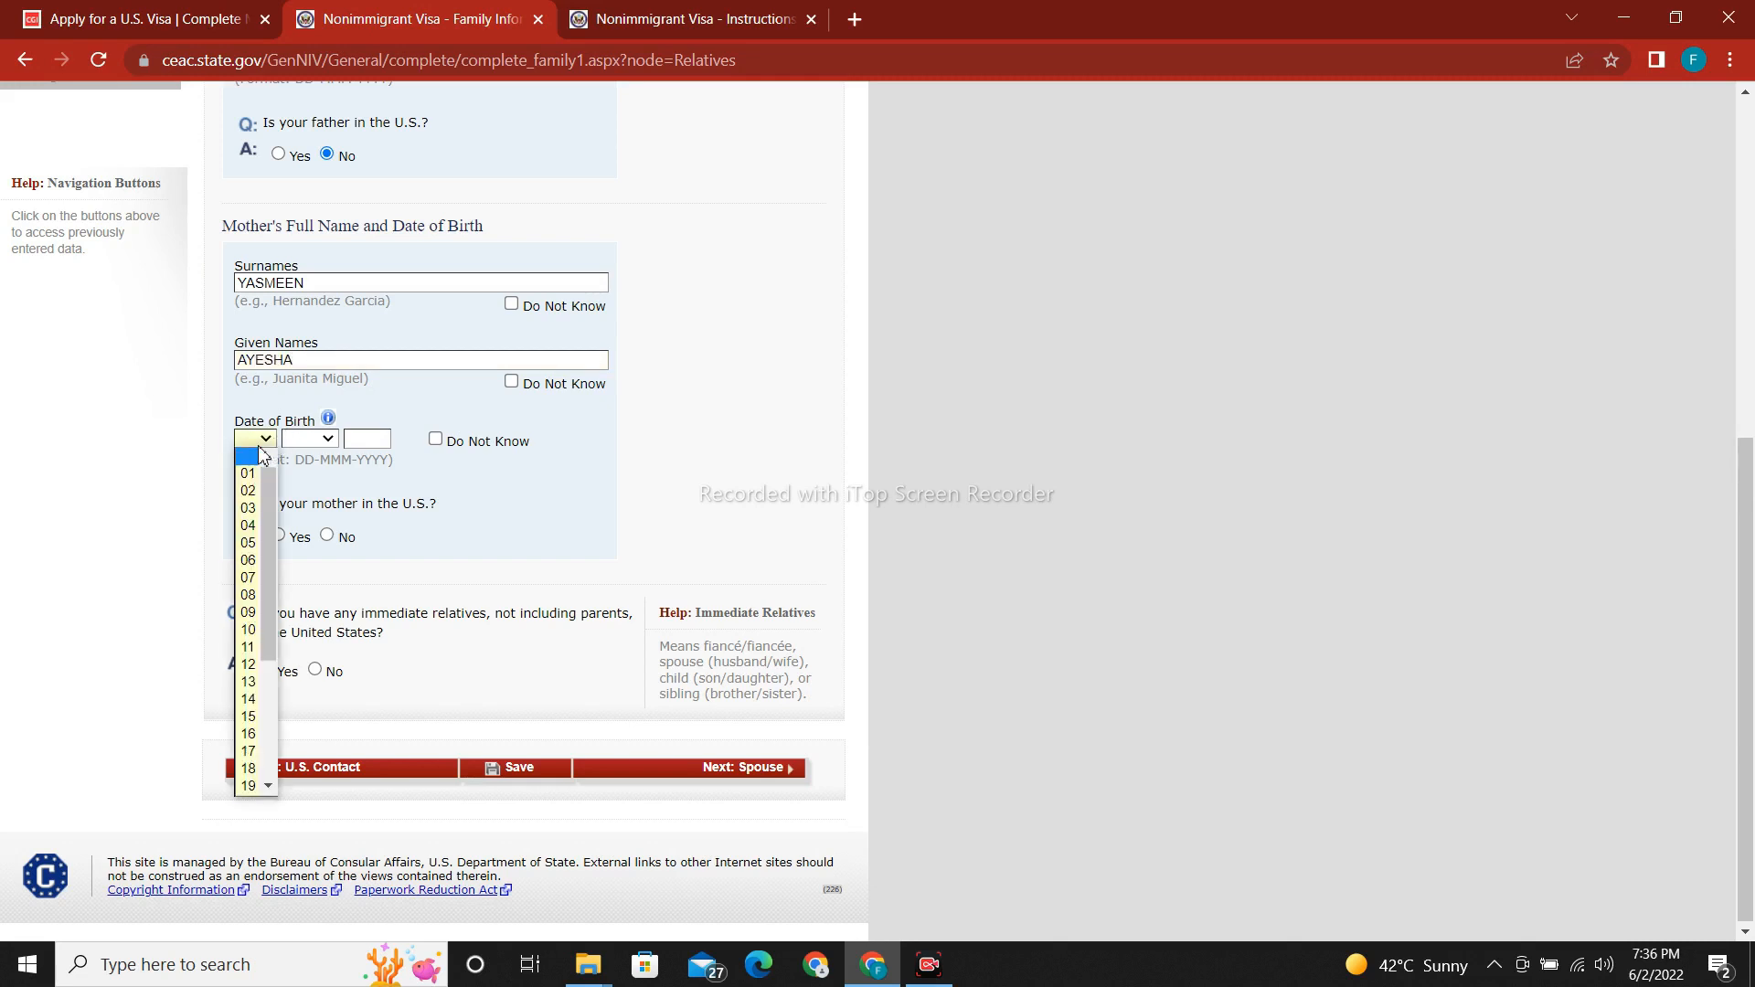
pyautogui.click(247, 525)
pyautogui.click(311, 440)
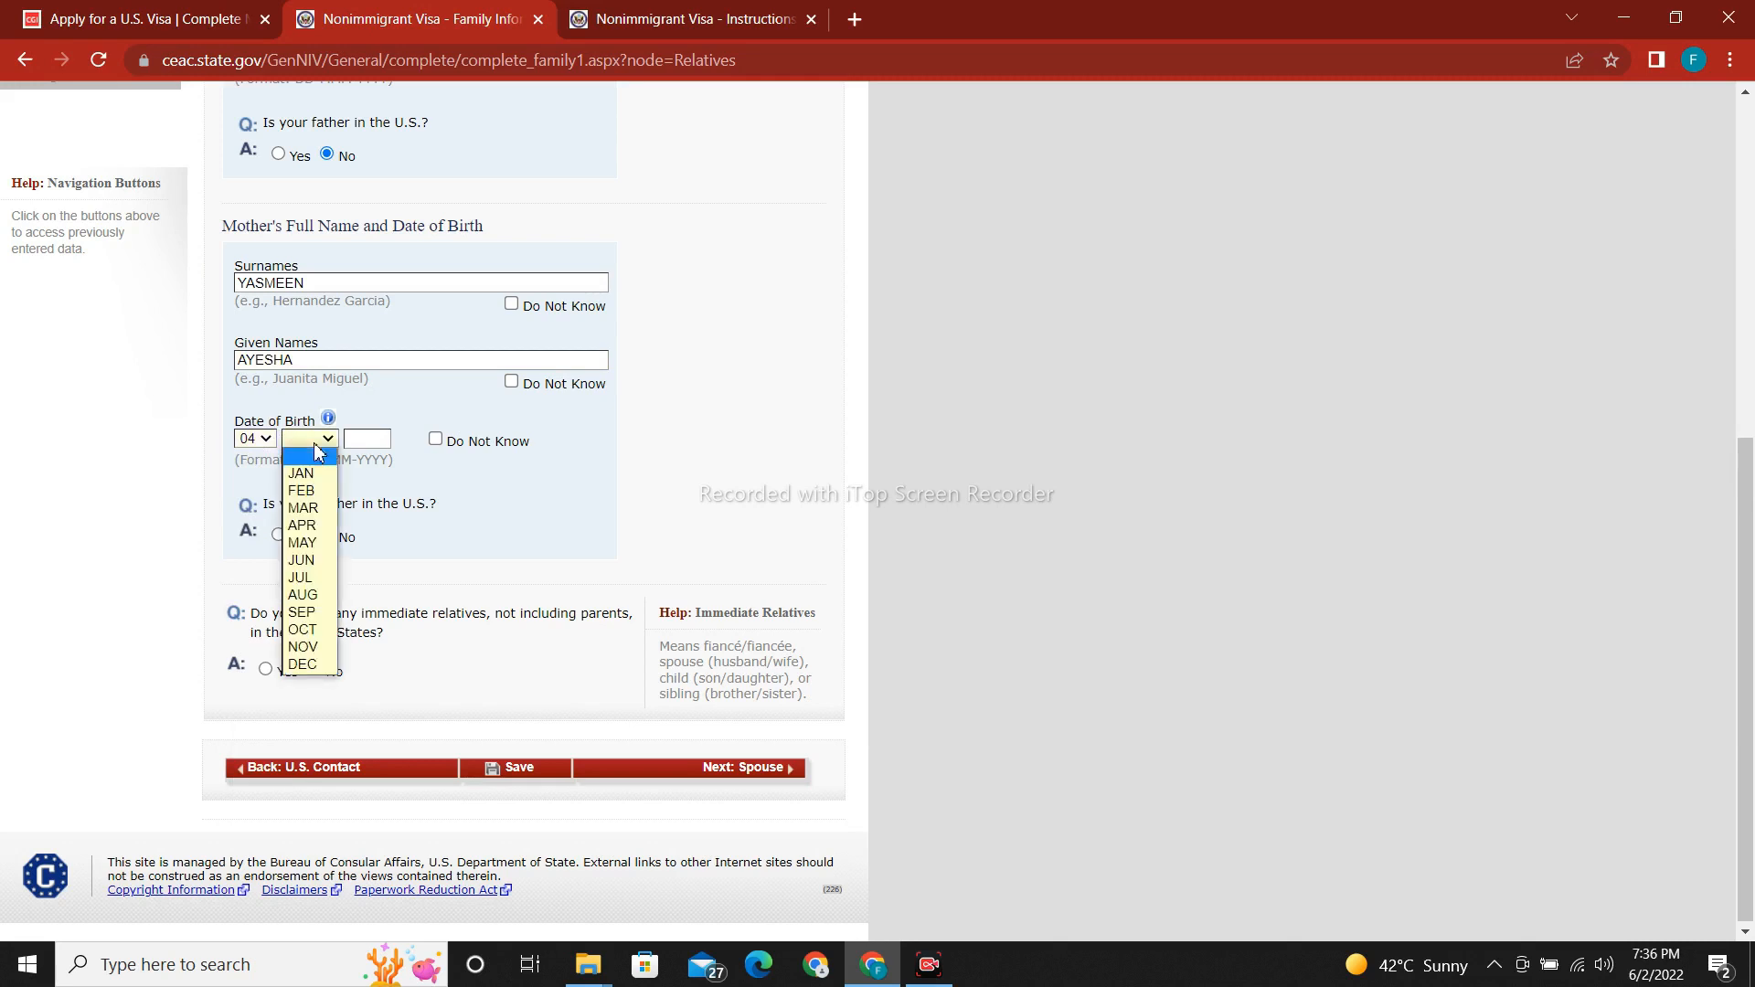
pyautogui.click(301, 579)
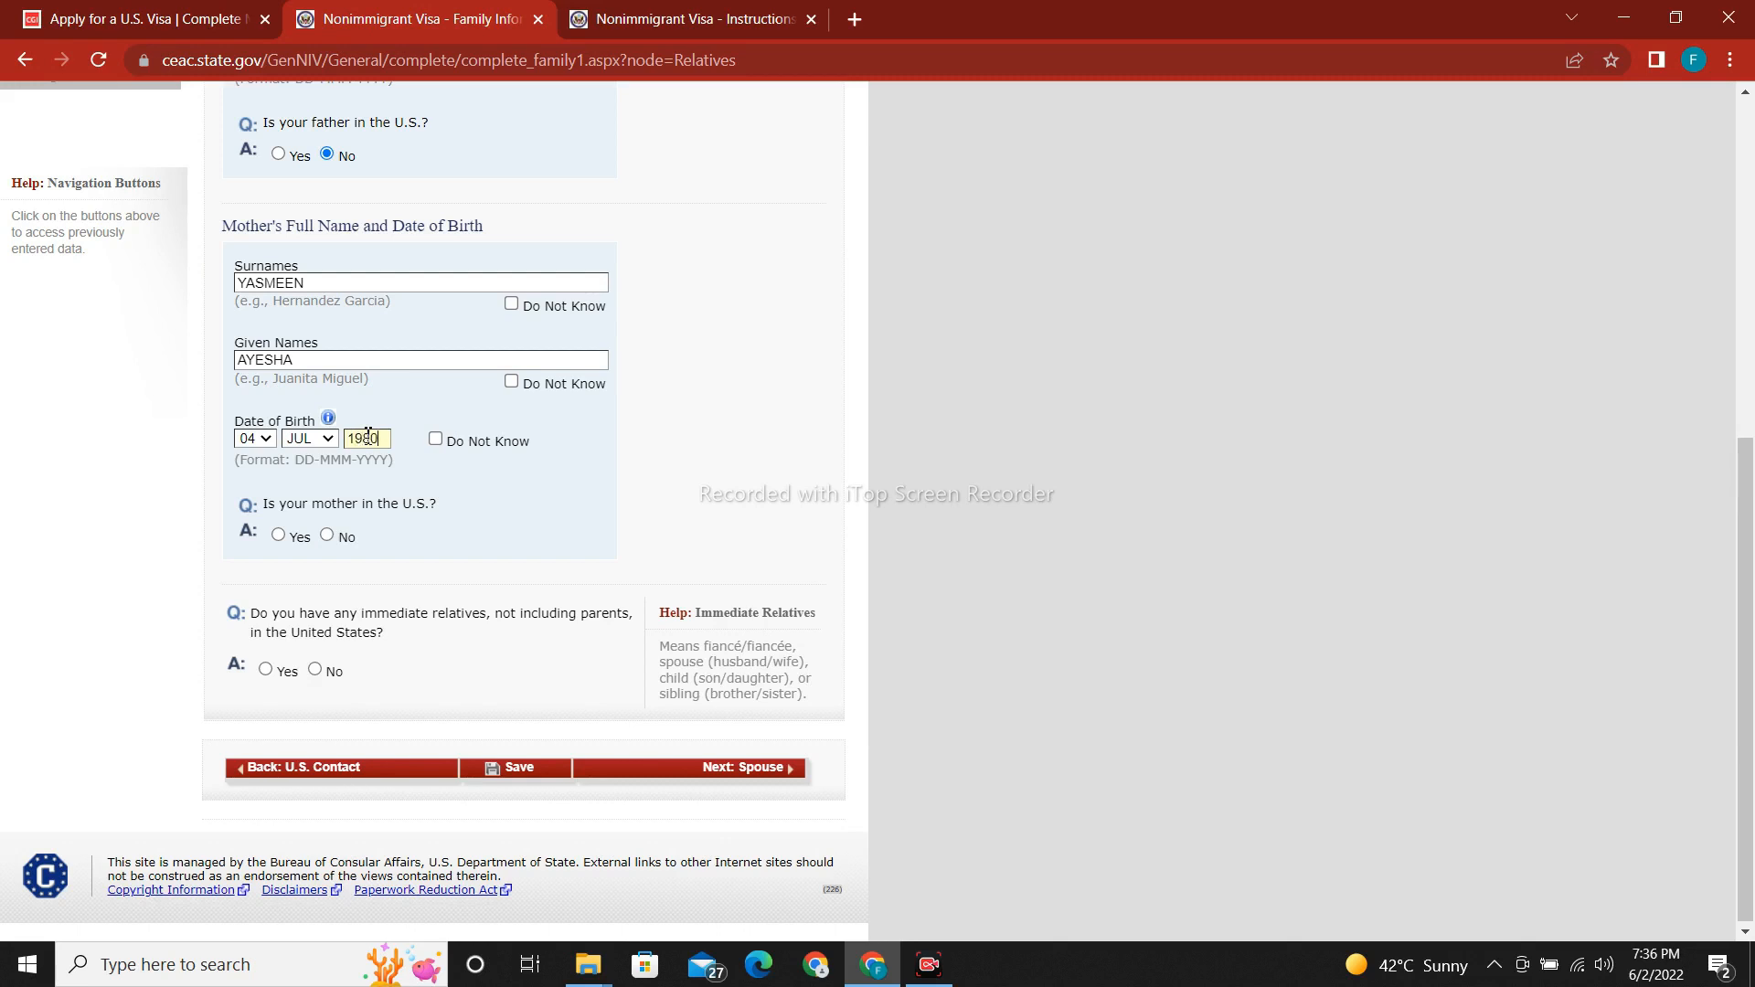
# Answer No to the mother being in the U.S. and to immediate relatives there.
pyautogui.click(327, 535)
pyautogui.scroll(-1, 1741, 608)
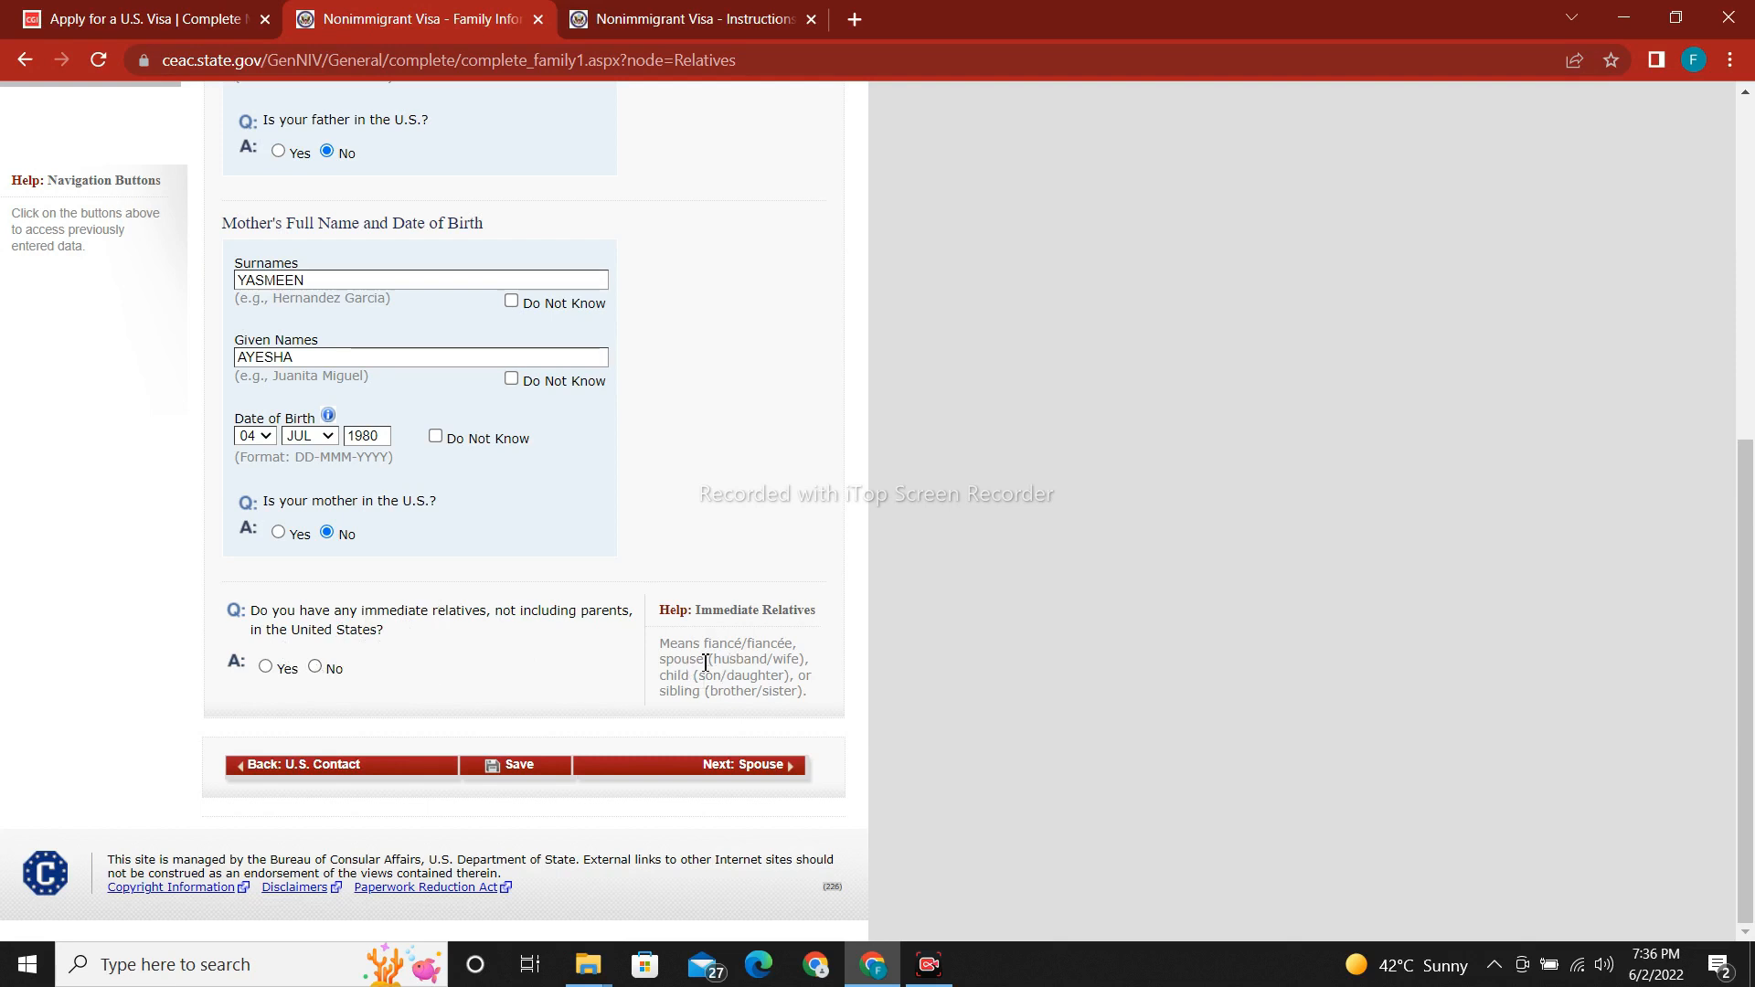
pyautogui.click(315, 666)
pyautogui.scroll(3, 535, 773)
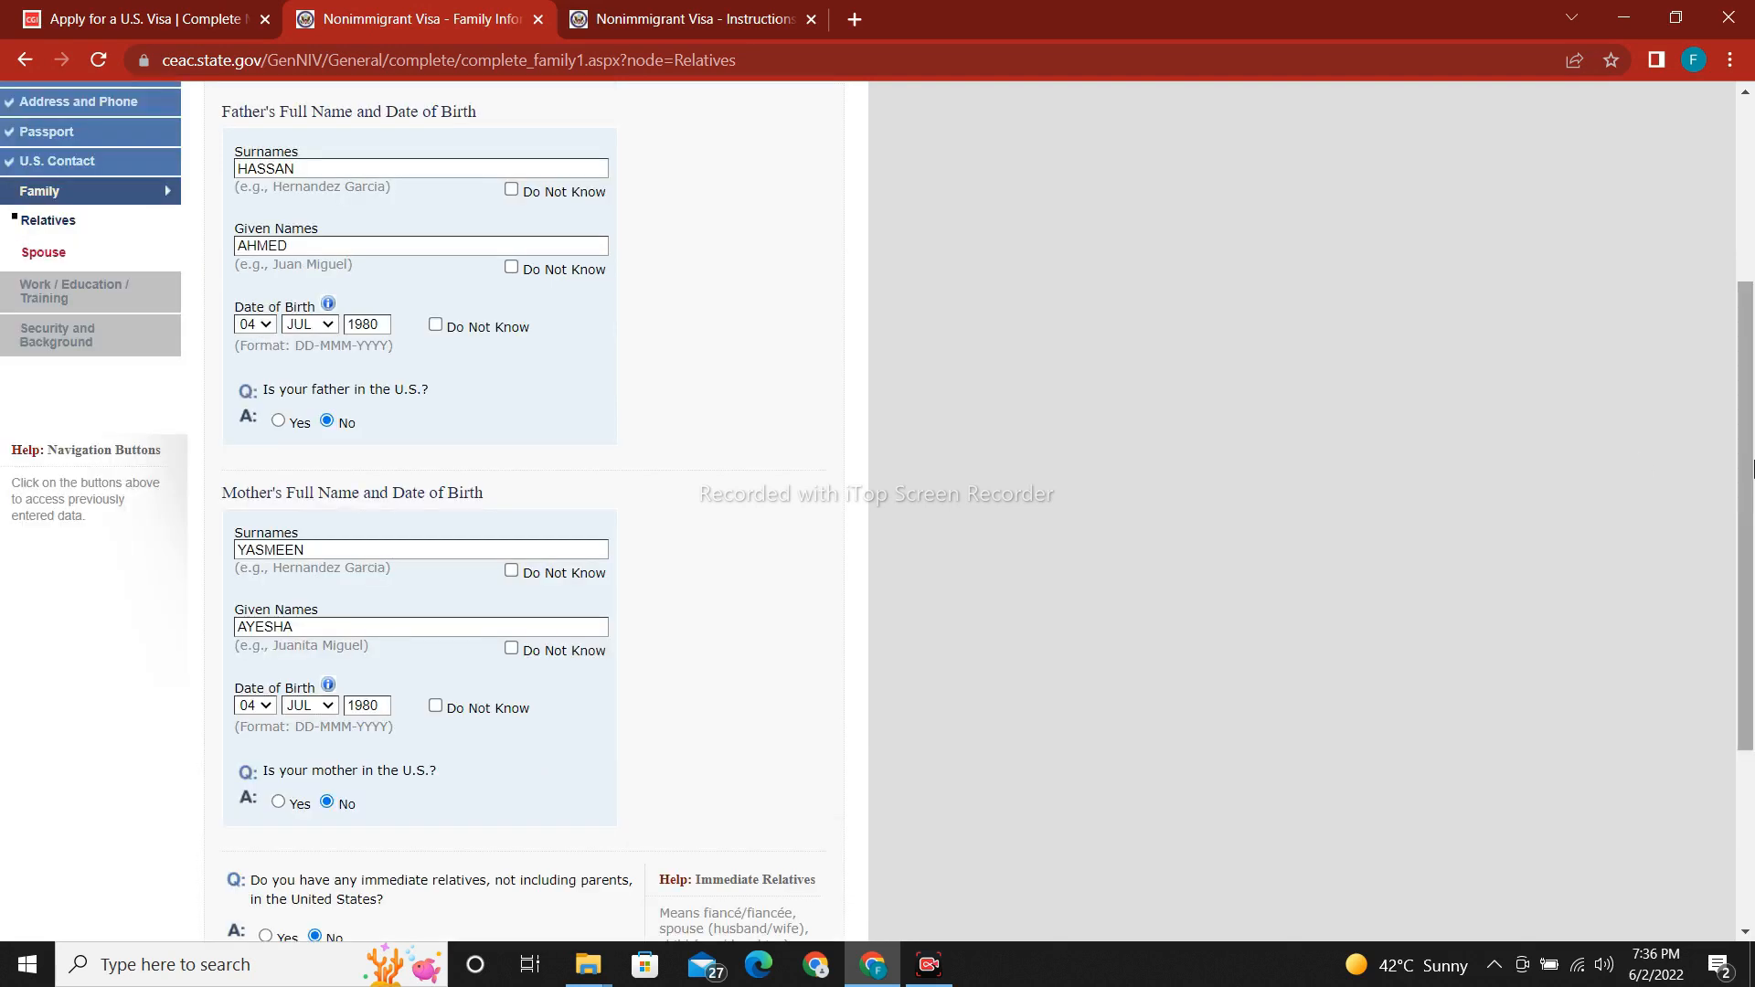
pyautogui.scroll(-3, 1692, 792)
# Answer No to other relatives in the United States and save the Relatives page.
pyautogui.click(542, 777)
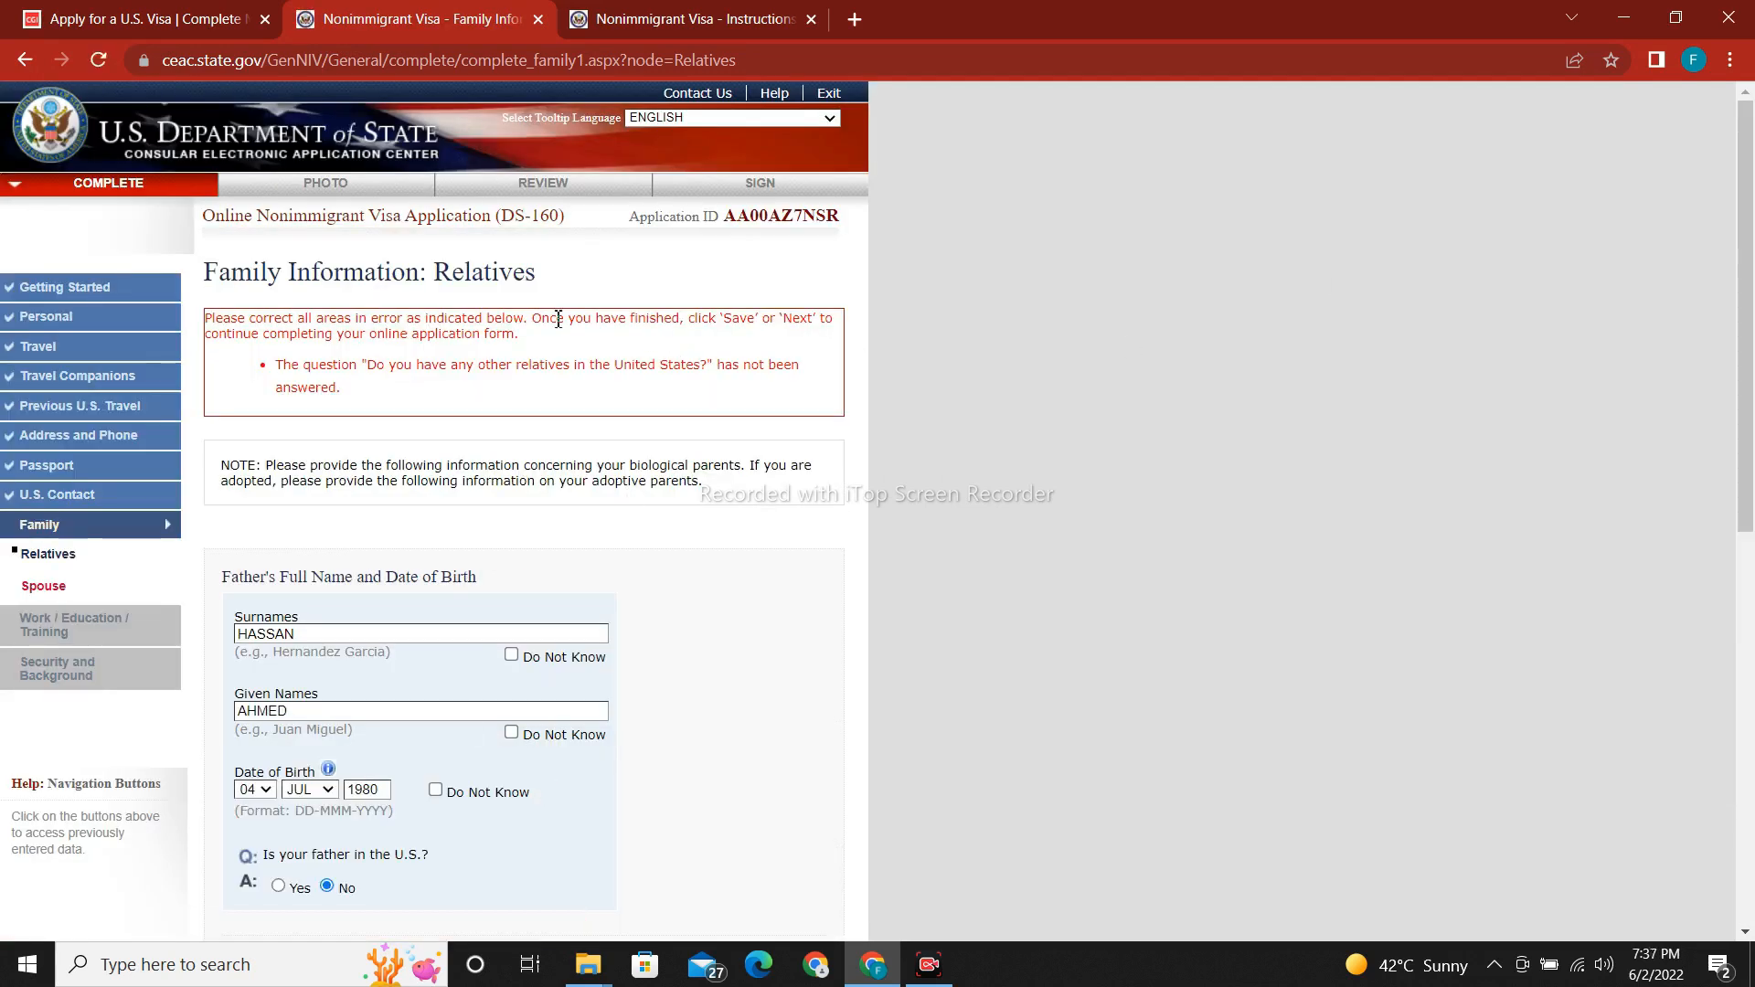
pyautogui.scroll(-8, 917, 643)
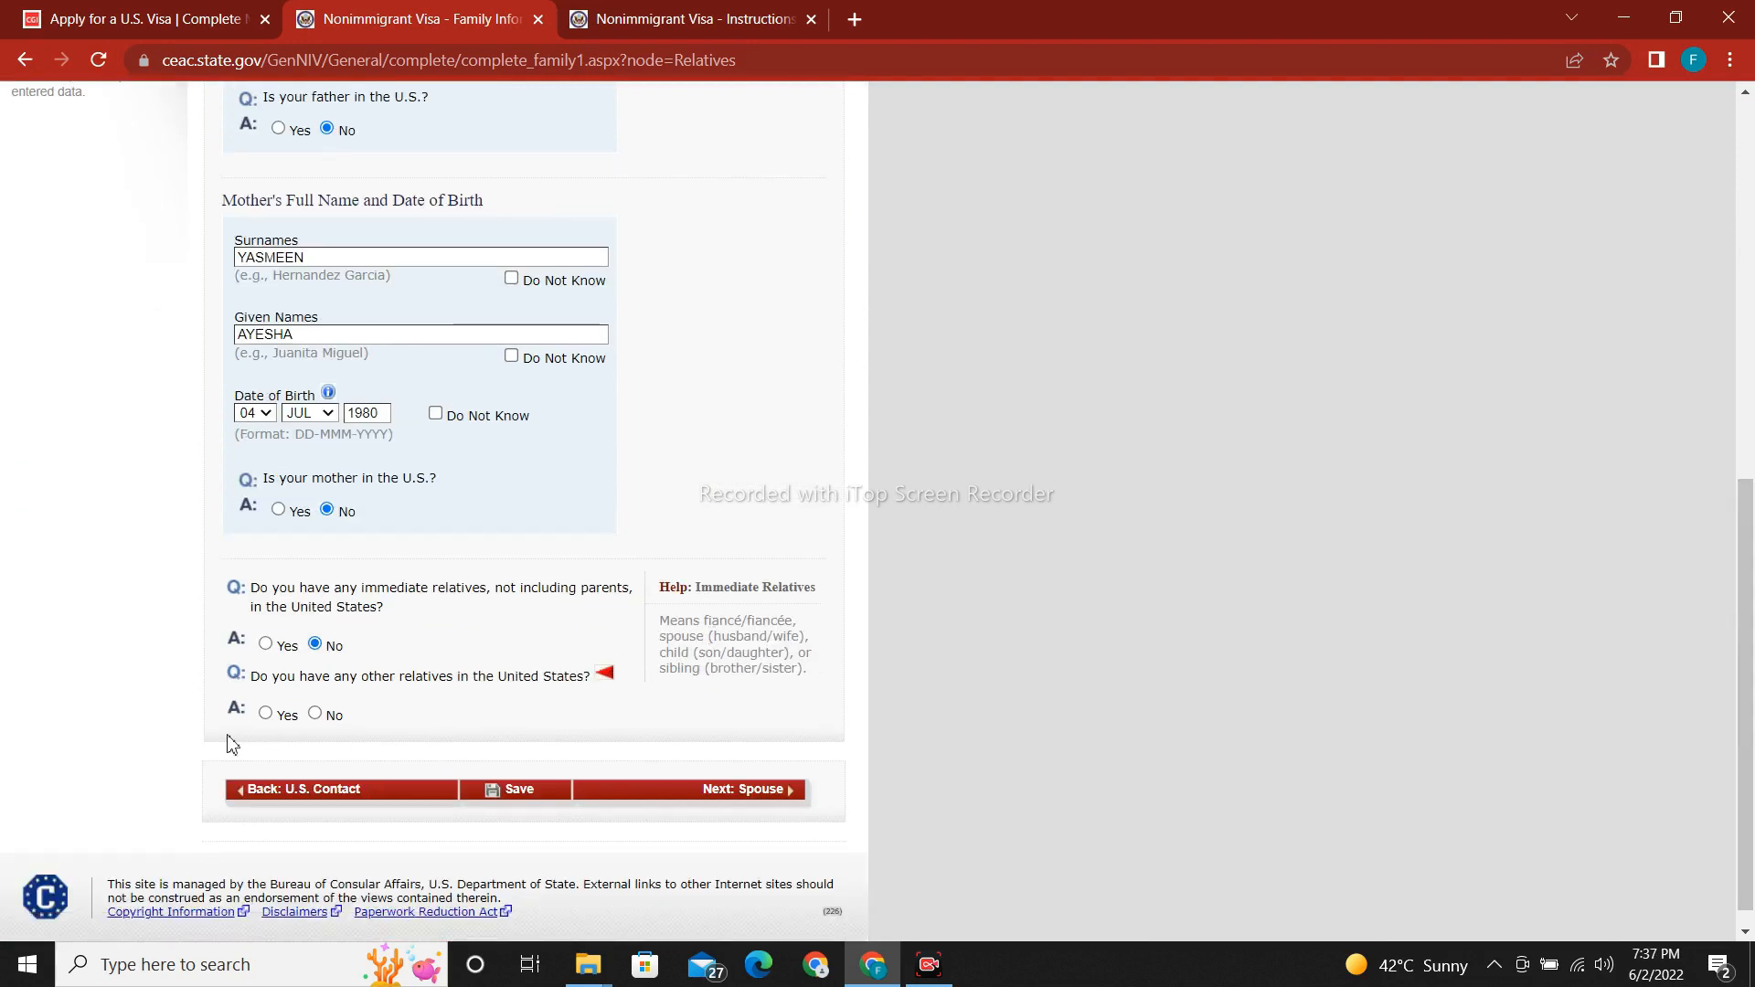
pyautogui.click(315, 714)
pyautogui.scroll(-3, 1750, 811)
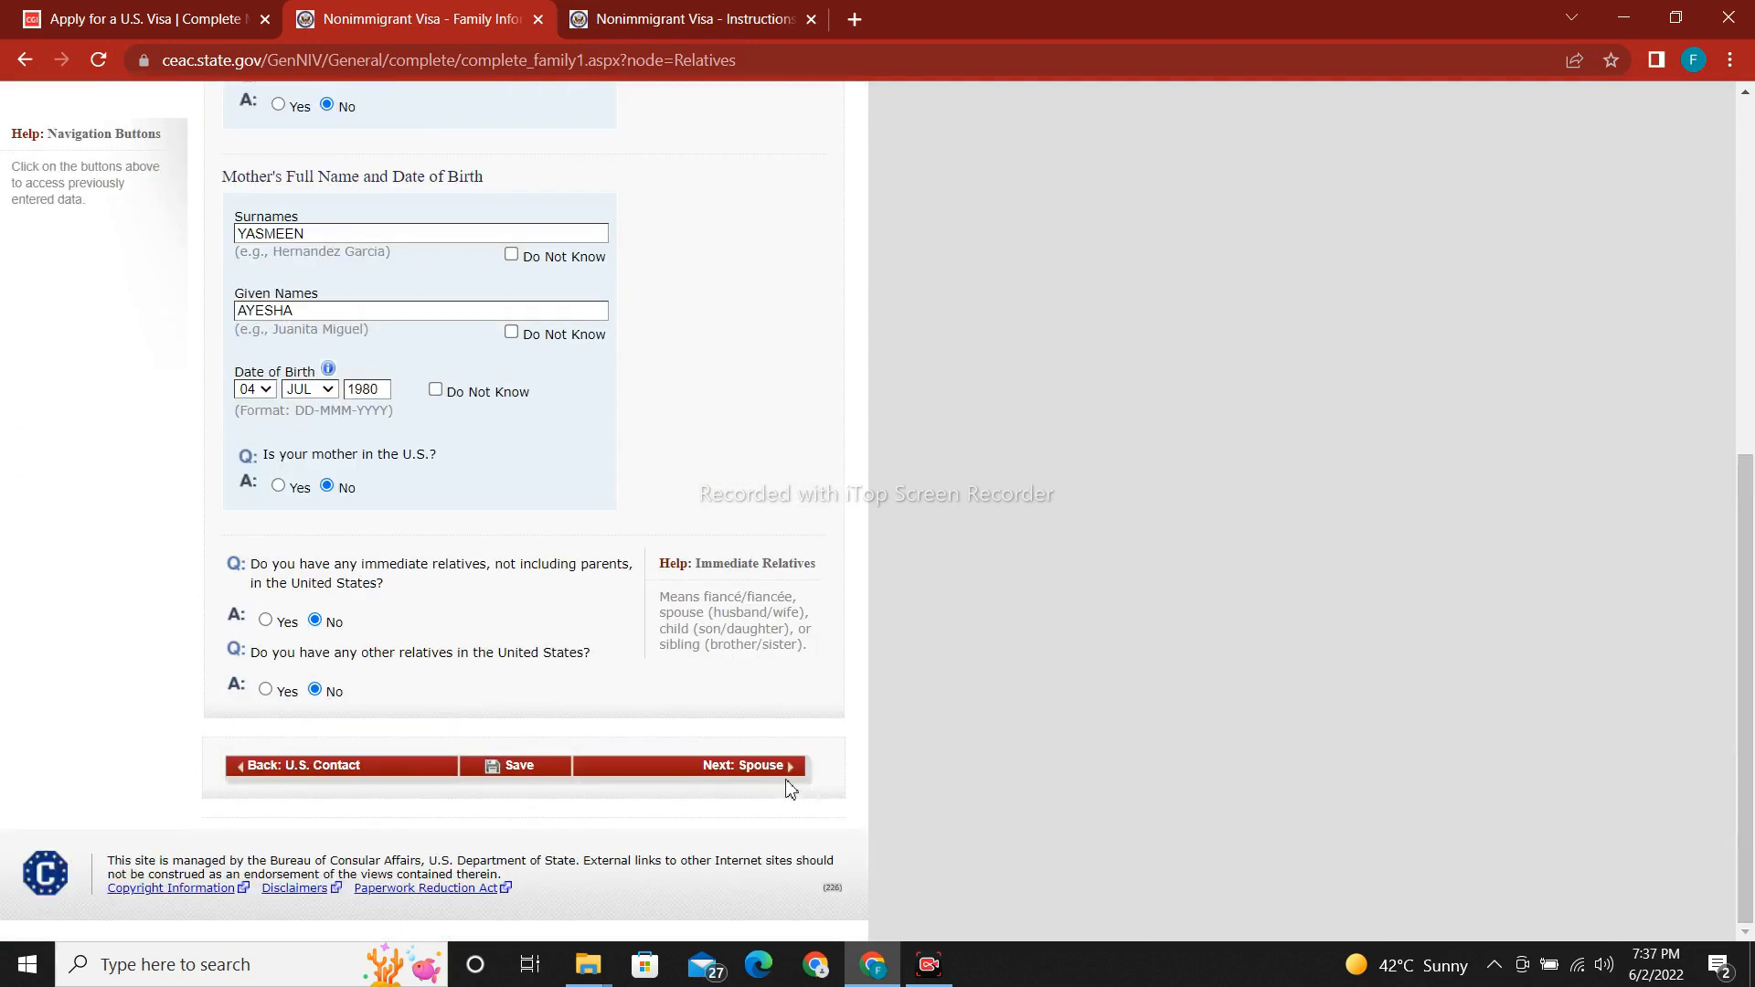
pyautogui.click(505, 781)
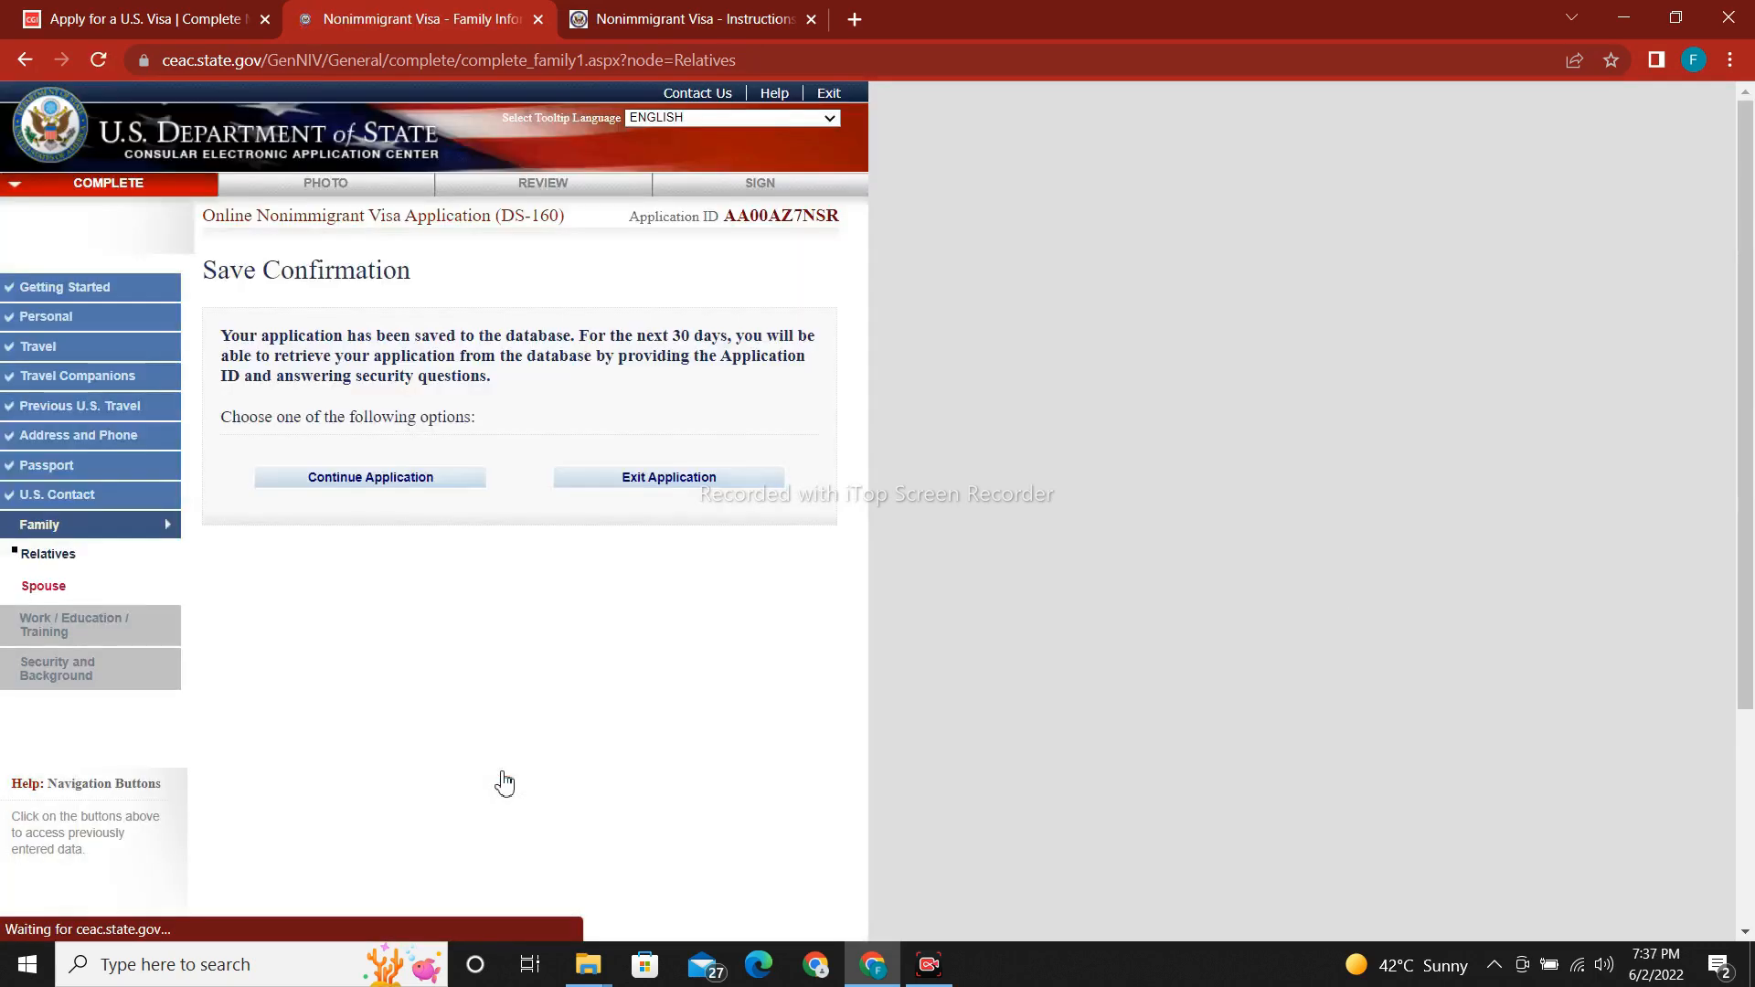
# Continue the application and go on to the Spouse page.
pyautogui.click(377, 485)
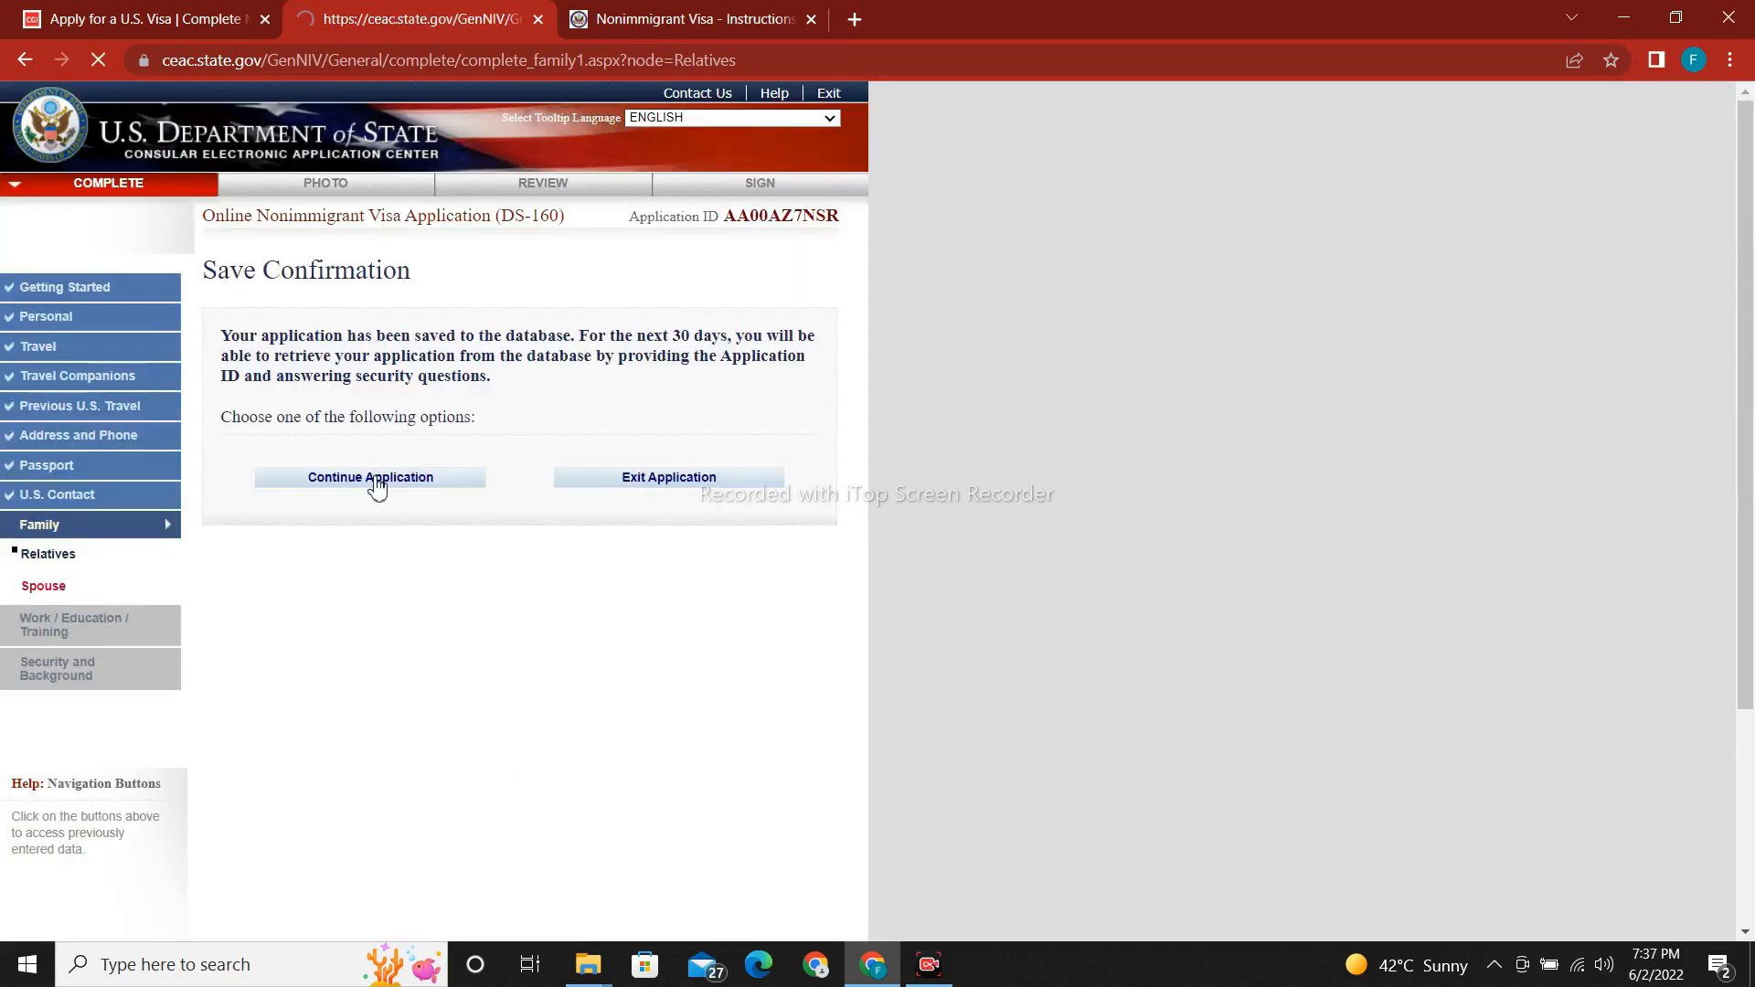
pyautogui.scroll(-10, 1751, 745)
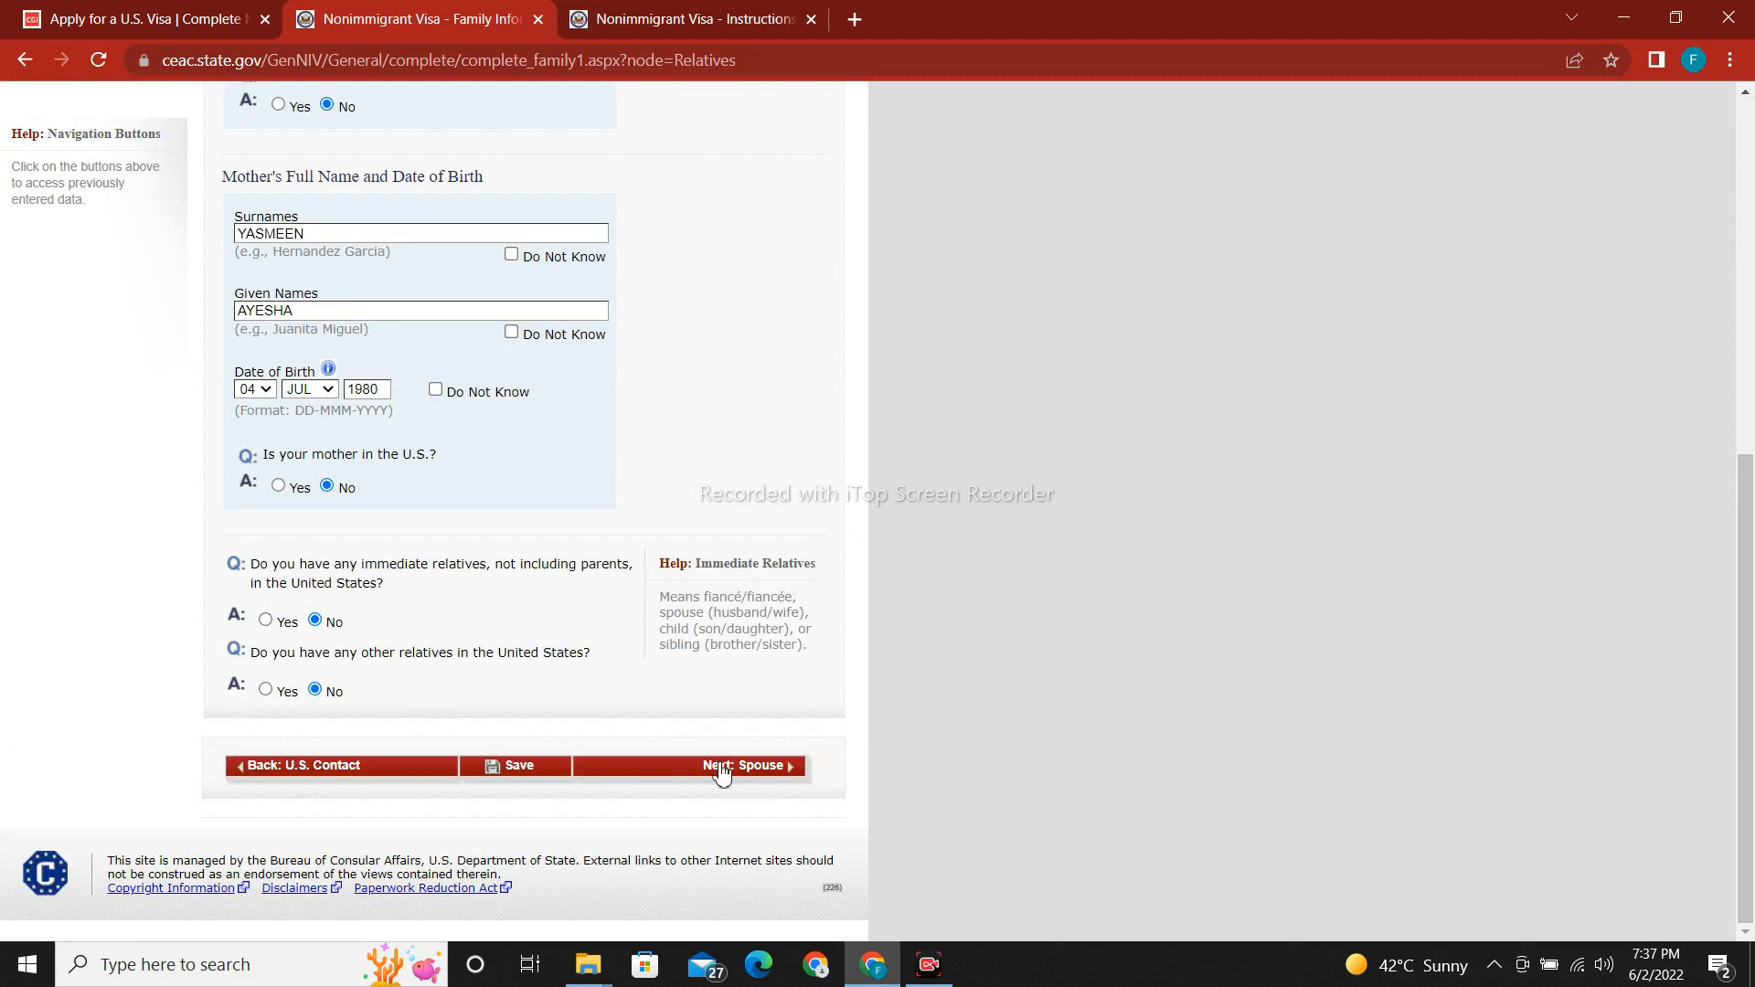
pyautogui.click(760, 769)
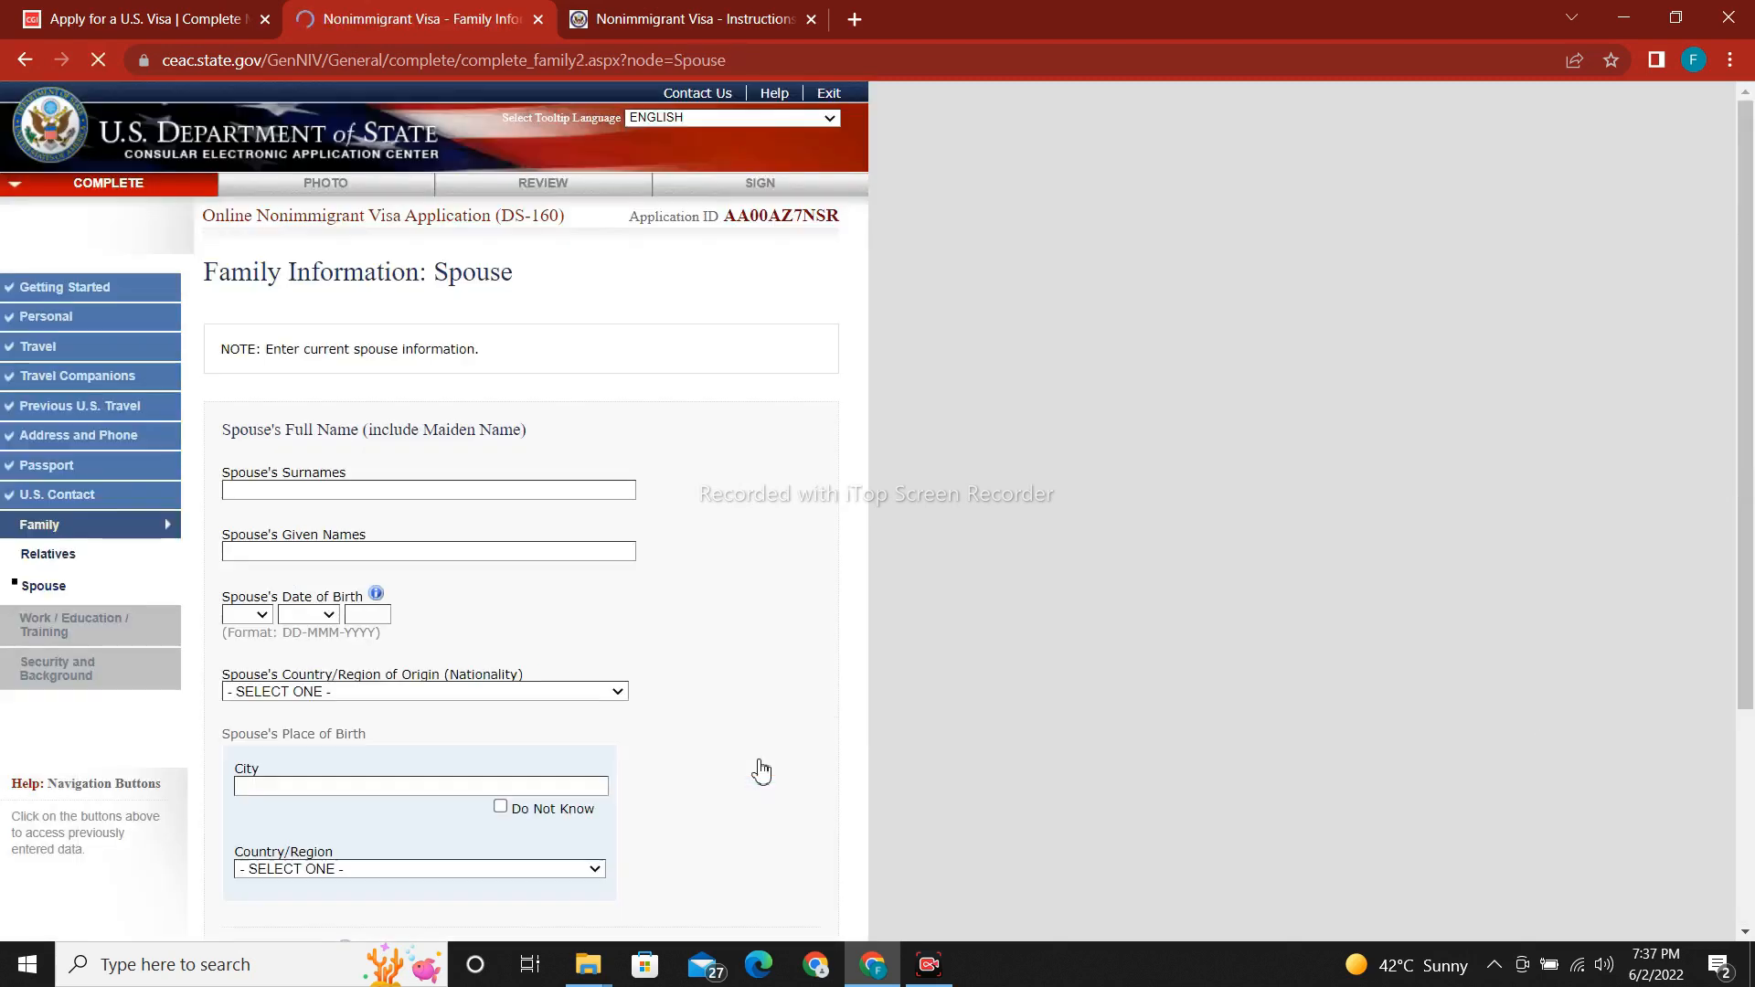
# Enter the spouse's surname and given names, fixing a typo.
pyautogui.scroll(-2, 1750, 332)
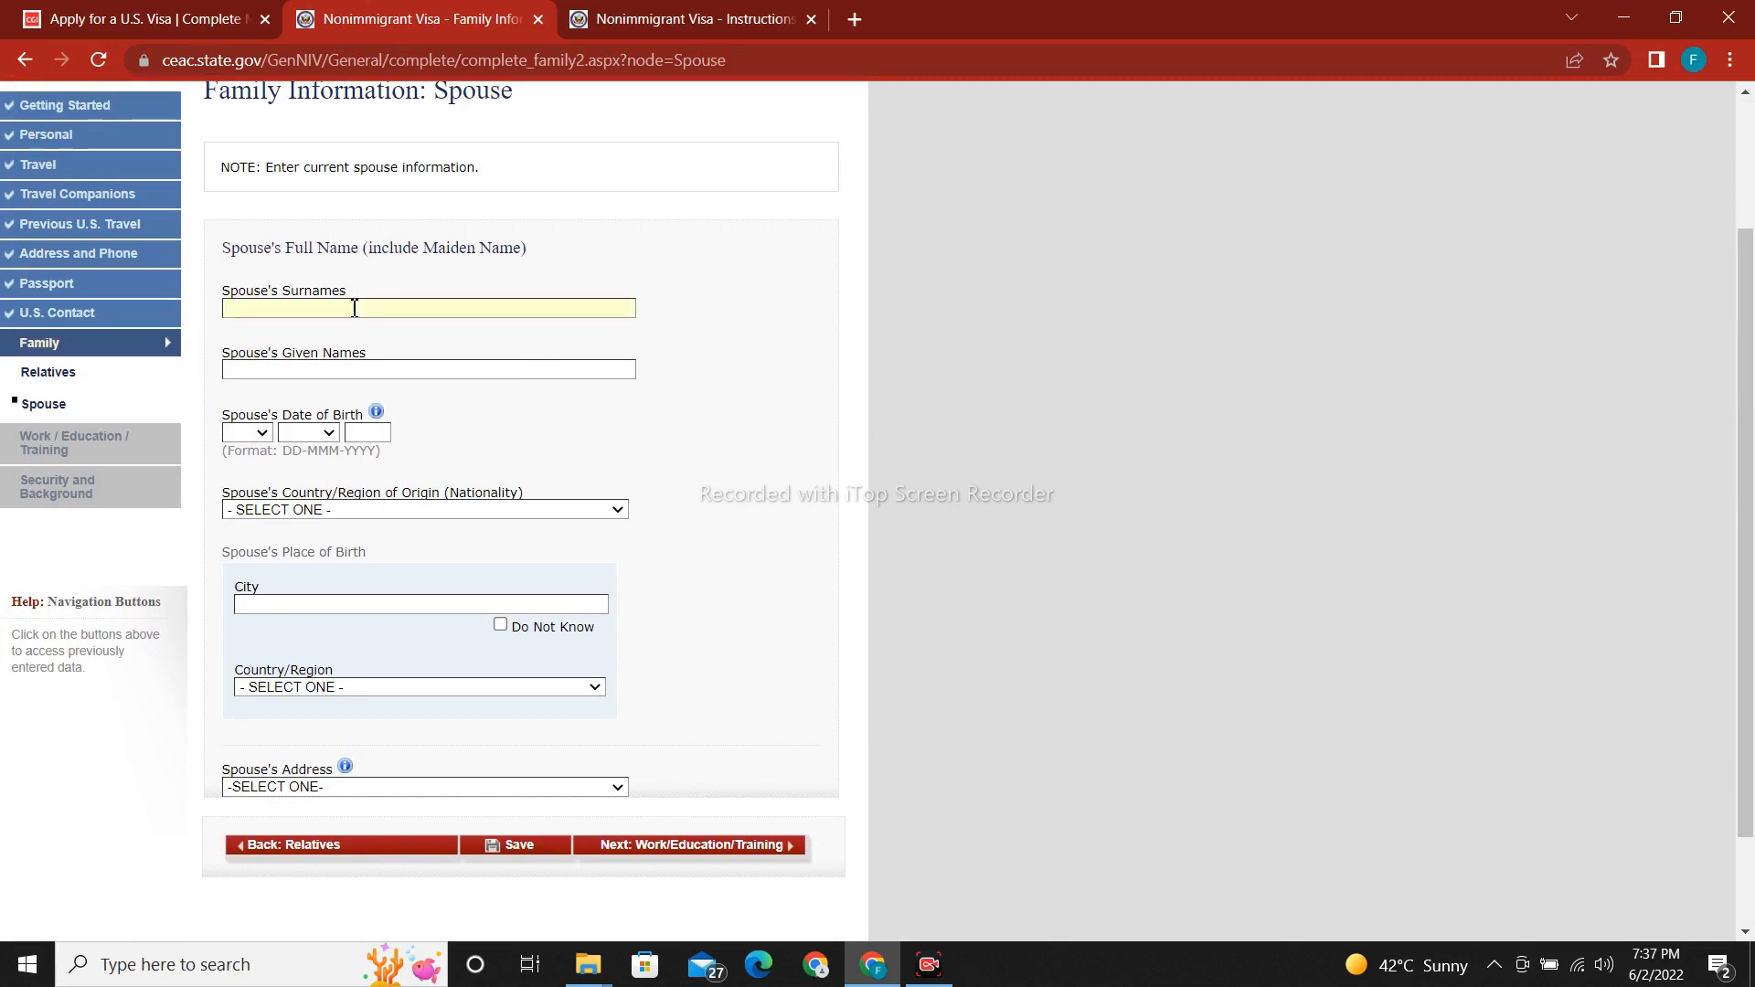
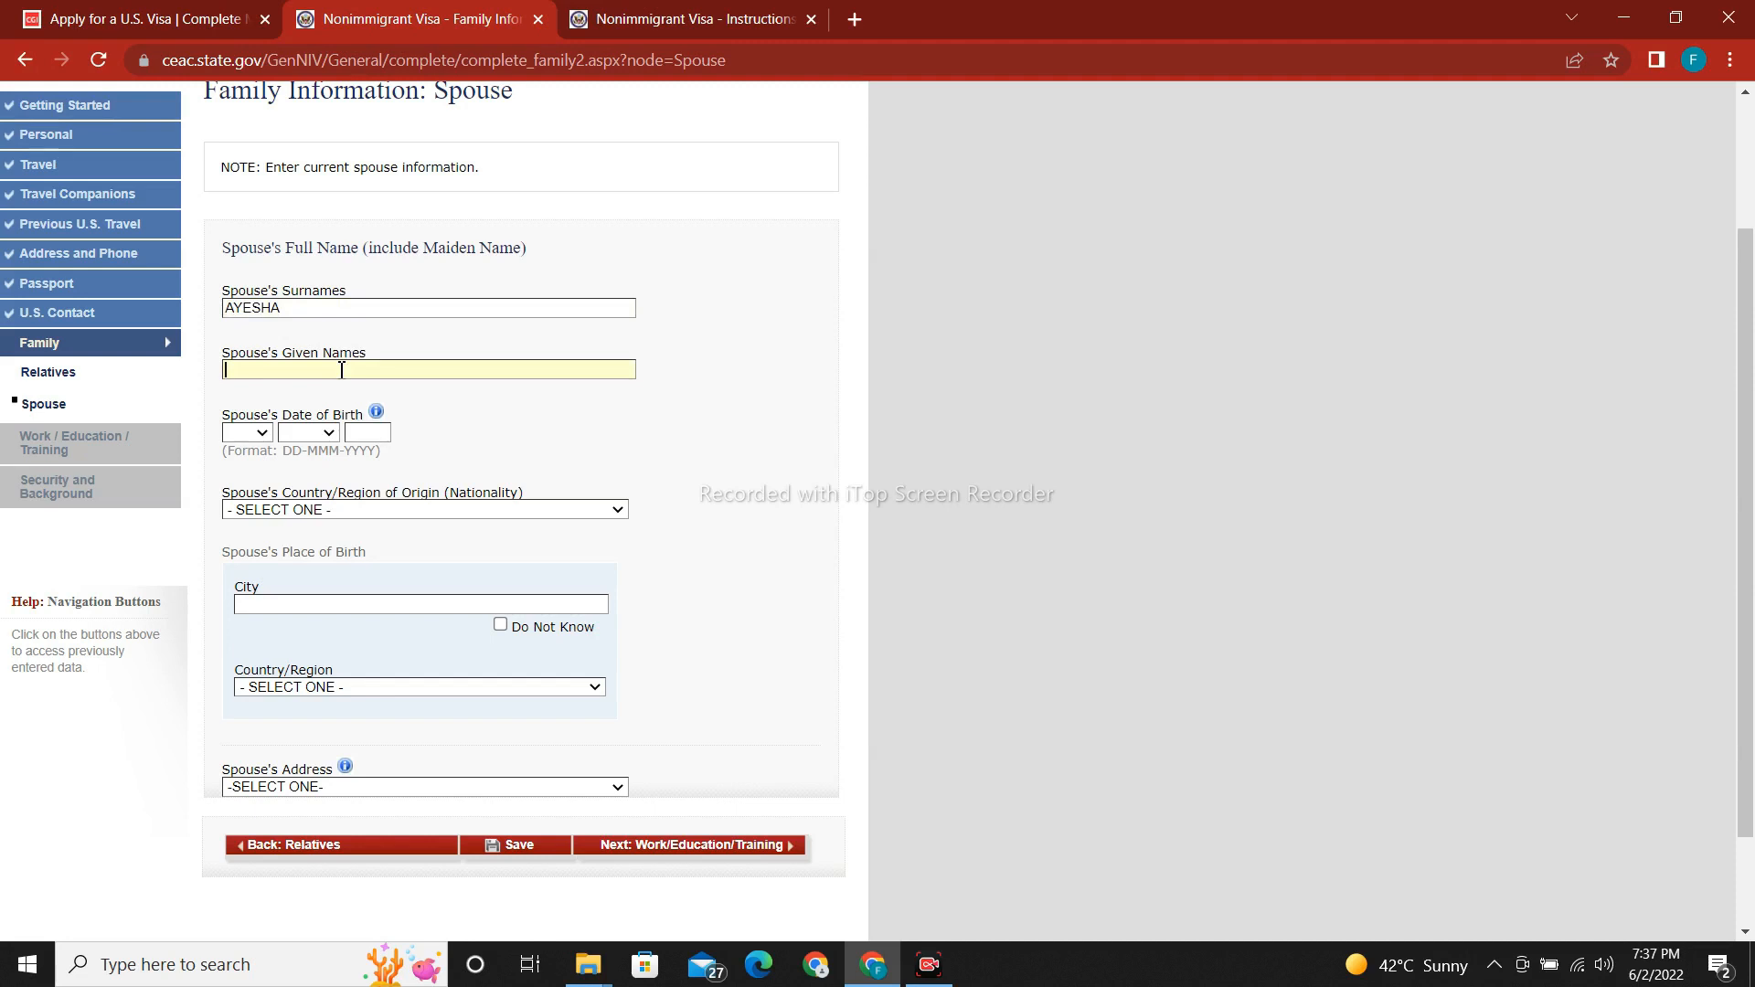
pyautogui.click(341, 370)
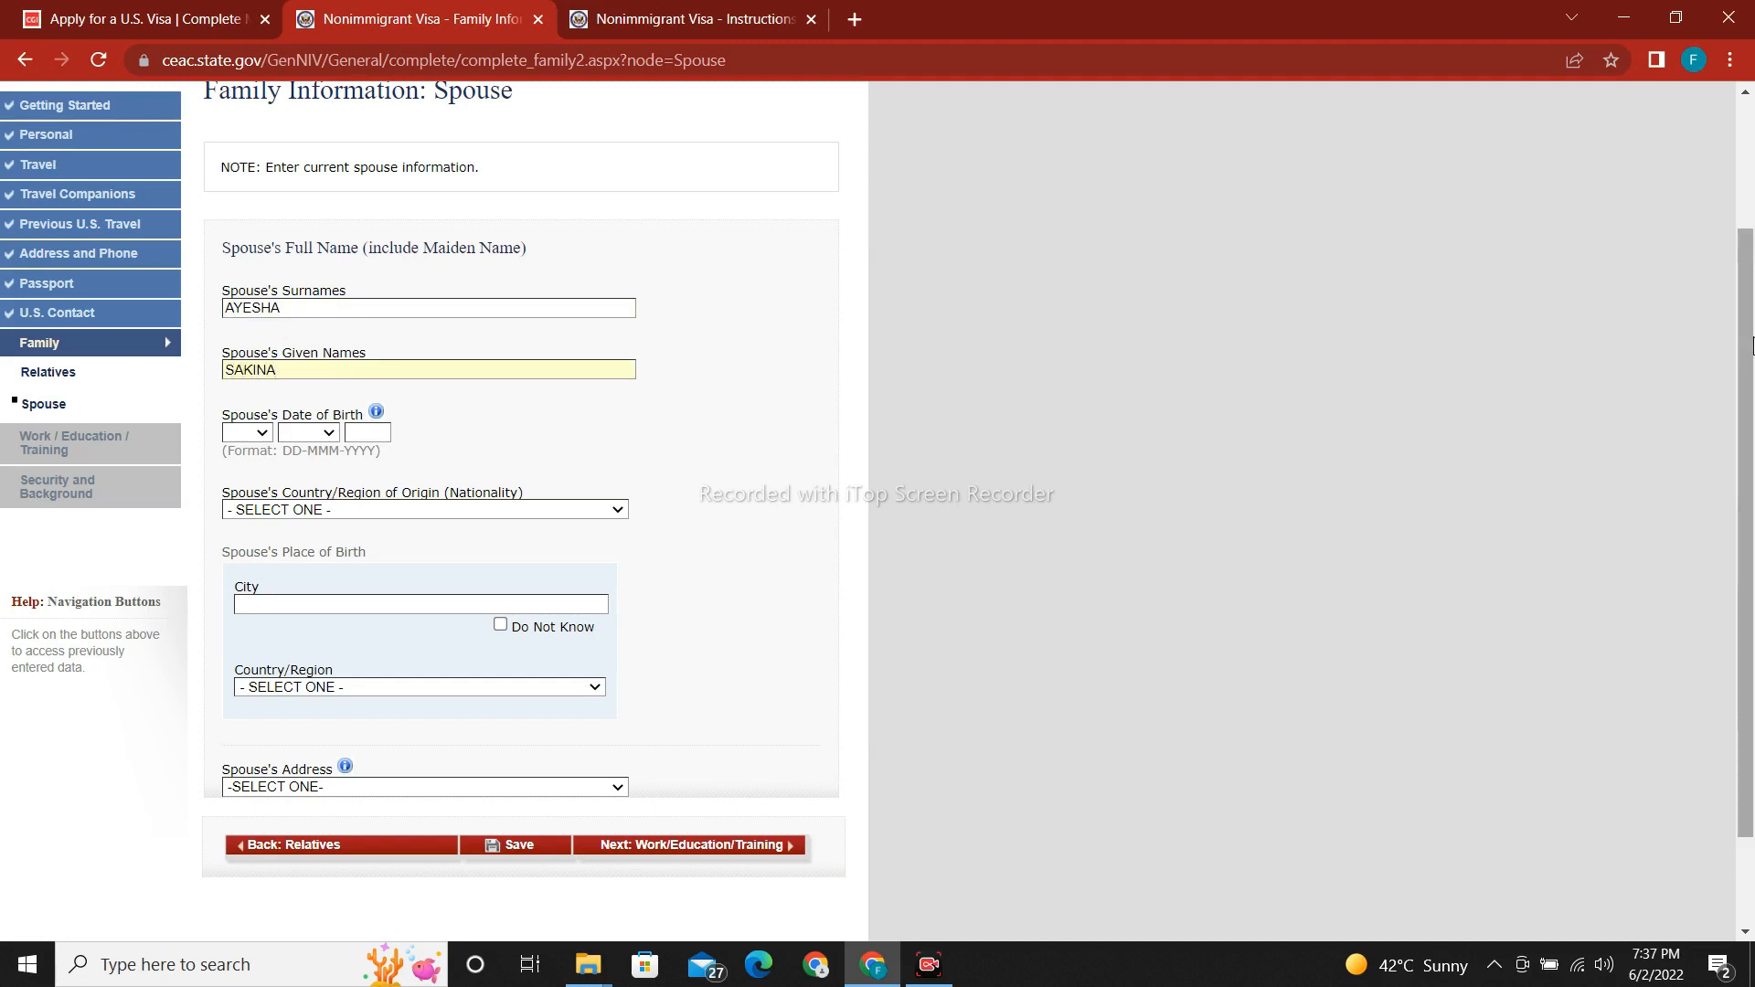
# Set the spouse's birth date to 04-JUL-1989.
pyautogui.moveTo(1748, 346); pyautogui.dragTo(1747, 415)
pyautogui.click(247, 334)
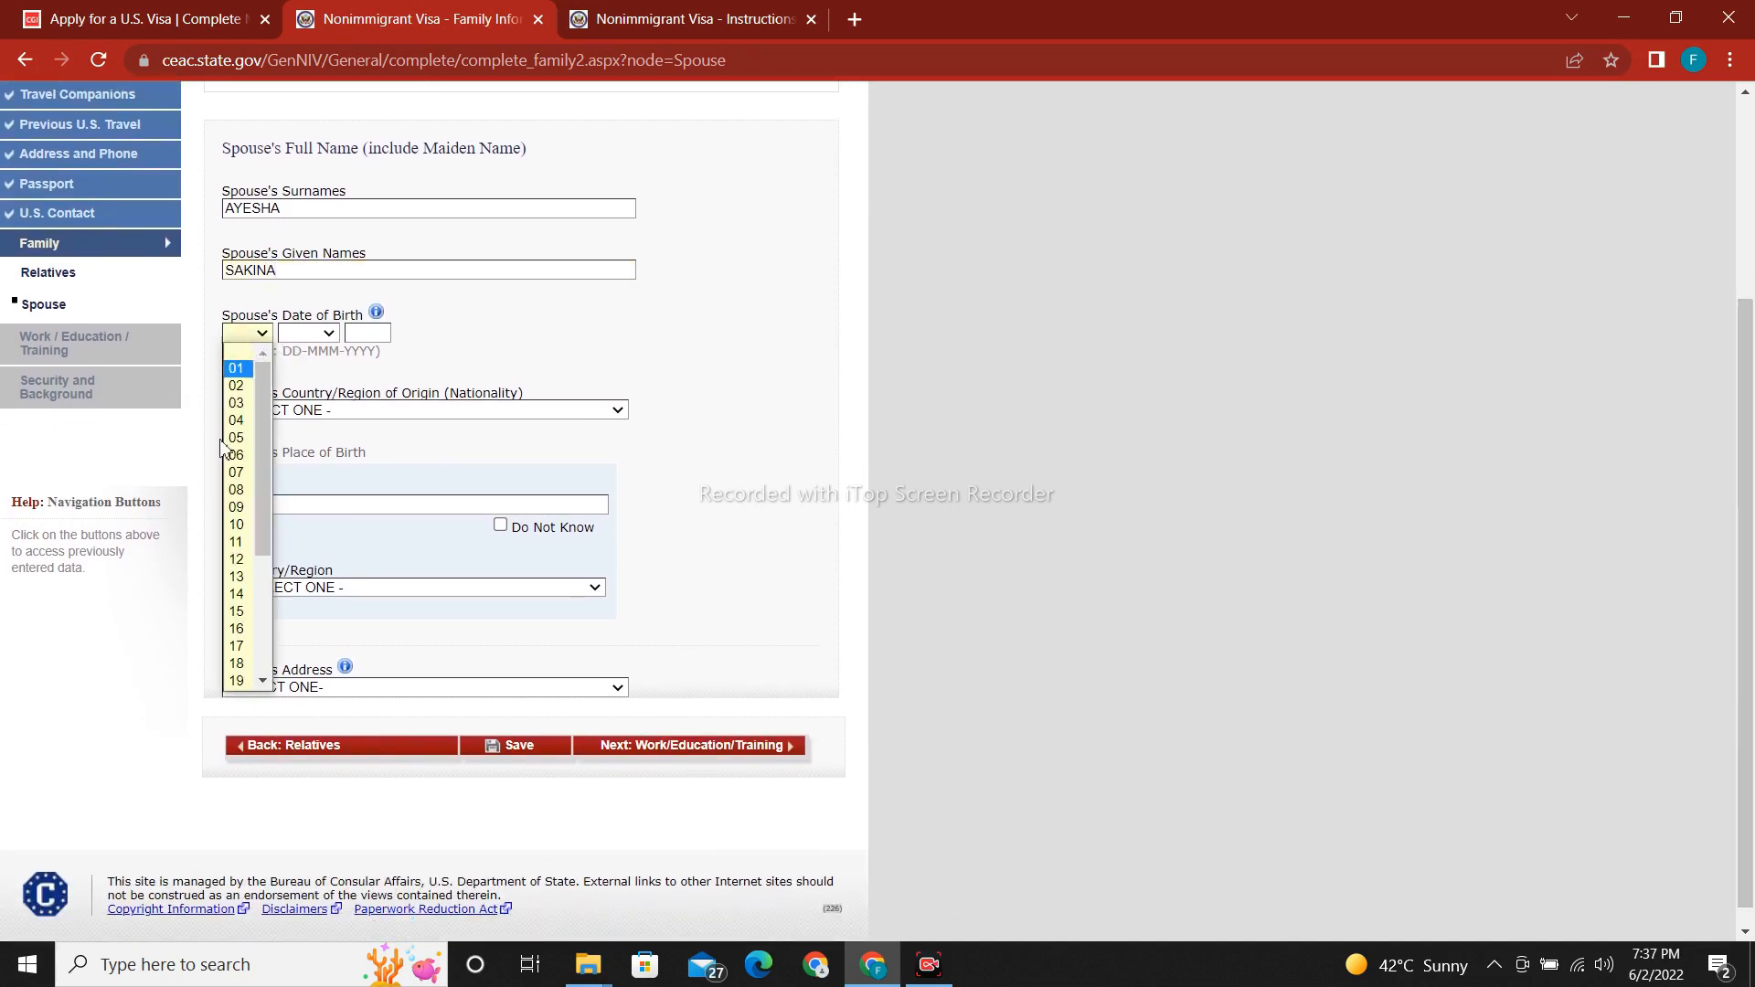
pyautogui.click(242, 417)
pyautogui.click(311, 333)
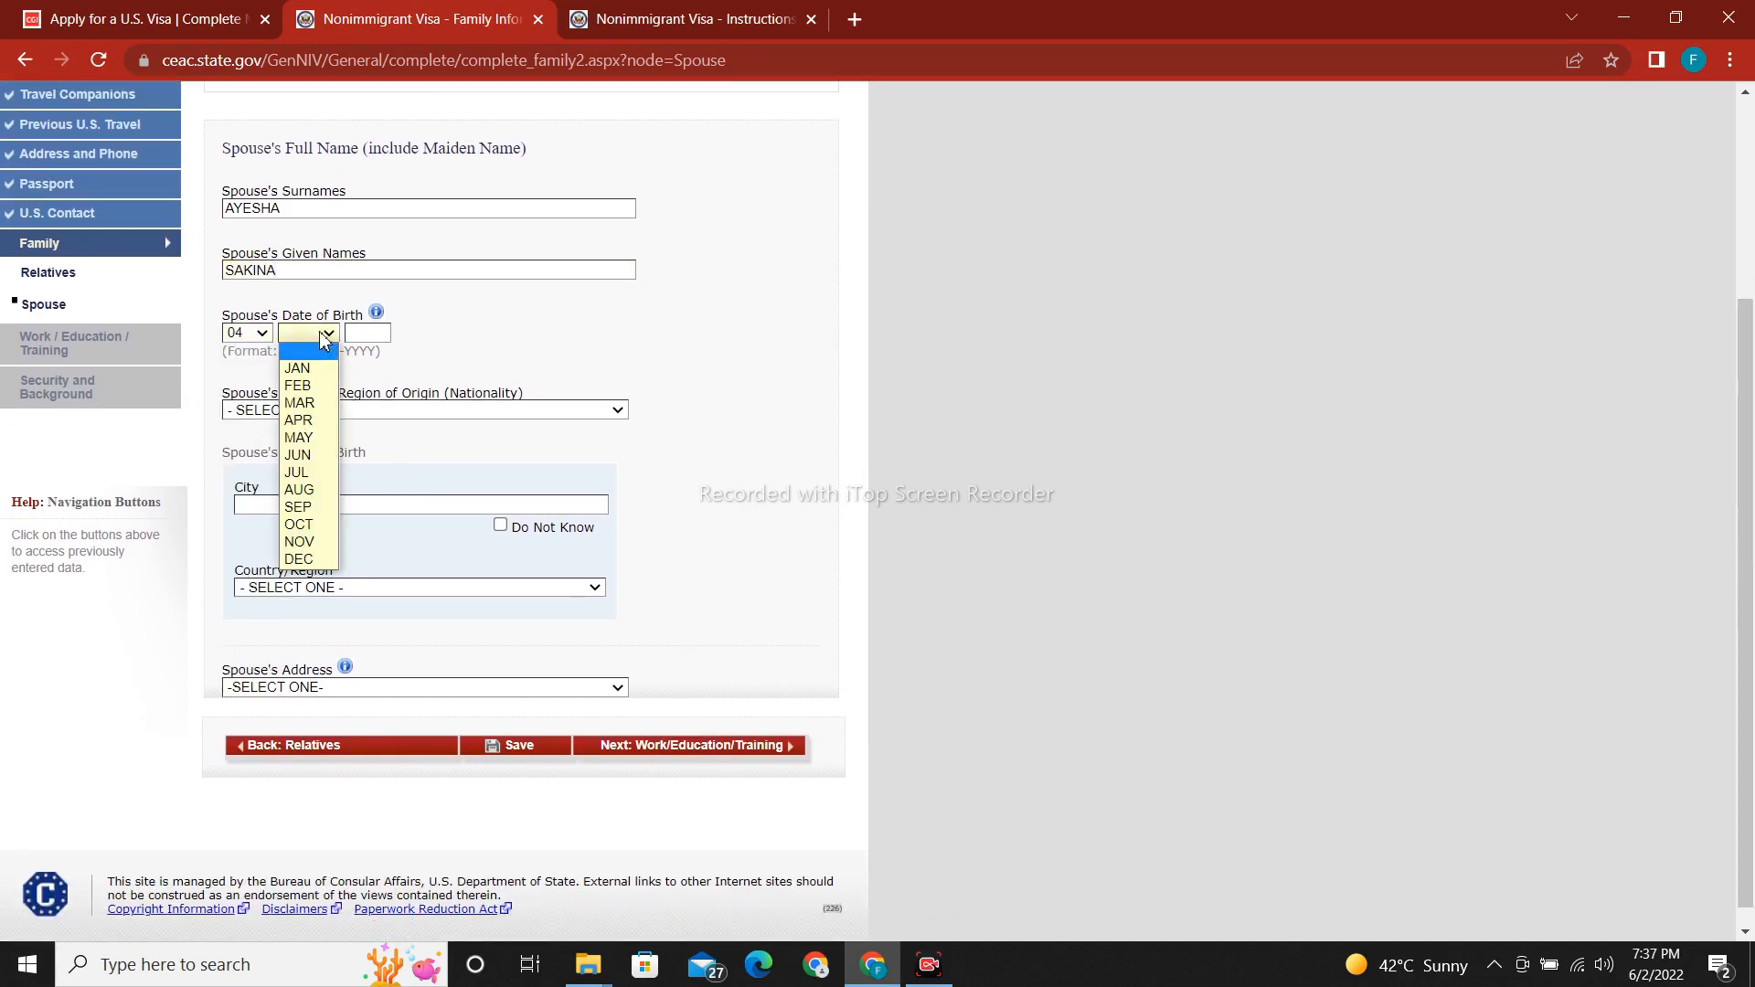
pyautogui.click(306, 478)
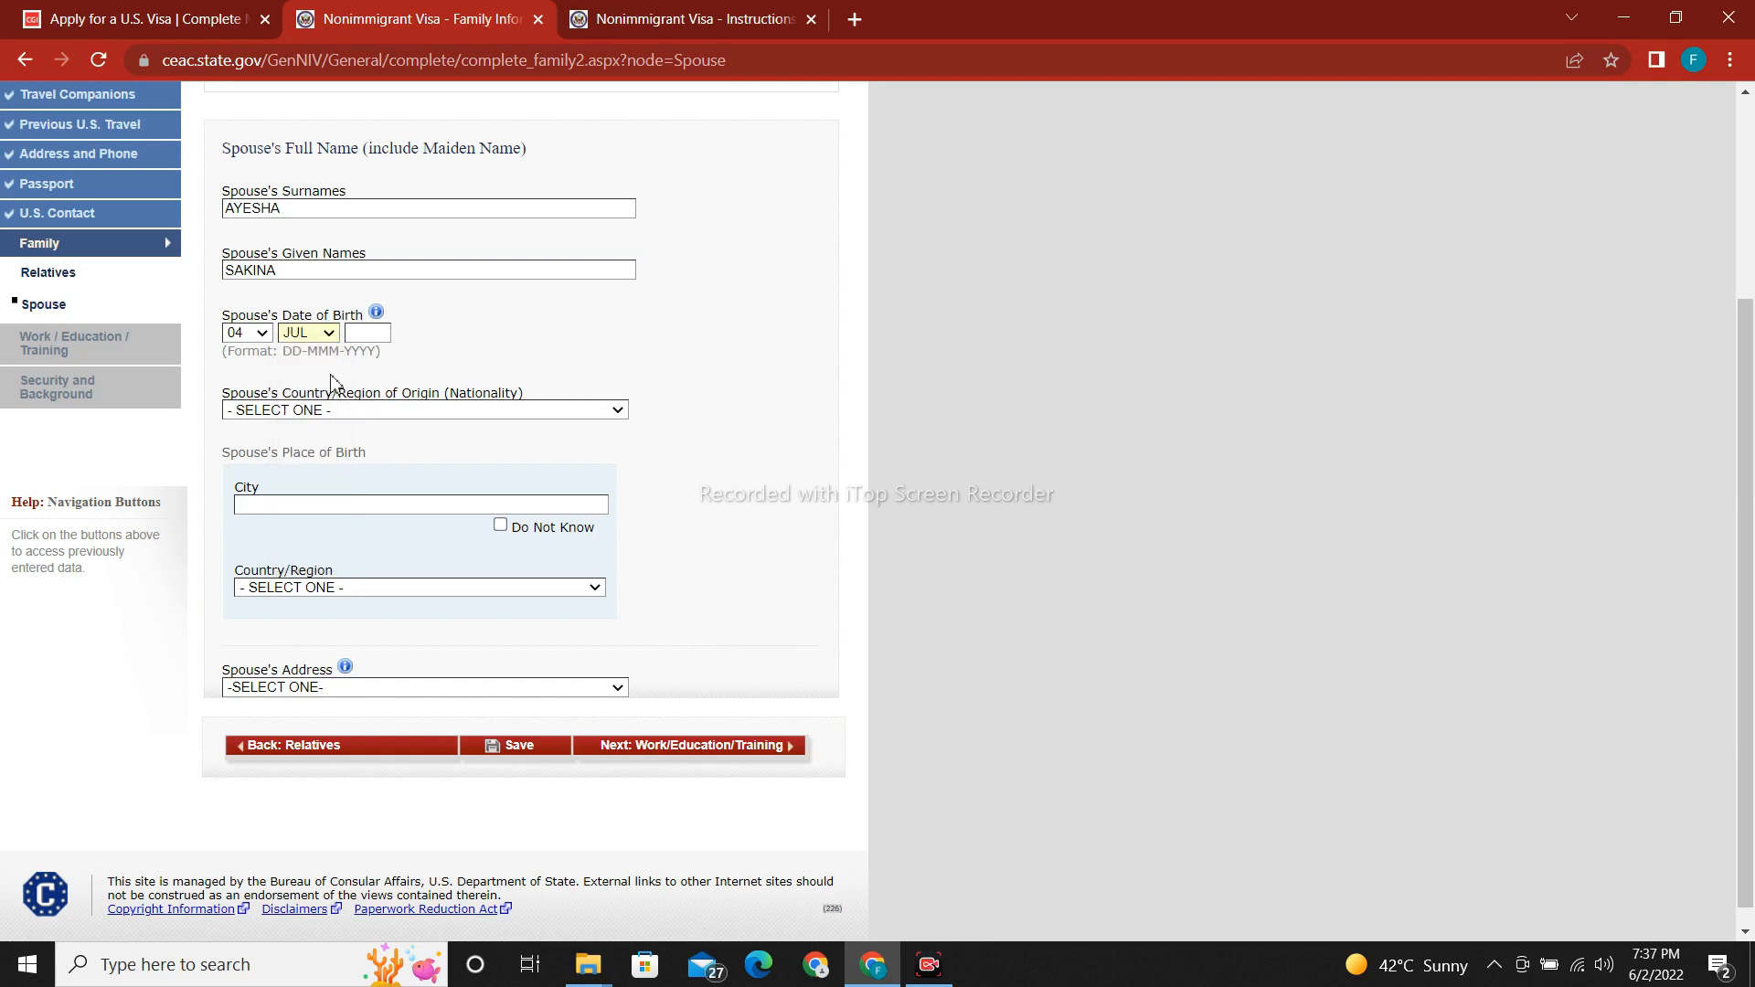
pyautogui.click(376, 337)
pyautogui.write('1989')
# Set the spouse's nationality to PAKISTAN and birthplace to LAHORE, PAKISTAN.
pyautogui.click(376, 414)
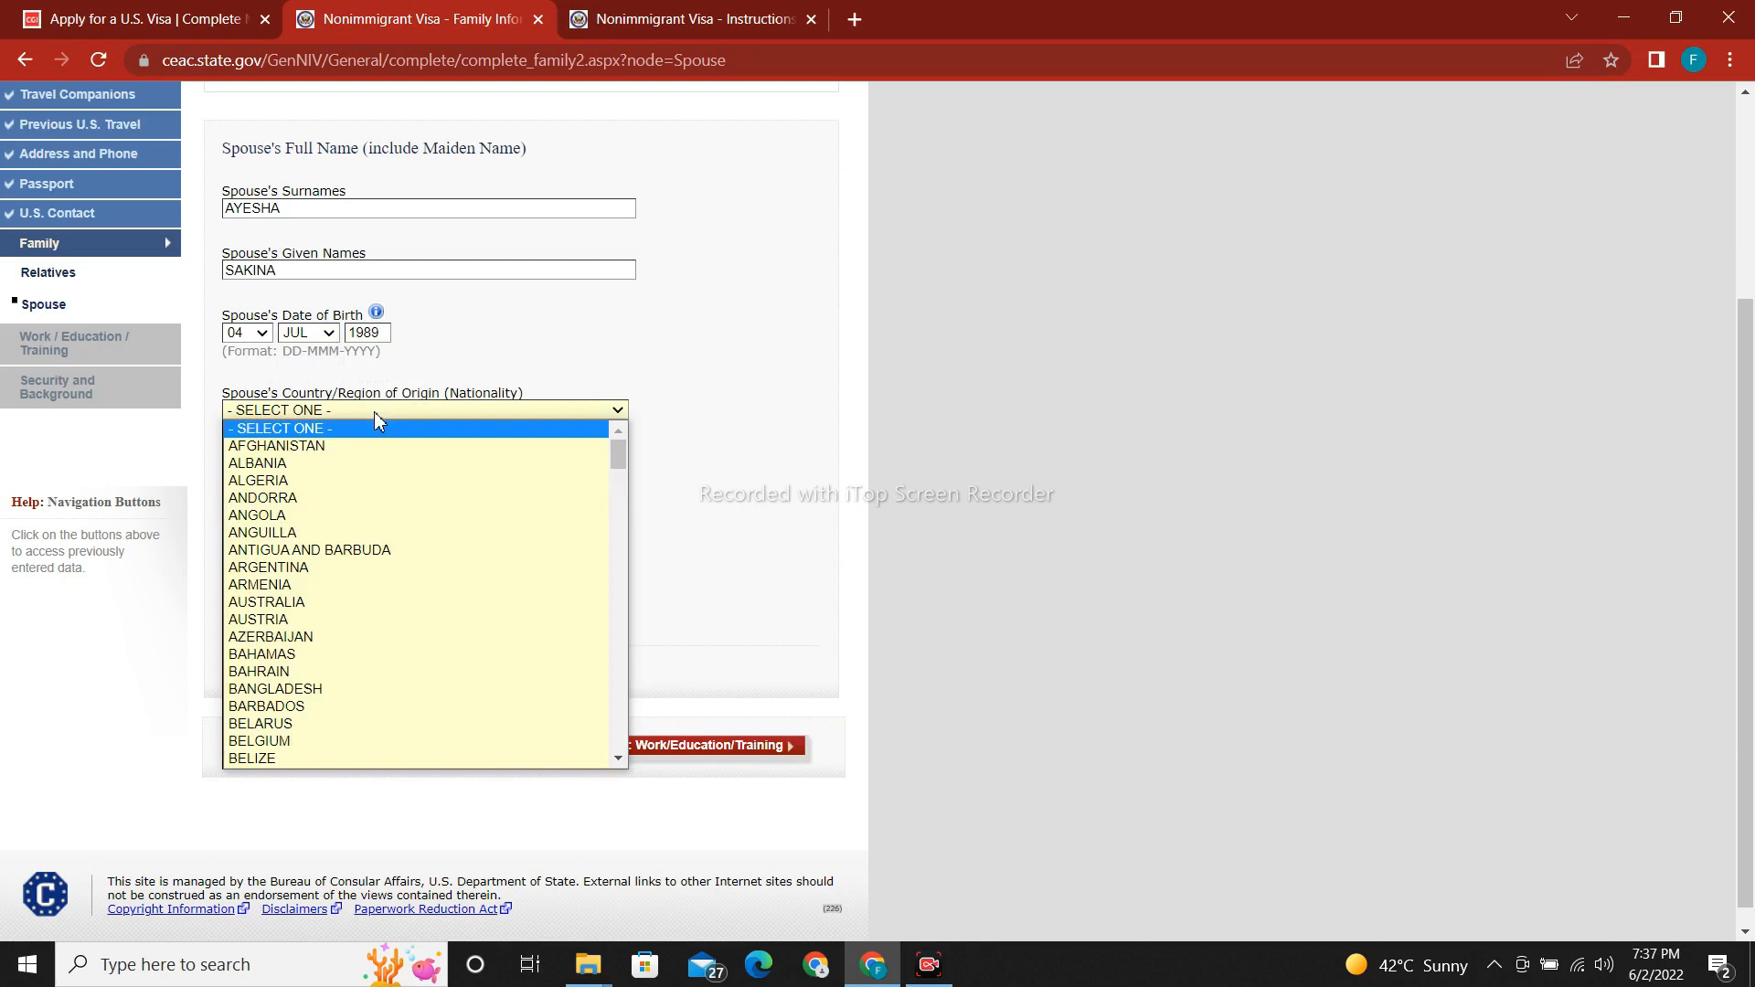
pyautogui.press('p')
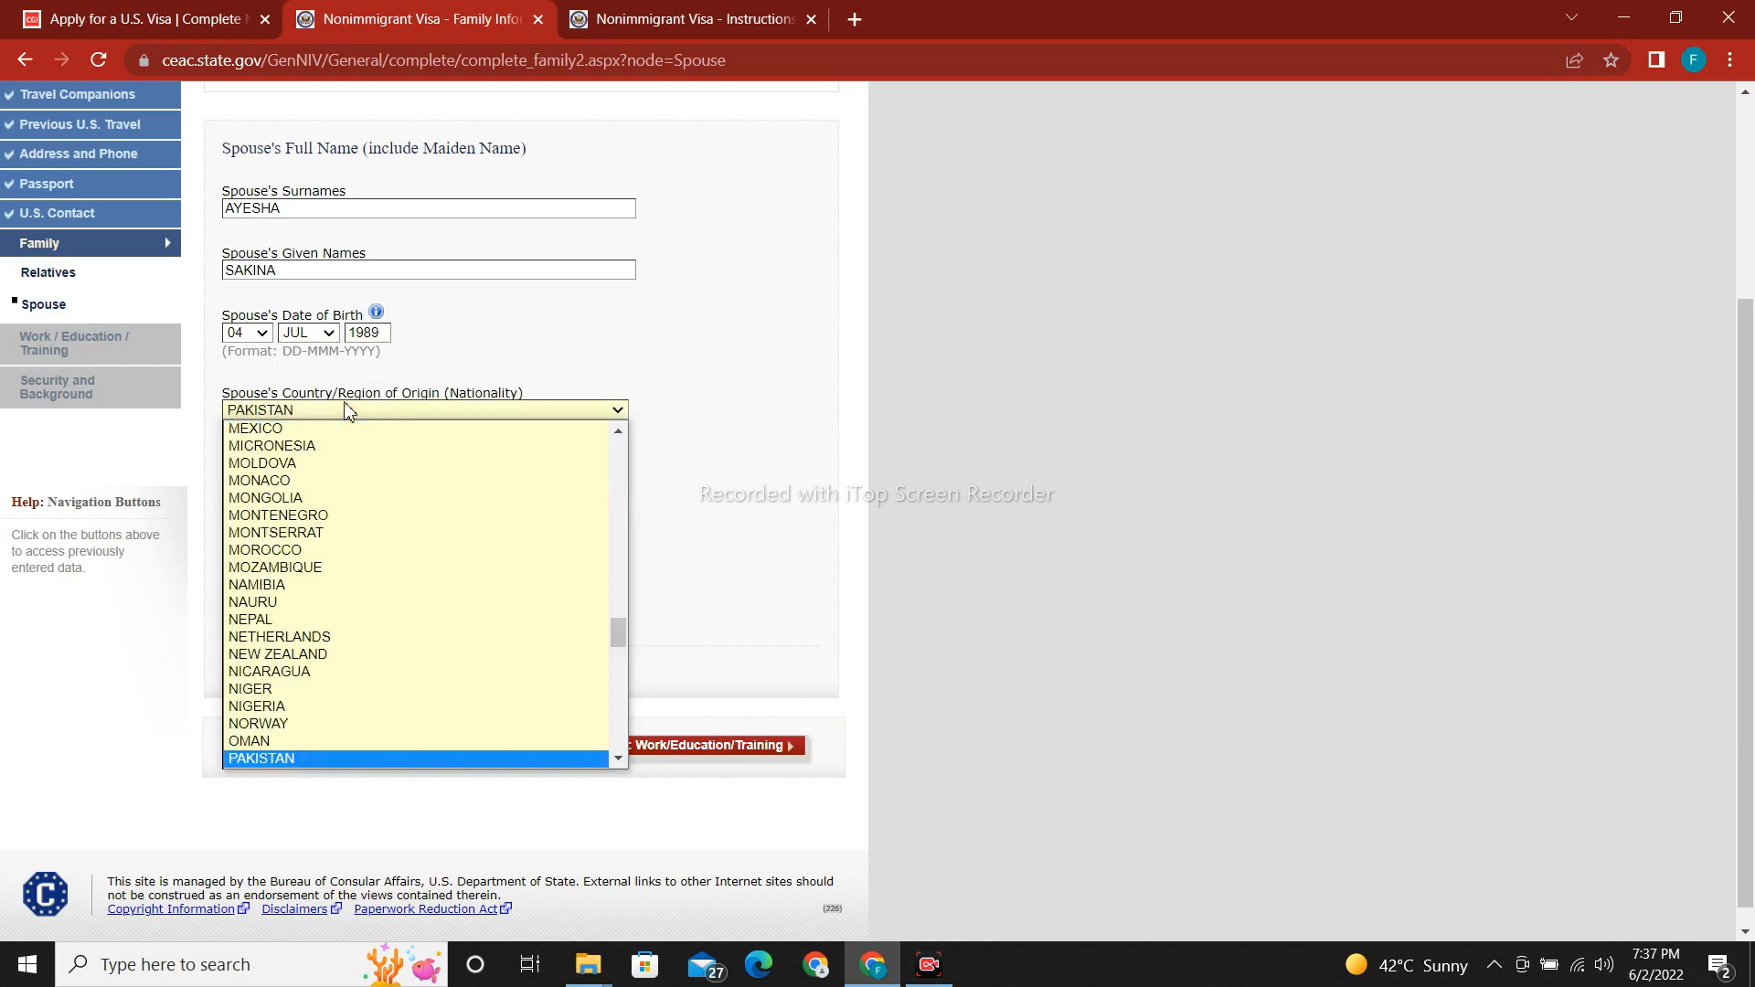
pyautogui.press('Return')
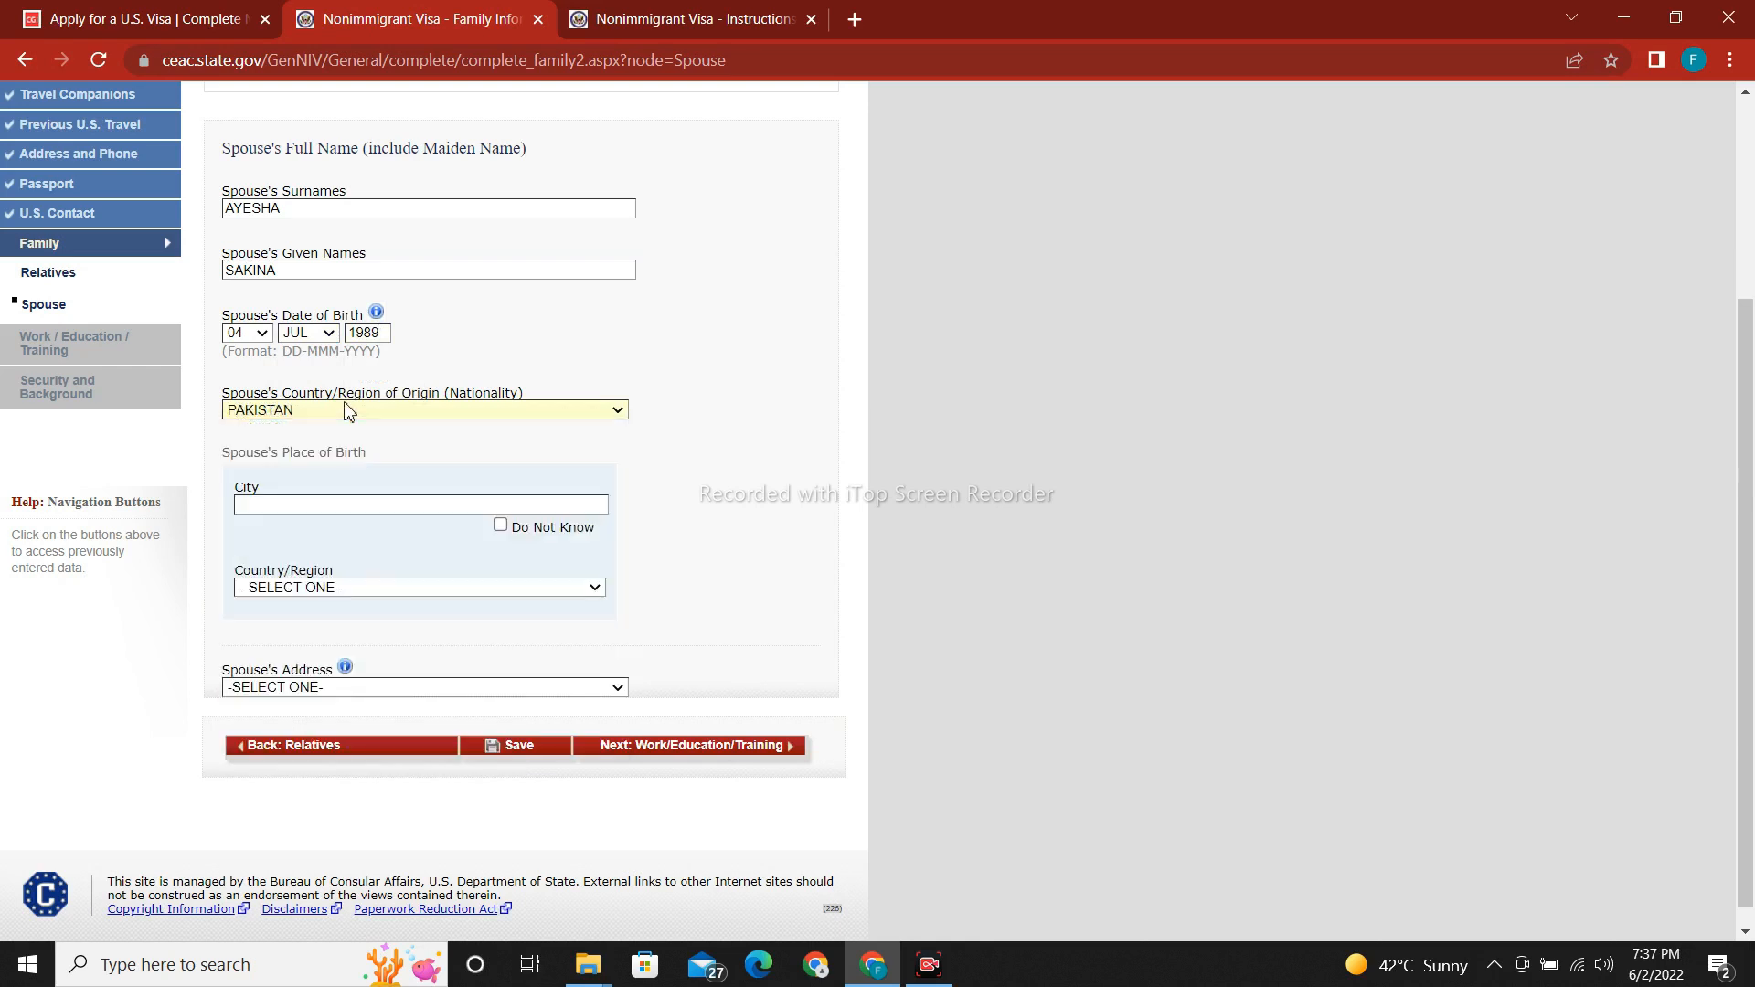
pyautogui.click(371, 510)
pyautogui.write('LAHORE')
pyautogui.click(450, 586)
pyautogui.press('p')
pyautogui.press('Return')
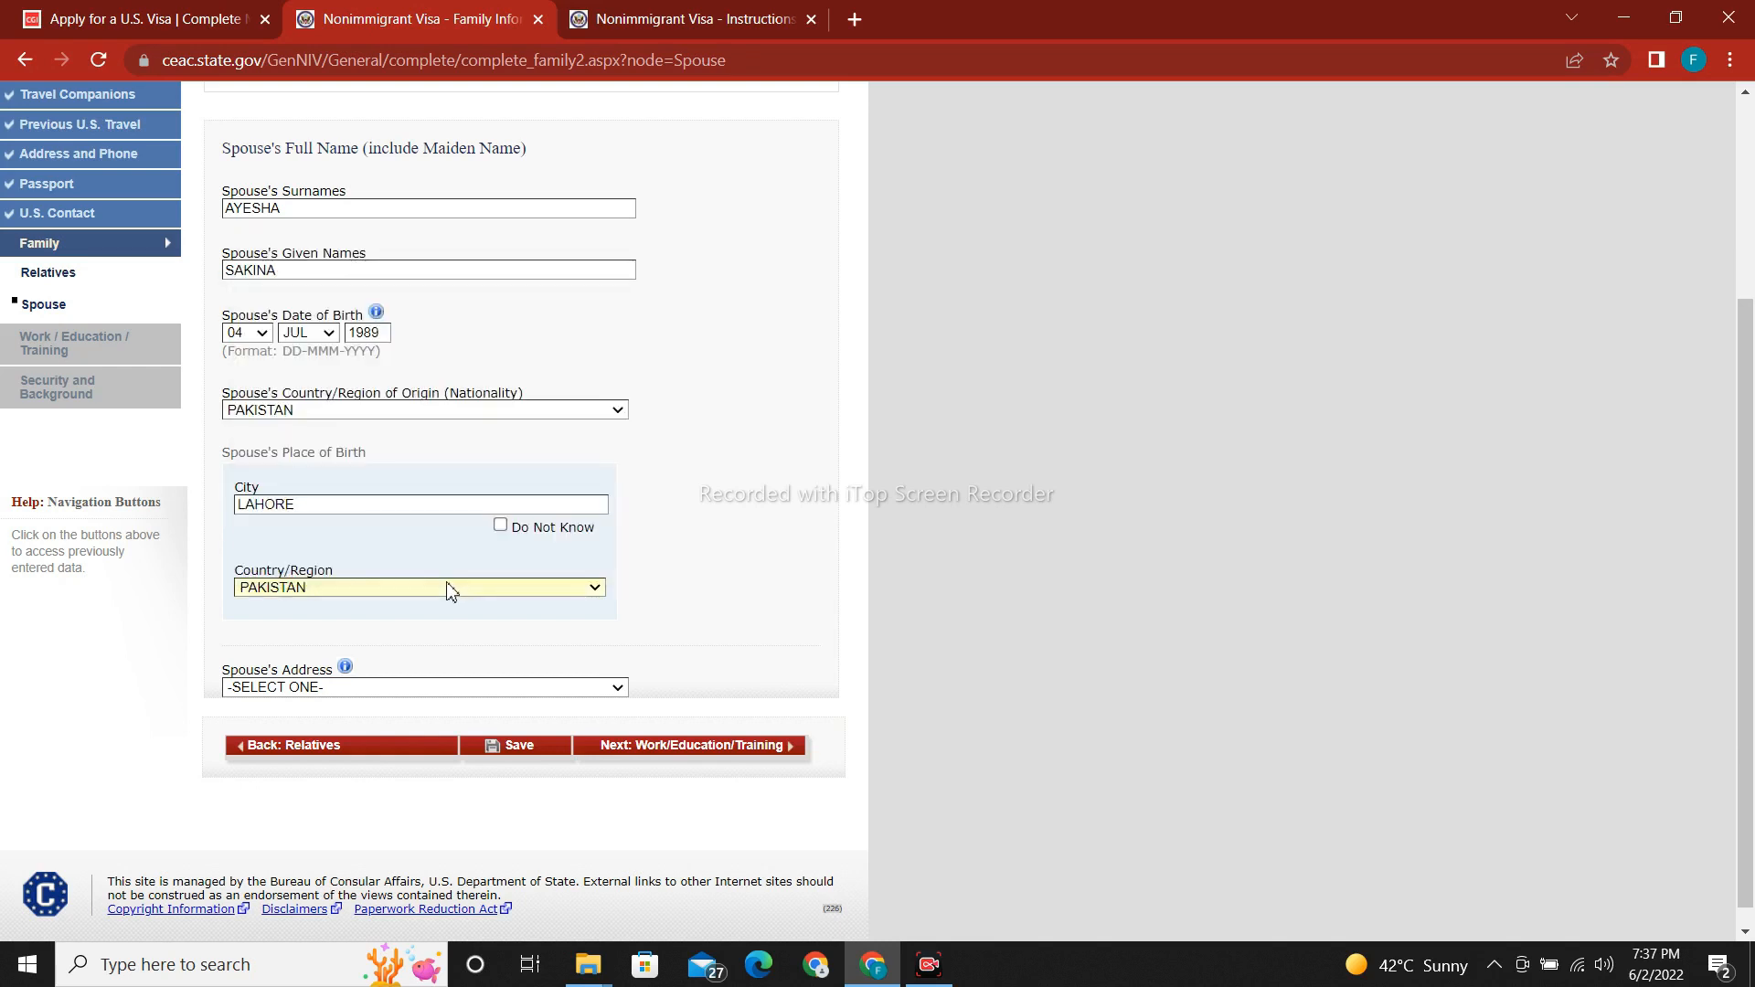
# Set the spouse's address to SAME AS HOME ADDRESS.
pyautogui.scroll(-1, 1753, 545)
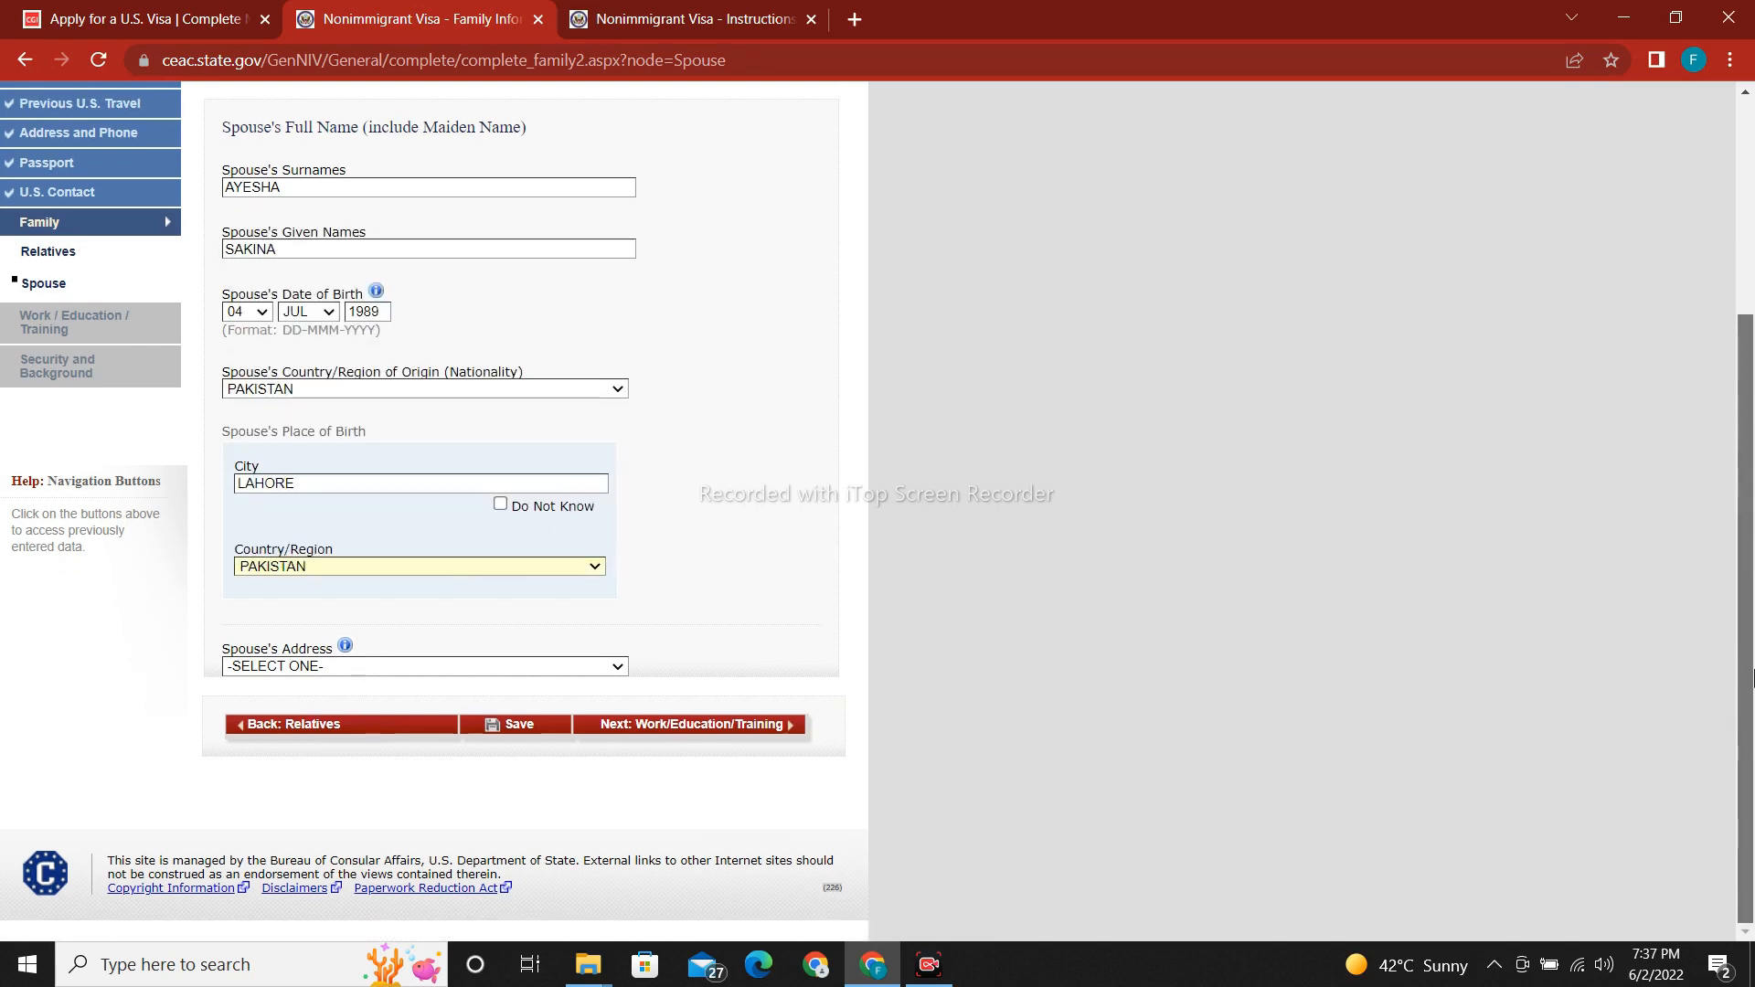
pyautogui.click(519, 667)
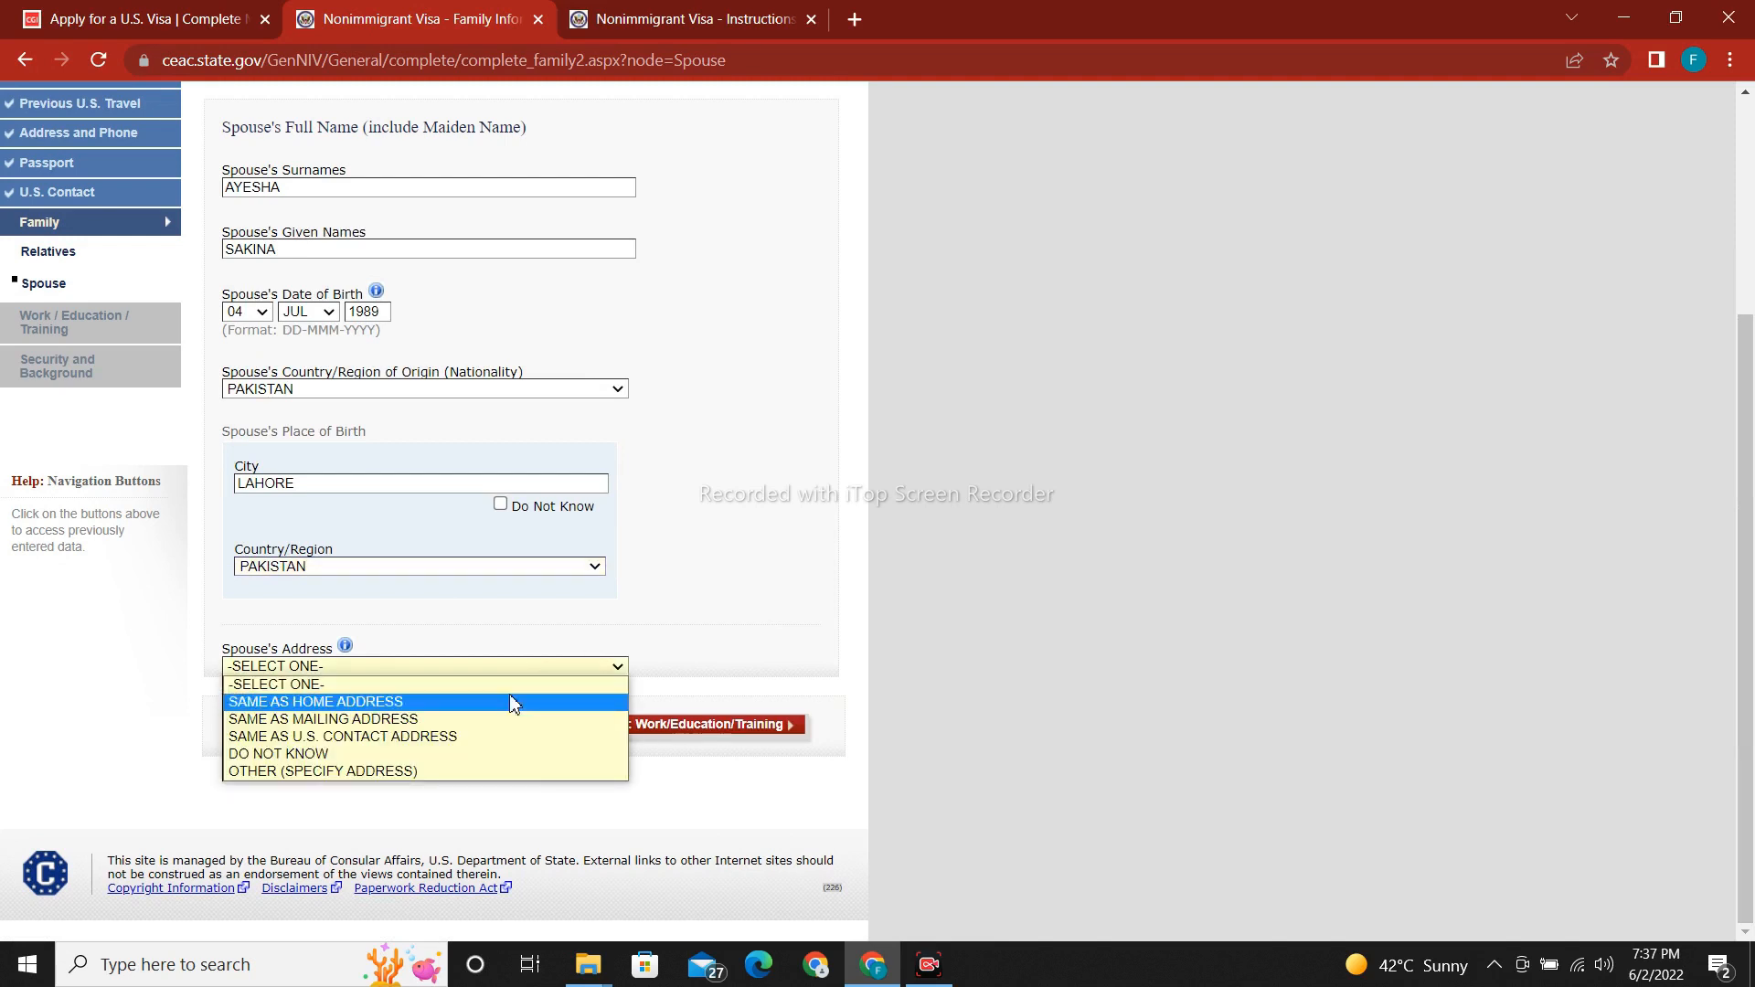
pyautogui.click(510, 703)
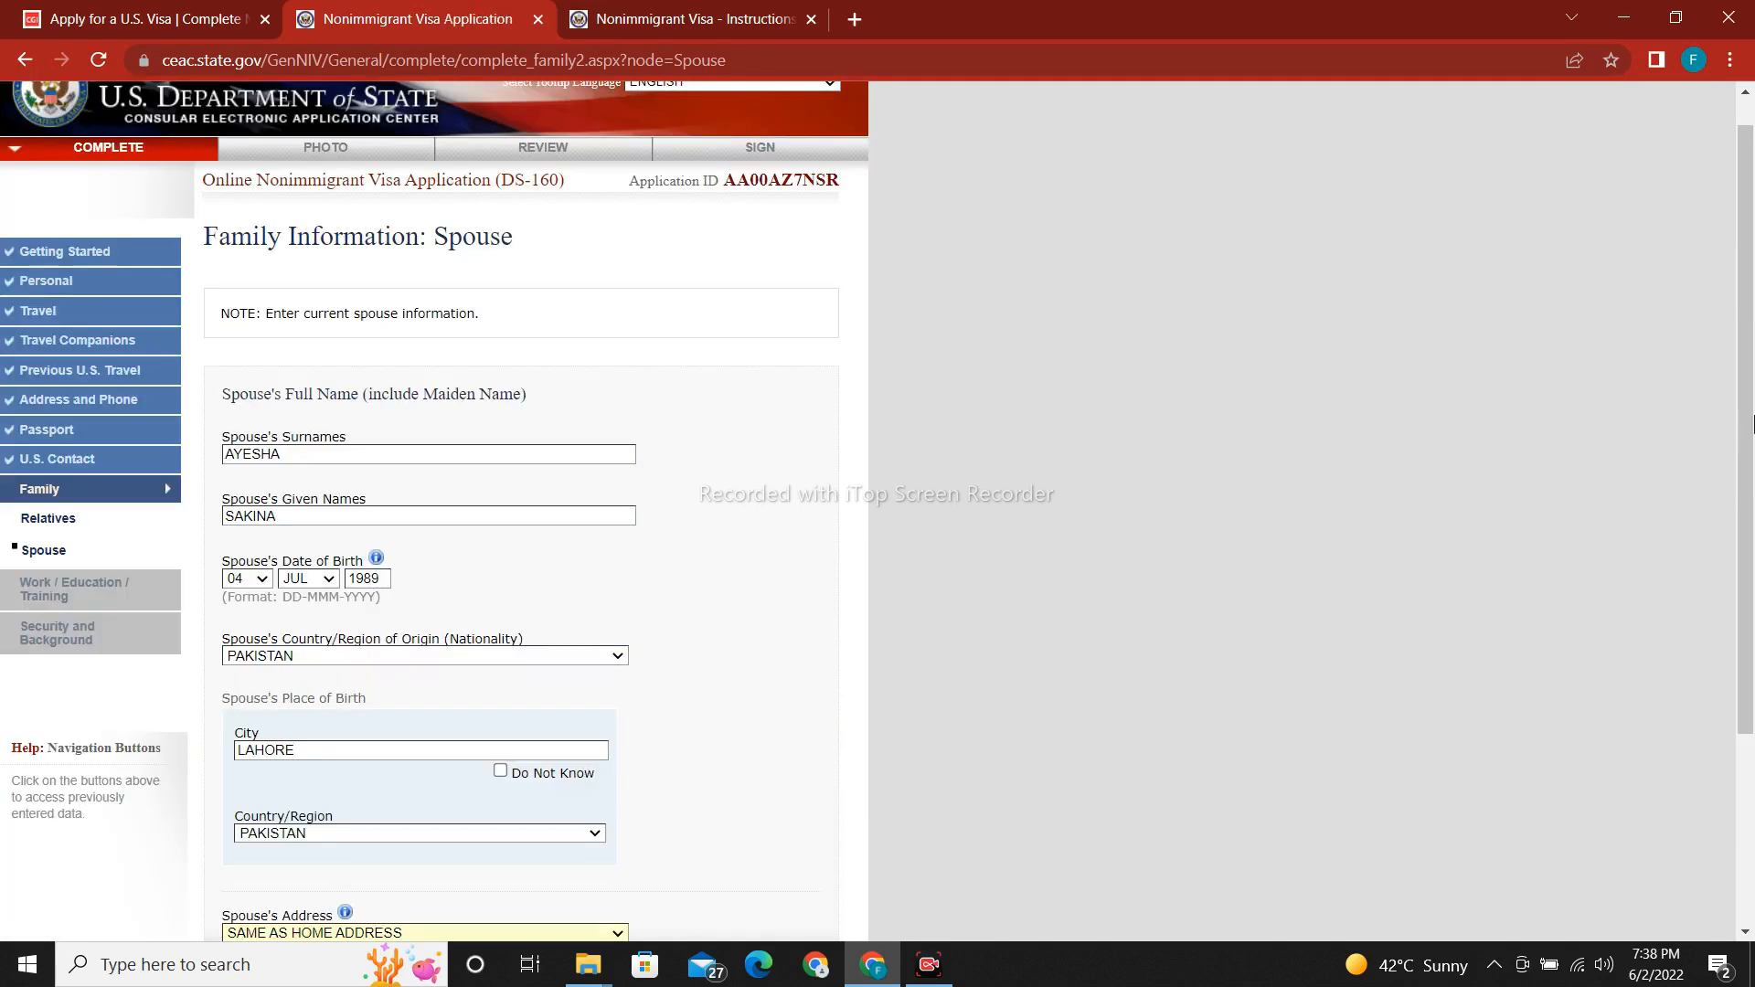
pyautogui.scroll(-3, 1735, 598)
pyautogui.scroll(-1, 1735, 599)
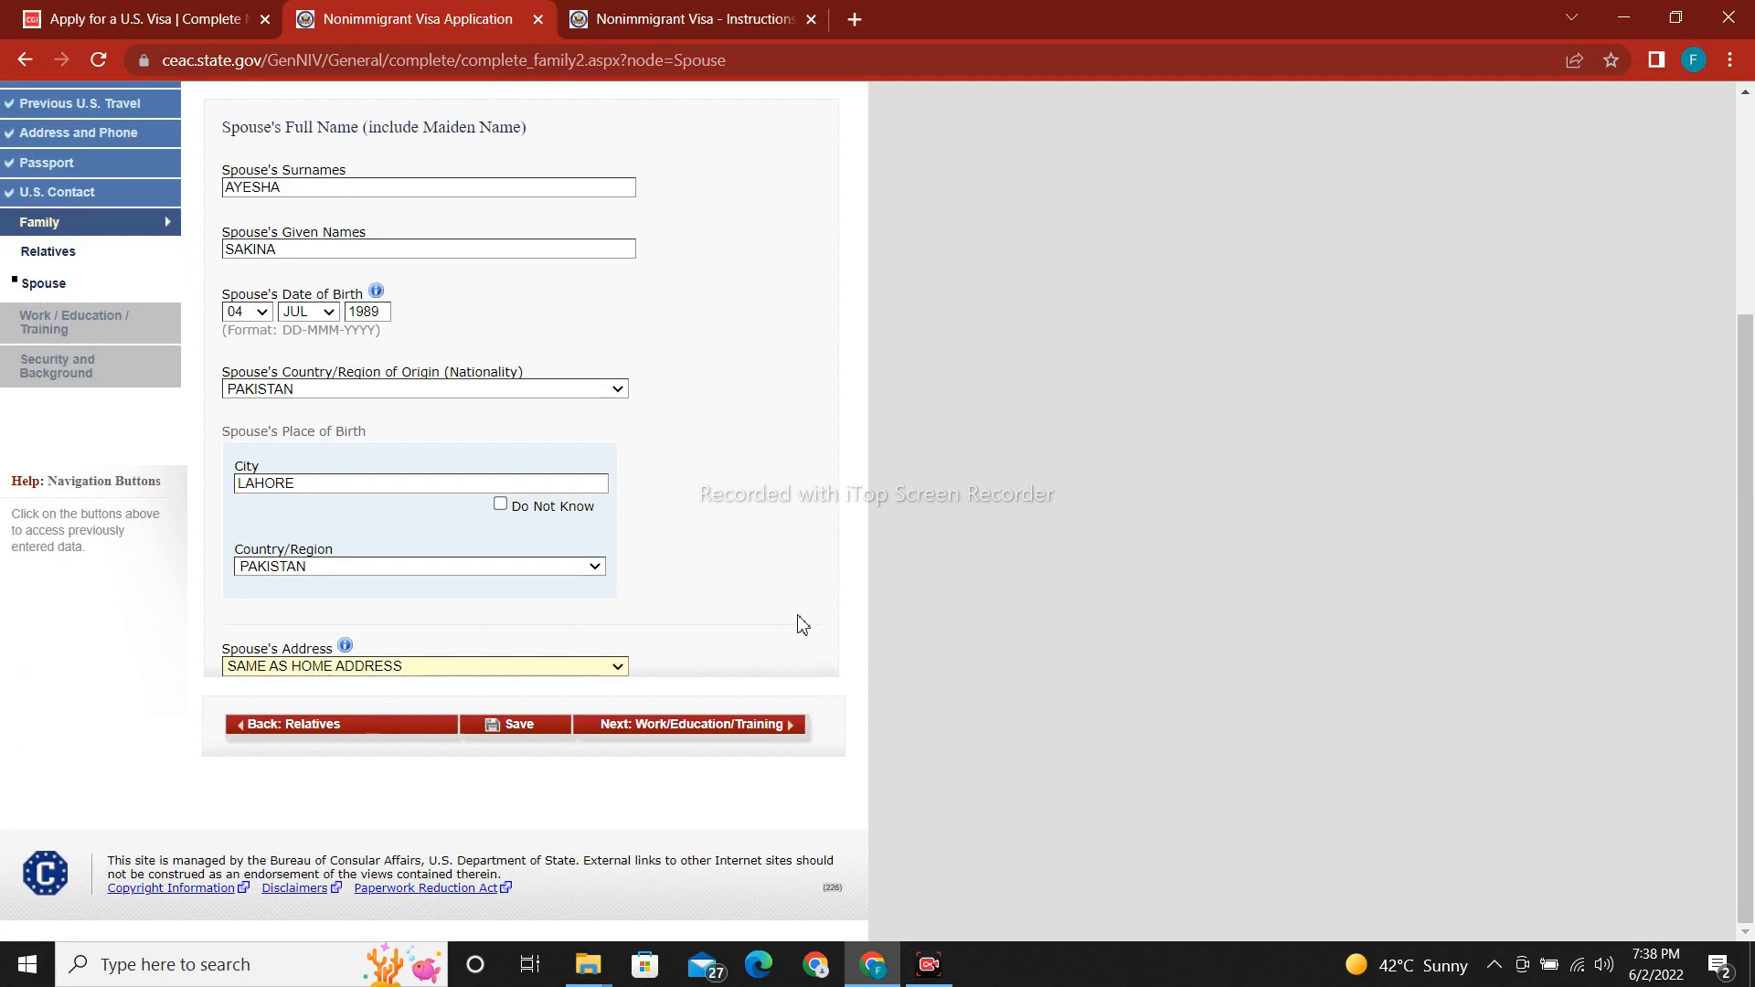
# Save the spouse information and continue to the work and education section.
pyautogui.click(508, 730)
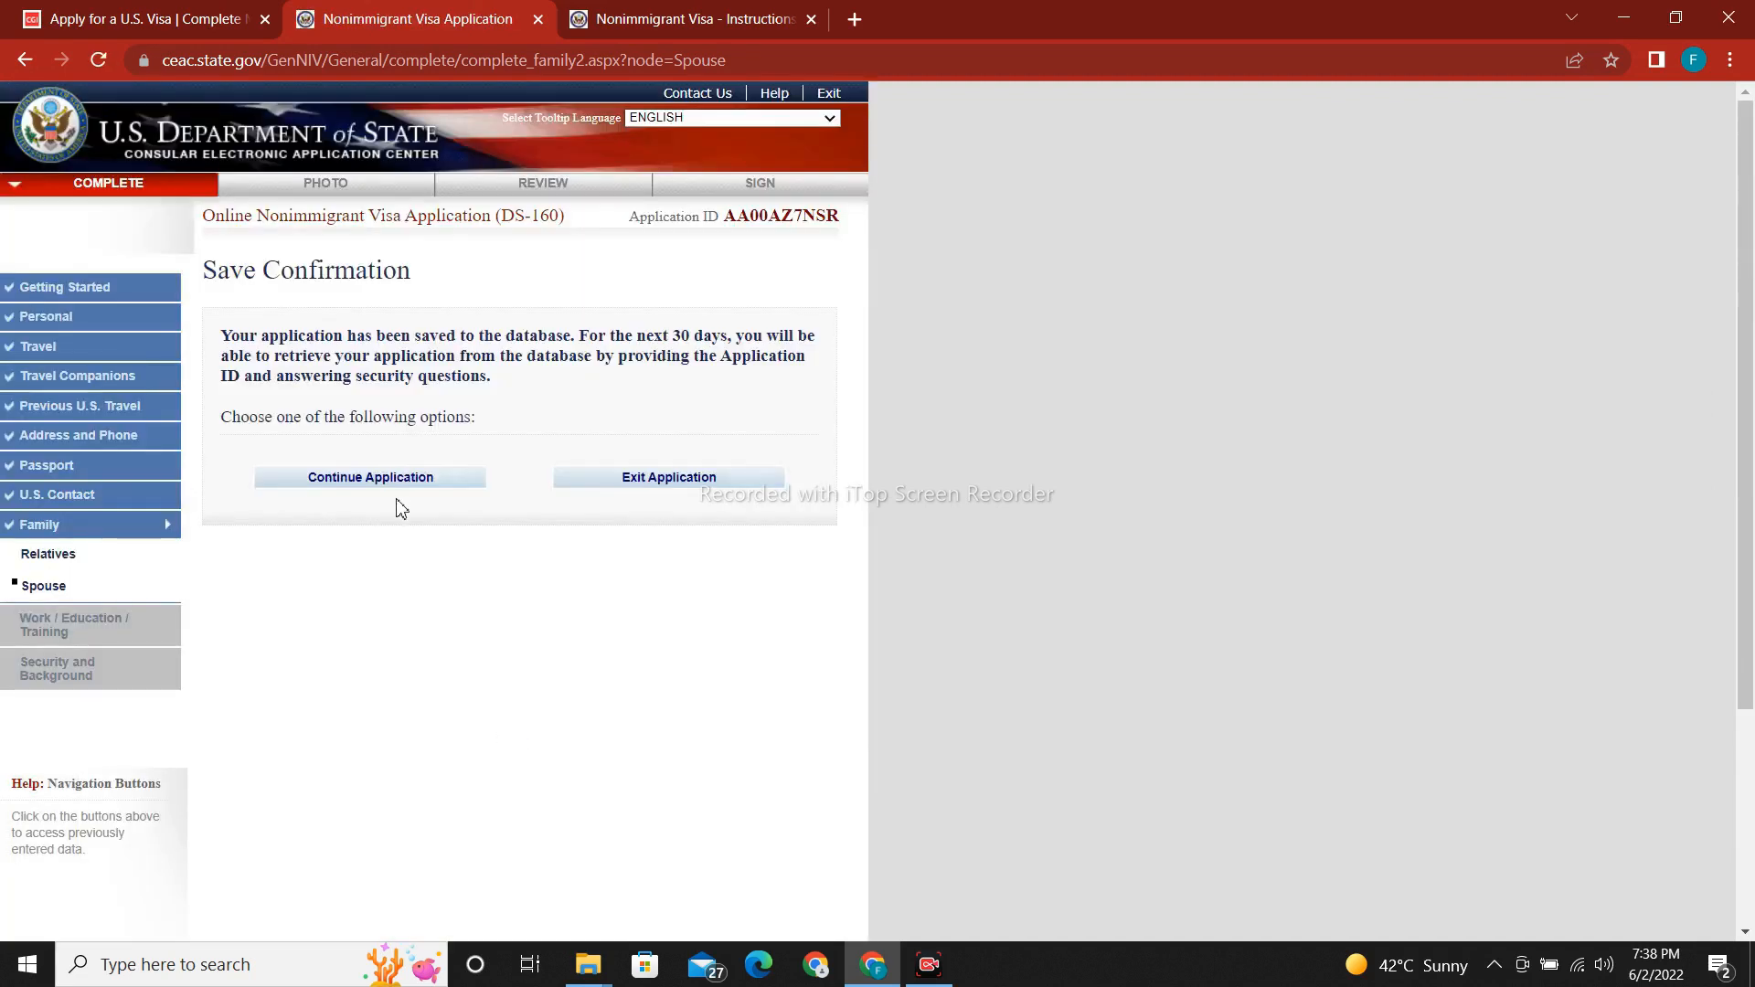
pyautogui.click(399, 494)
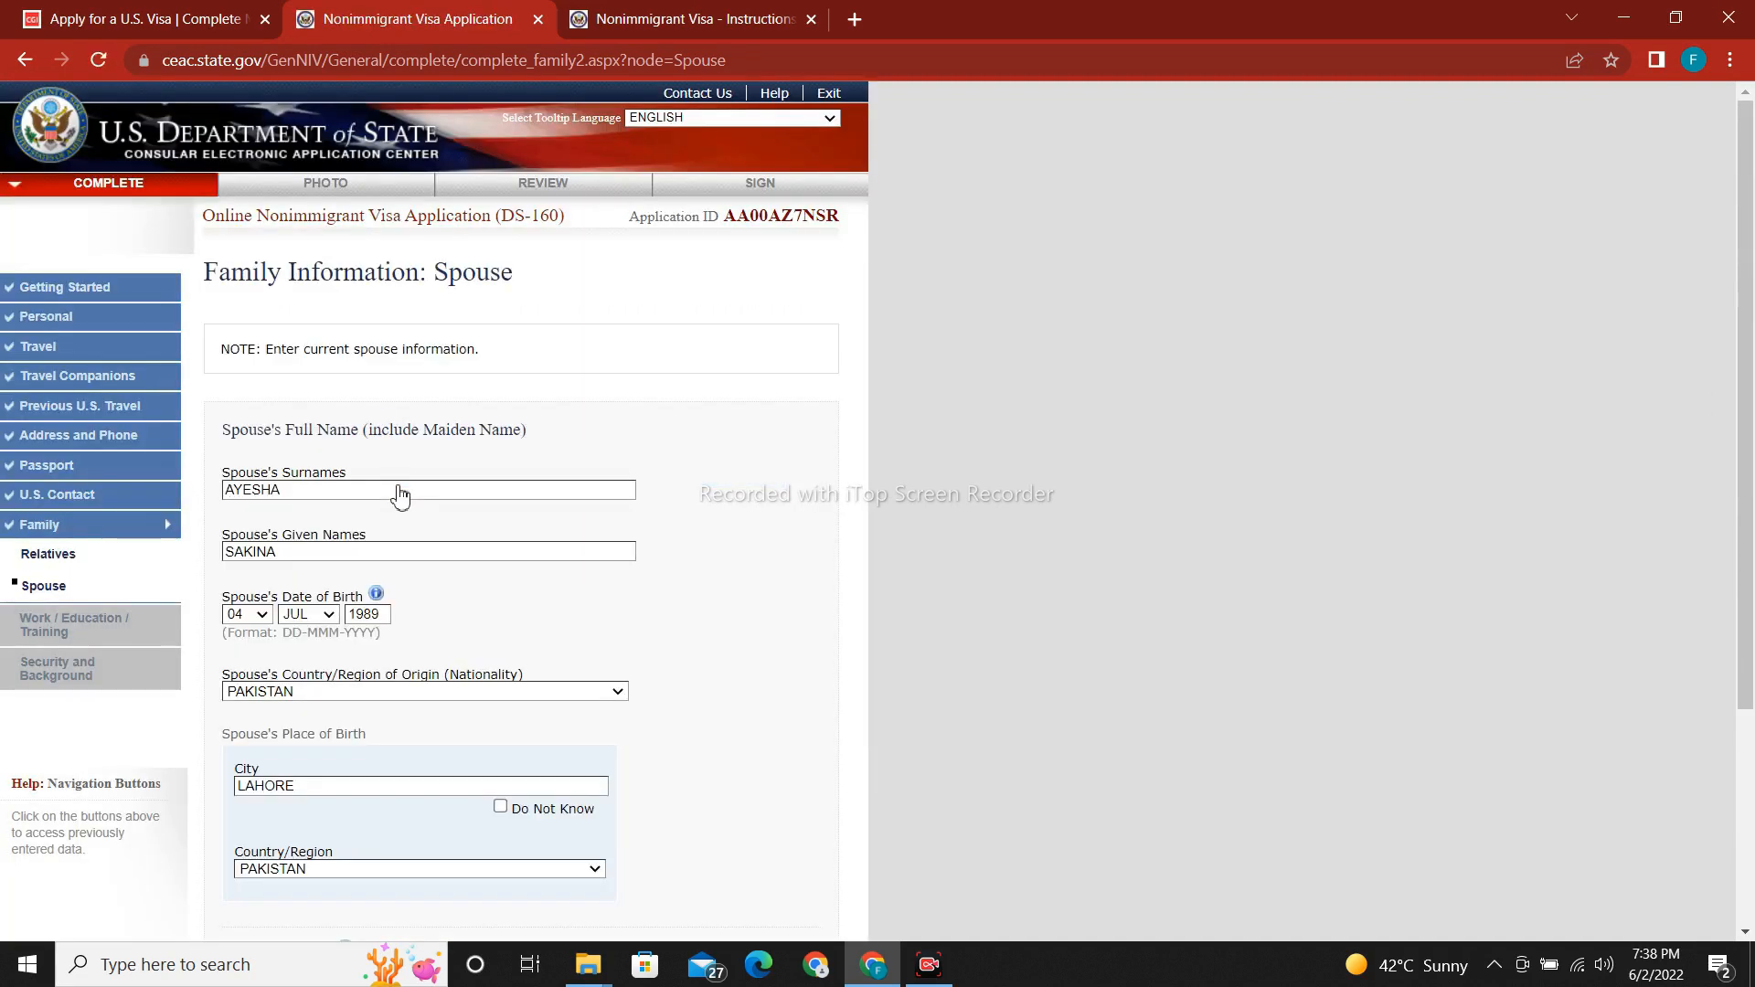
pyautogui.scroll(-2, 1753, 585)
pyautogui.scroll(-2, 1752, 585)
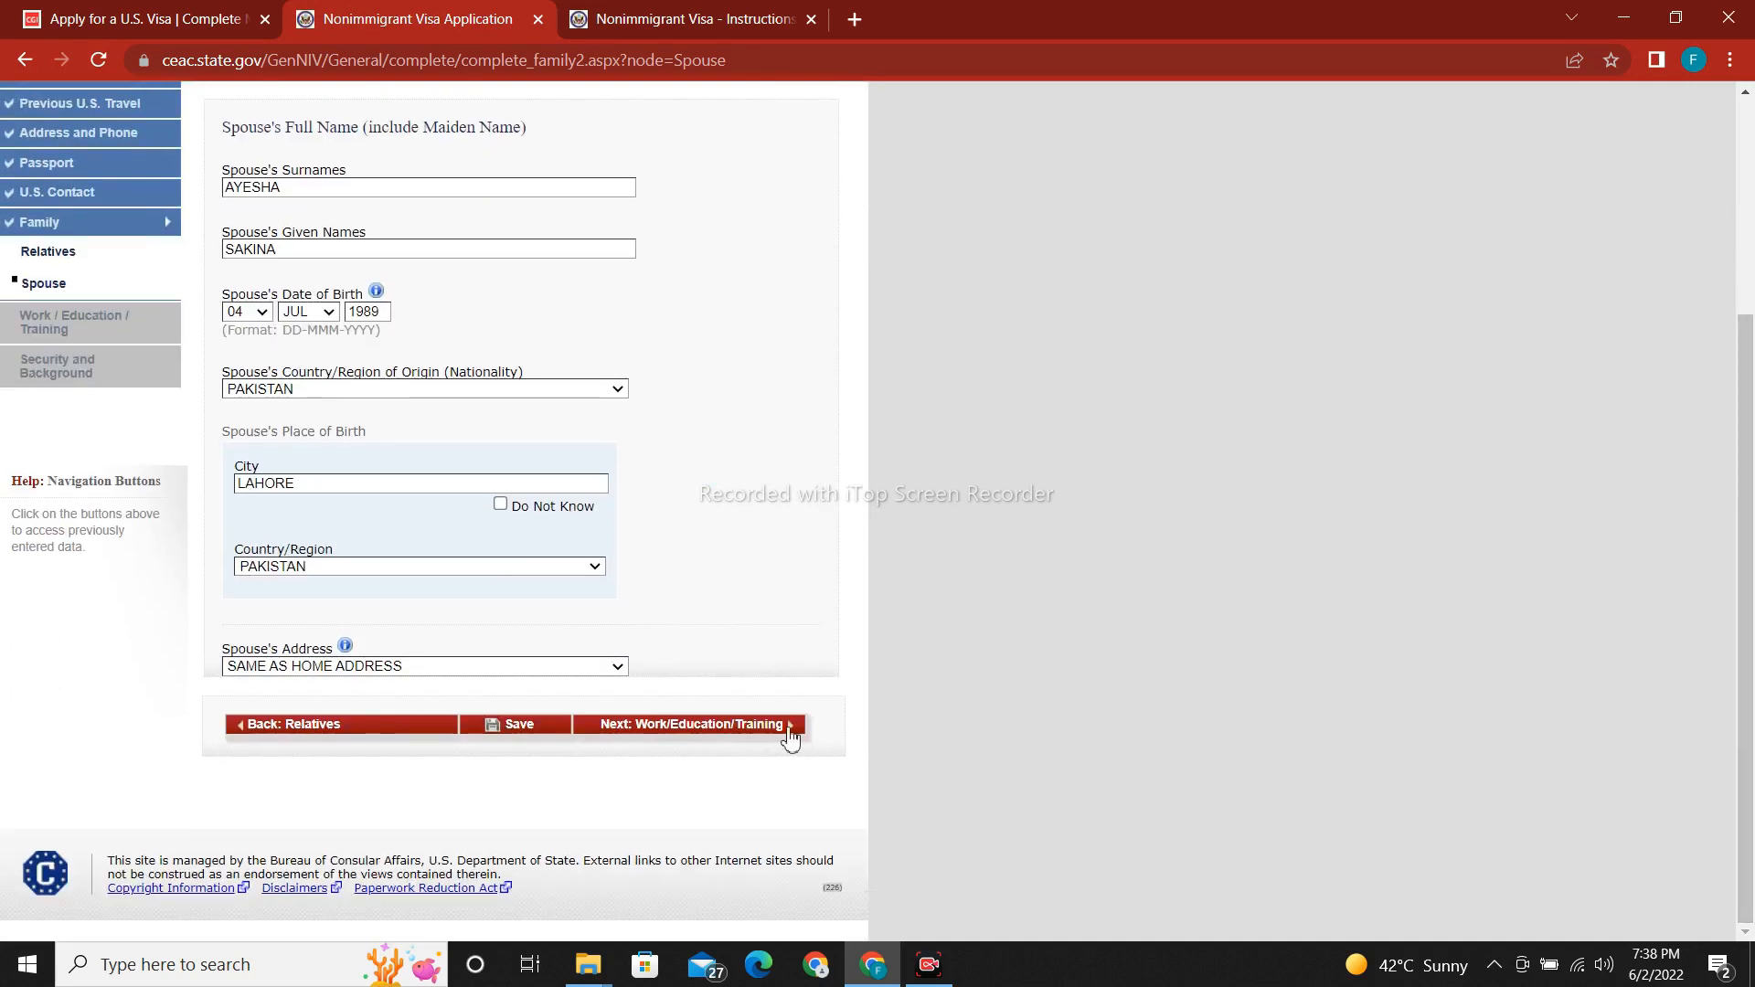
pyautogui.click(705, 724)
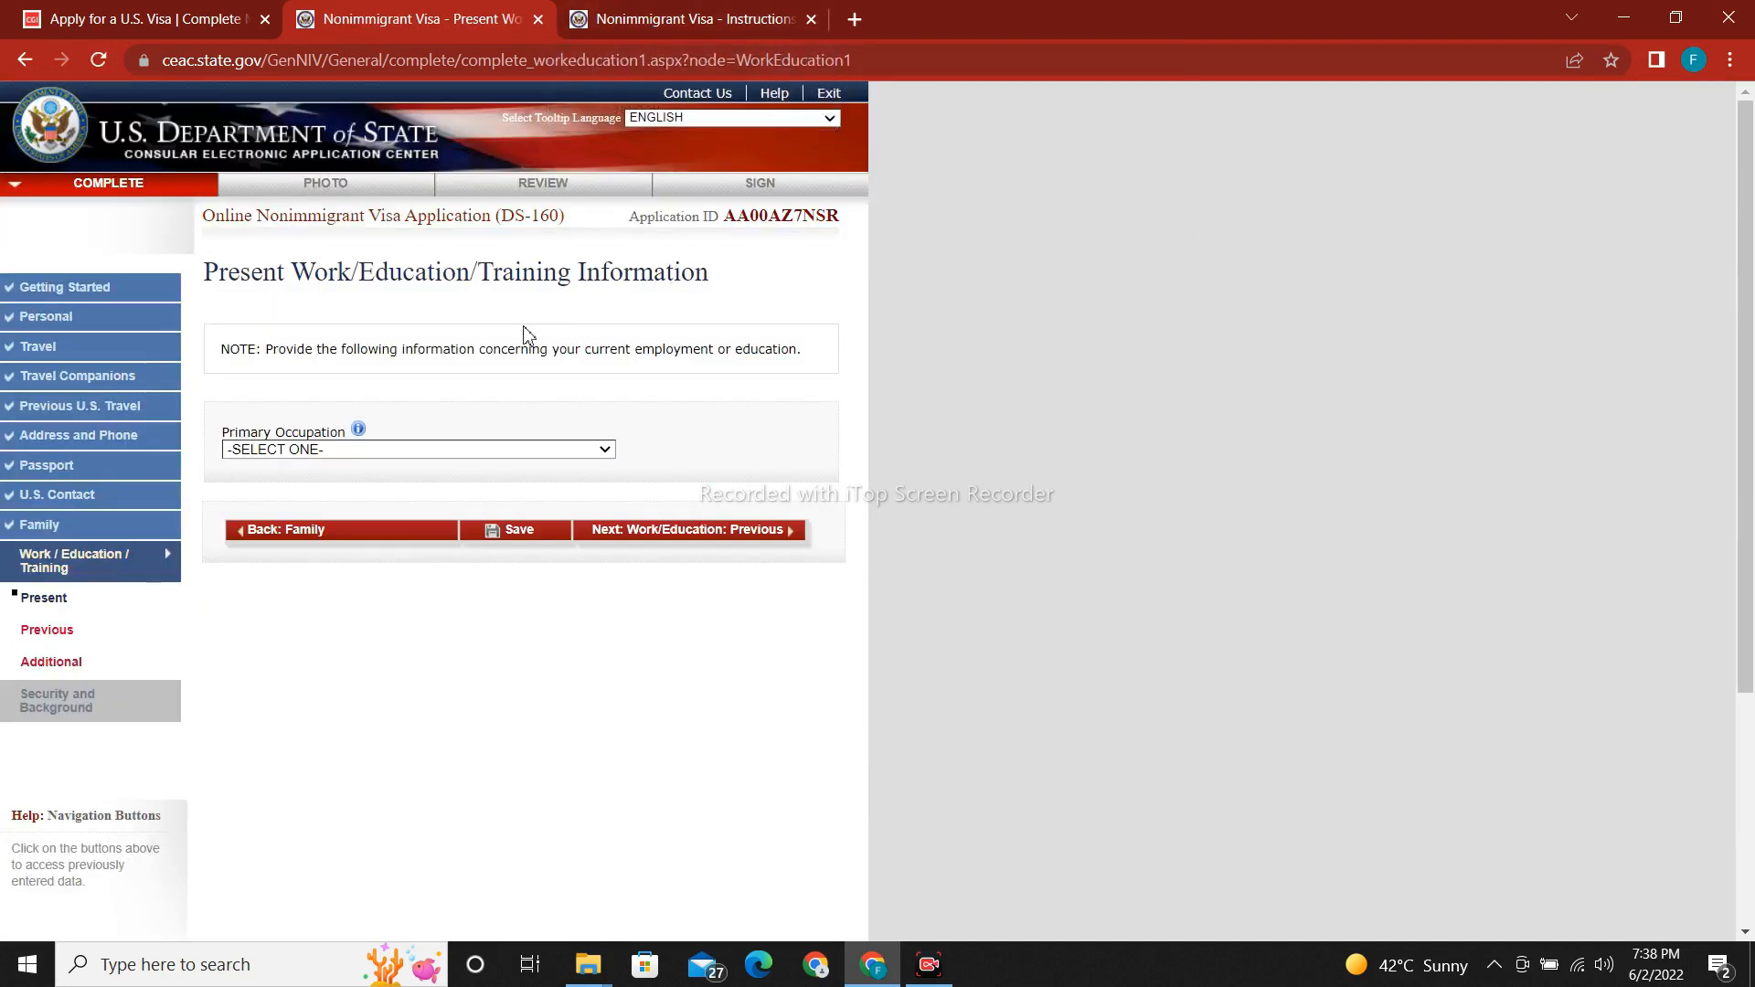
# Choose BUSINESS as the primary occupation, then go to the Present Employer or School Name field.
pyautogui.click(358, 452)
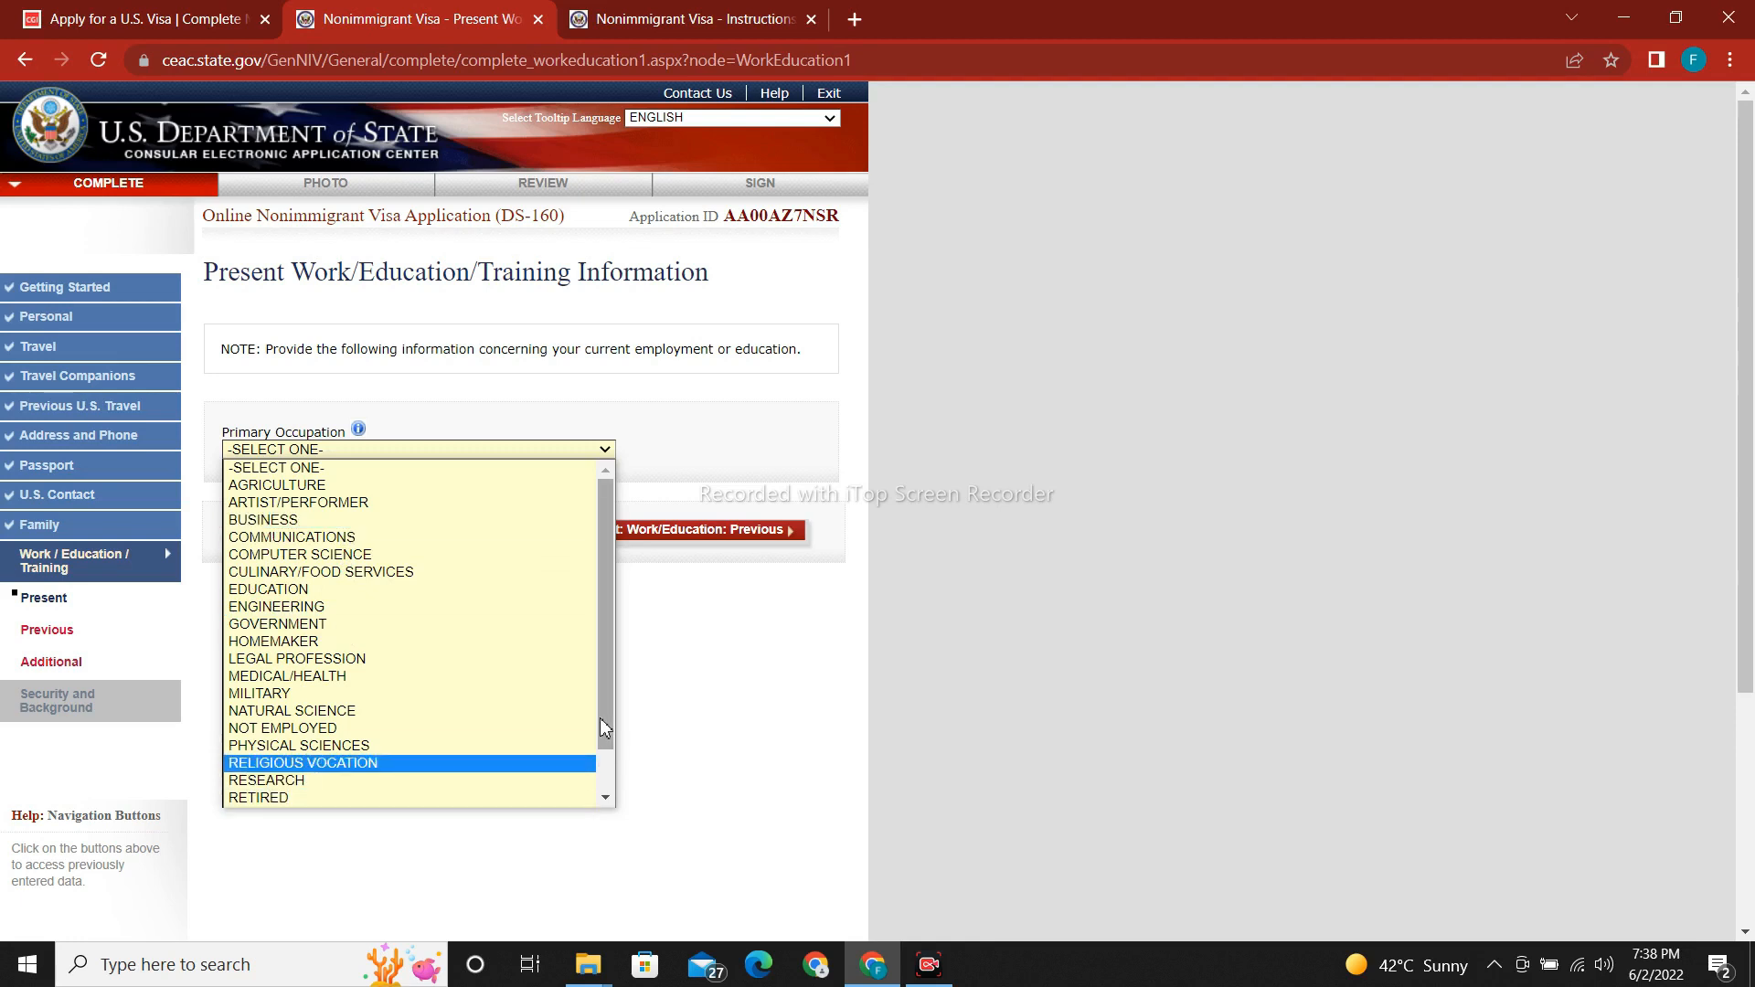
pyautogui.scroll(-1, 603, 727)
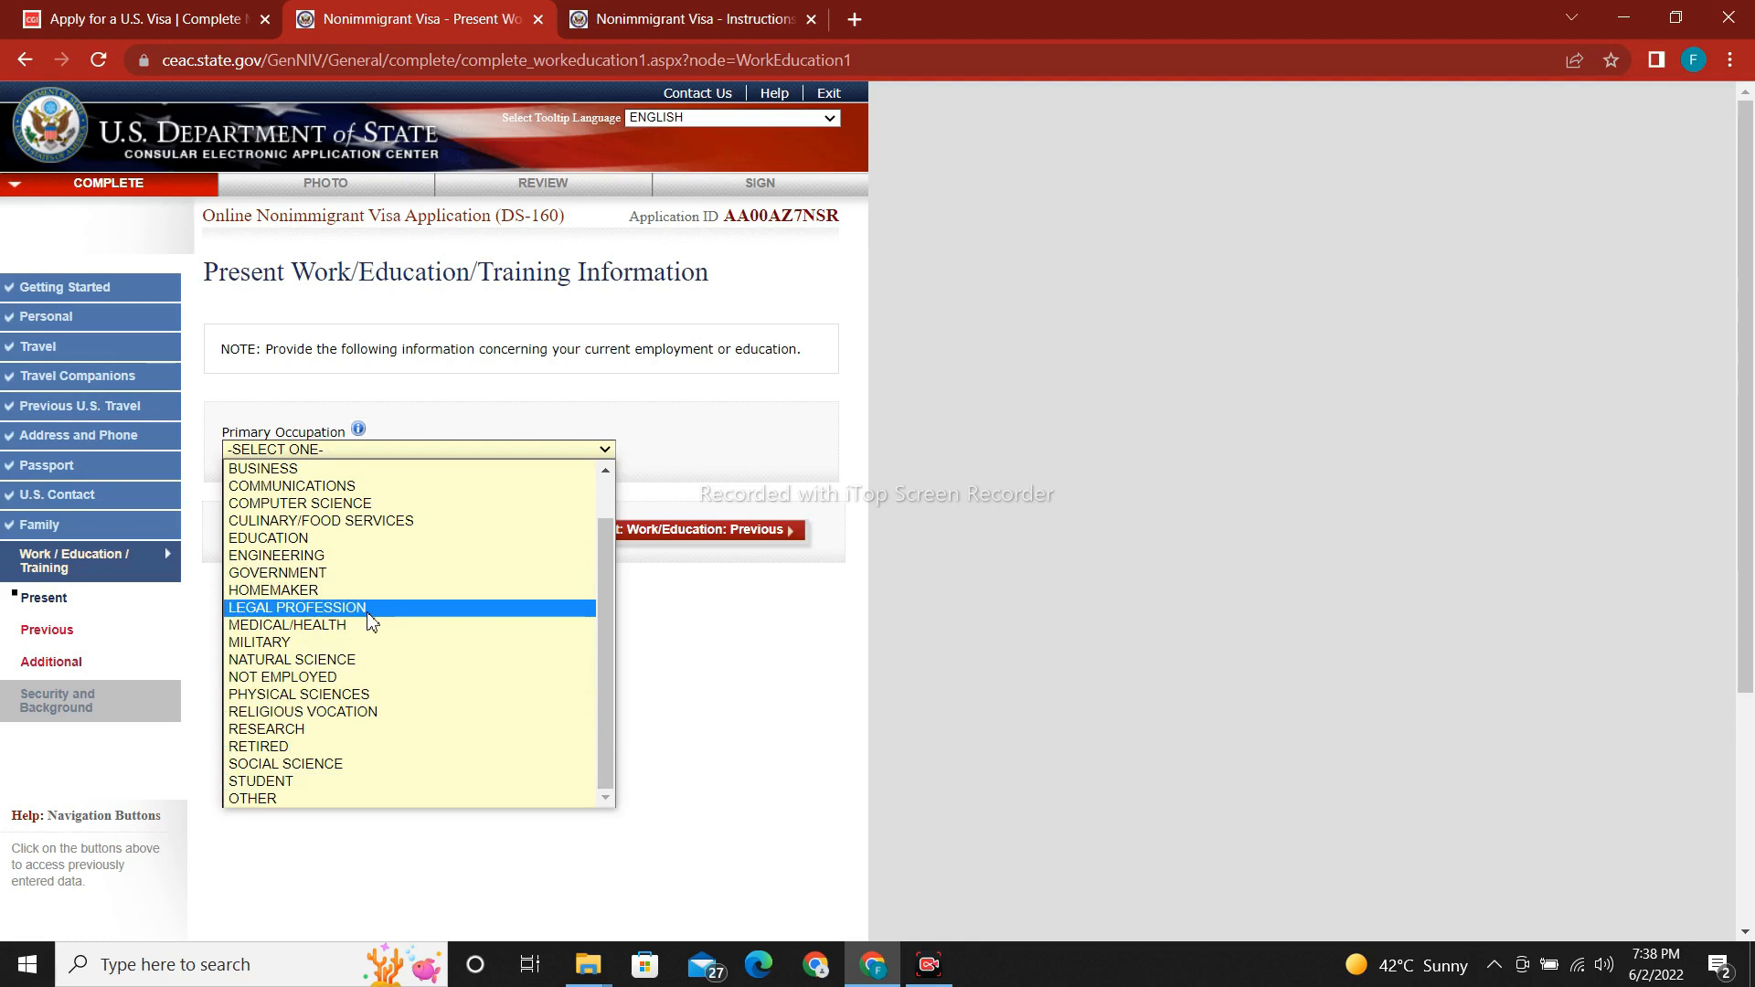
pyautogui.scroll(1, 590, 618)
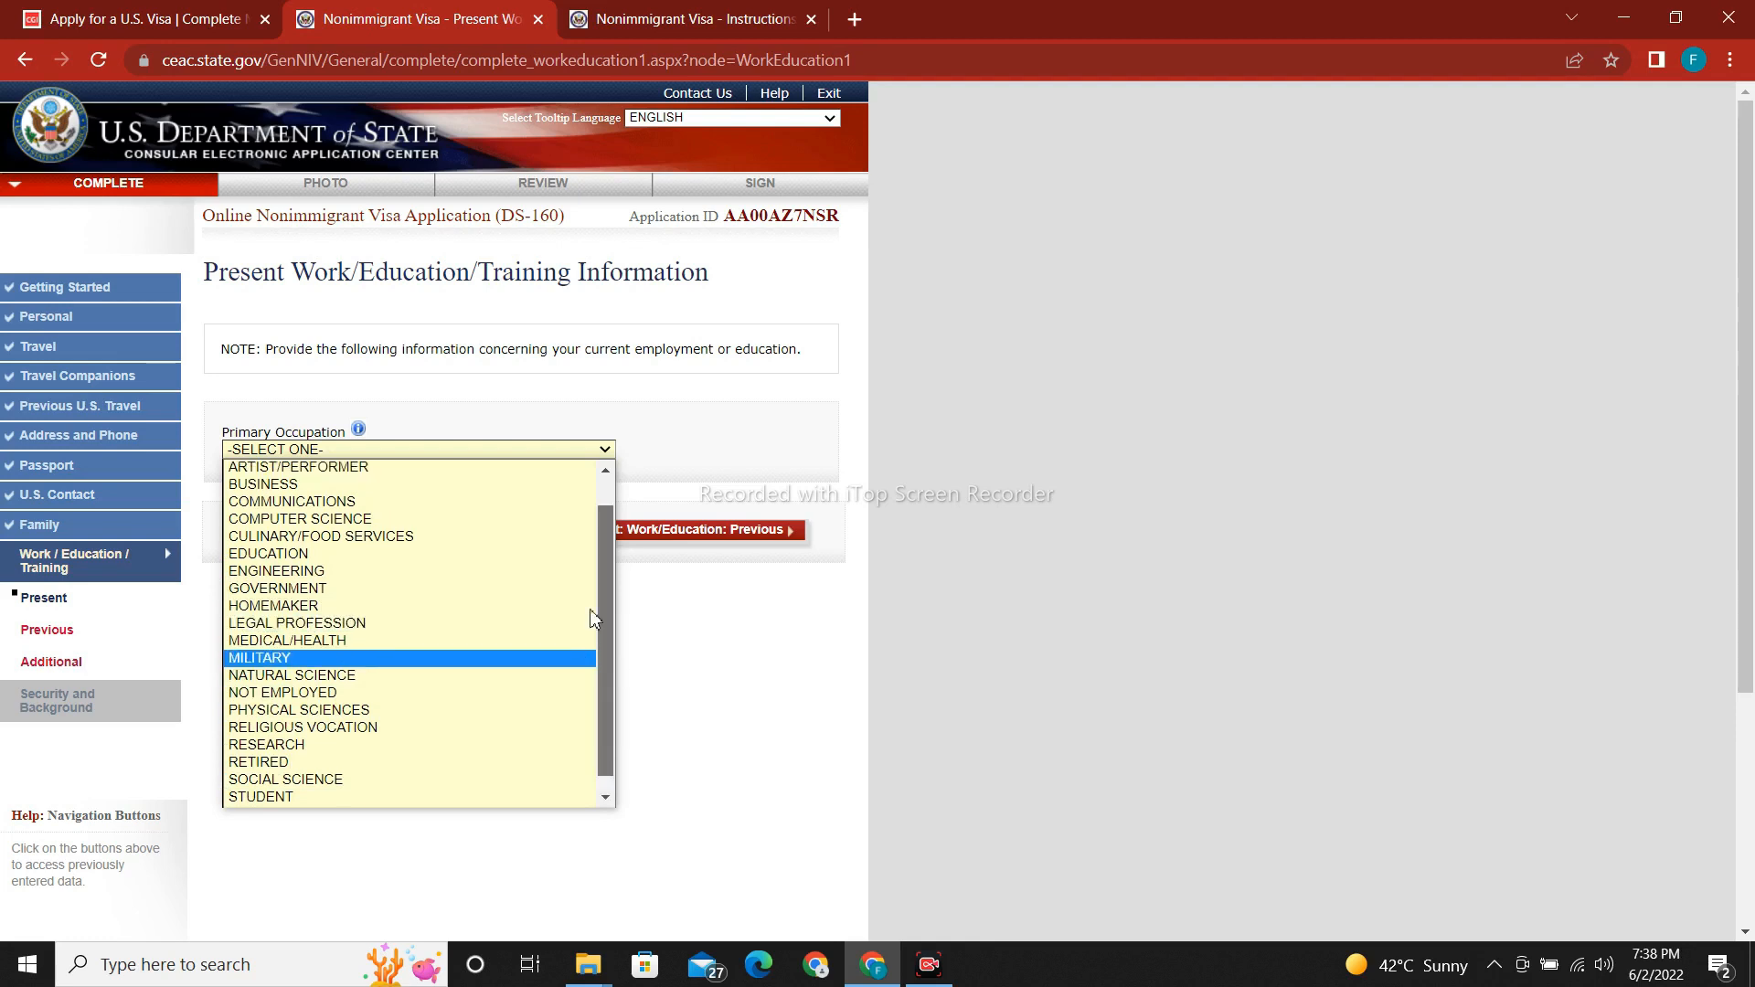
pyautogui.scroll(1, 590, 617)
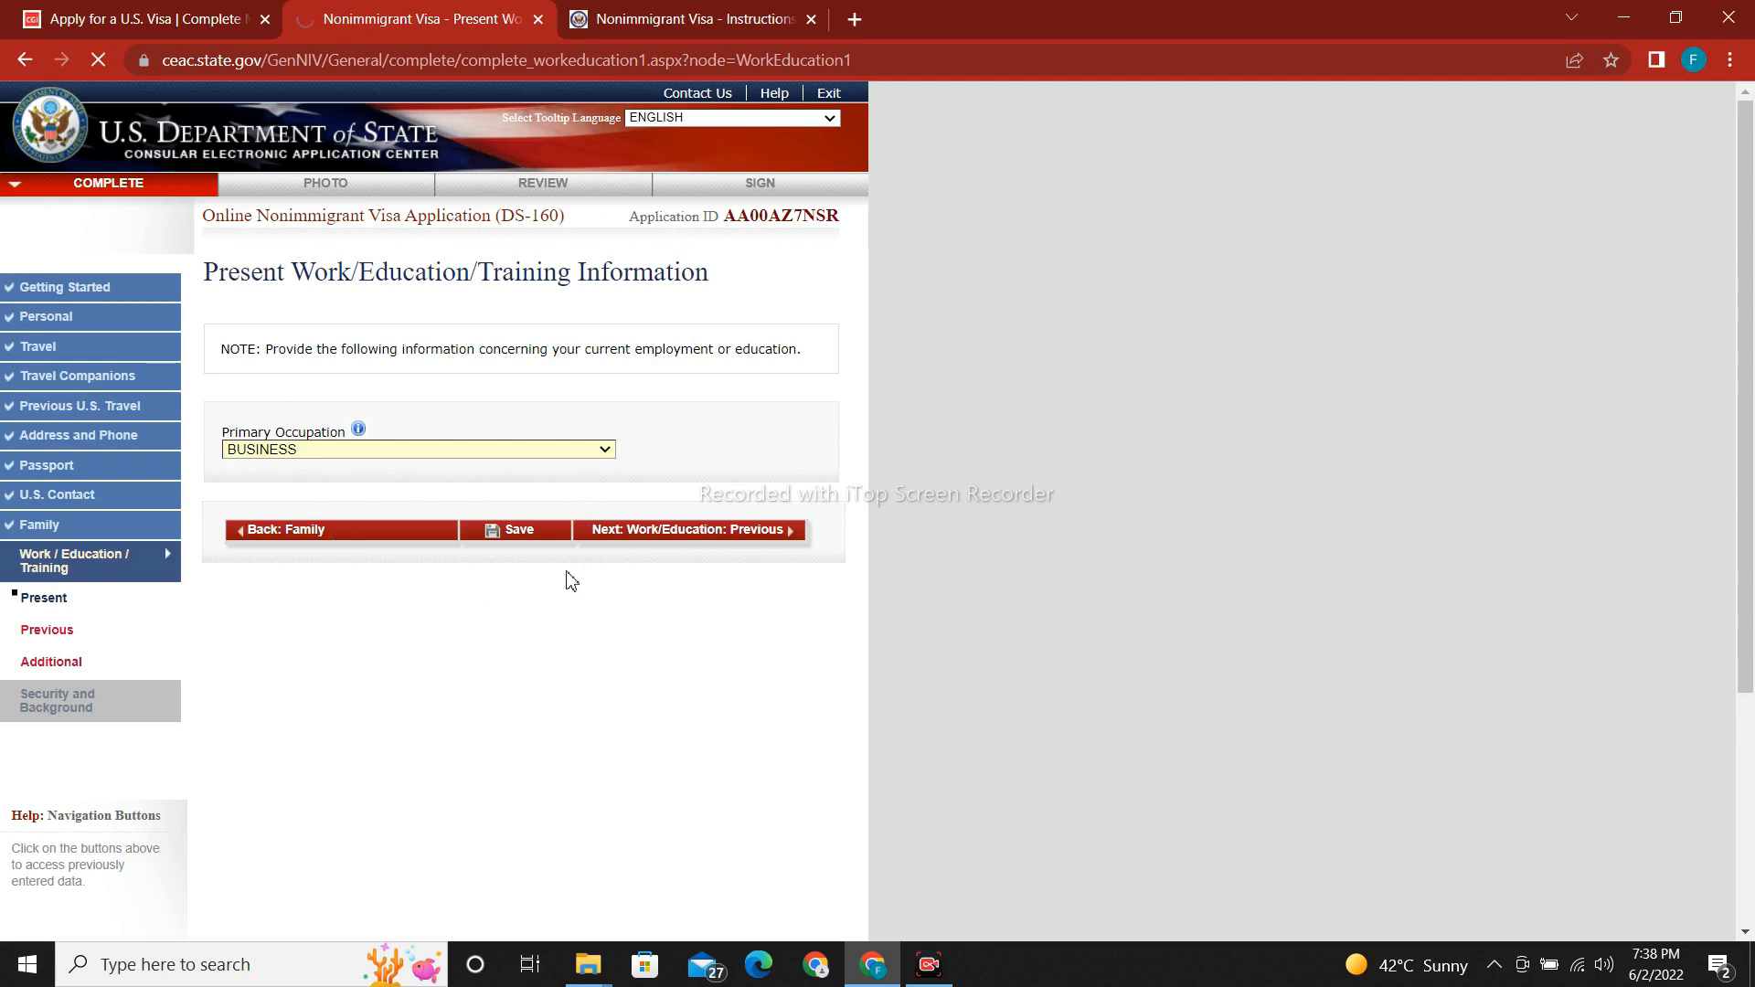
pyautogui.click(371, 524)
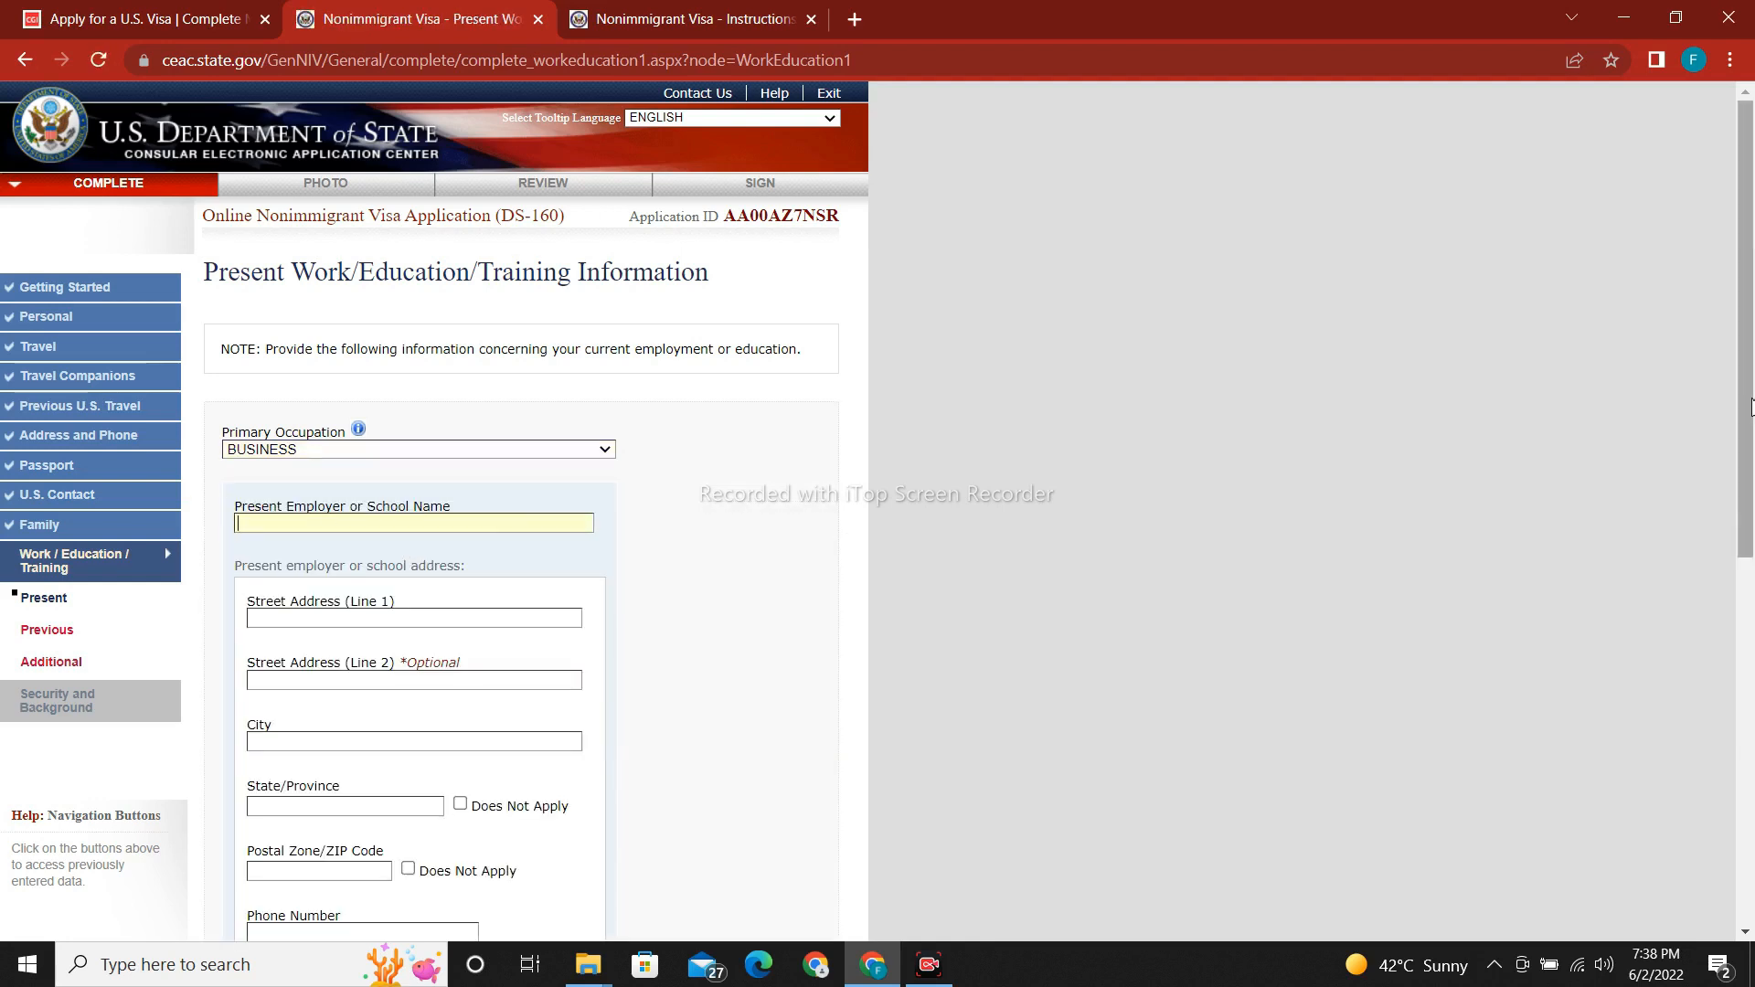
# Enter employer name MS COMAPNY and street address OFFICE NO.
pyautogui.moveTo(1742, 412); pyautogui.dragTo(1742, 521)
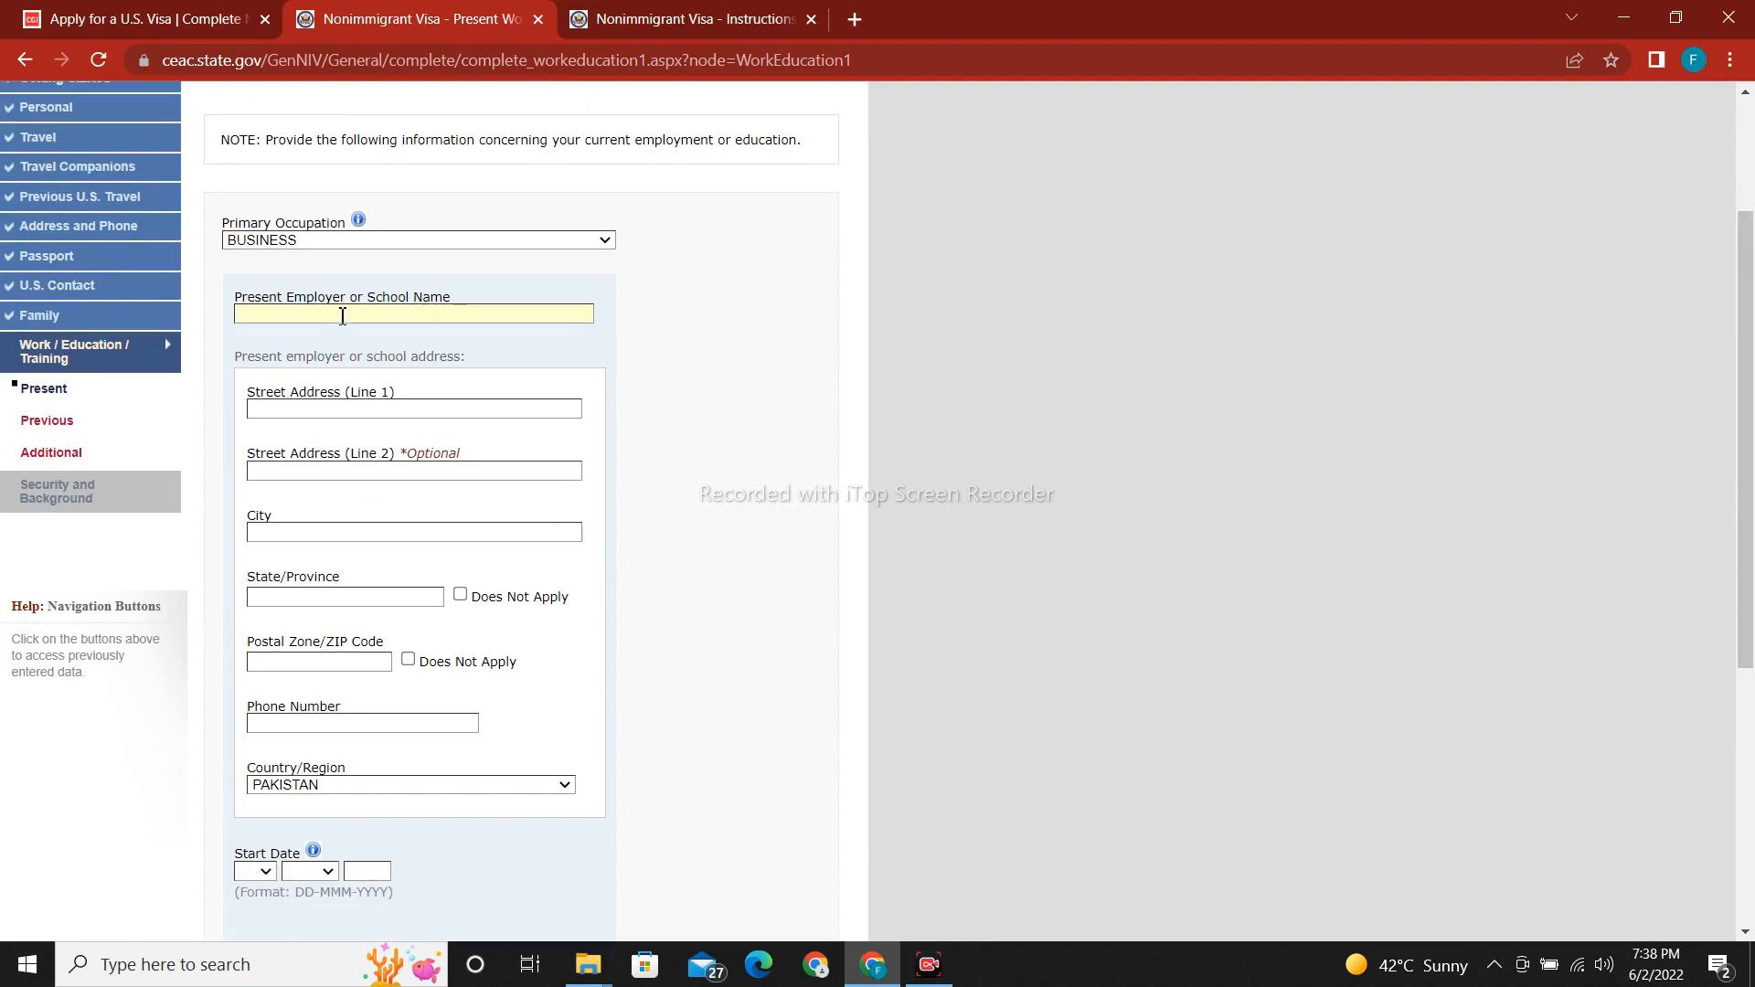
pyautogui.write('A')
pyautogui.write('MS')
pyautogui.write(' COMAPNY')
pyautogui.click(320, 405)
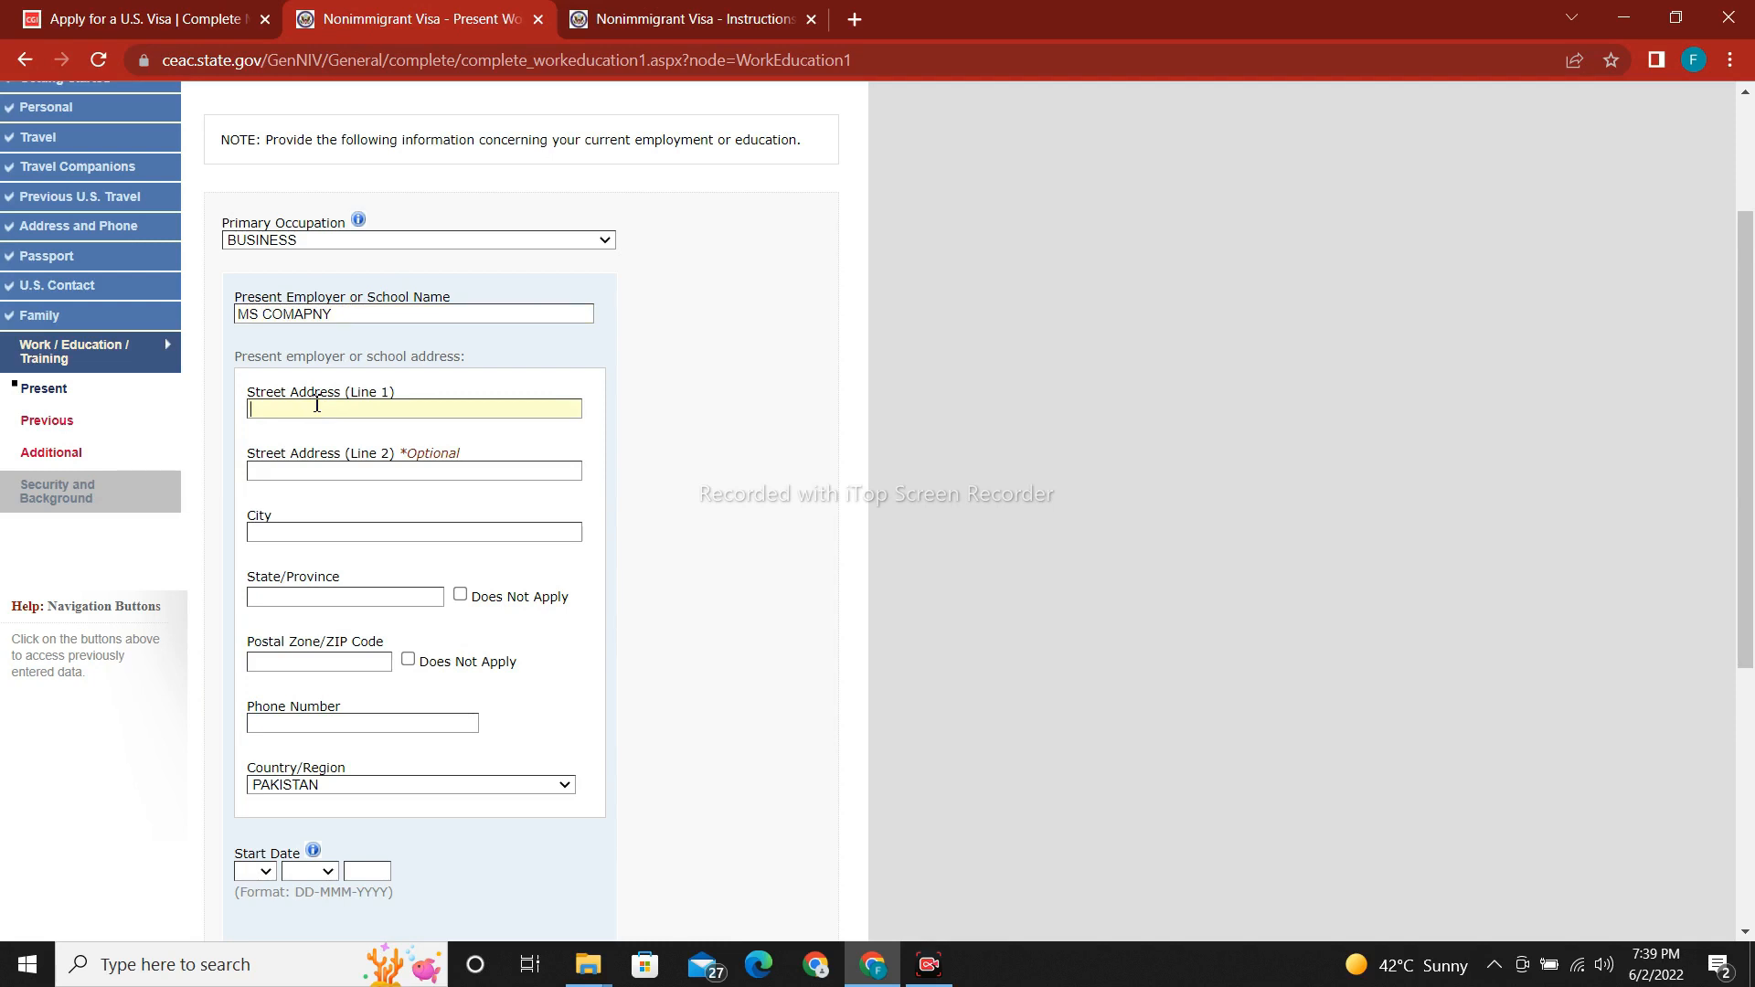
pyautogui.write('OFFICE NO 520')
# Enter employer city LAHORE, province PUNJAB and the employer's phone number.
pyautogui.click(336, 537)
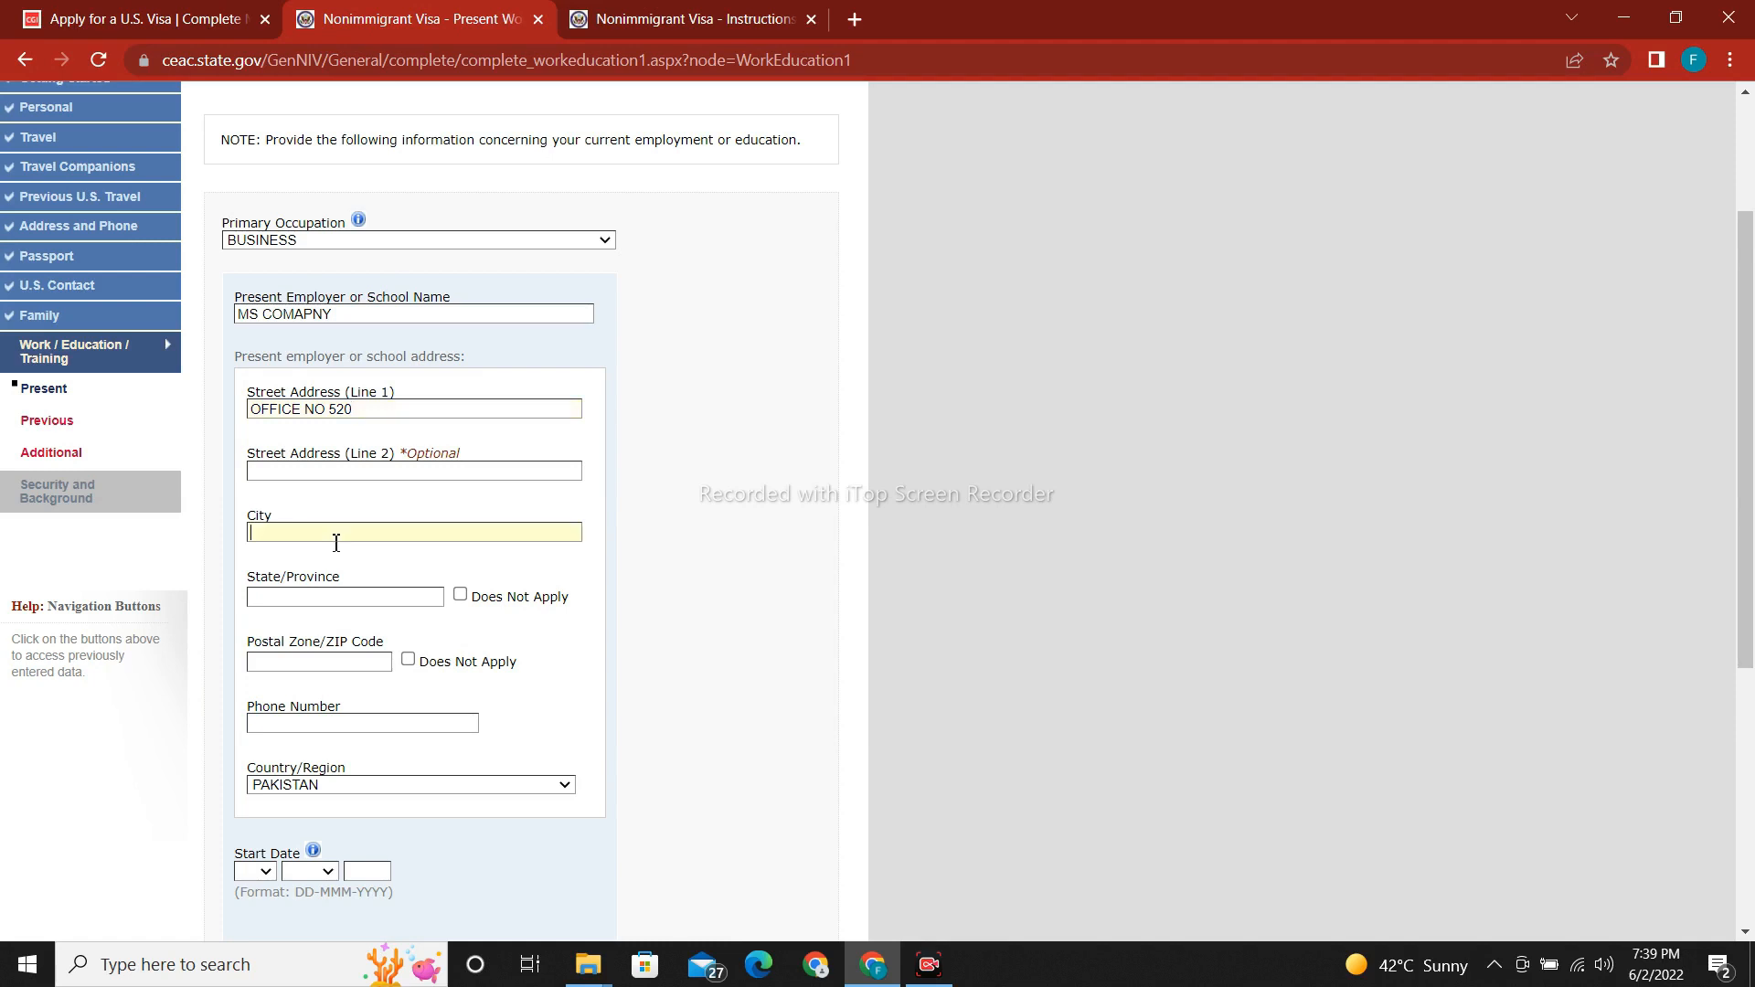
pyautogui.write('LAHORE')
pyautogui.click(319, 598)
pyautogui.write('PUNJAB')
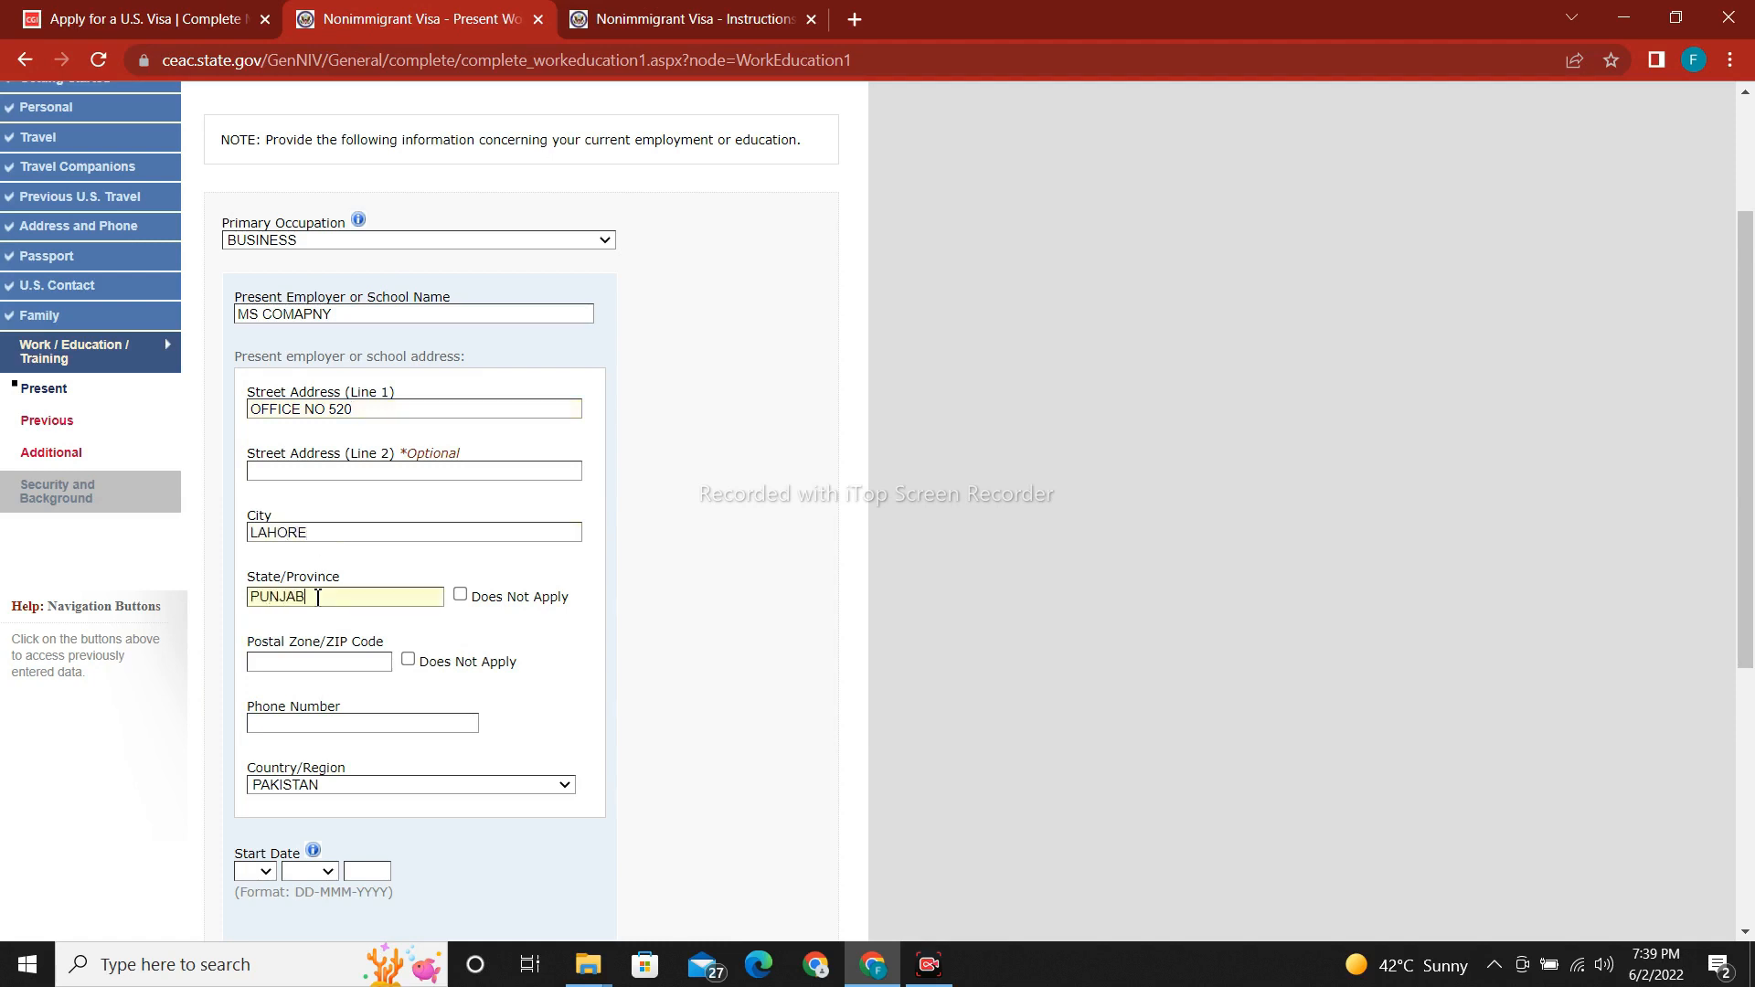
pyautogui.click(293, 728)
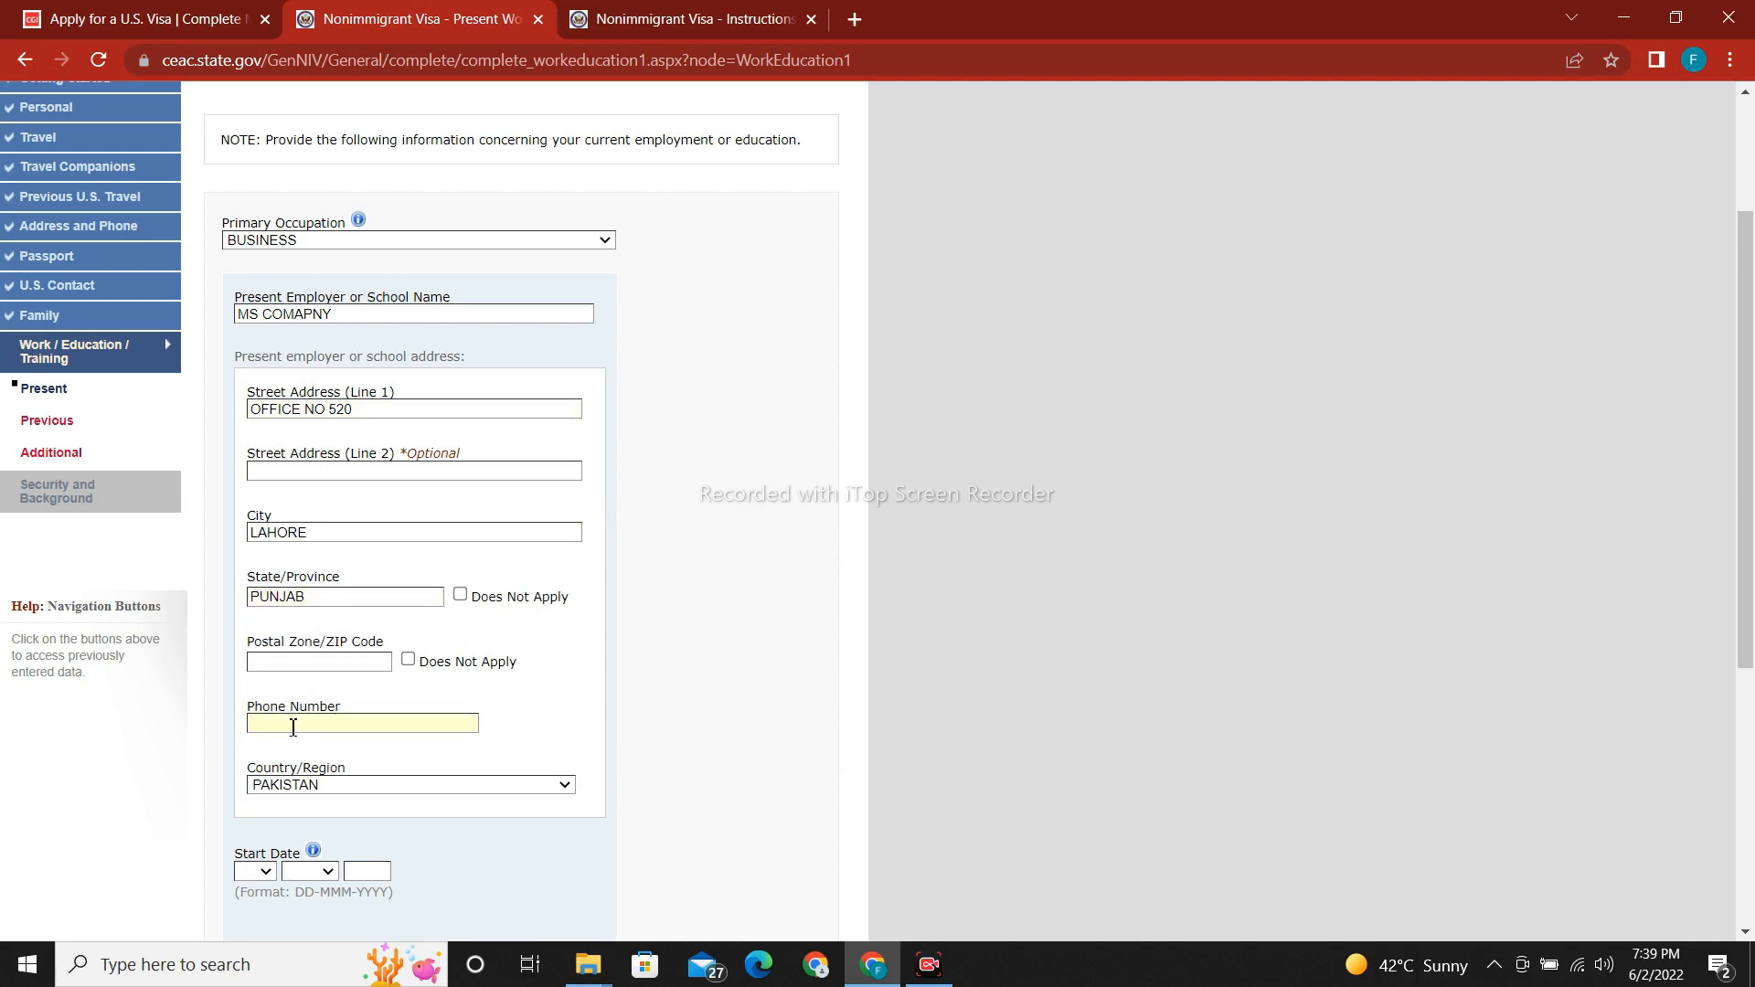
pyautogui.scroll(-1, 1751, 607)
pyautogui.scroll(-4, 1751, 607)
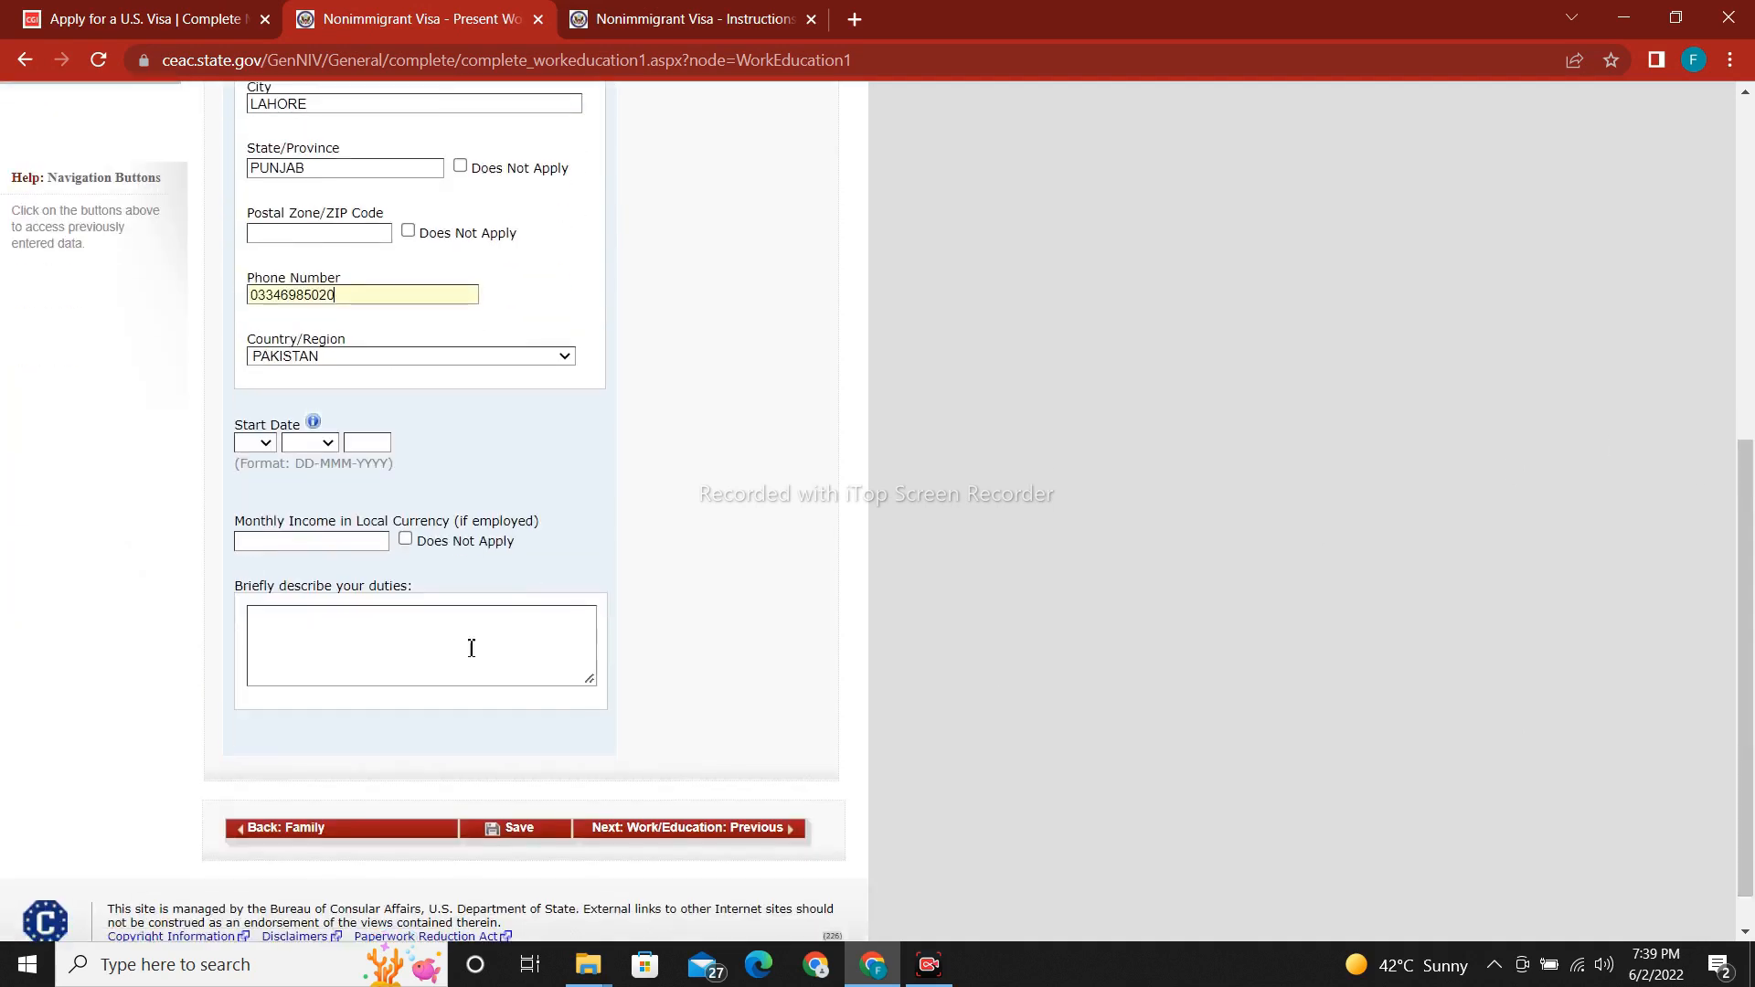
# Set the employment start date to 04 JUN 1989.
pyautogui.click(261, 443)
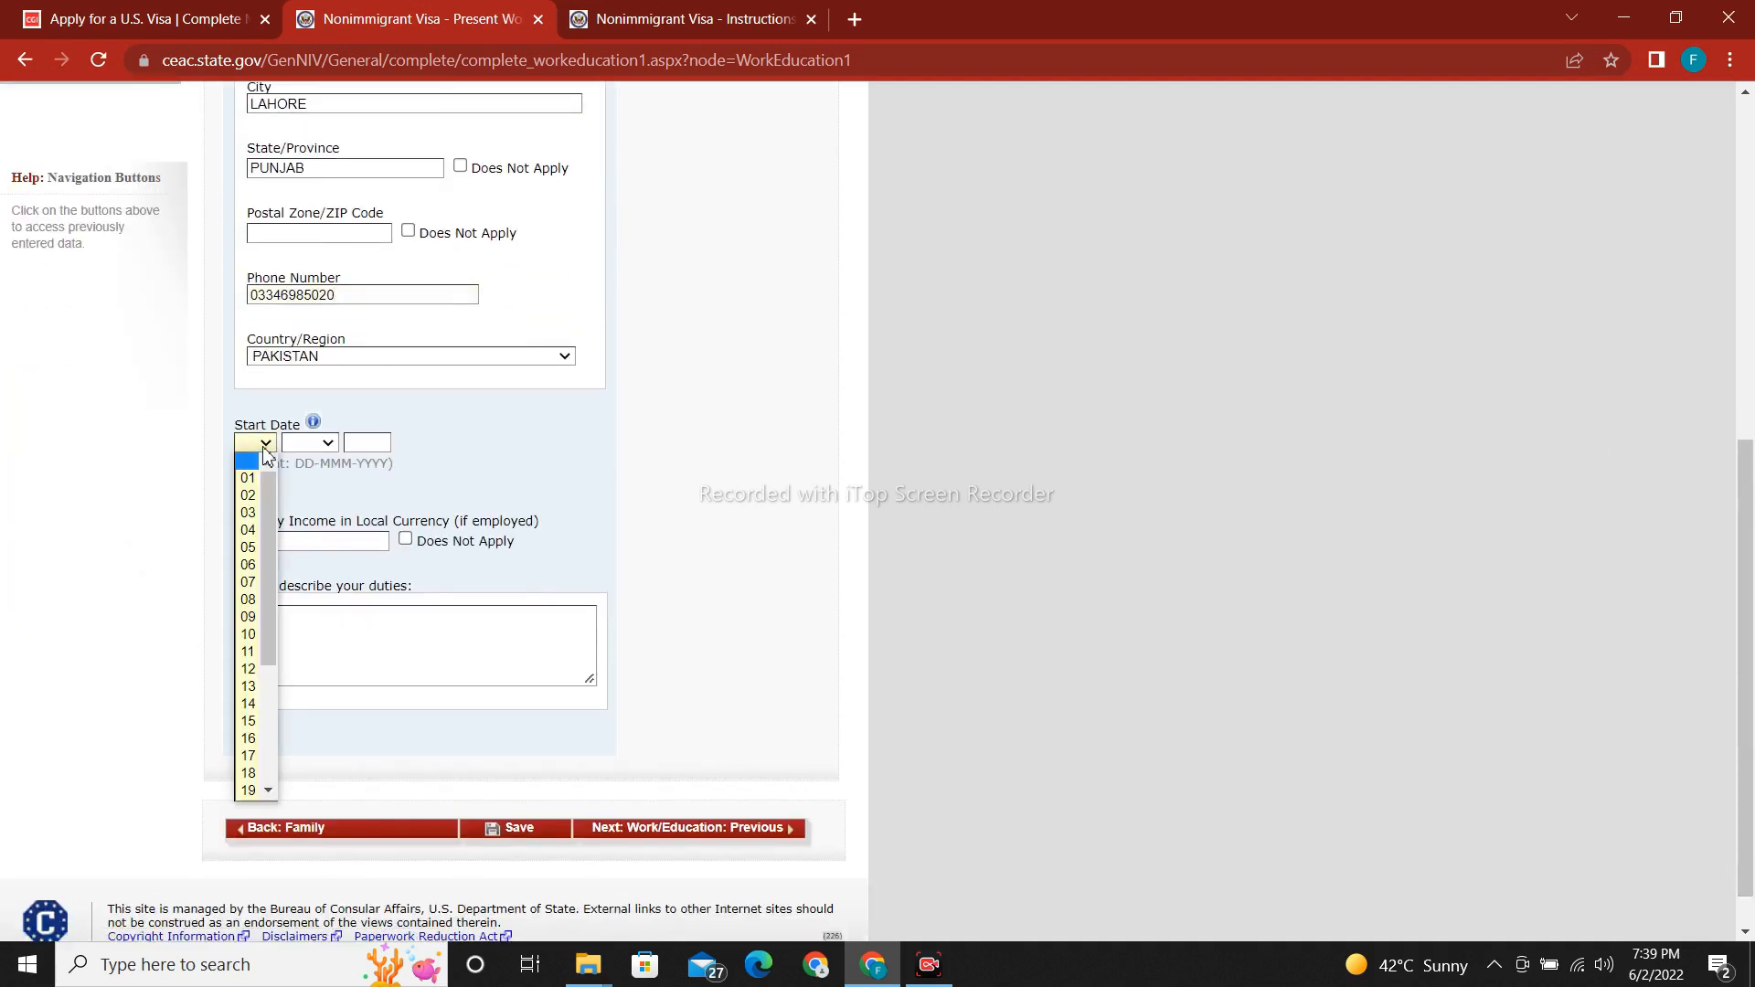
pyautogui.click(247, 531)
pyautogui.click(325, 445)
pyautogui.click(315, 557)
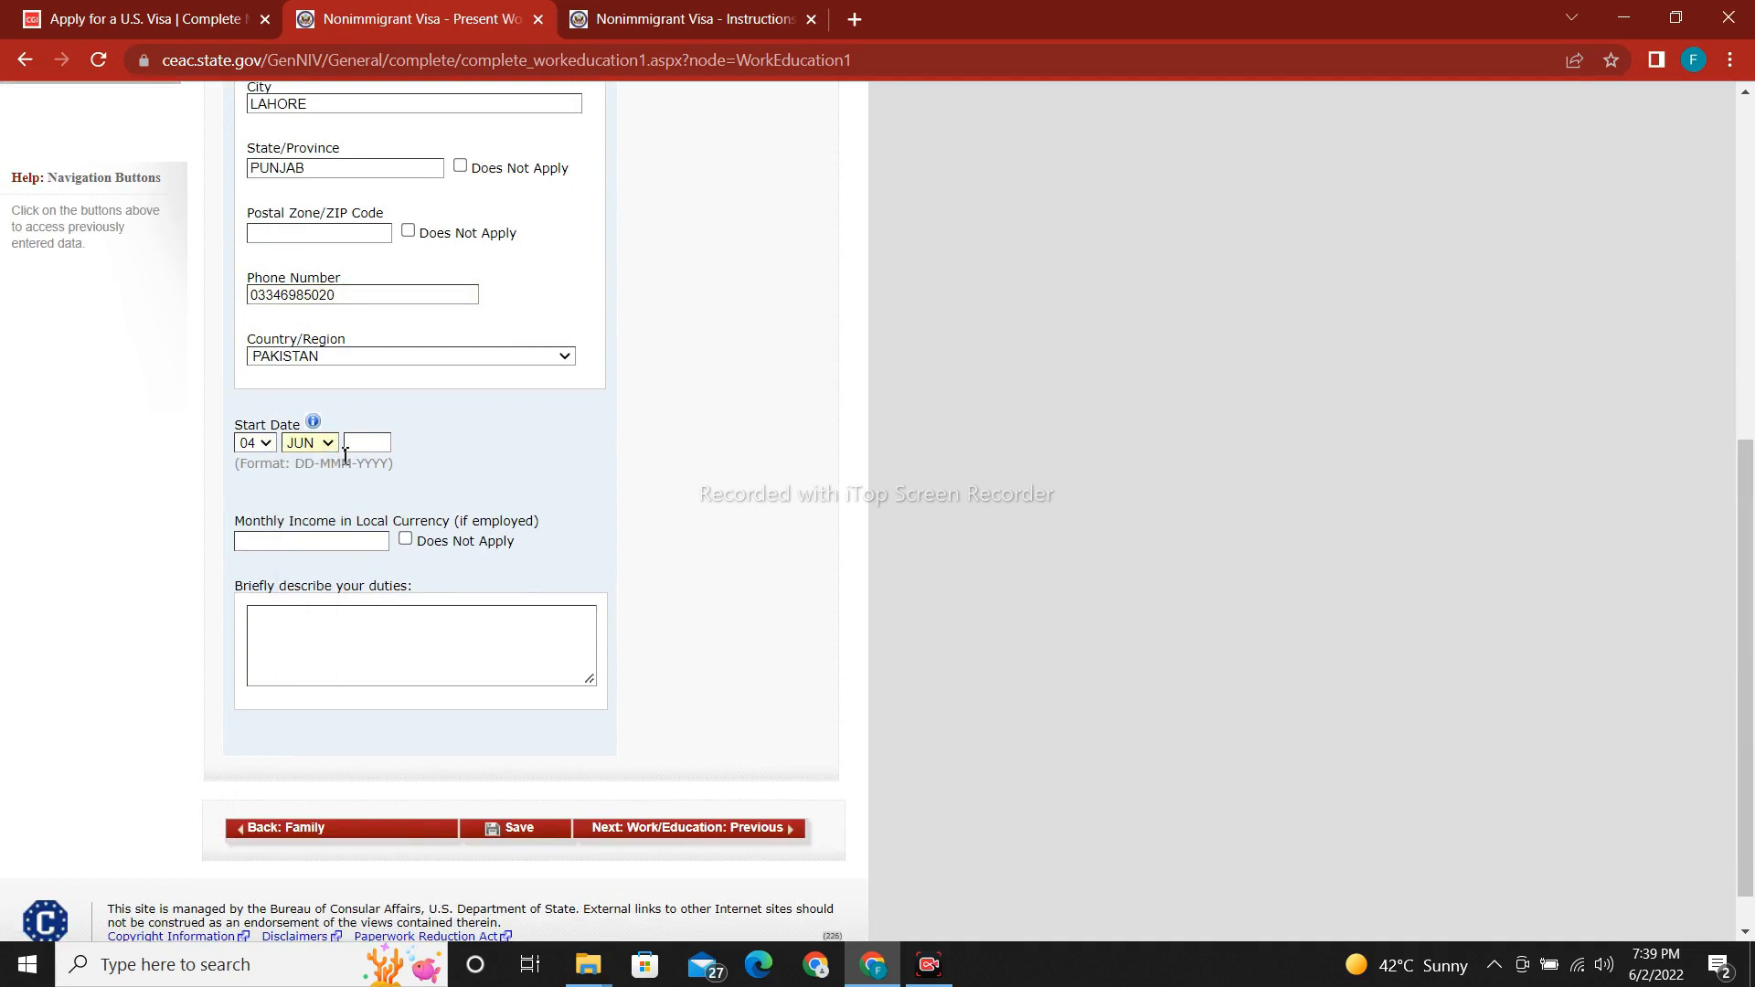
pyautogui.click(375, 445)
pyautogui.write('1989')
# Enter monthly income 150000, describe duties as running an import-export business, and save.
pyautogui.write('150000')
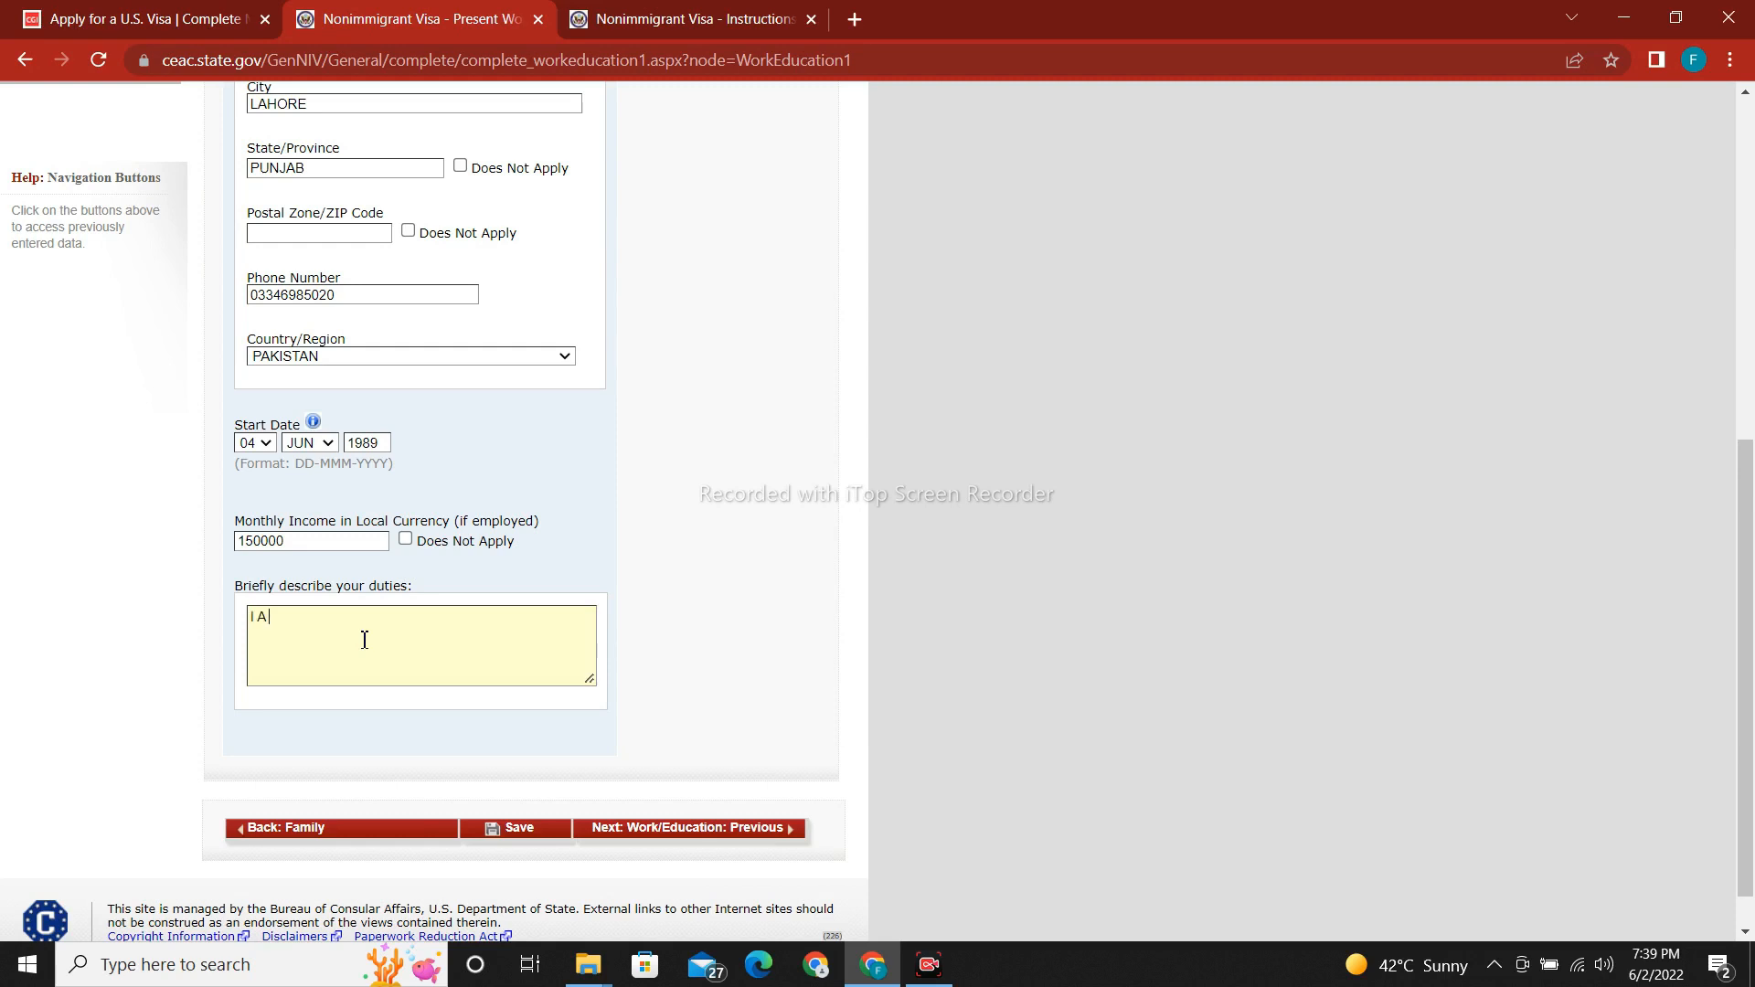
pyautogui.write('MUNNN')
pyautogui.press('BackSpace')
pyautogui.press('BackSpace')
pyautogui.press('BackSpace')
pyautogui.press('BackSpace')
pyautogui.write('NNING MY IMPORT EXPORT BUSINE')
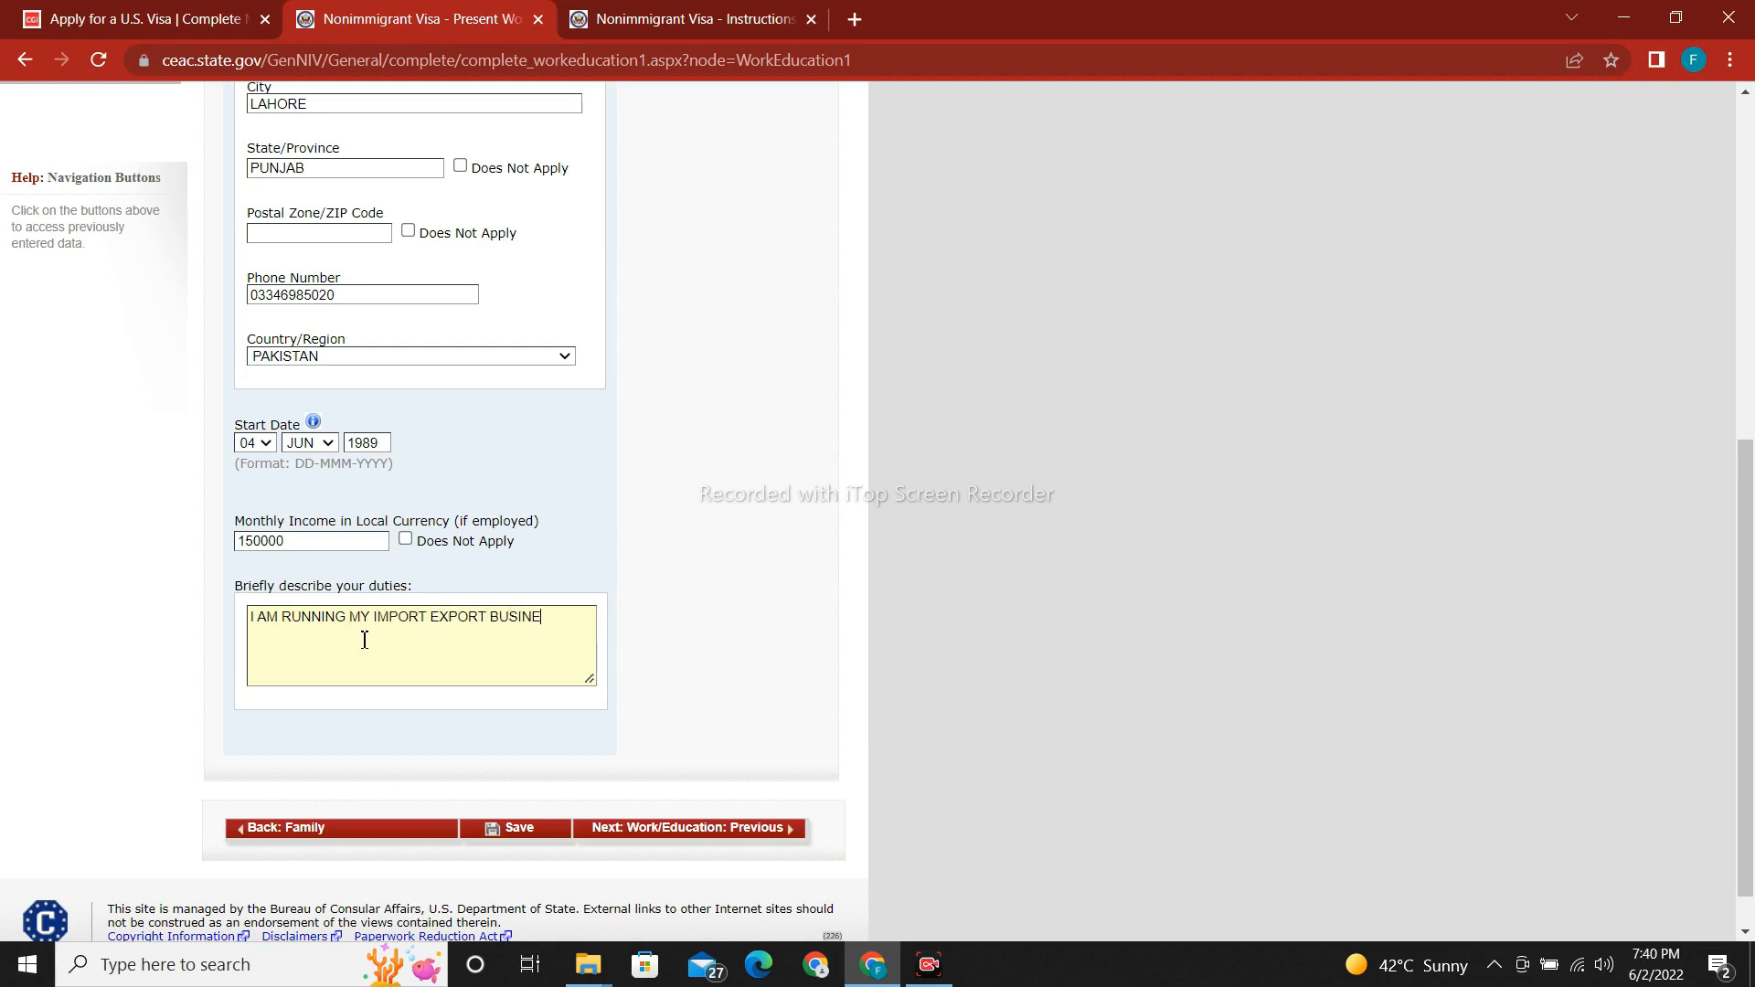
pyautogui.write('SS SINCE 20')
pyautogui.press('XF86Calculator')
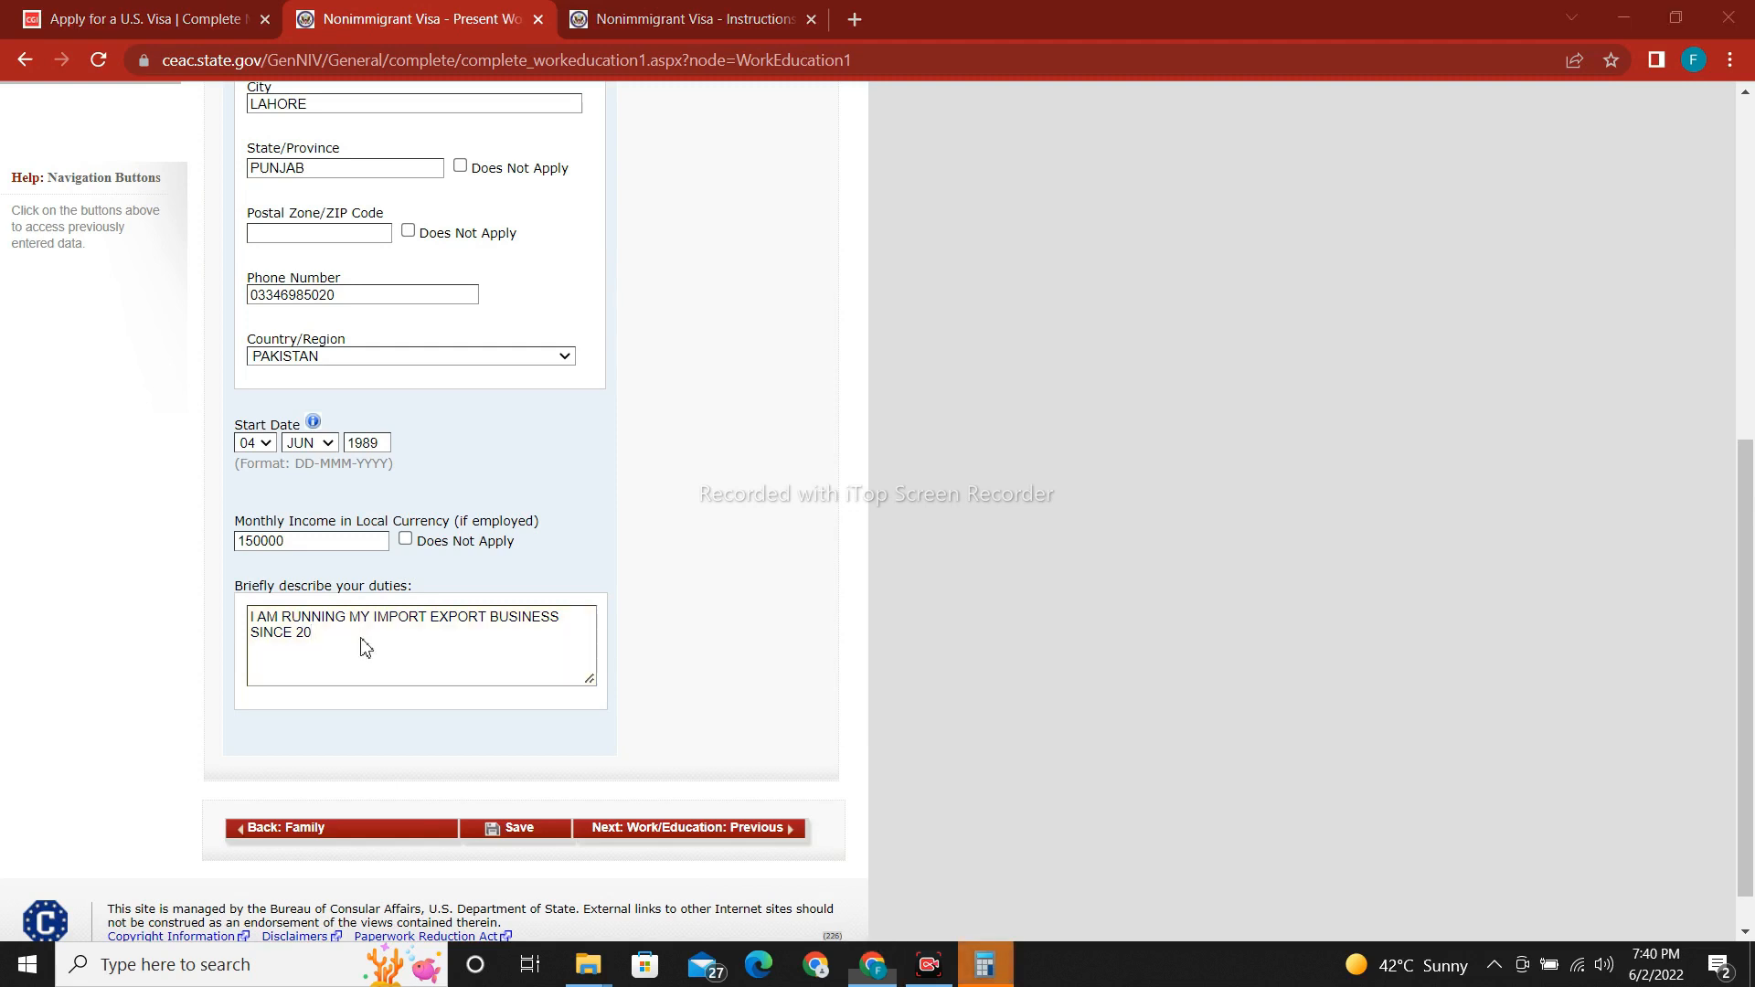
pyautogui.press('1')
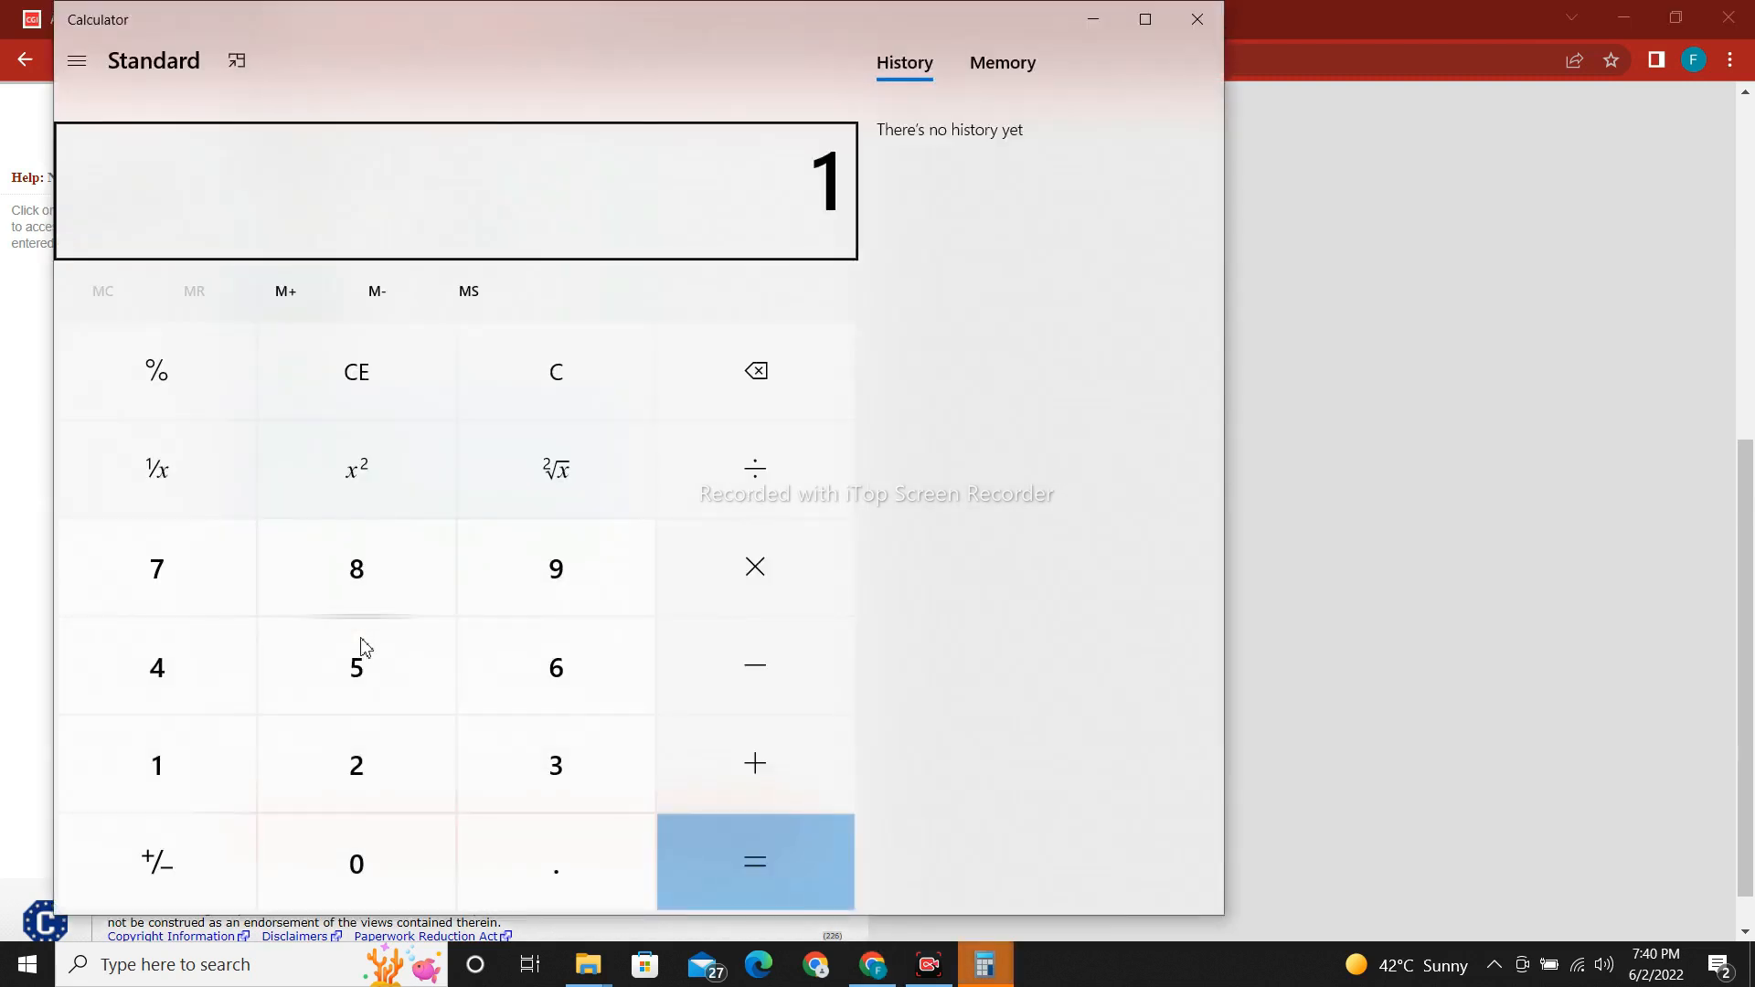
pyautogui.click(1094, 20)
pyautogui.write('12')
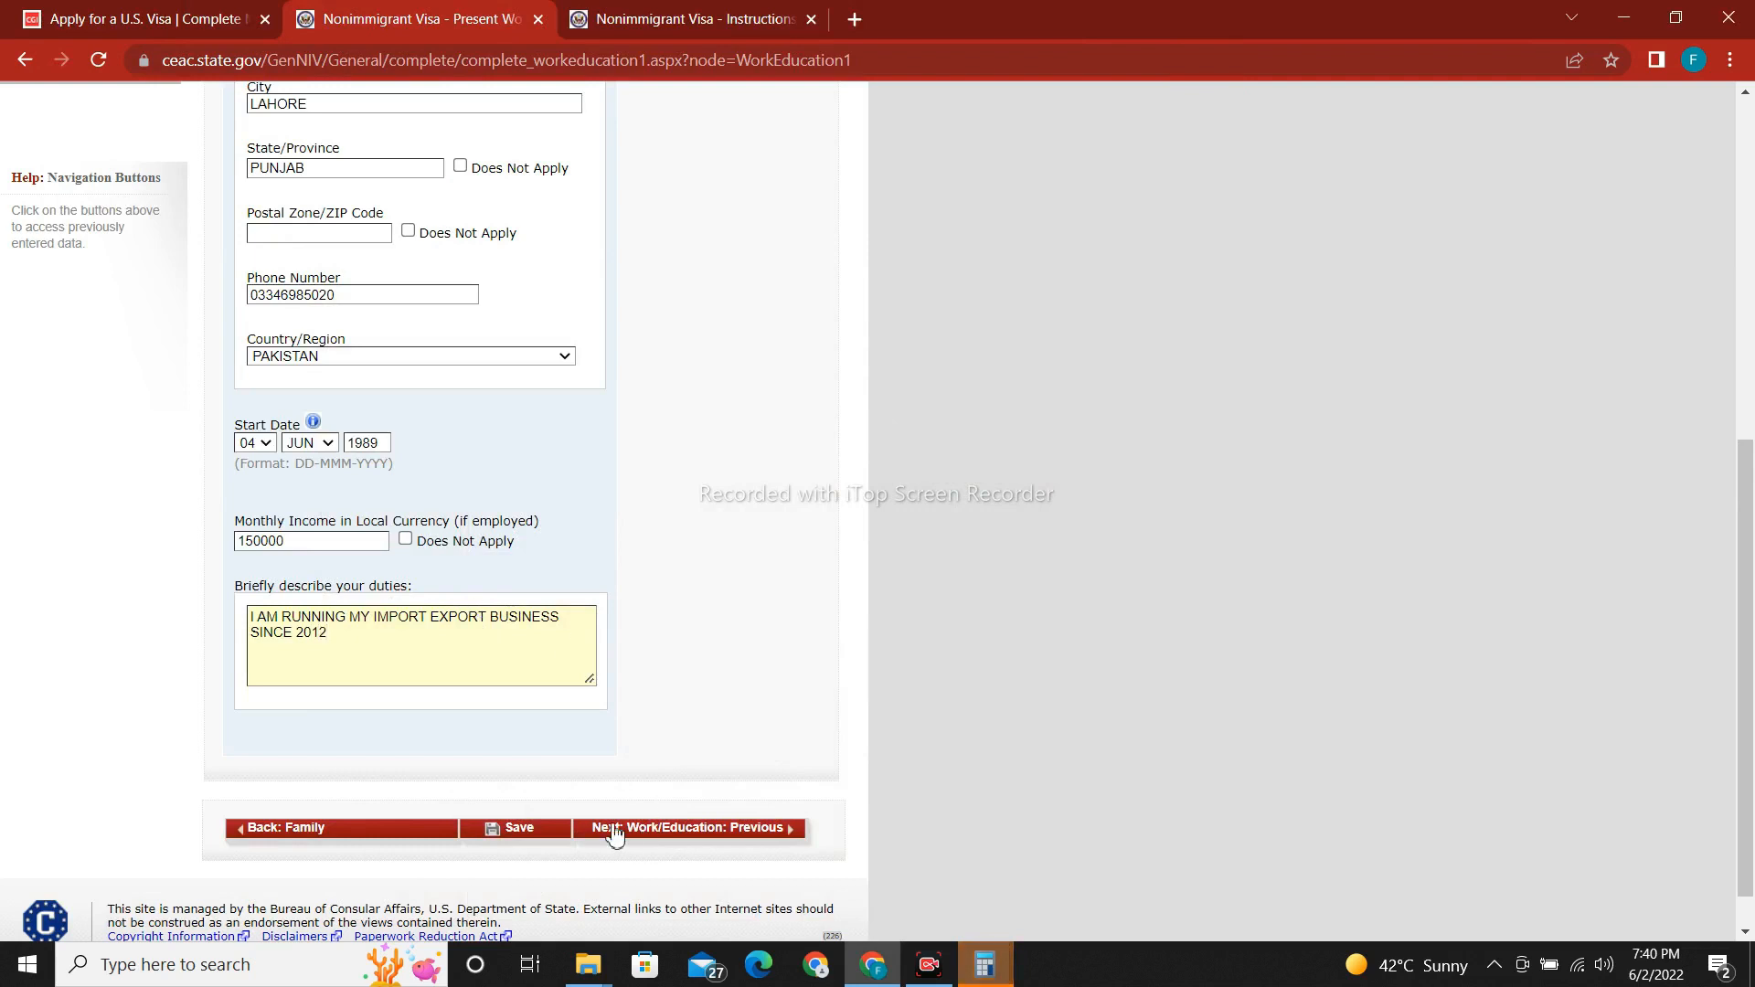
pyautogui.click(547, 833)
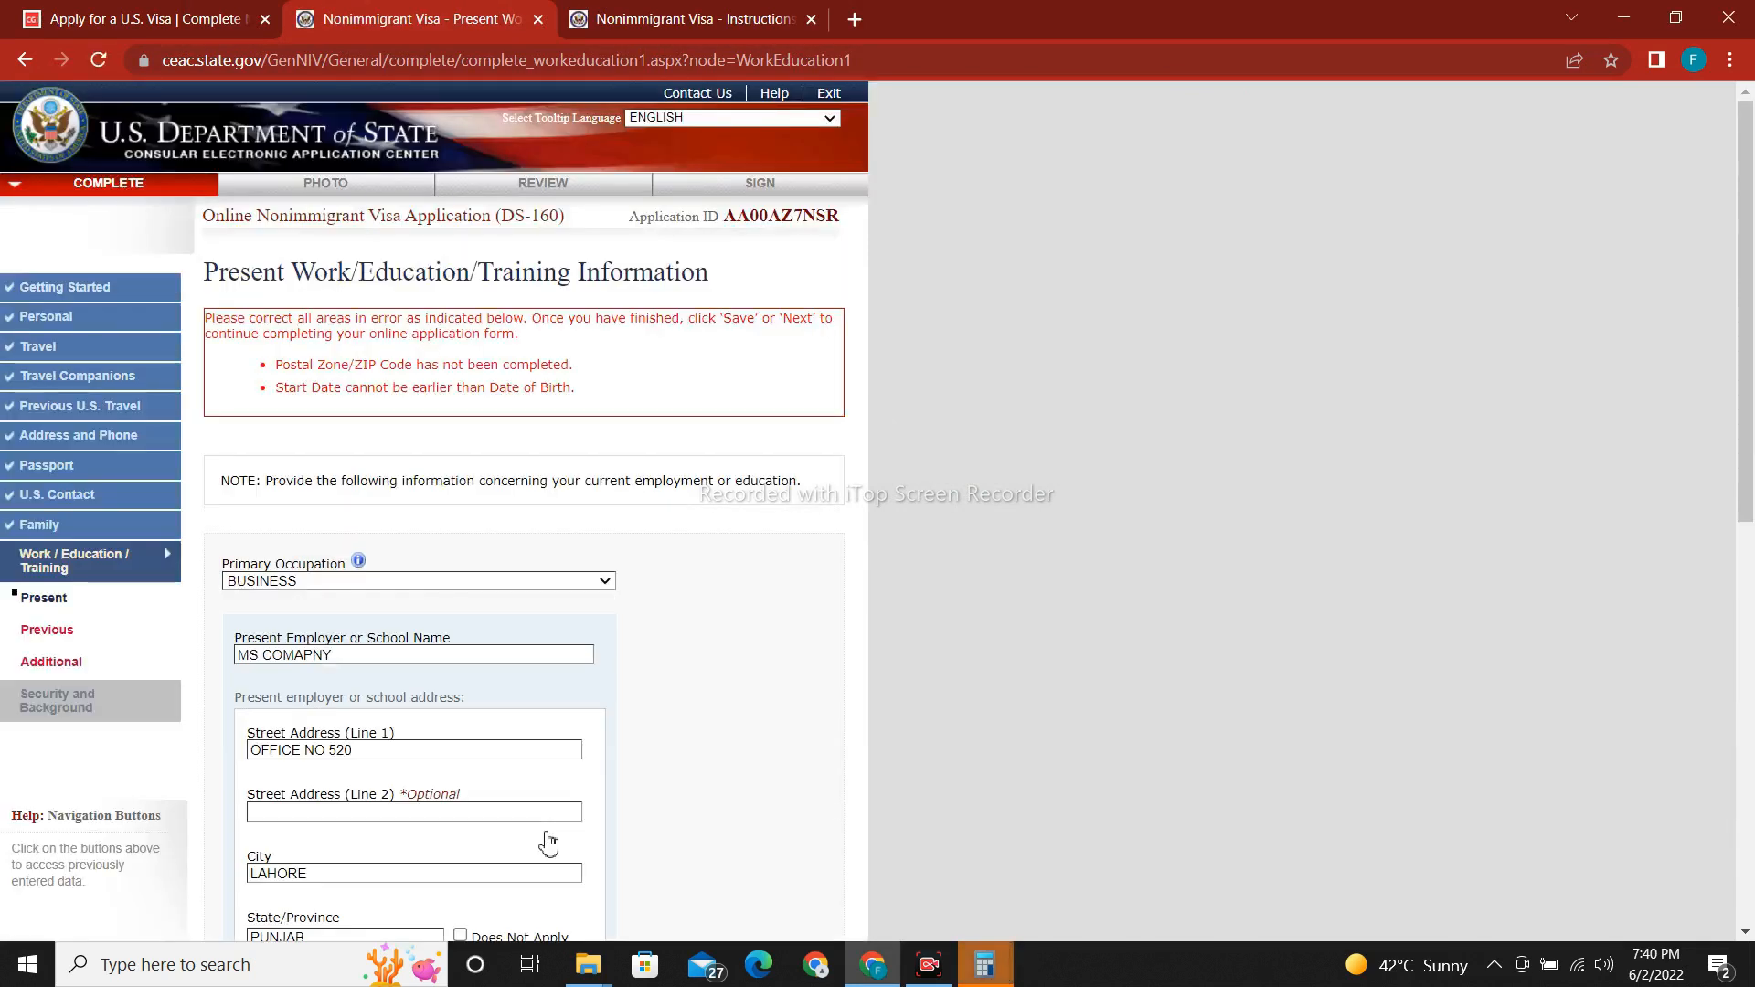
# Enter postal code 54000 and change the start year to 2020.
pyautogui.scroll(-5, 695, 512)
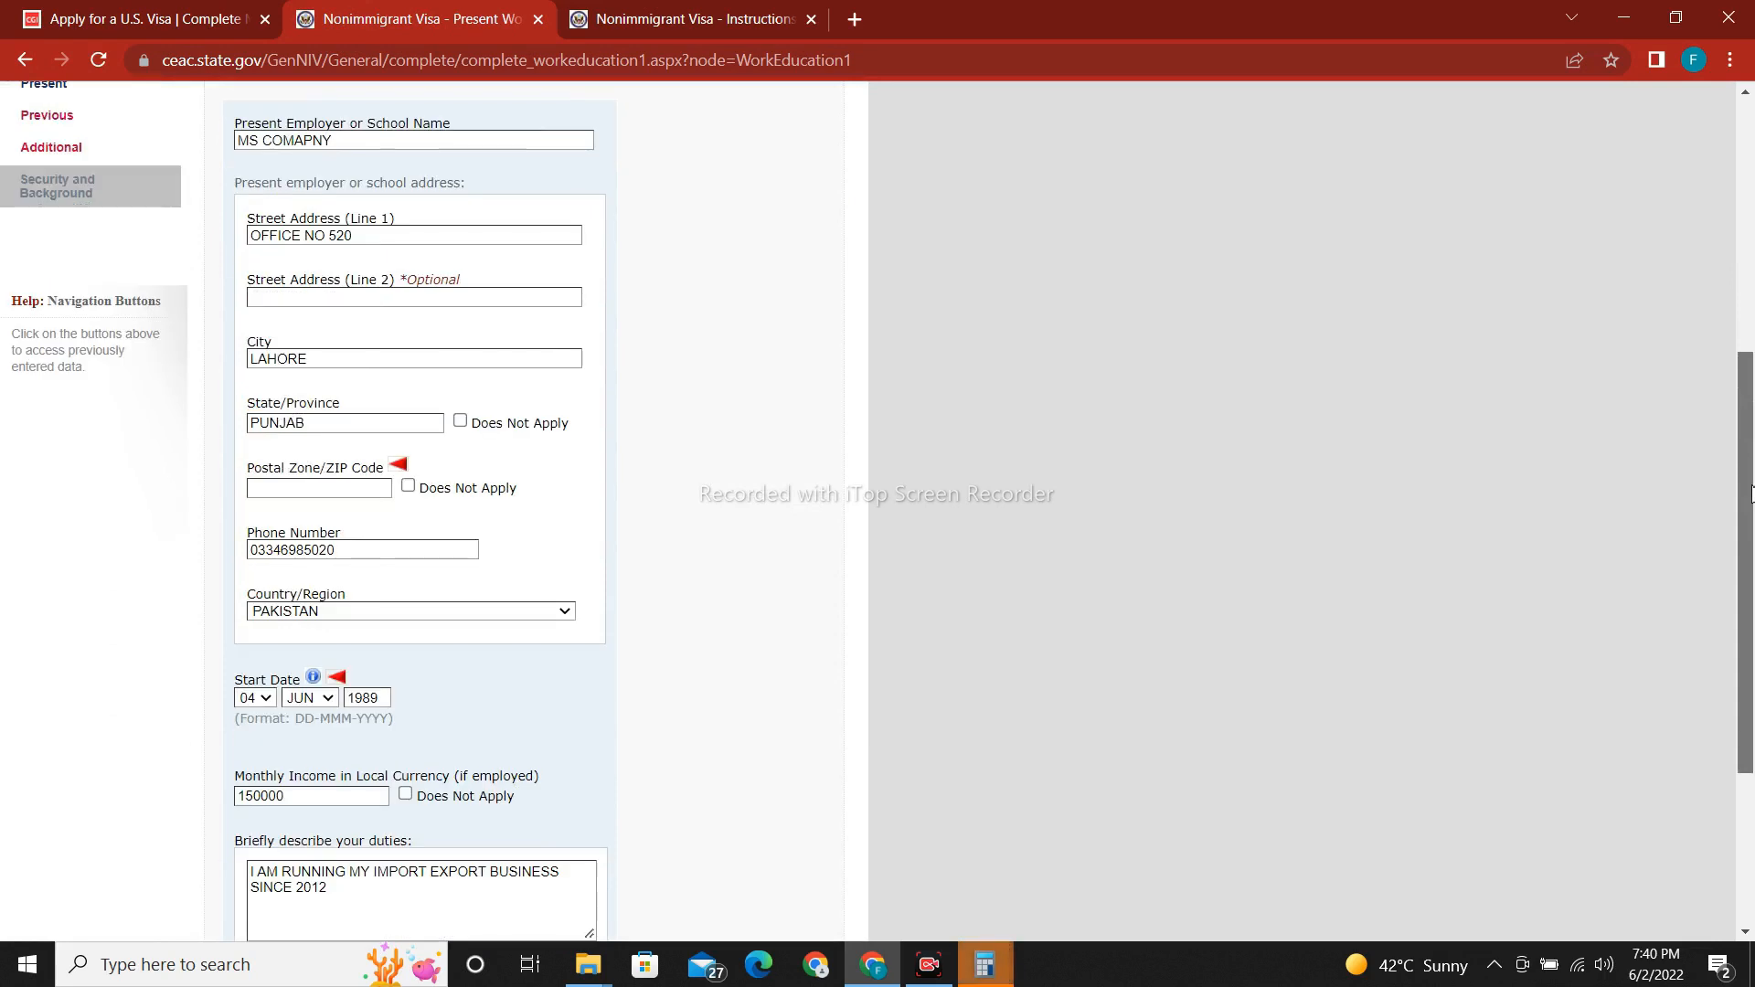
pyautogui.click(375, 489)
pyautogui.write('54000')
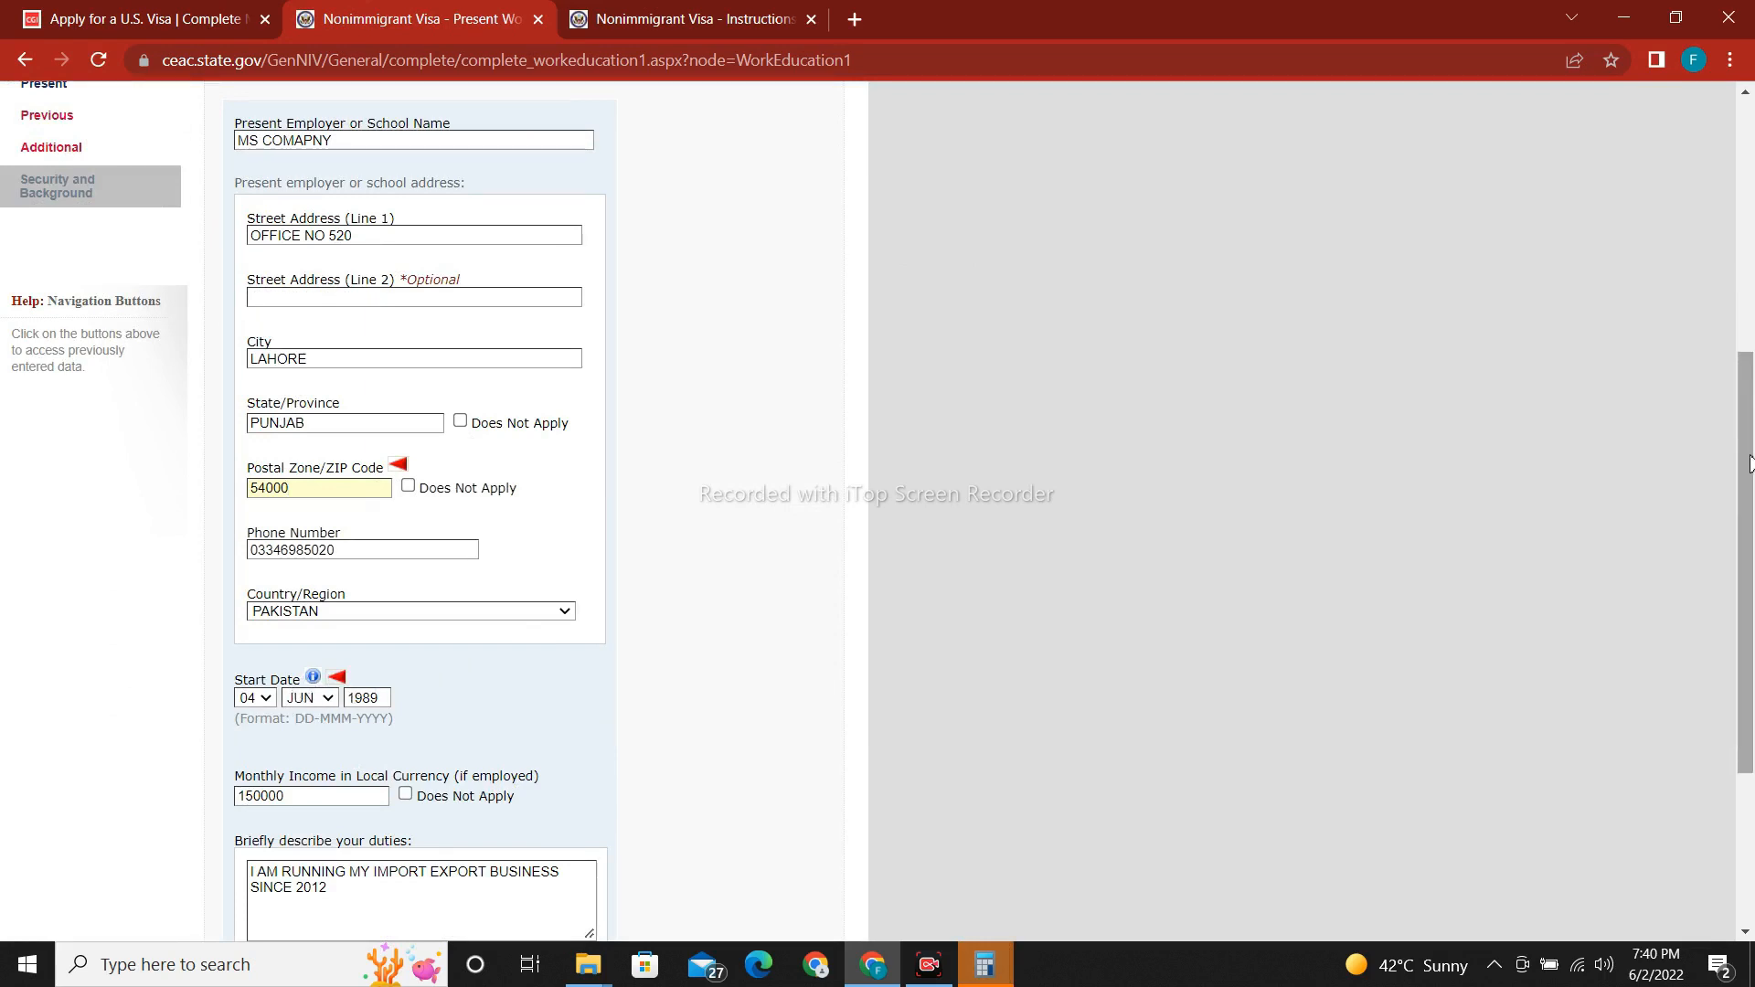
pyautogui.moveTo(1750, 464); pyautogui.dragTo(1748, 338)
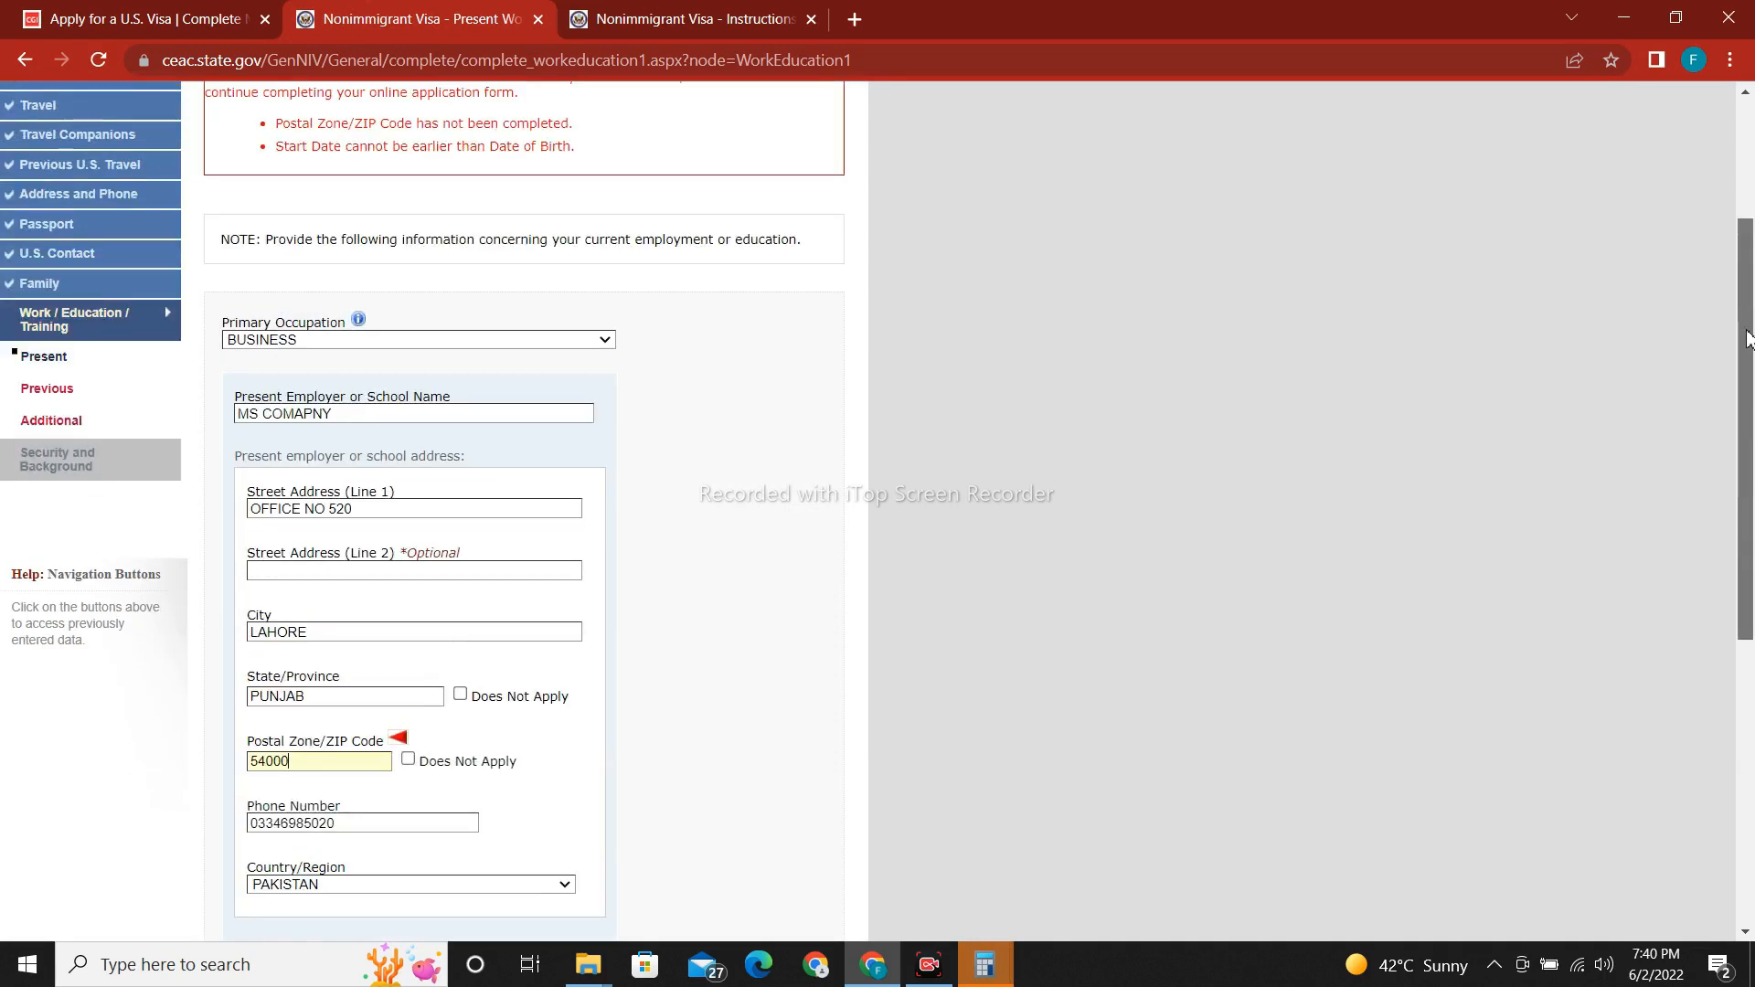
pyautogui.moveTo(1748, 340); pyautogui.dragTo(1747, 539)
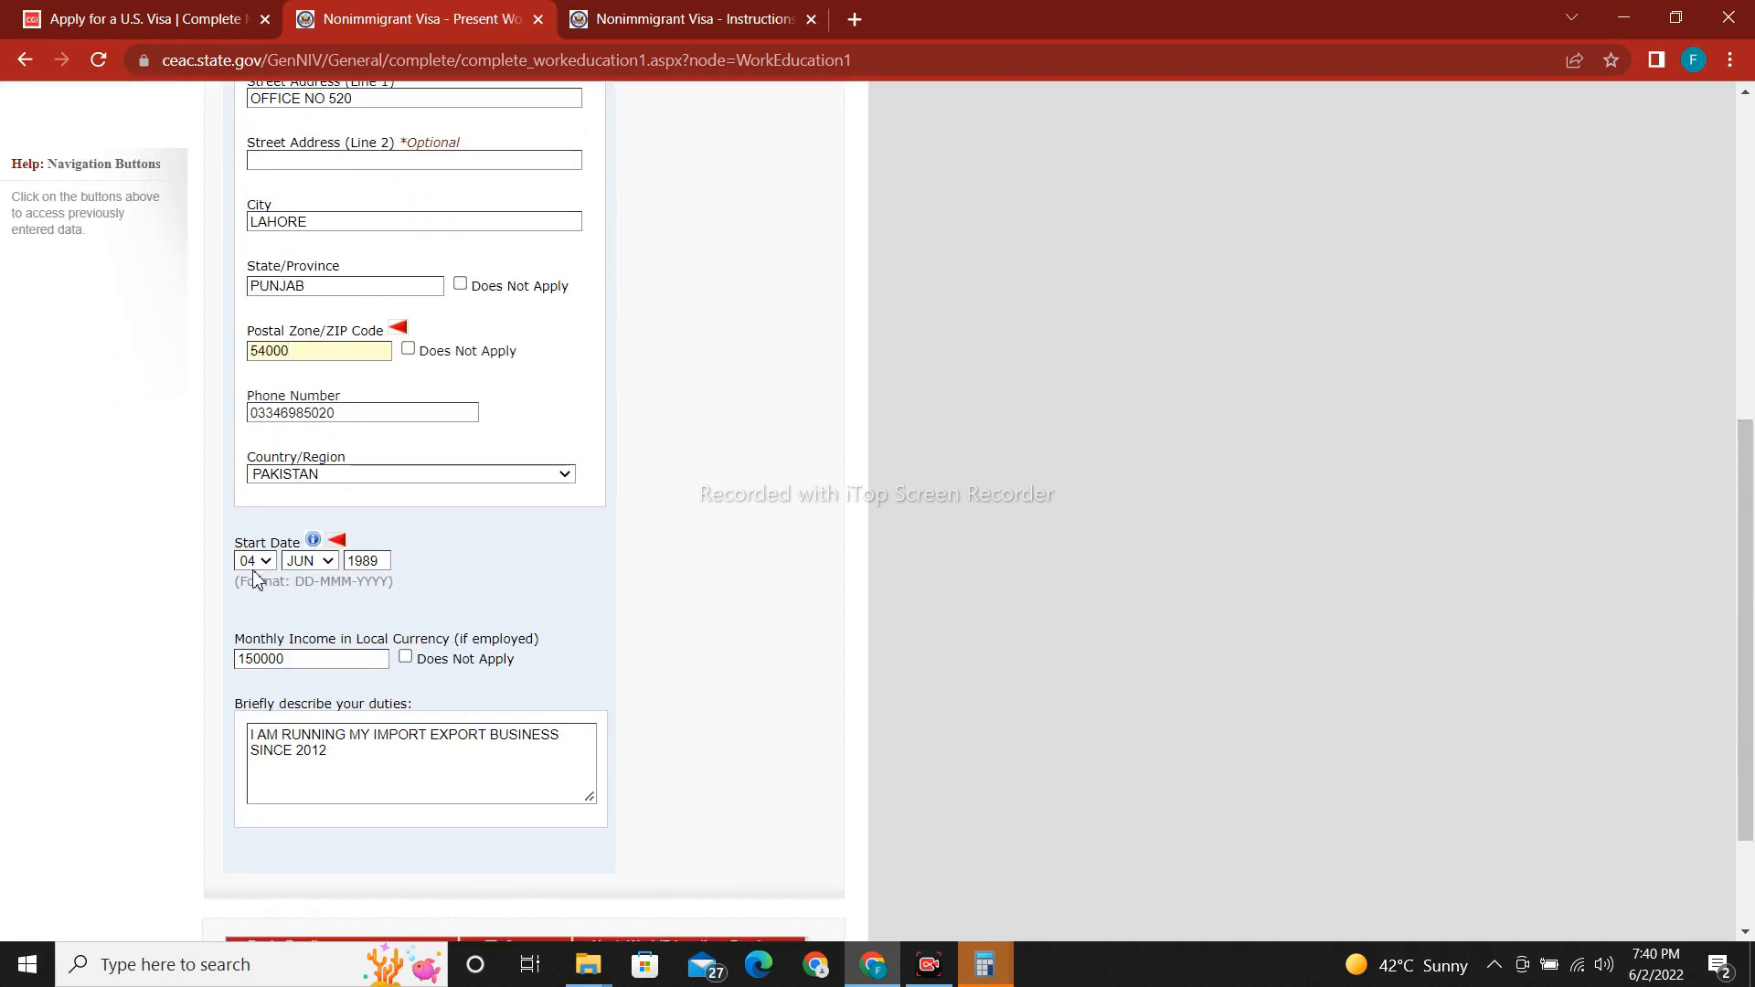
pyautogui.click(387, 561)
pyautogui.press('BackSpace')
pyautogui.press('BackSpace')
pyautogui.press('BackSpace')
pyautogui.press('BackSpace')
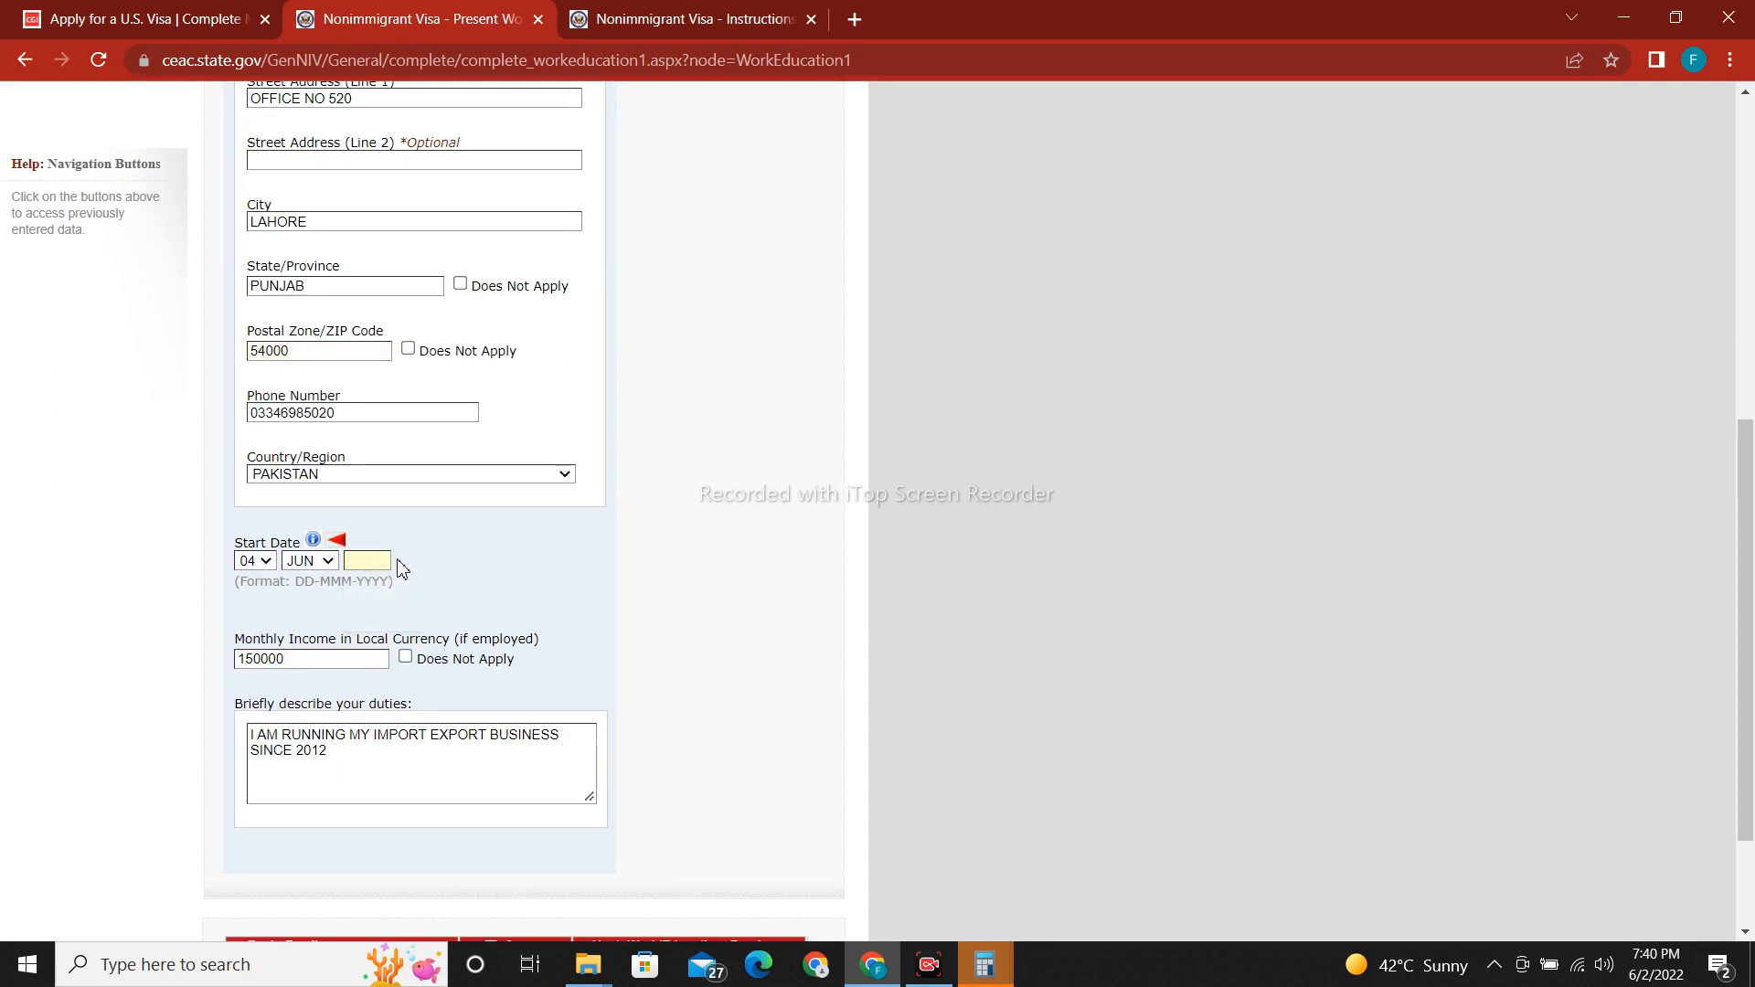
pyautogui.write('2020')
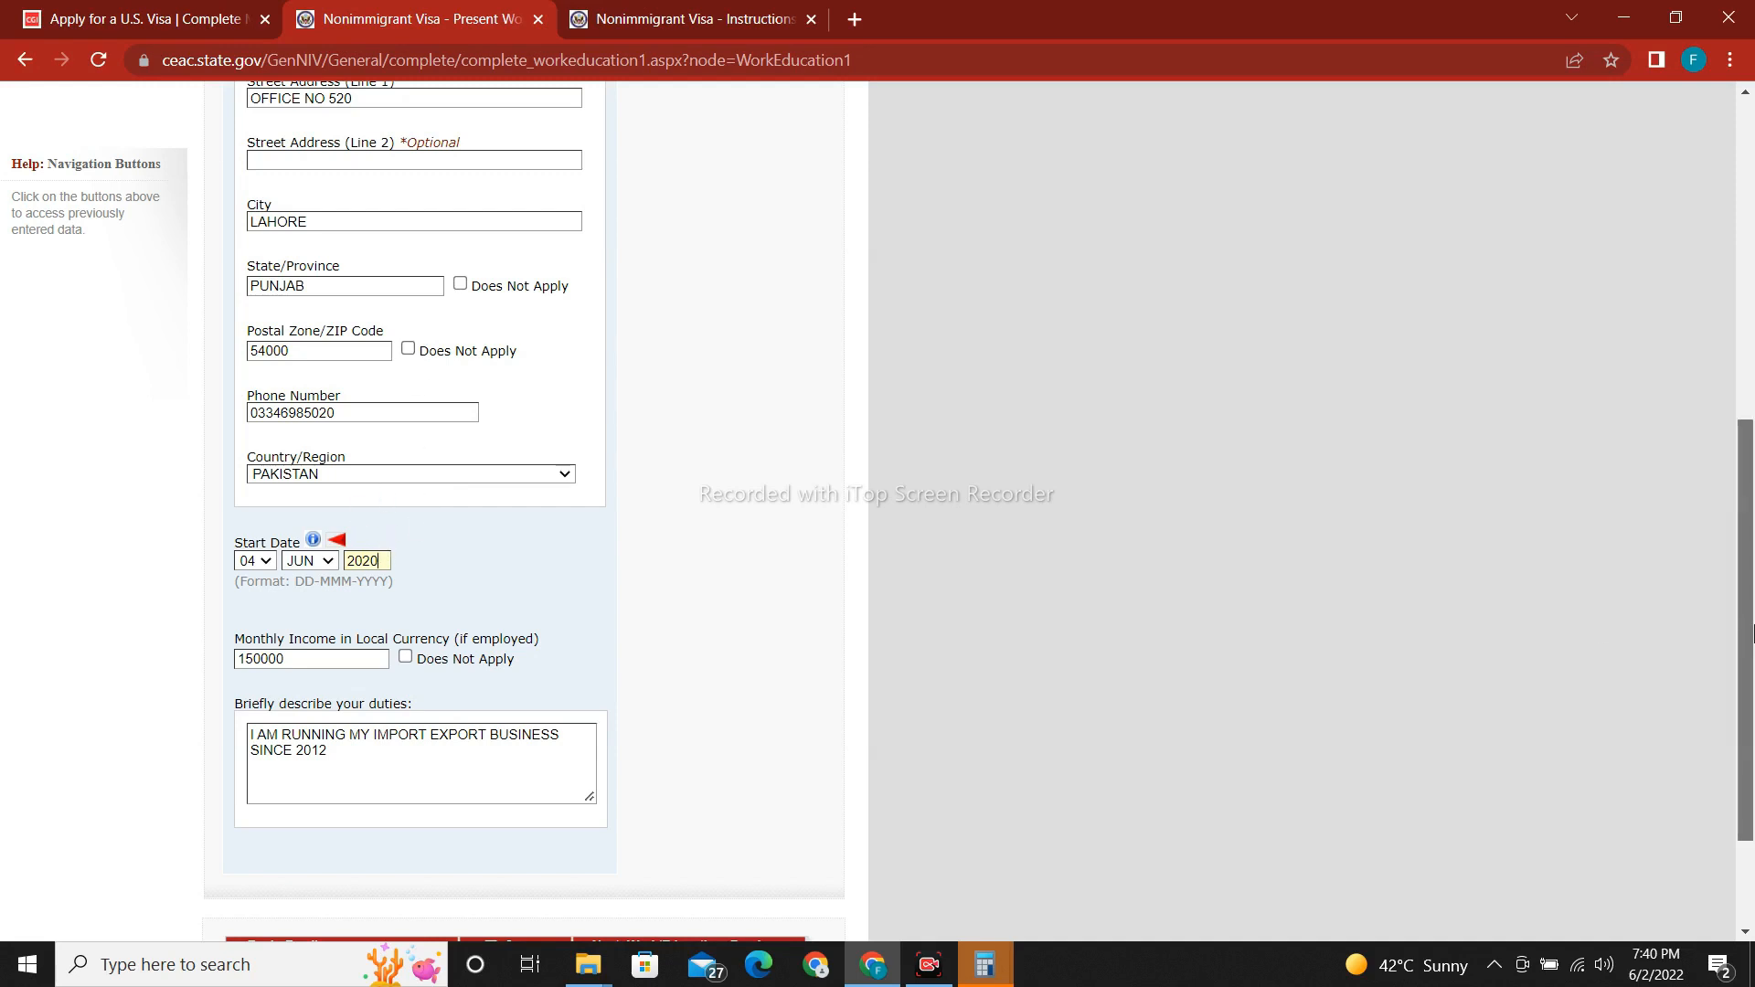
# Save the corrected page and continue to Previous Work/Education/Training.
pyautogui.moveTo(1752, 631); pyautogui.dragTo(1752, 722)
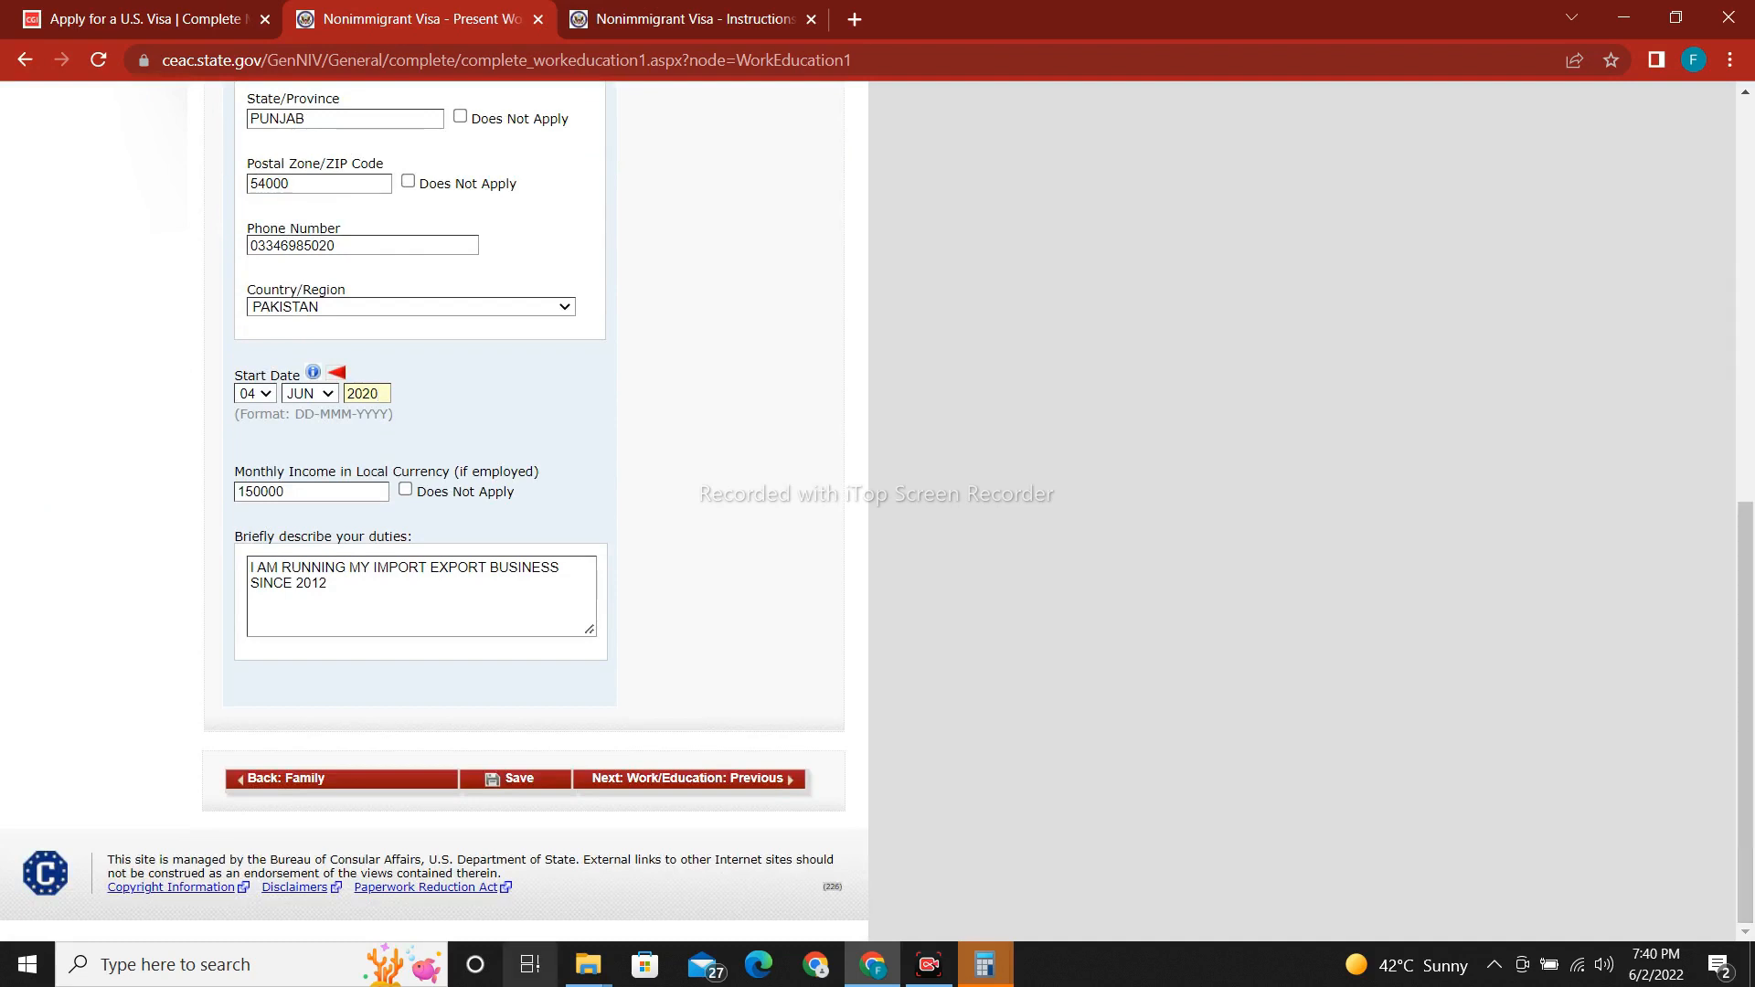
pyautogui.click(515, 784)
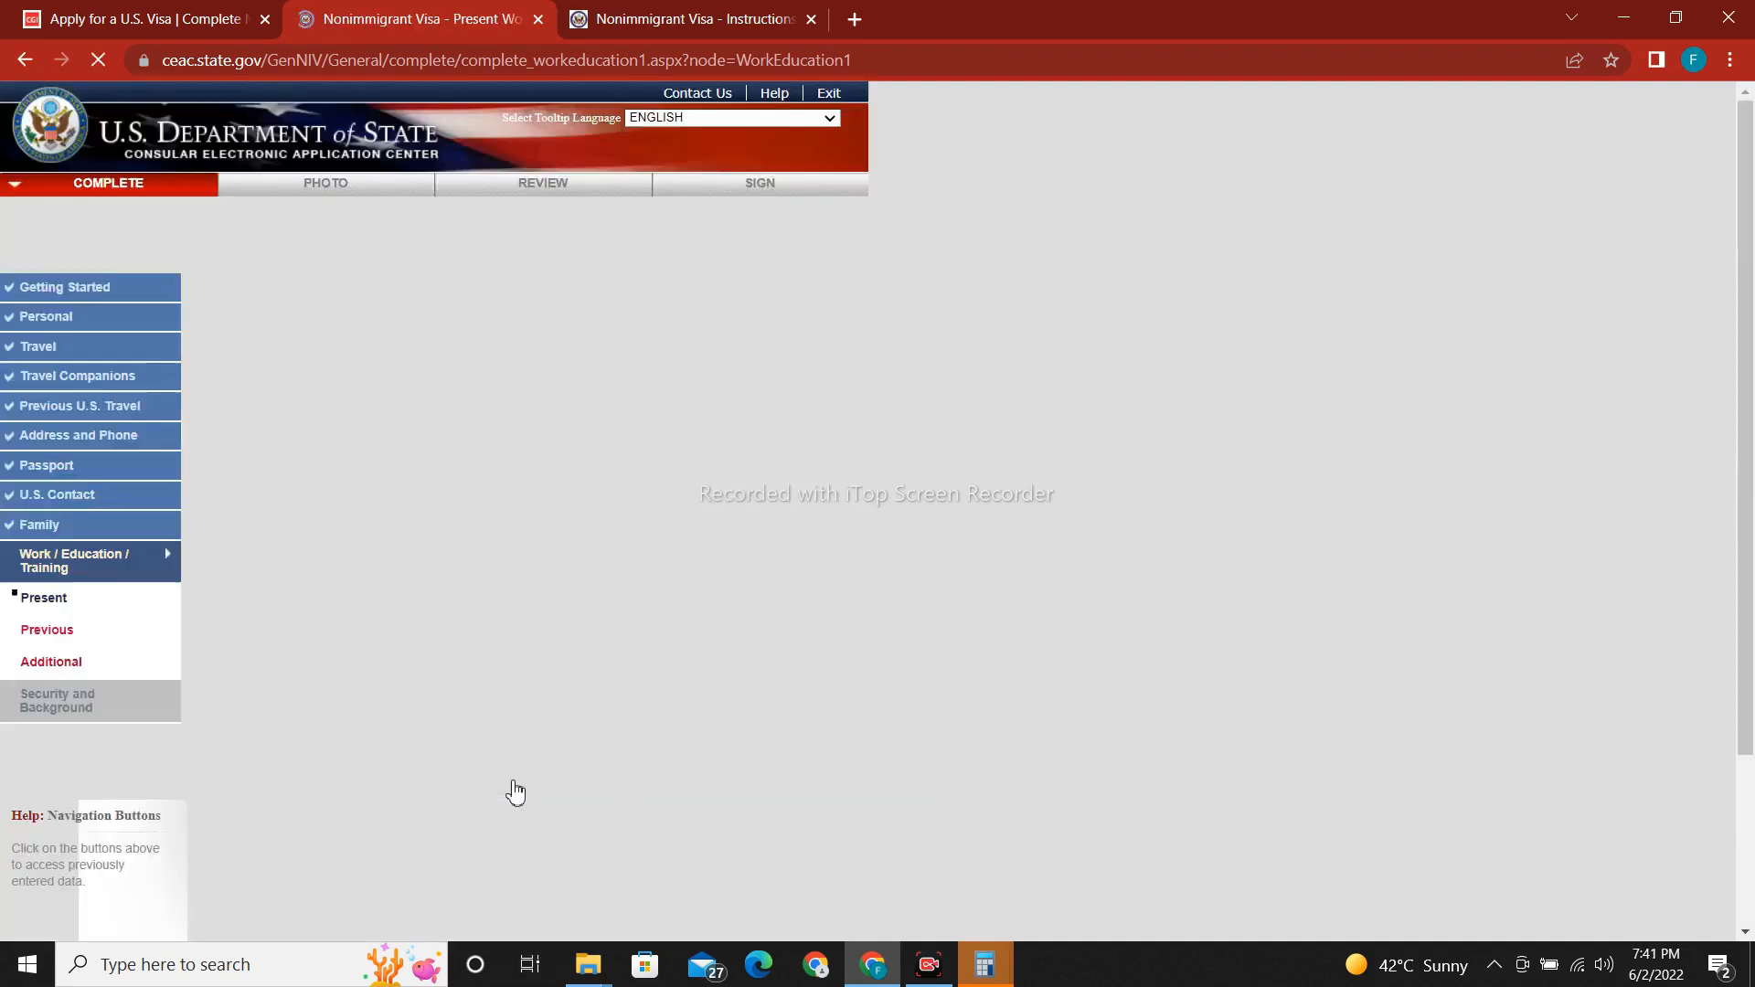
pyautogui.click(430, 484)
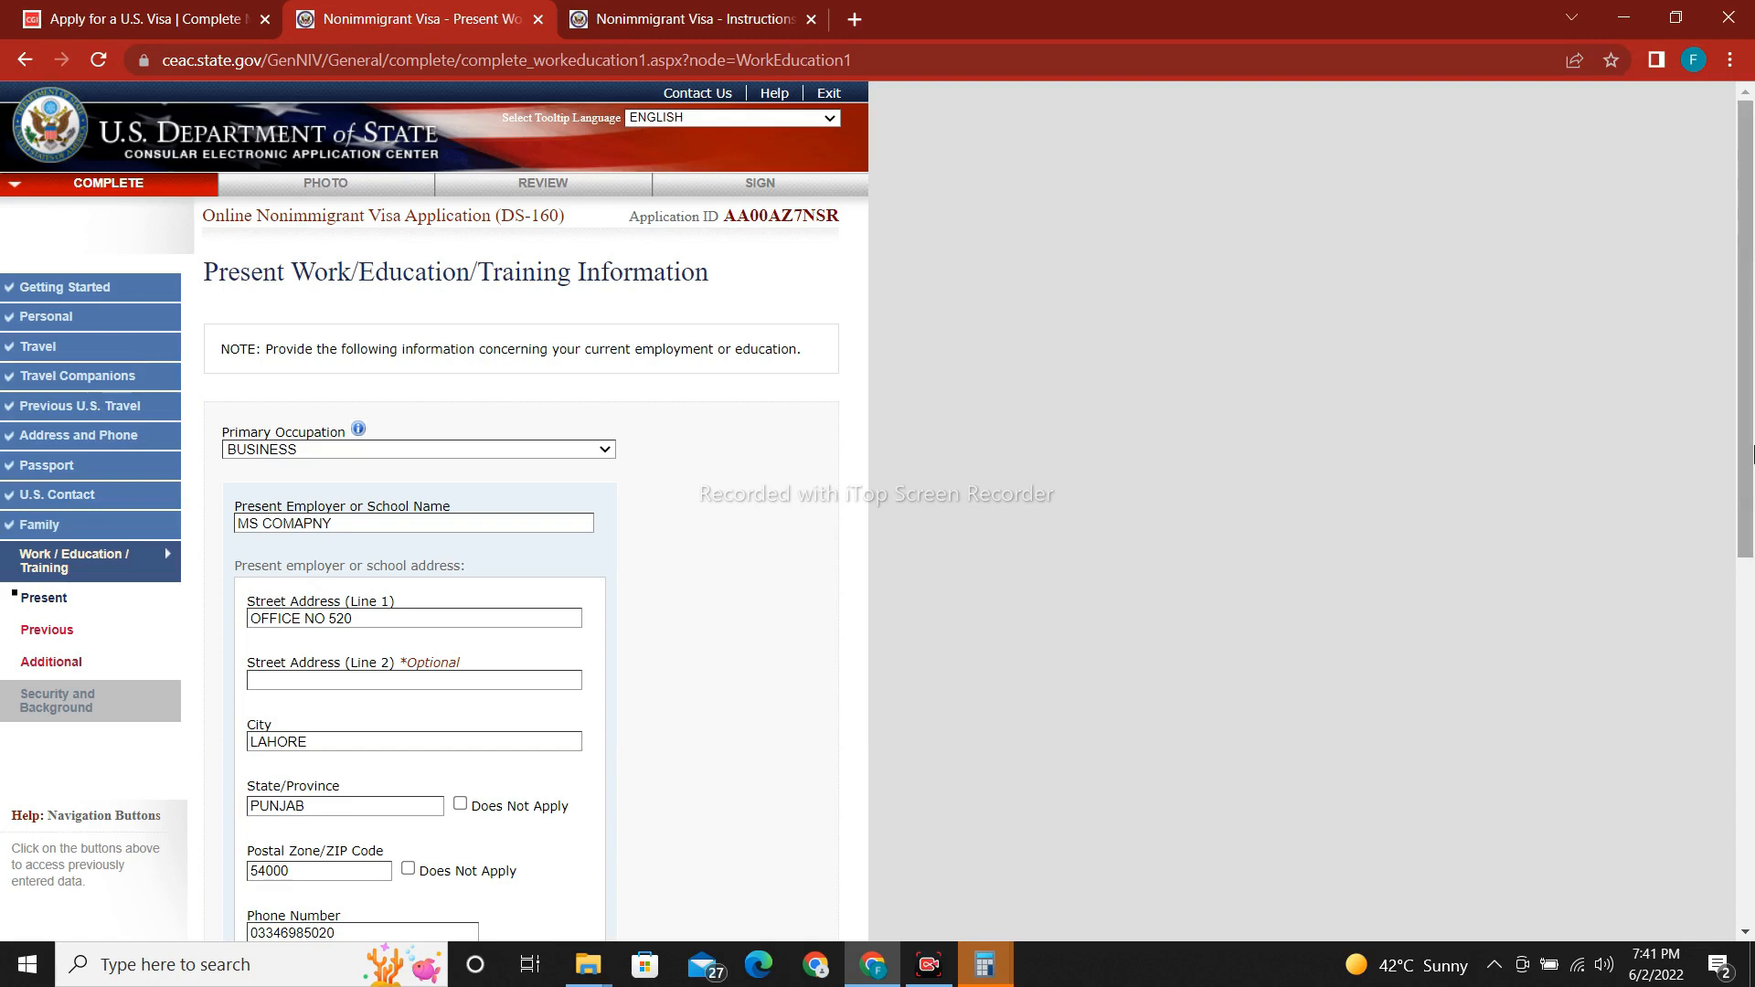
pyautogui.moveTo(1752, 453); pyautogui.dragTo(1752, 818)
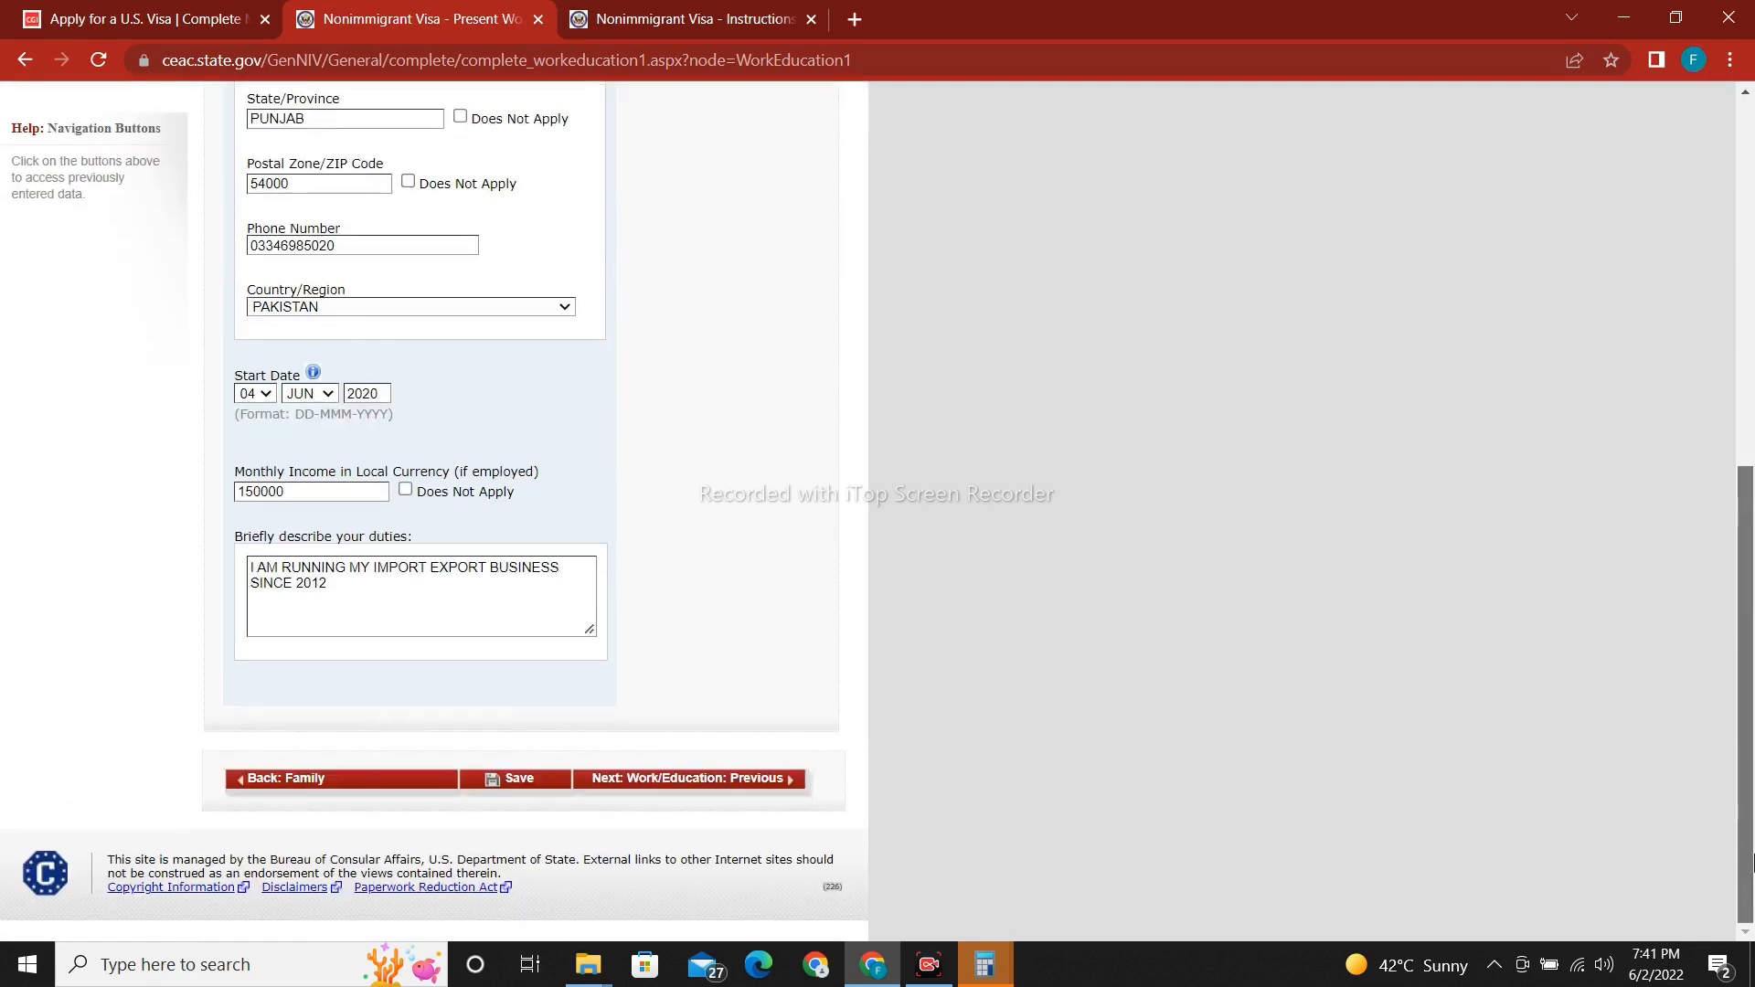
pyautogui.click(697, 782)
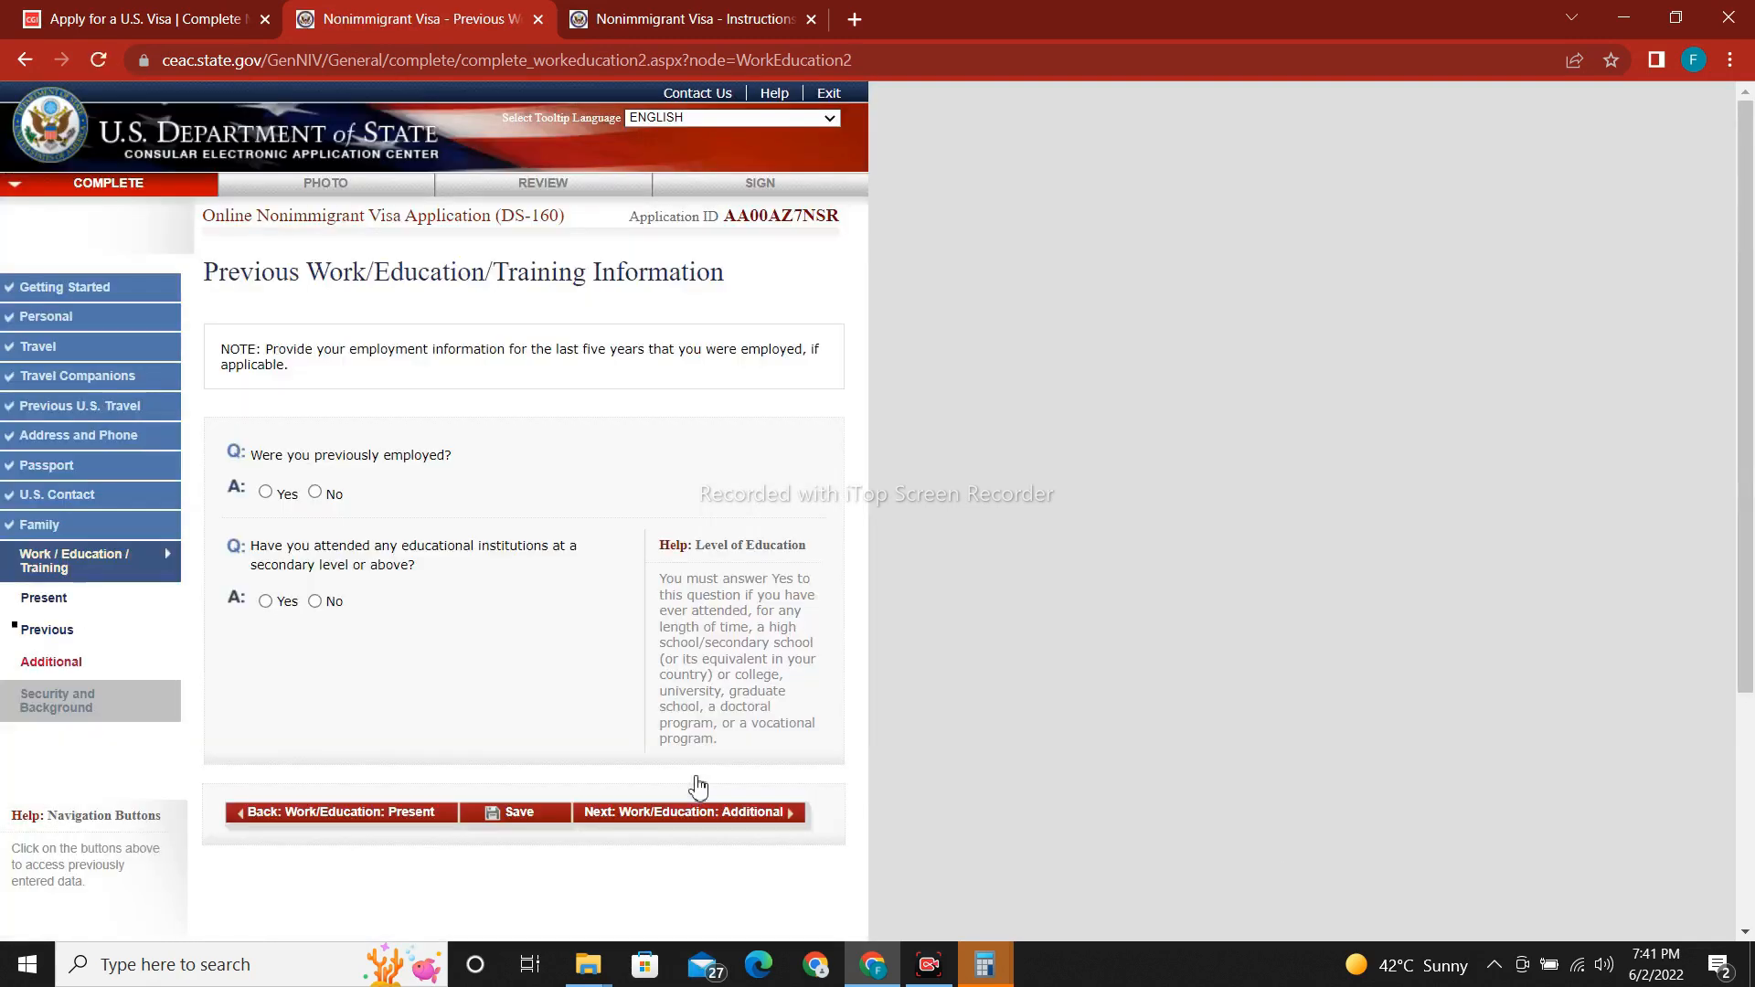
# Answer No to previous employment, Yes to education, and enter GOVENMENT COLLEGE LAHORE.
pyautogui.click(315, 493)
pyautogui.click(266, 601)
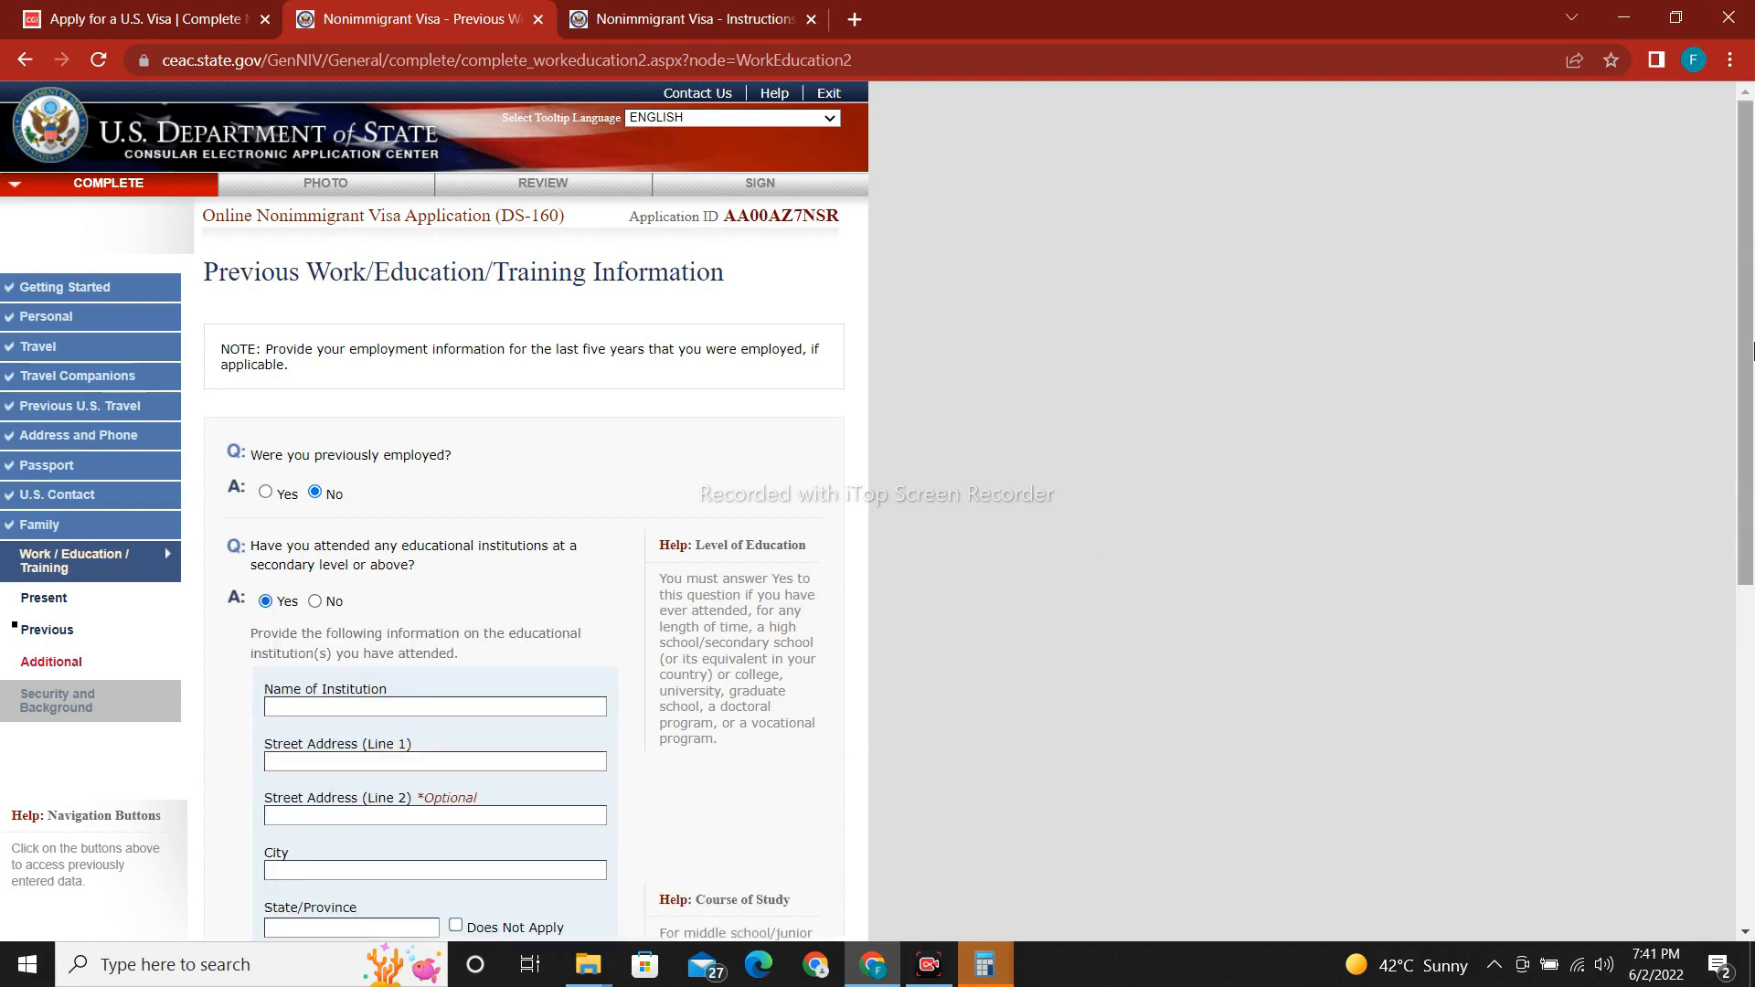
pyautogui.scroll(-5, 322, 613)
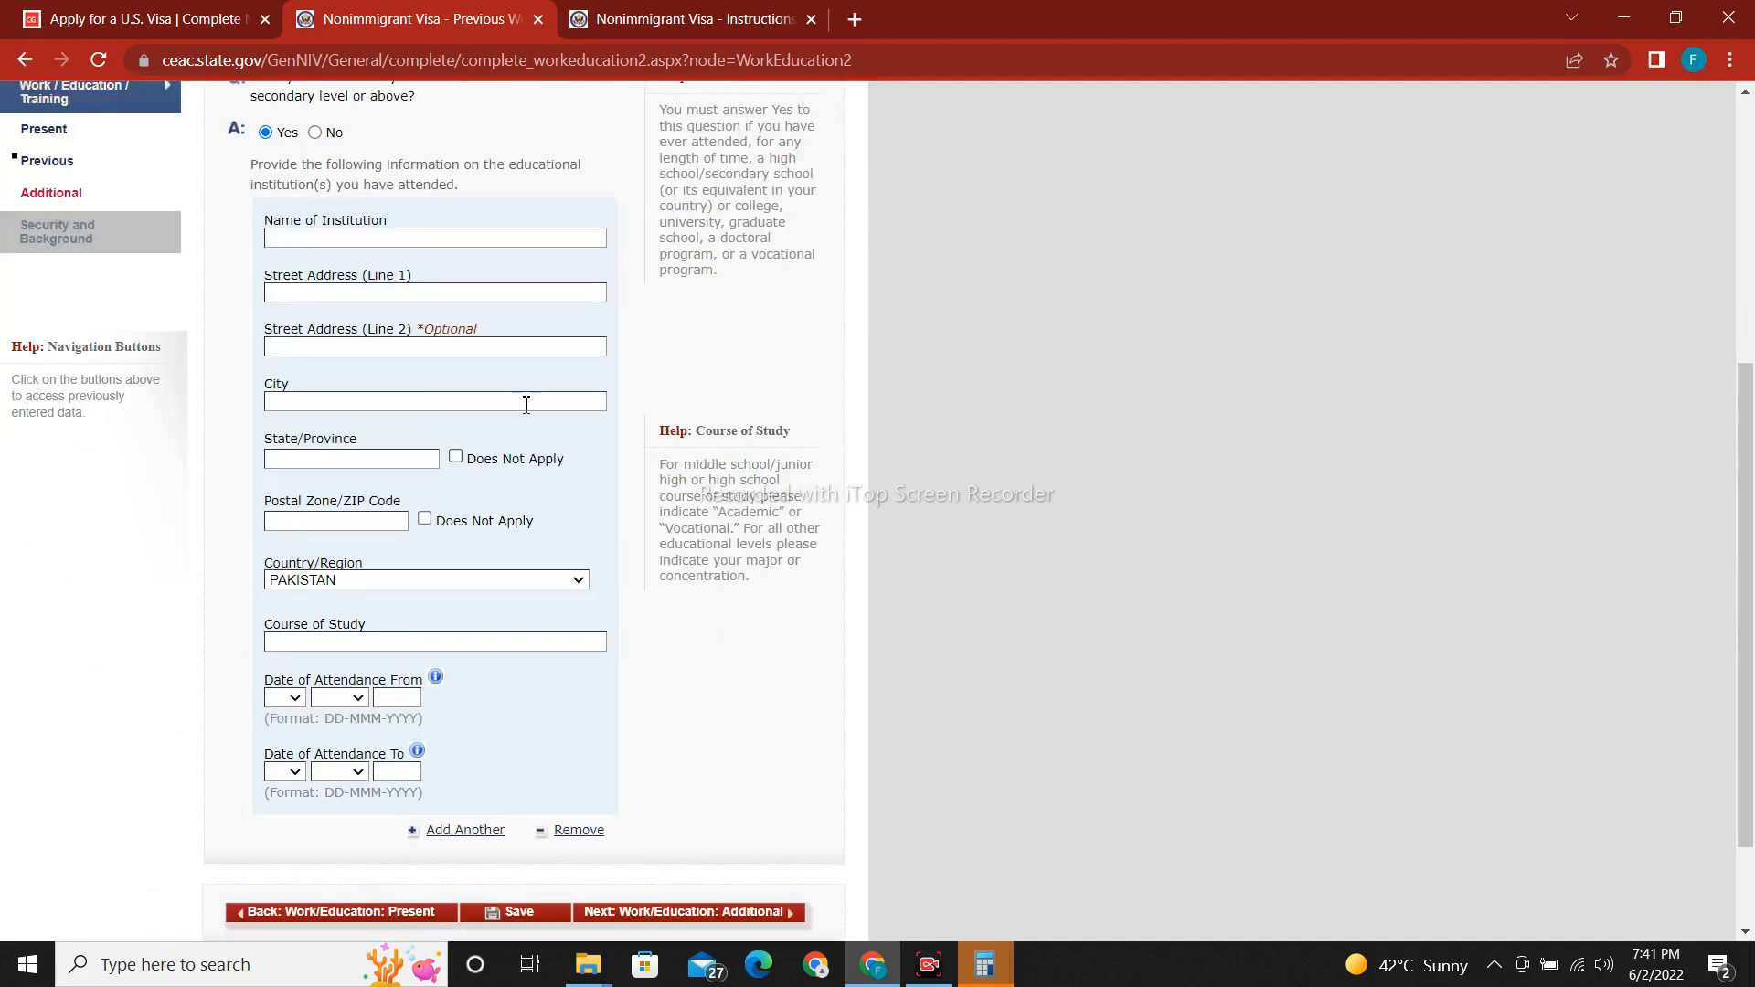
pyautogui.click(422, 240)
pyautogui.write('GOVEB')
pyautogui.write('NMEN')
pyautogui.write('T COLLEGE')
pyautogui.write(' LA')
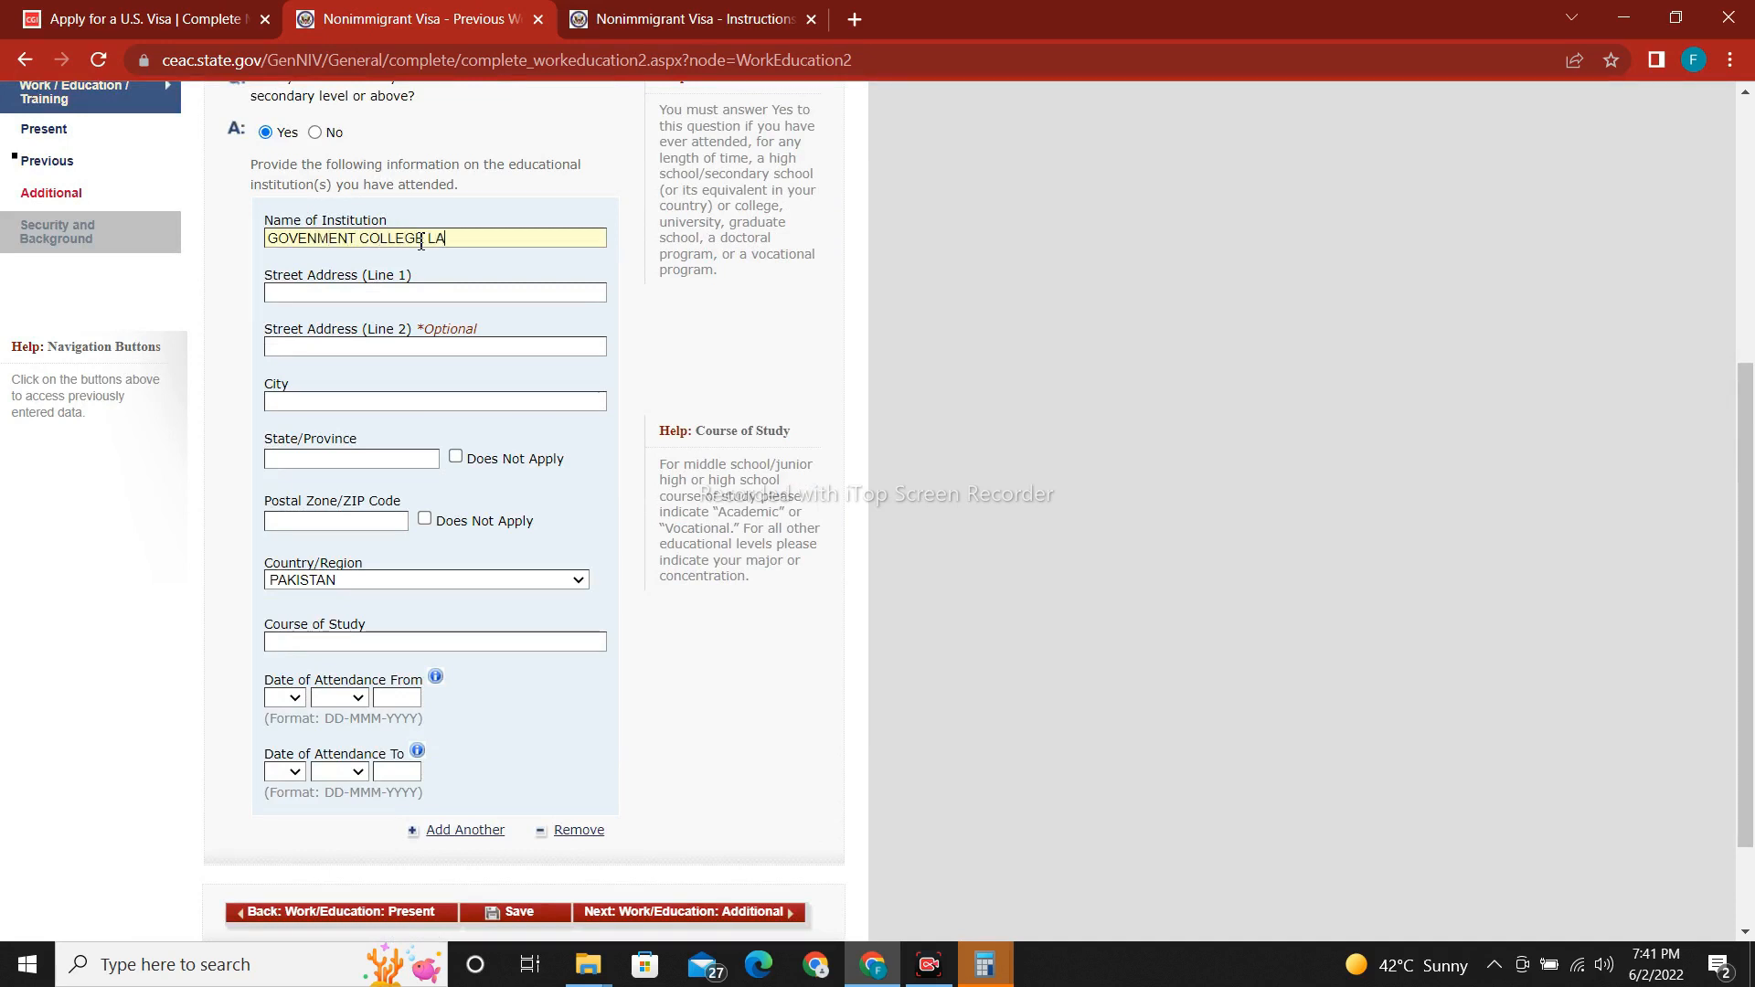
pyautogui.write('HORE')
pyautogui.write('LAHOR')
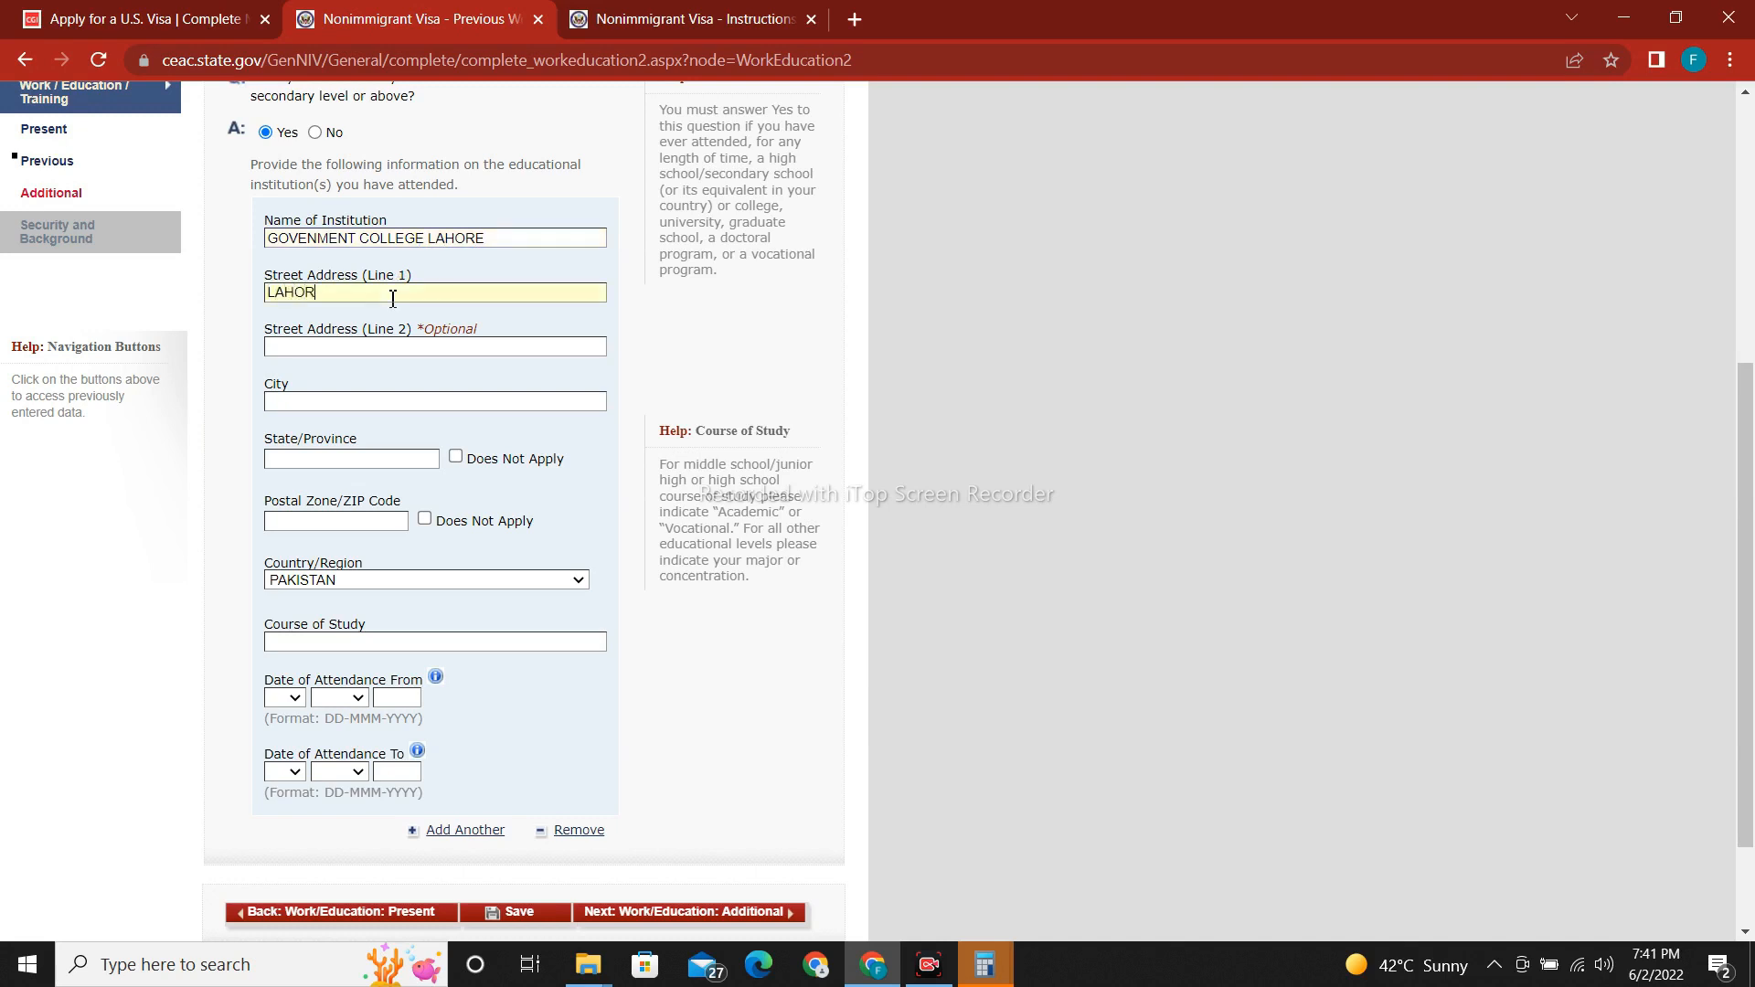
pyautogui.write('ELAHORE')
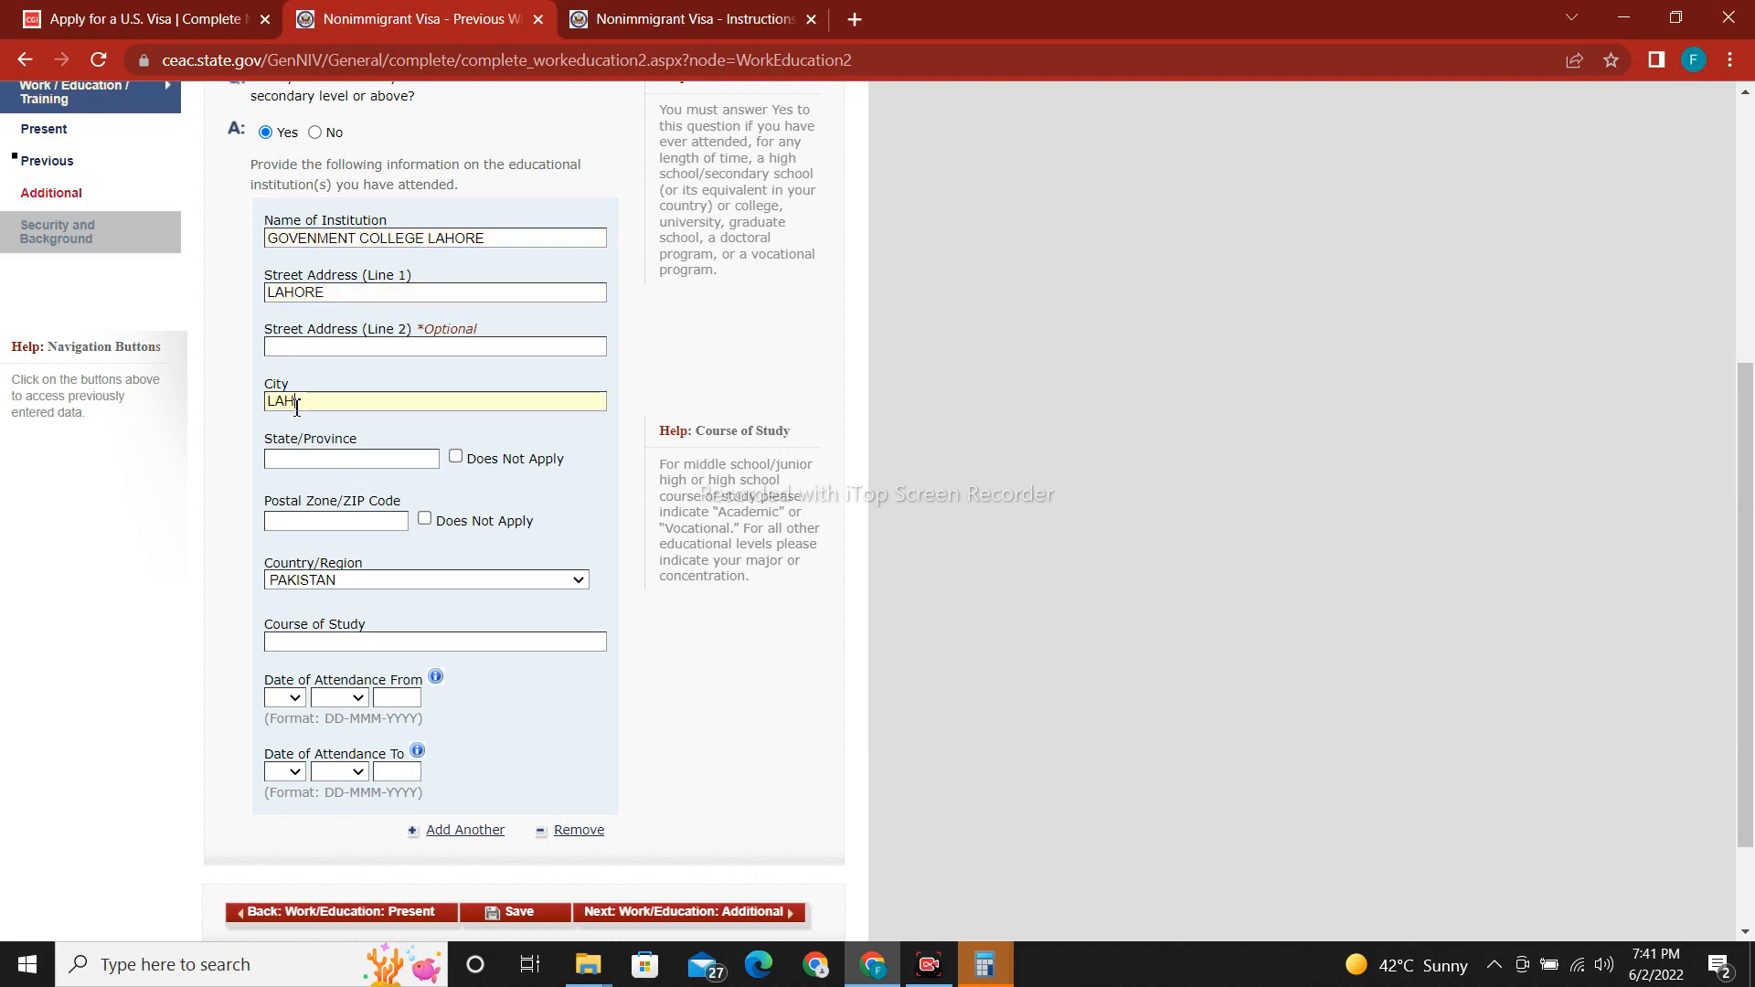
# Enter the college's province PUNJAB, postal code 54000 and course BSCS.
pyautogui.click(346, 466)
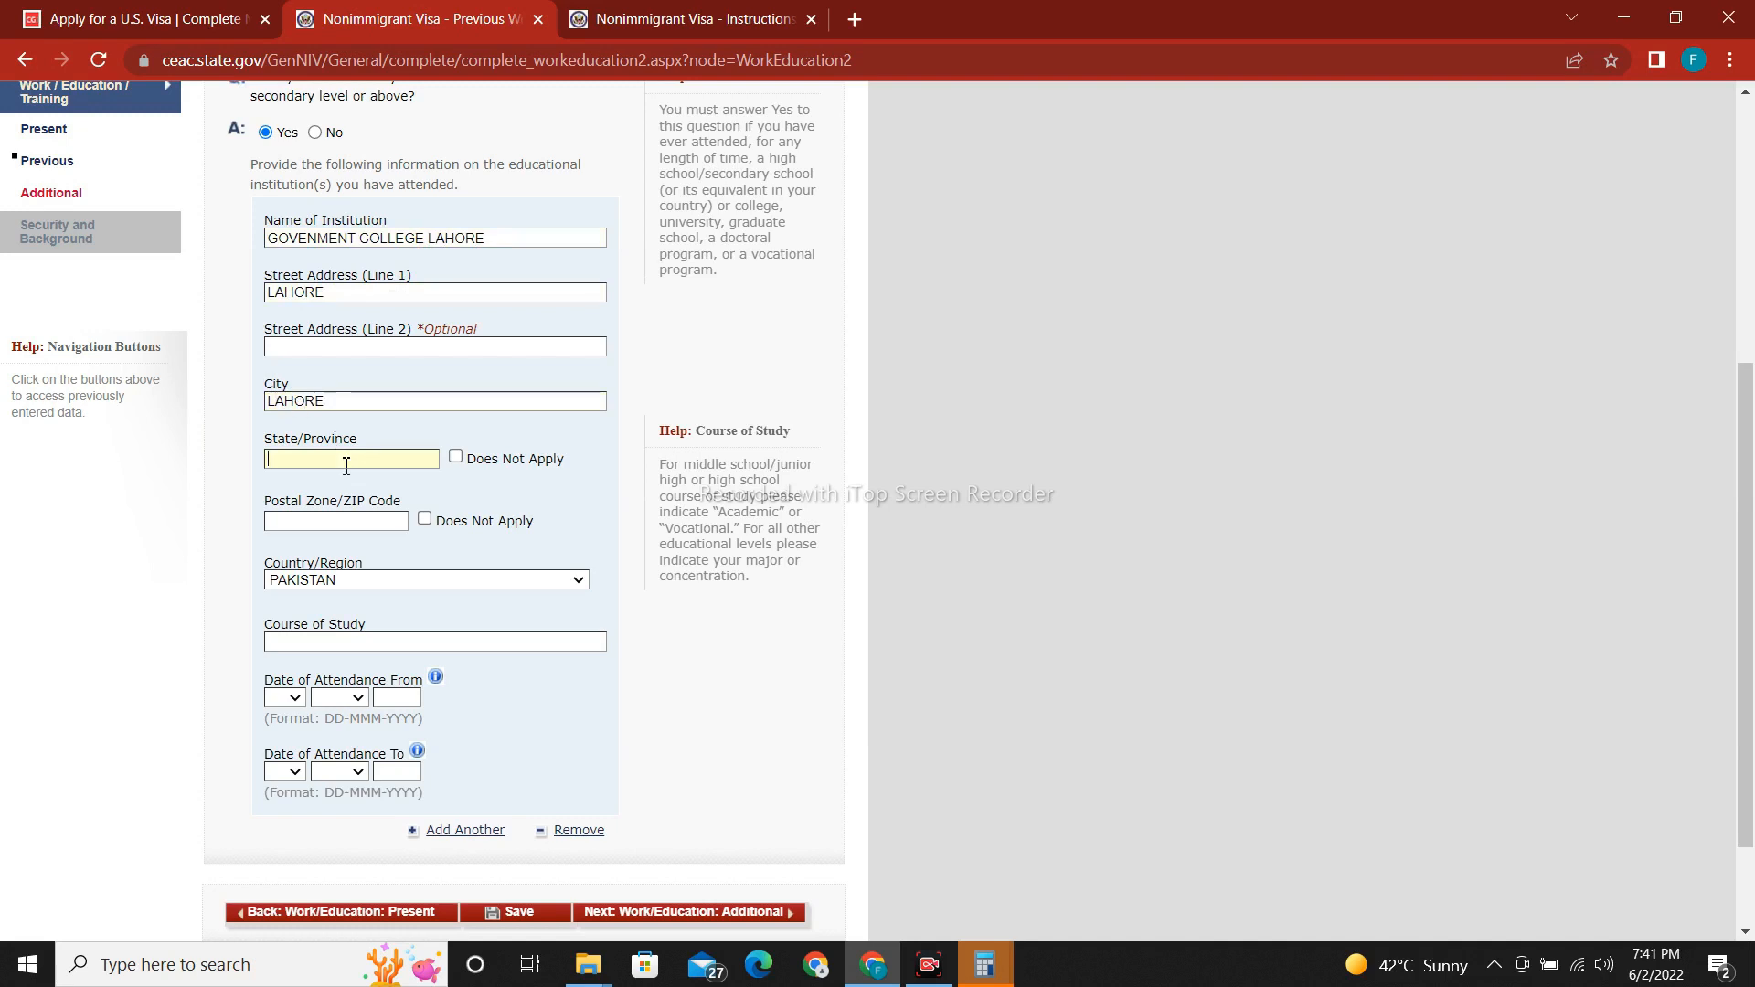
pyautogui.write('PUNJAB')
pyautogui.click(327, 521)
pyautogui.write('54000')
pyautogui.click(323, 643)
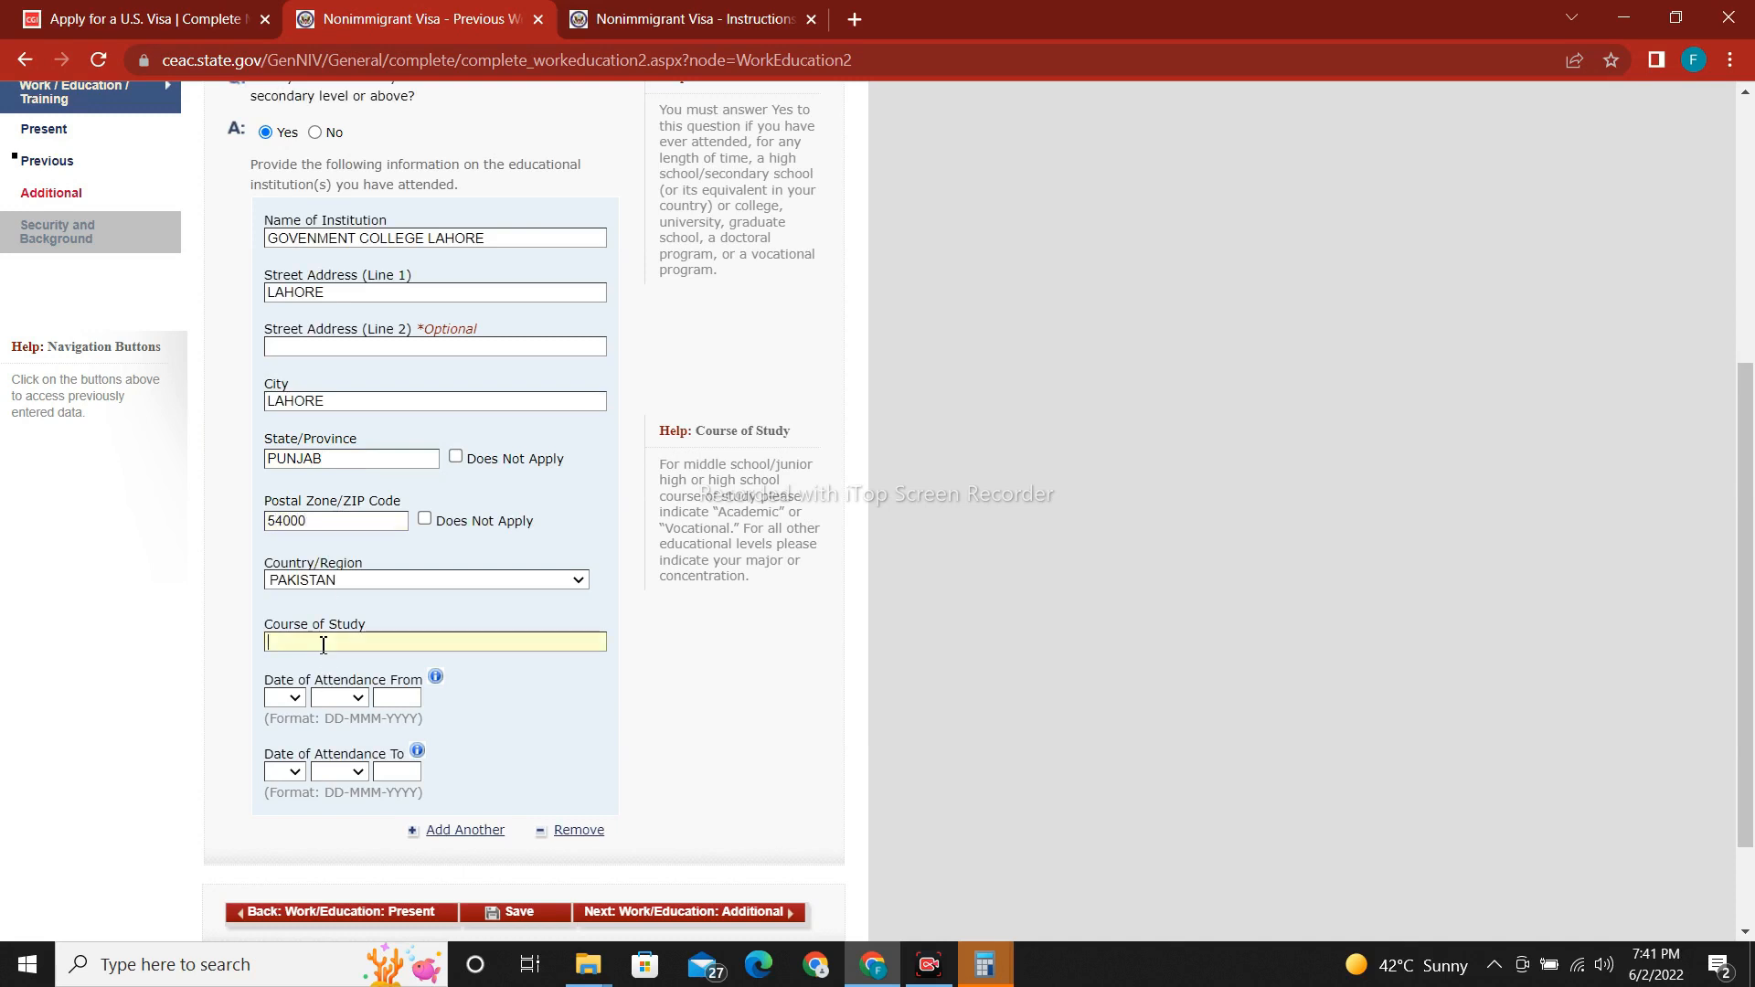
pyautogui.write('BSCS')
# Set the attendance start date to 04 JUL 2008.
pyautogui.click(285, 699)
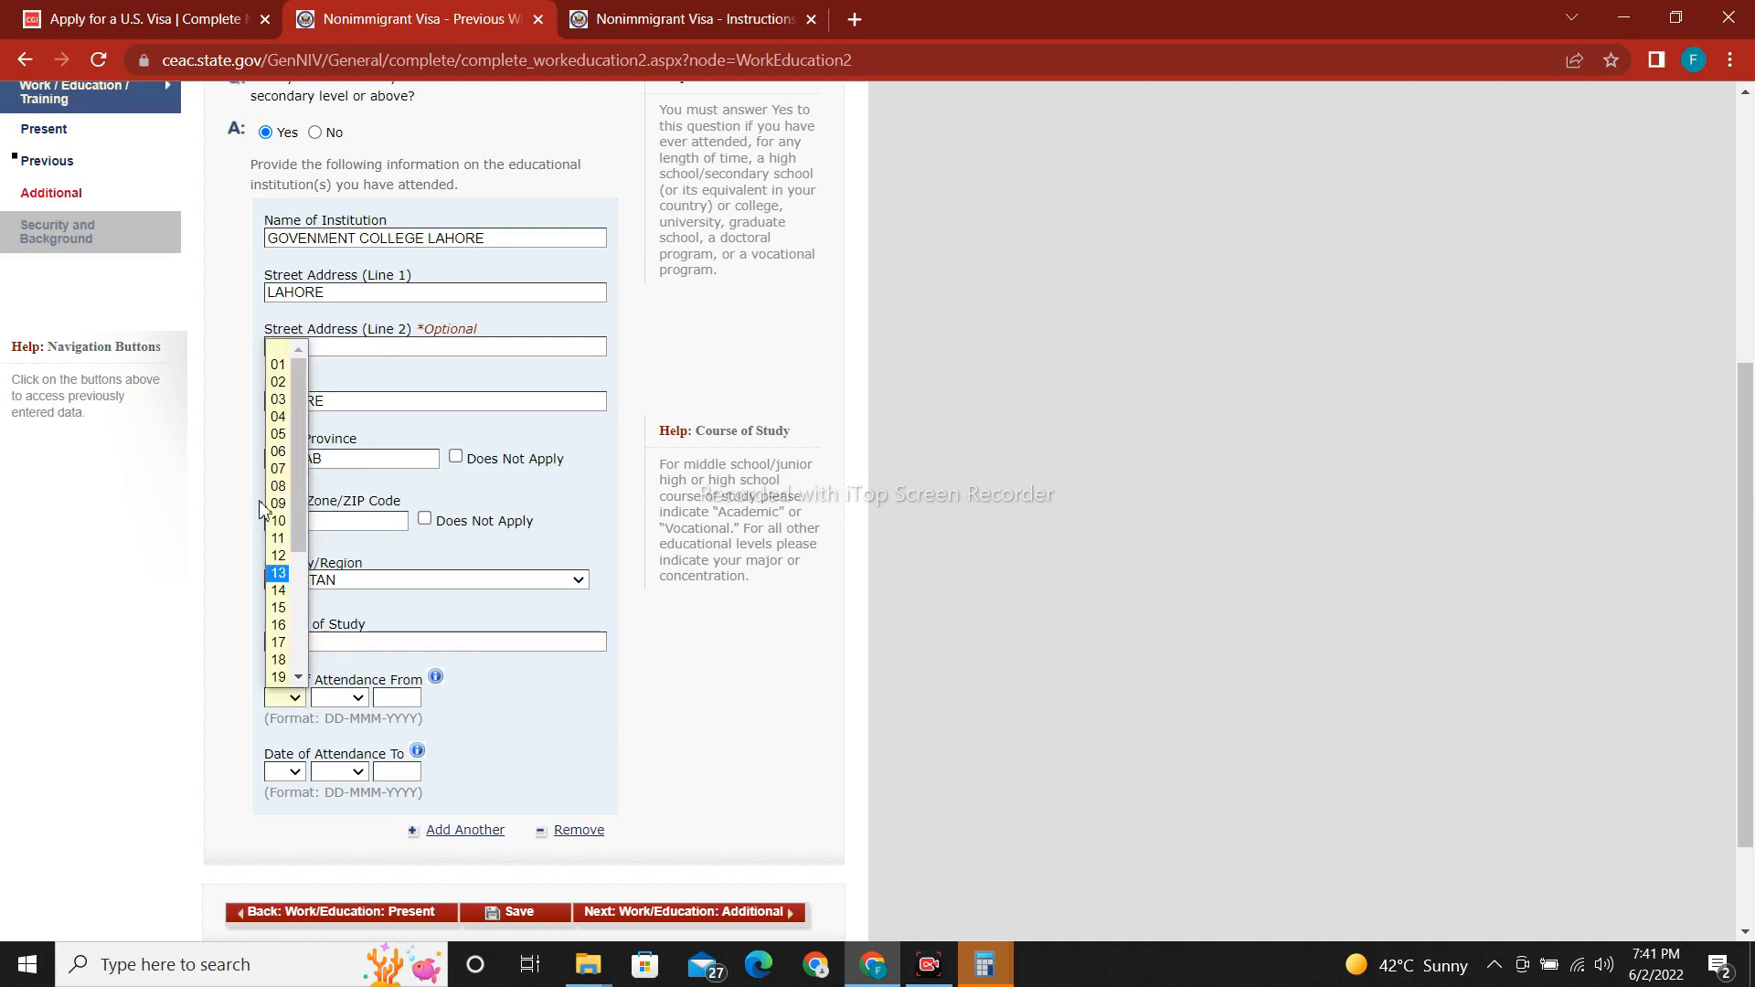
pyautogui.click(278, 417)
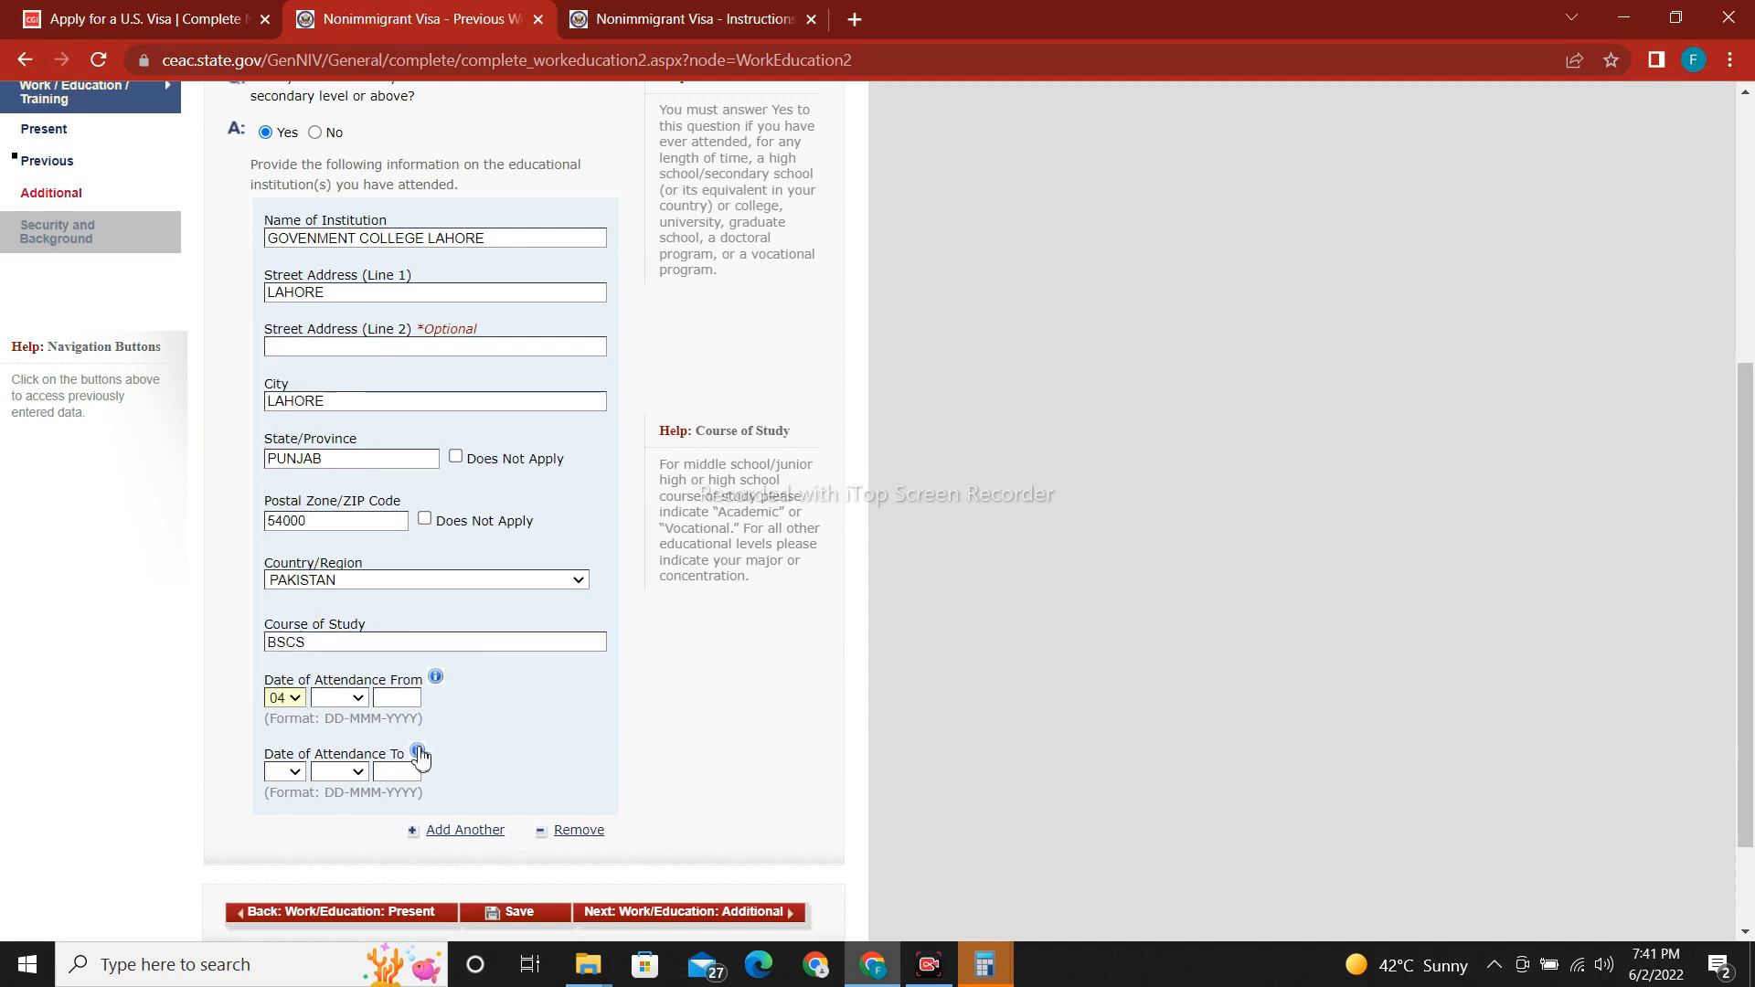
pyautogui.click(358, 704)
pyautogui.click(334, 855)
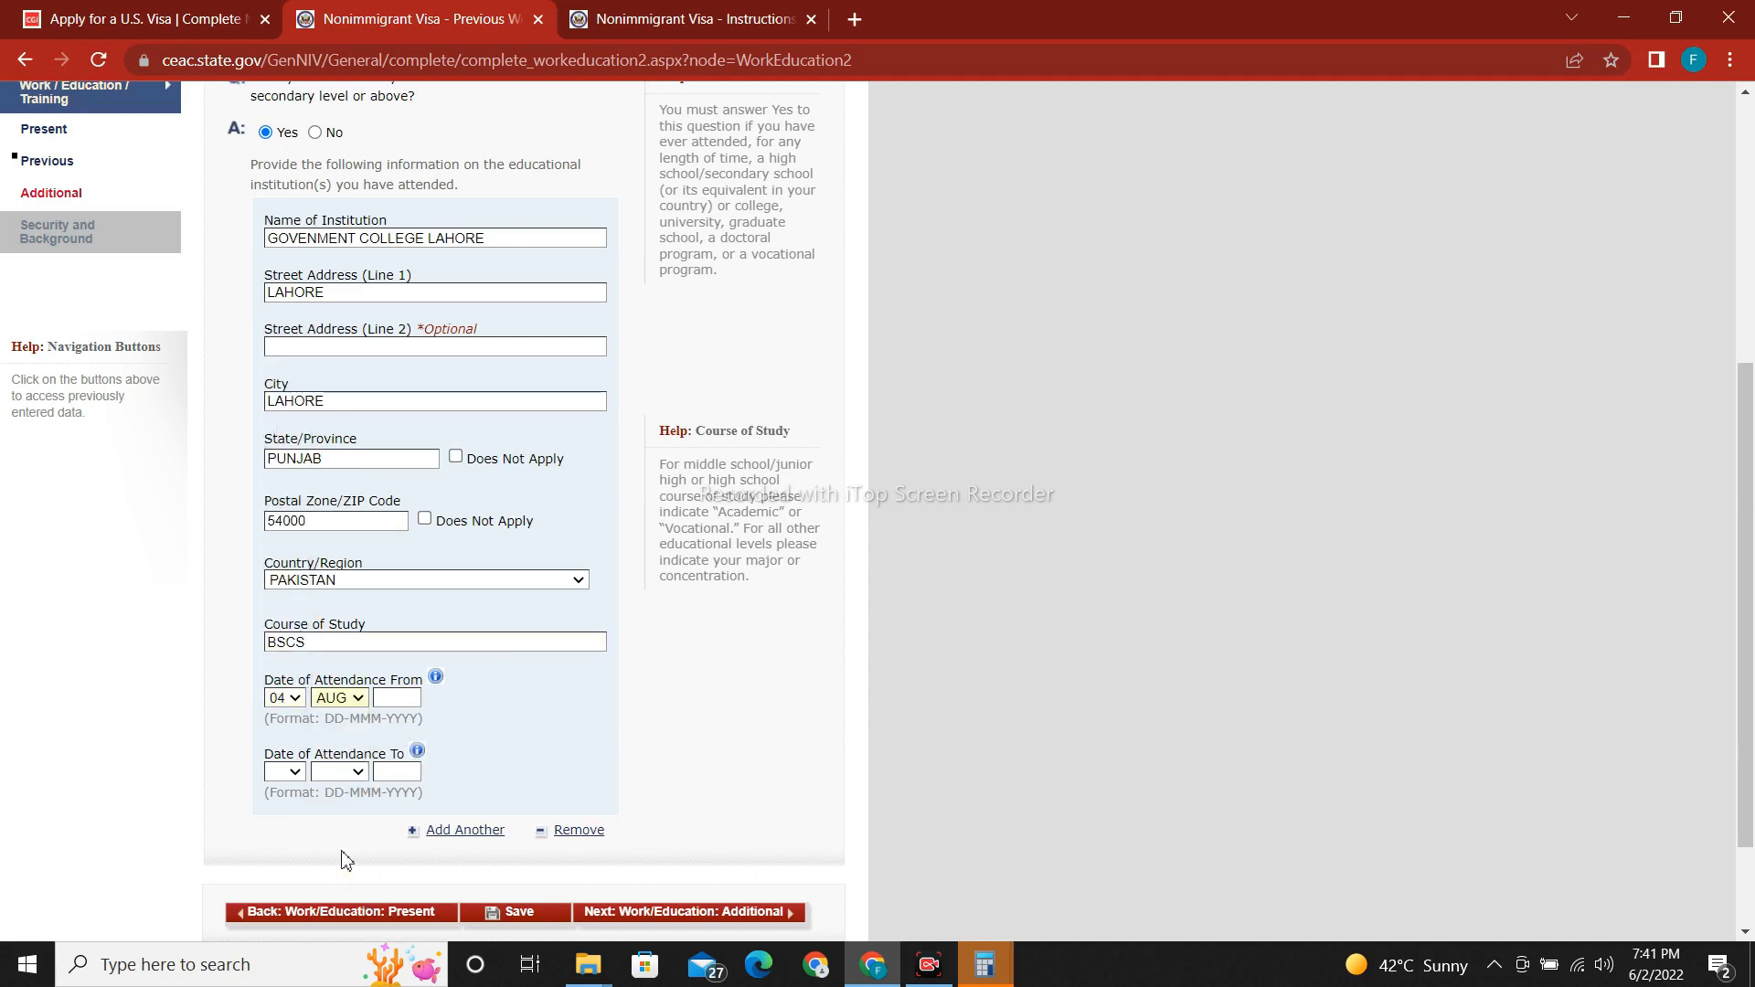
pyautogui.click(357, 698)
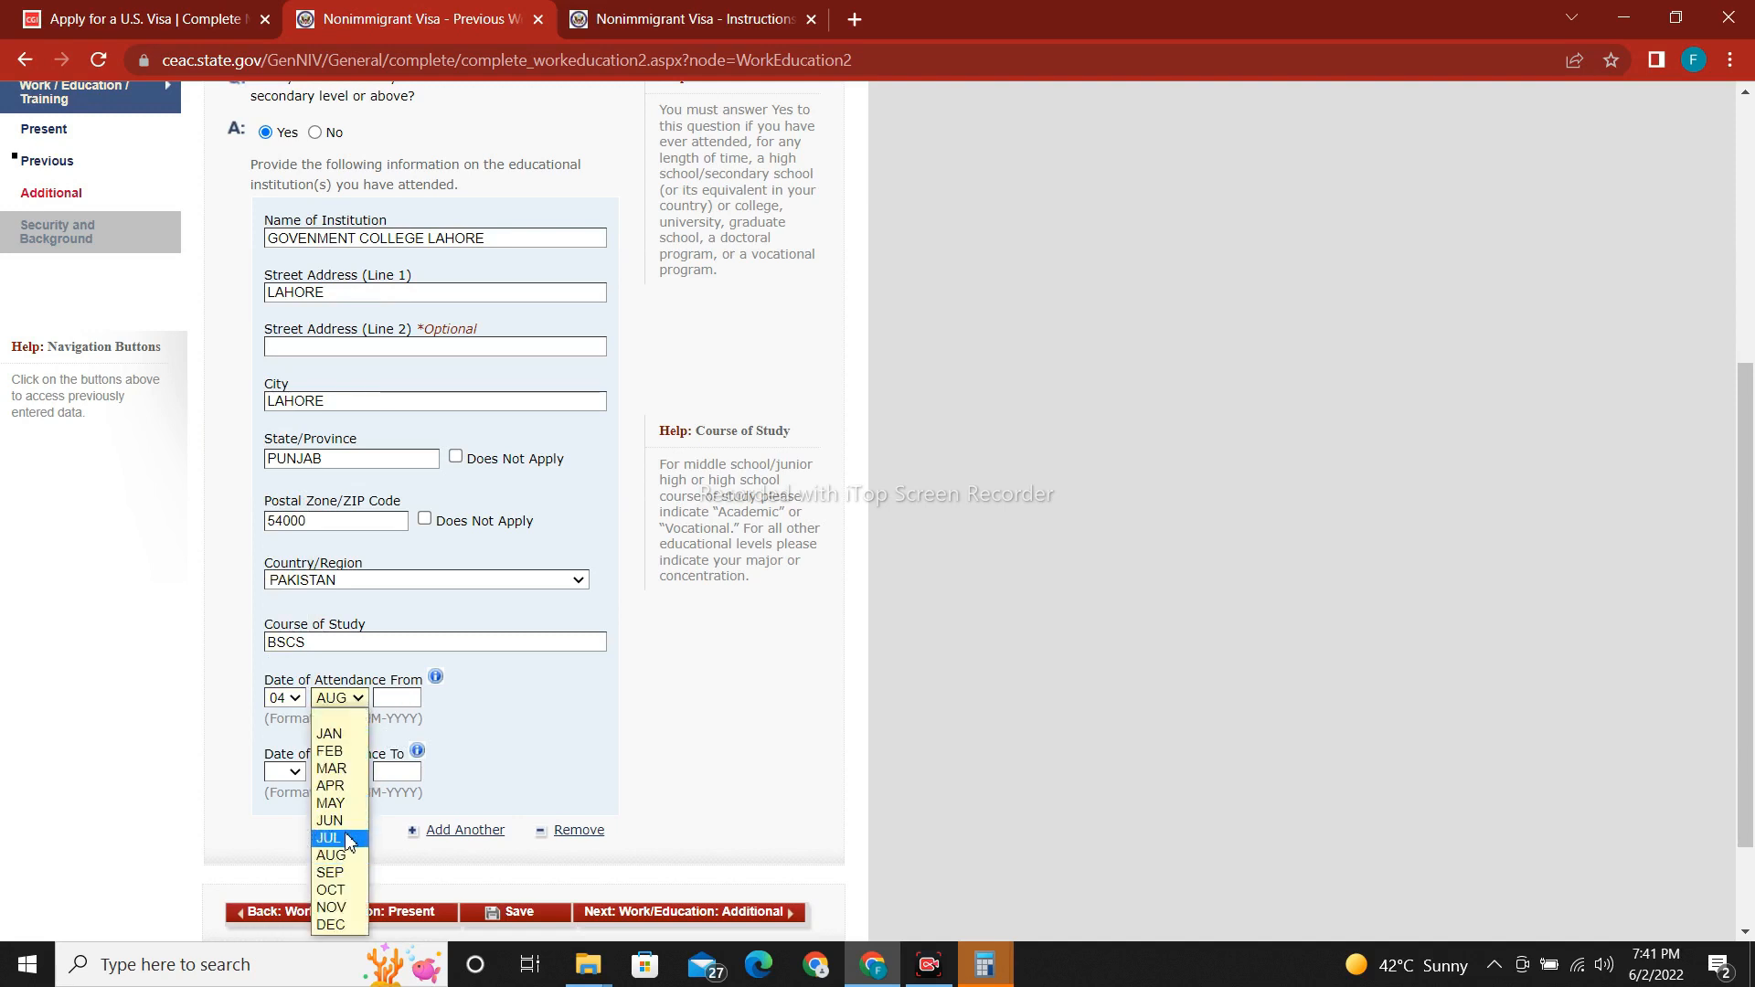
pyautogui.click(338, 837)
pyautogui.click(387, 697)
pyautogui.write('2')
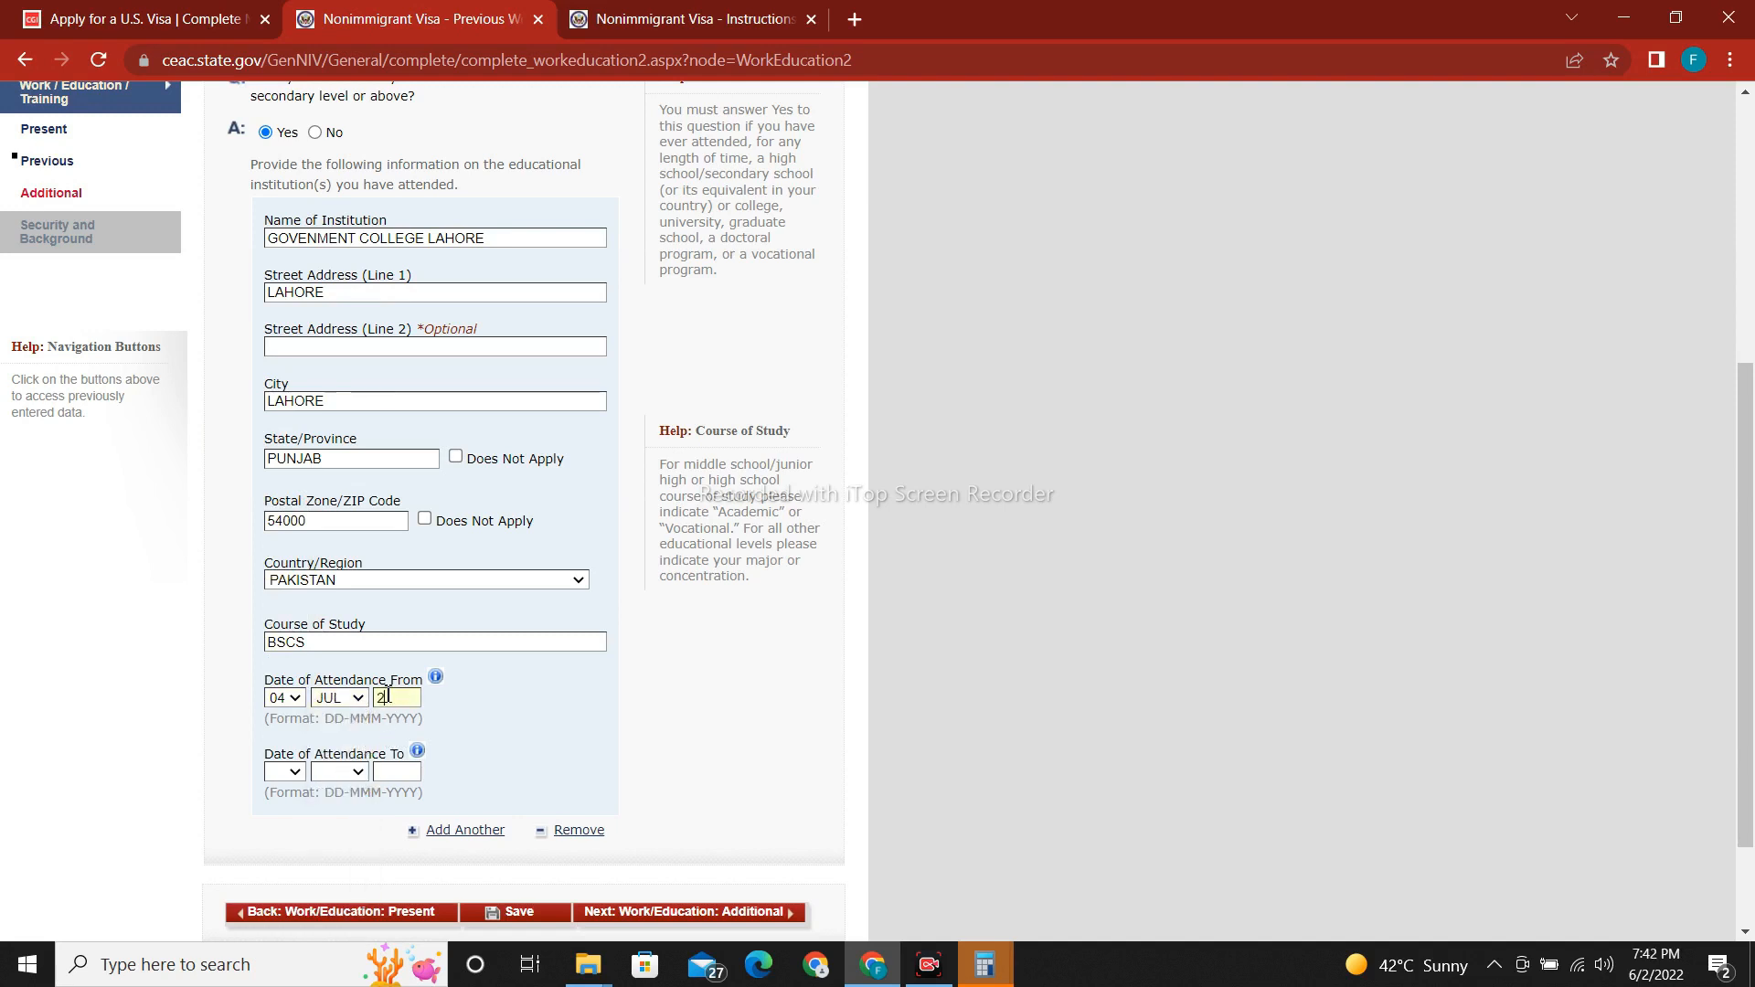
pyautogui.write('008')
# Set the attendance end date to 04 JUL 2012.
pyautogui.click(281, 782)
pyautogui.click(286, 494)
pyautogui.click(337, 771)
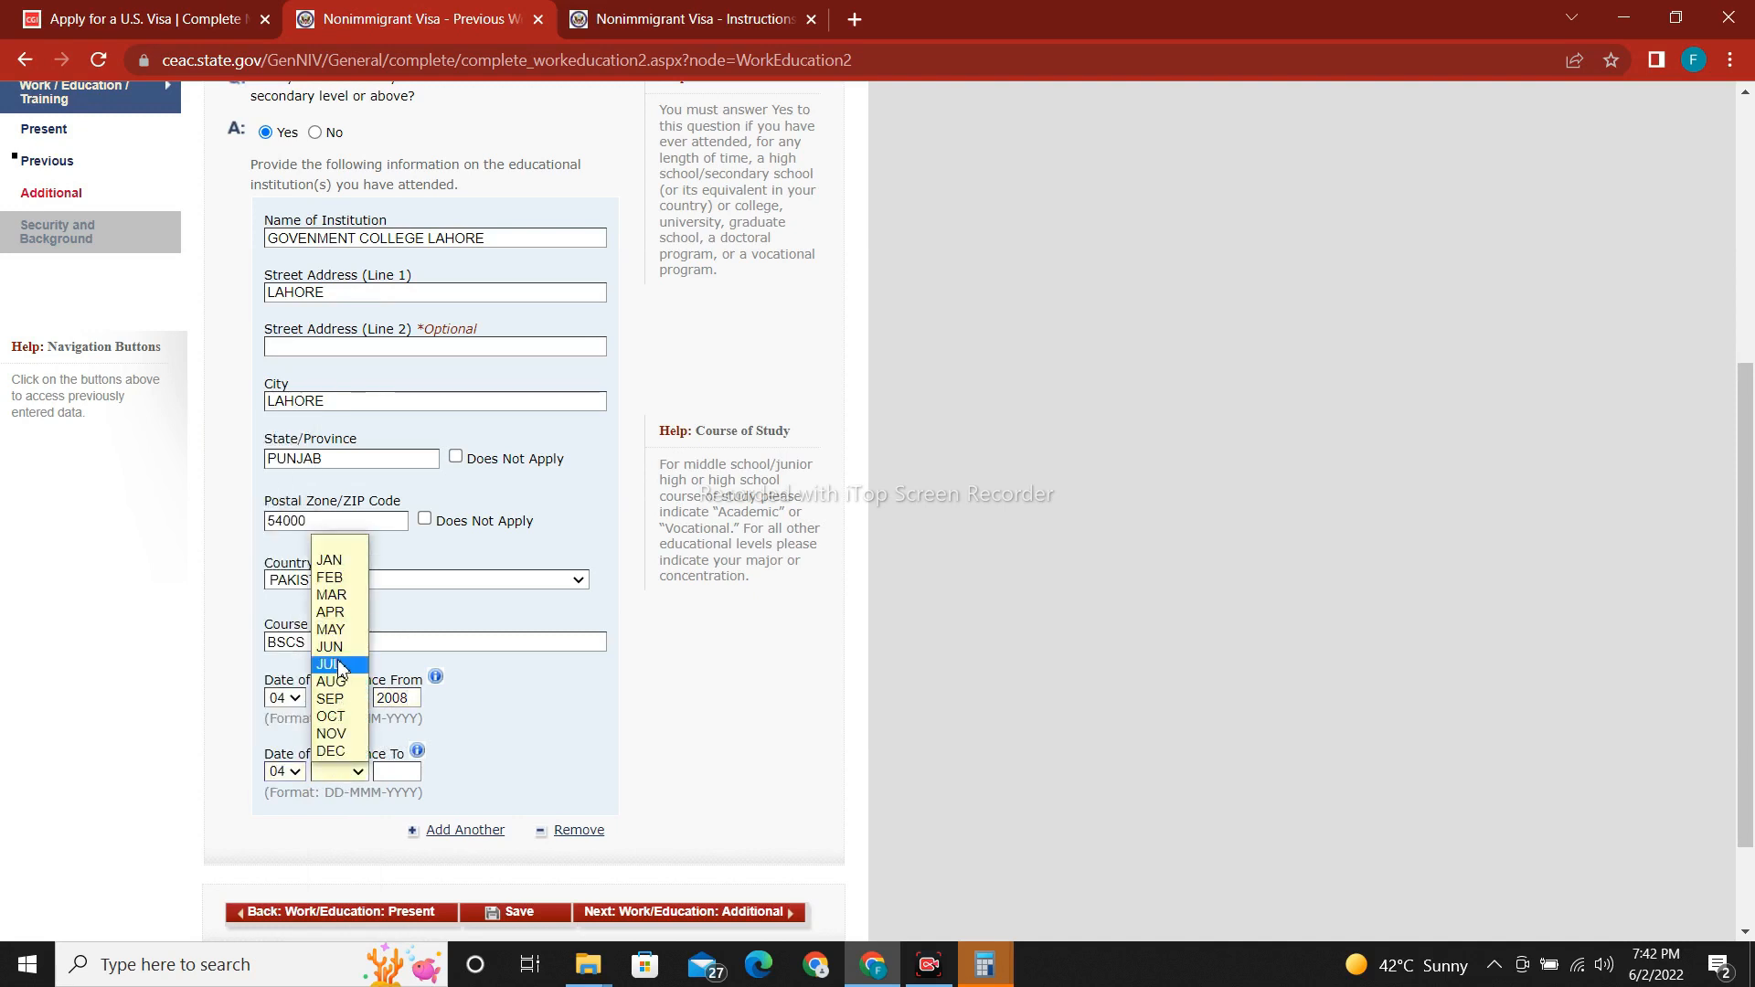
pyautogui.click(340, 665)
pyautogui.click(386, 773)
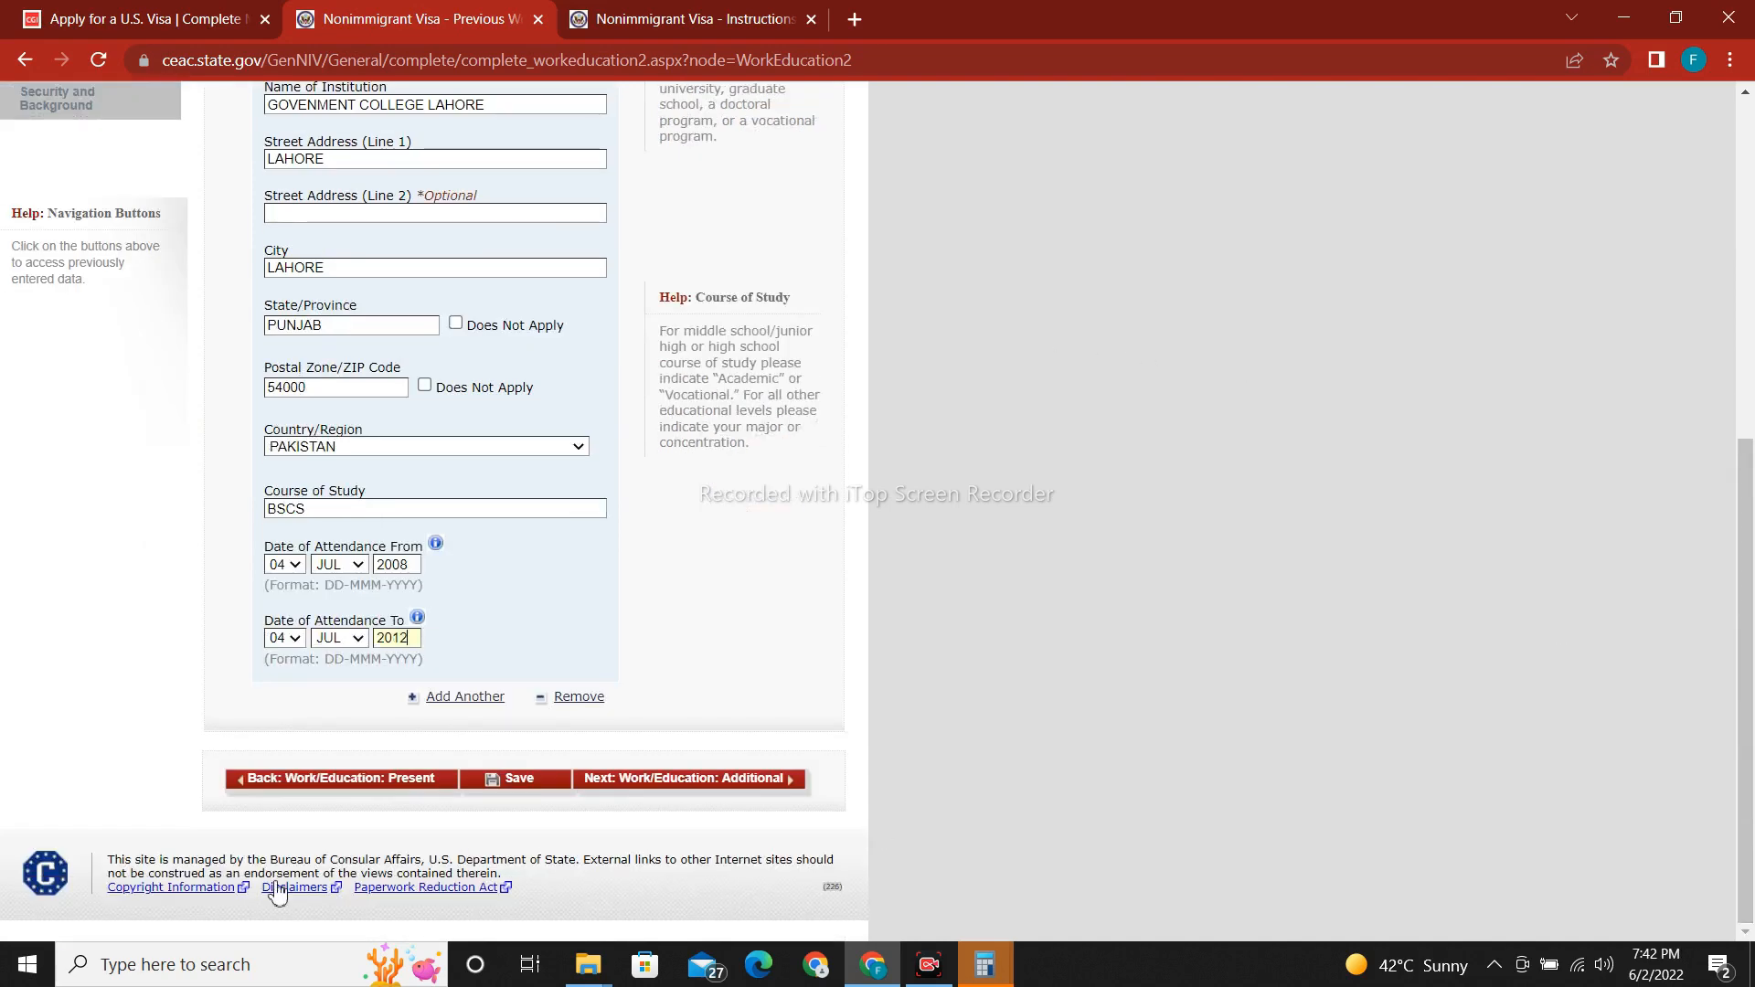
# Save the education details, decline saving the address, and continue to the Additional page.
pyautogui.click(541, 785)
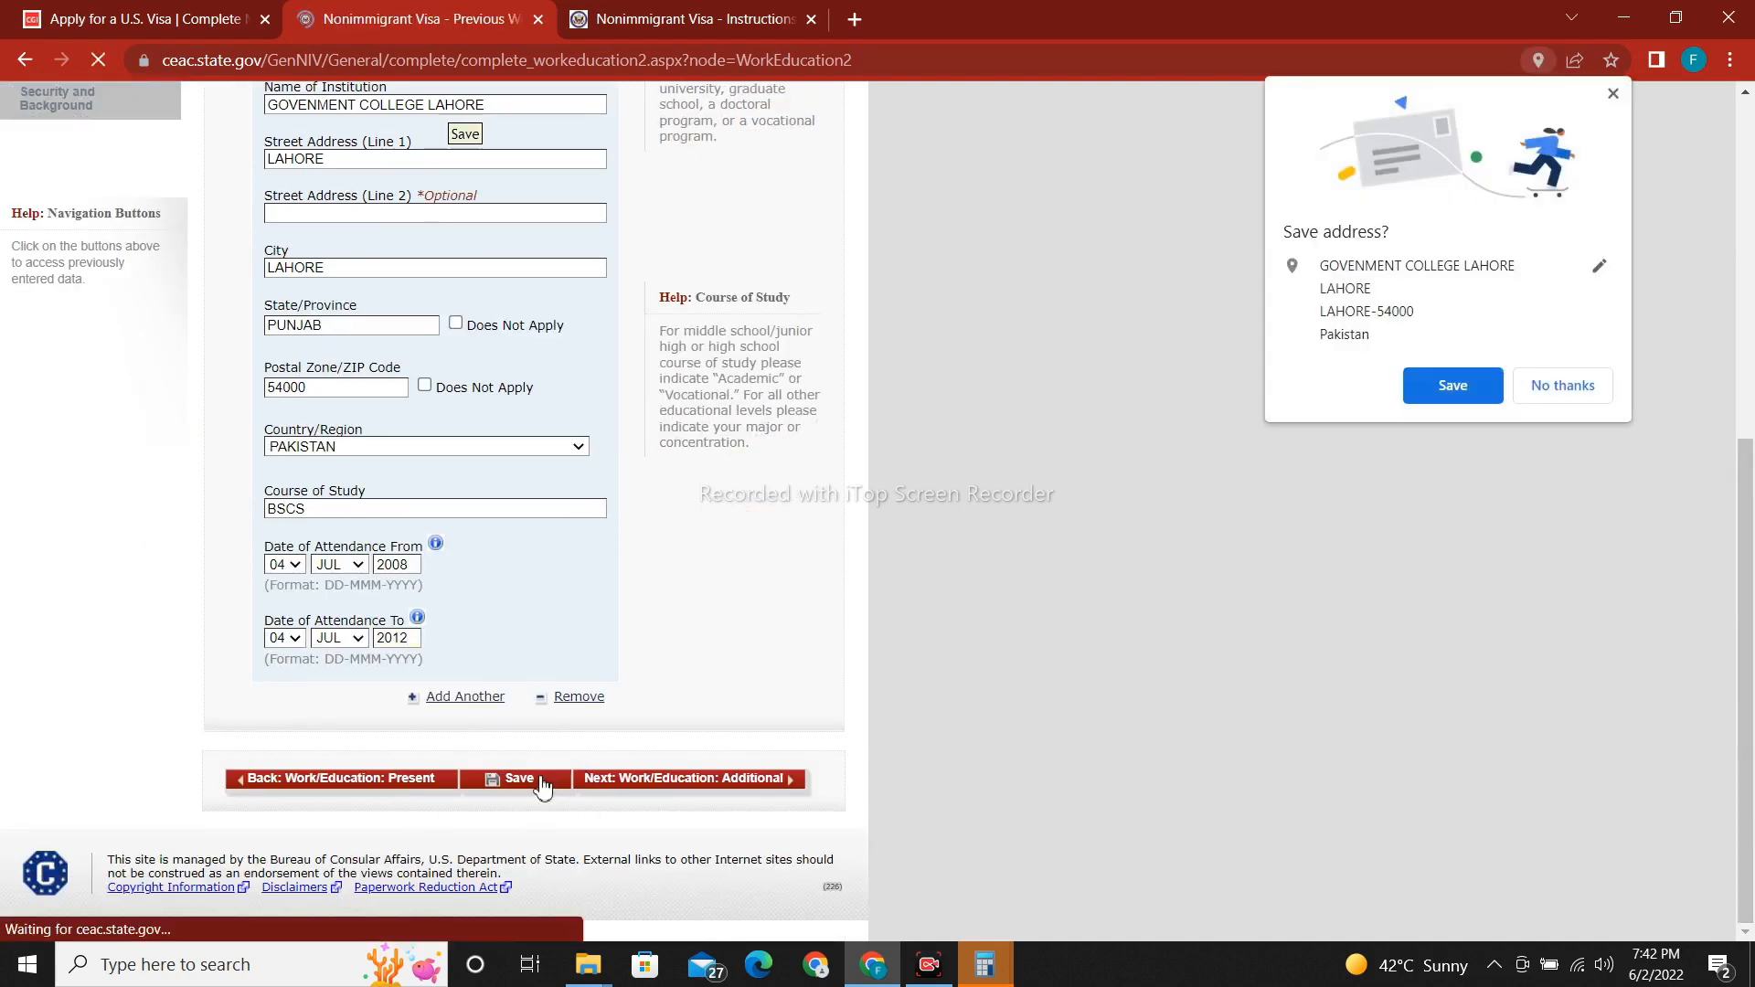
pyautogui.click(1563, 386)
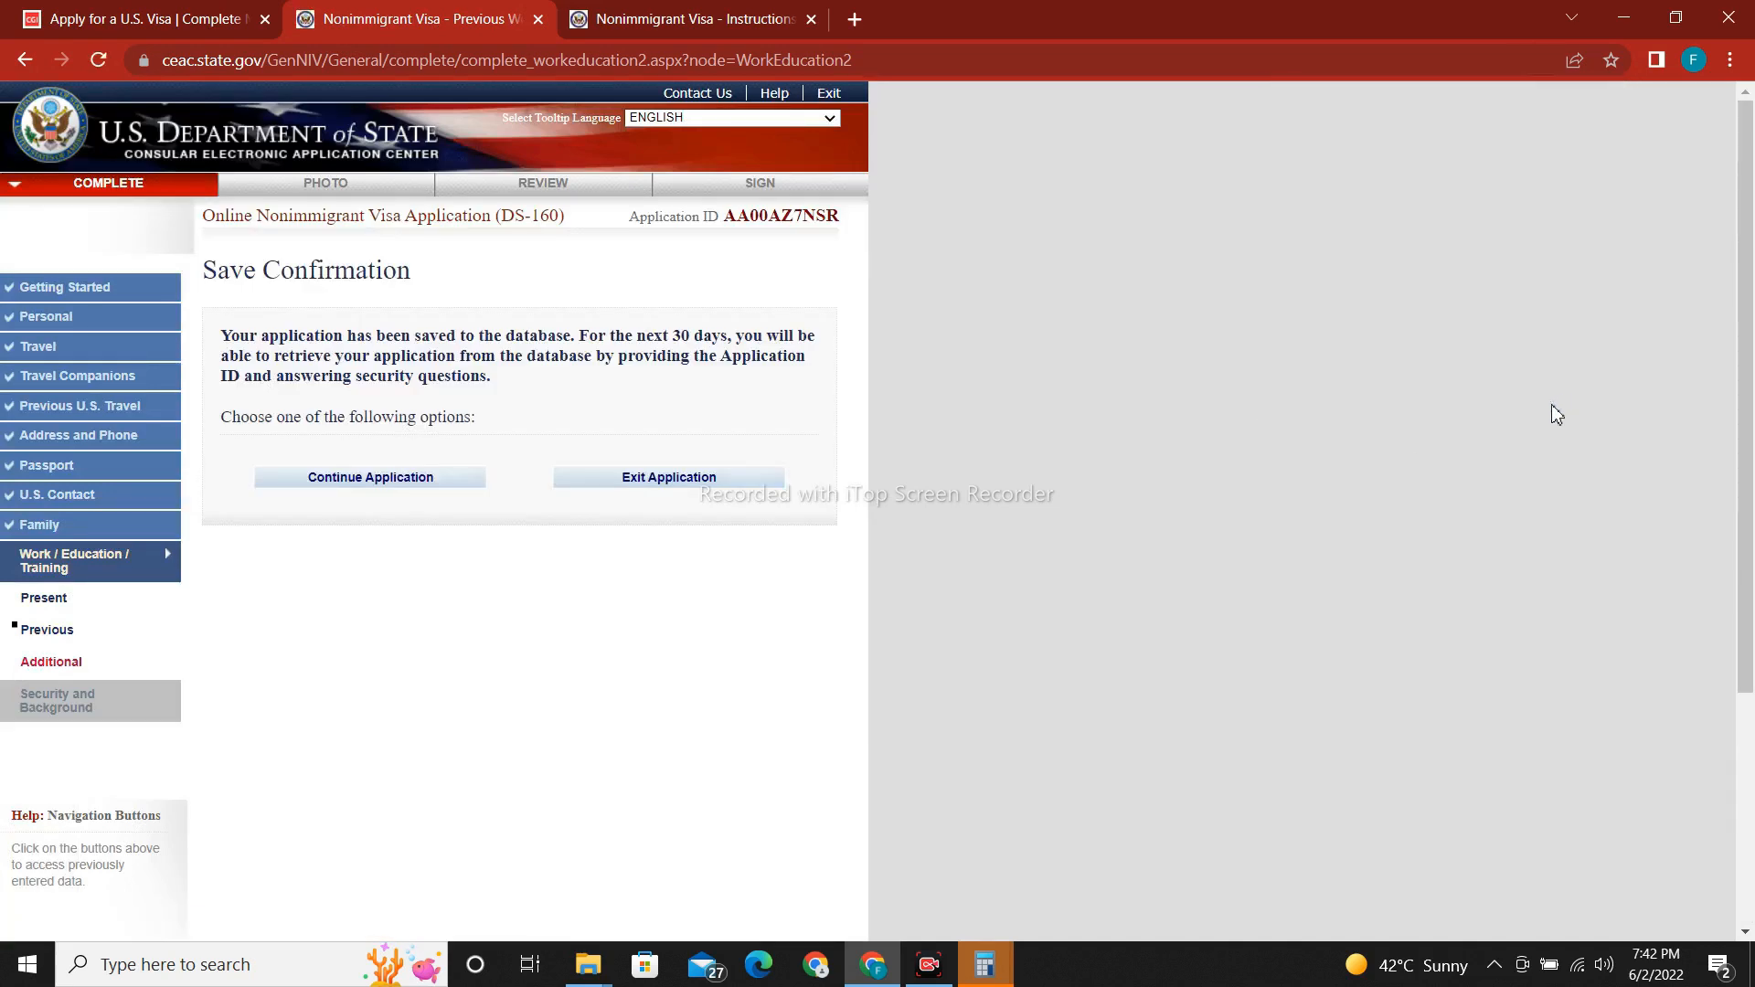
pyautogui.click(320, 482)
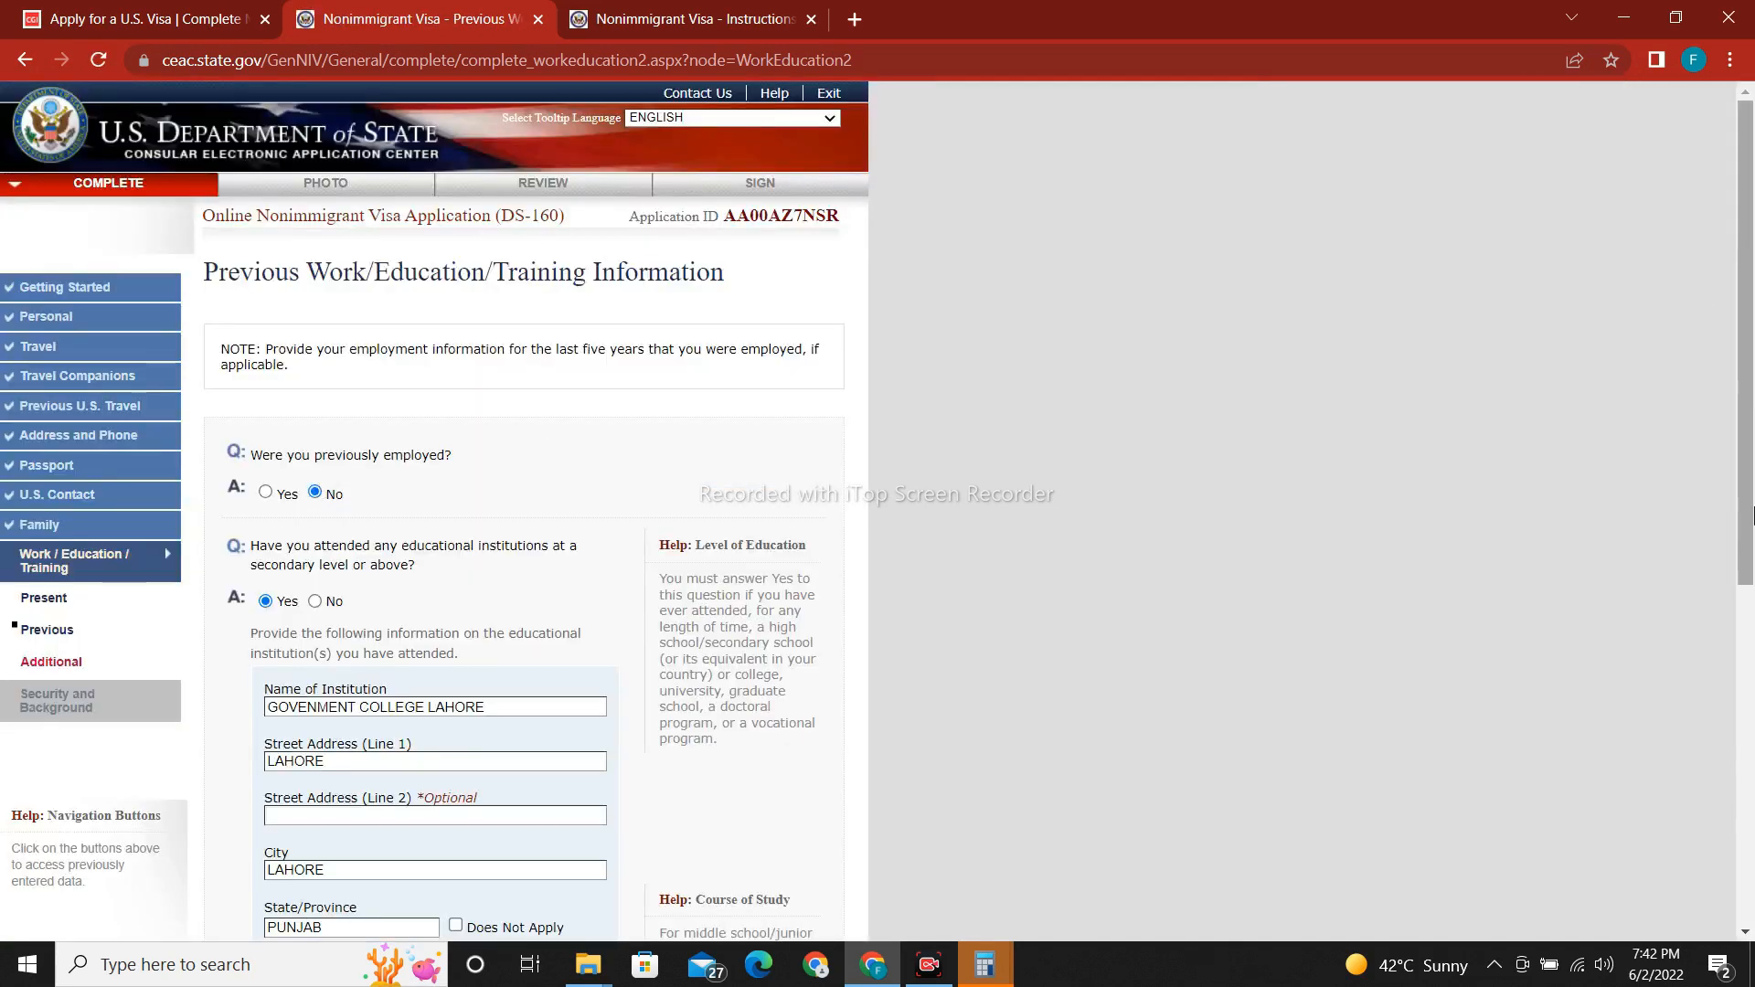
pyautogui.click(1750, 904)
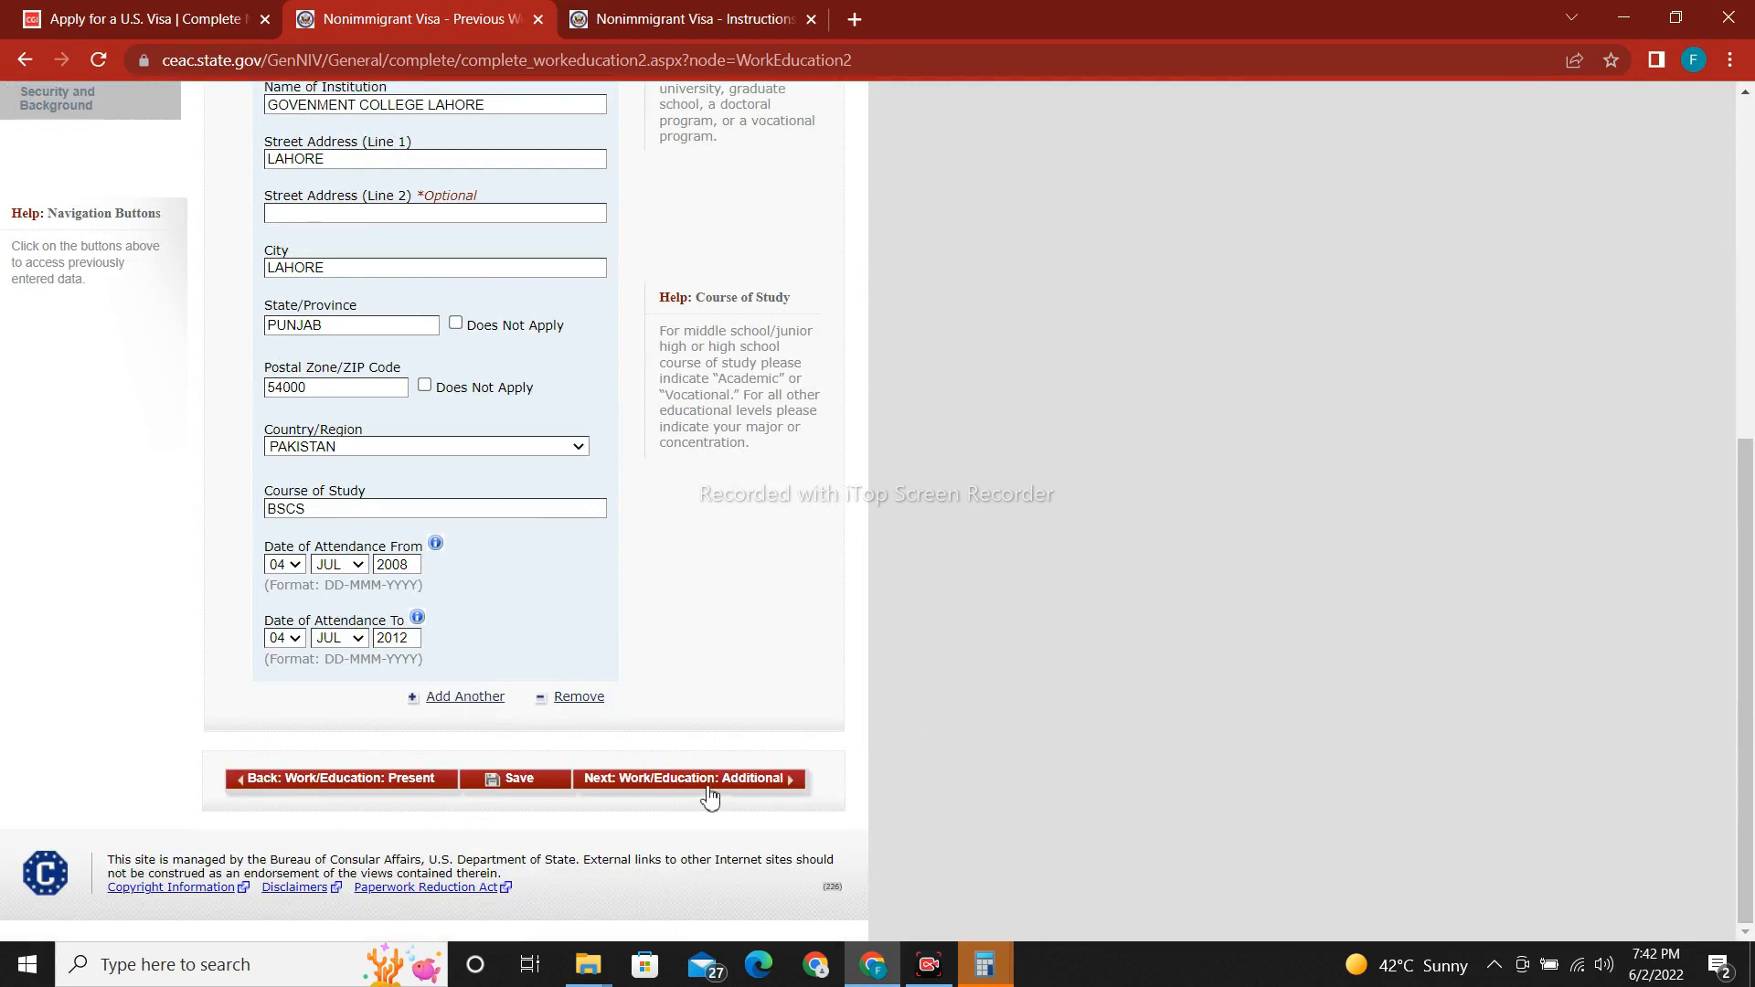
pyautogui.click(737, 782)
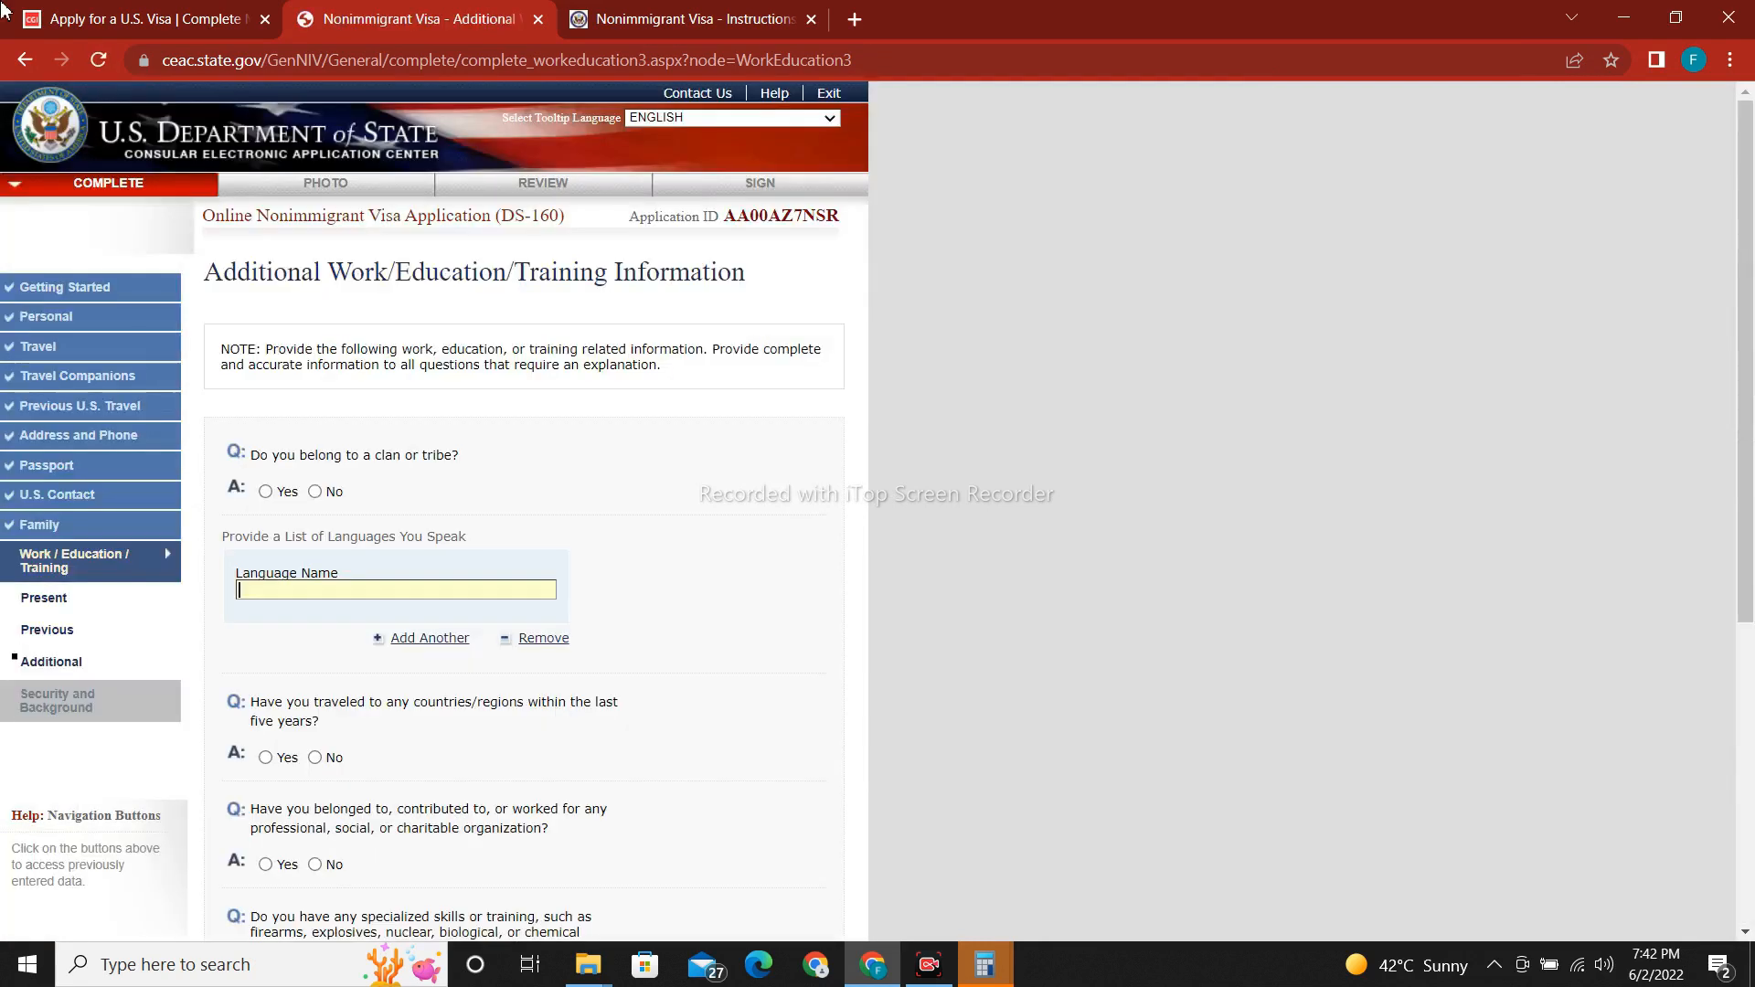
# Answer No to clan/tribe and add URDU as a second language after ENGLISH.
pyautogui.scroll(-2, 1751, 428)
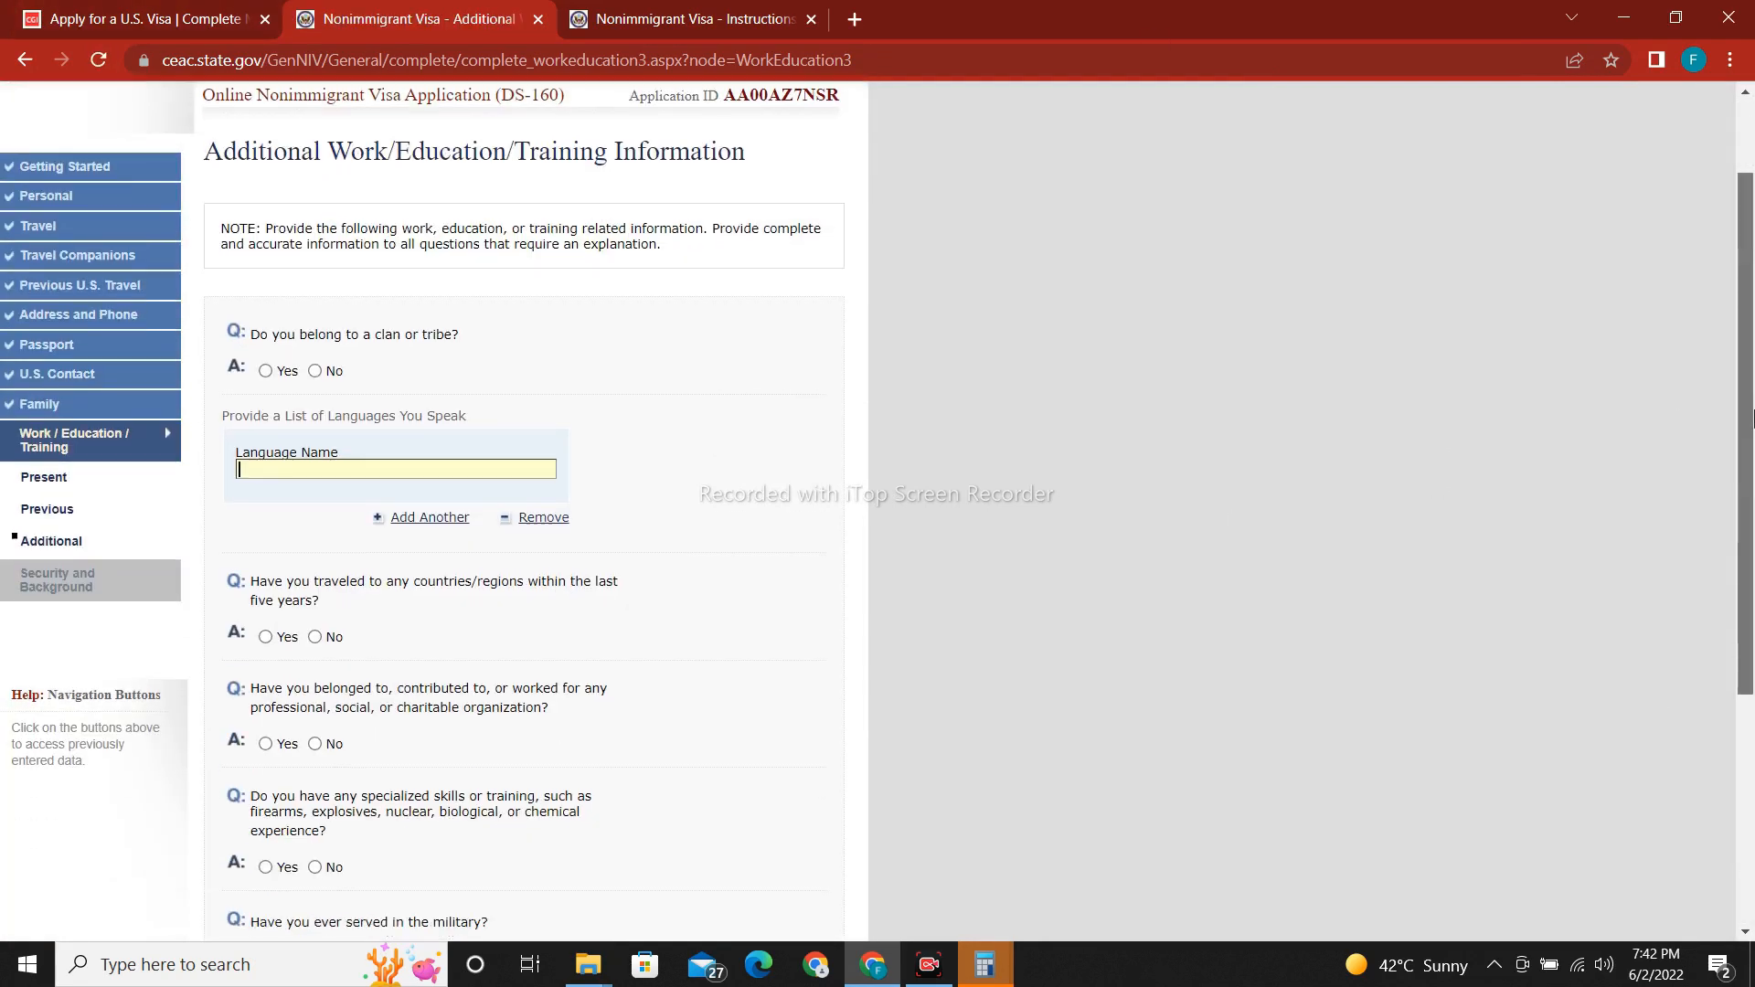
pyautogui.scroll(-1, 1751, 428)
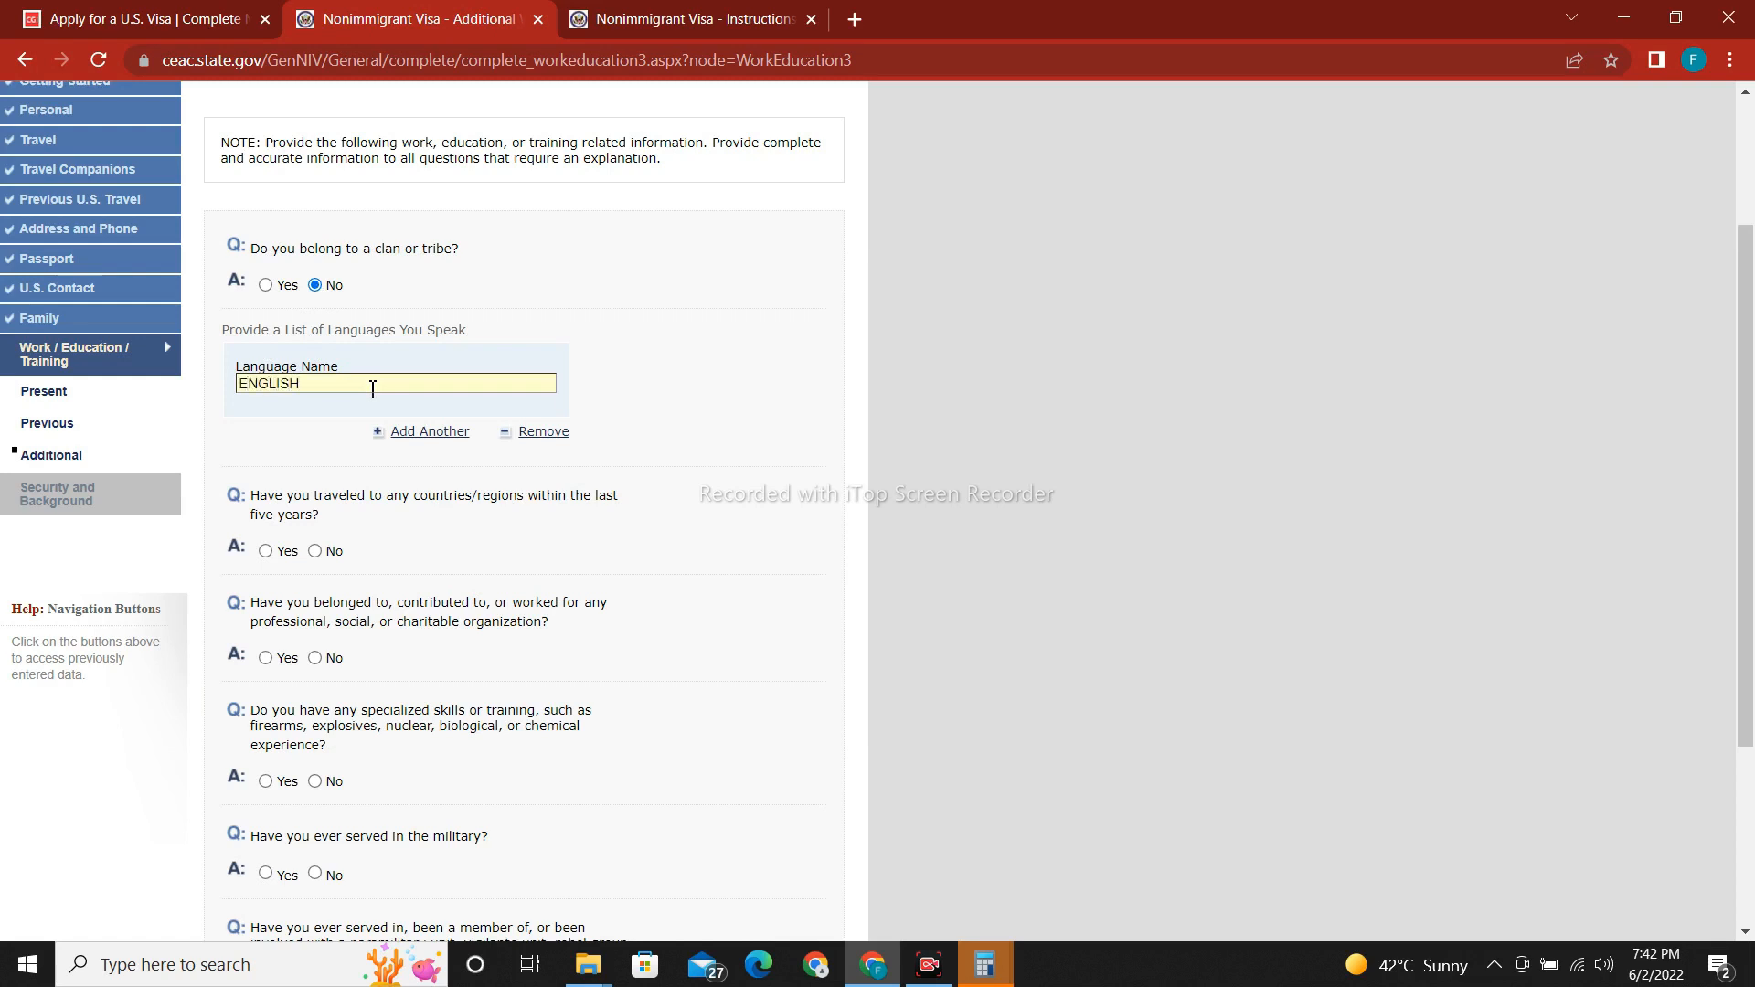
pyautogui.click(425, 431)
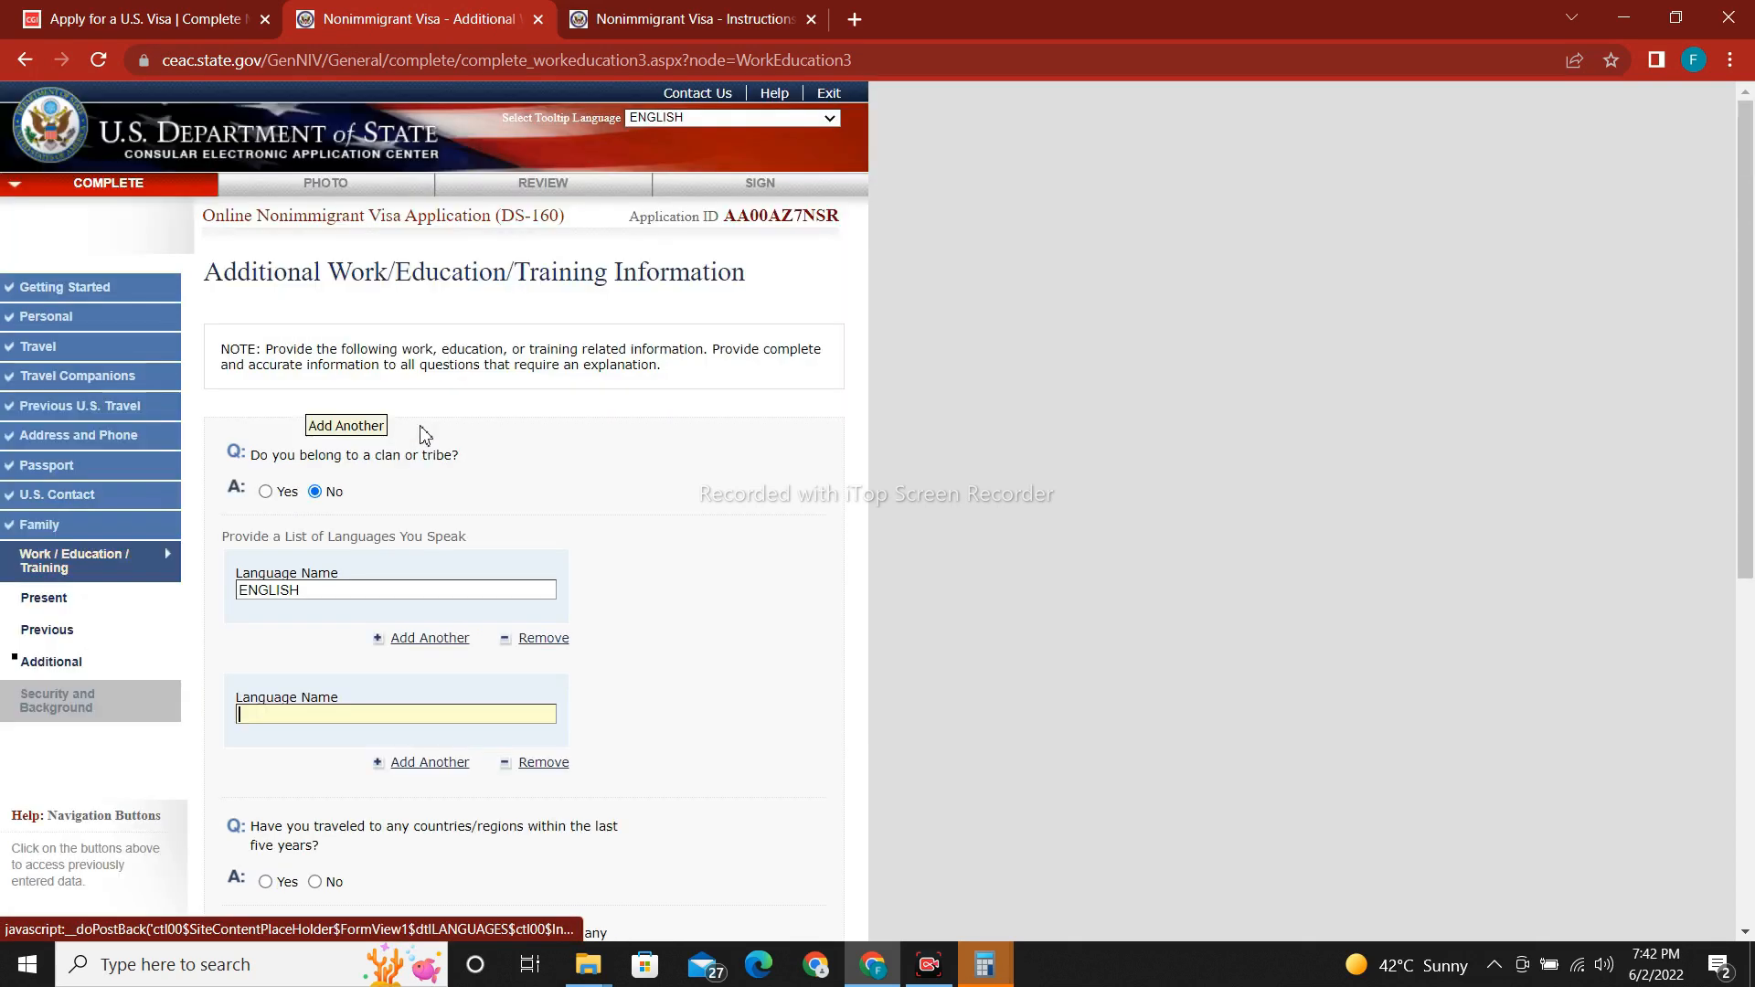
pyautogui.write('URDU')
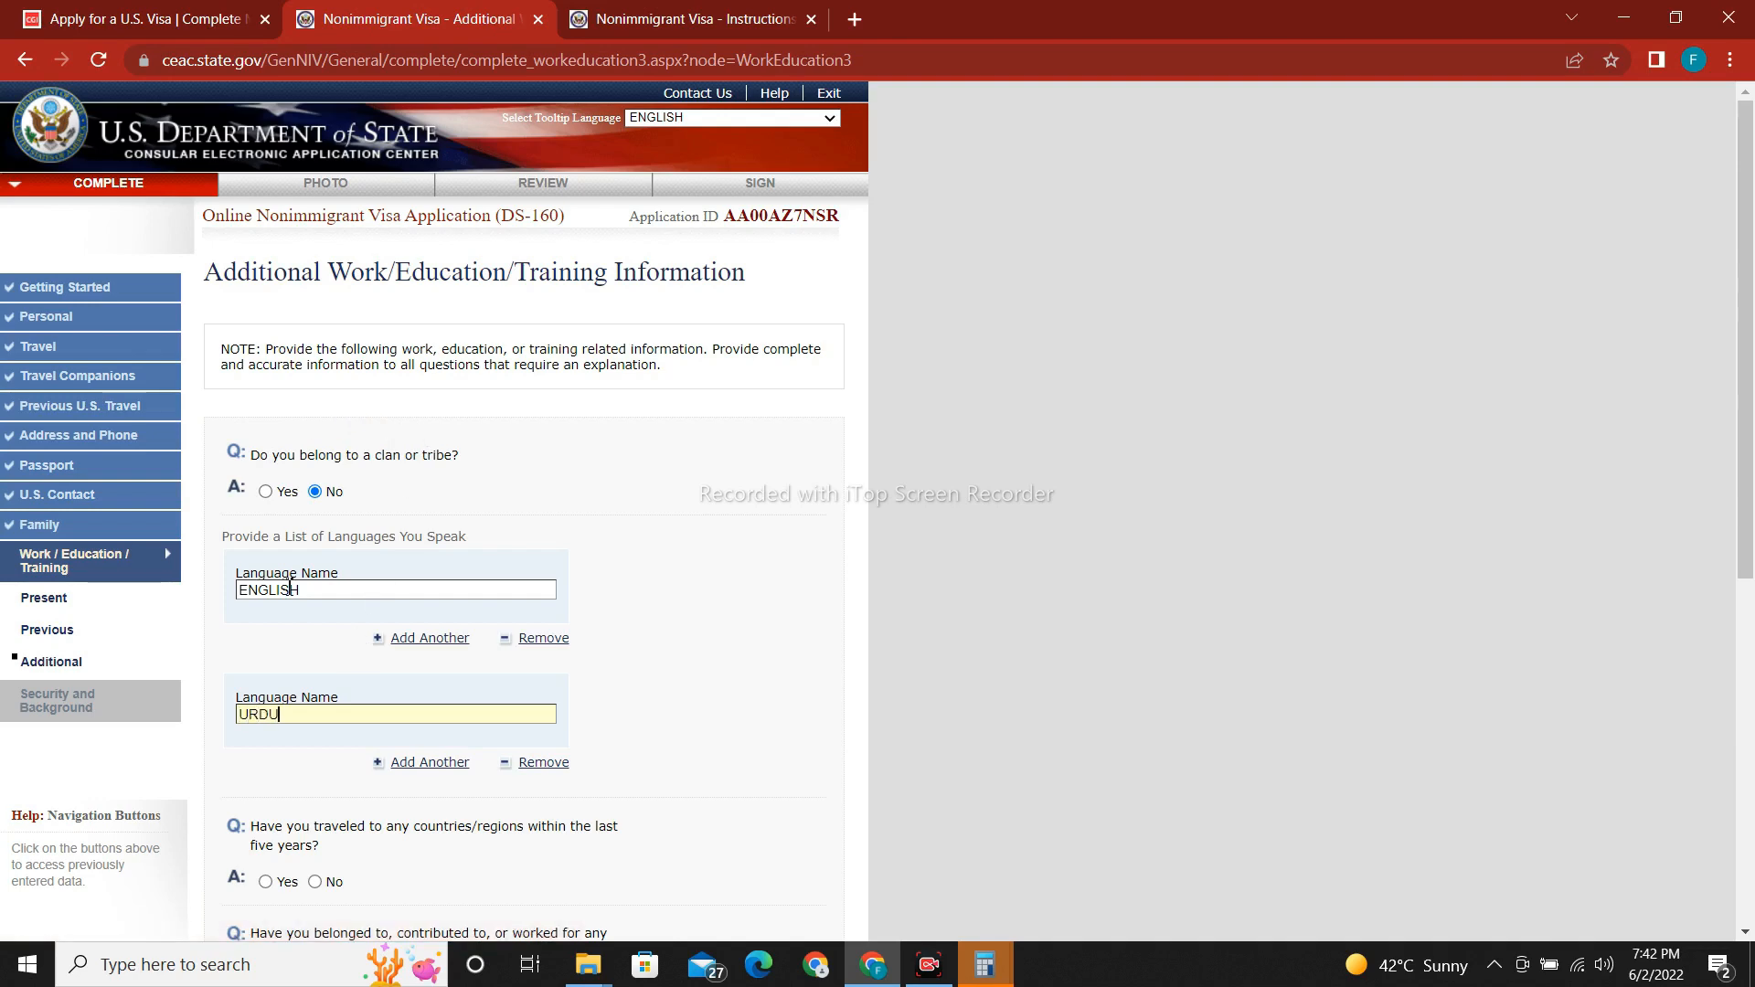
pyautogui.scroll(-5, 466, 548)
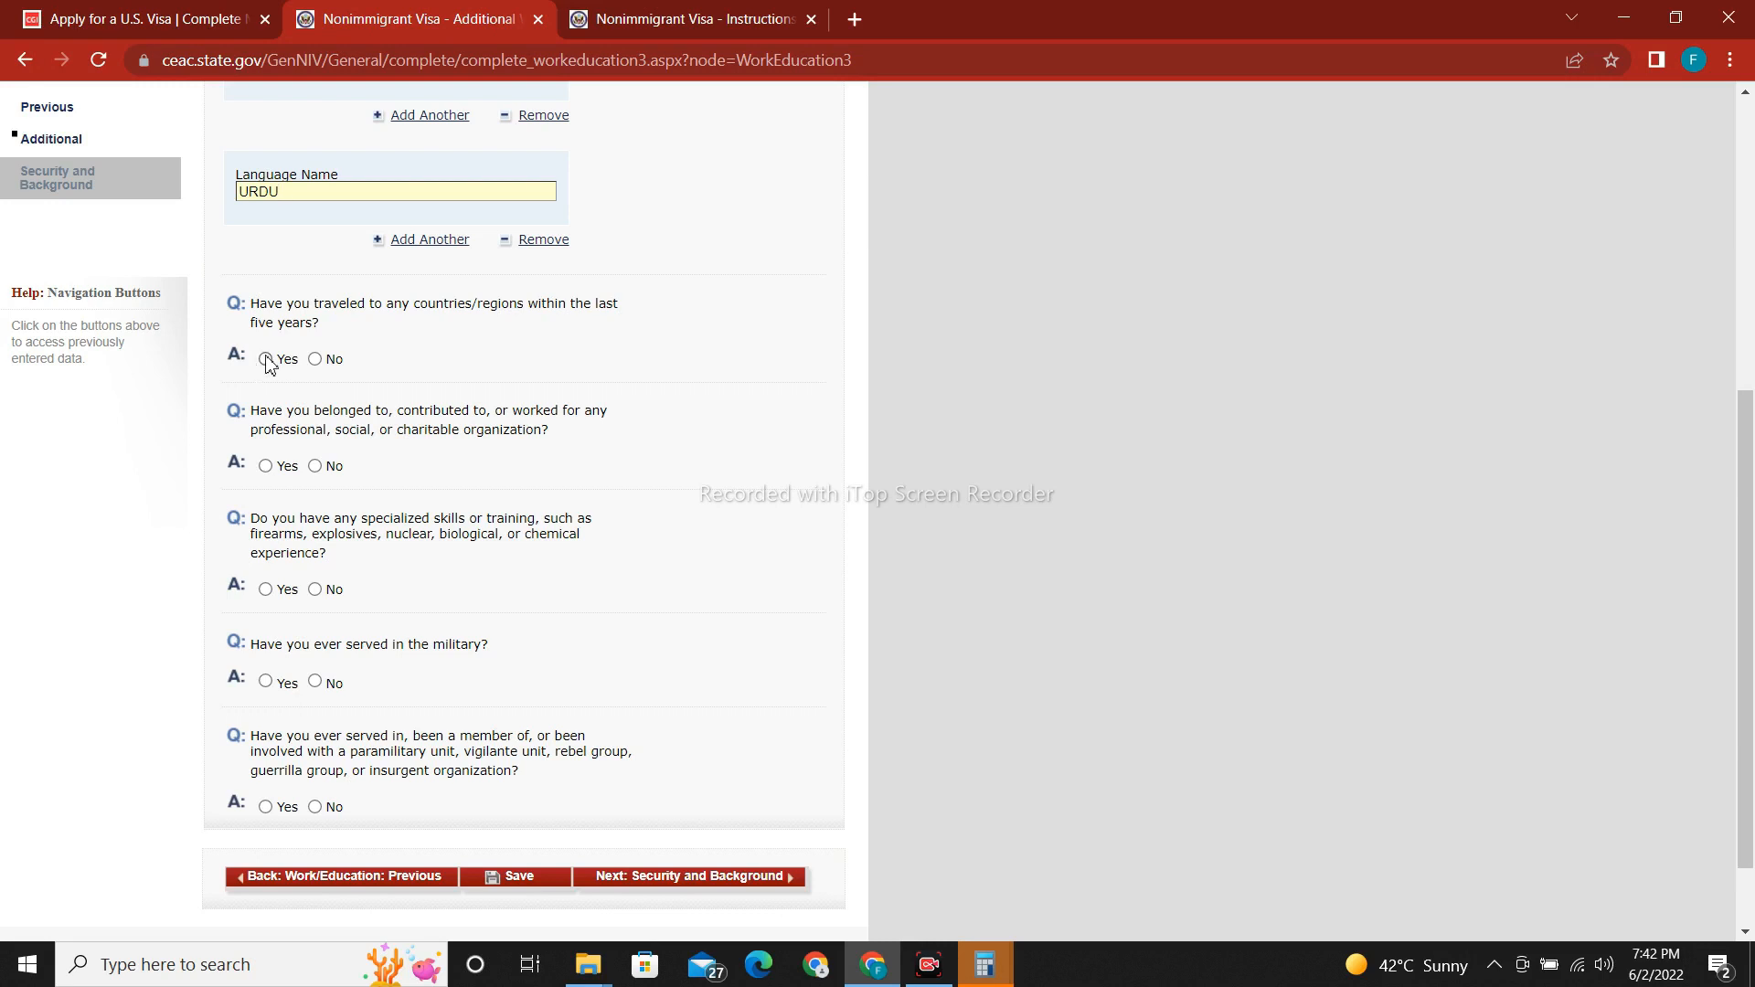
# Answer No to the travel, organization membership and specialized skills questions.
pyautogui.click(315, 359)
pyautogui.moveTo(1746, 167); pyautogui.dragTo(1748, 510)
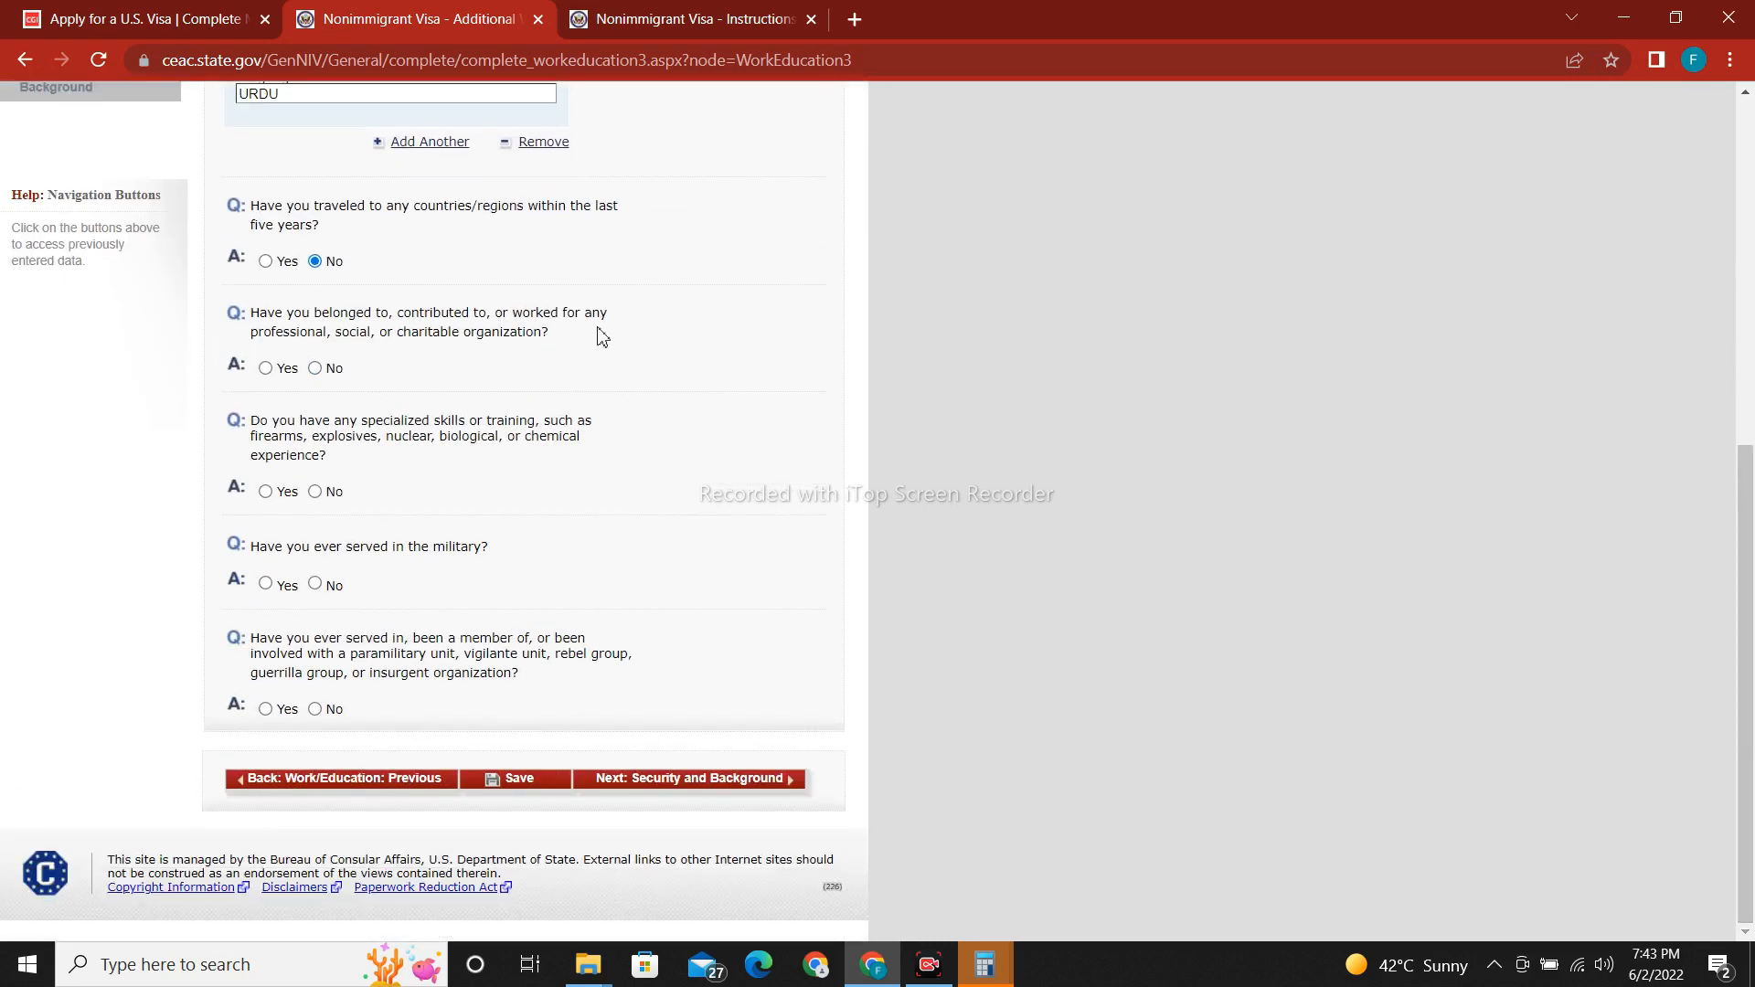
pyautogui.click(316, 370)
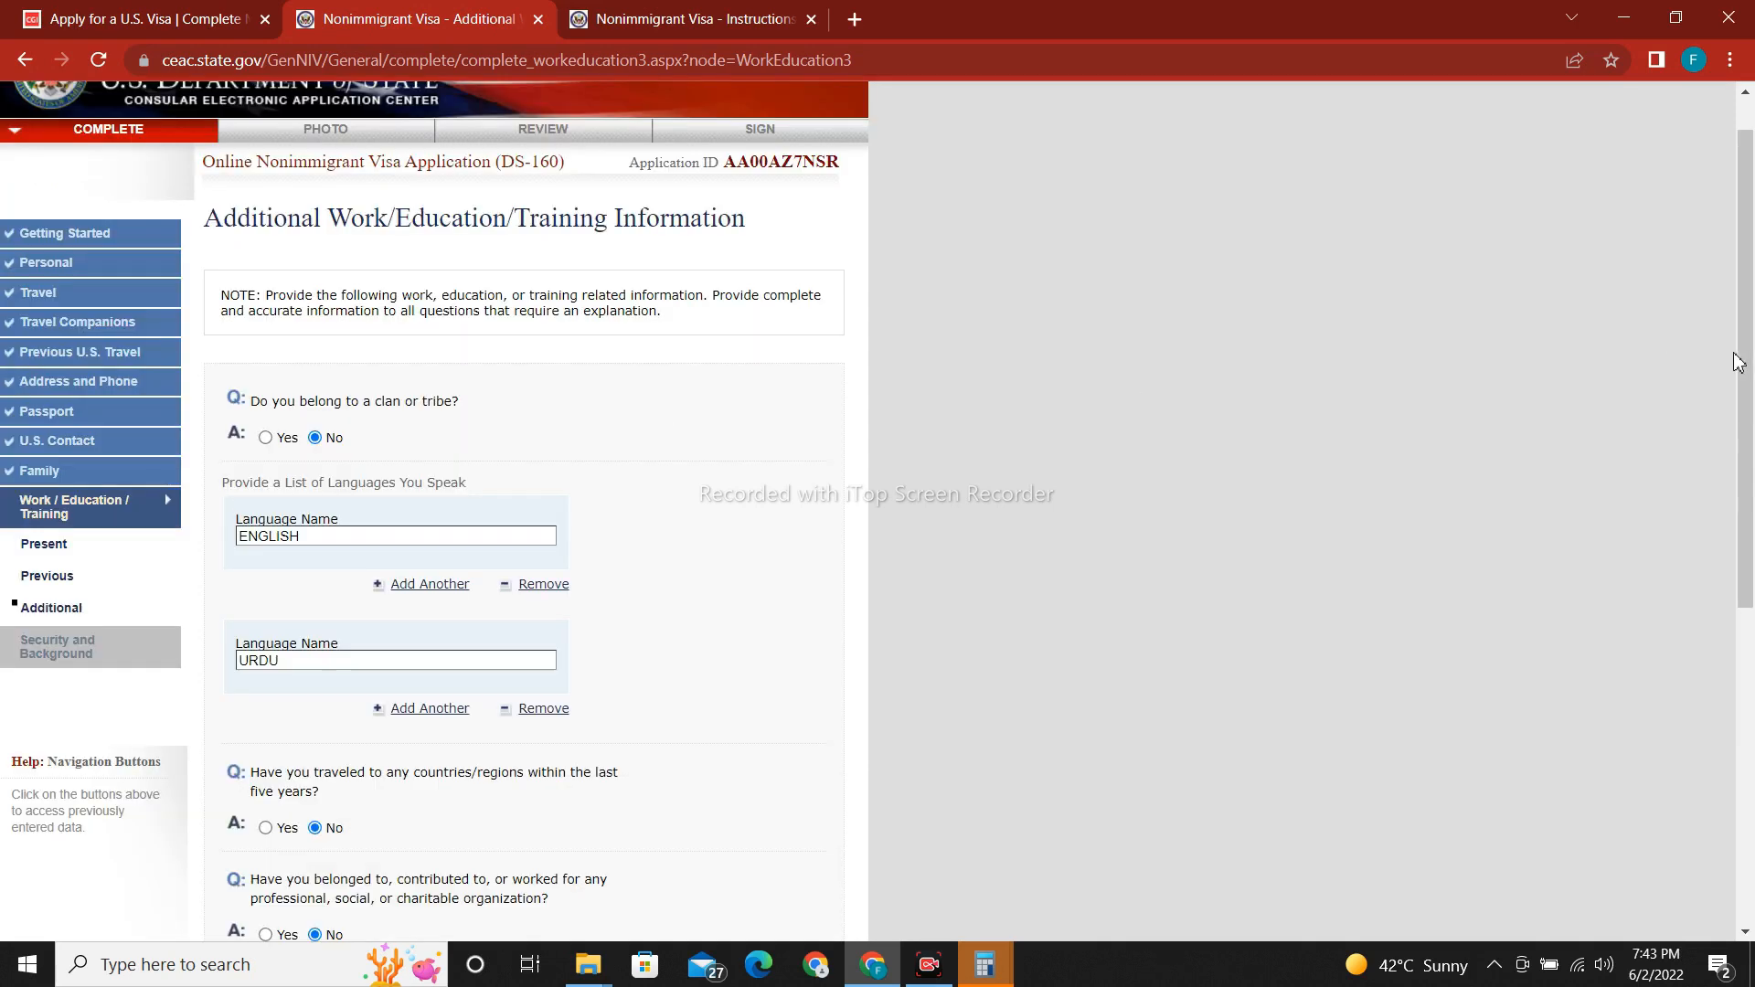
pyautogui.moveTo(1735, 360); pyautogui.dragTo(1738, 681)
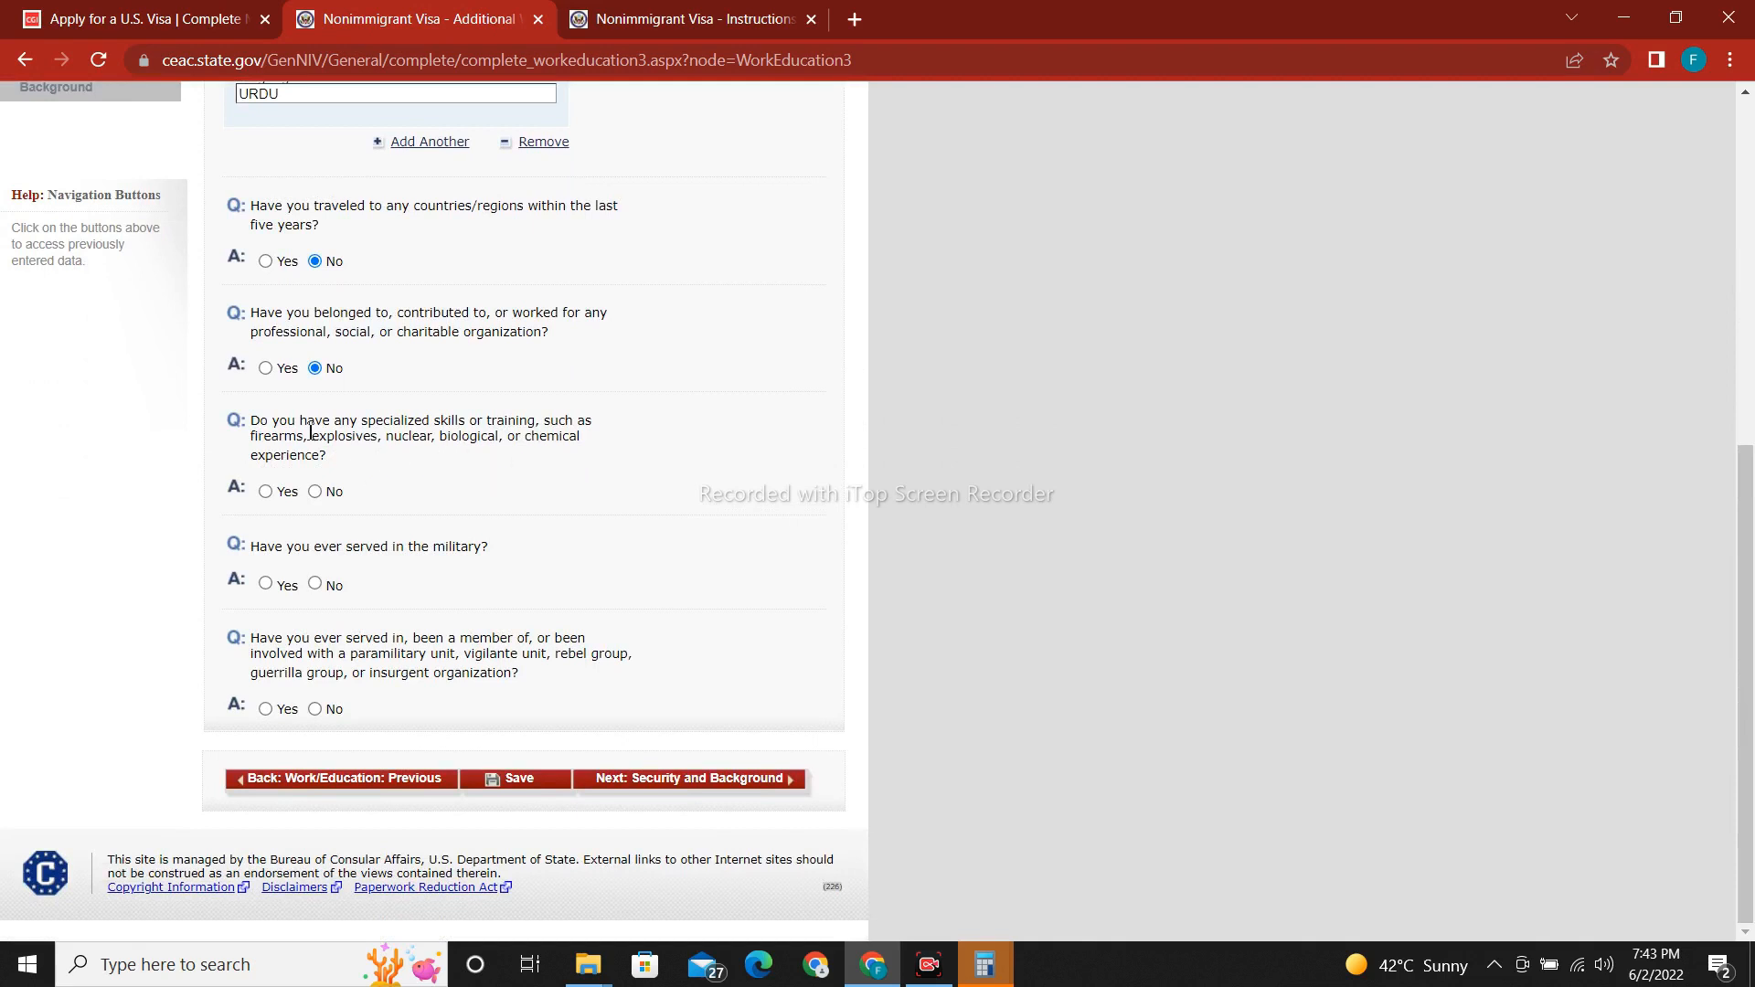
pyautogui.click(315, 492)
pyautogui.scroll(4, 317, 592)
pyautogui.scroll(-4, 548, 732)
# Save the additional answers and proceed to Security and Background: Part 1.
pyautogui.click(517, 782)
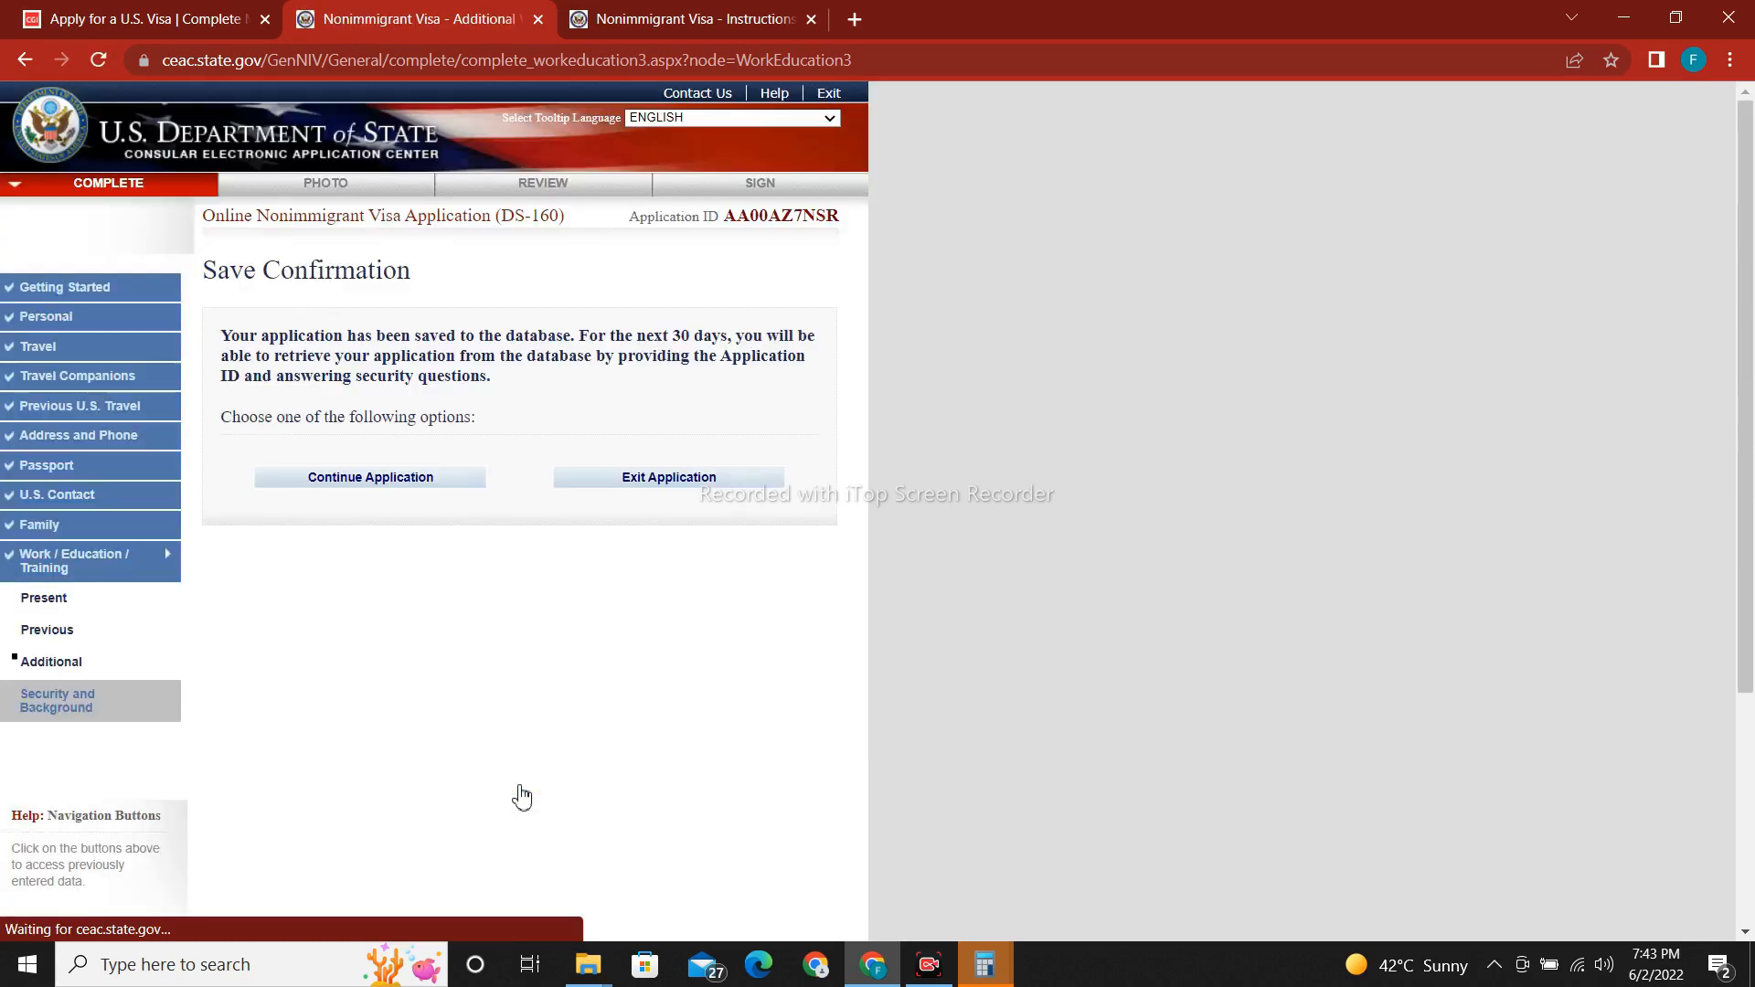
pyautogui.click(407, 496)
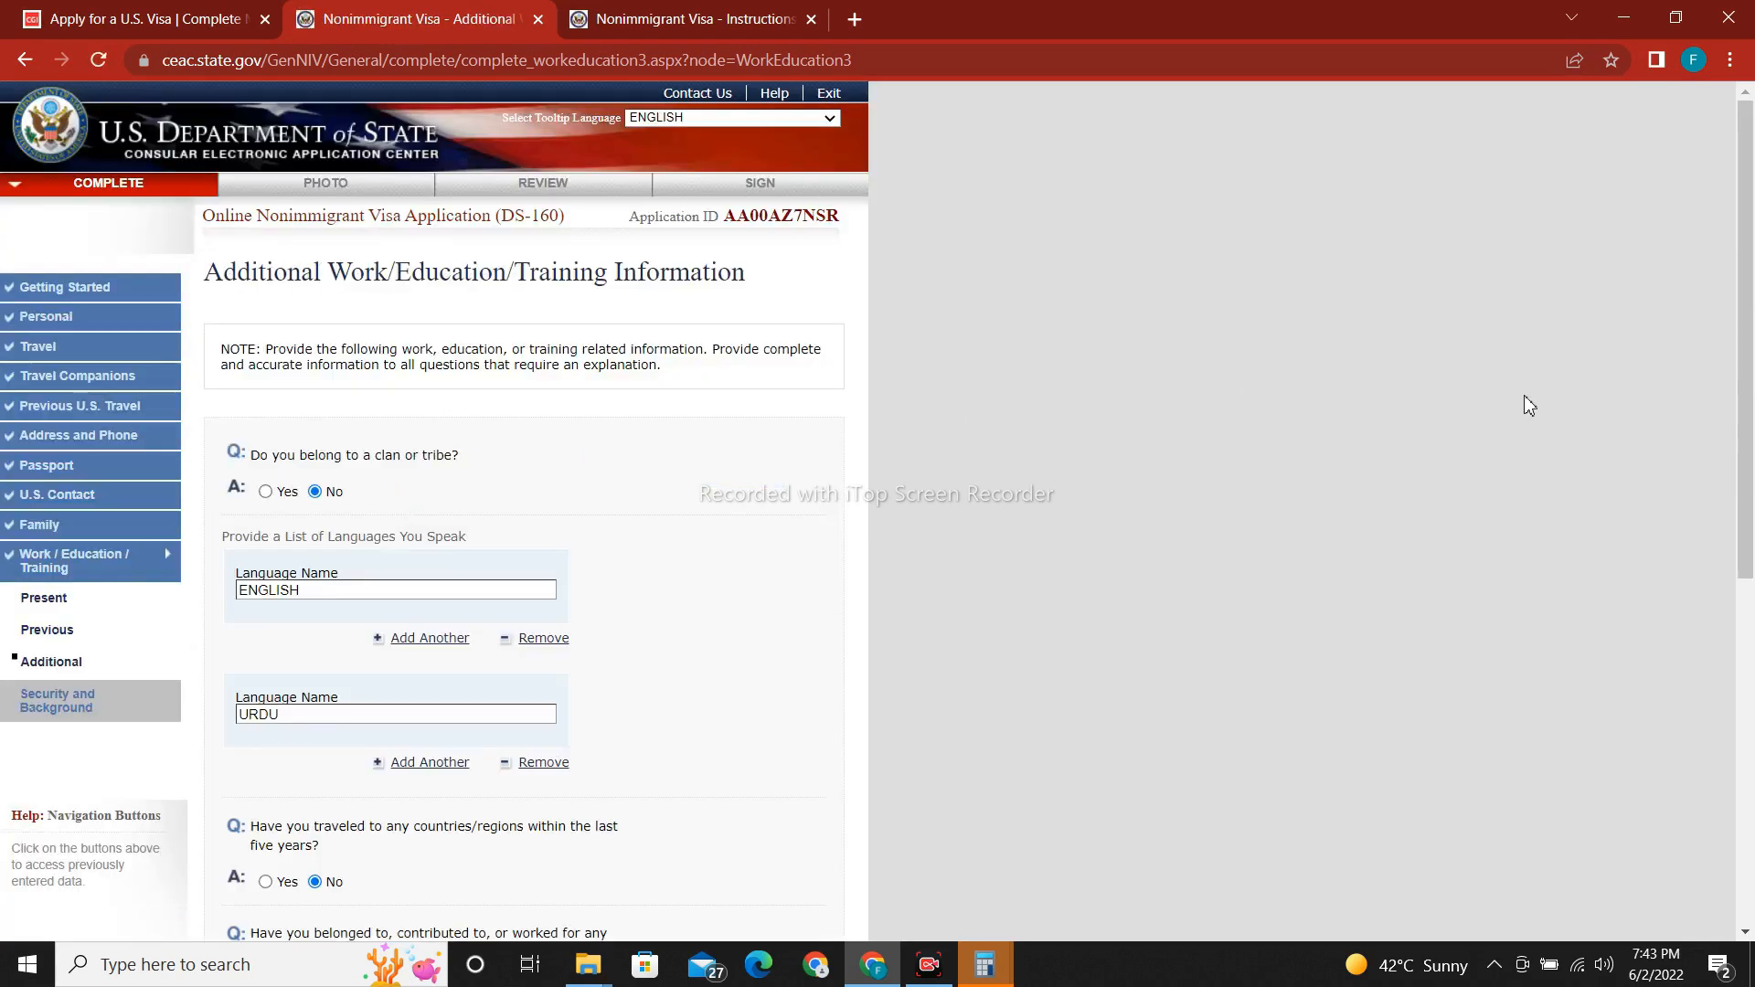
pyautogui.scroll(-1, 1751, 411)
pyautogui.scroll(-5, 1750, 411)
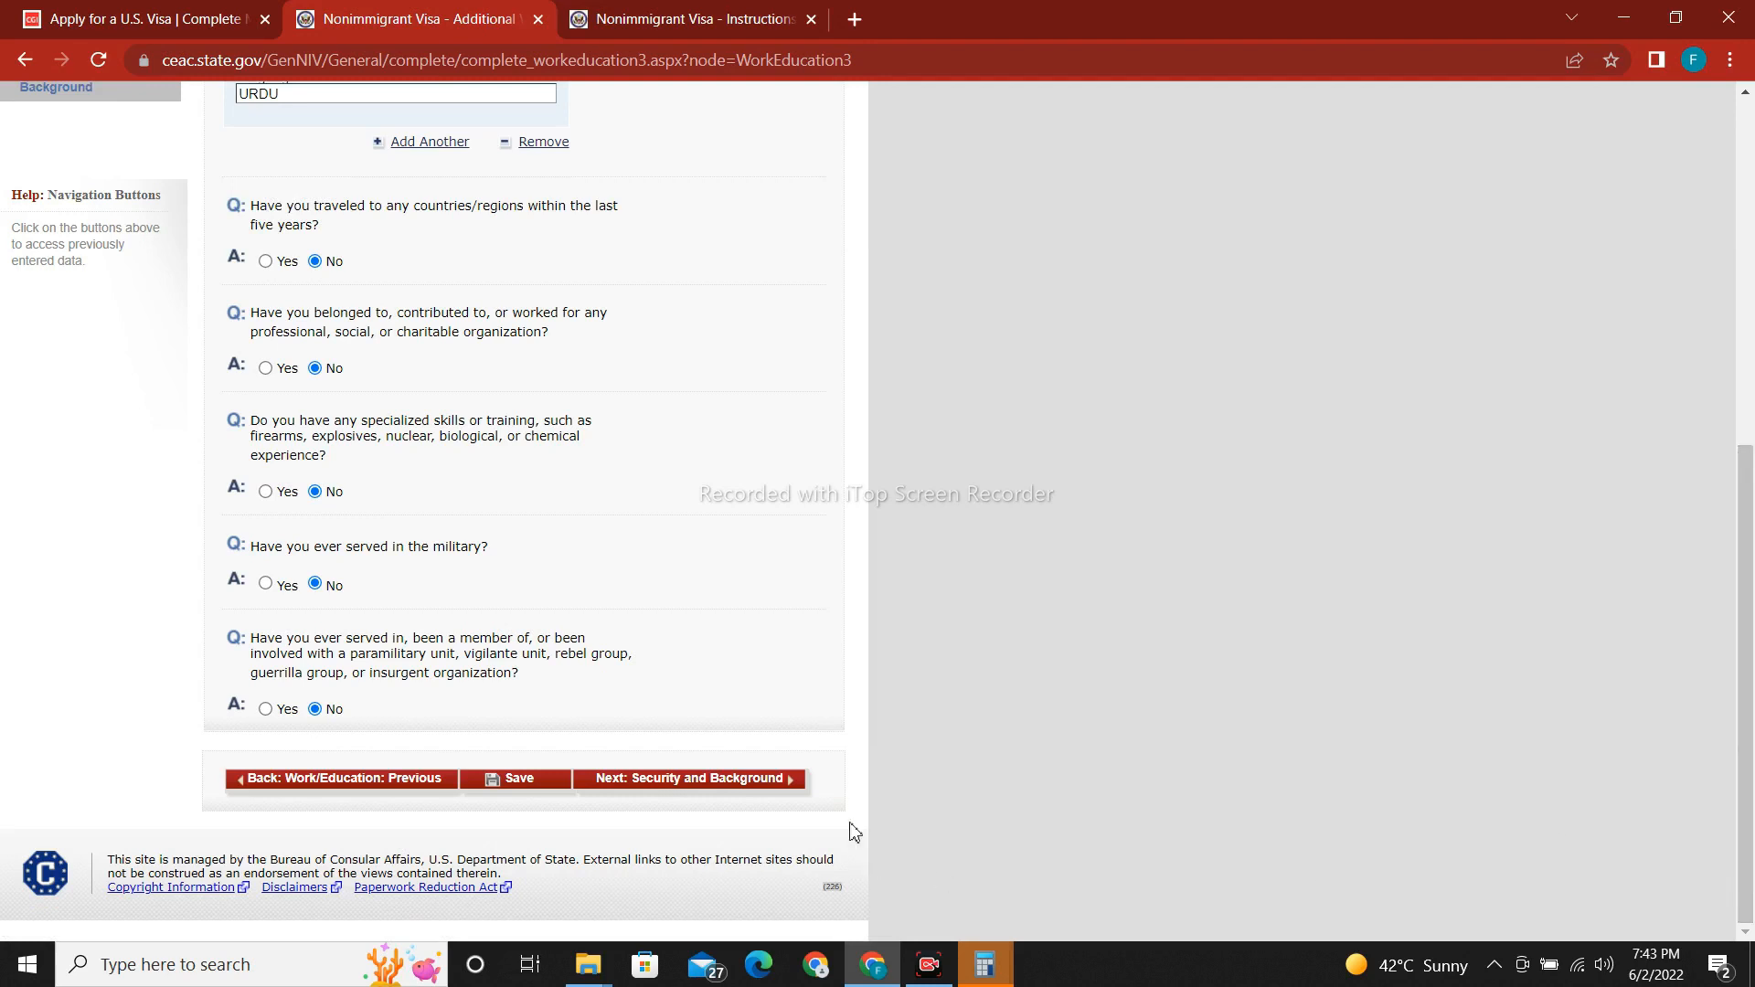
pyautogui.click(781, 786)
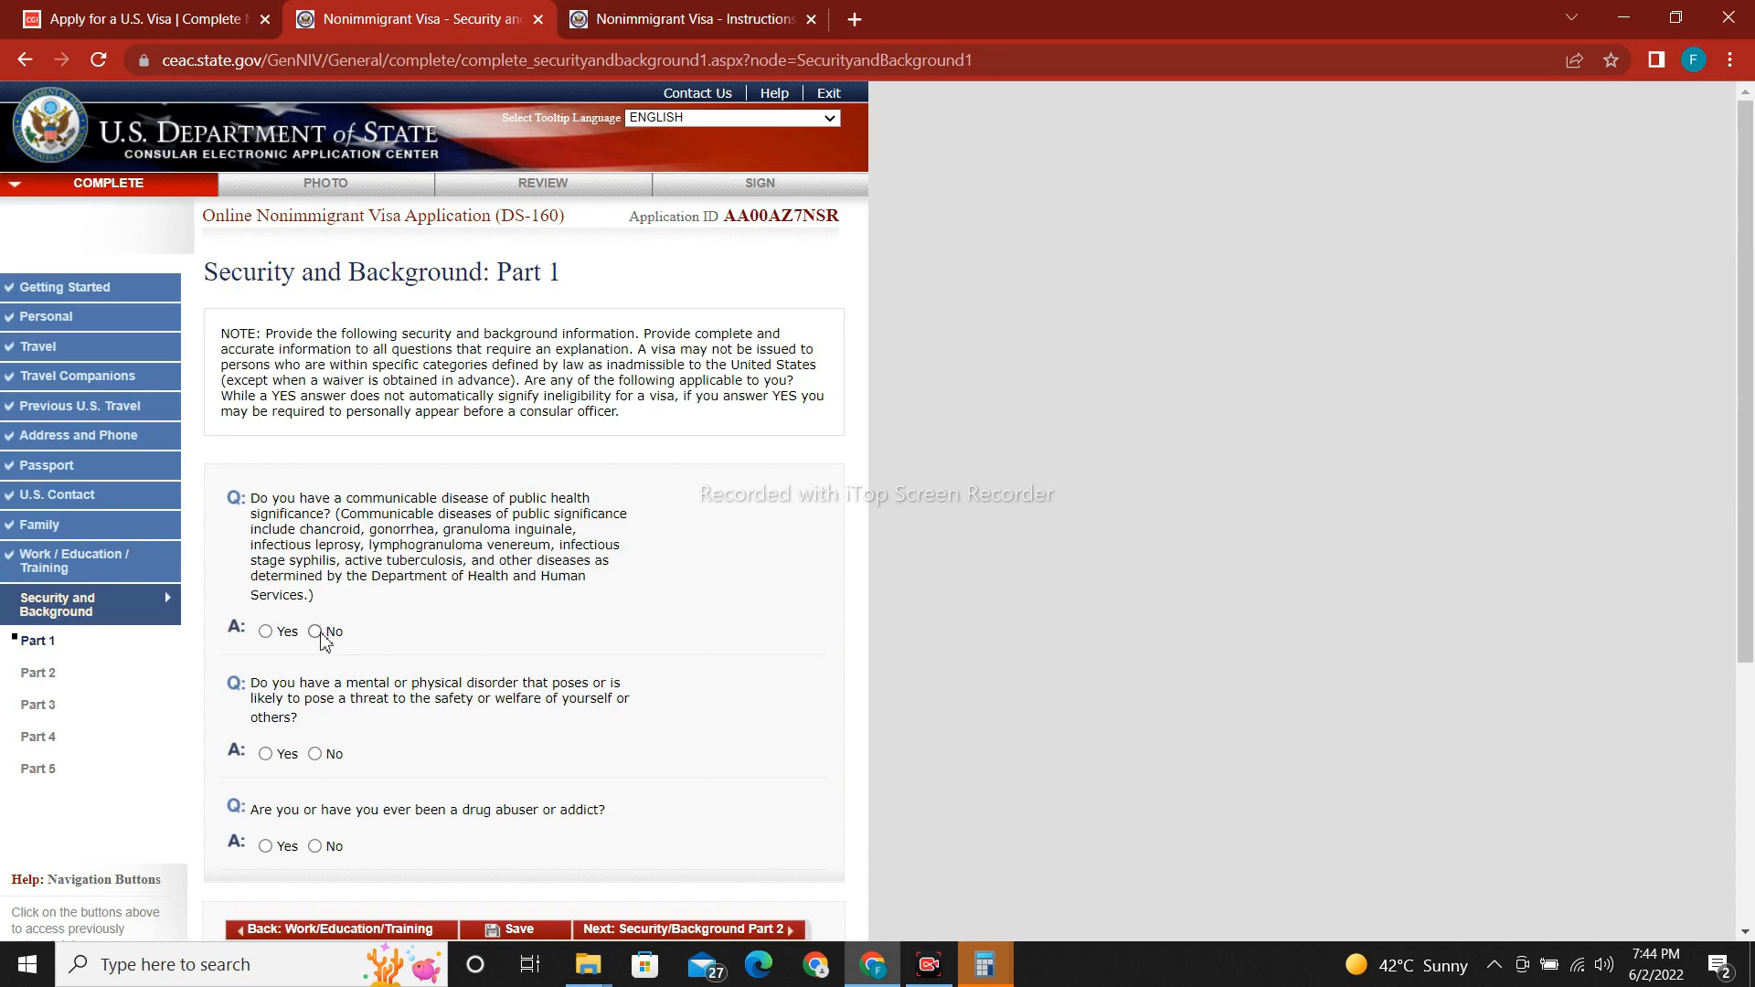
# Answer No to the mental disorder and drug abuser questions, save, and proceed to Part 2.
pyautogui.scroll(-2, 546, 517)
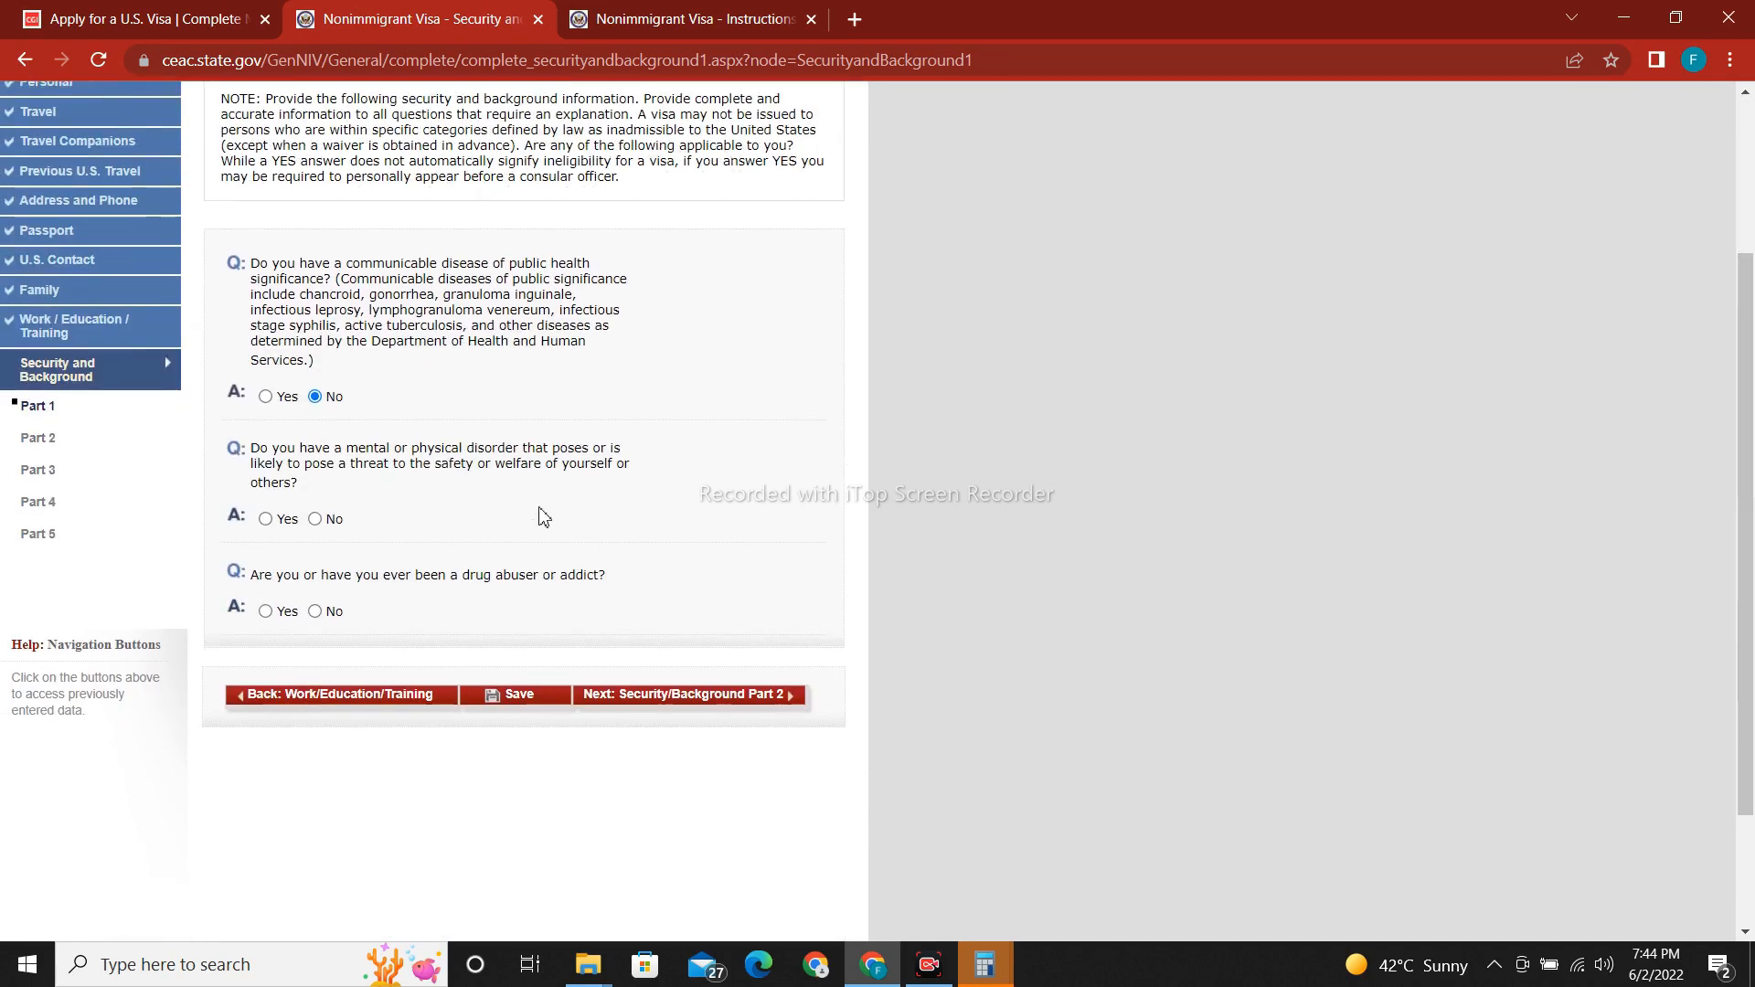
pyautogui.click(316, 521)
pyautogui.click(316, 611)
pyautogui.click(519, 702)
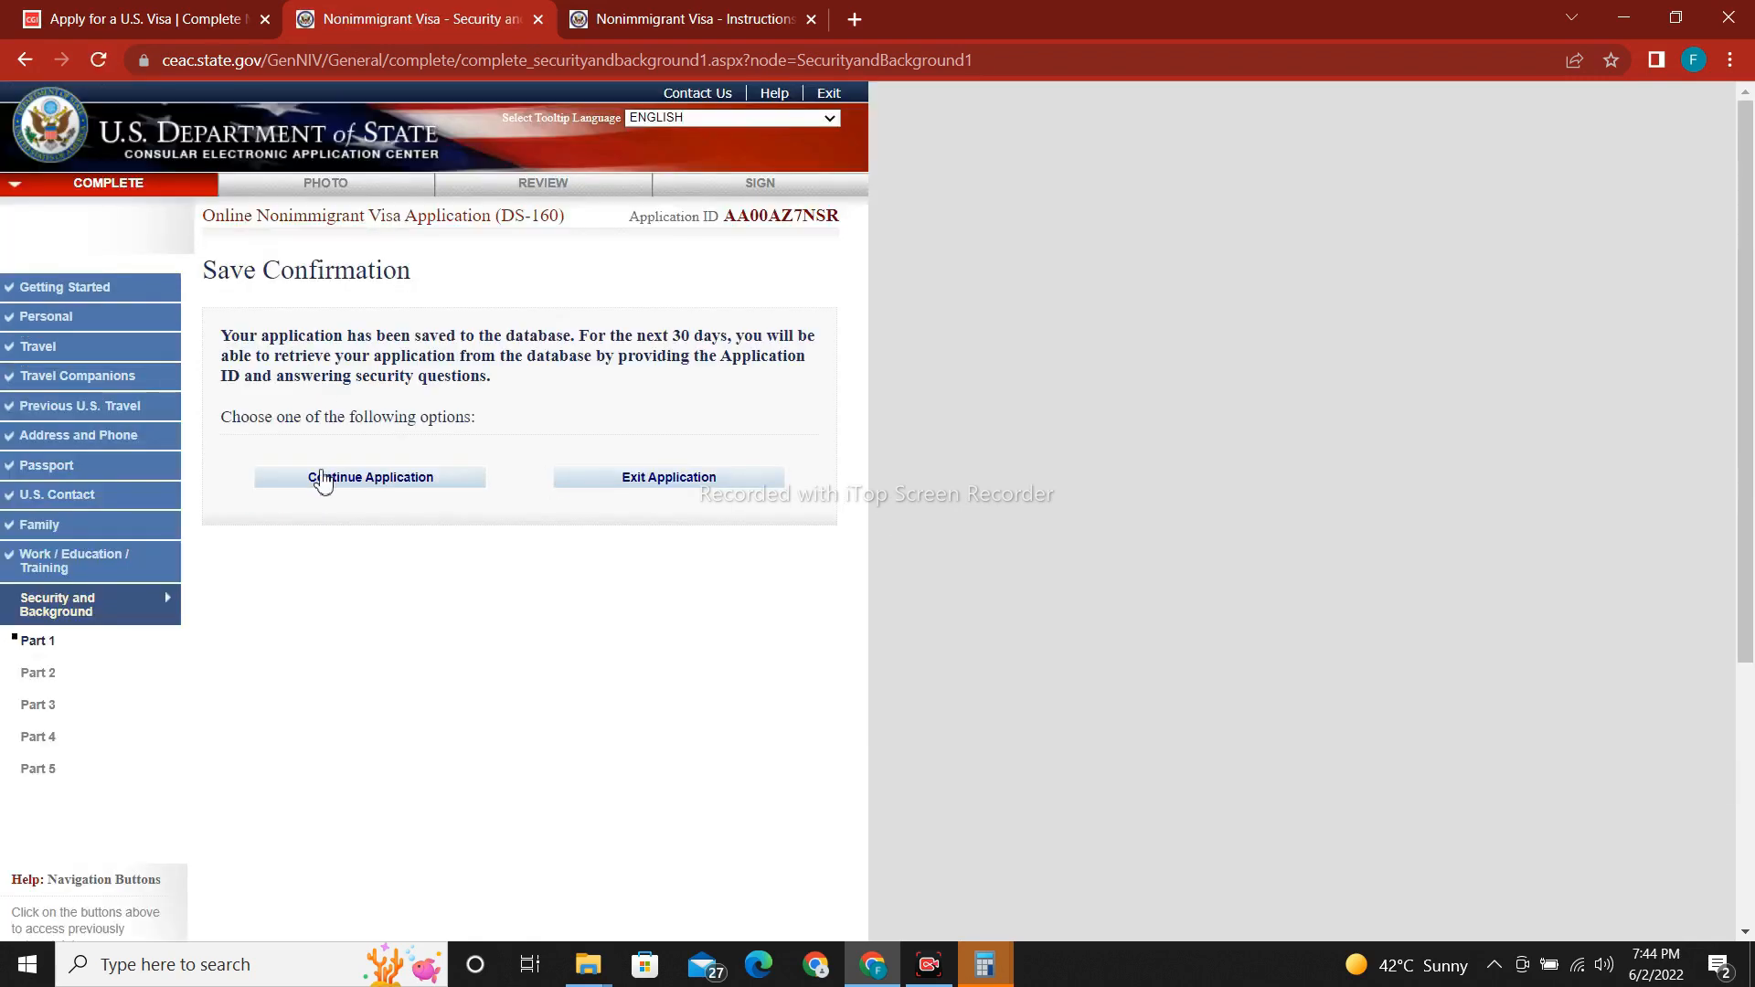
pyautogui.click(322, 478)
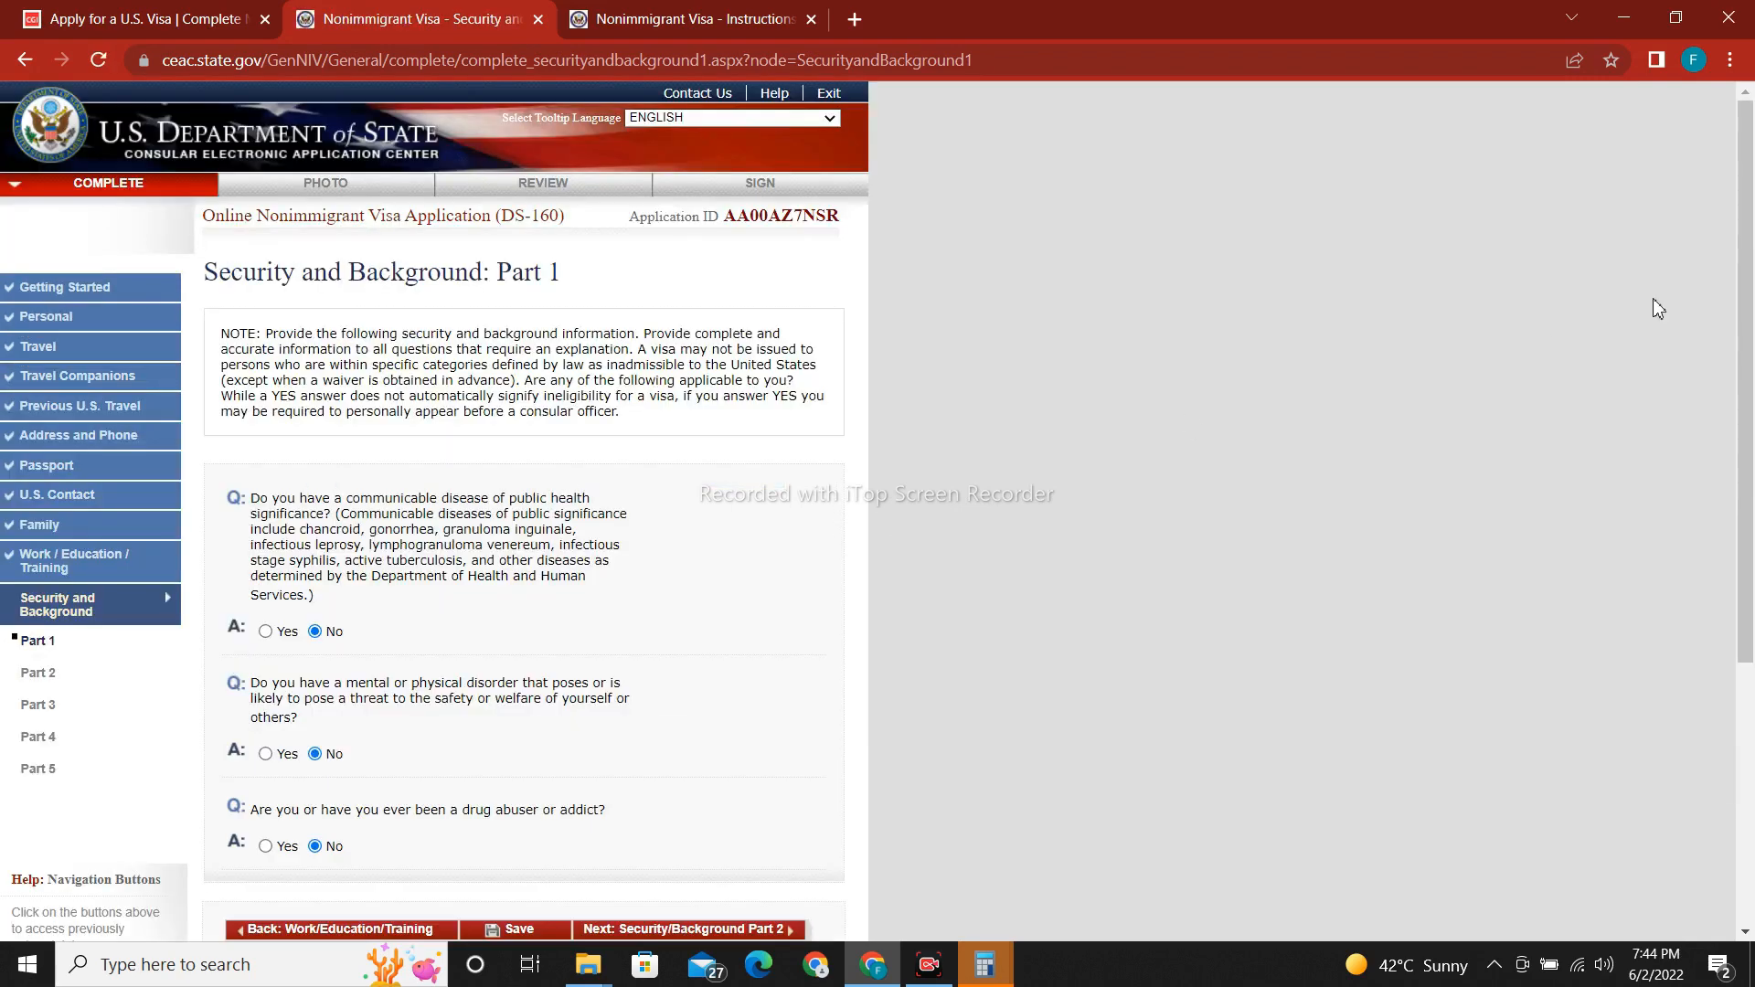
pyautogui.scroll(-4, 1750, 297)
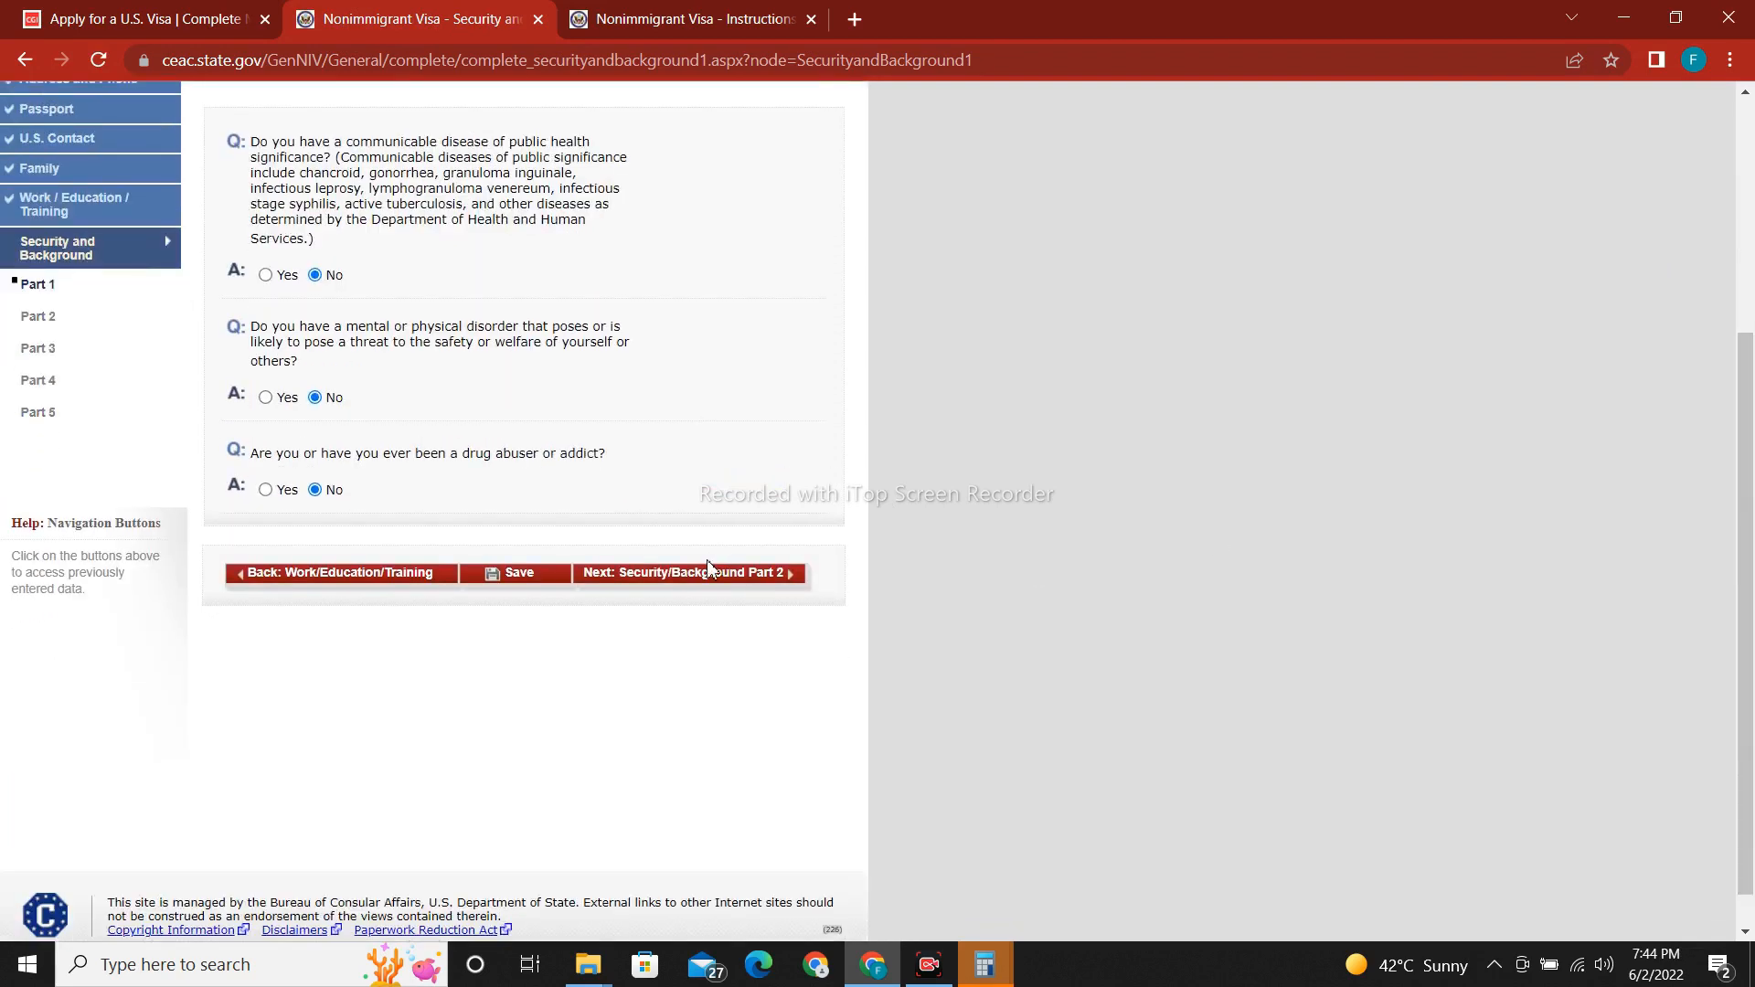
pyautogui.click(711, 574)
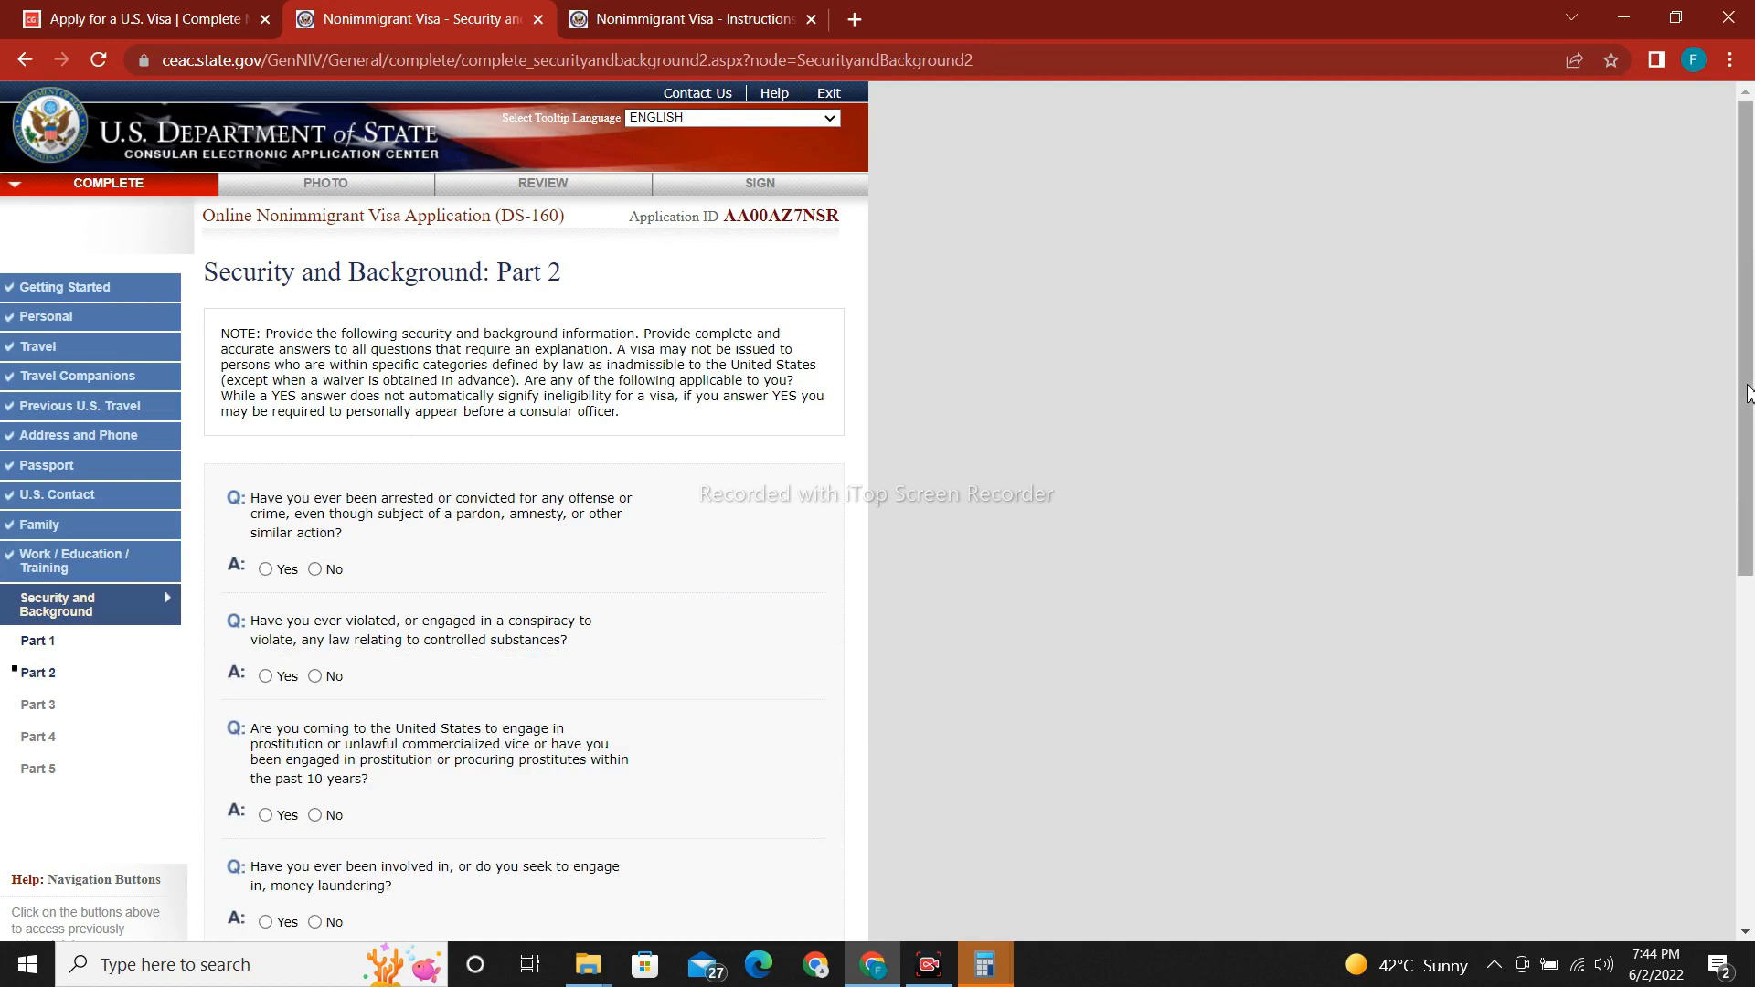
# Answer No to the arrest, prostitution, money laundering and human trafficking questions.
pyautogui.scroll(-2, 1752, 393)
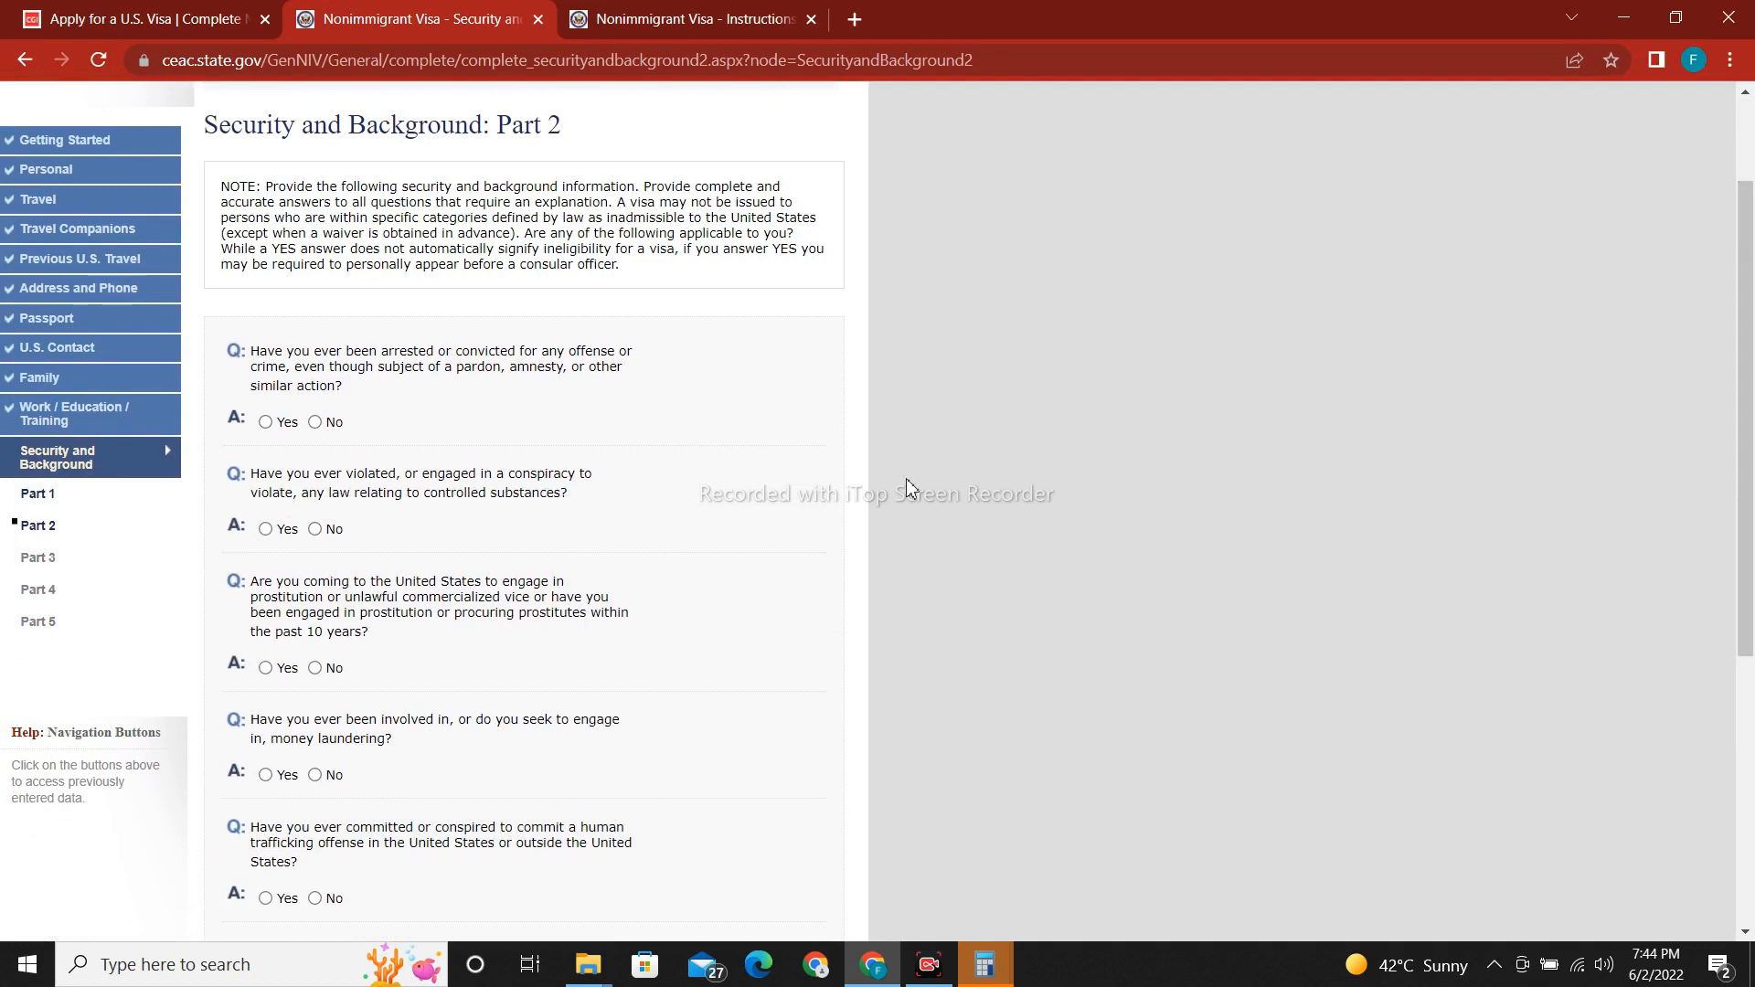
pyautogui.click(315, 422)
pyautogui.scroll(-3, 1752, 384)
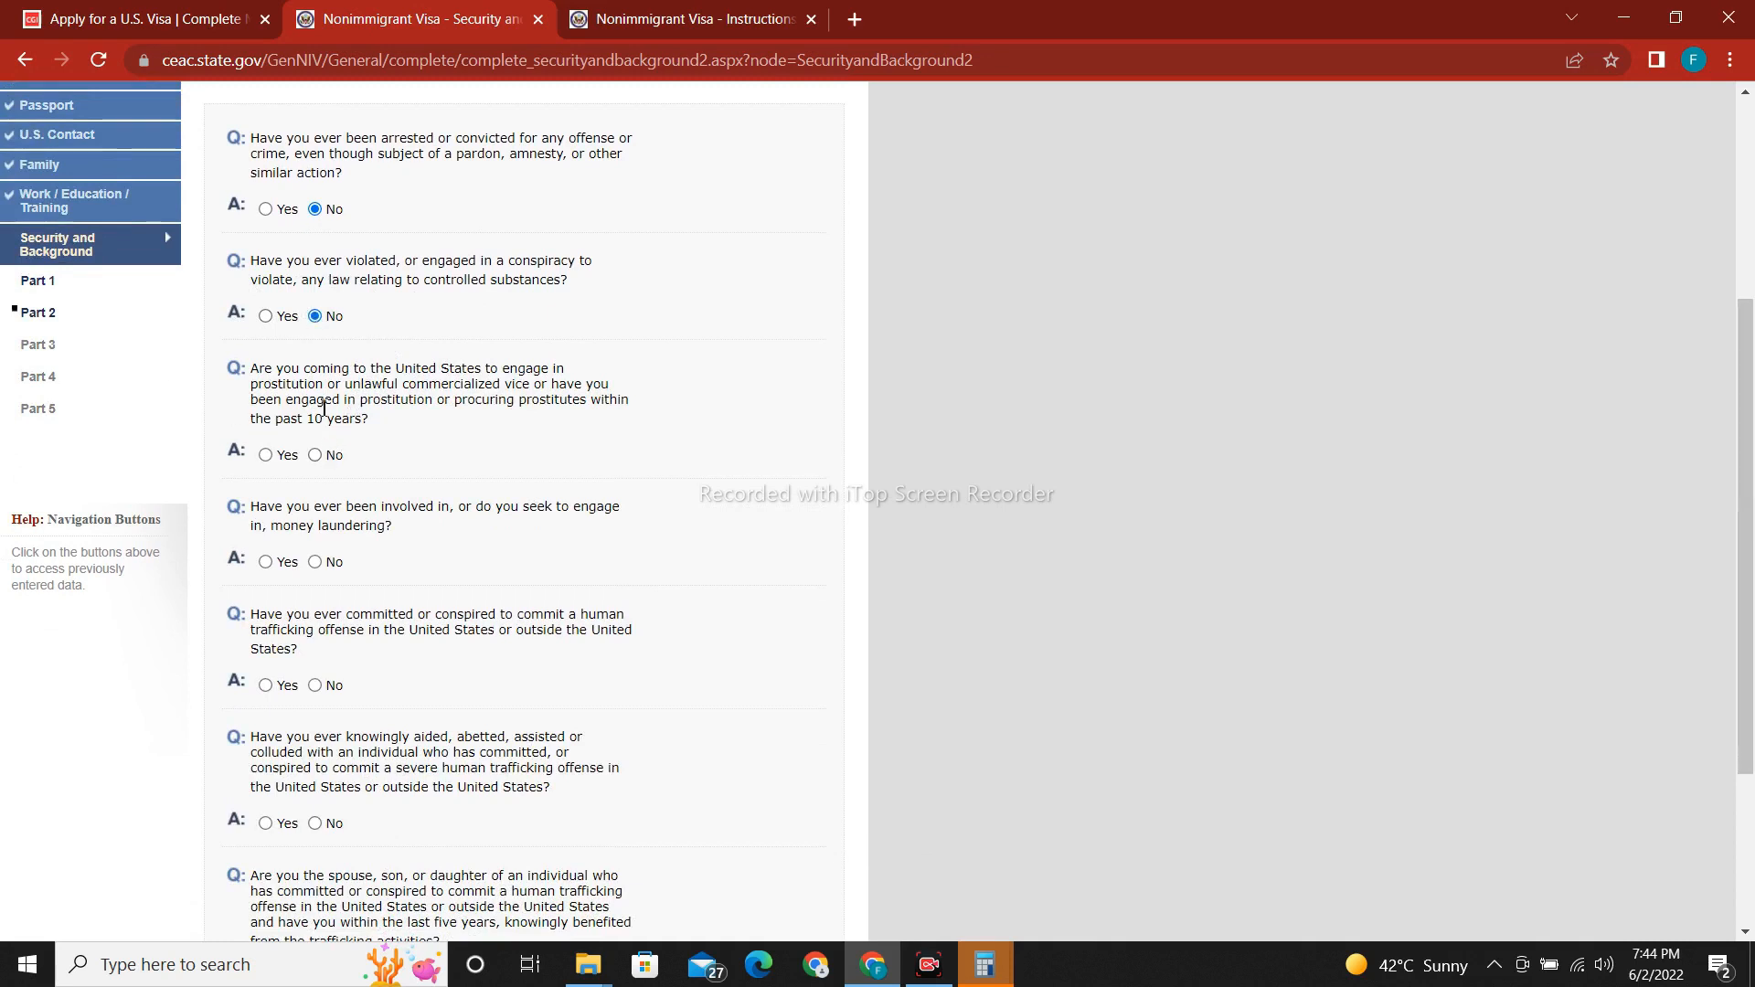
pyautogui.scroll(-2, 1750, 383)
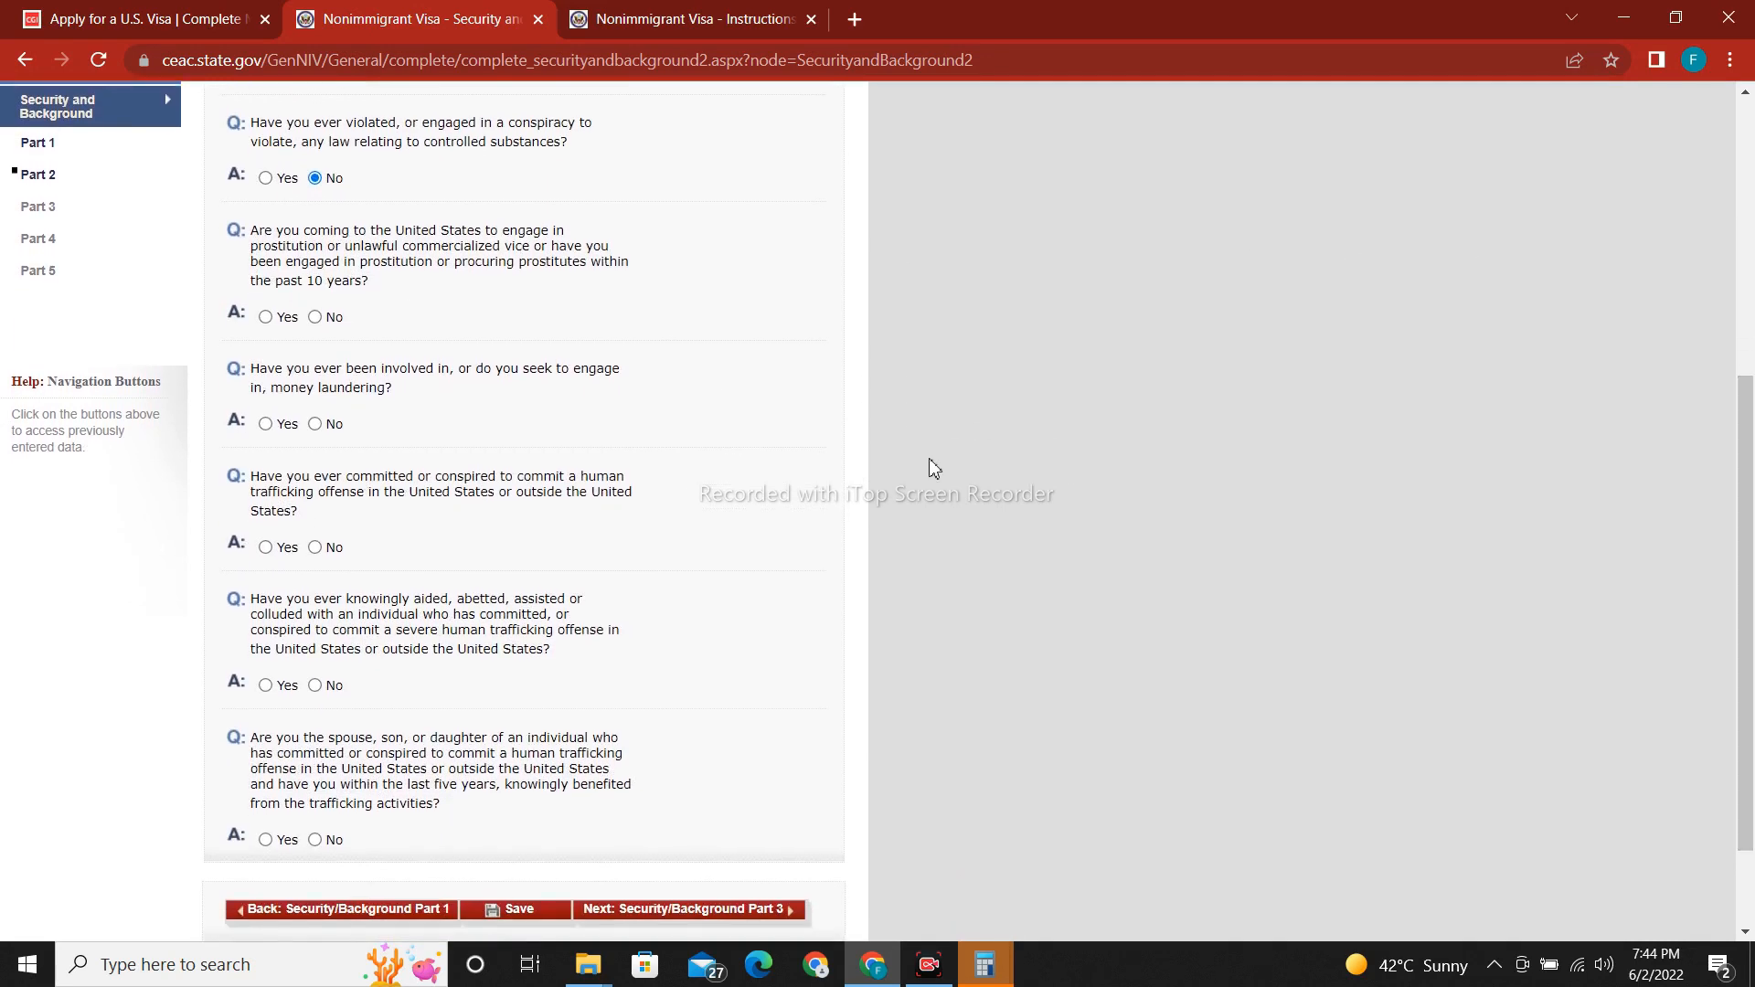
pyautogui.click(315, 317)
pyautogui.scroll(-1, 568, 412)
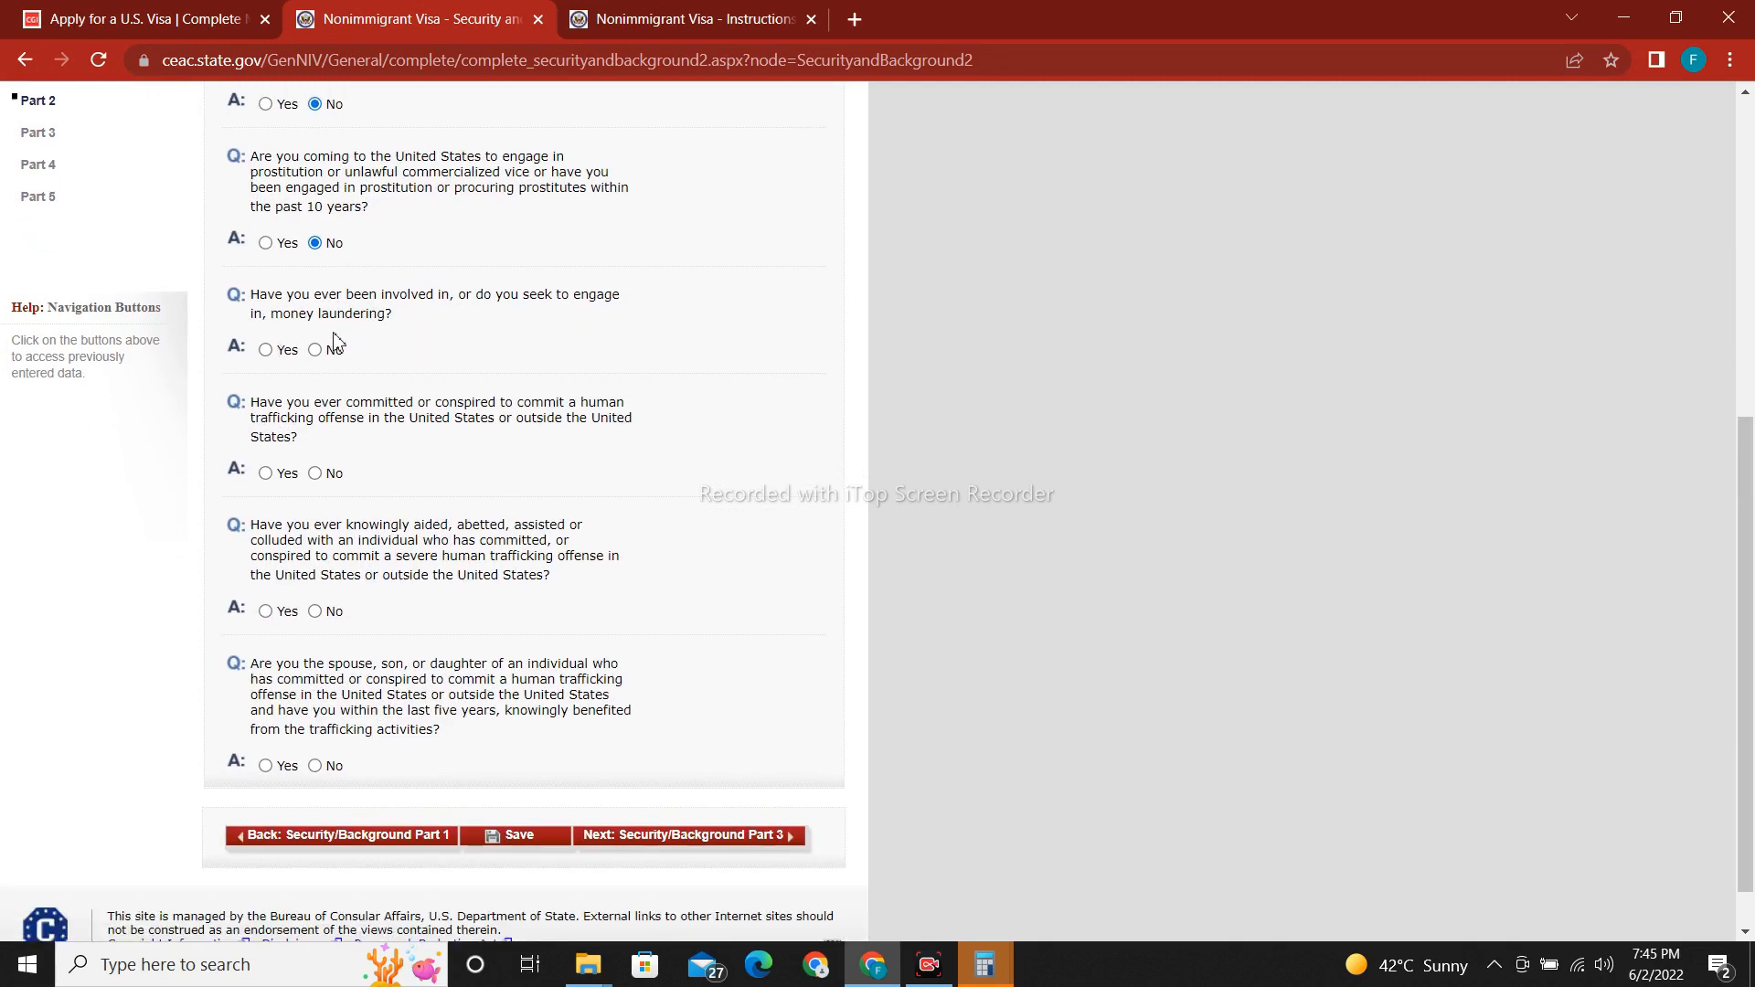
pyautogui.click(316, 351)
pyautogui.click(315, 474)
pyautogui.click(316, 613)
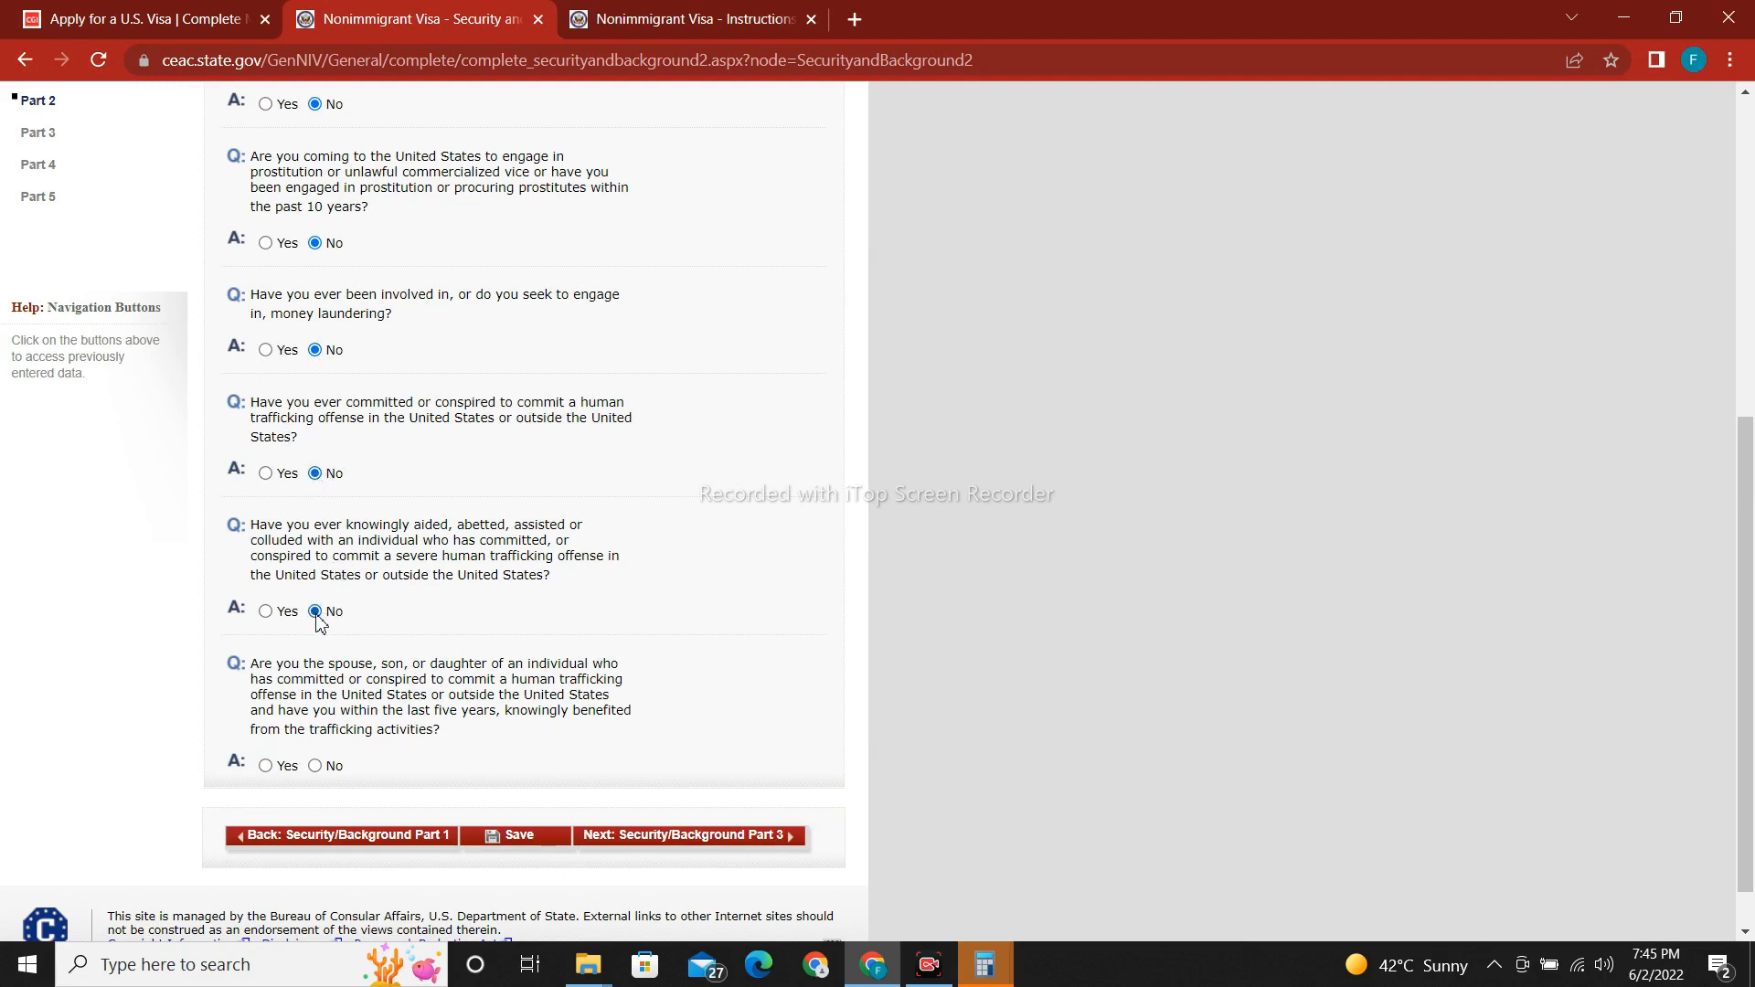
pyautogui.click(316, 766)
# Save the Part 2 answers and proceed to Security and Background Part 3.
pyautogui.scroll(-1, 1650, 690)
pyautogui.click(539, 780)
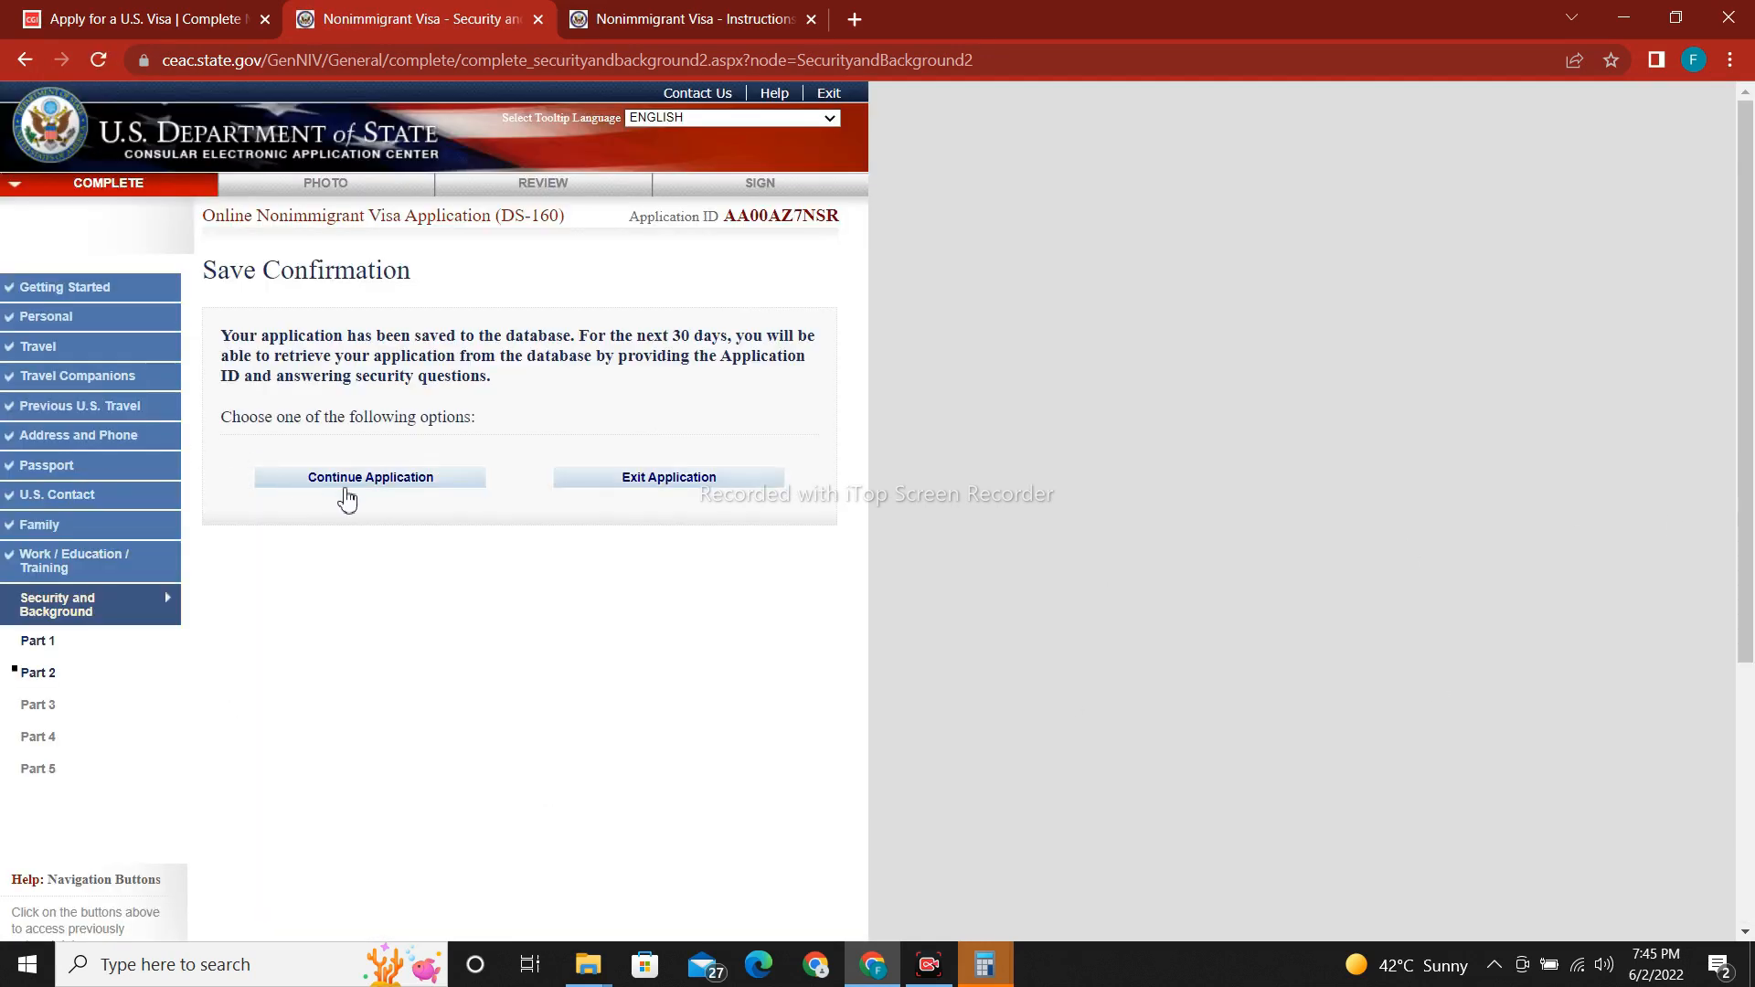
pyautogui.click(348, 499)
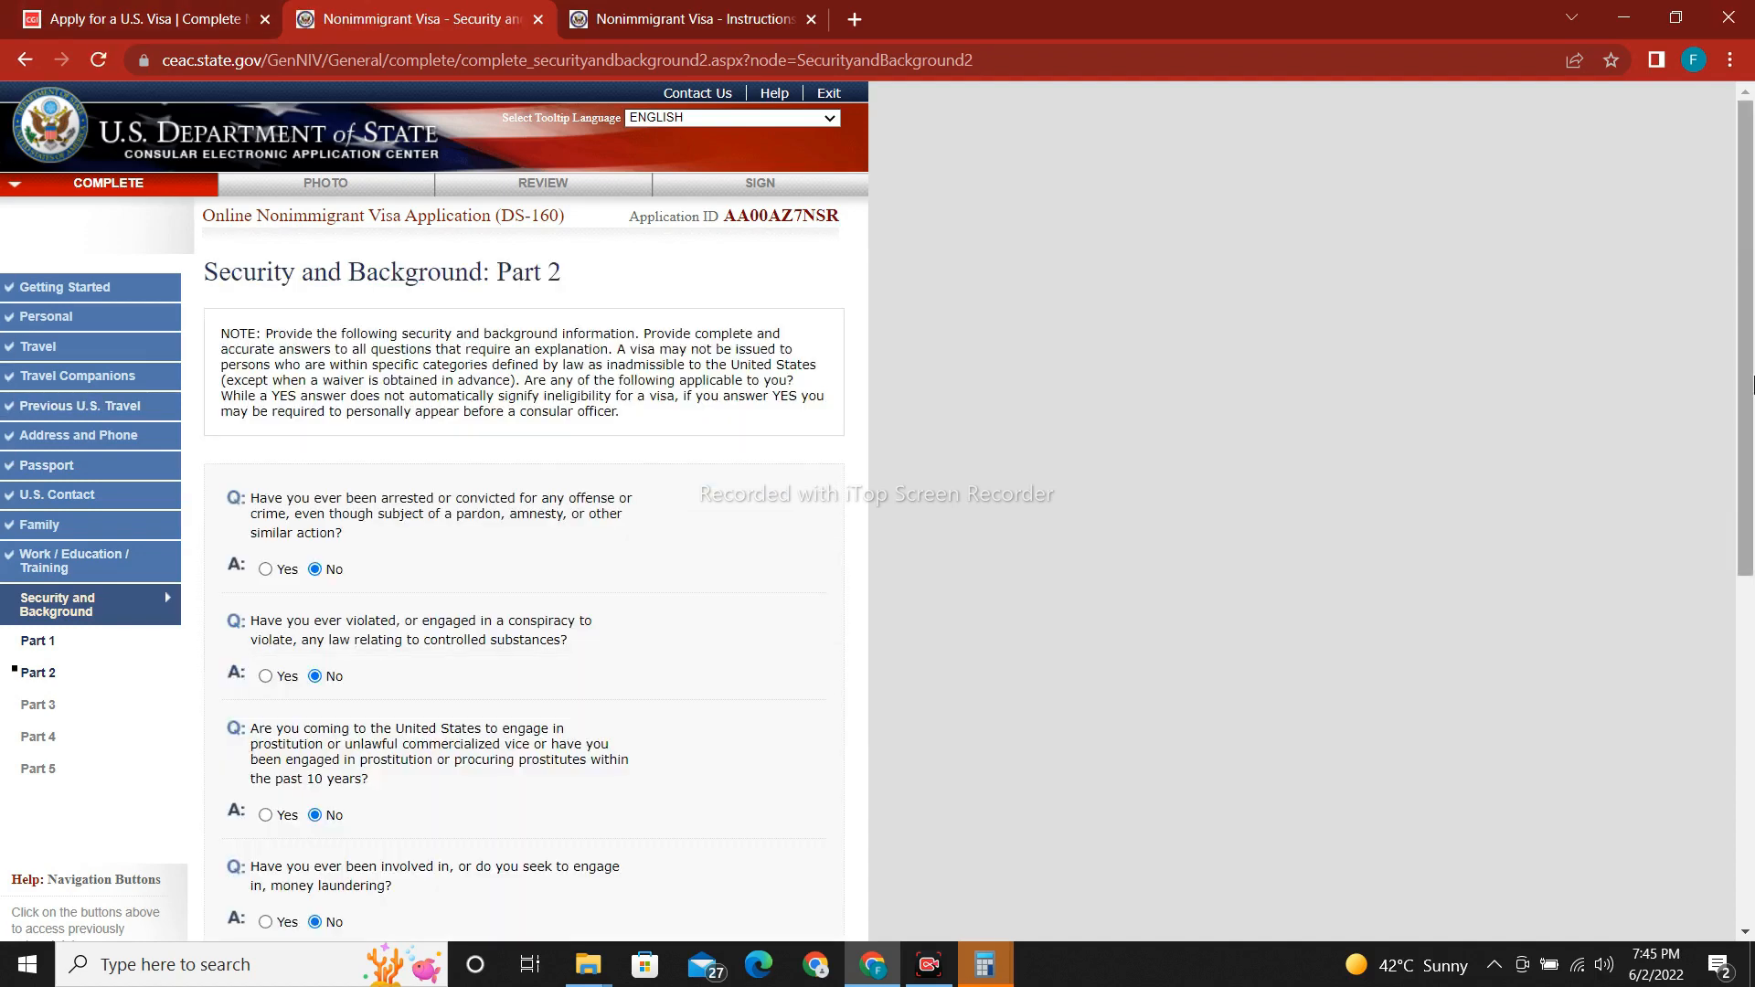
pyautogui.scroll(-6, 348, 499)
pyautogui.click(723, 784)
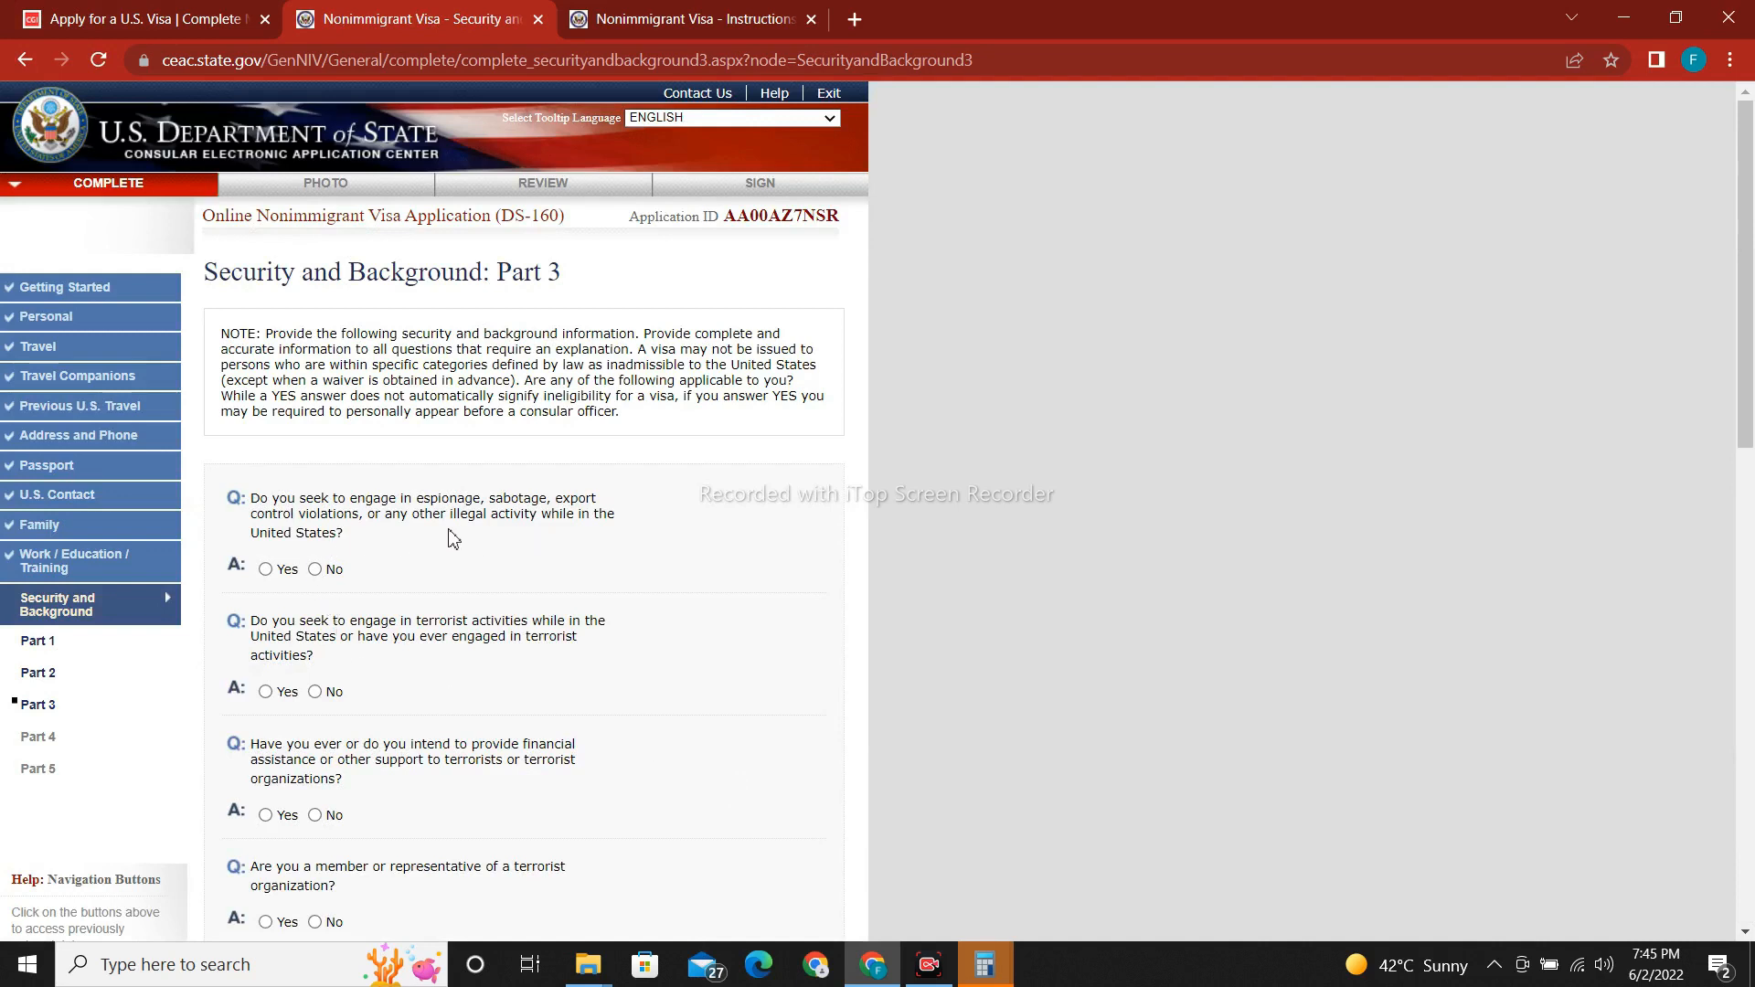
# Answer No to the espionage and all terrorism-related questions.
pyautogui.click(314, 568)
pyautogui.click(314, 692)
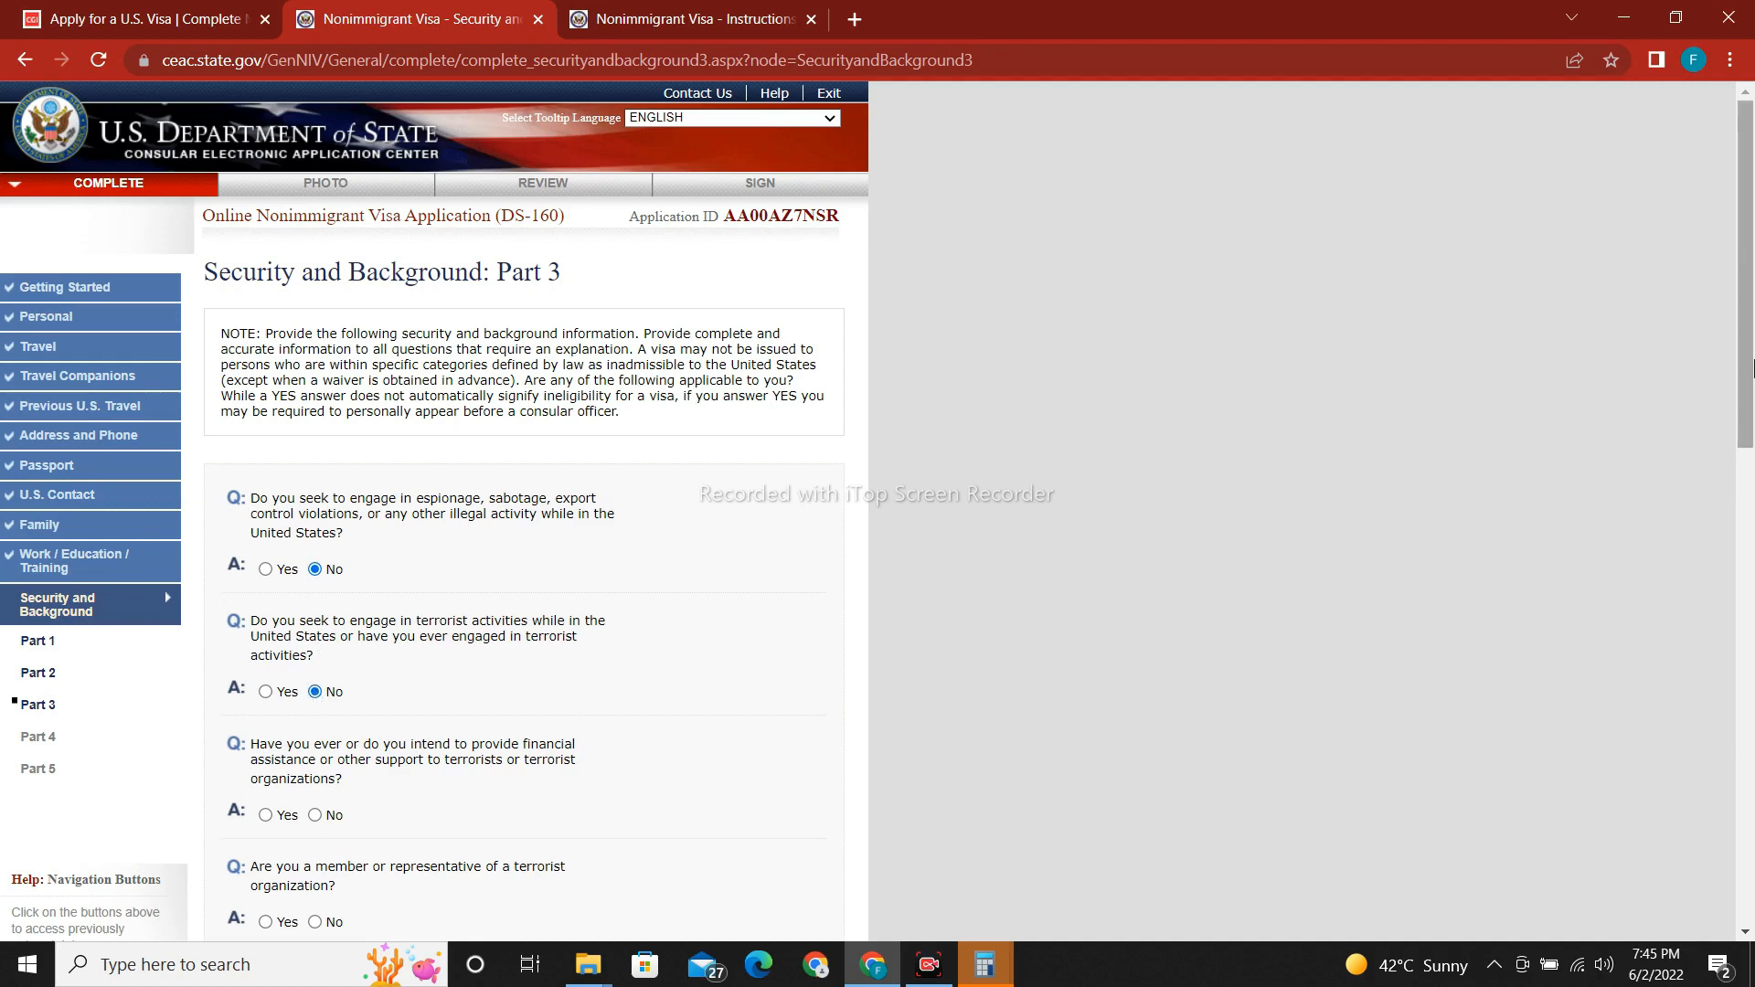
pyautogui.scroll(-5, 1743, 457)
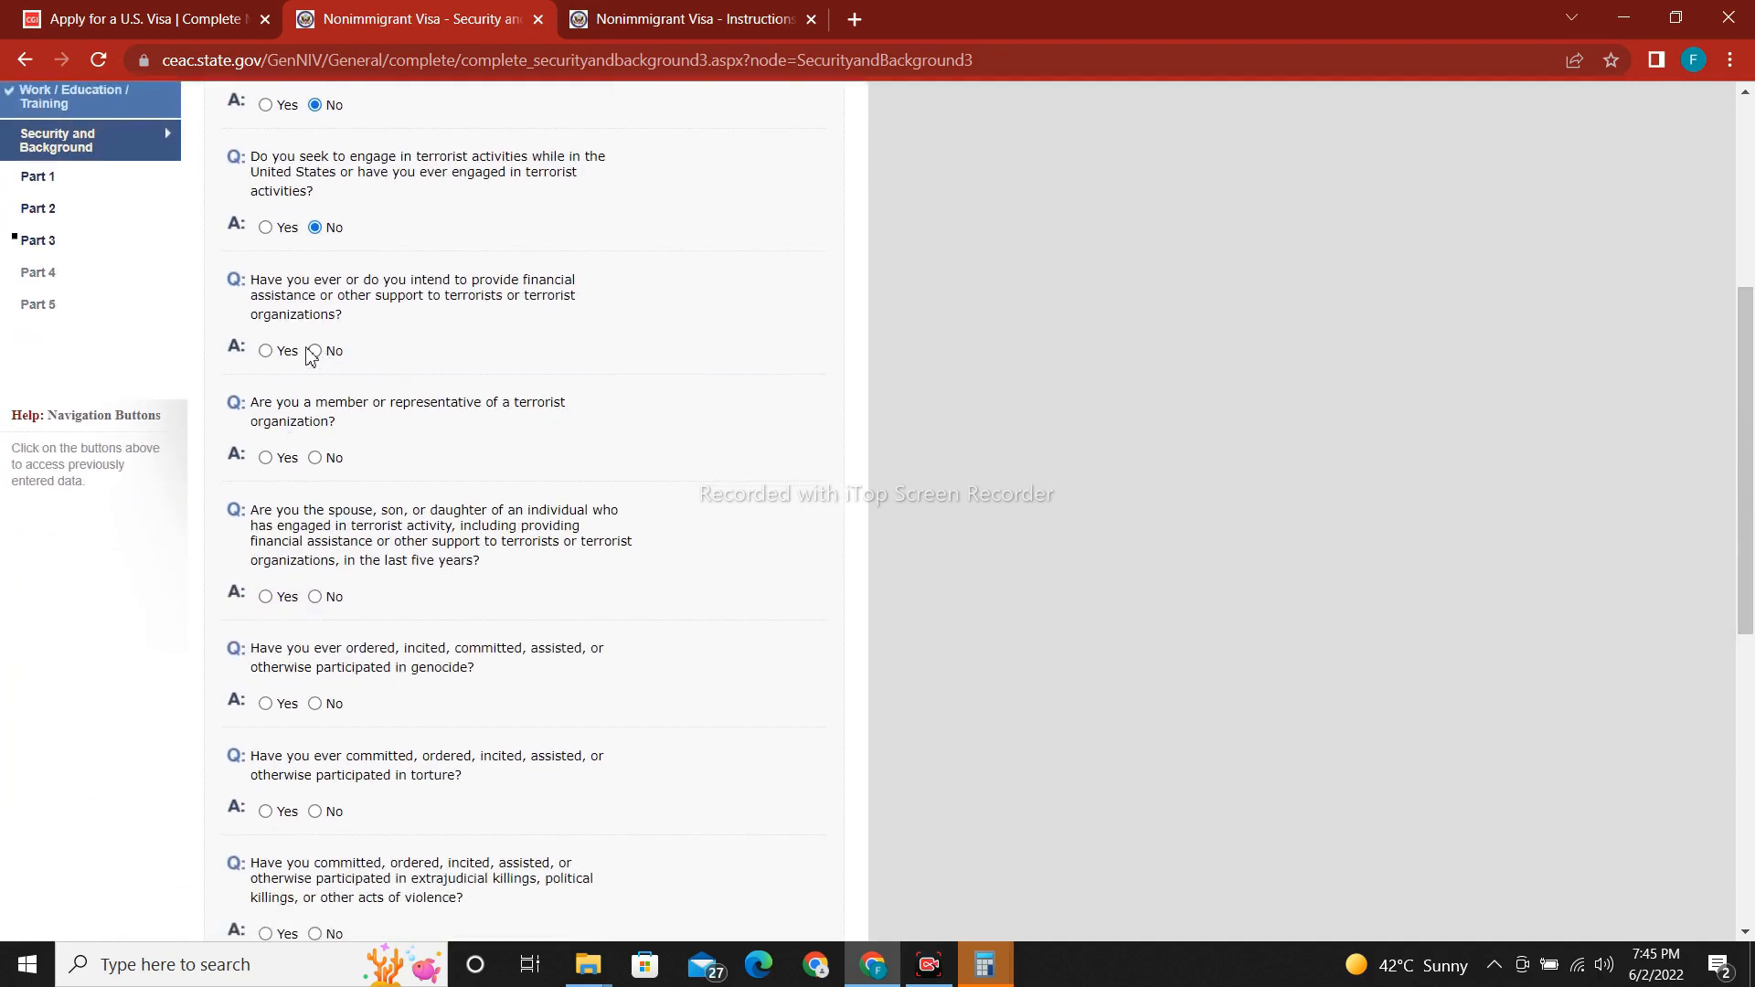
pyautogui.click(315, 351)
pyautogui.click(315, 458)
pyautogui.click(315, 597)
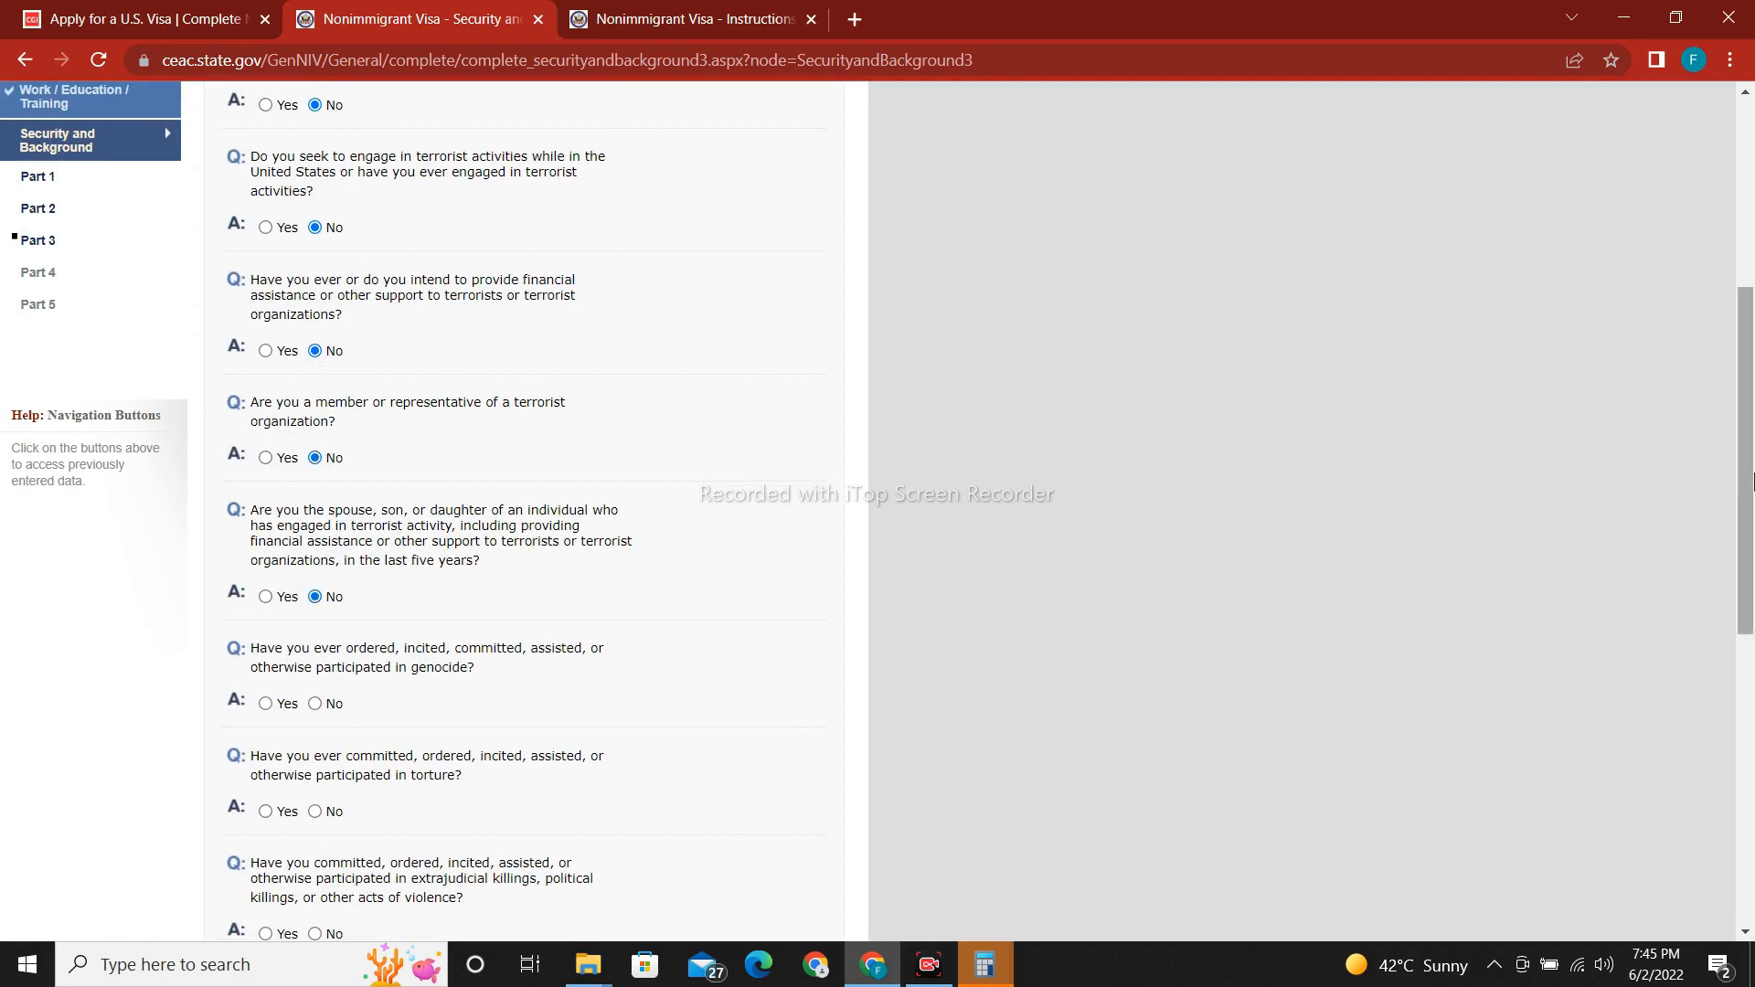
# Answer No to child soldiers, religious freedom, population controls and organ transplantation questions.
pyautogui.scroll(-3, 321, 611)
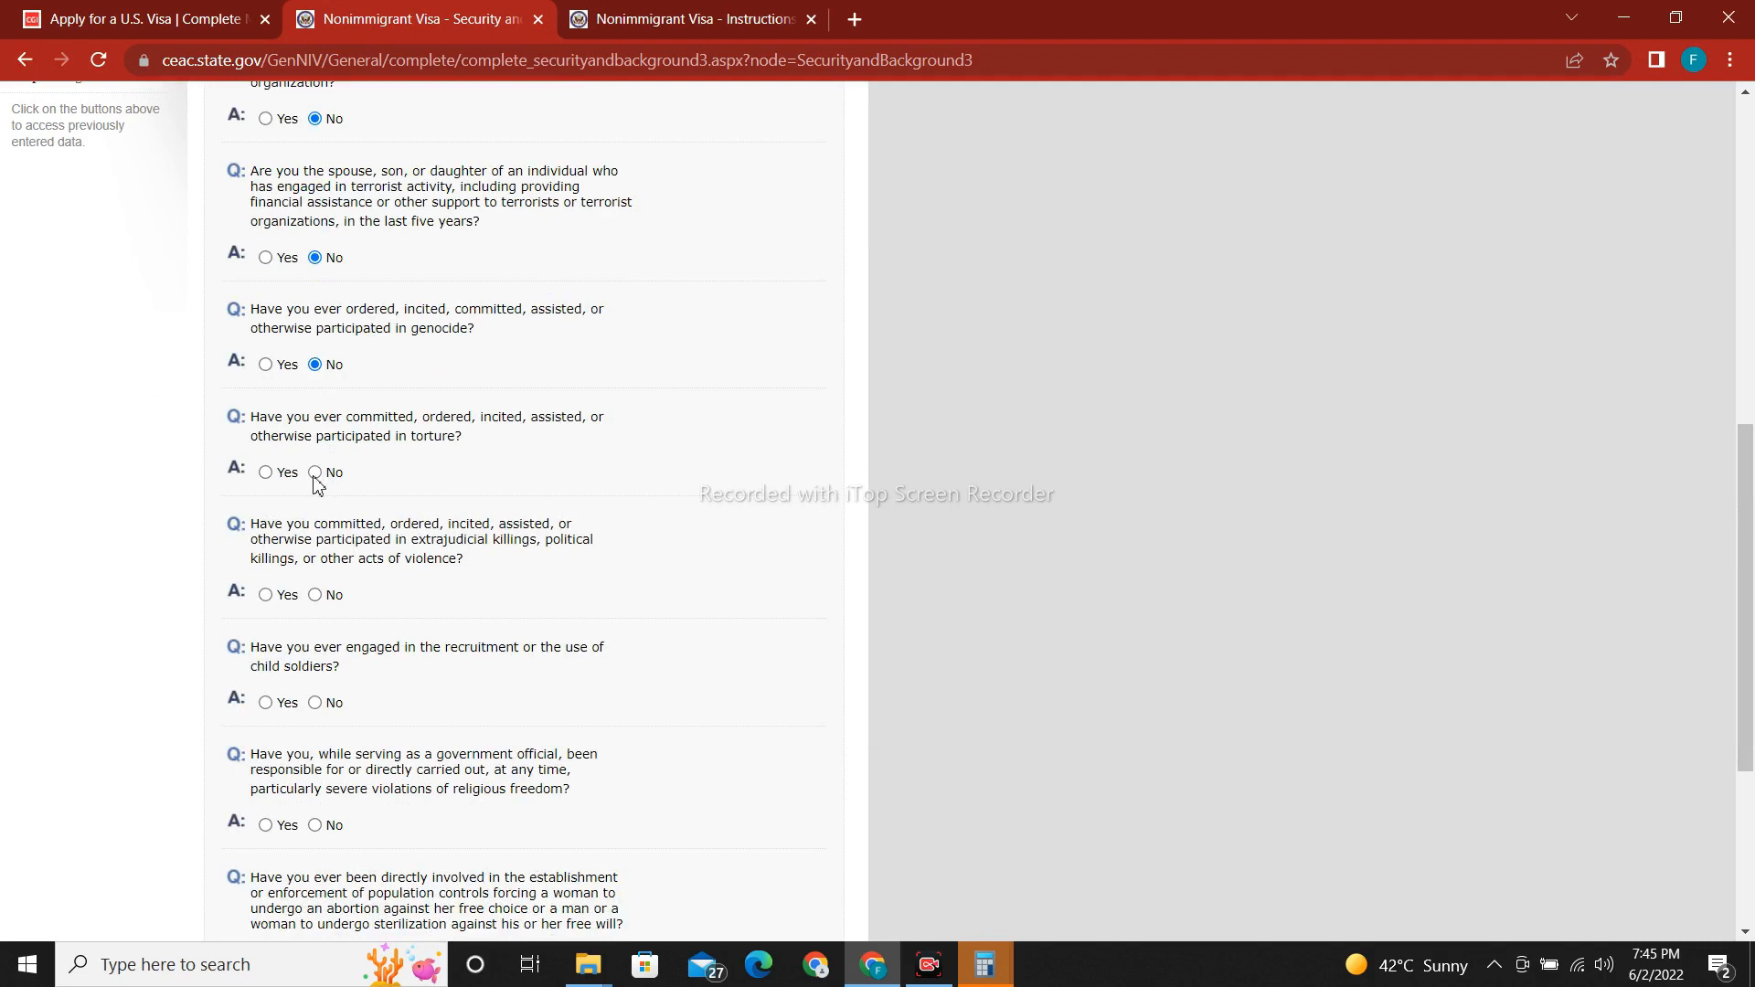
pyautogui.click(316, 704)
pyautogui.click(317, 827)
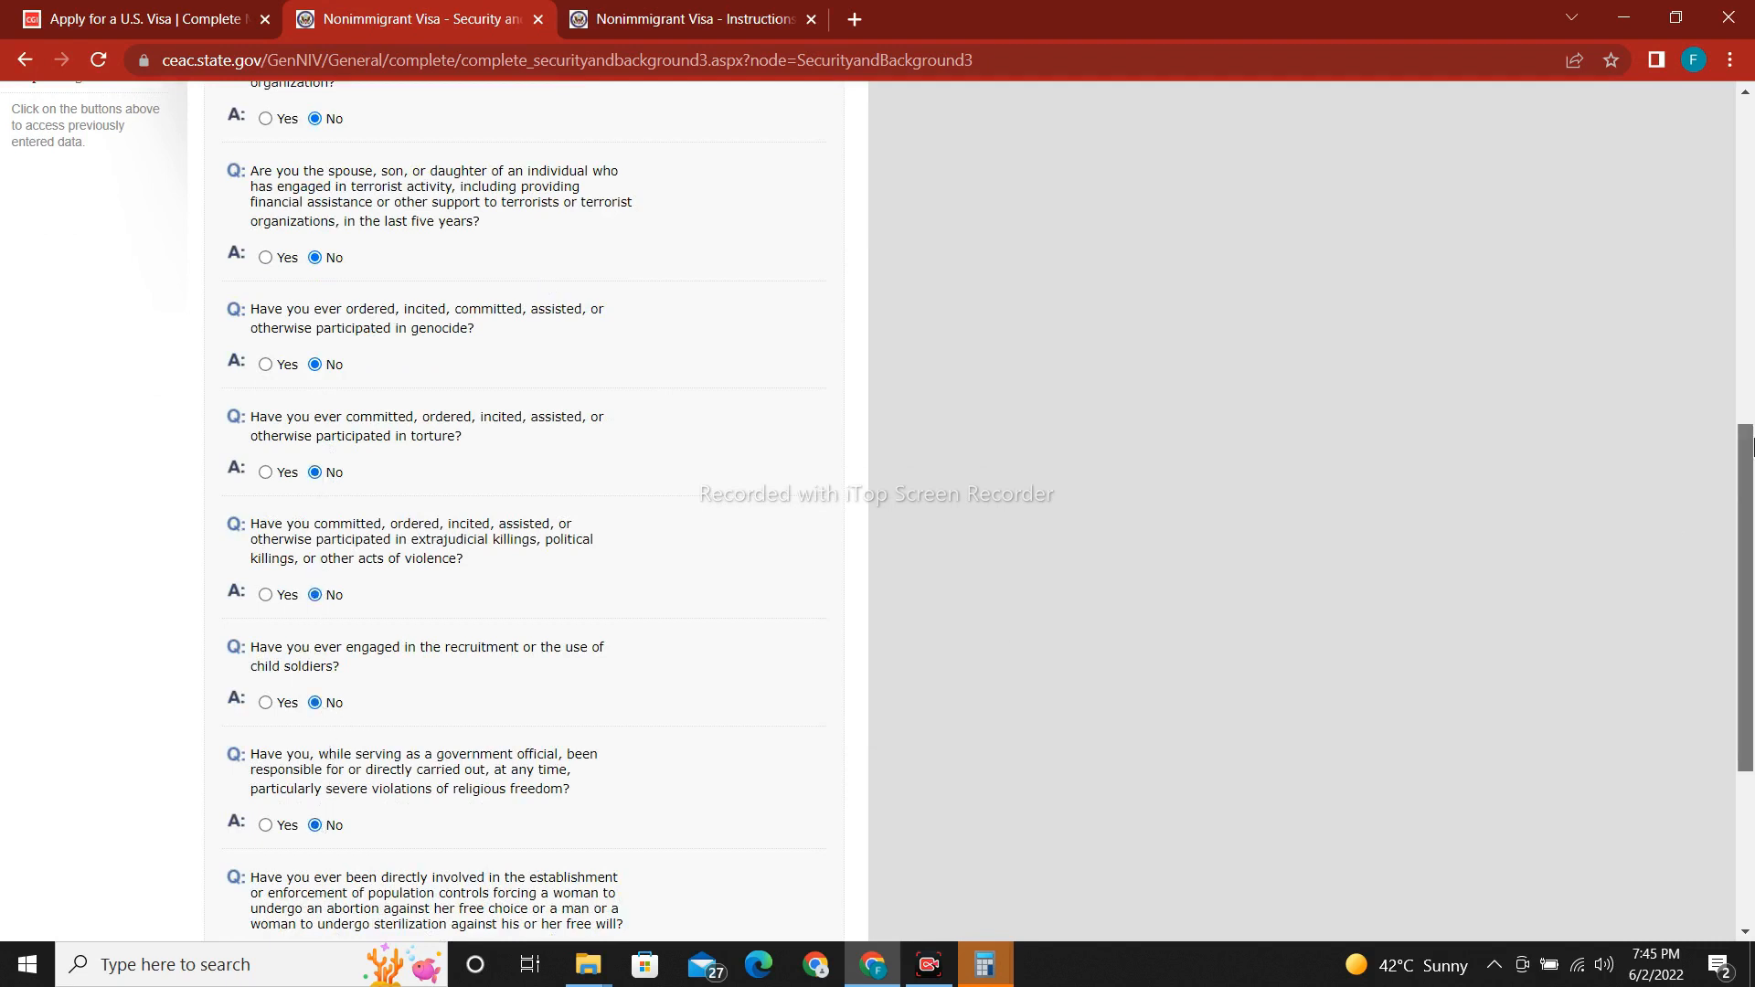
pyautogui.scroll(-4, 491, 585)
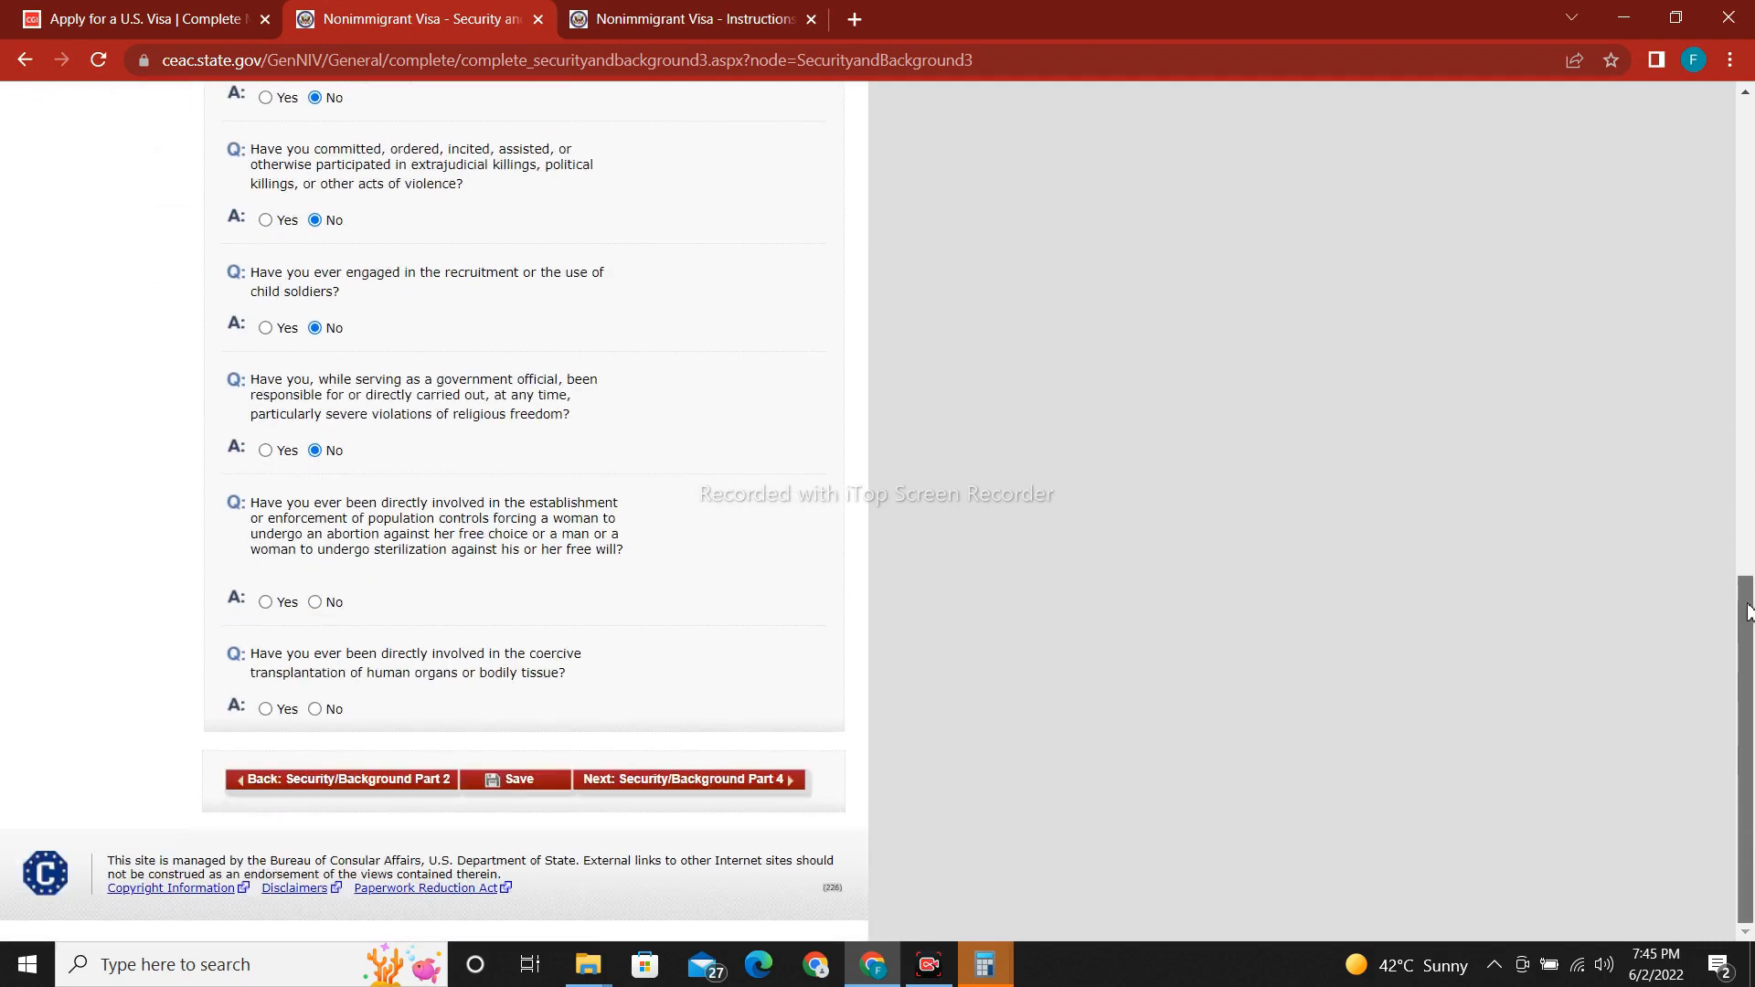
pyautogui.click(314, 602)
pyautogui.click(315, 710)
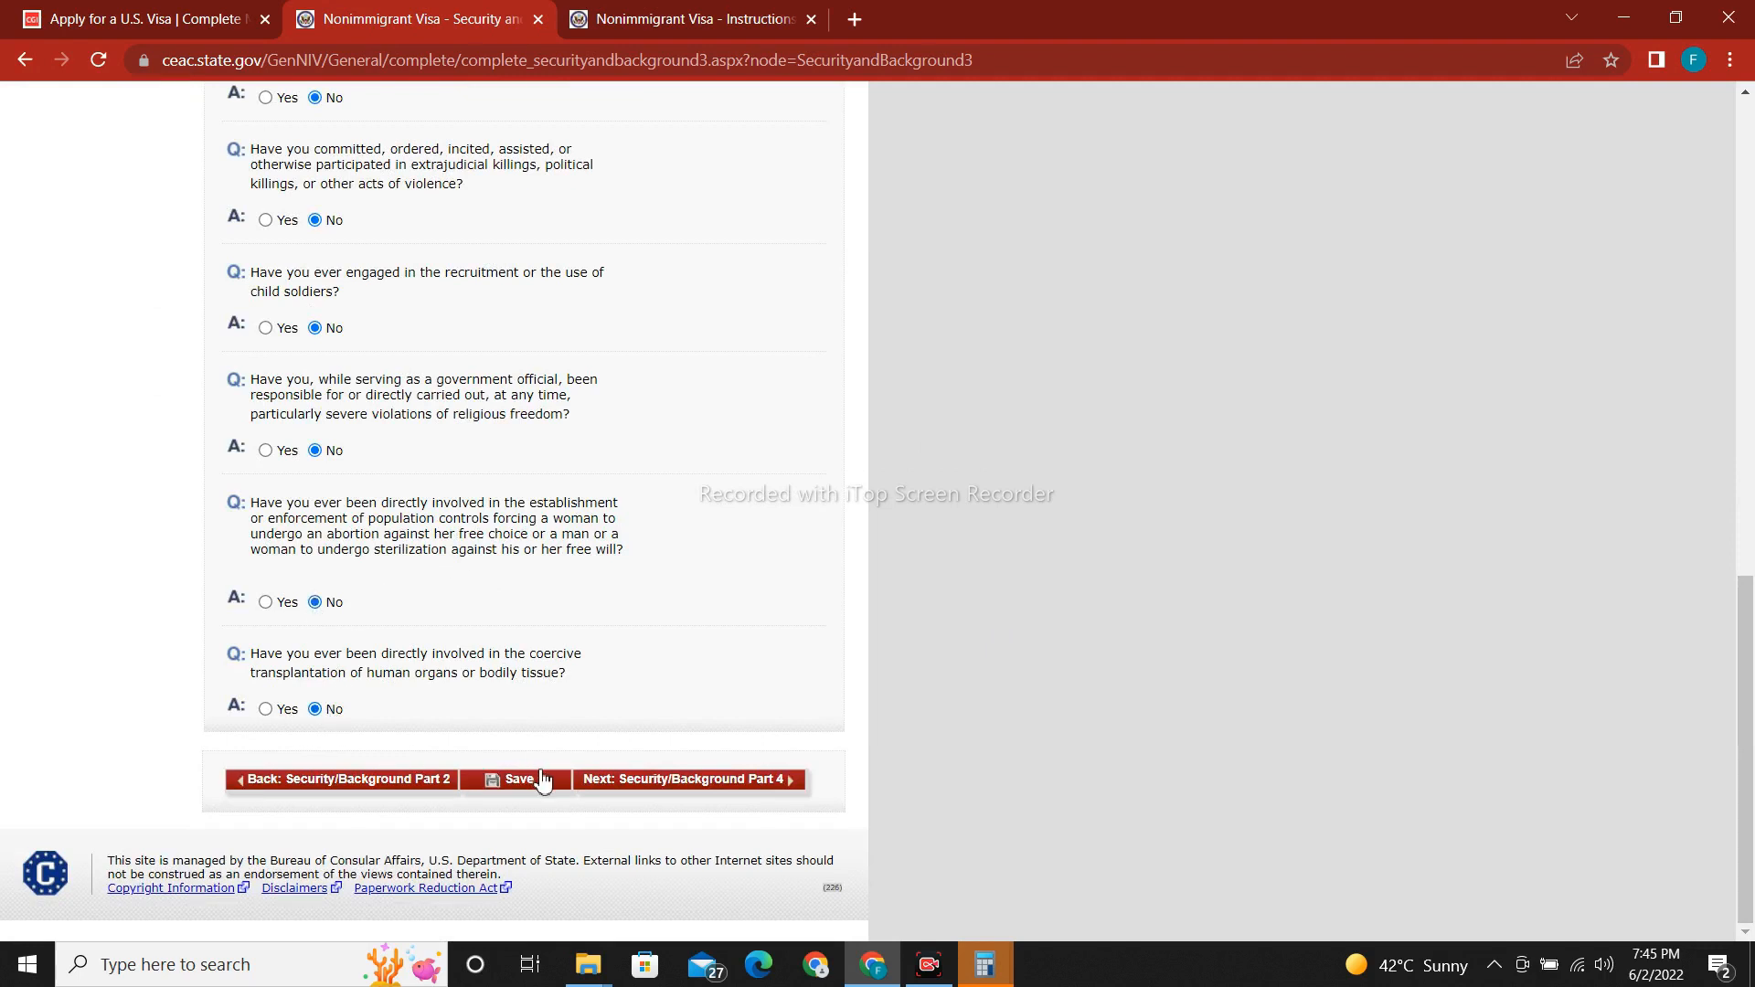
# Save the Part 3 answers and proceed to Security and Background Part 4.
pyautogui.click(542, 782)
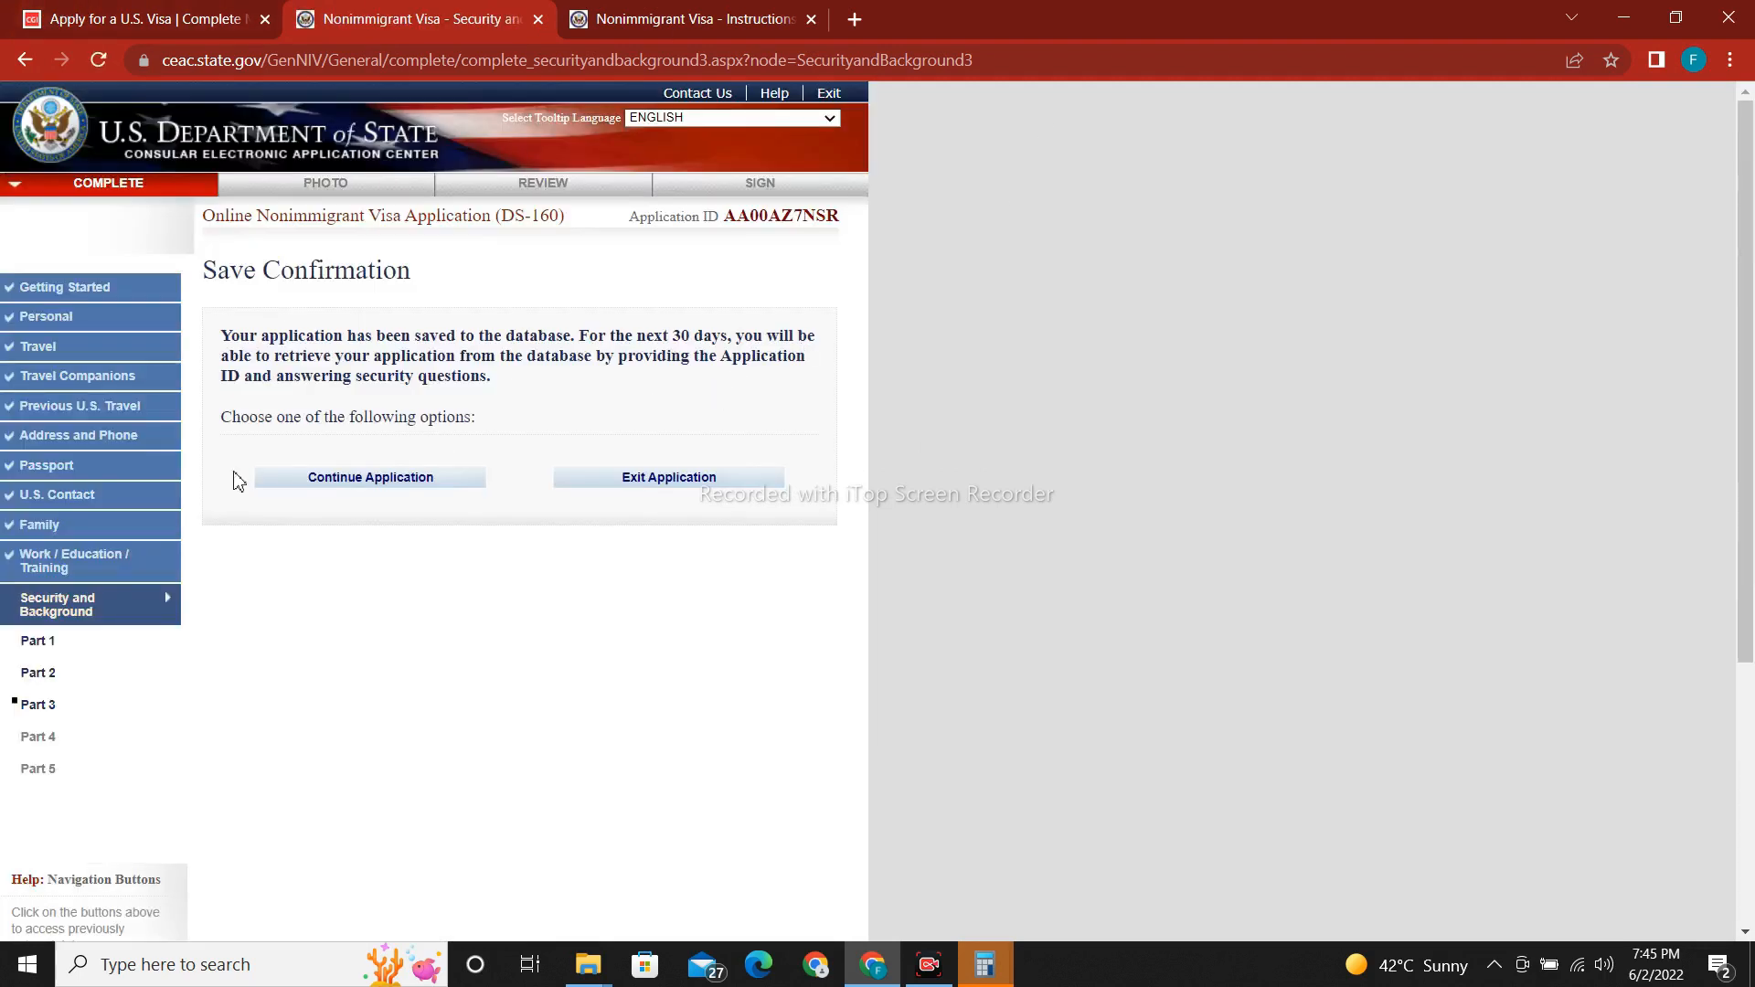
pyautogui.click(362, 482)
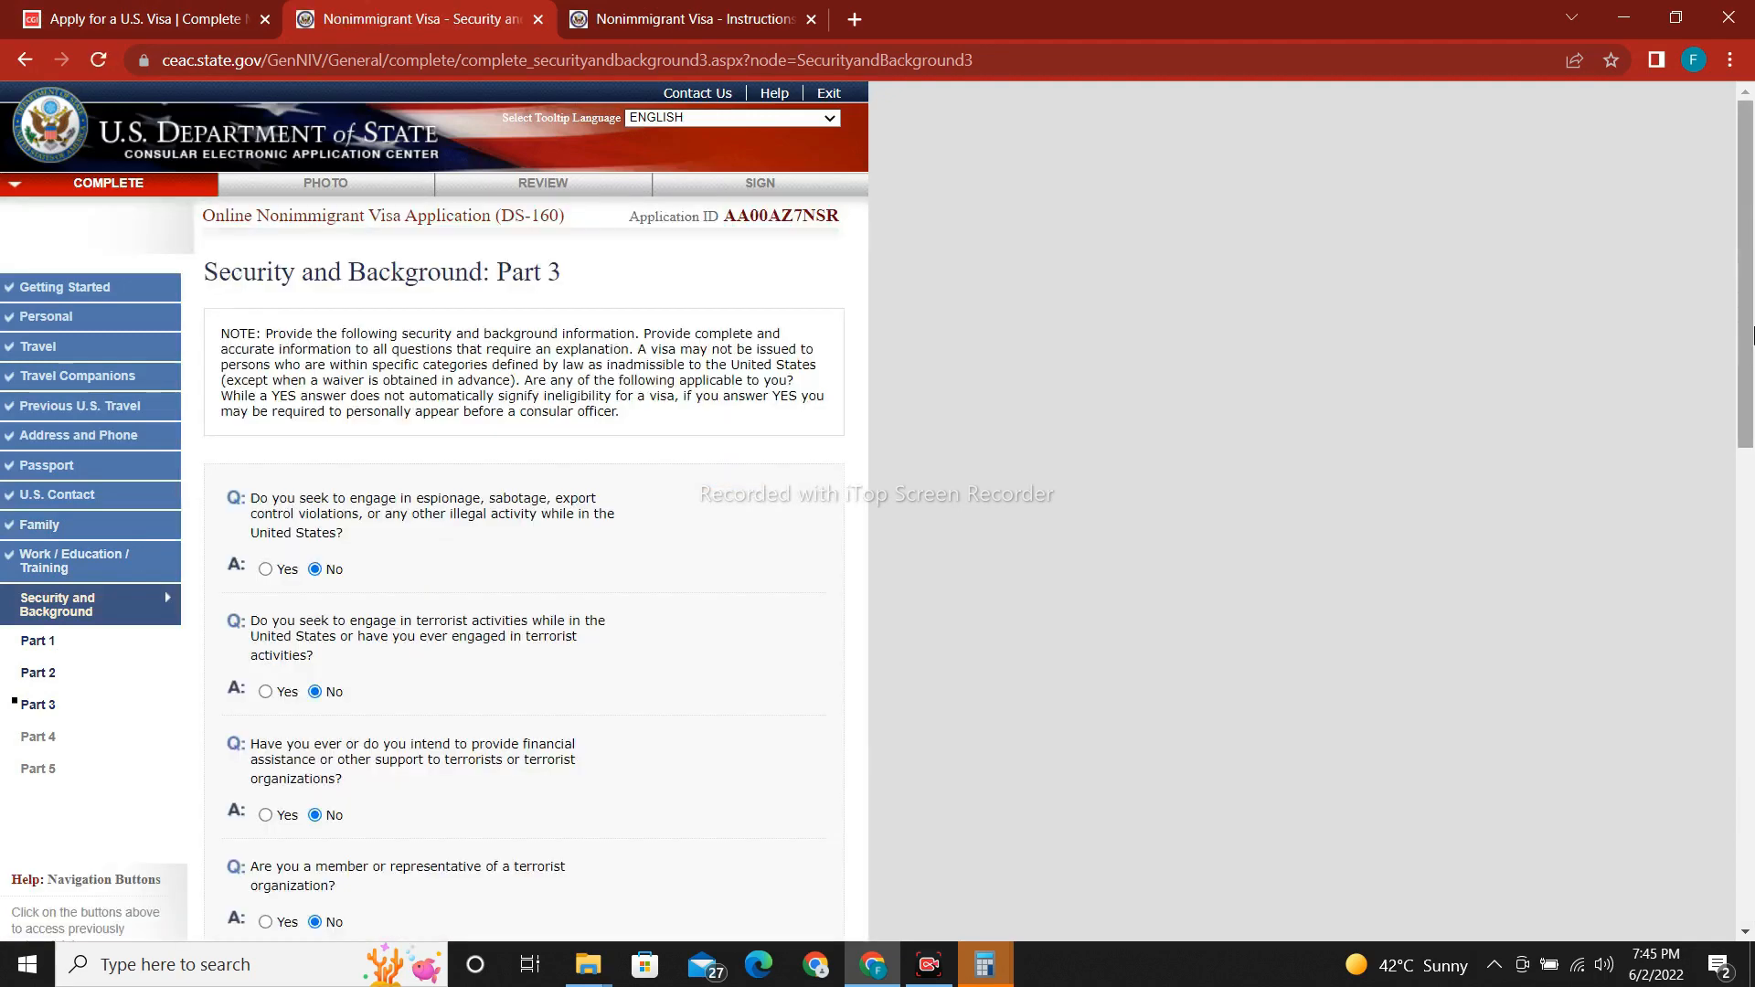
pyautogui.scroll(-5, 1752, 857)
pyautogui.scroll(-5, 1753, 856)
pyautogui.click(714, 781)
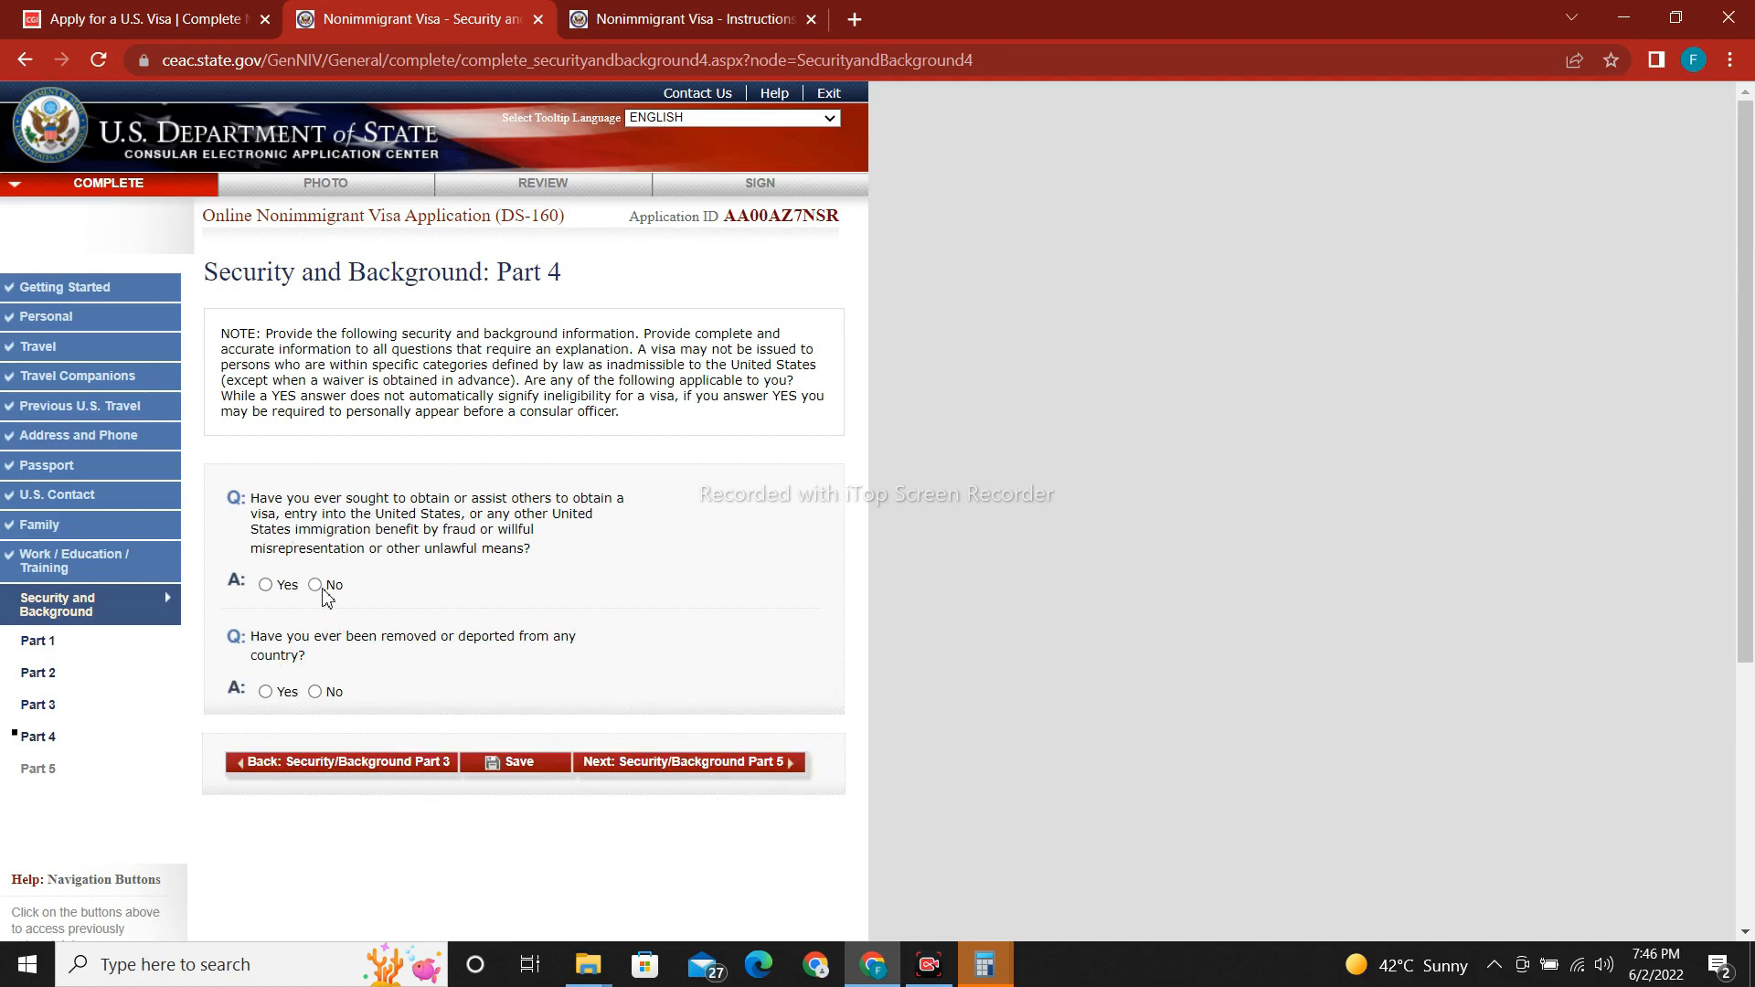
# Answer No to the Part 4 visa fraud and deportation questions and save.
pyautogui.click(316, 586)
pyautogui.click(315, 693)
pyautogui.click(531, 777)
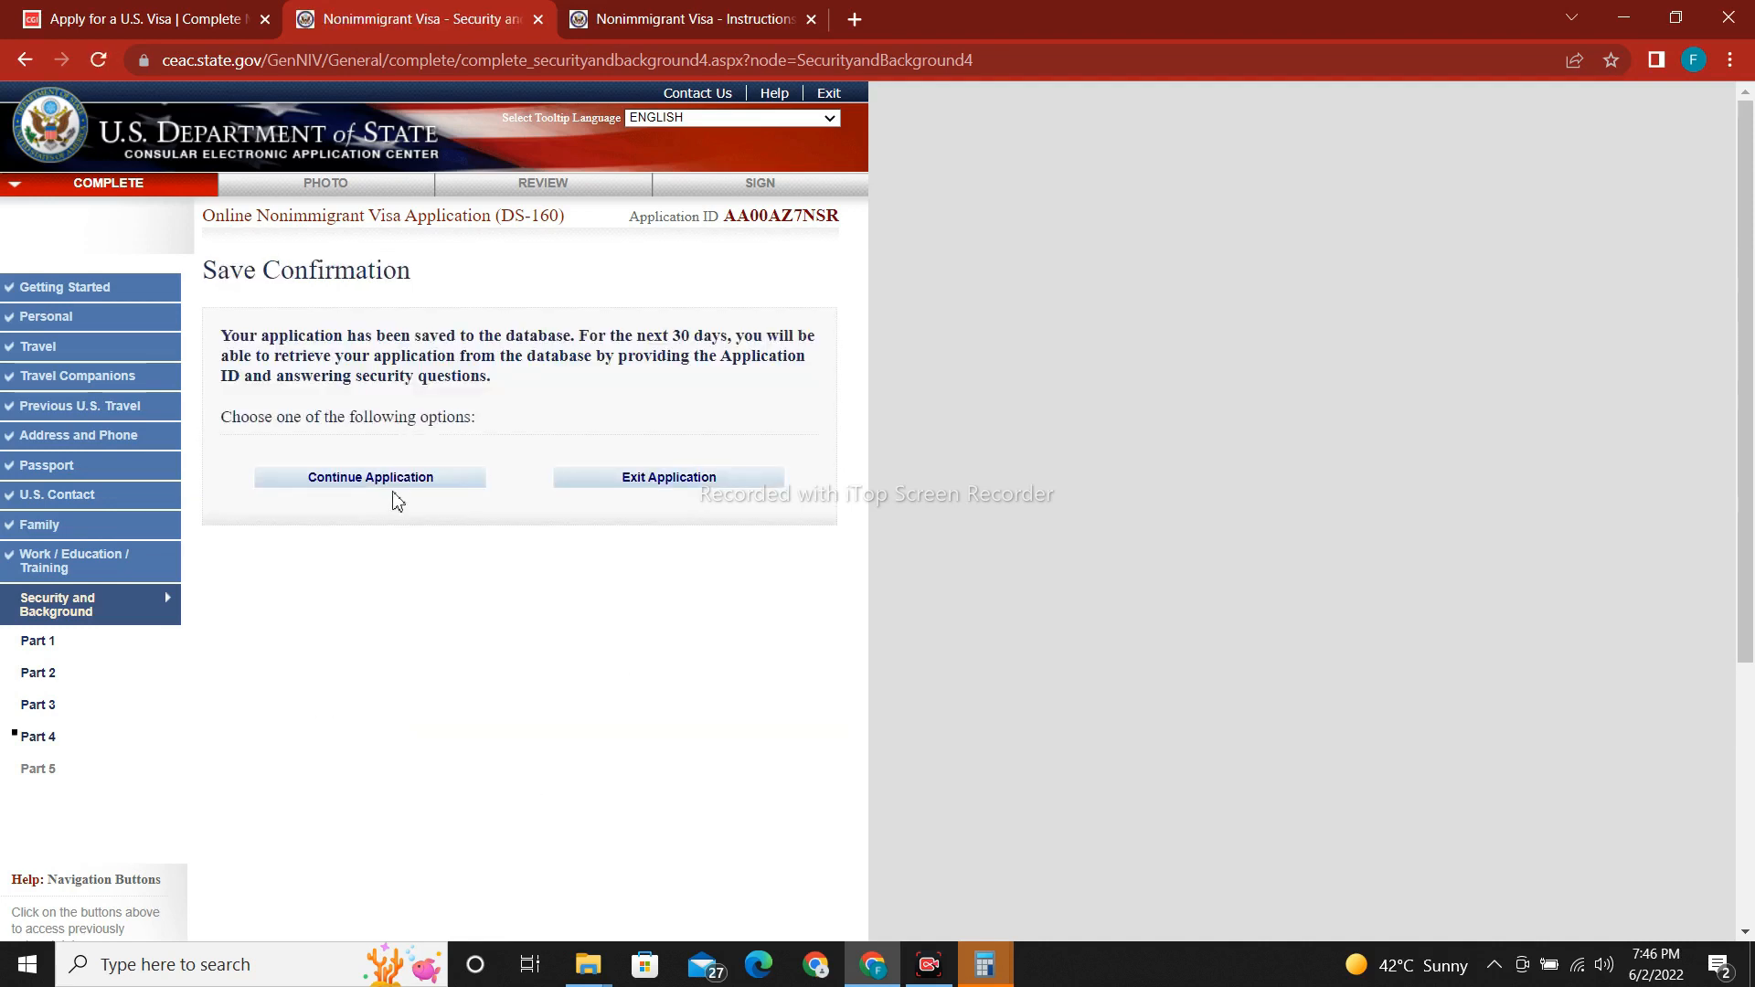
pyautogui.click(385, 477)
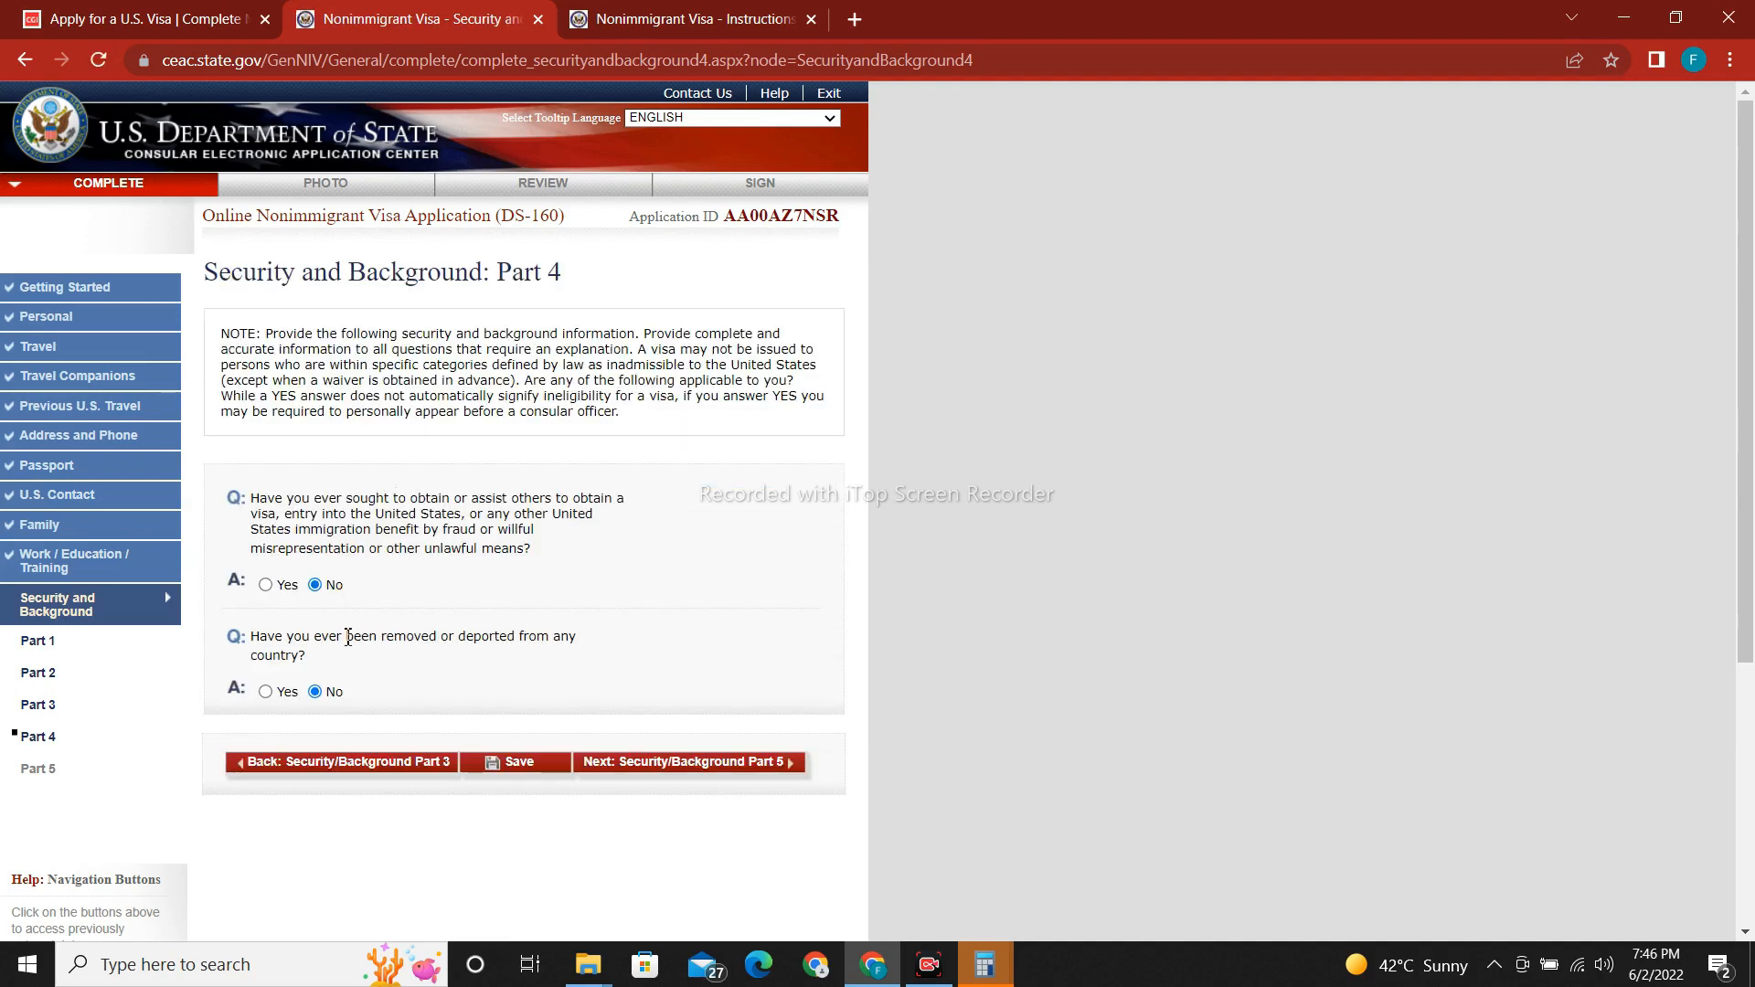
# Answer No to the Part 5 child custody, illegal voting and renounced citizenship questions, save, and continue to Photo.
pyautogui.click(721, 768)
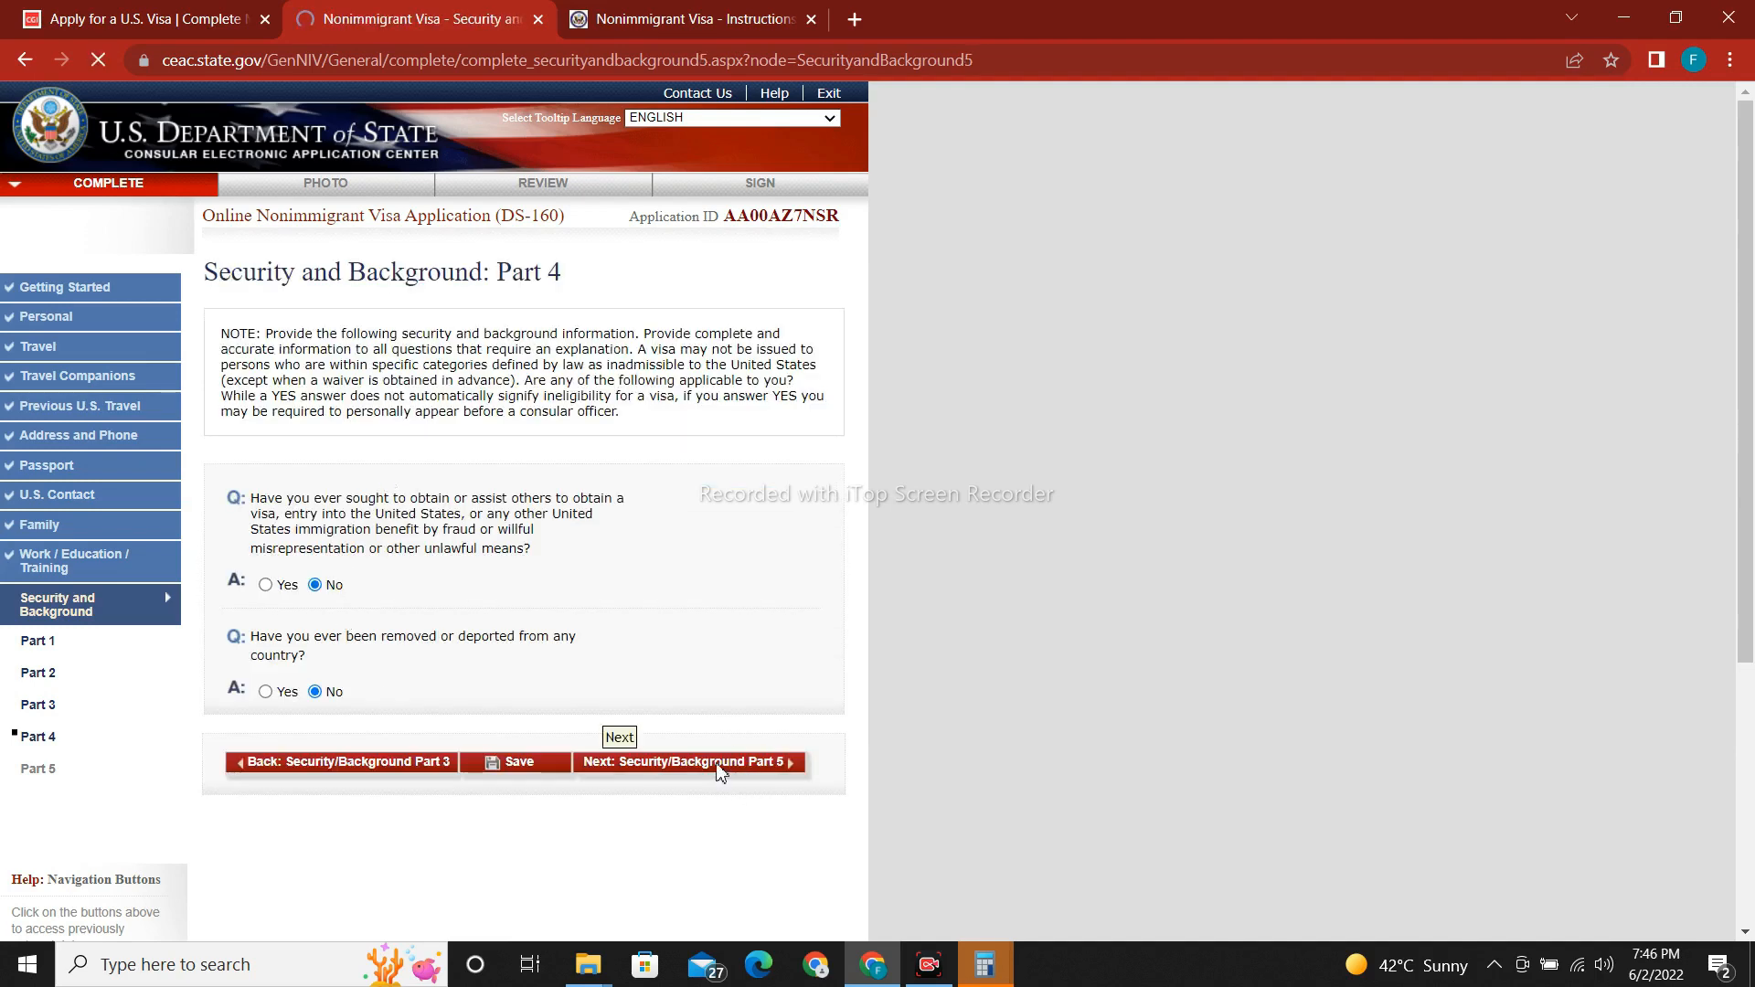
pyautogui.click(316, 569)
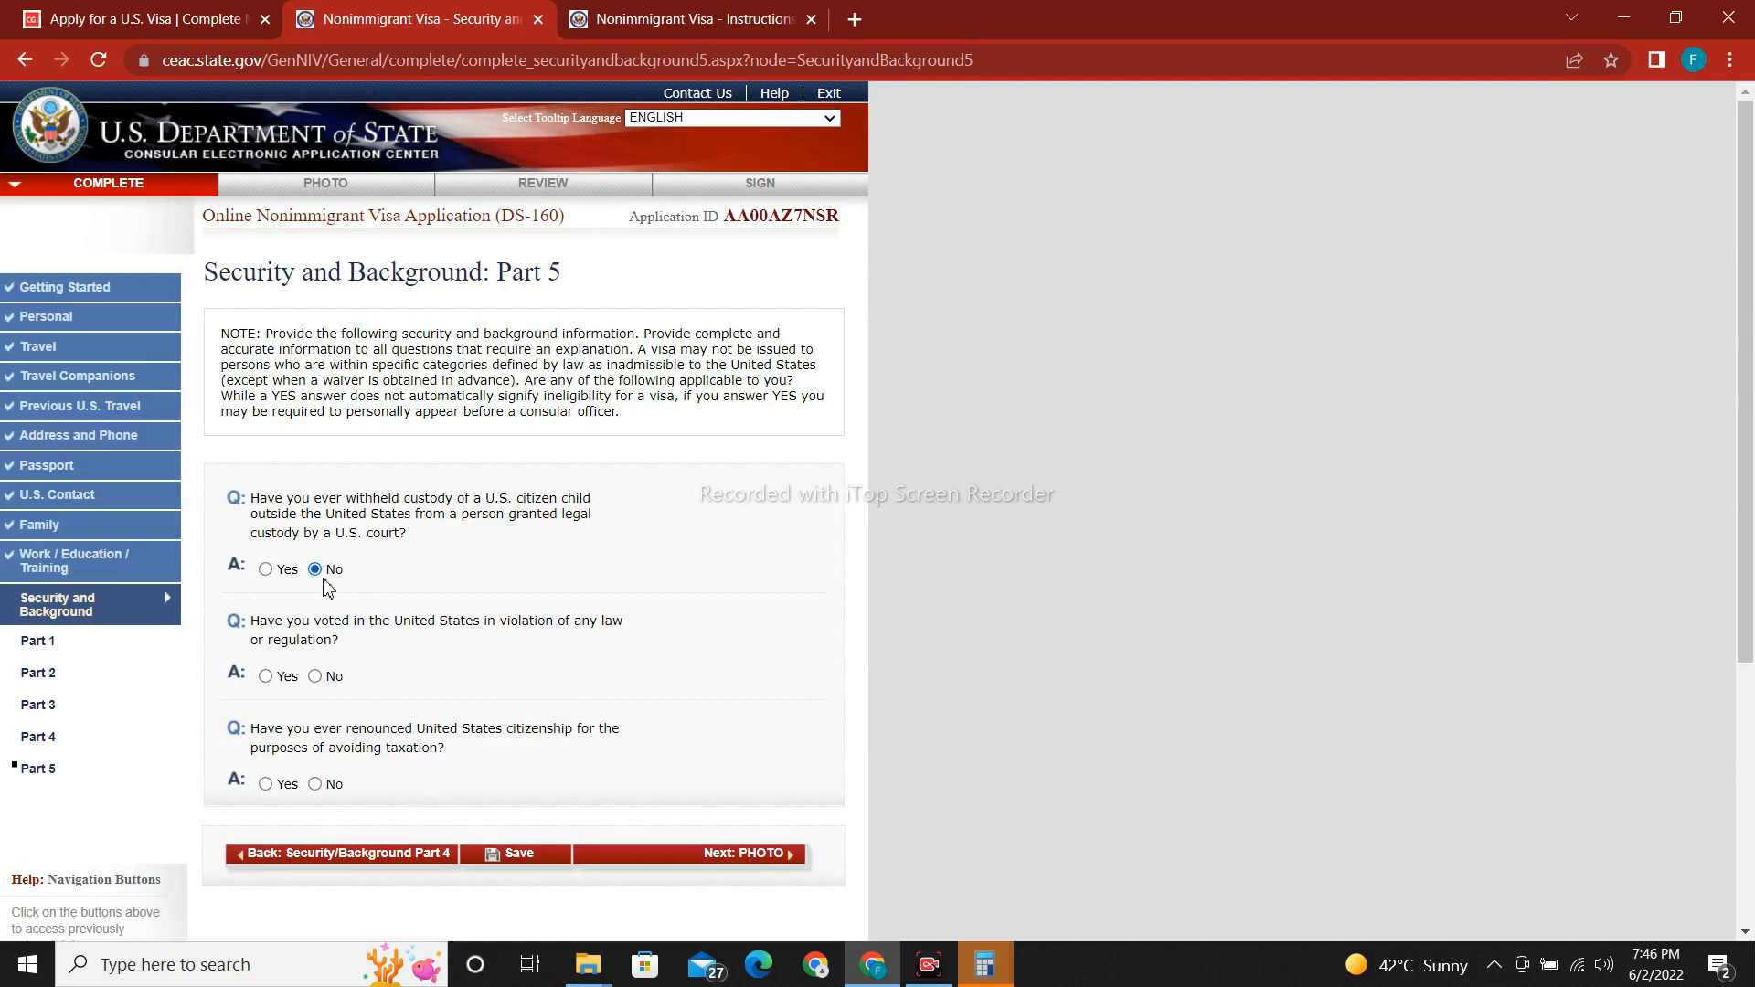
pyautogui.click(315, 676)
pyautogui.click(315, 784)
pyautogui.click(515, 853)
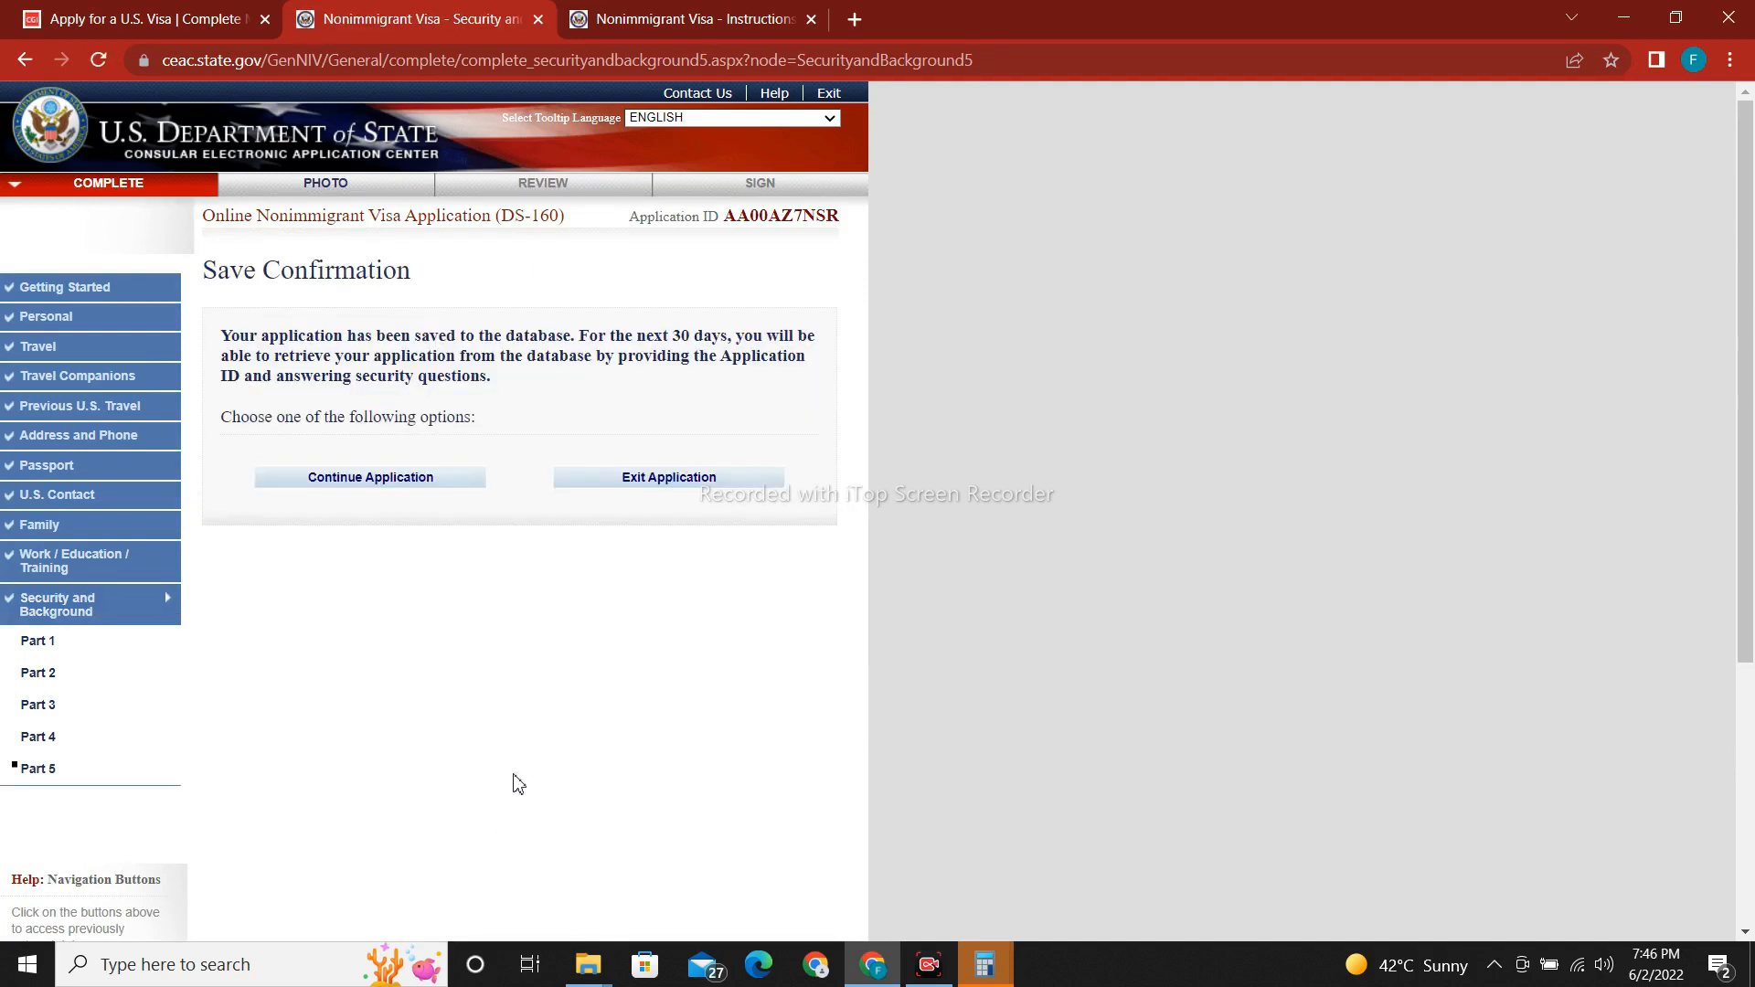
pyautogui.click(442, 480)
pyautogui.moveTo(1753, 308); pyautogui.dragTo(1753, 518)
pyautogui.click(753, 533)
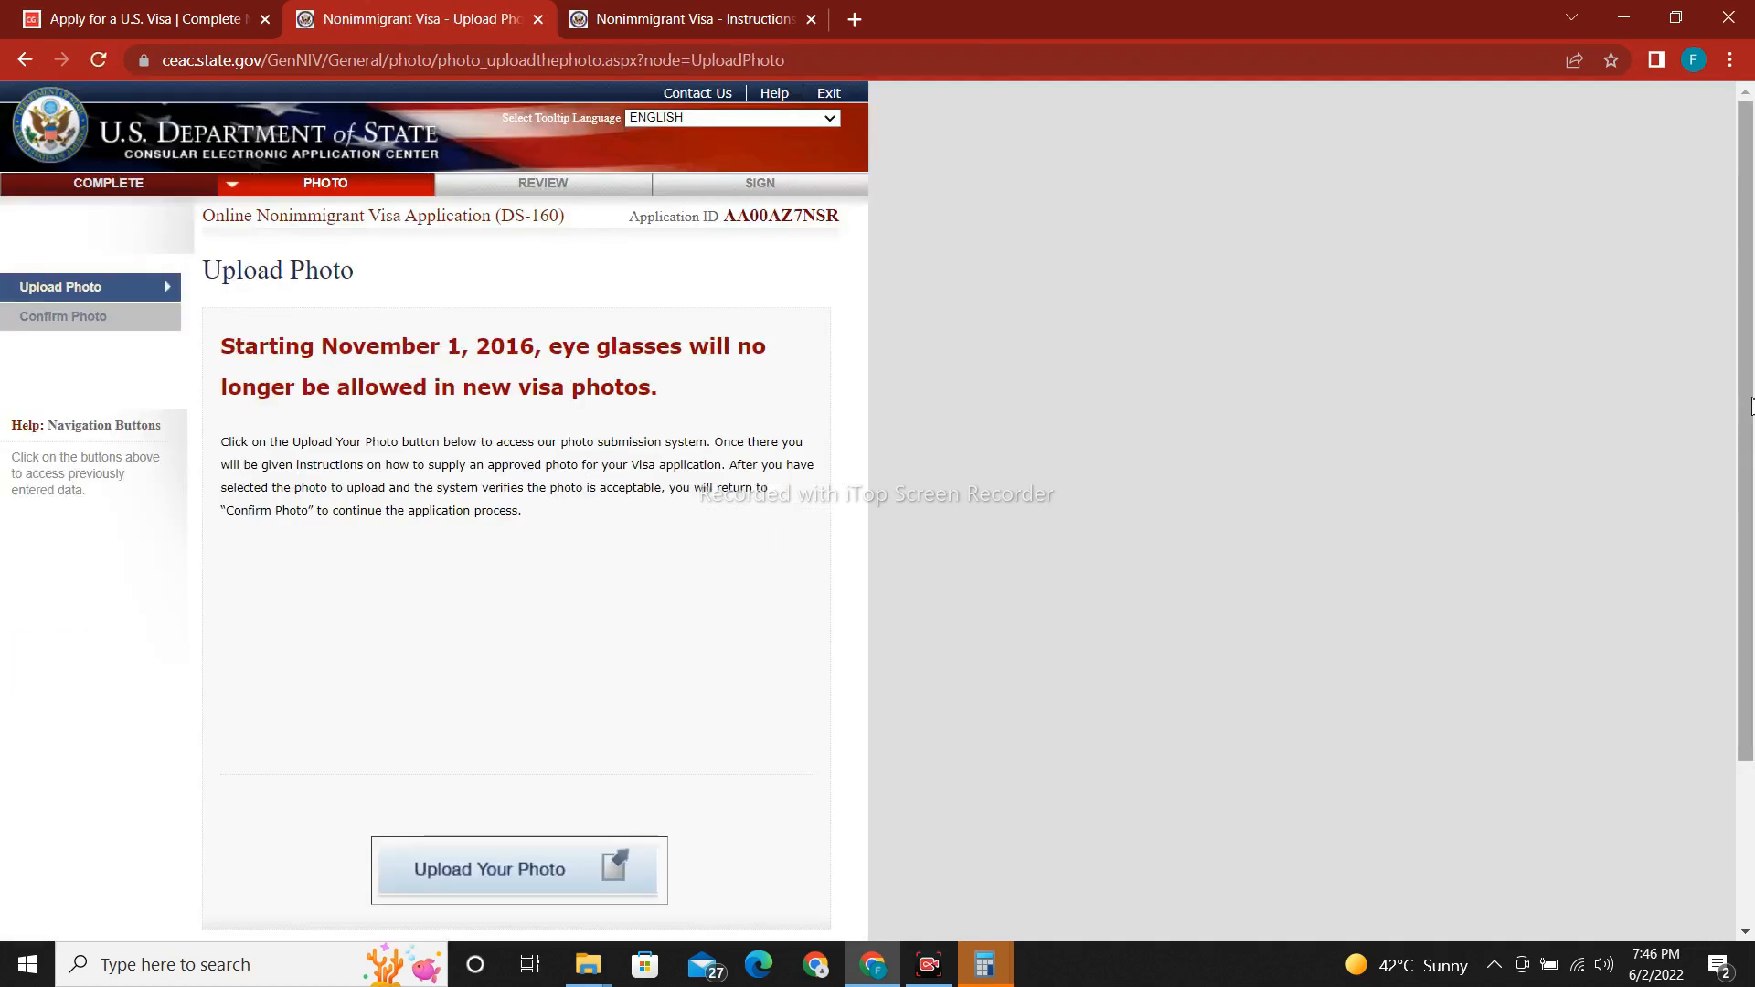
# In the photo submission system, select PPIC.jpg from the Desktop.
pyautogui.moveTo(1747, 411); pyautogui.dragTo(1747, 574)
pyautogui.click(492, 665)
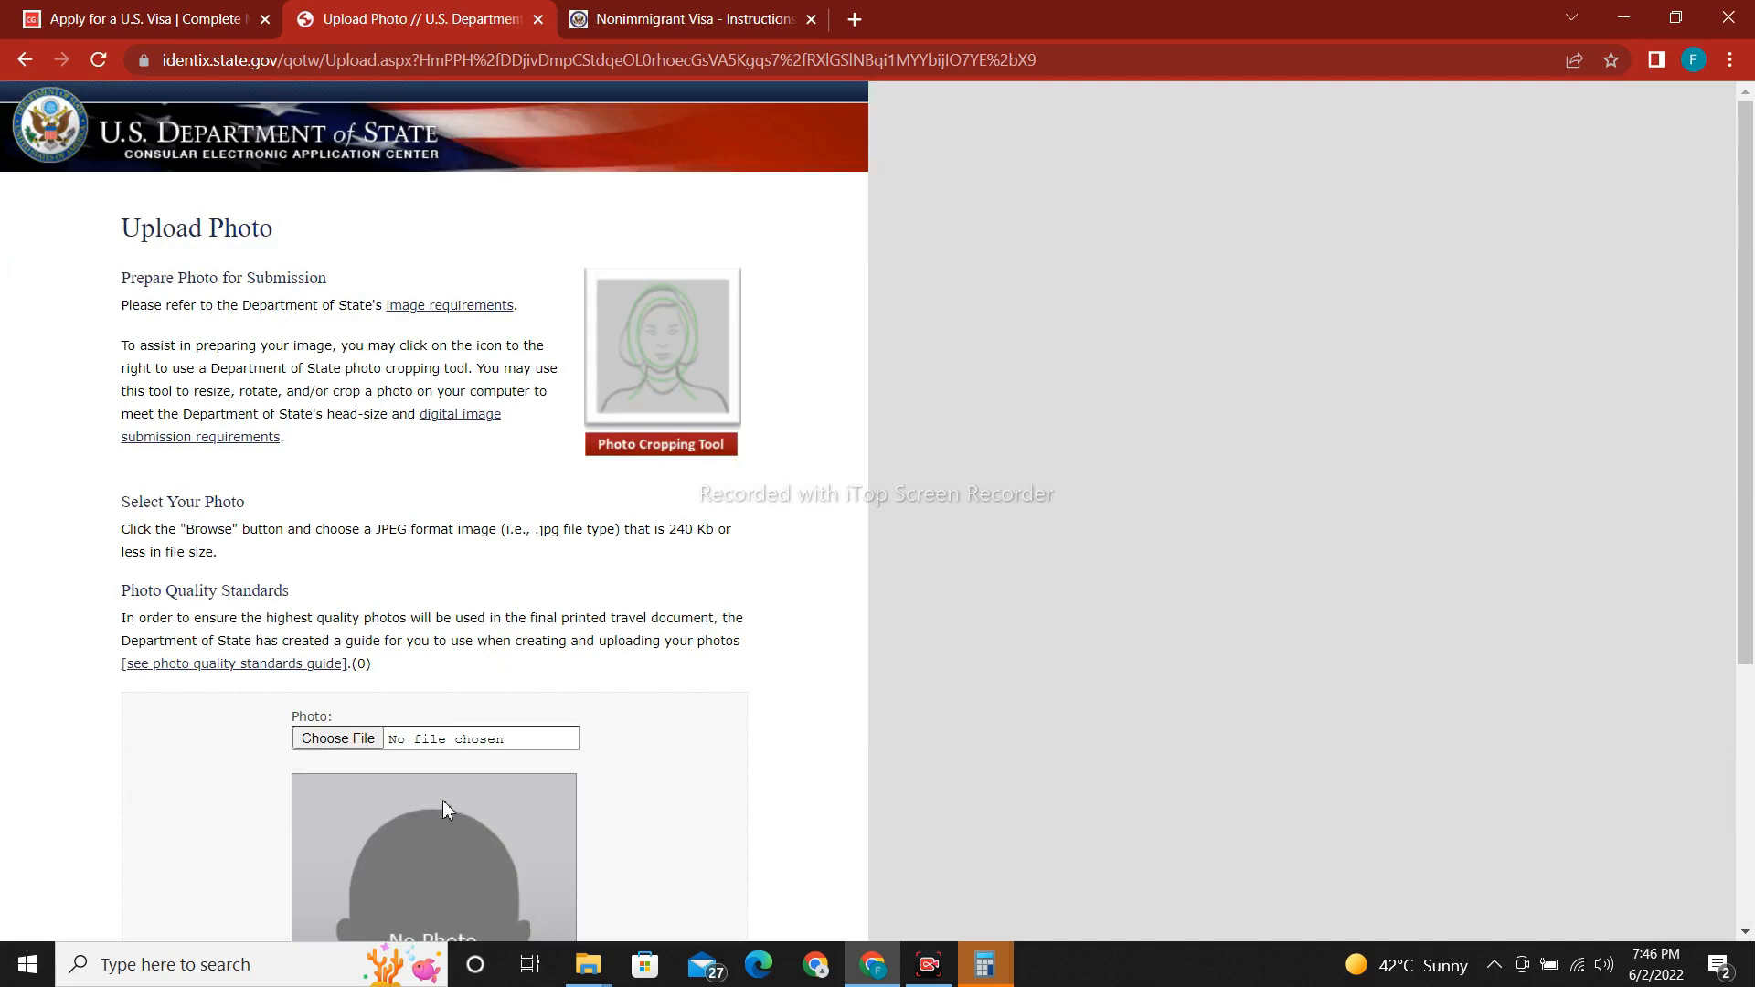
pyautogui.click(337, 742)
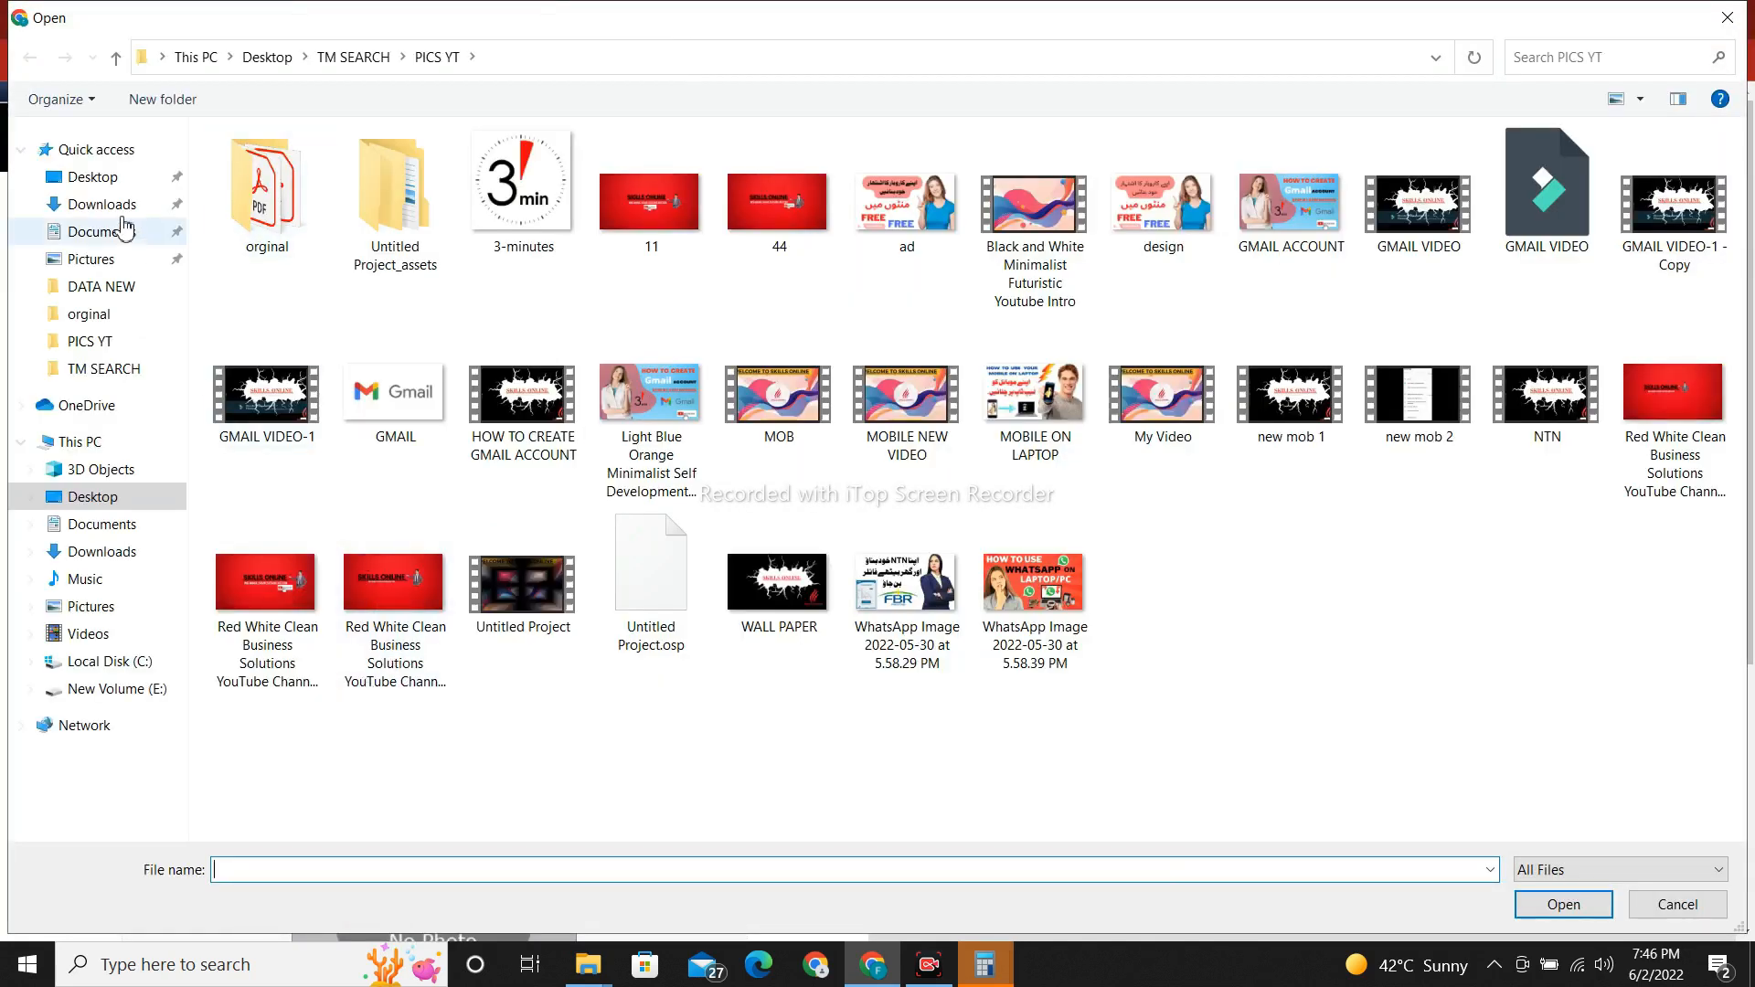
pyautogui.click(108, 183)
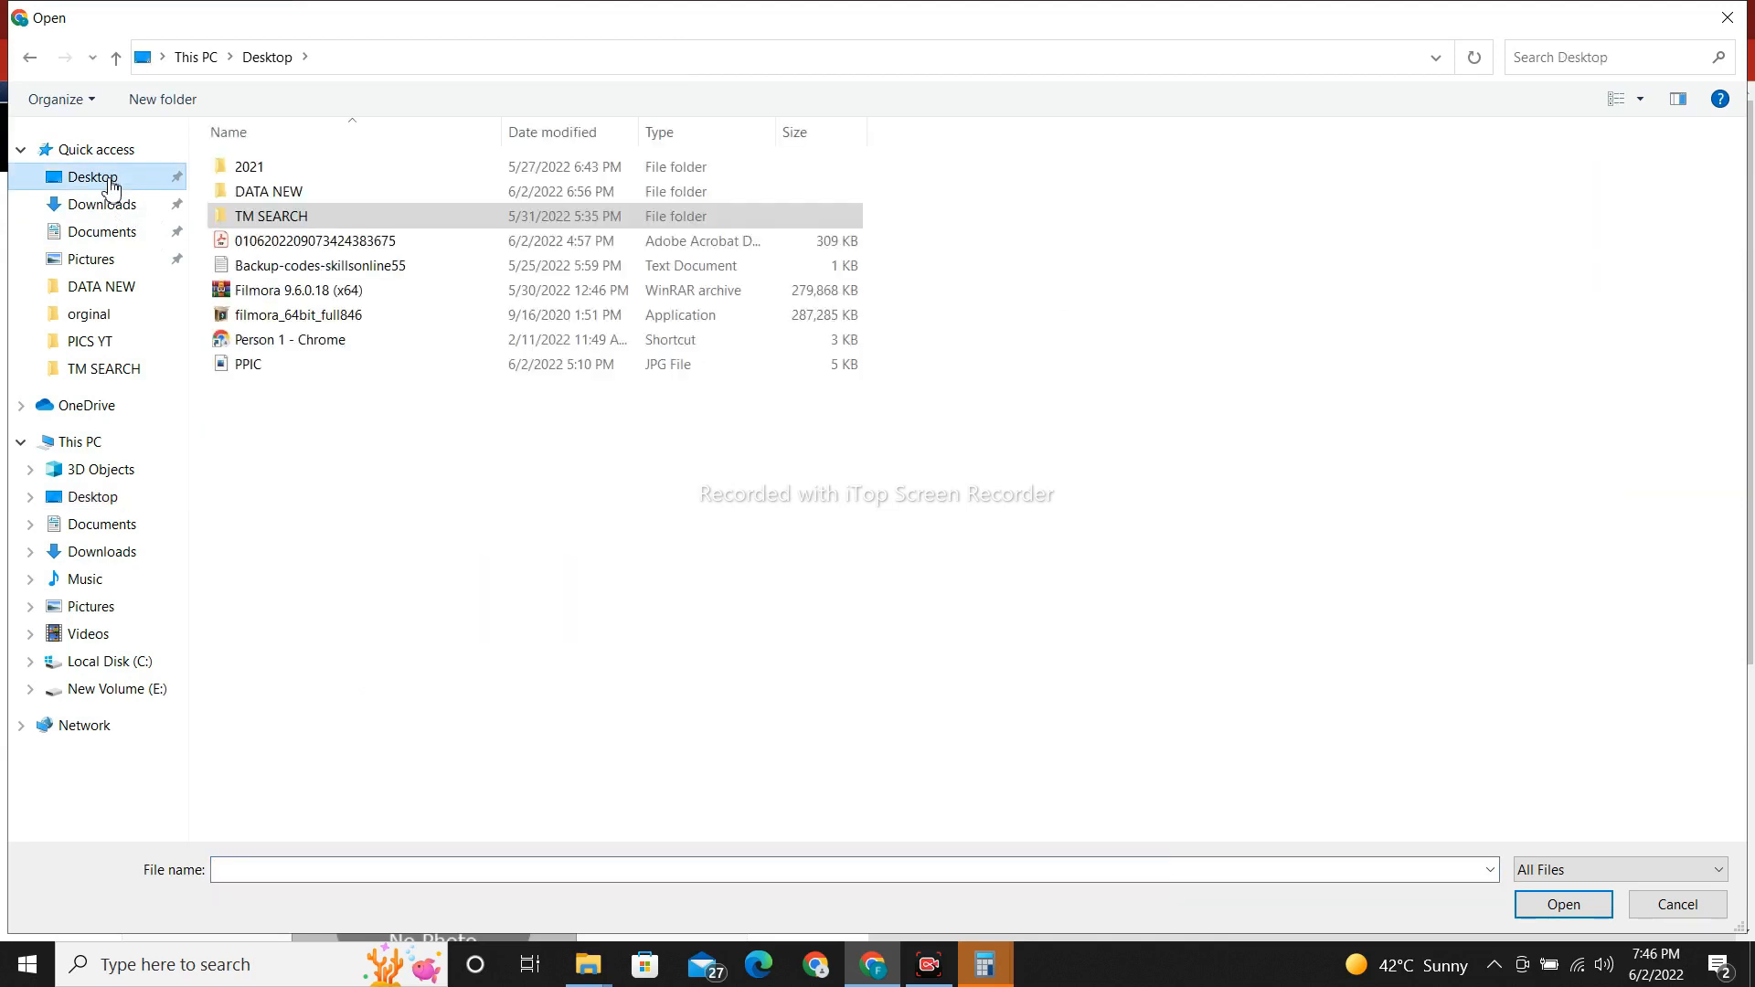
pyautogui.doubleClick(311, 365)
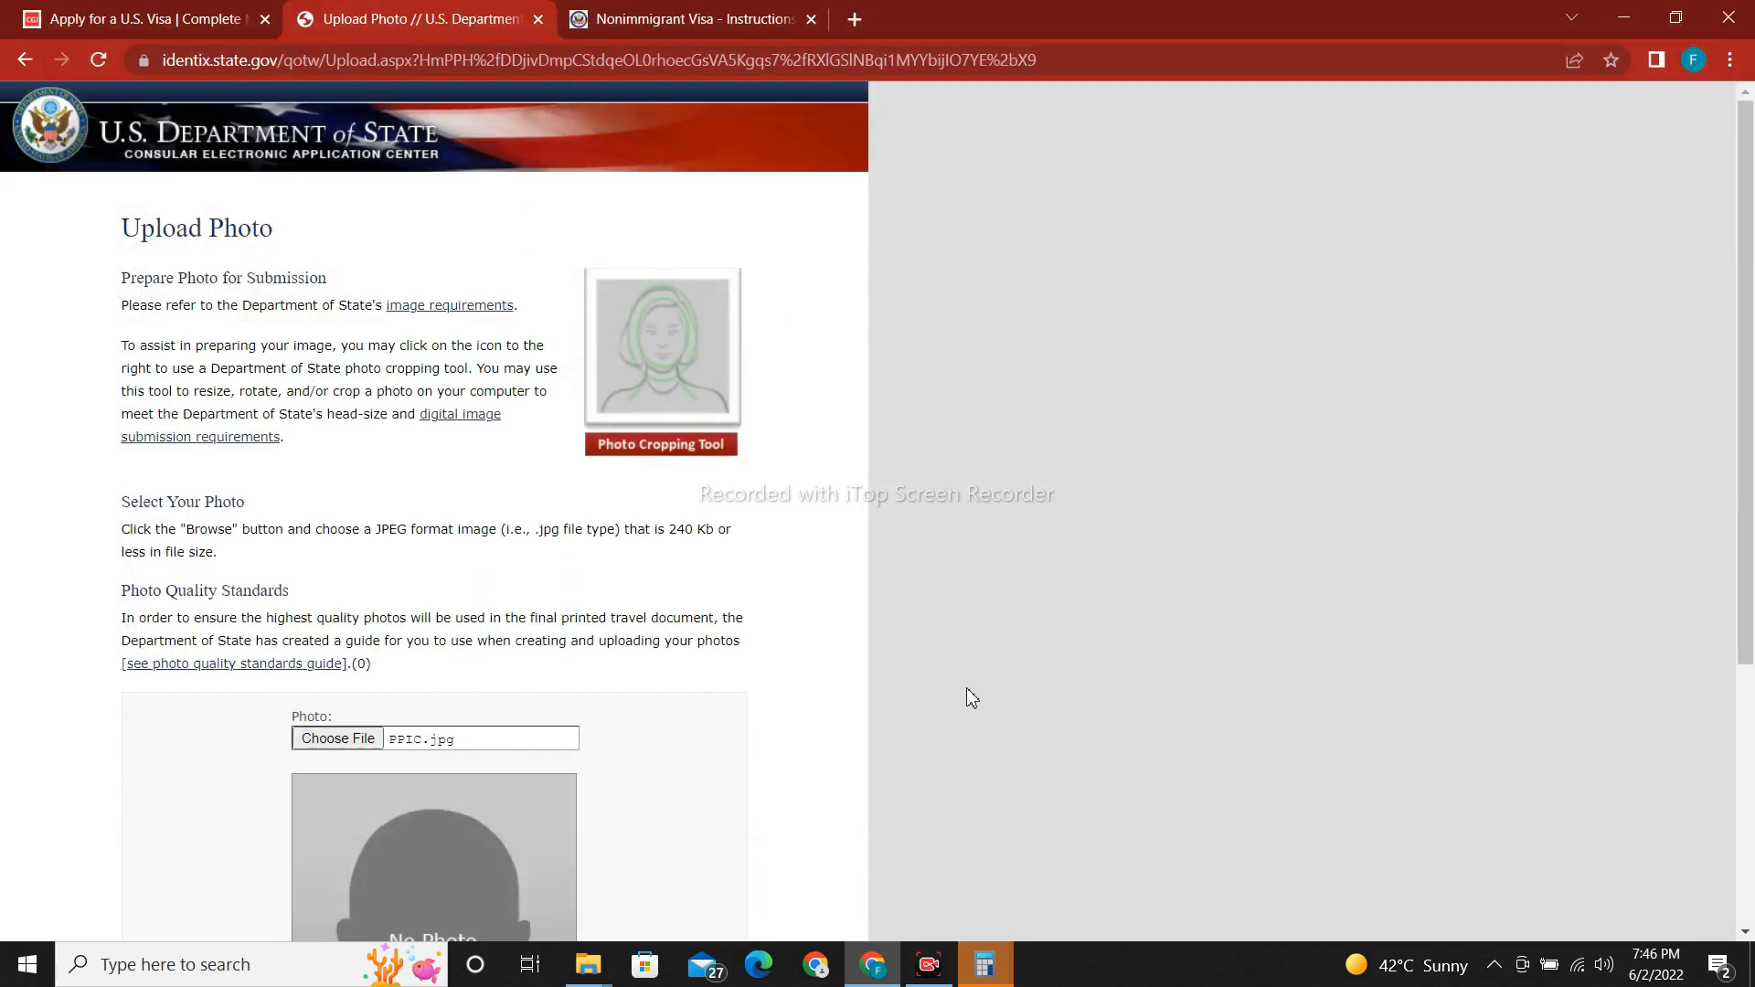
pyautogui.scroll(-3, 1097, 622)
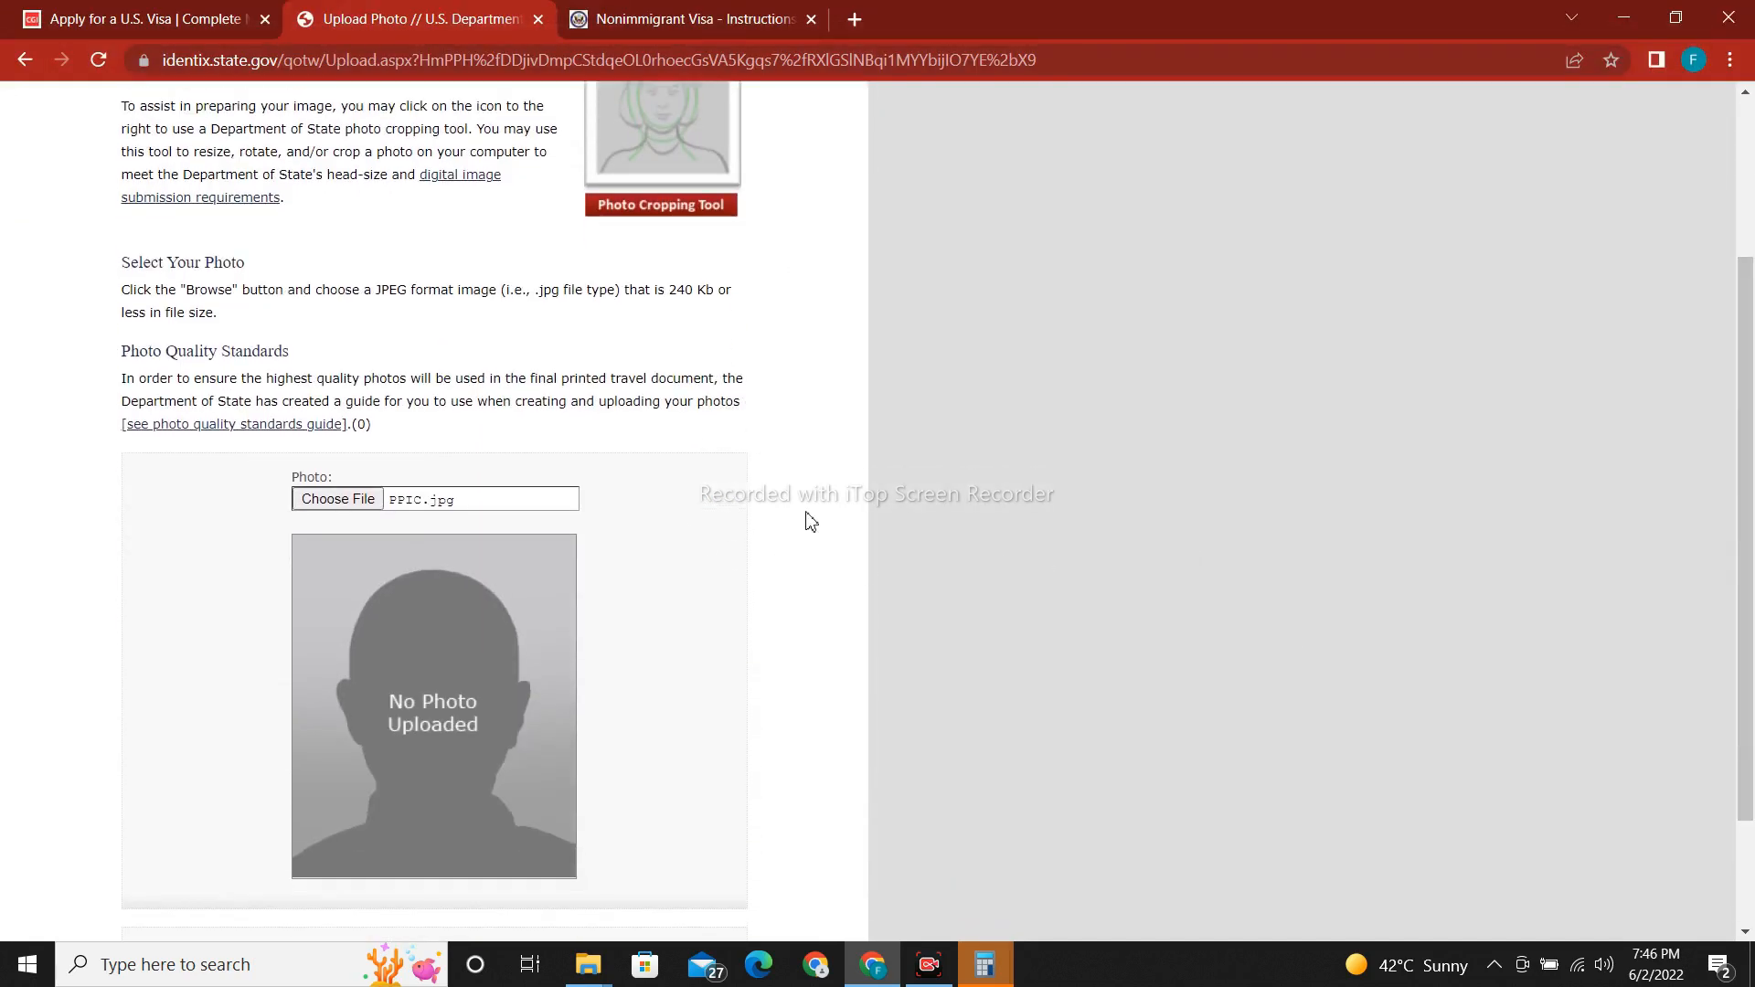
pyautogui.scroll(-2, 810, 548)
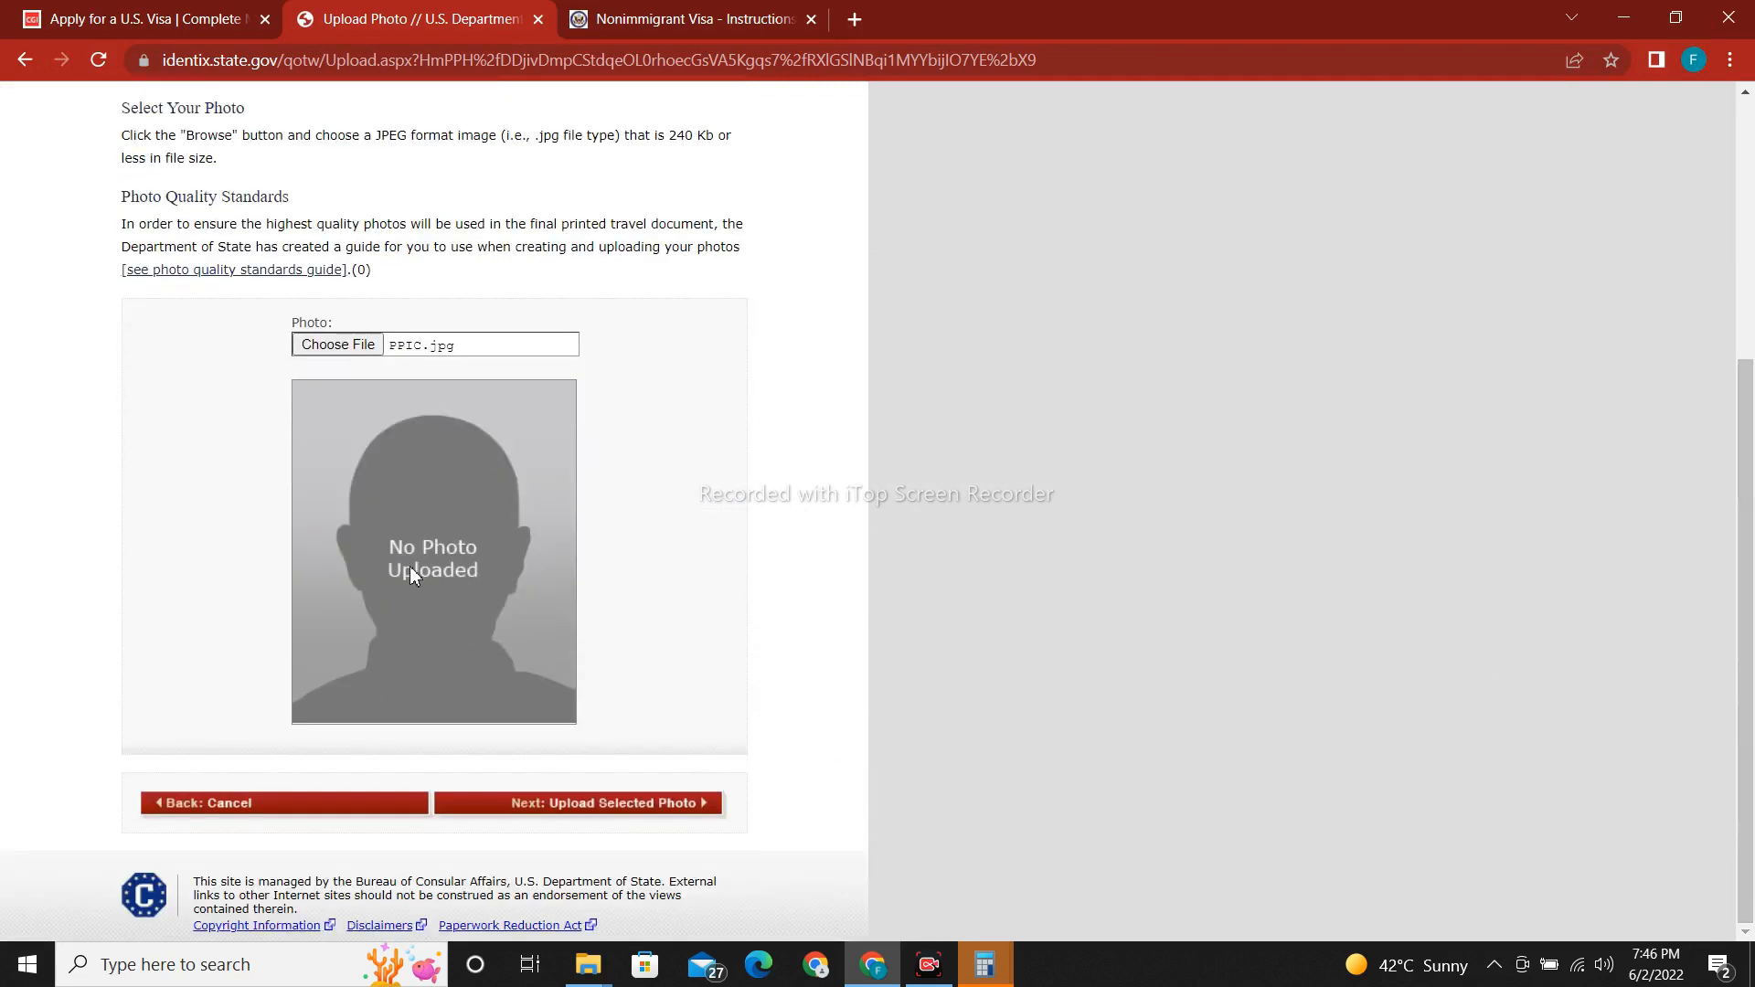
# Upload PPIC.jpg for the quality check and, after it fails, continue without a photo.
pyautogui.click(664, 812)
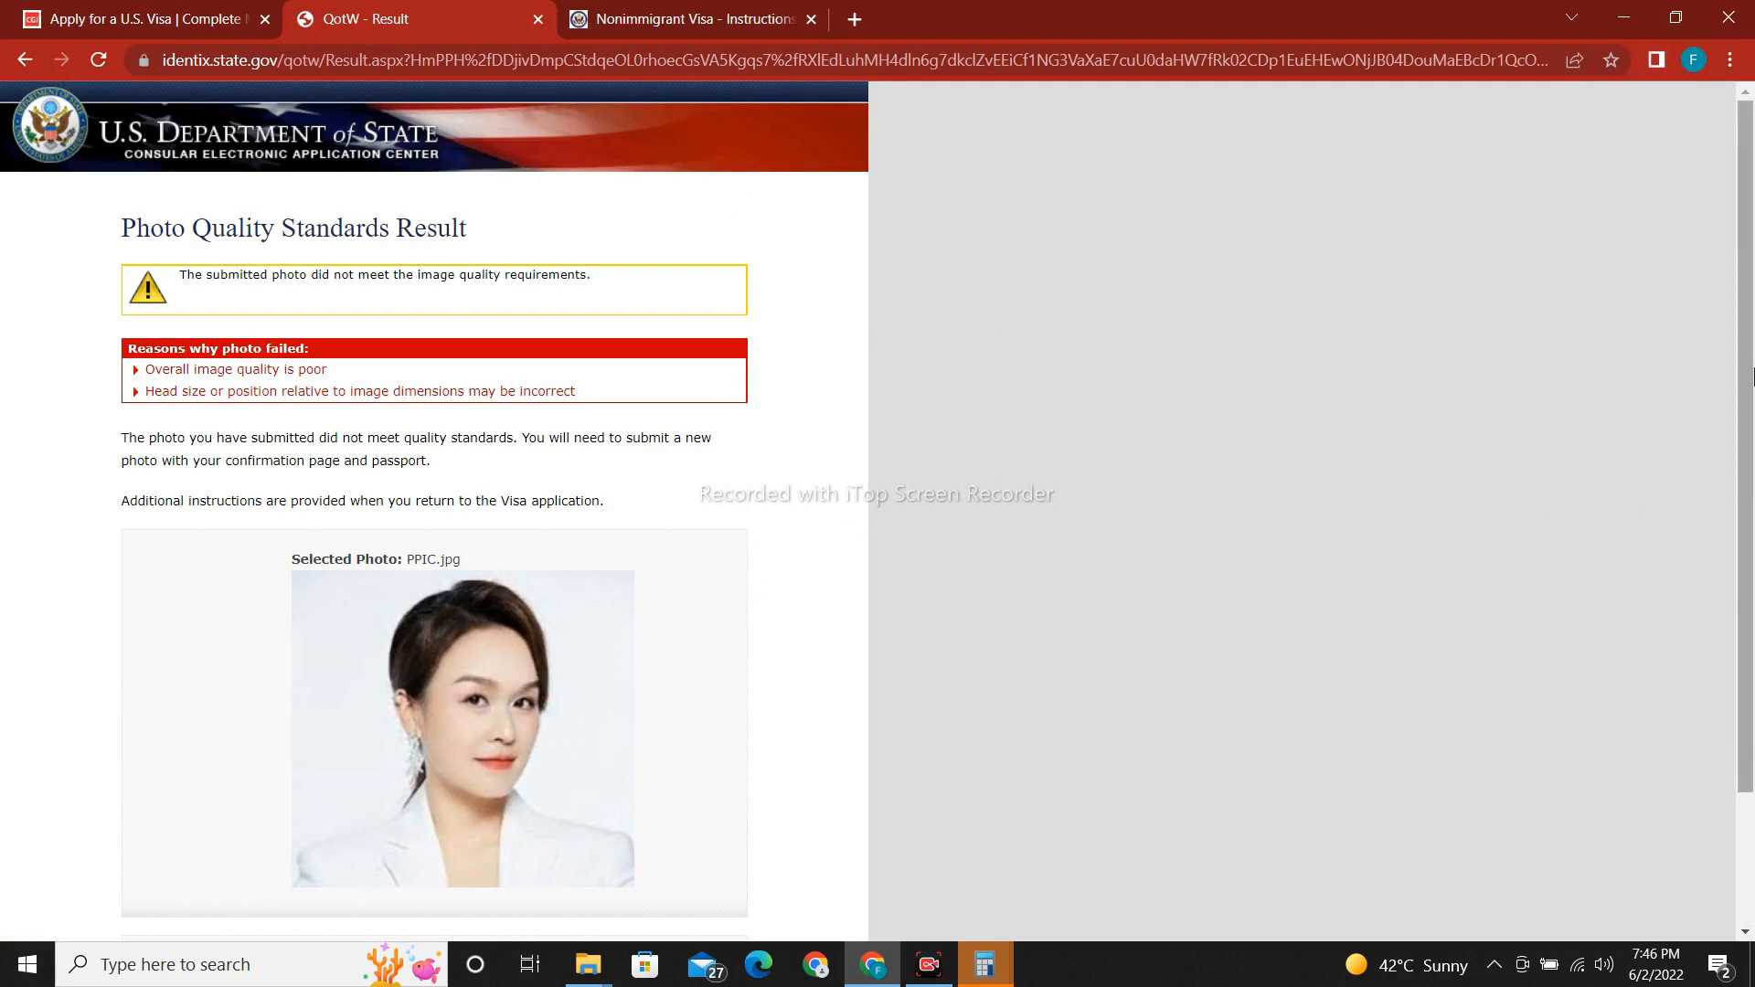
pyautogui.moveTo(1752, 417); pyautogui.dragTo(1752, 514)
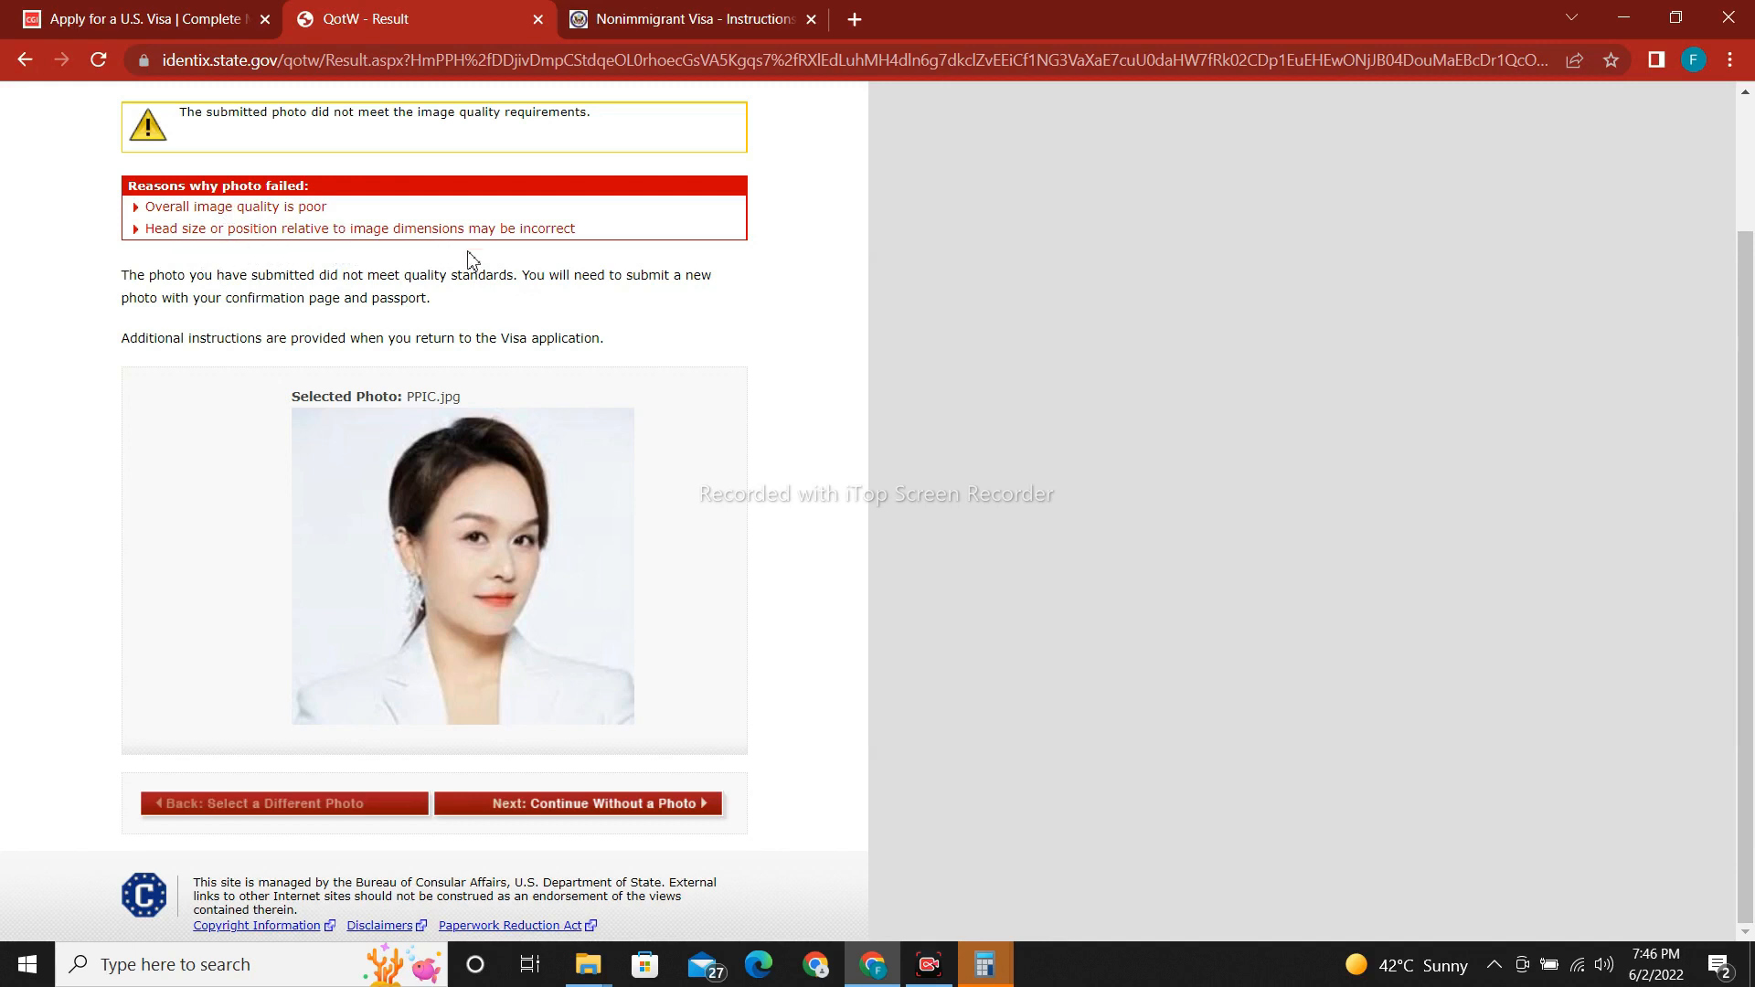
pyautogui.click(642, 812)
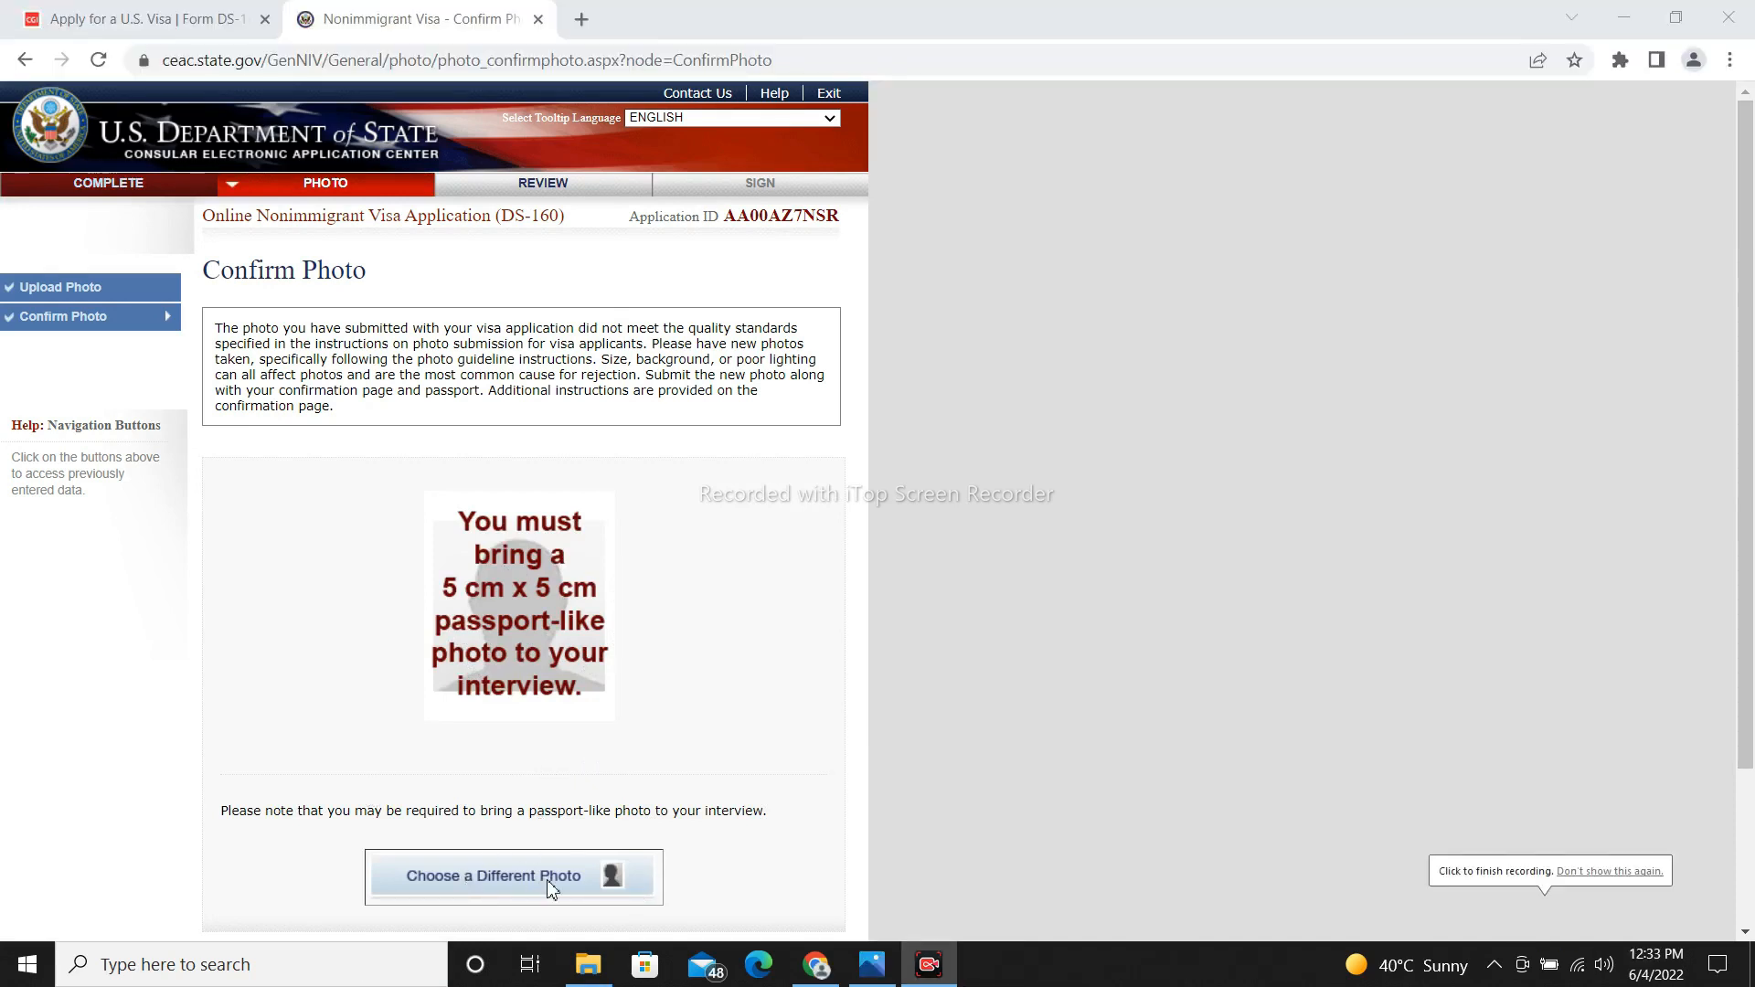
# Choose a different photo, selecting PICC.jpg from the Desktop.
pyautogui.click(551, 888)
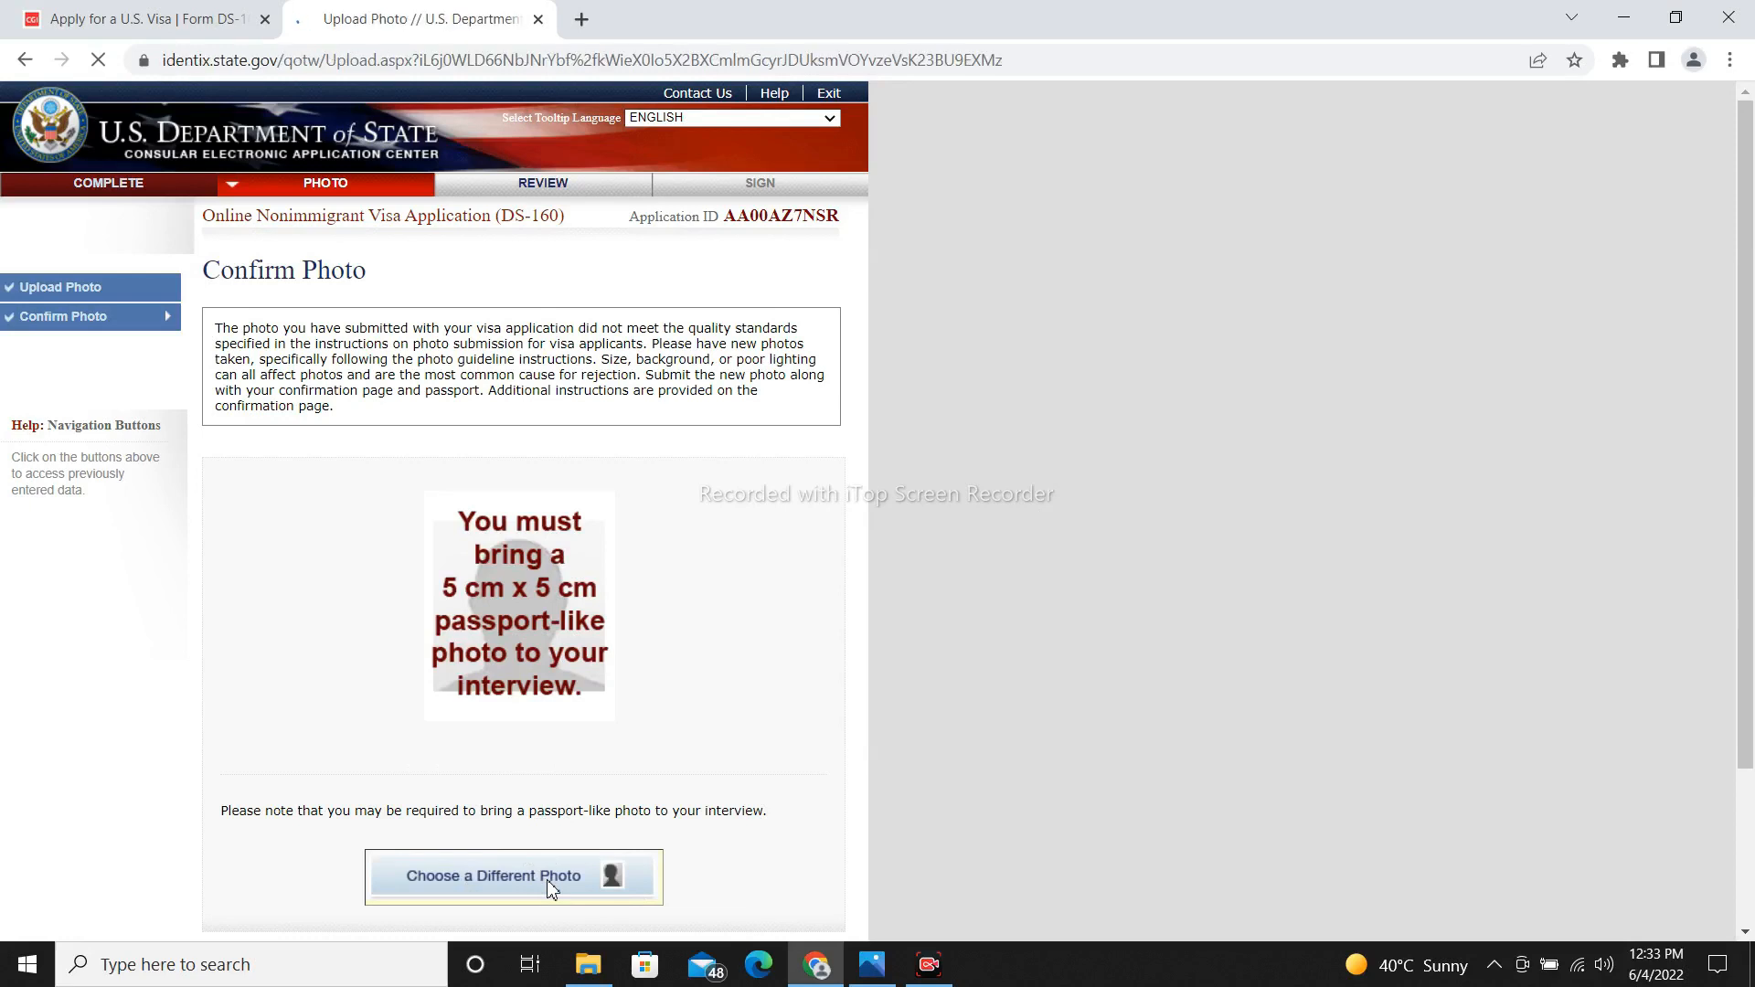
pyautogui.moveTo(1753, 490); pyautogui.dragTo(1752, 642)
pyautogui.click(349, 514)
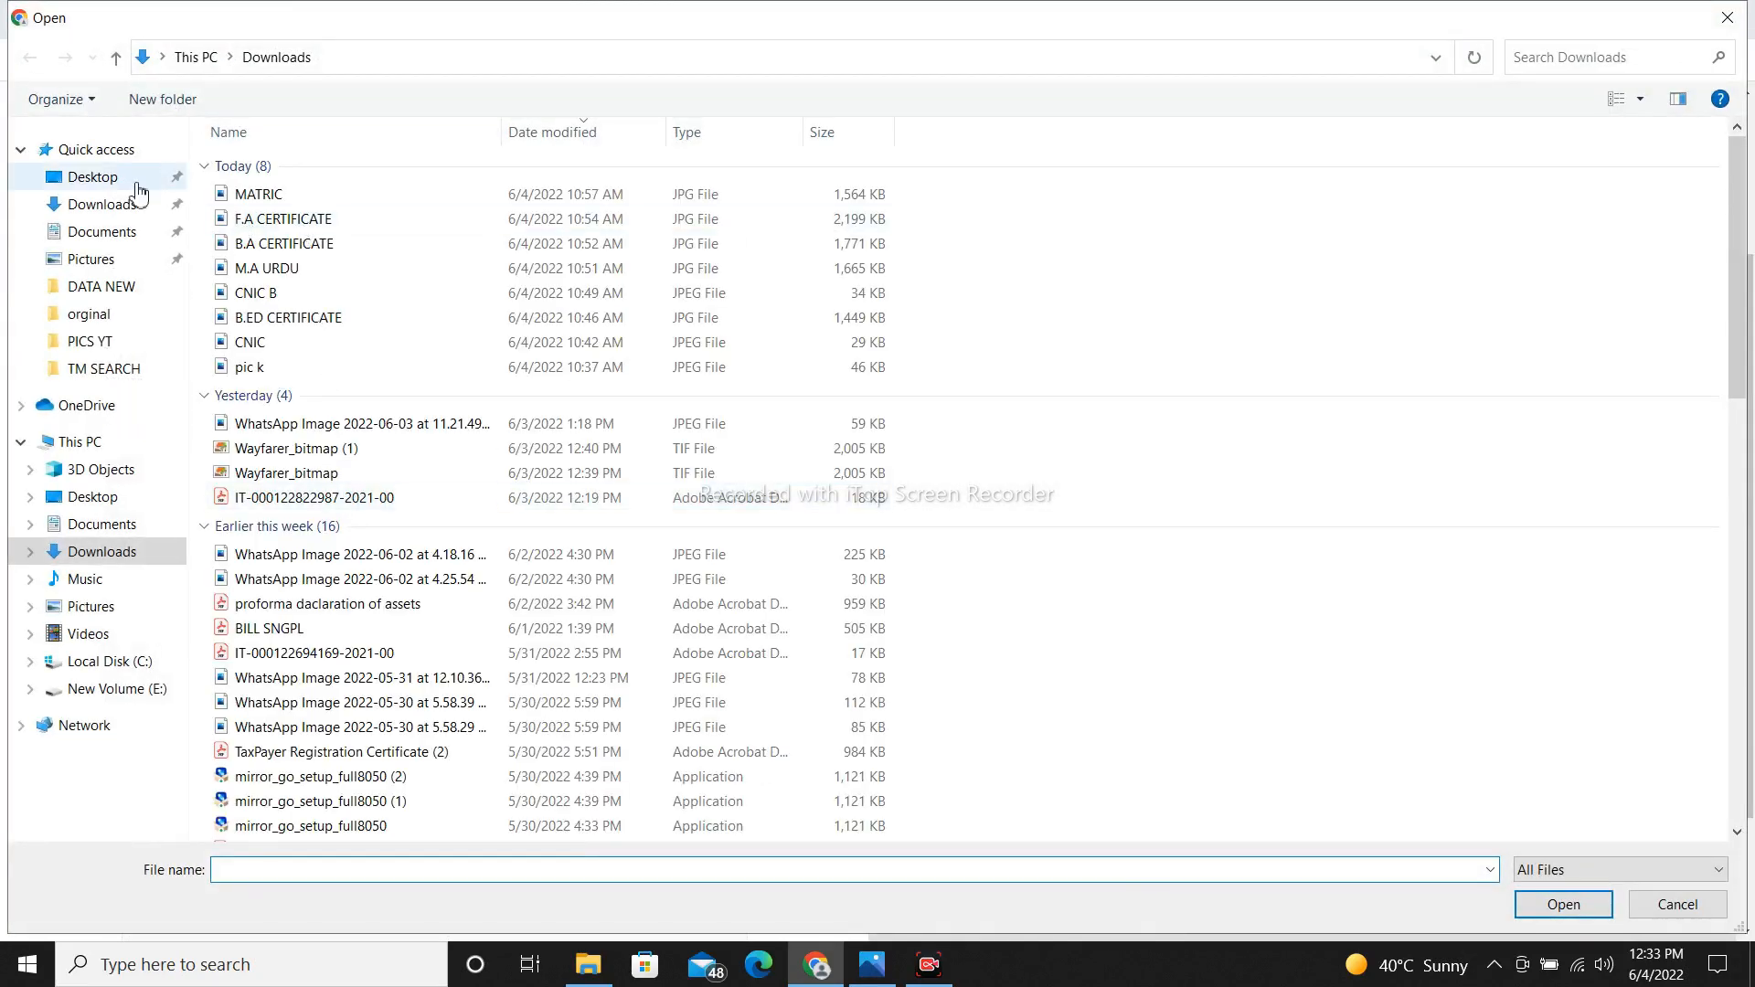
pyautogui.click(136, 185)
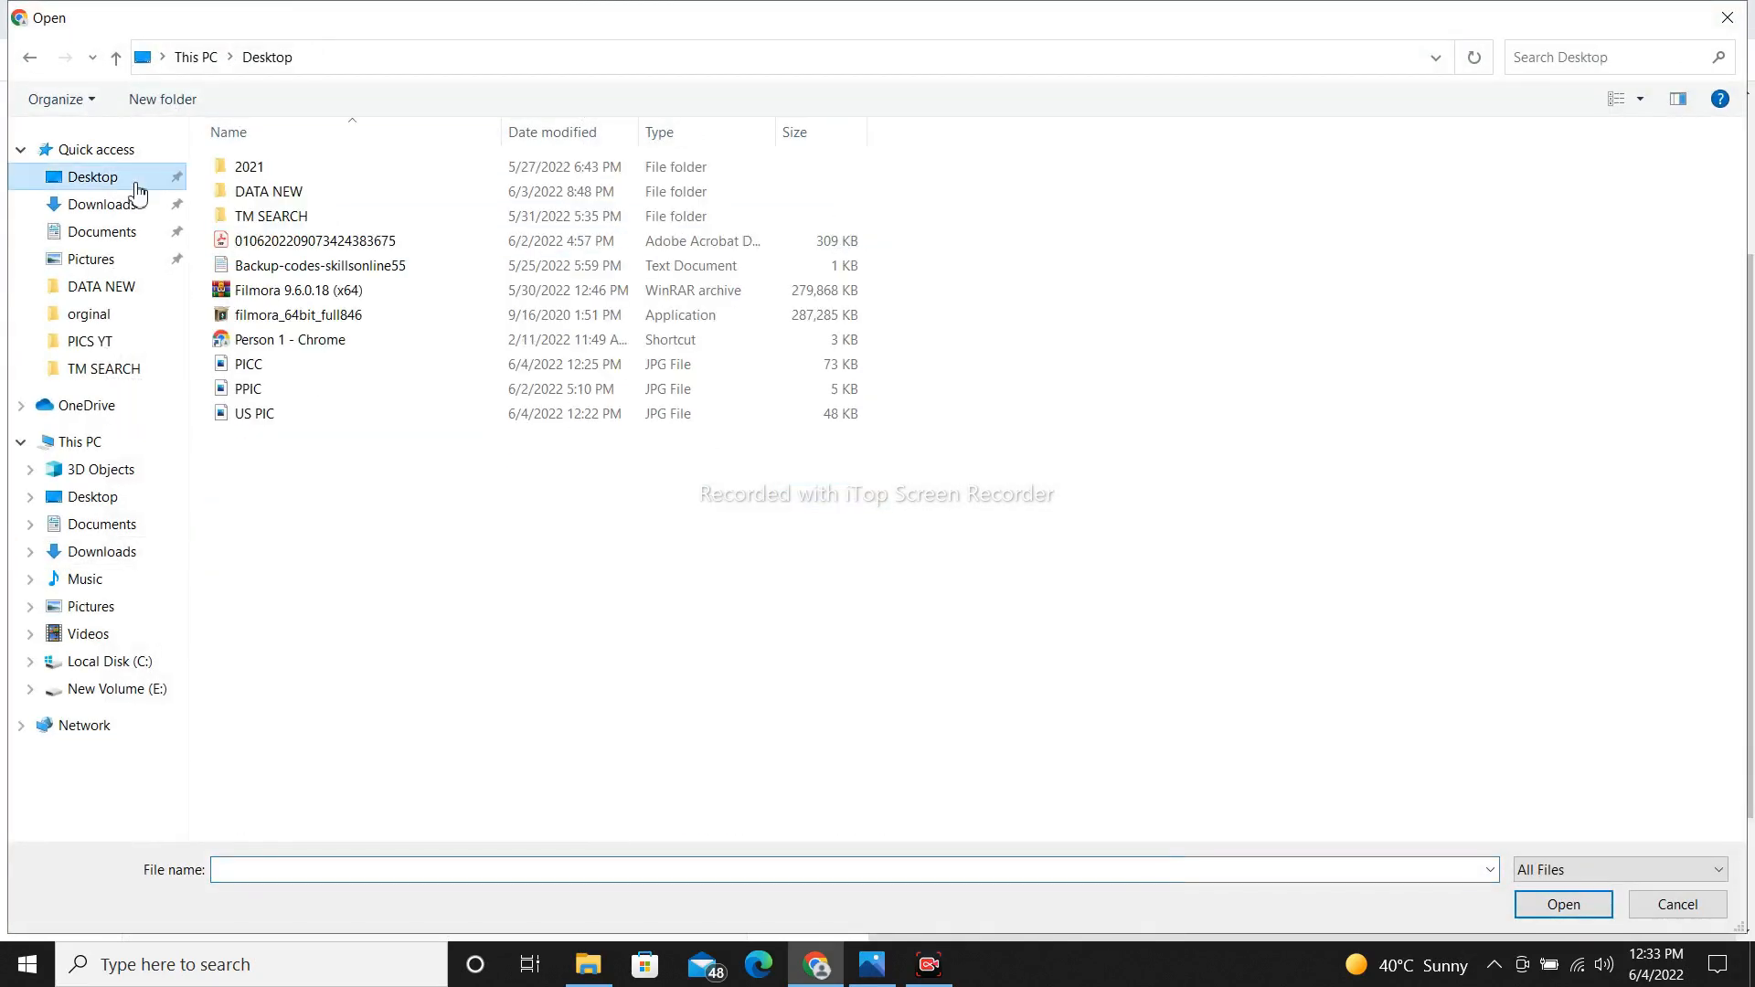
pyautogui.doubleClick(280, 365)
# Upload PICC.jpg for the quality check and continue using the accepted photo.
pyautogui.moveTo(1750, 572); pyautogui.dragTo(1751, 674)
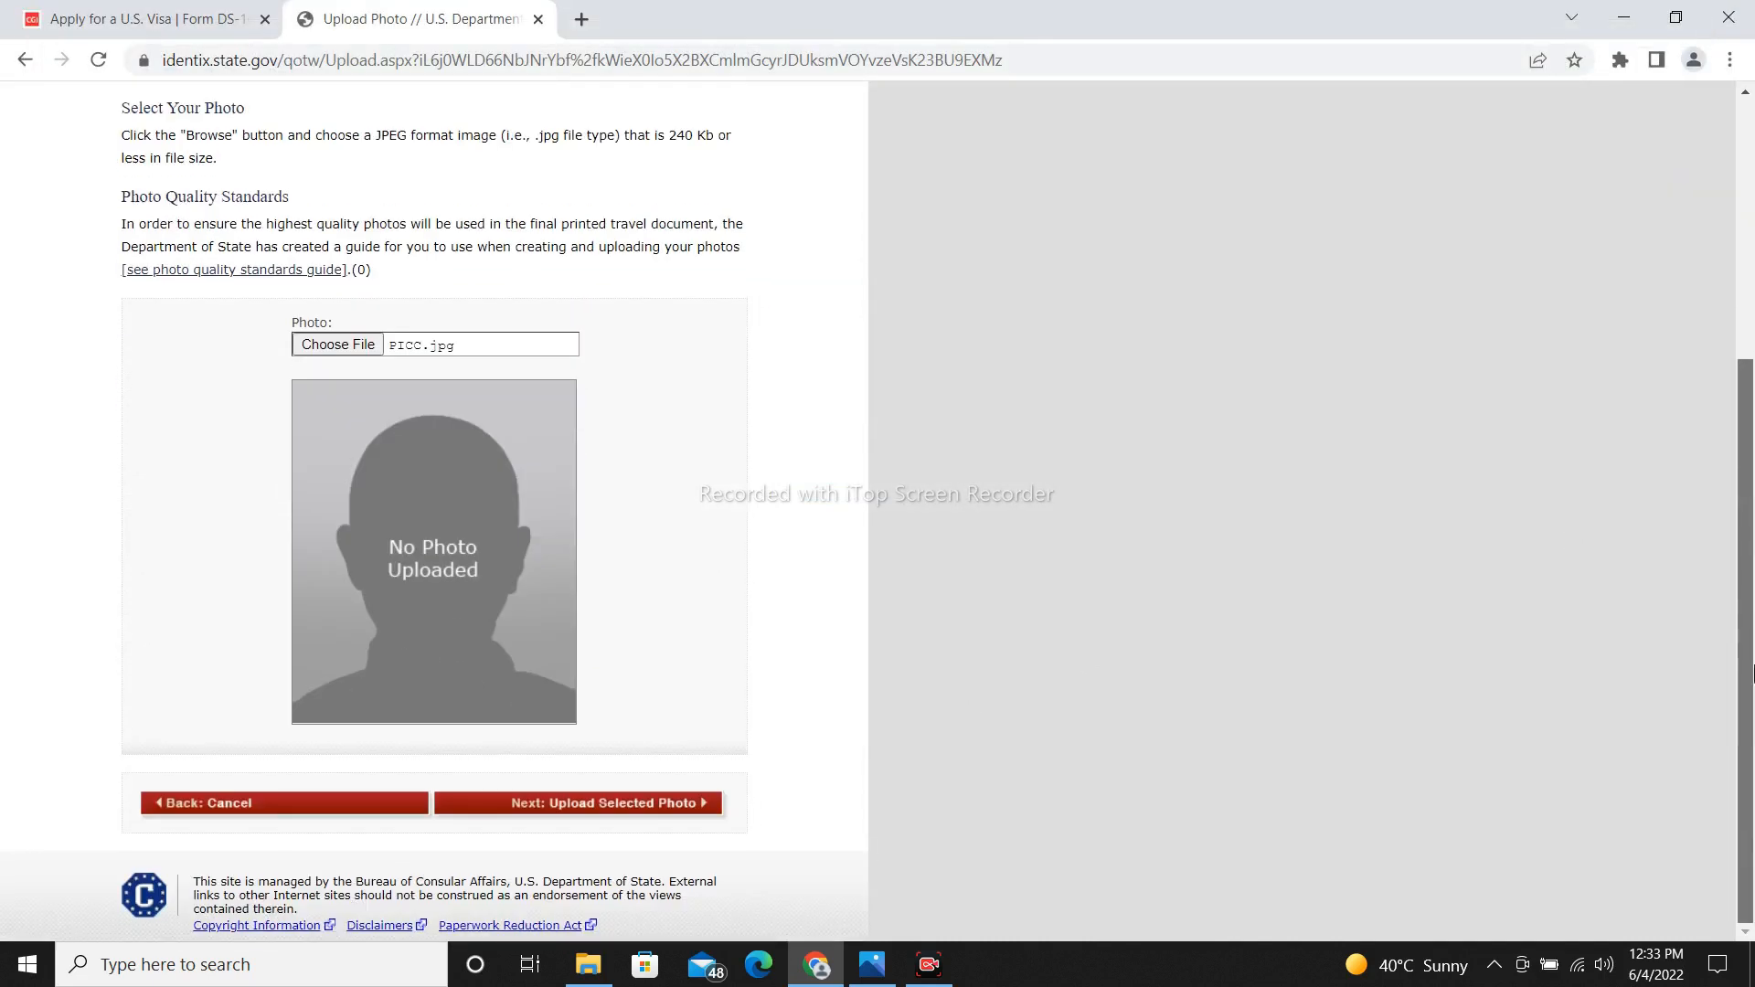
pyautogui.click(664, 814)
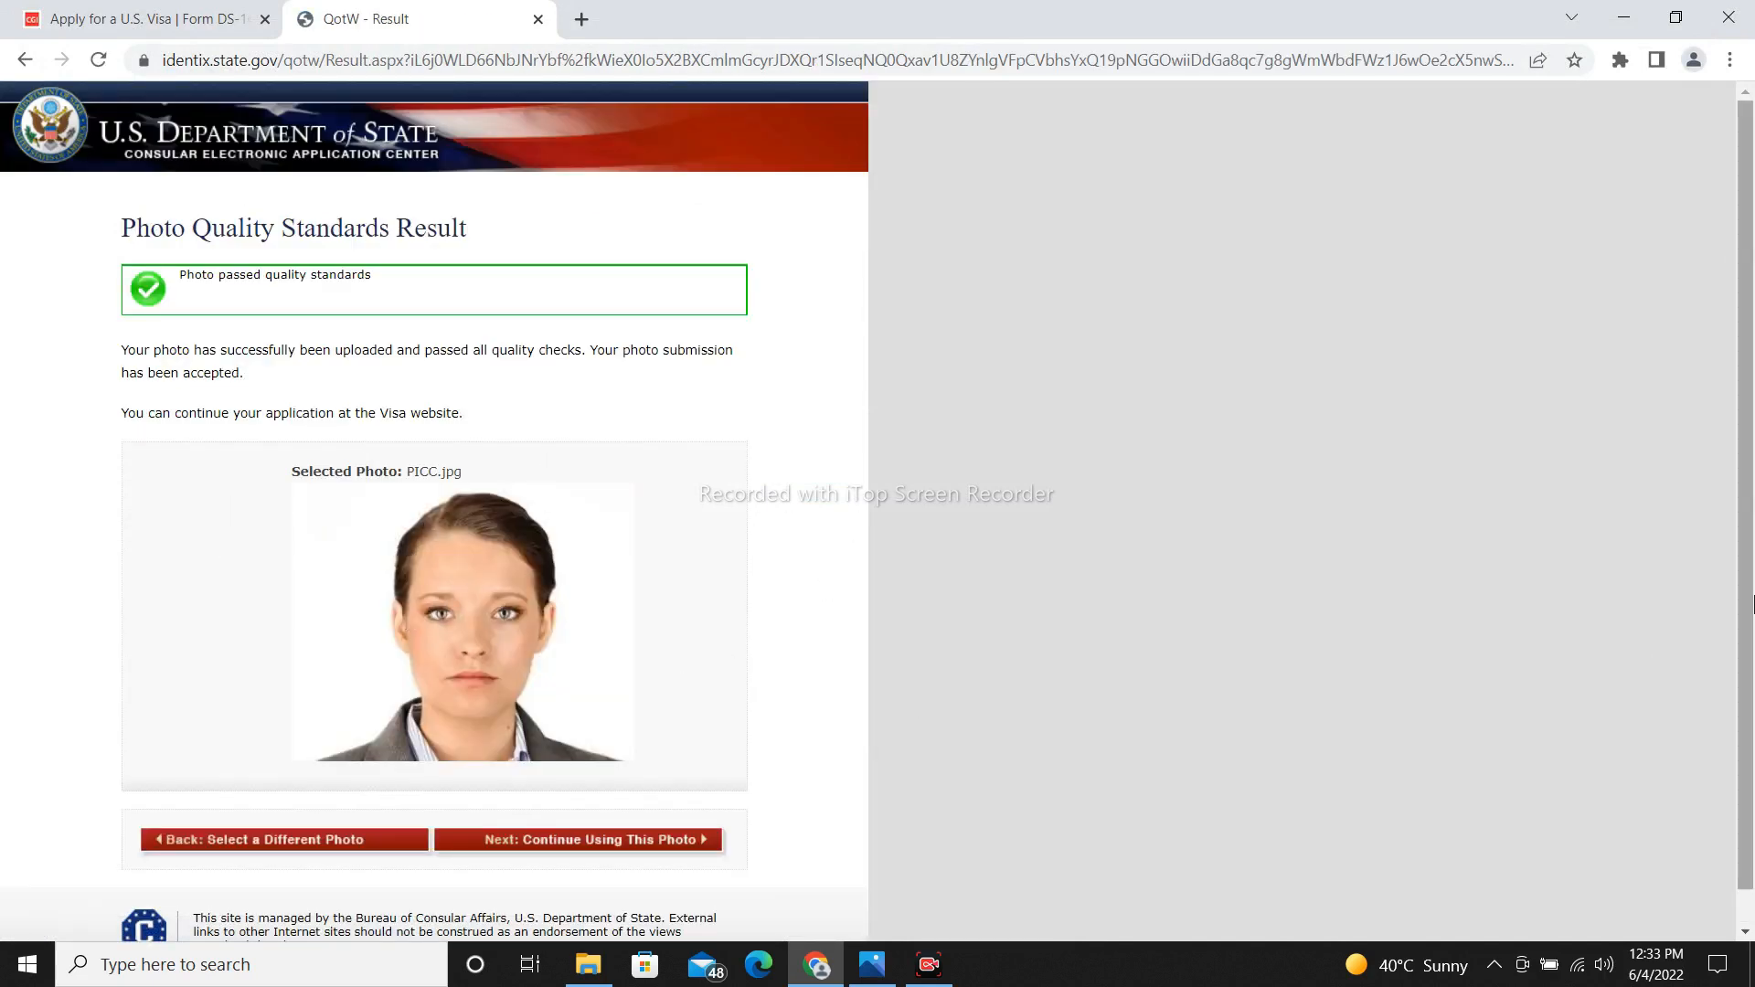
pyautogui.moveTo(1752, 603); pyautogui.dragTo(1752, 653)
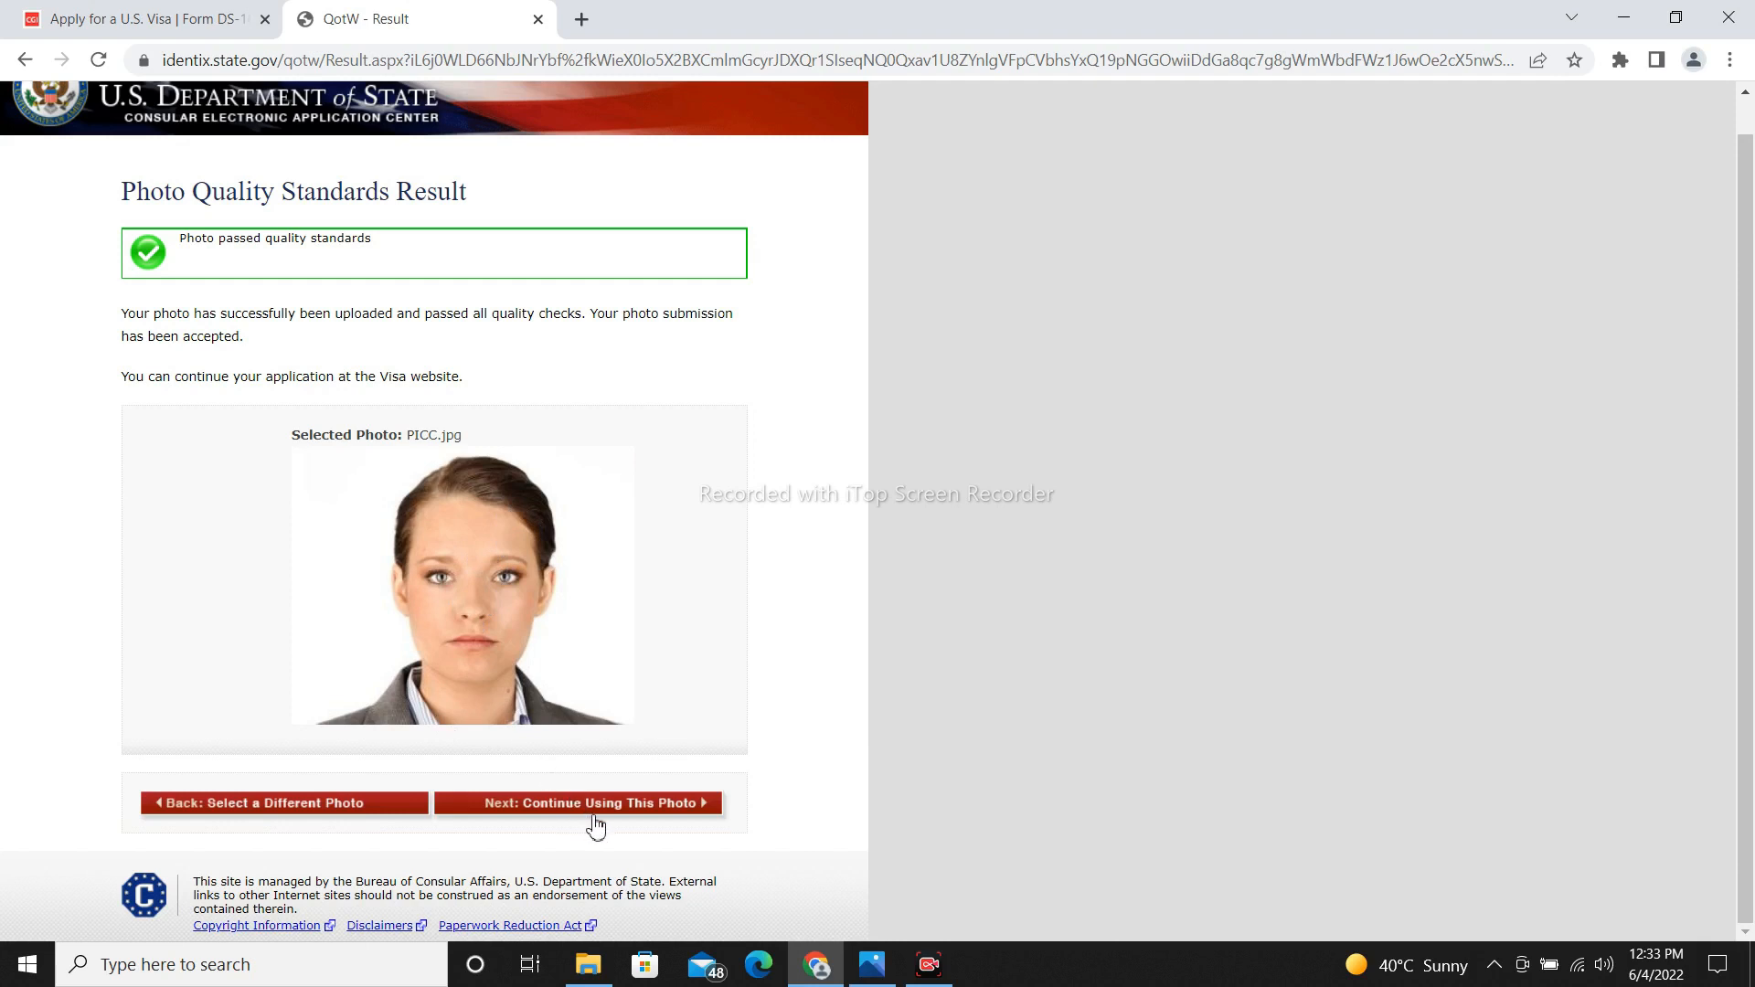
pyautogui.click(625, 810)
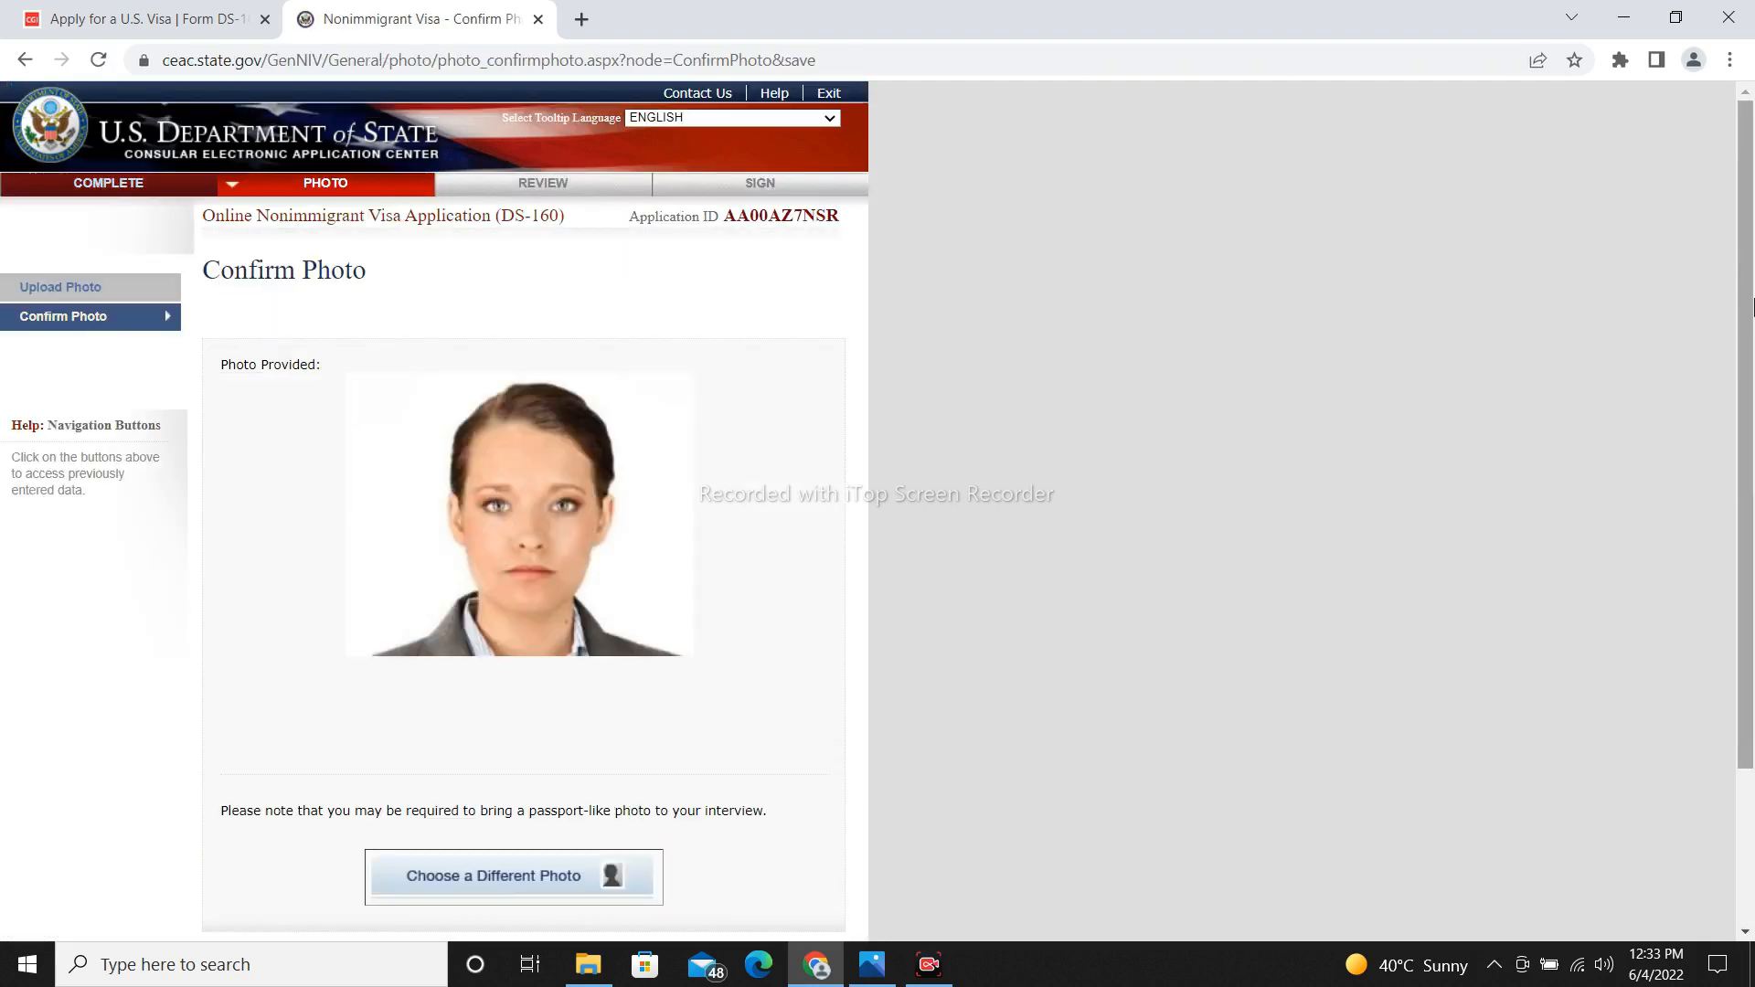
# Save the application progress and return to the application.
pyautogui.scroll(-3, 1752, 308)
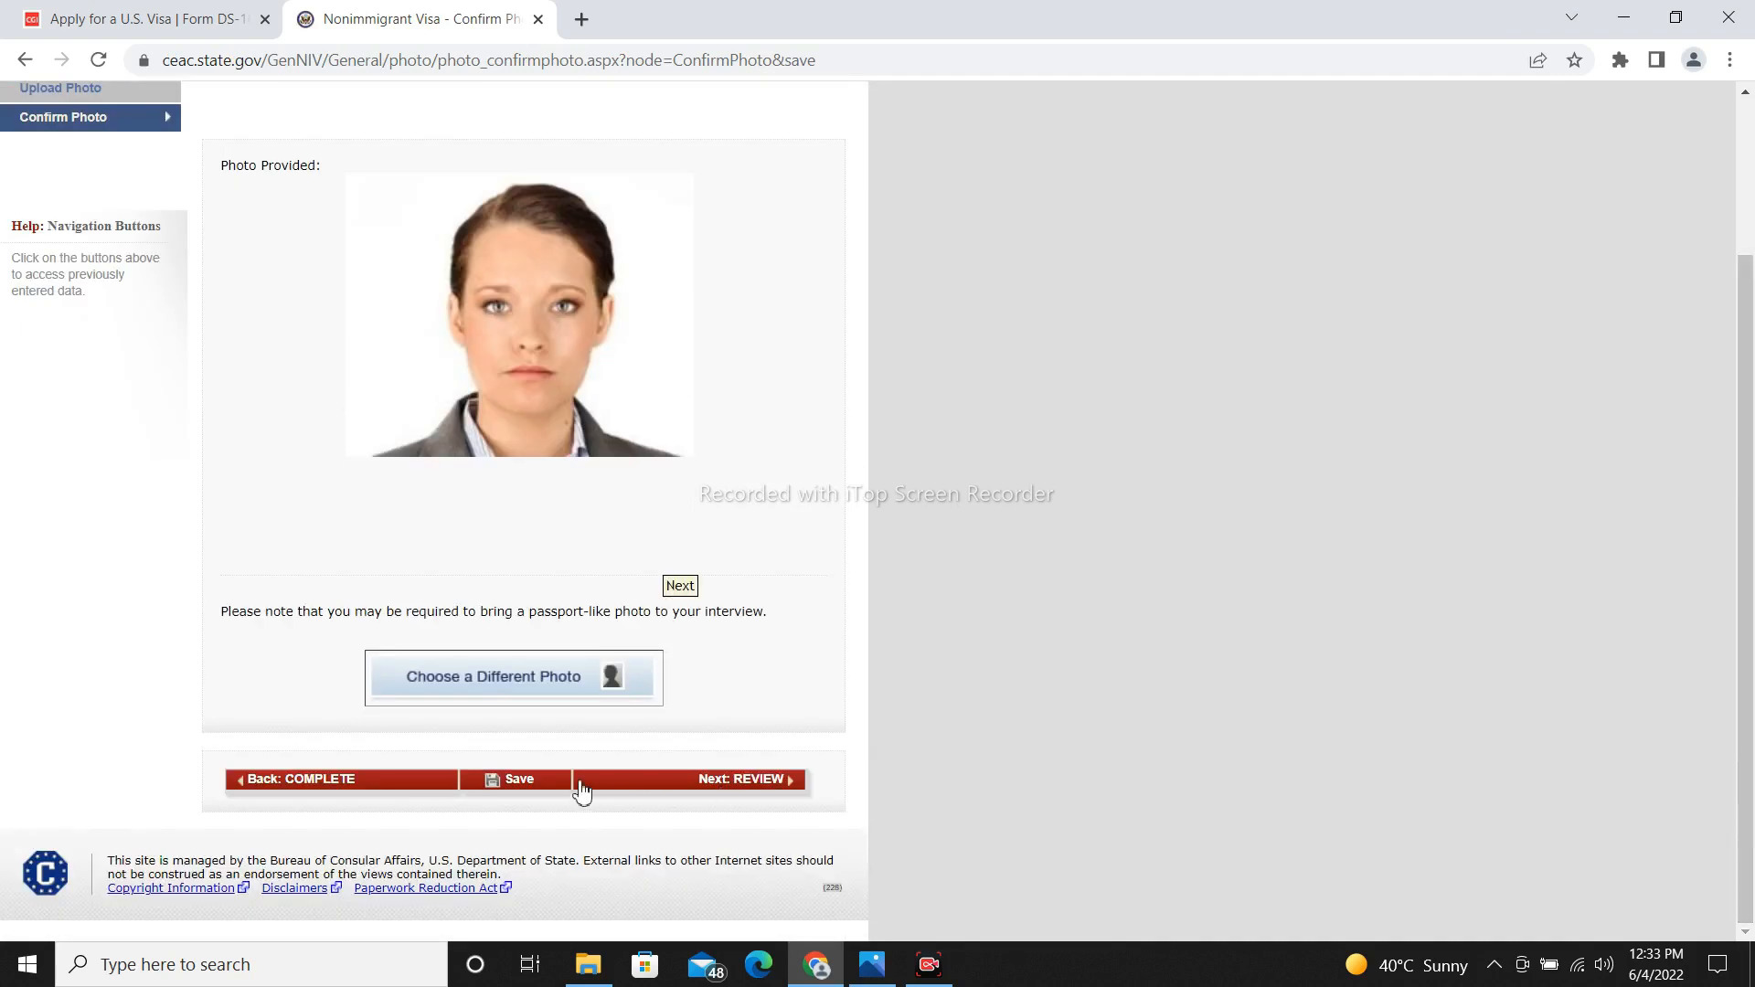
pyautogui.click(525, 788)
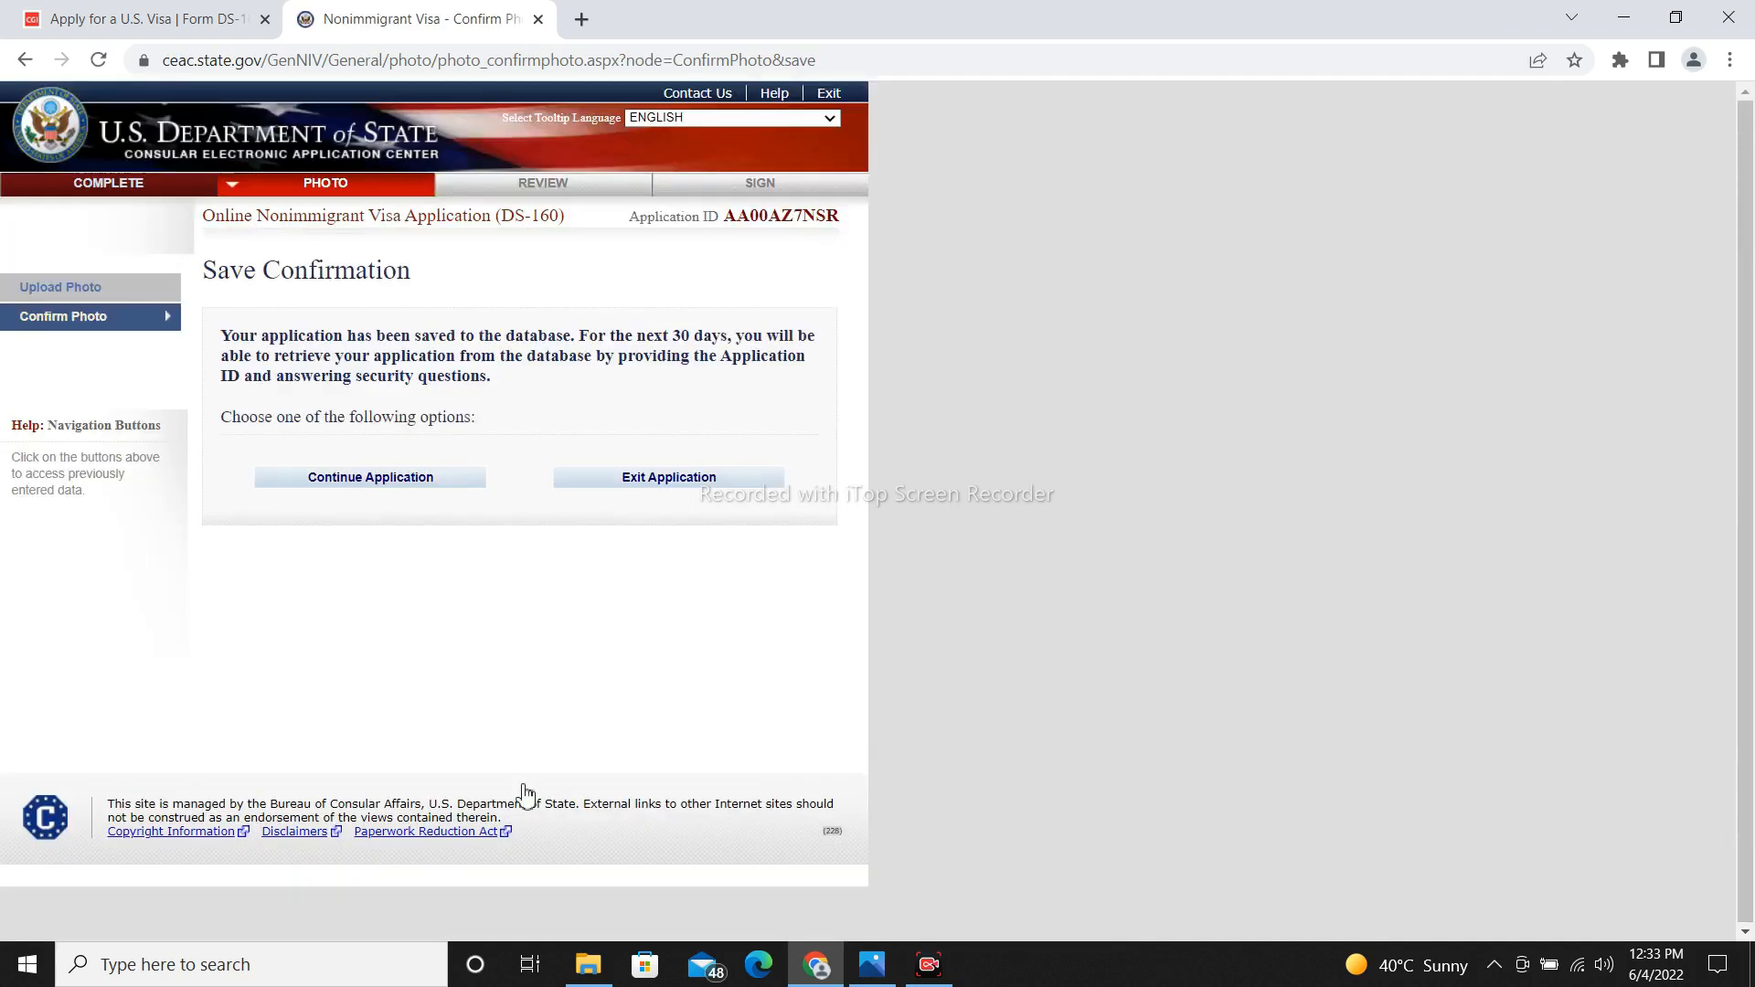
pyautogui.click(362, 479)
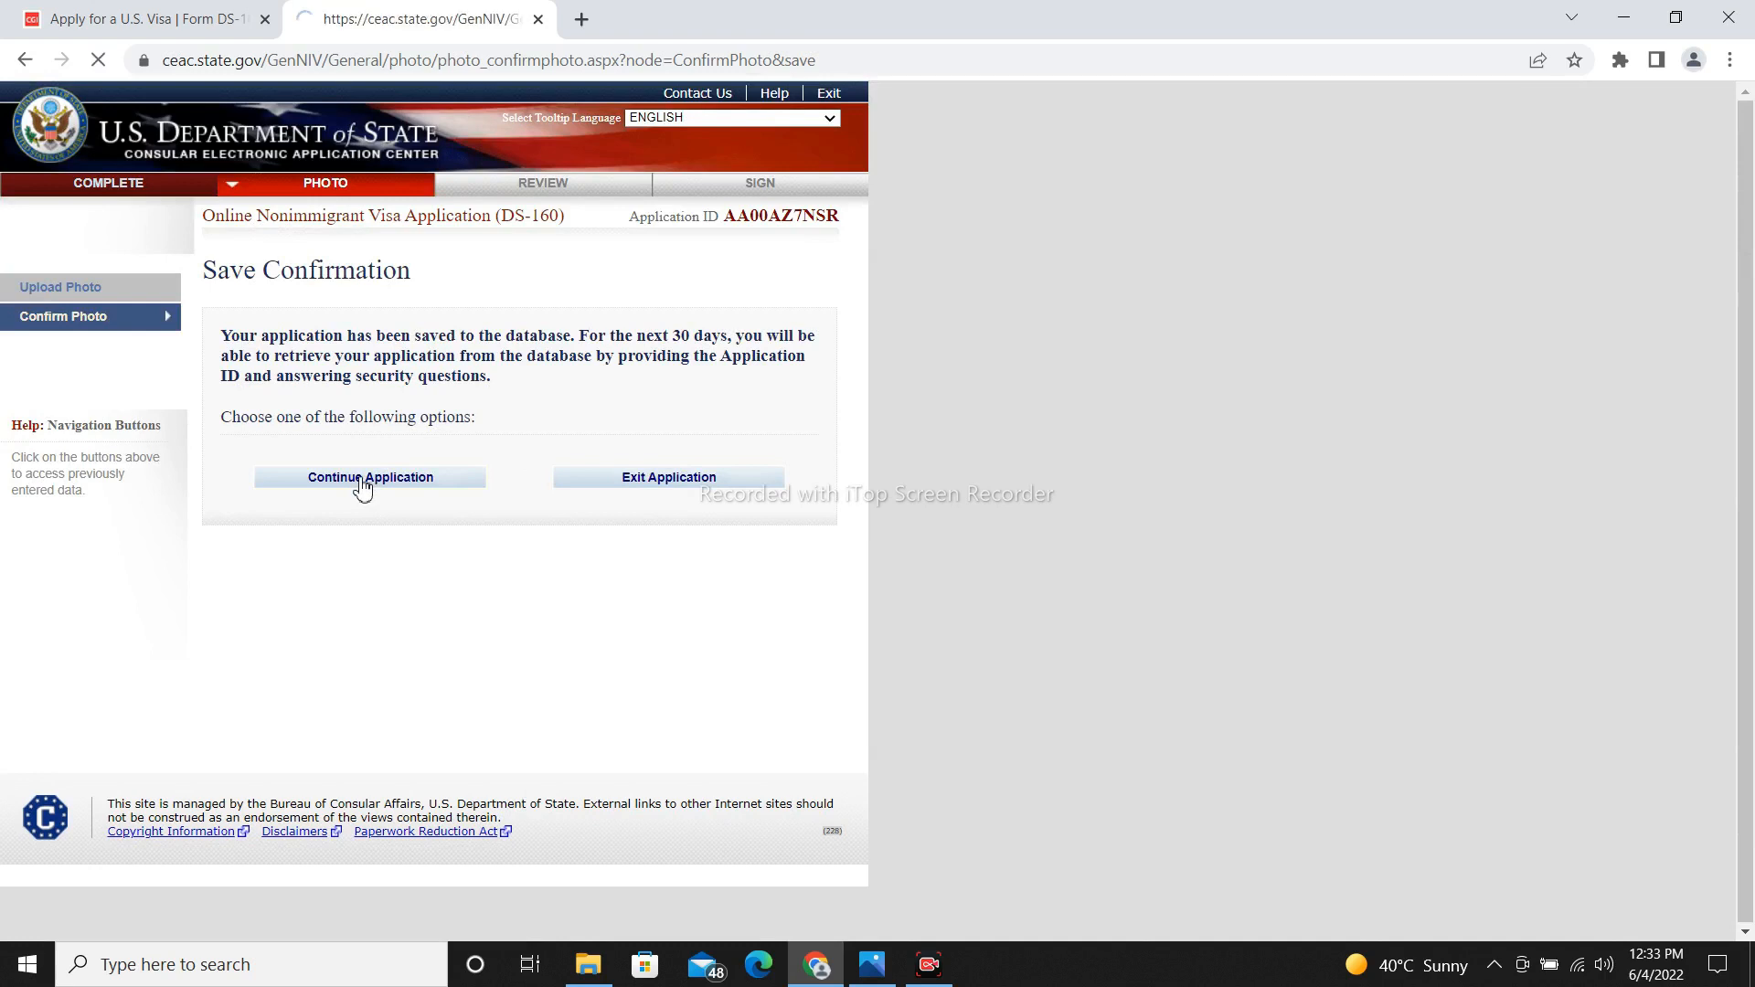
# Enter the review stage, scroll the personal information review, and advance to Travel.
pyautogui.scroll(-3, 686, 610)
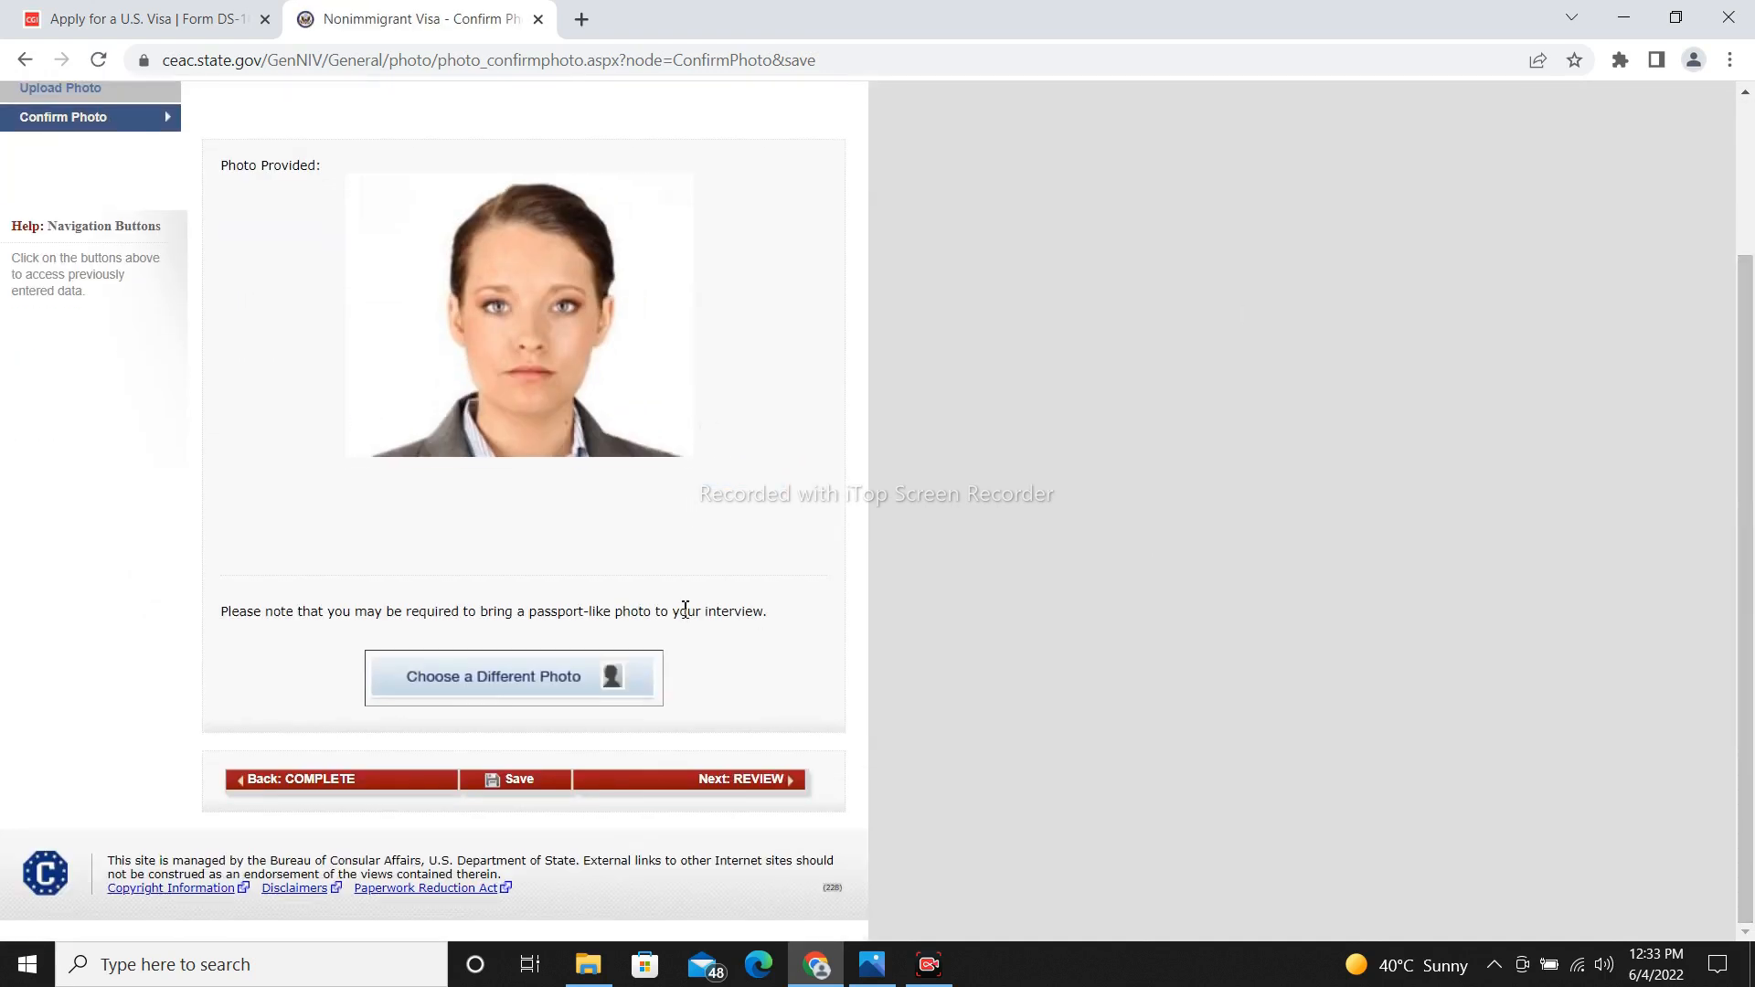
pyautogui.click(762, 798)
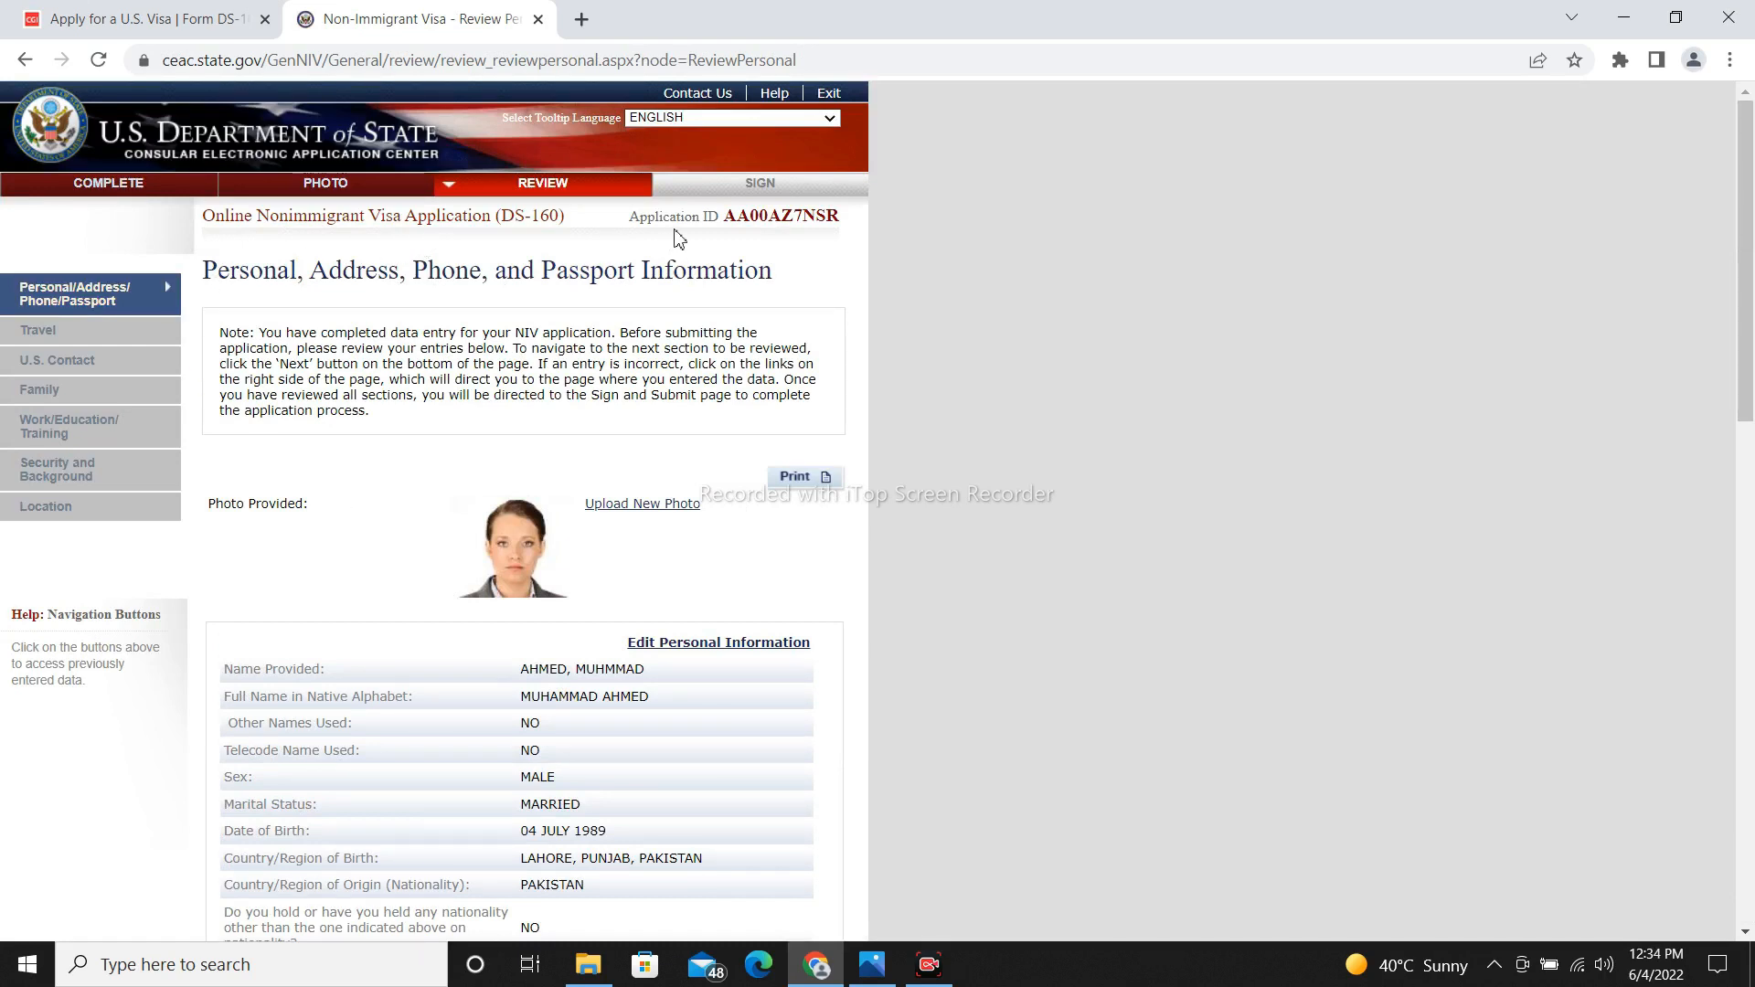
pyautogui.moveTo(1751, 390); pyautogui.dragTo(1751, 480)
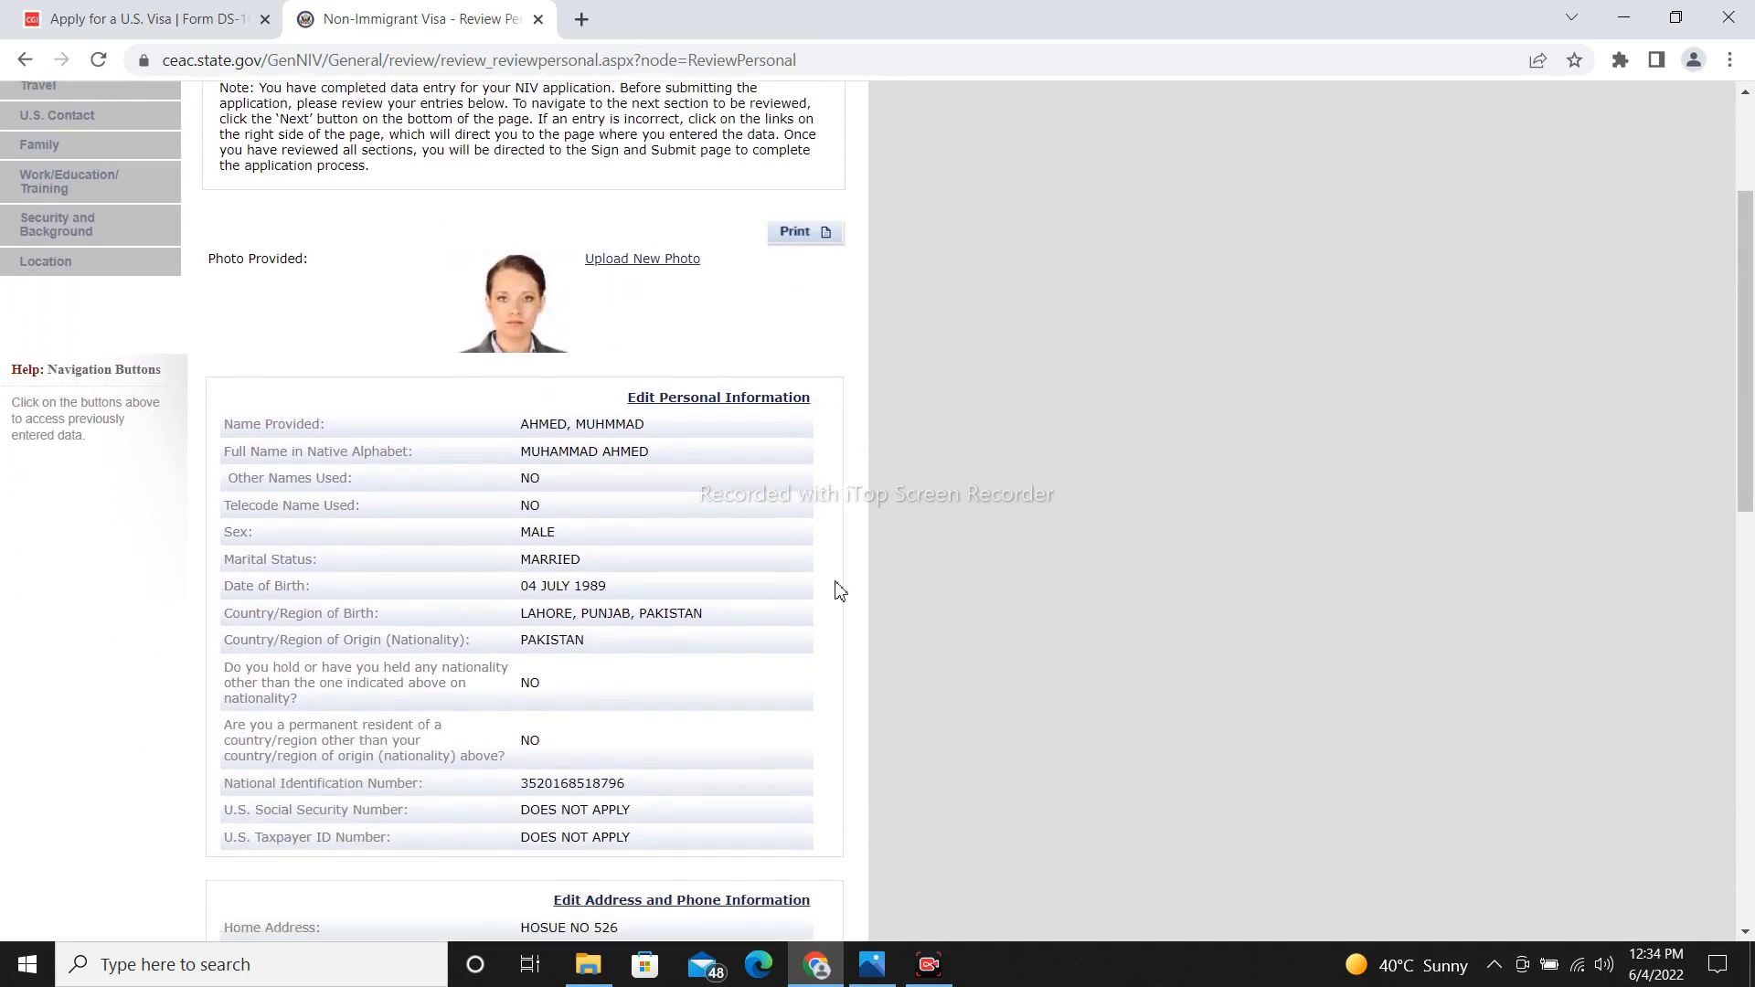
pyautogui.moveTo(1741, 366); pyautogui.dragTo(1708, 771)
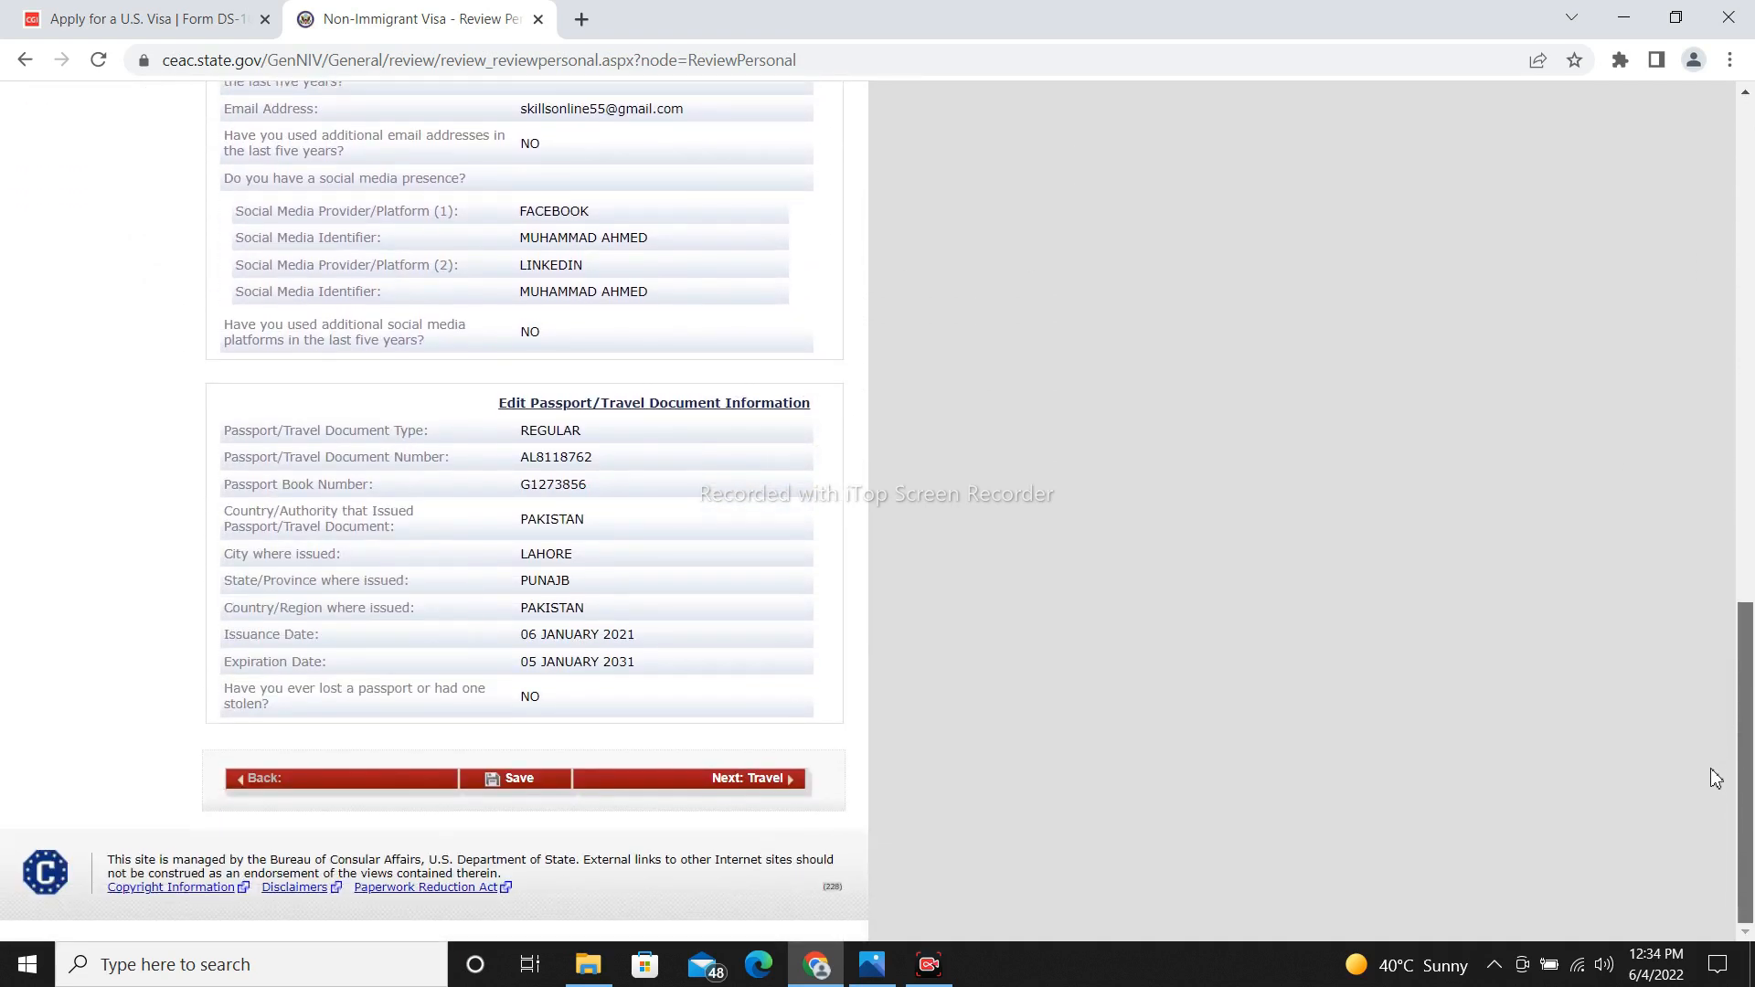
pyautogui.click(777, 783)
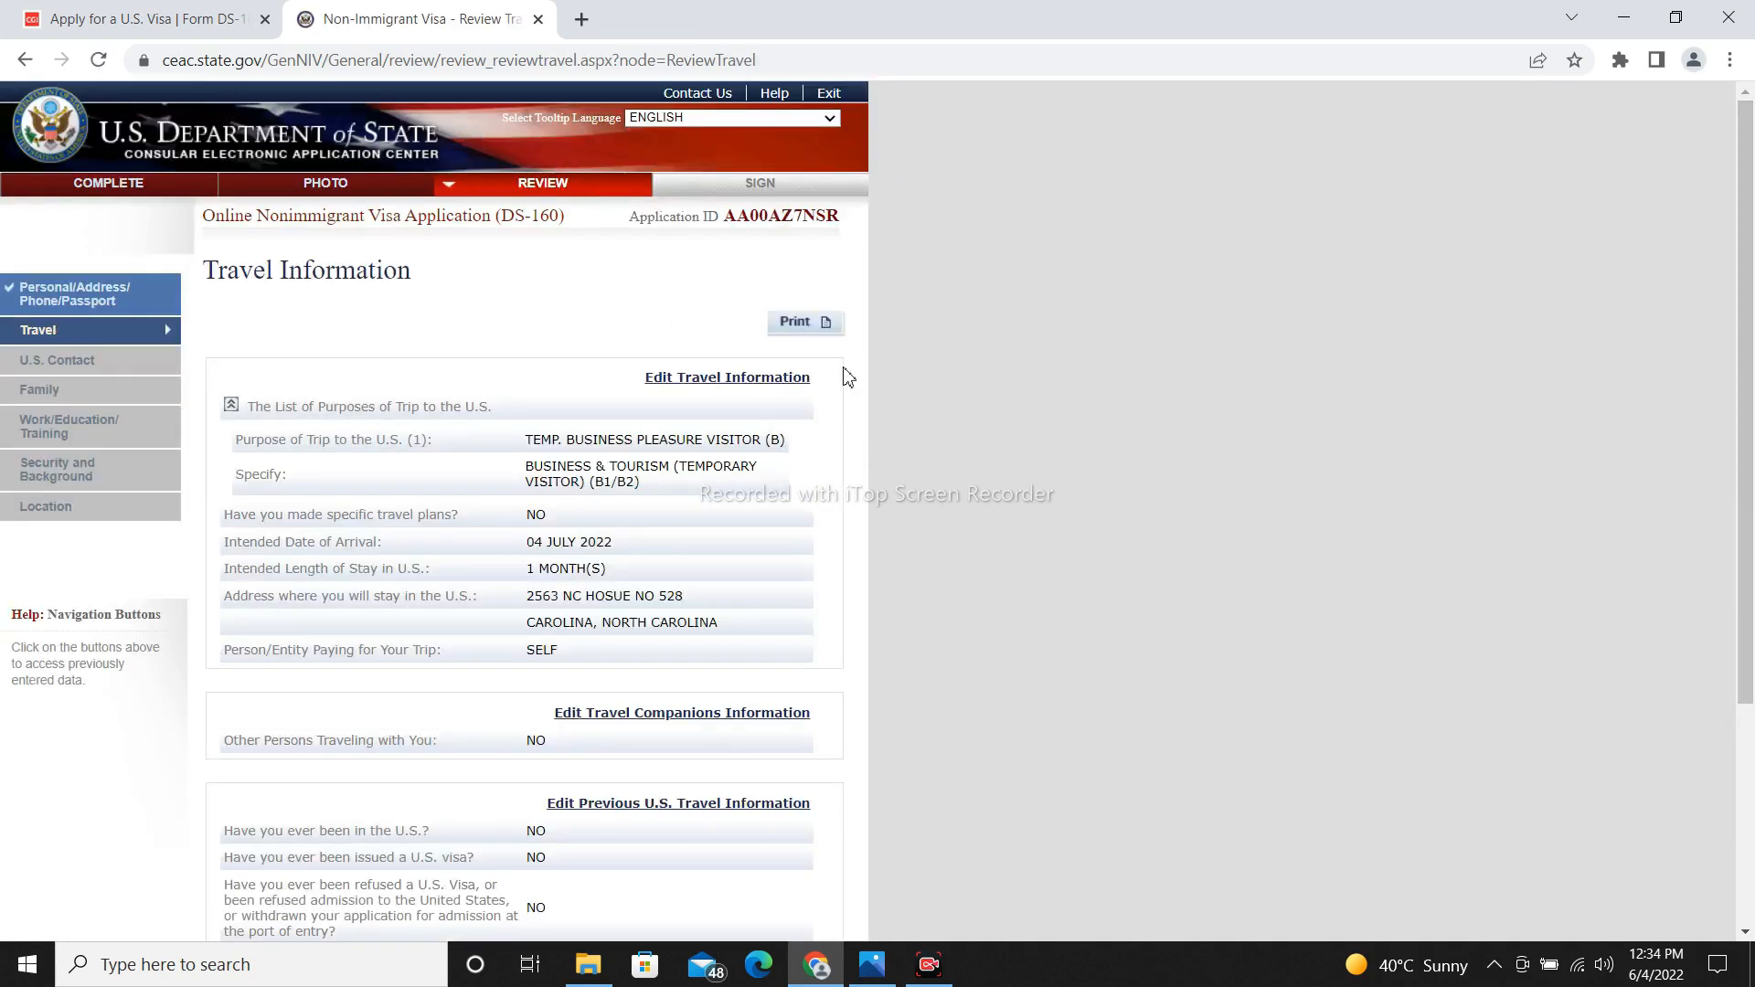
# Print the Travel review page with the Hewlett-Packard HP LaserJet P2015 Series as destination.
pyautogui.click(795, 333)
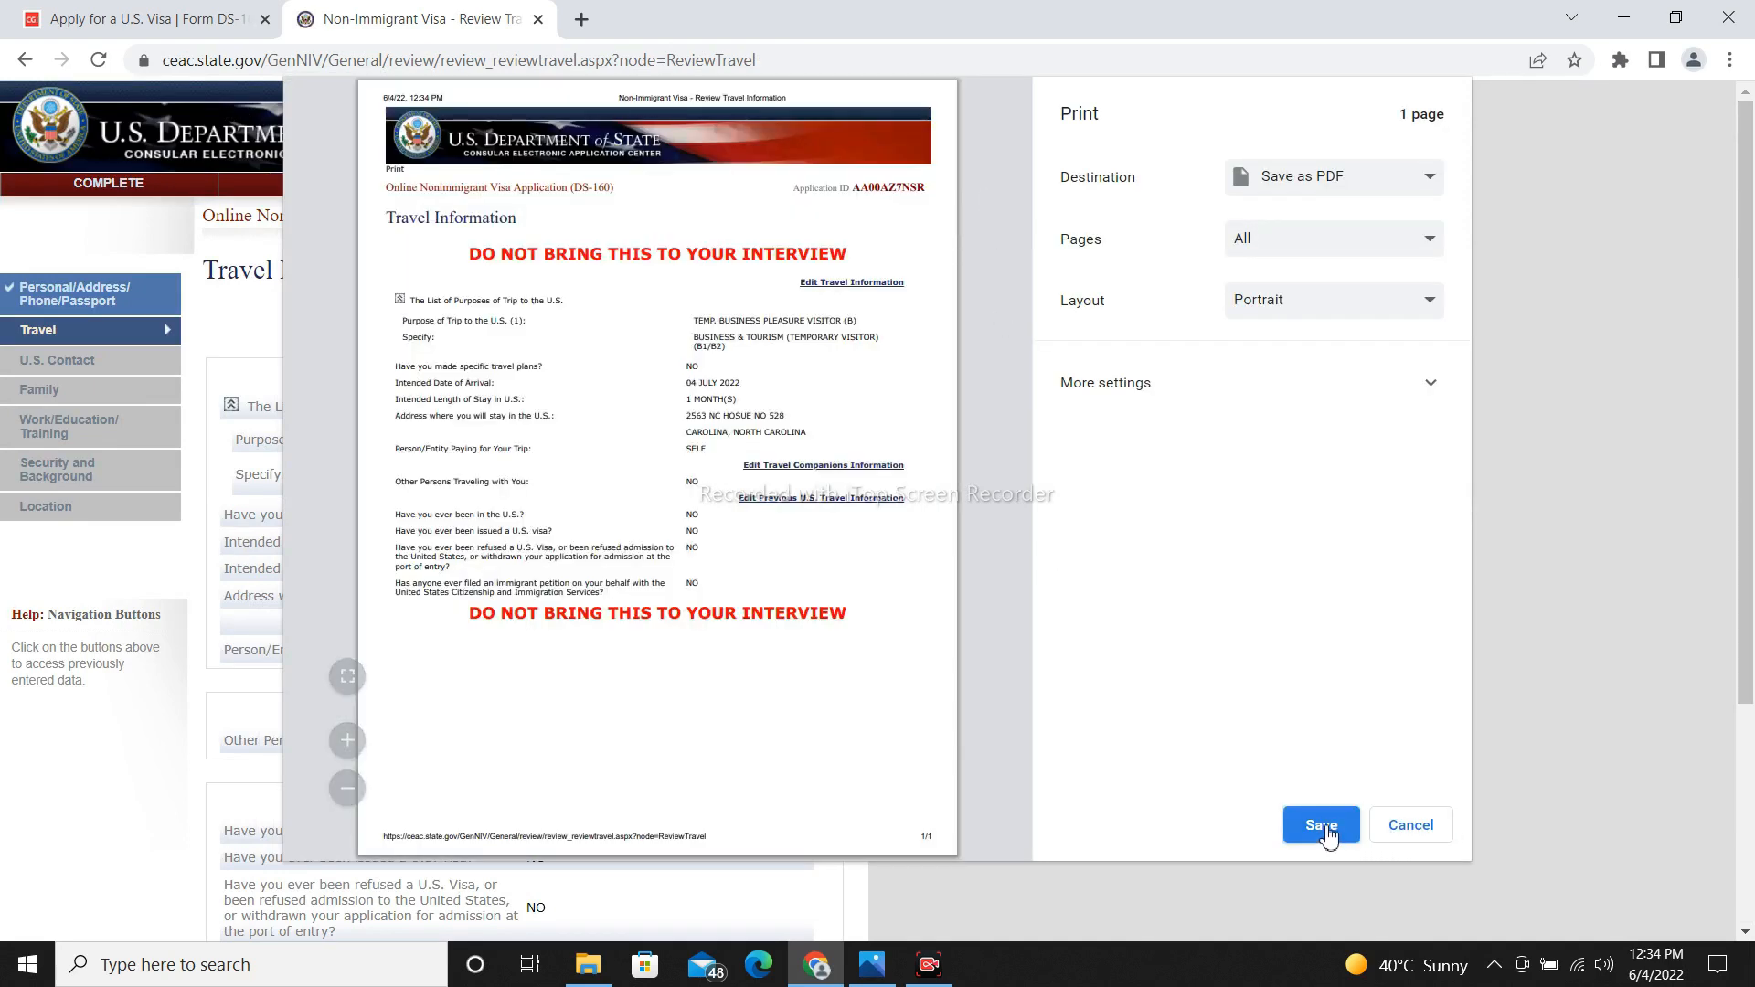
pyautogui.click(1308, 183)
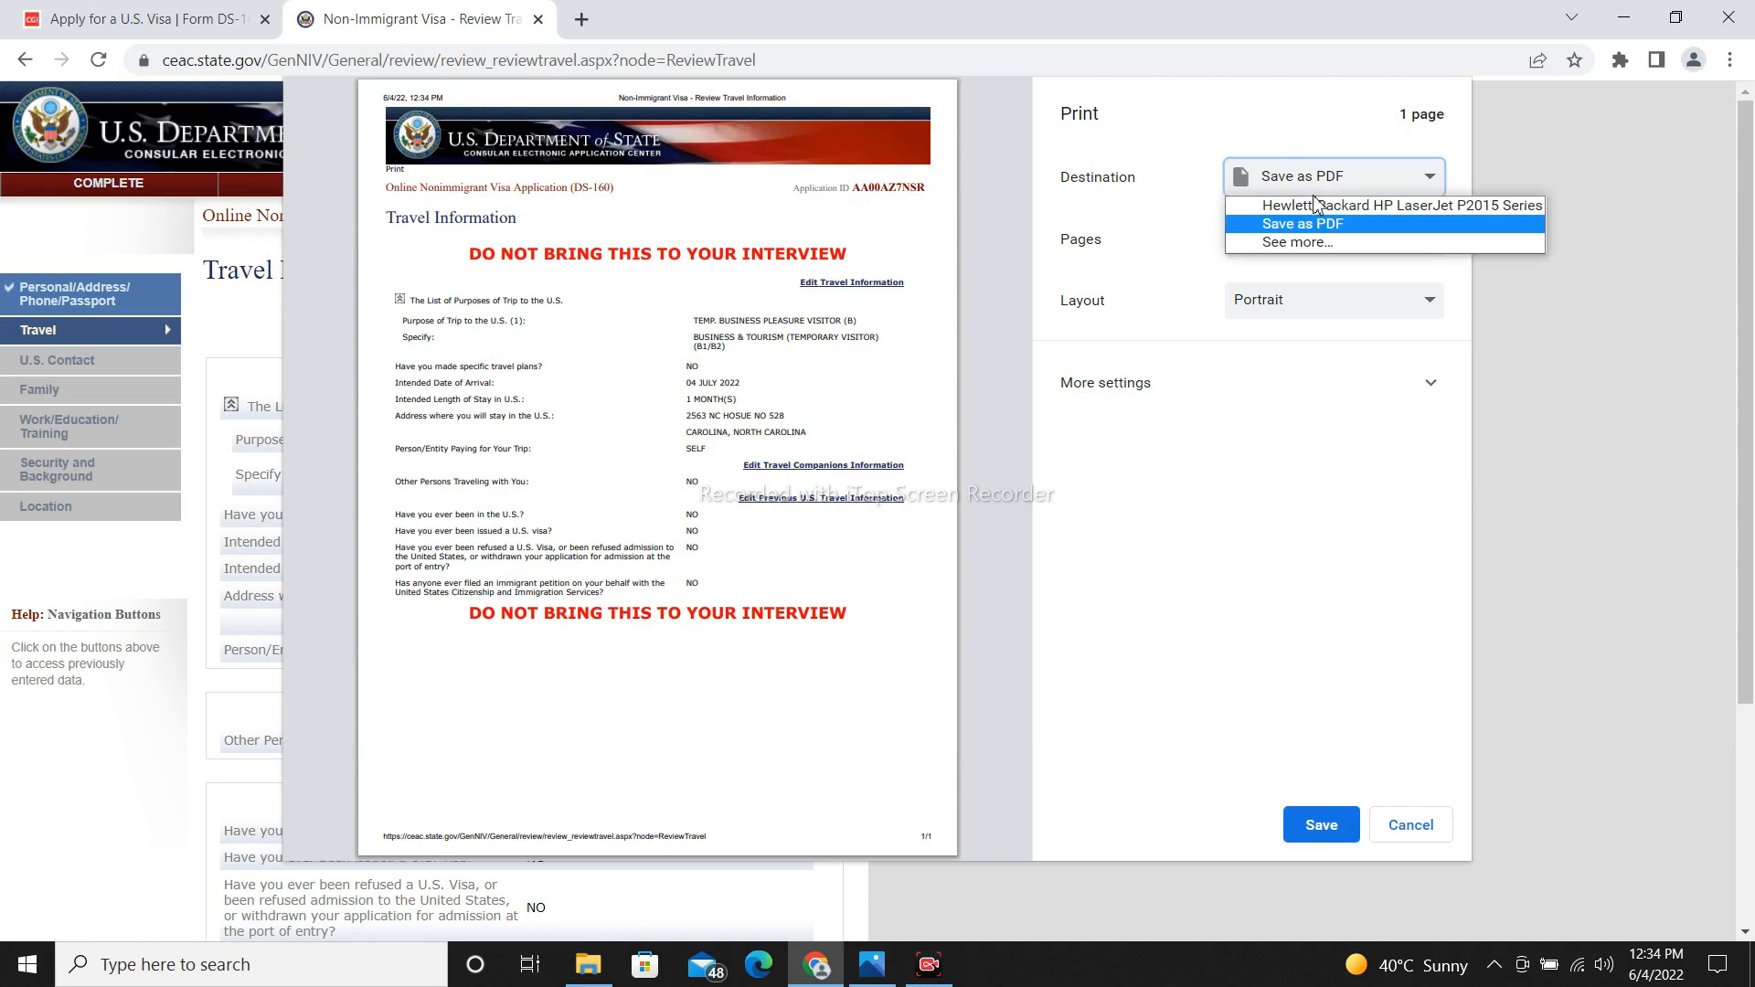
pyautogui.click(1308, 200)
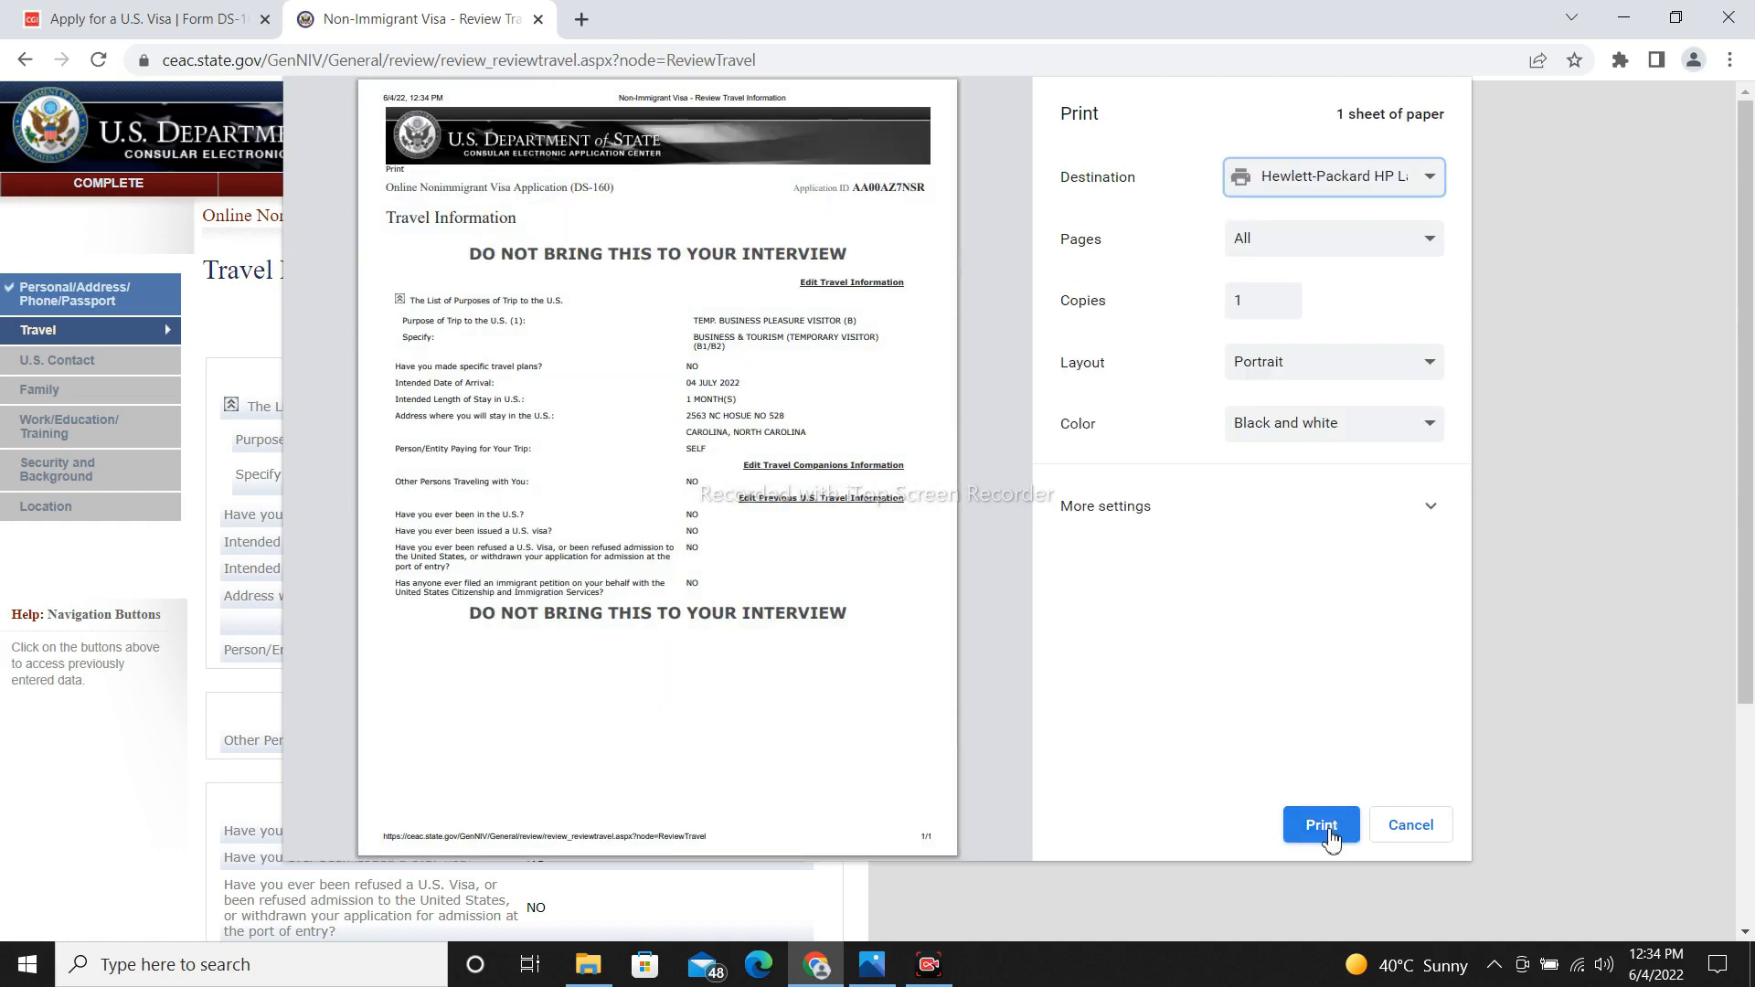
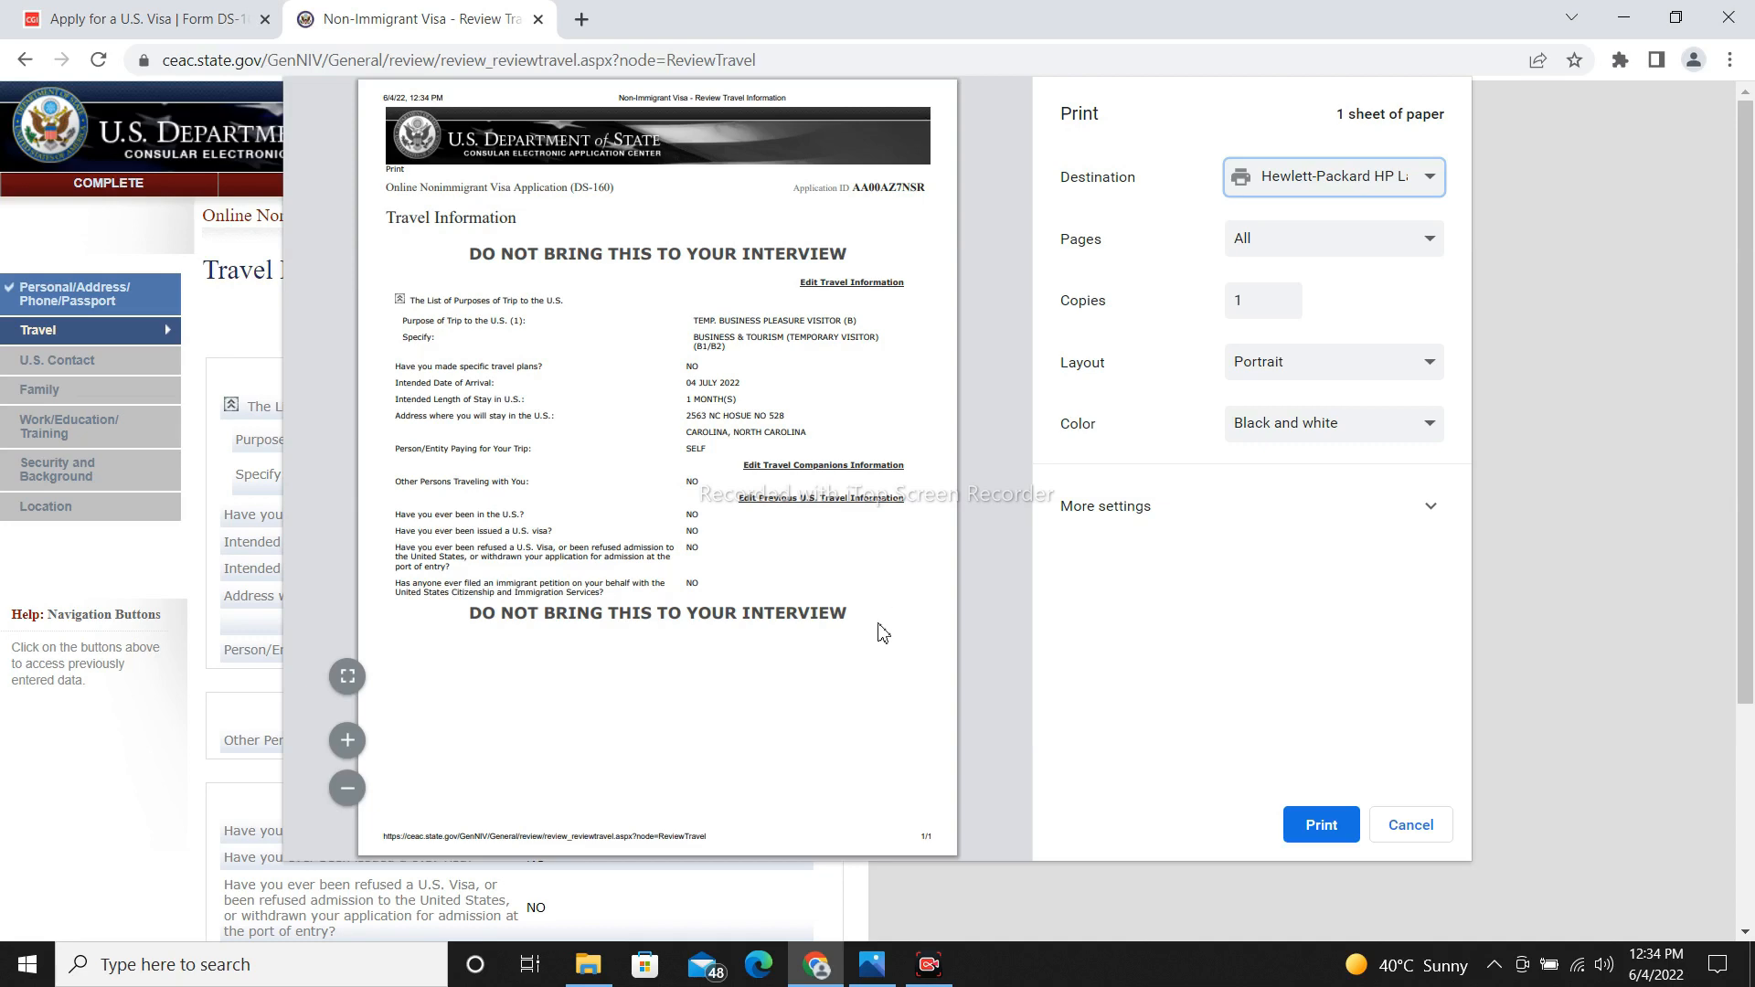
# Close the print preview and save the Travel Information review section.
pyautogui.click(1408, 825)
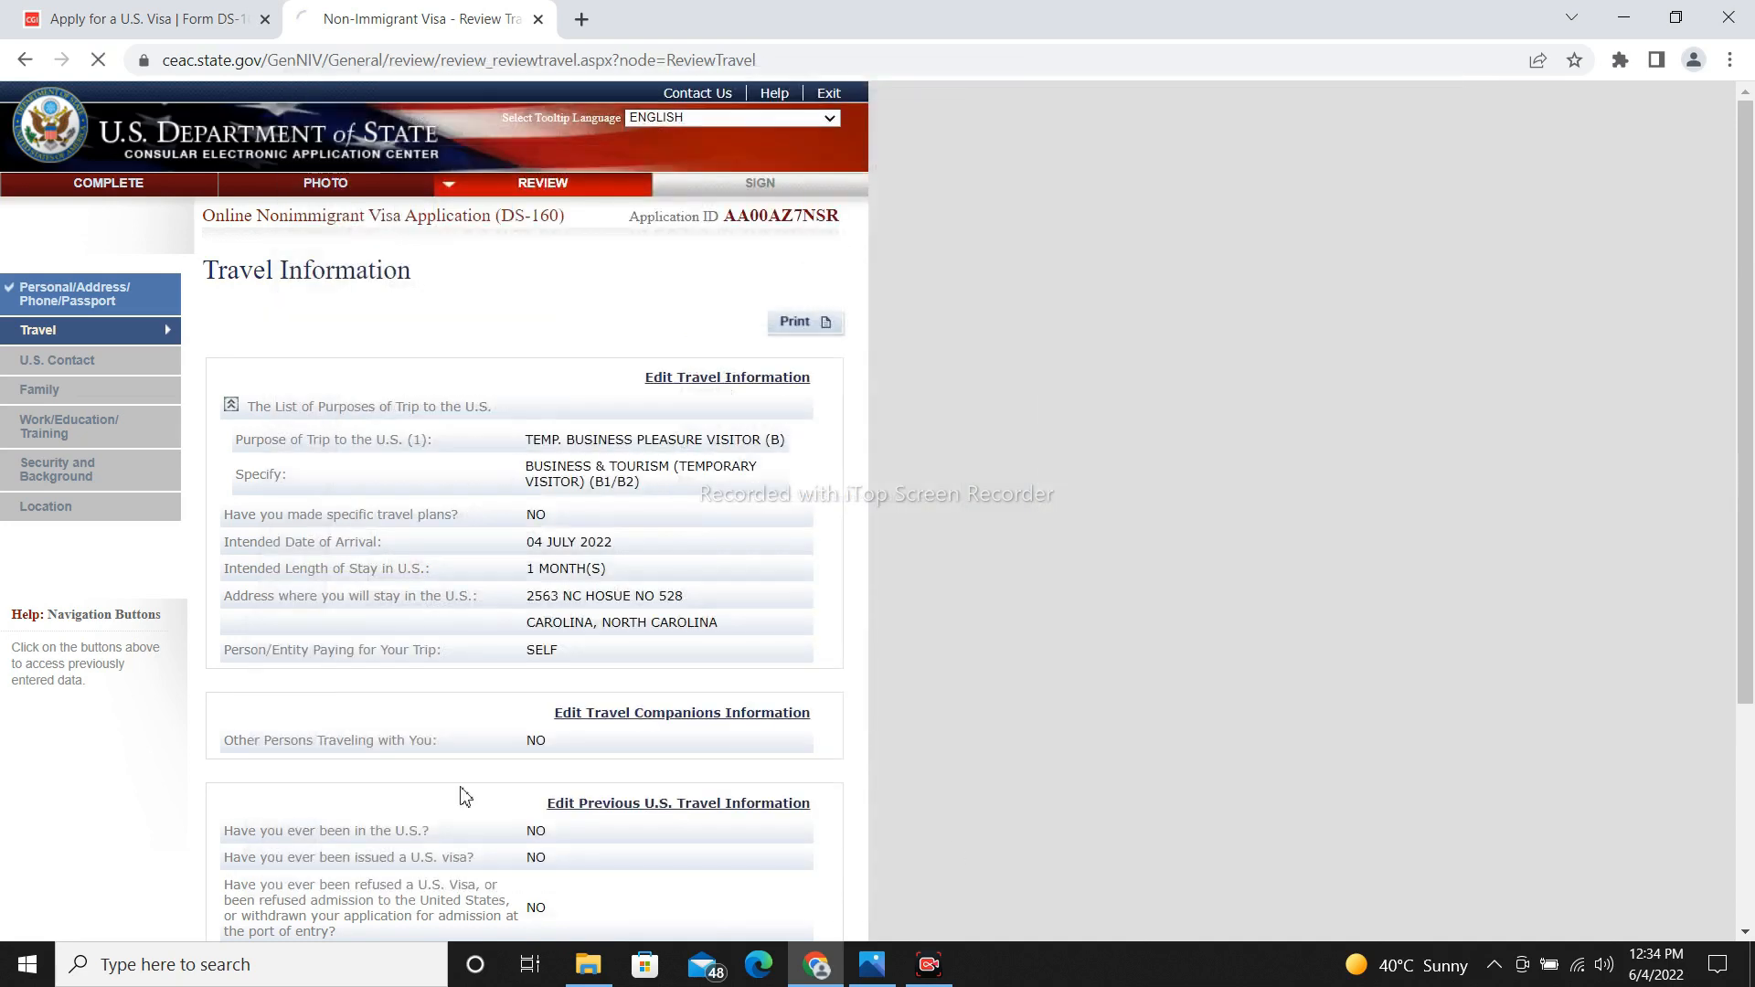
pyautogui.scroll(-4, 585, 859)
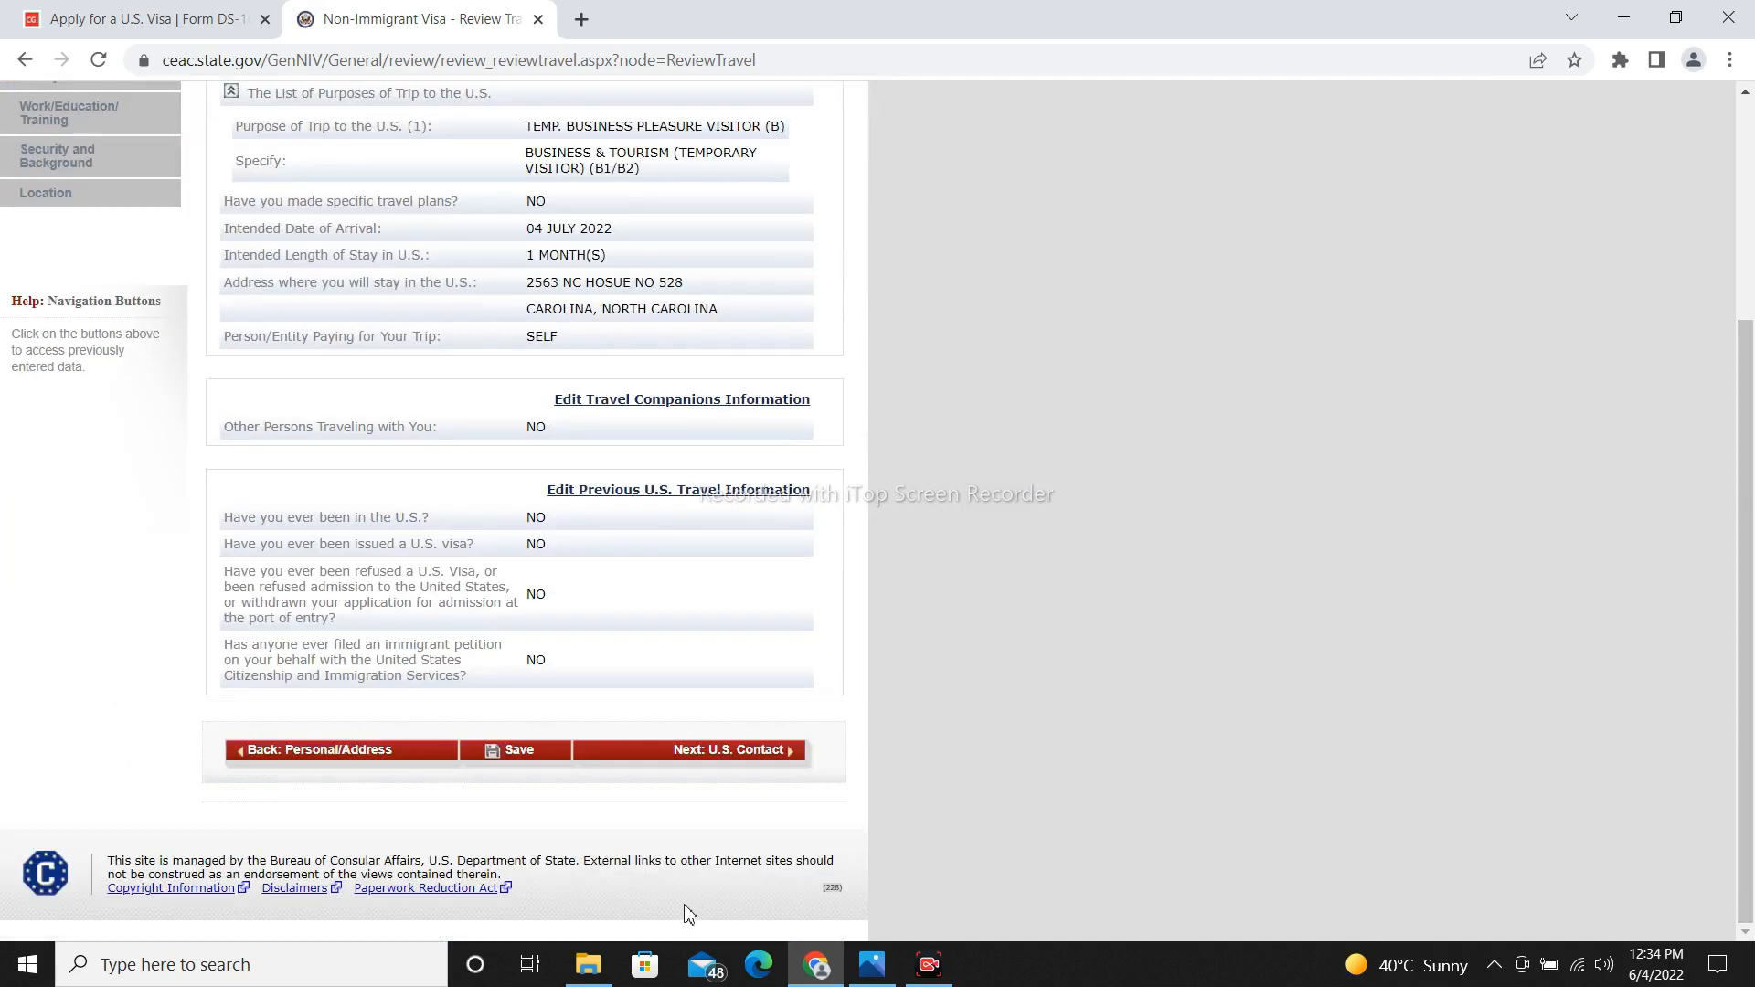
pyautogui.click(521, 761)
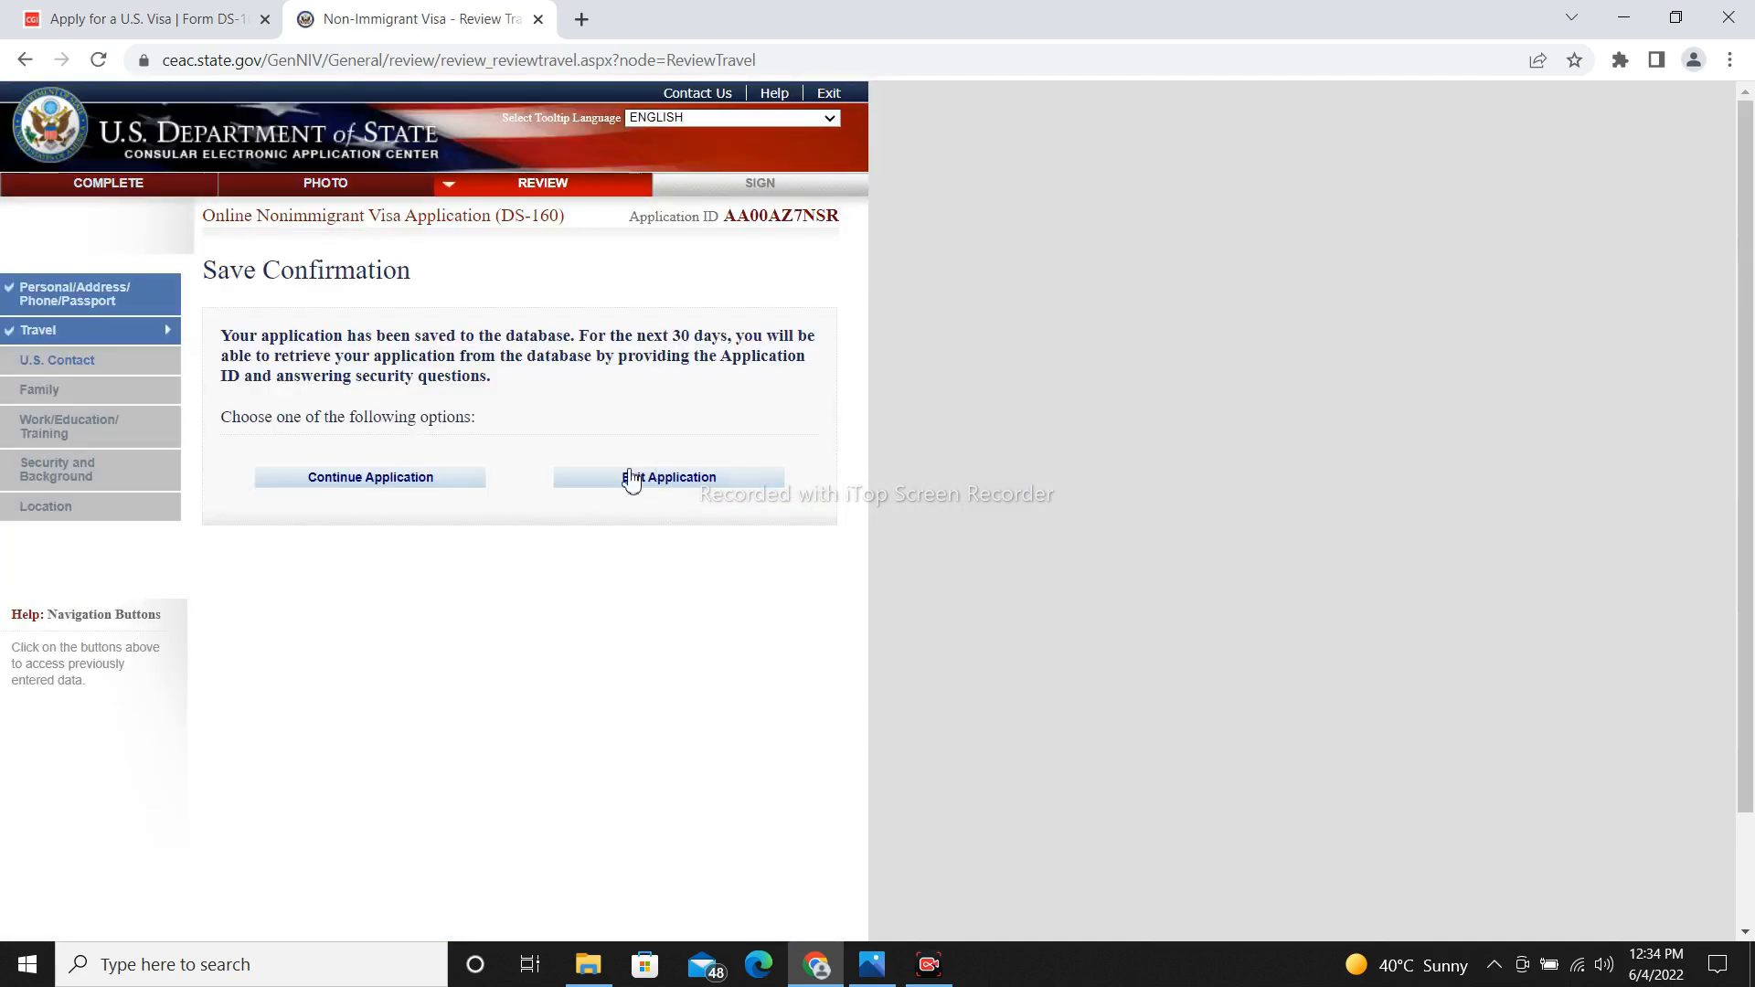
# Continue the application and advance to the U.S. Contact review page.
pyautogui.click(402, 482)
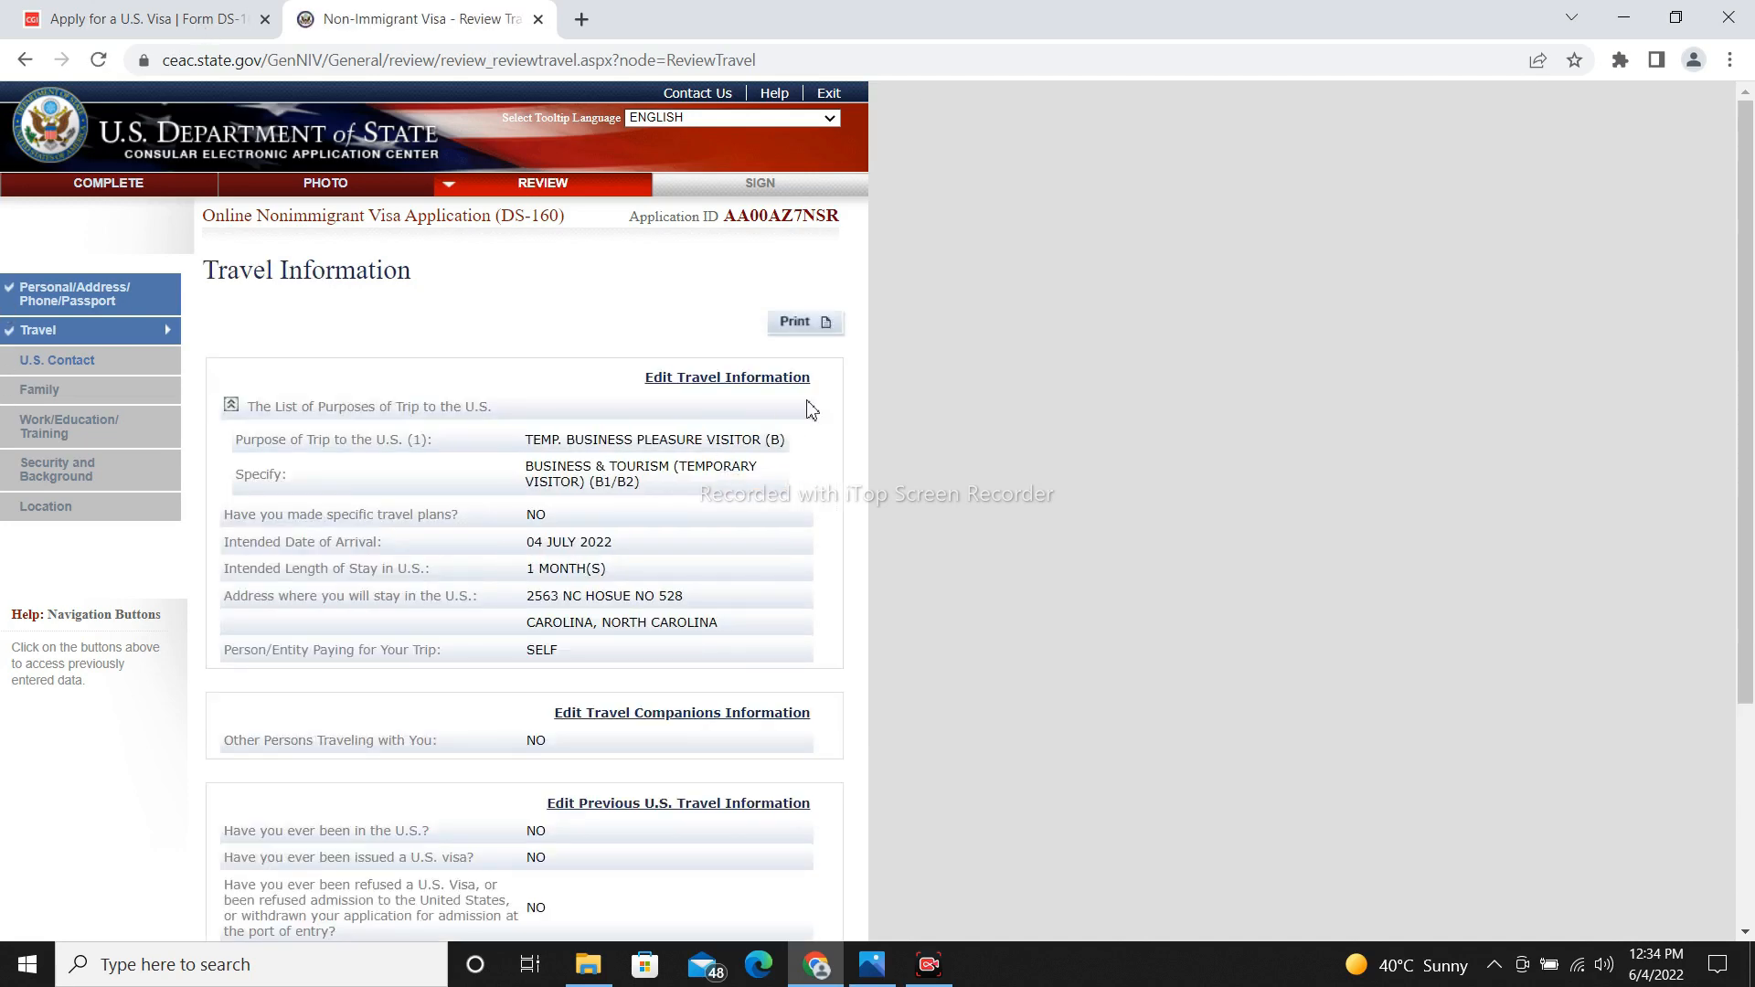
pyautogui.scroll(-3, 1750, 652)
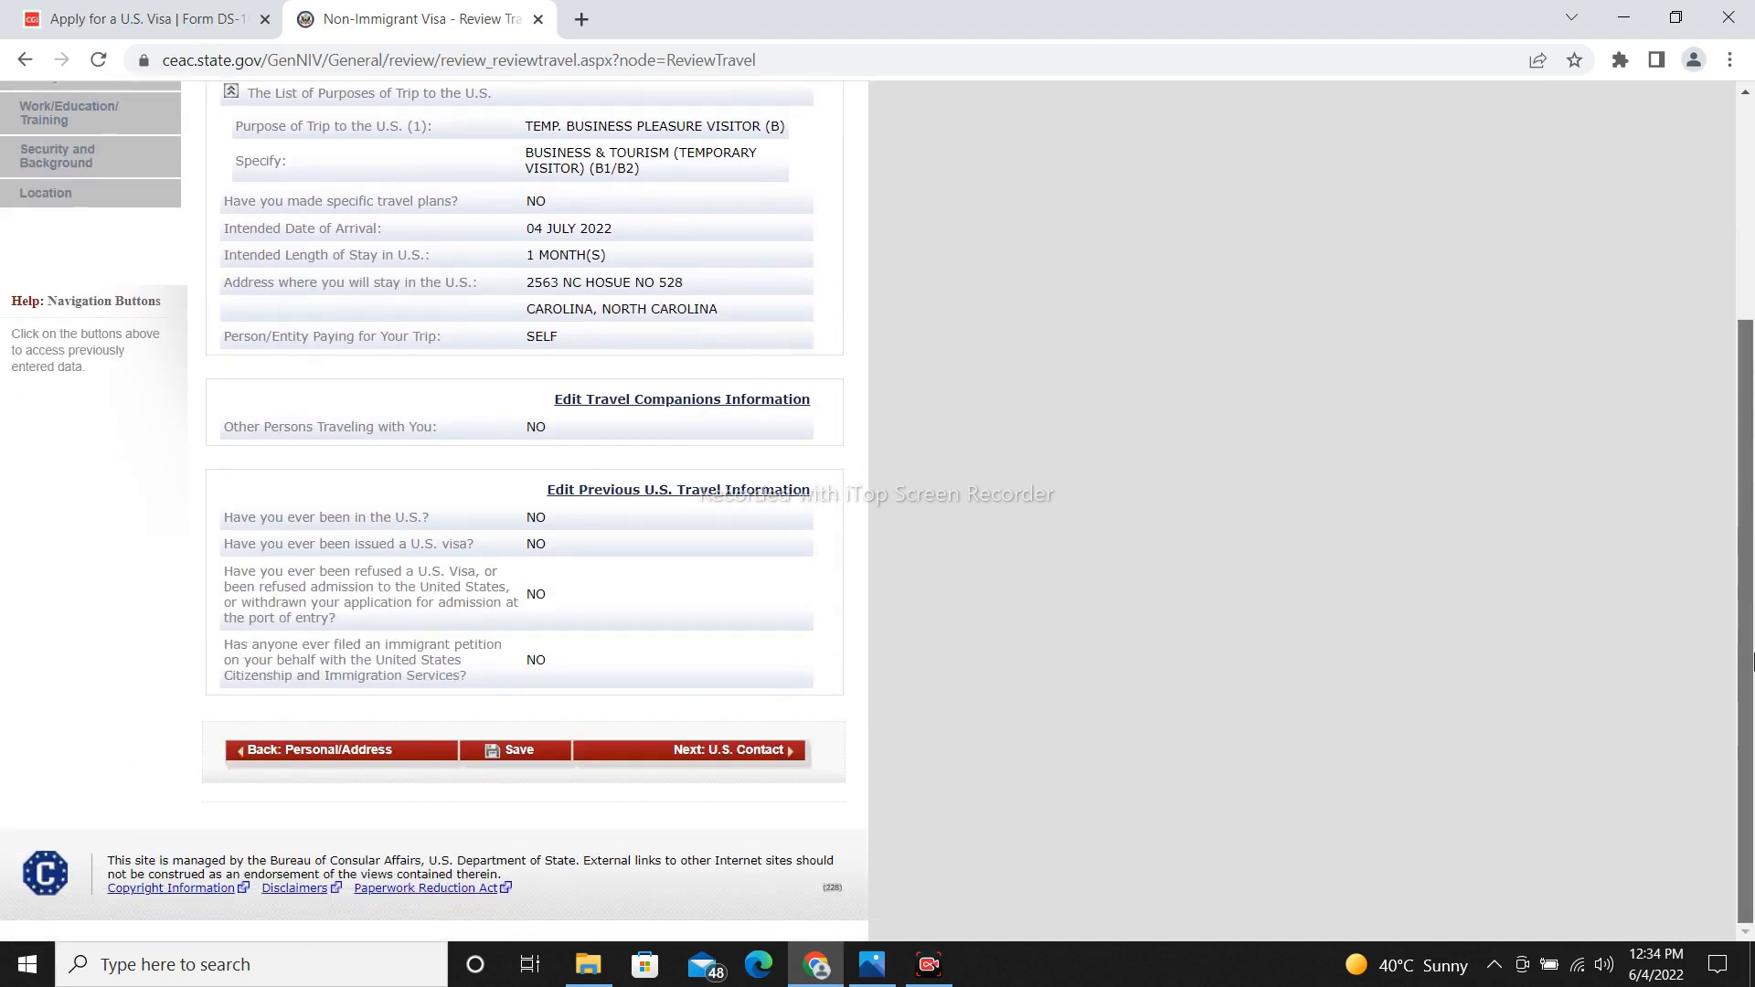
pyautogui.click(763, 748)
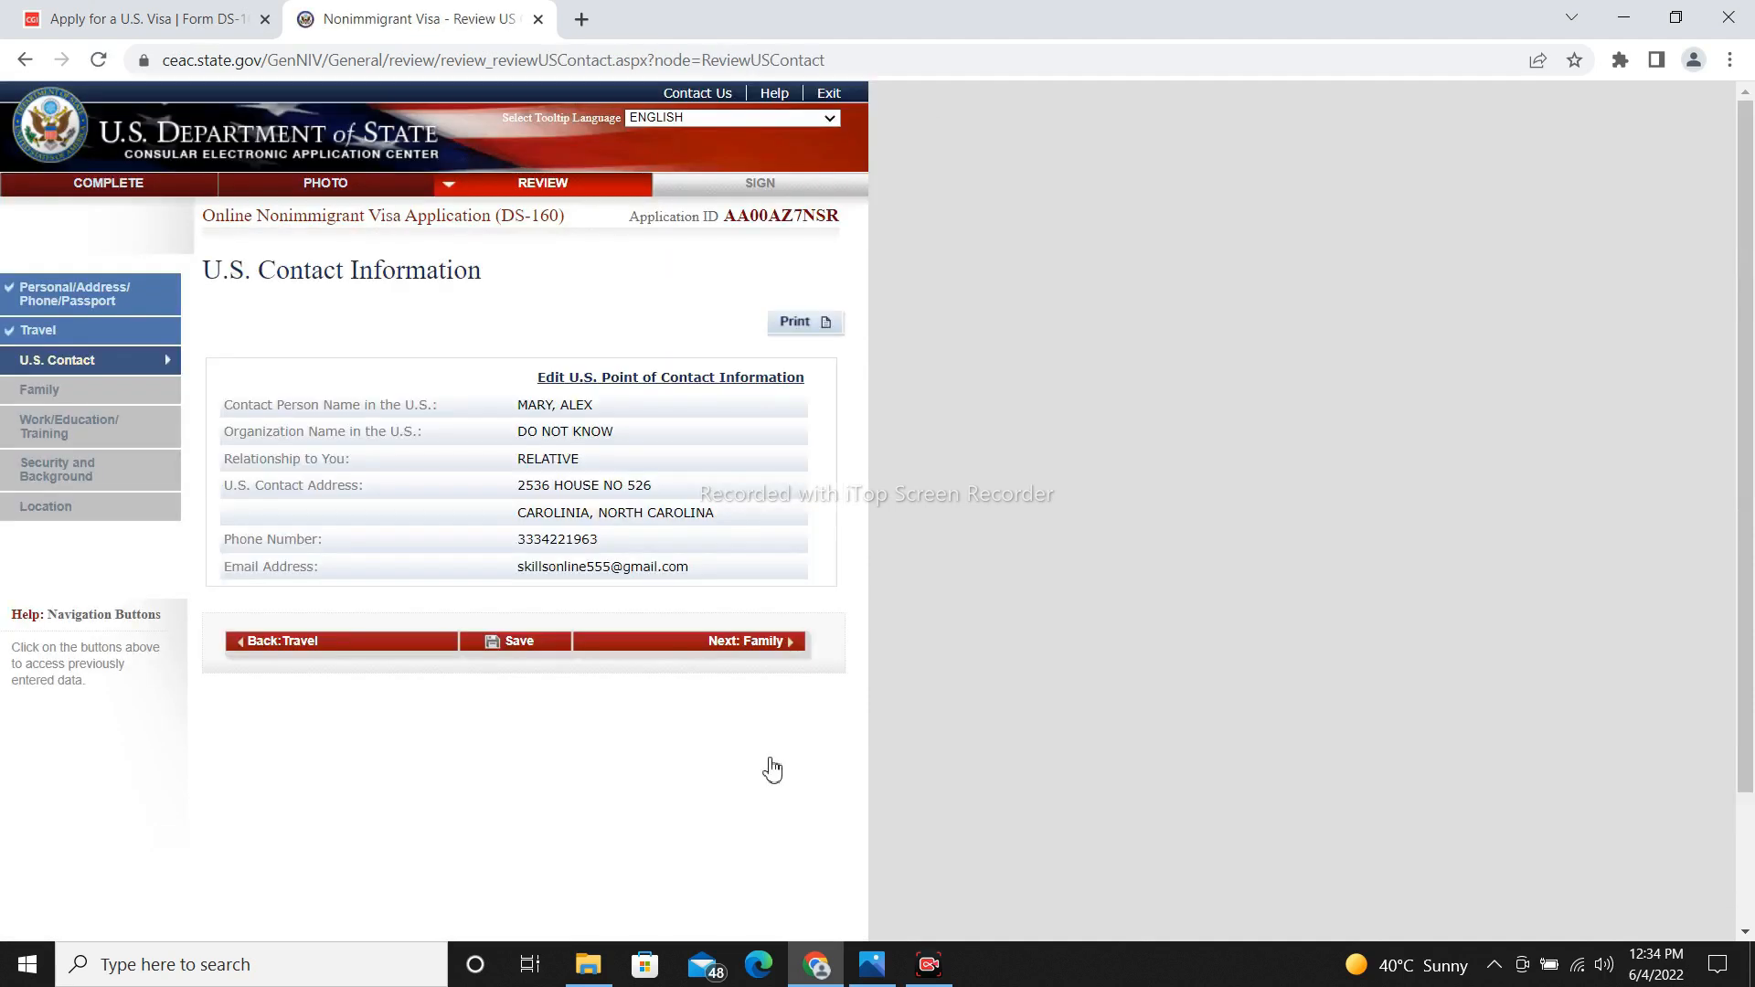
# Advance through the Family, Work/Education/Training, Security and Background, and Location review pages to Sign and Submit.
pyautogui.click(743, 651)
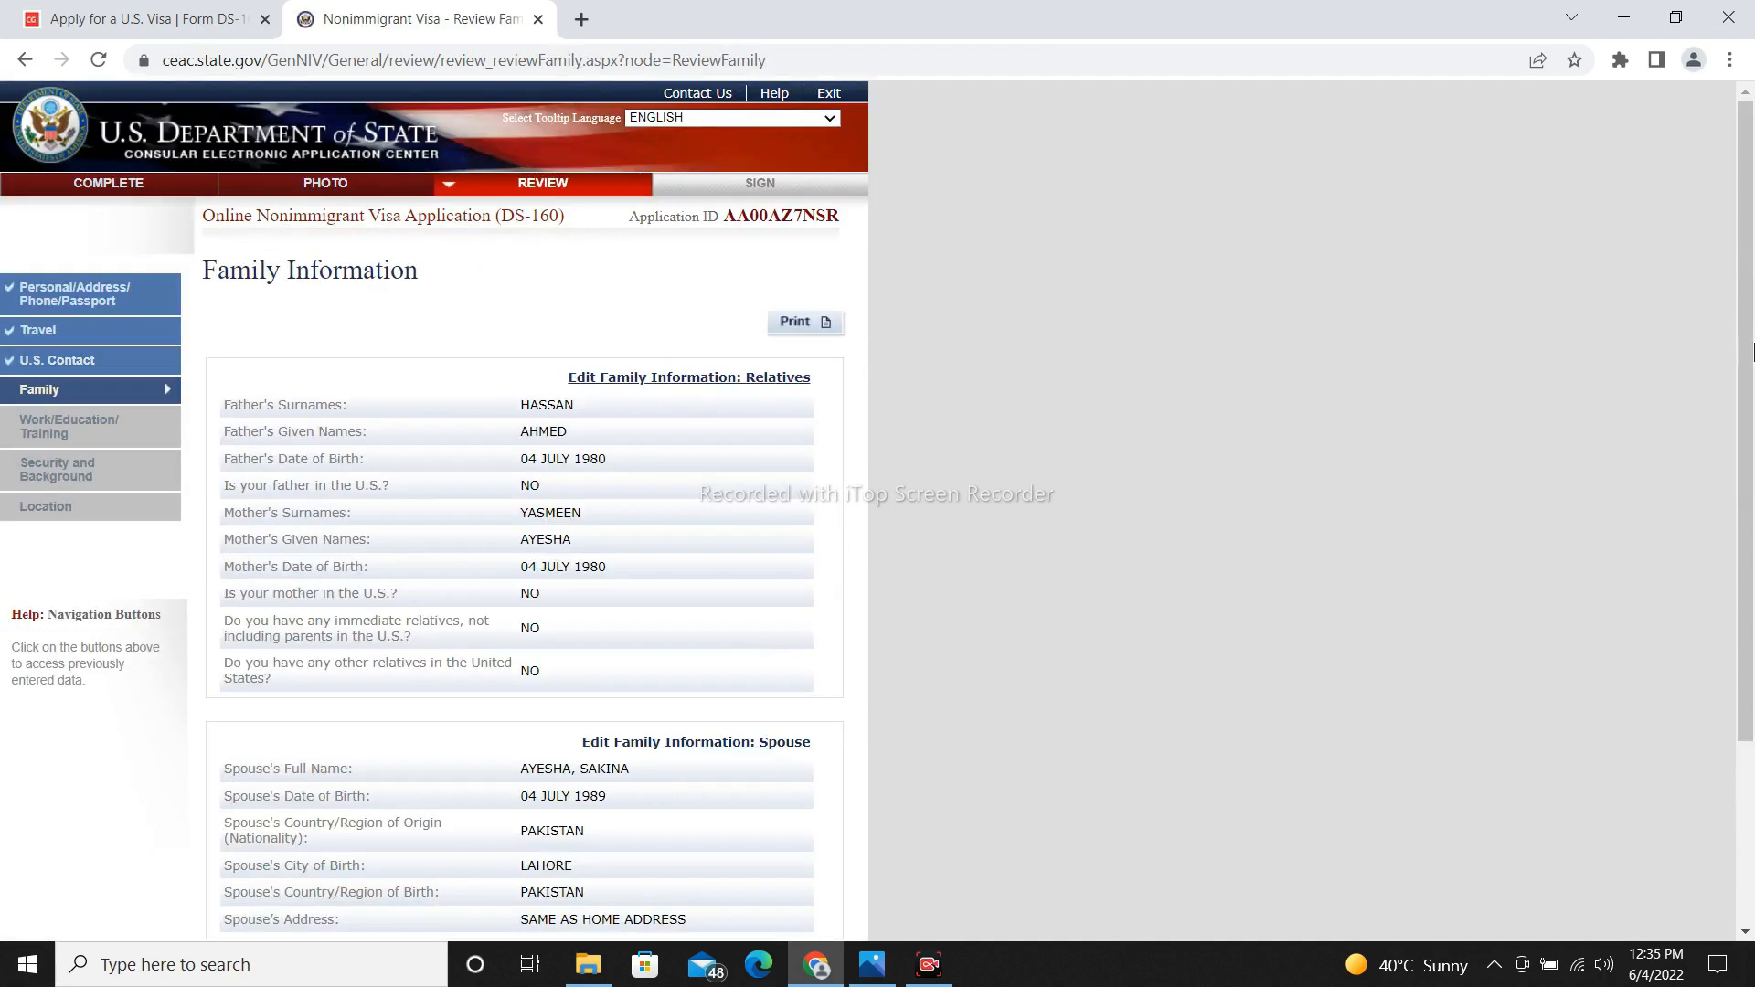
pyautogui.scroll(-3, 744, 650)
pyautogui.click(764, 748)
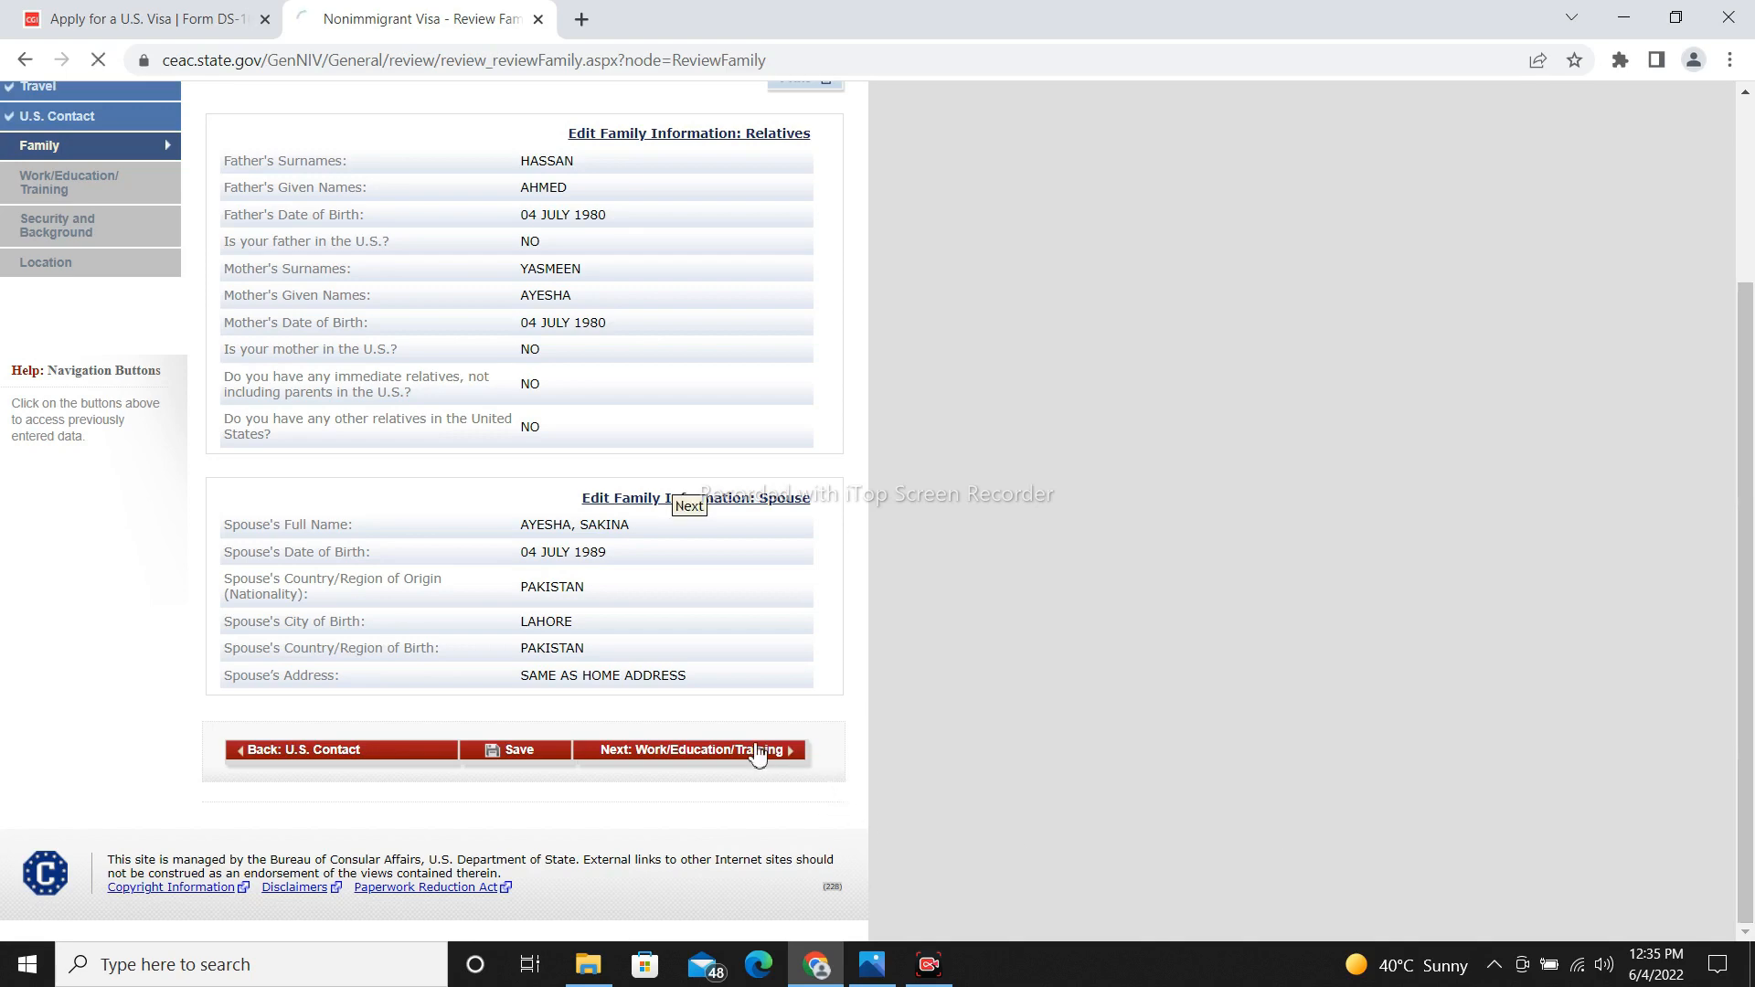
pyautogui.moveTo(1745, 311); pyautogui.dragTo(1750, 727)
pyautogui.click(699, 751)
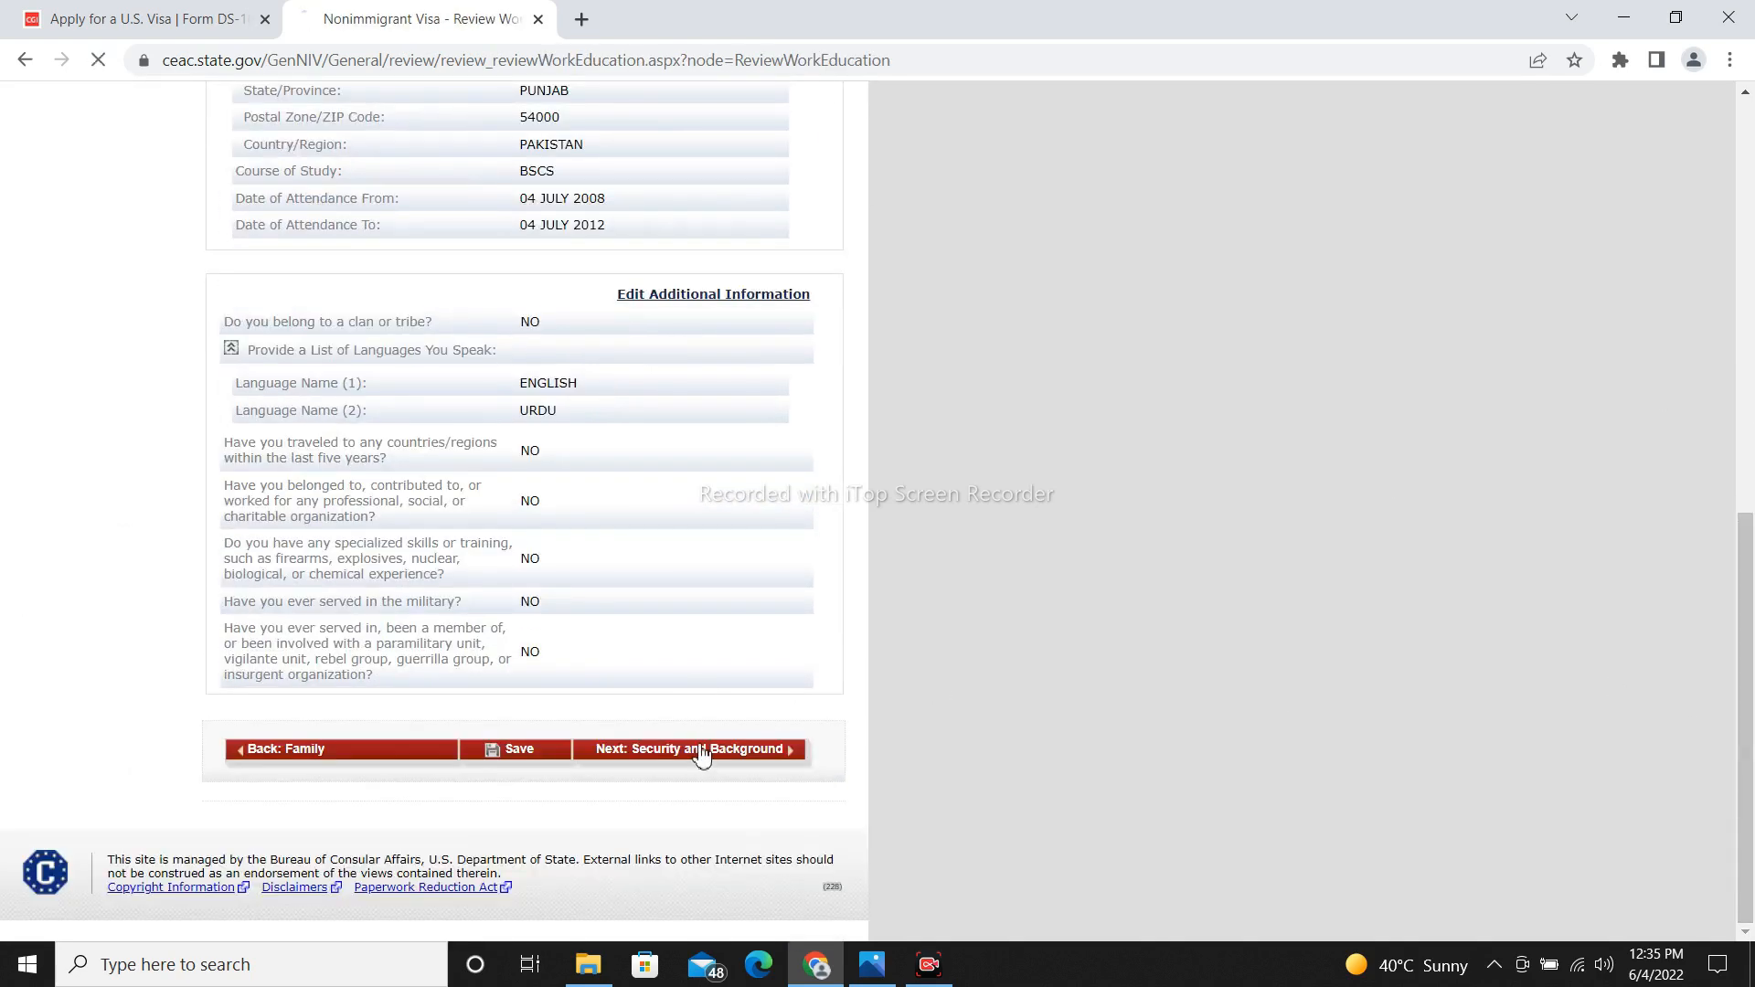
pyautogui.moveTo(1746, 338); pyautogui.dragTo(1736, 873)
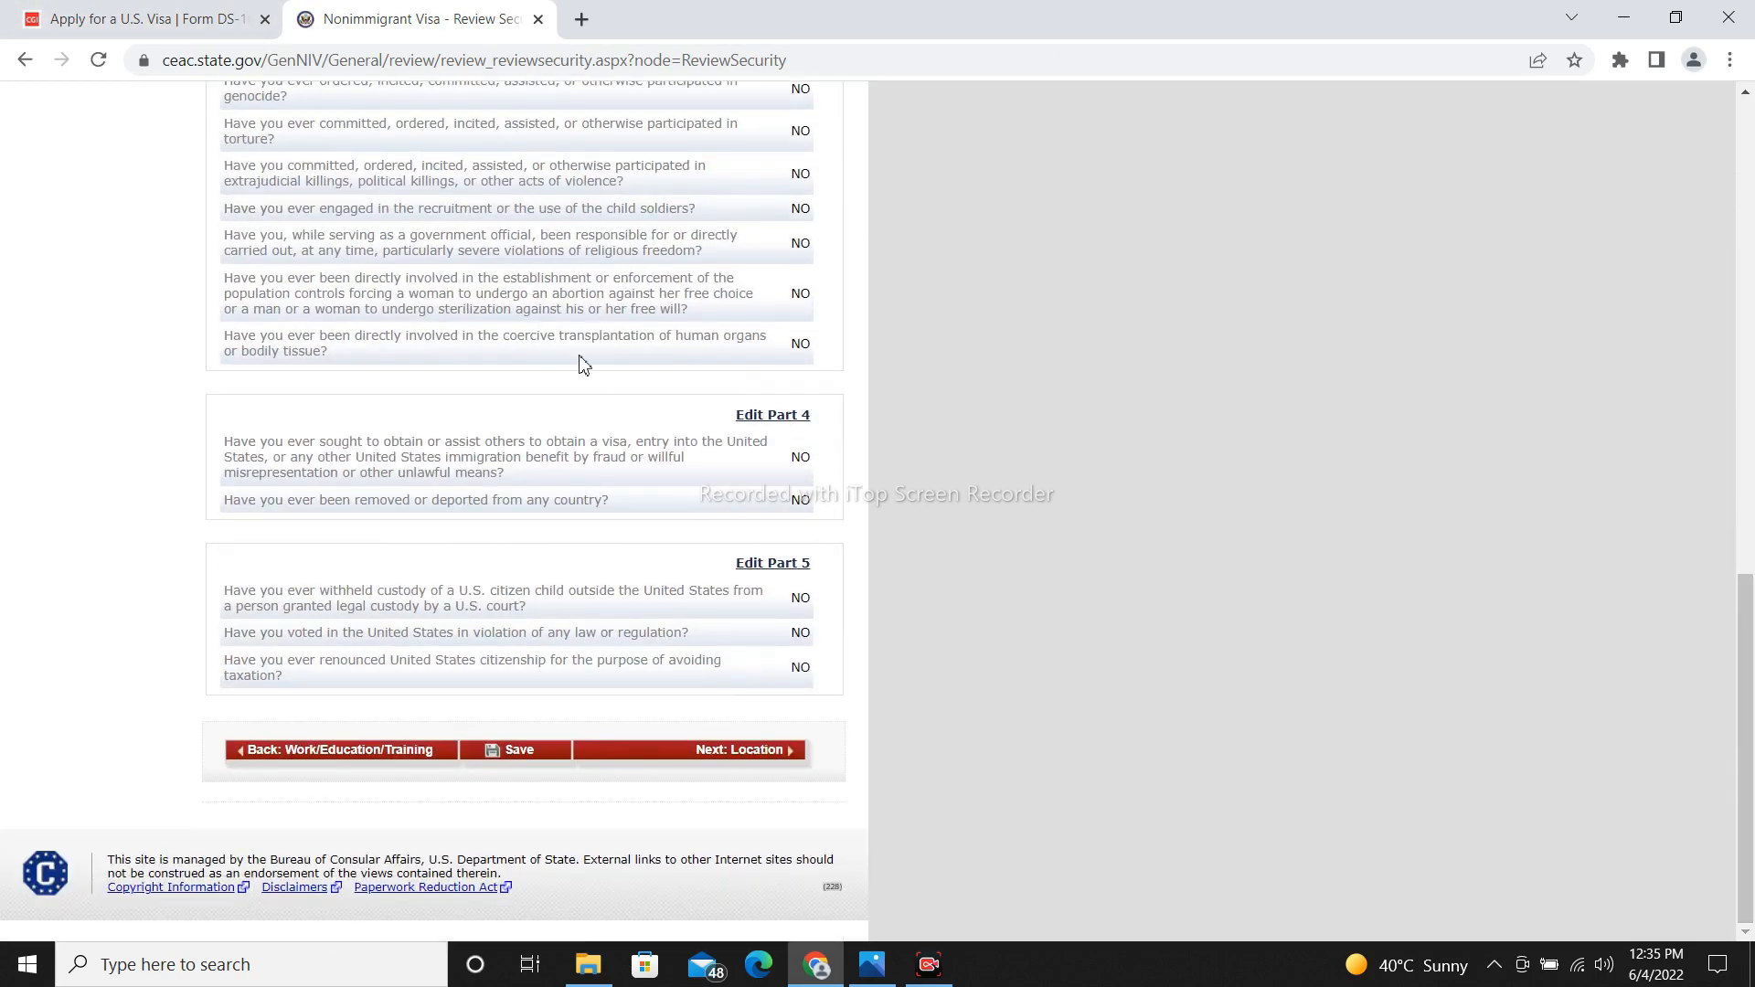
pyautogui.click(757, 759)
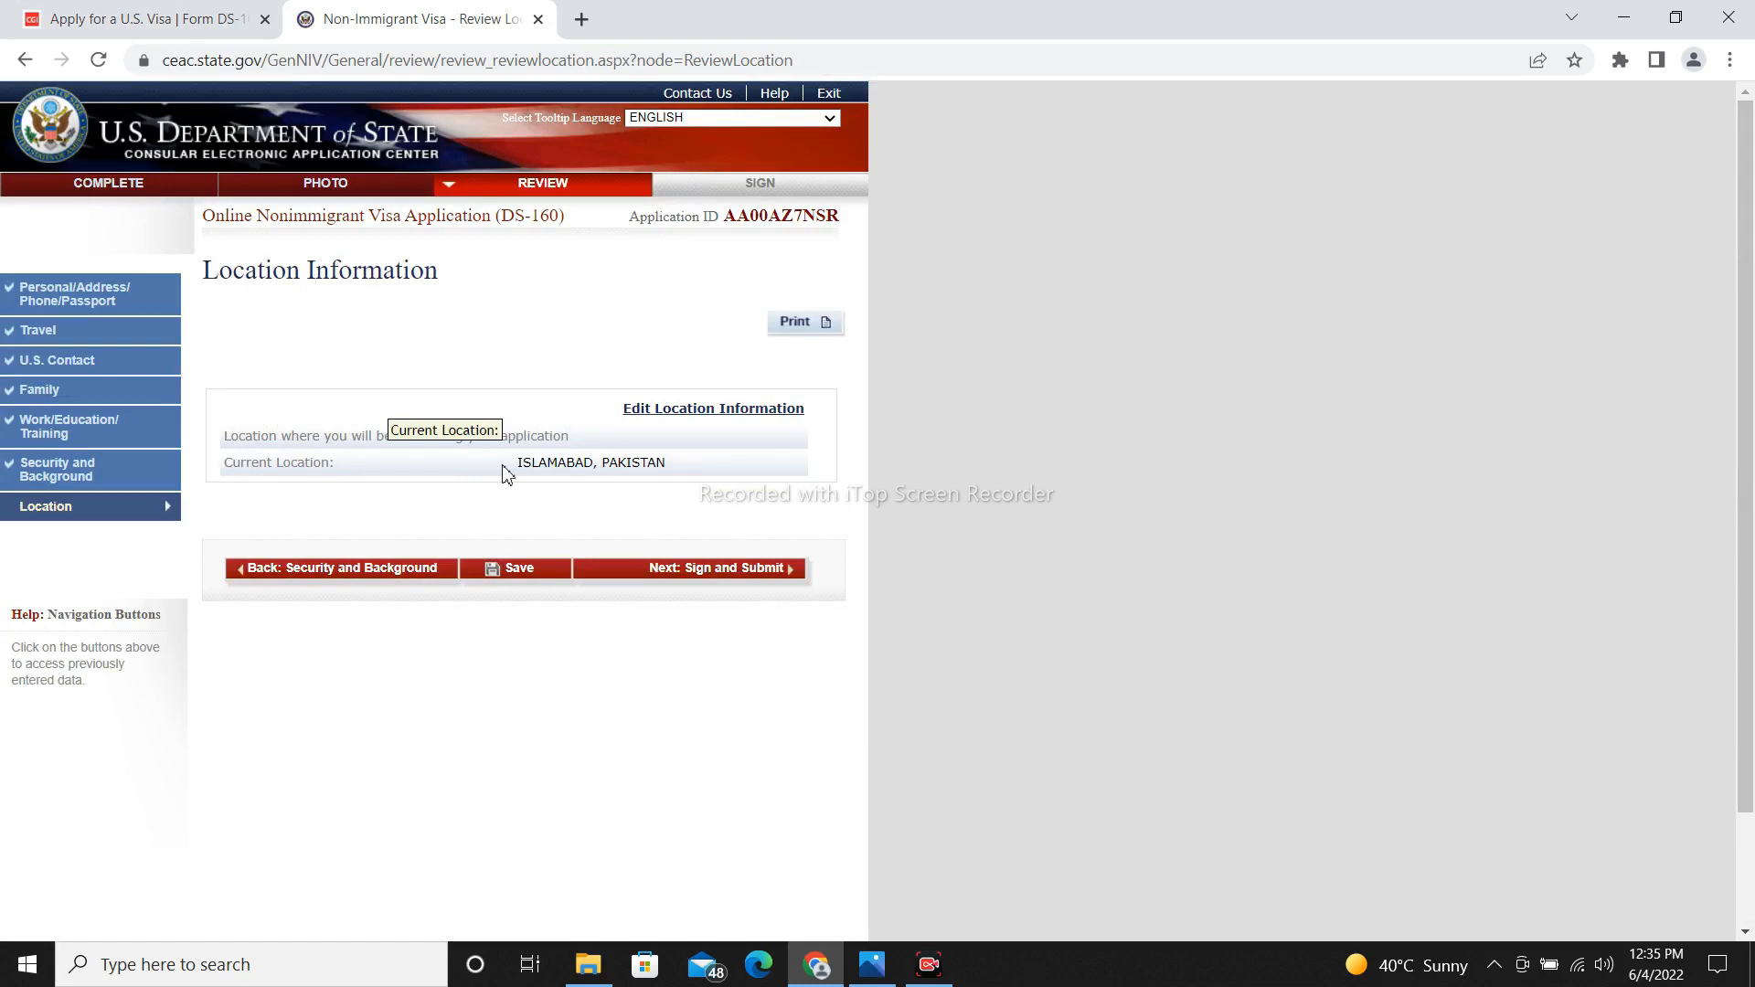
pyautogui.click(746, 578)
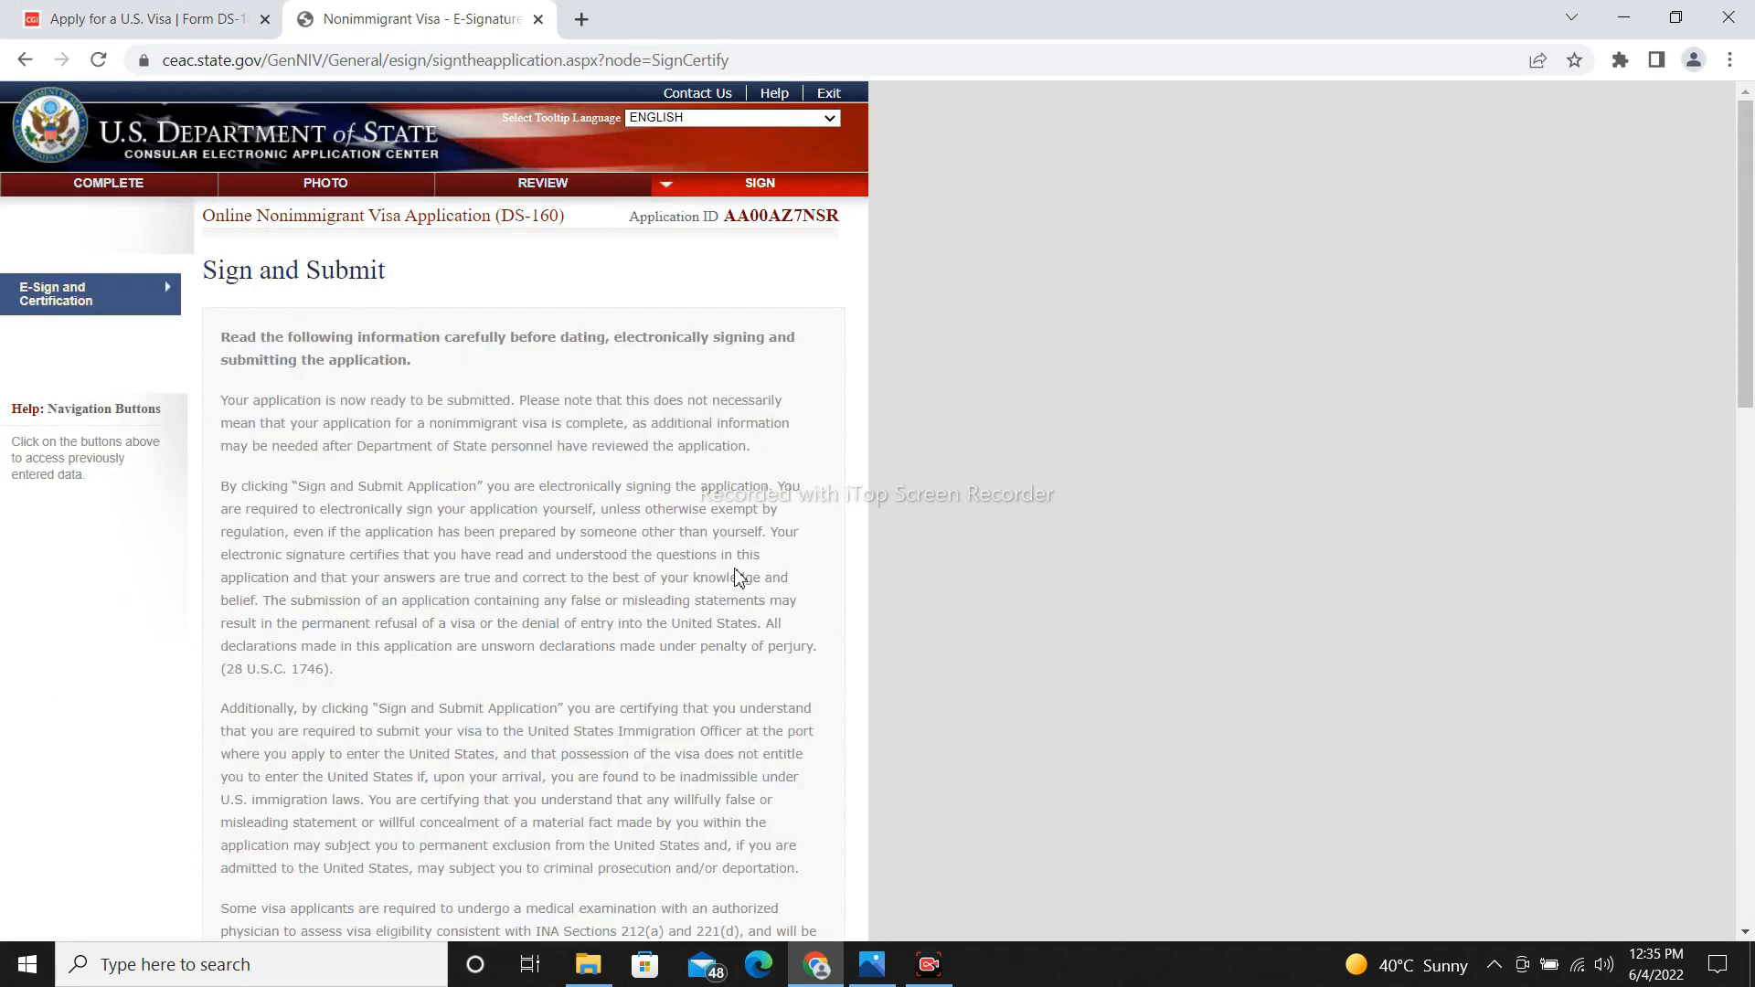
# Answer No to preparer assistance and enter the applicant's passport number in the E-Signature section.
pyautogui.moveTo(1749, 399); pyautogui.dragTo(1751, 771)
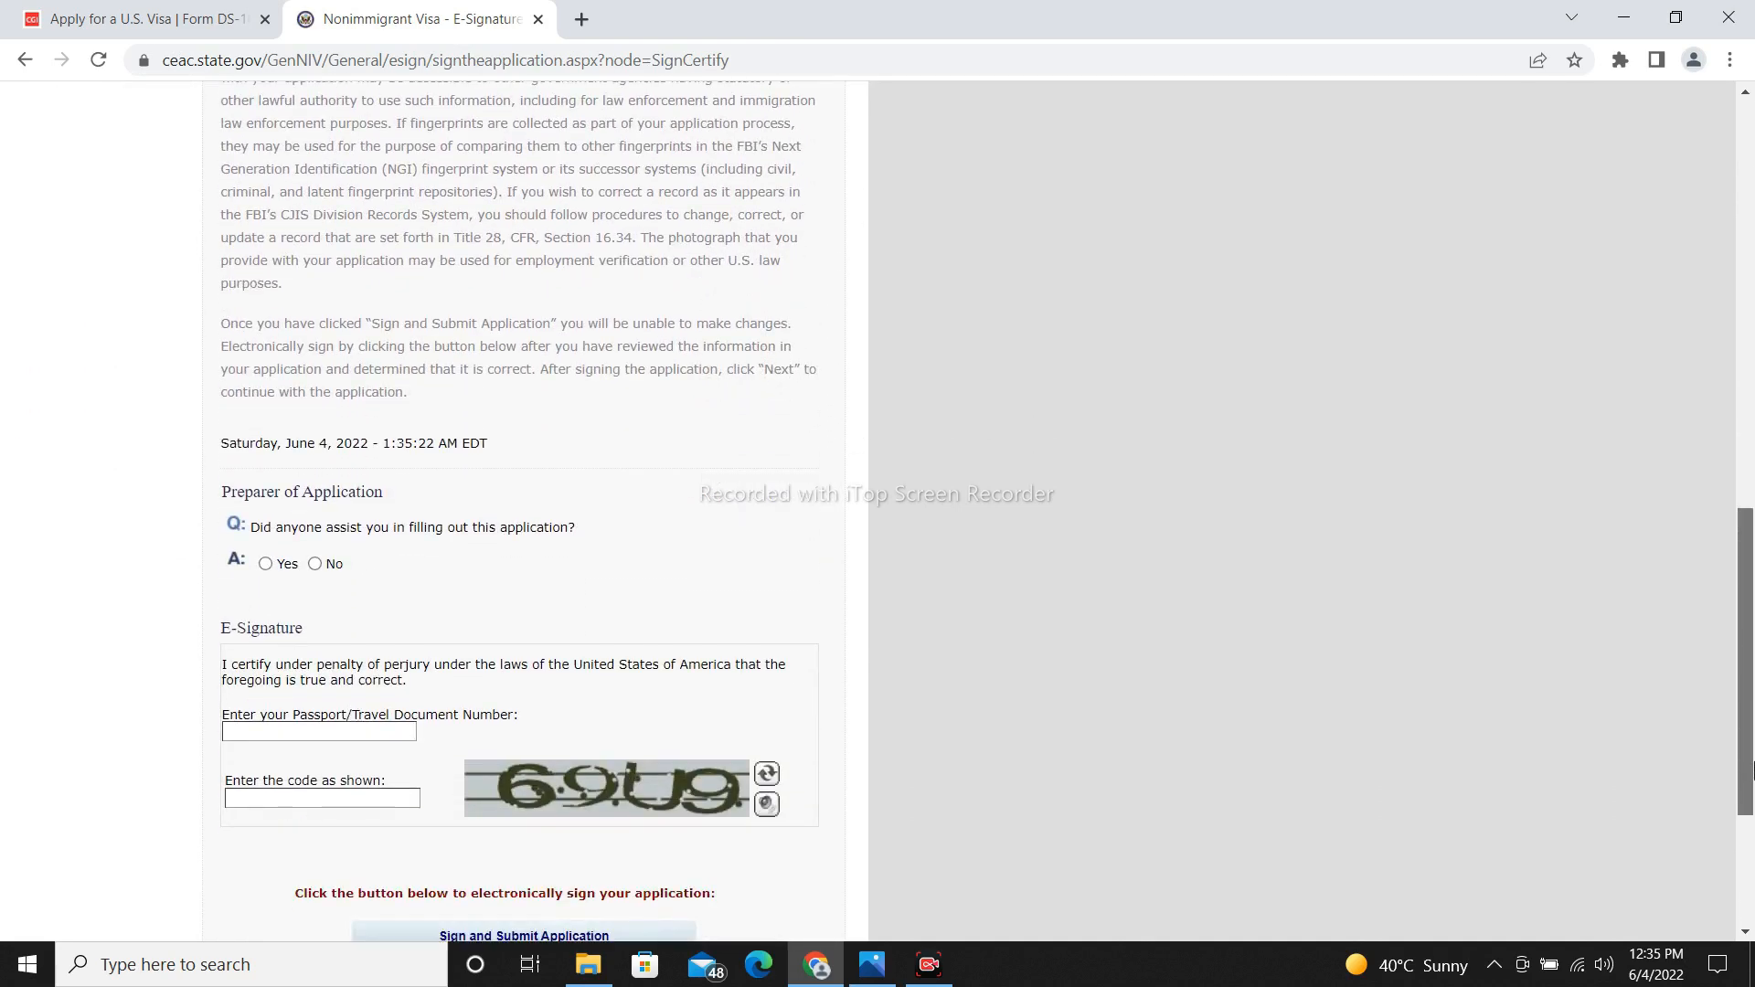
pyautogui.click(316, 565)
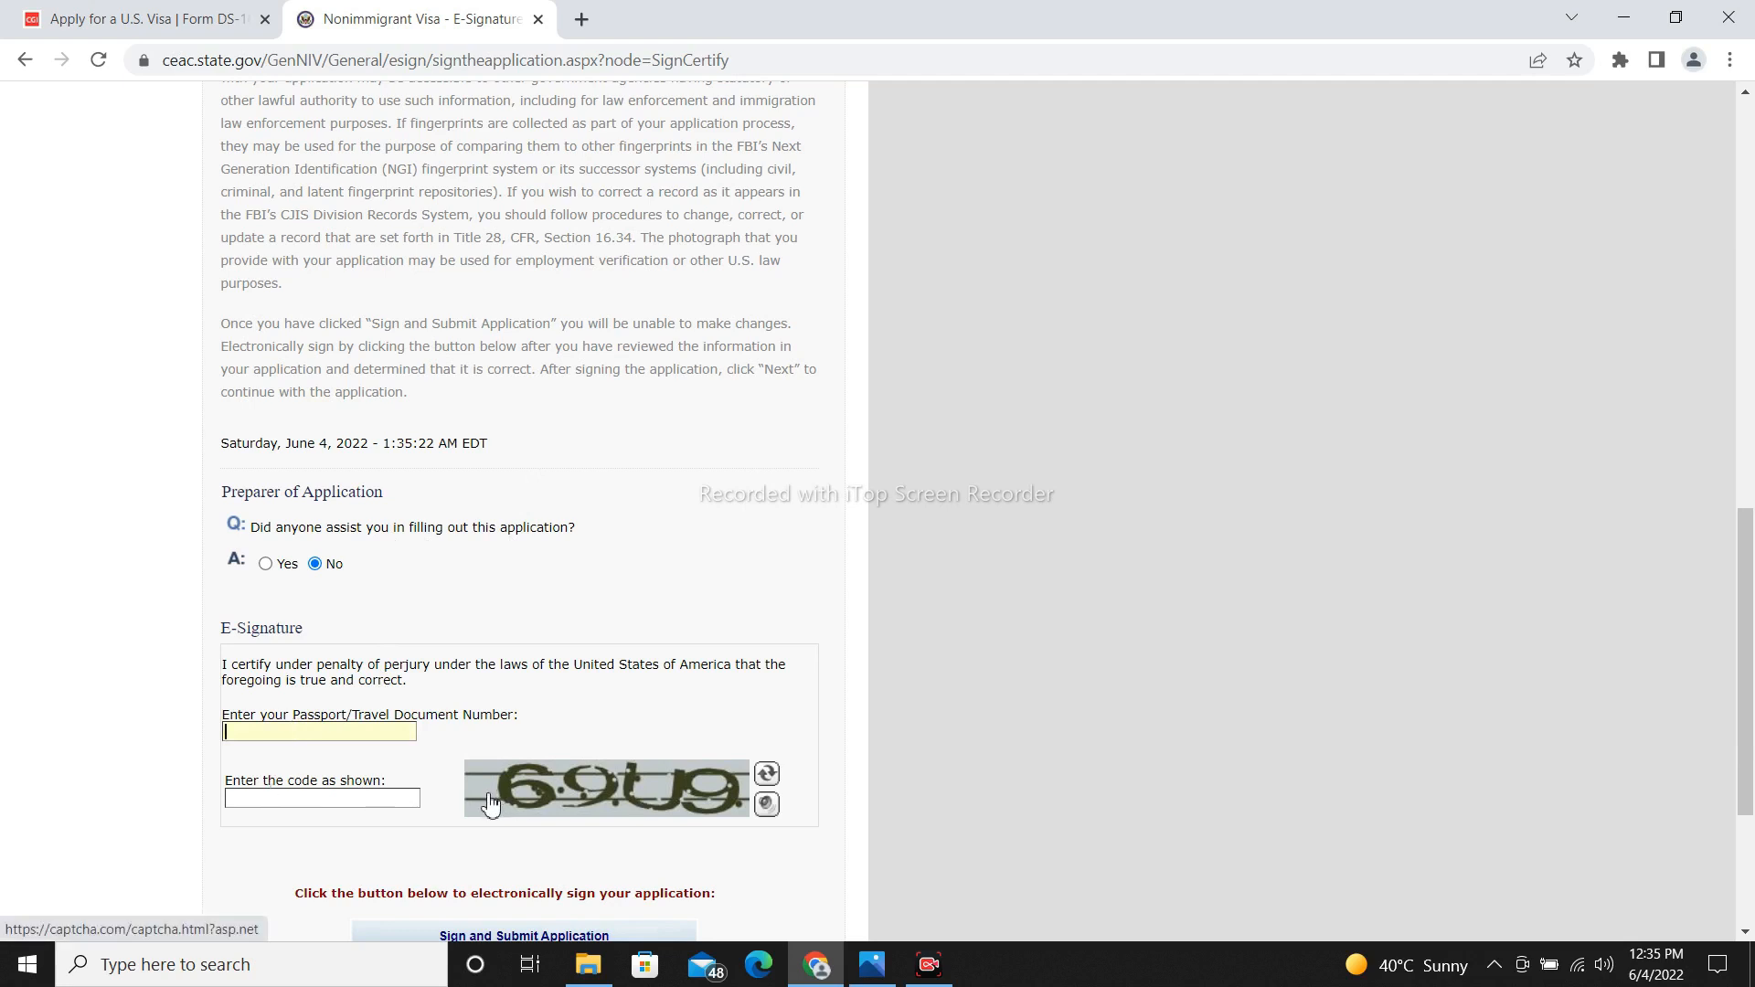
pyautogui.moveTo(1736, 666); pyautogui.dragTo(1737, 764)
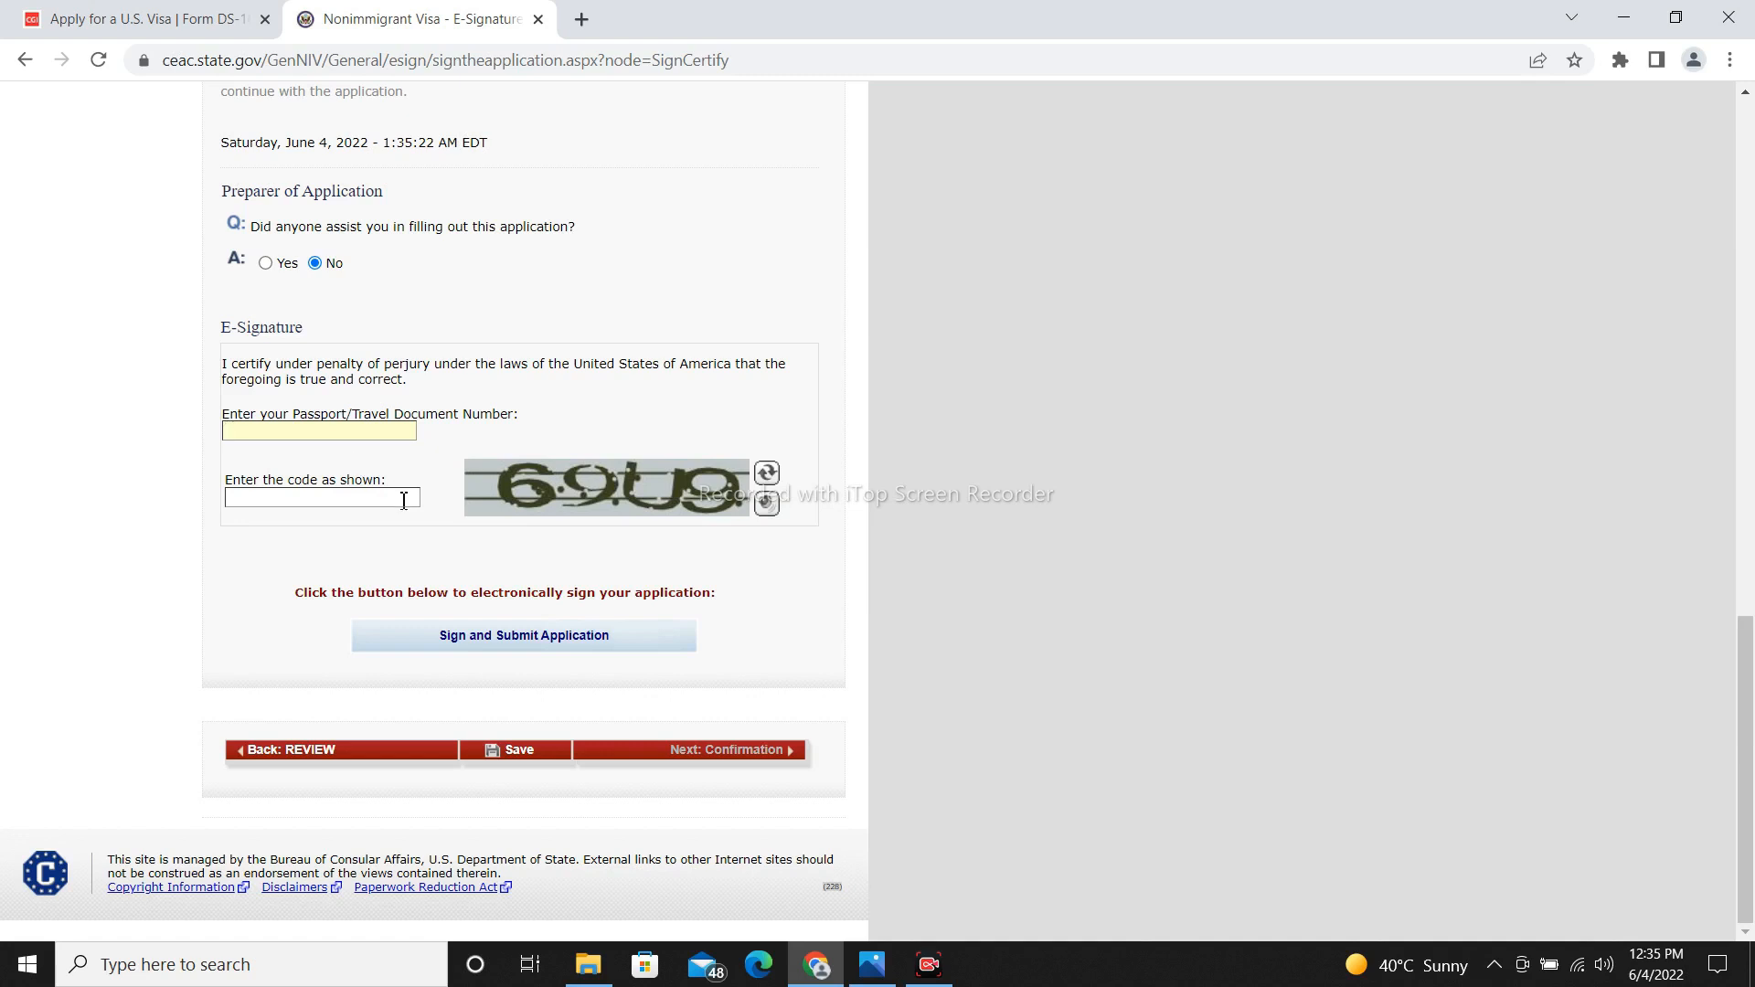
pyautogui.write('8/85-4/++')
pyautogui.press('BackSpace')
pyautogui.press('BackSpace')
pyautogui.press('BackSpace')
pyautogui.press('BackSpace')
pyautogui.press('BackSpace')
pyautogui.press('BackSpace')
pyautogui.press('BackSpace')
pyautogui.press('BackSpace')
pyautogui.press('BackSpace')
# Enter the displayed security code and save the application.
pyautogui.click(390, 495)
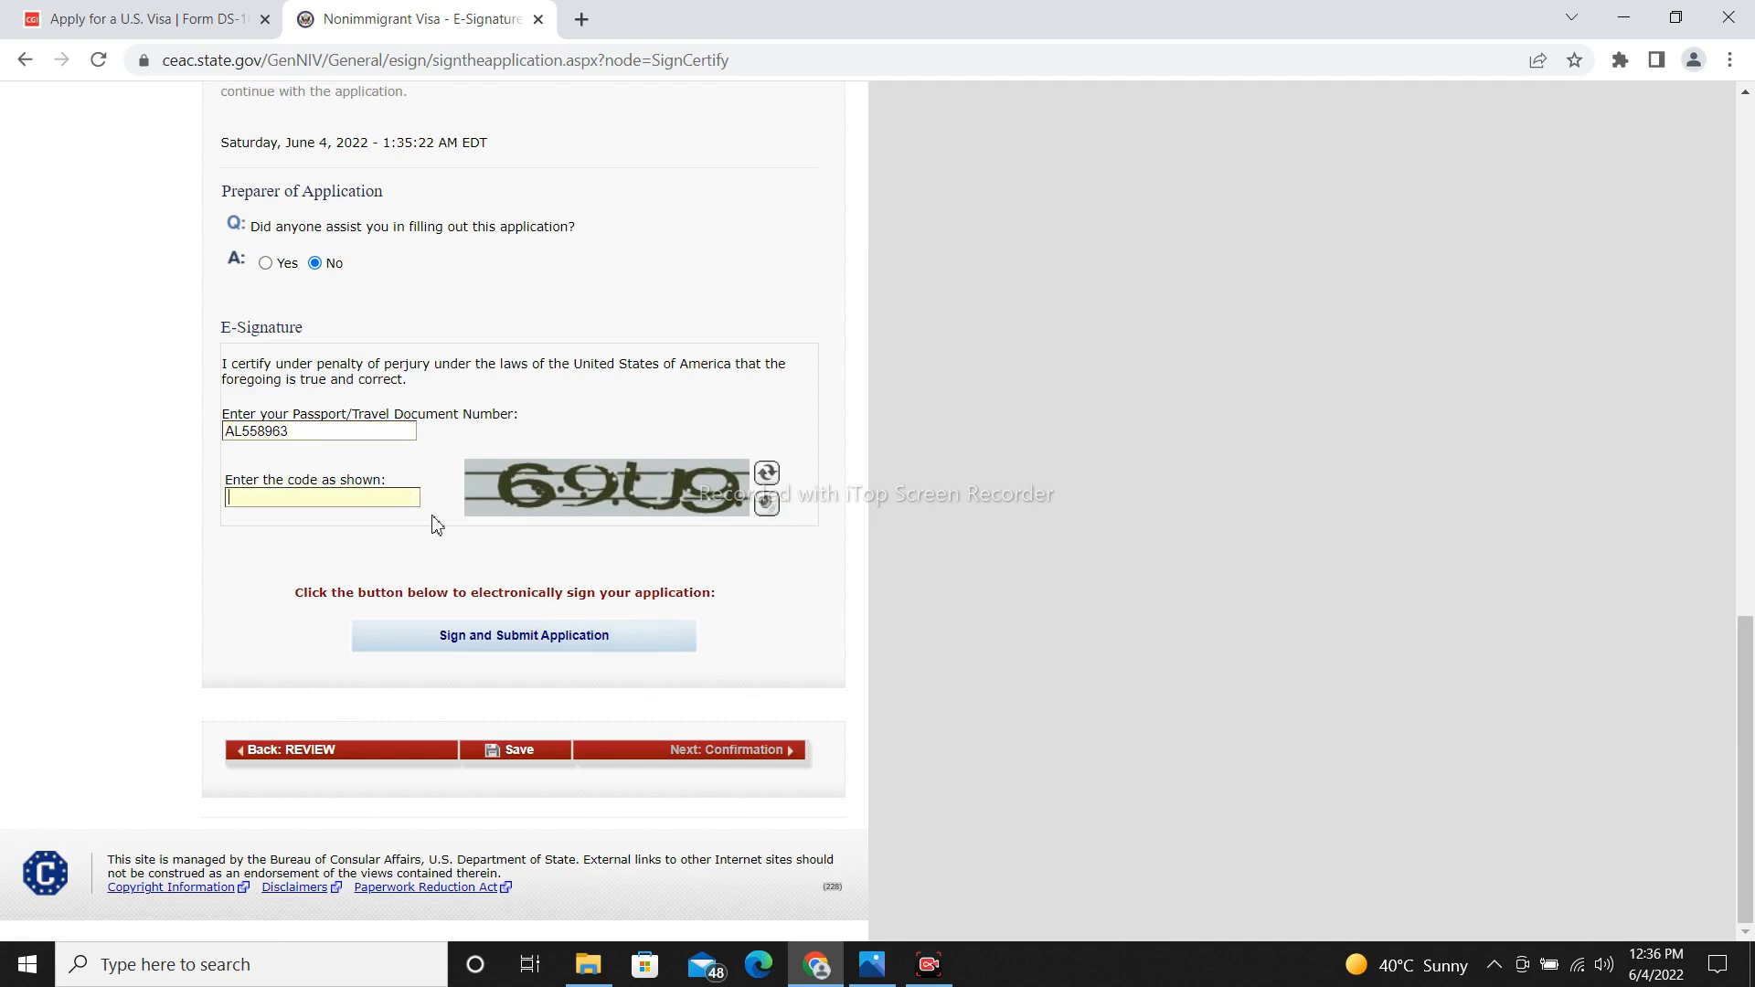
pyautogui.write('69U9')
pyautogui.click(528, 756)
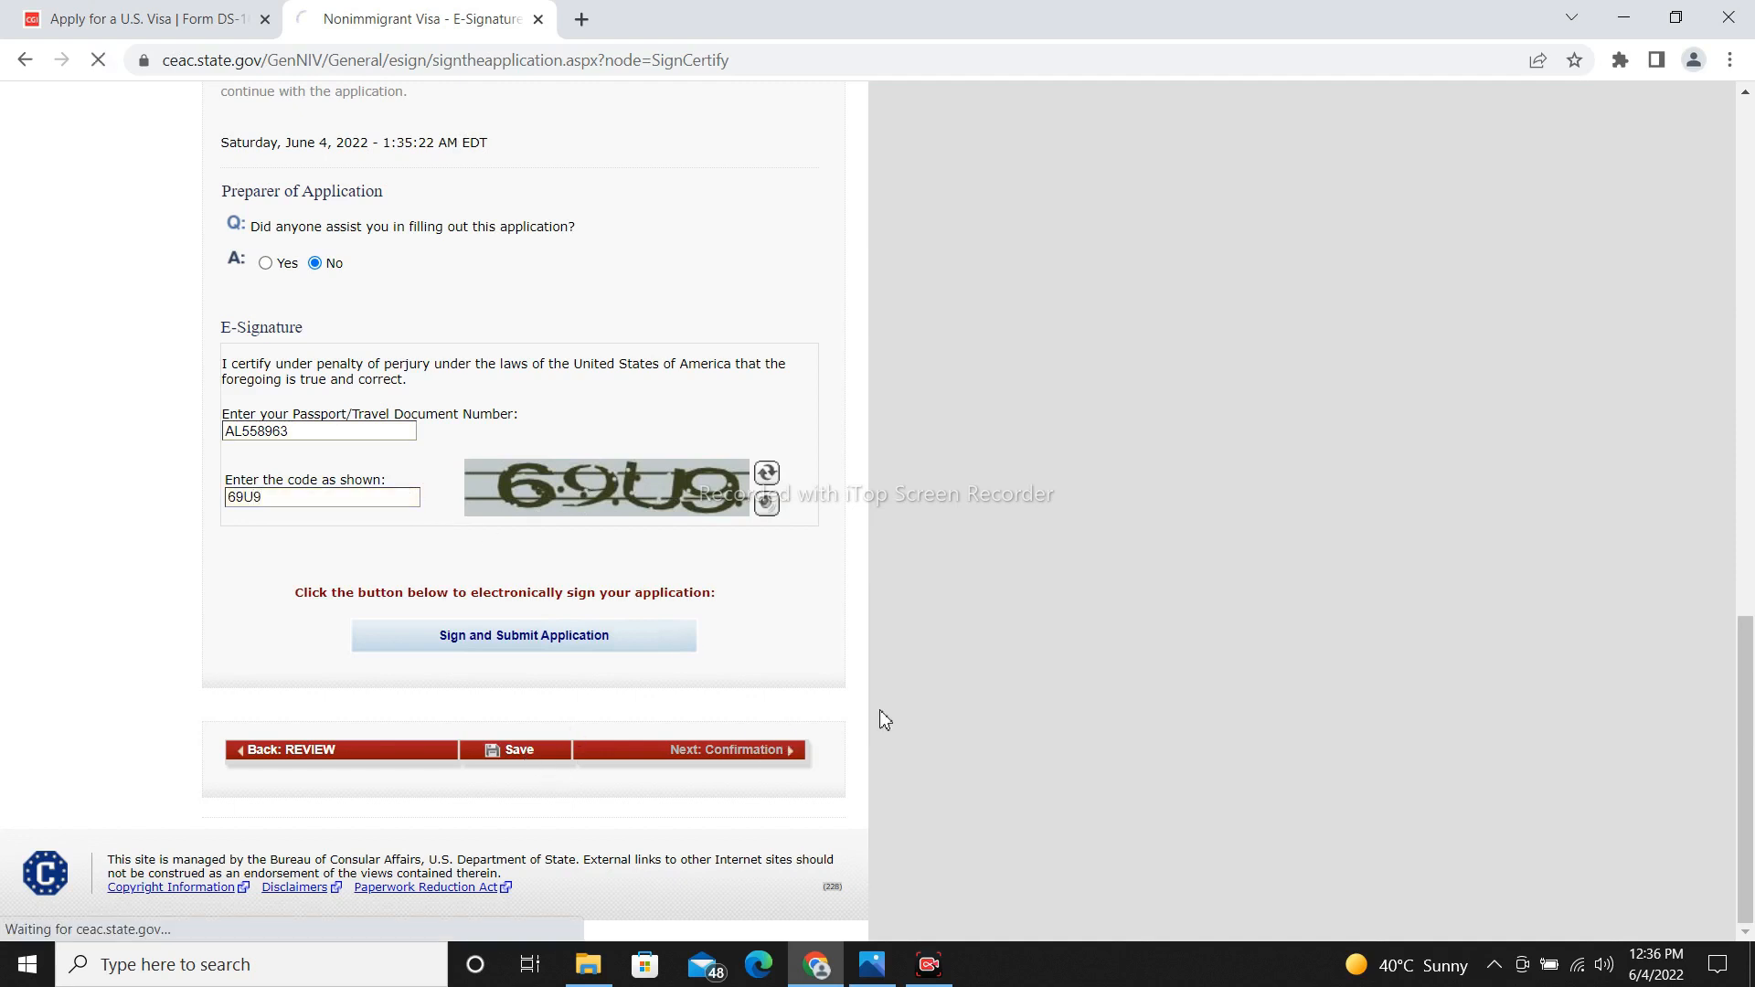
# Return to the E-Signature section, select the entered passport number, and save the application again.
pyautogui.click(465, 492)
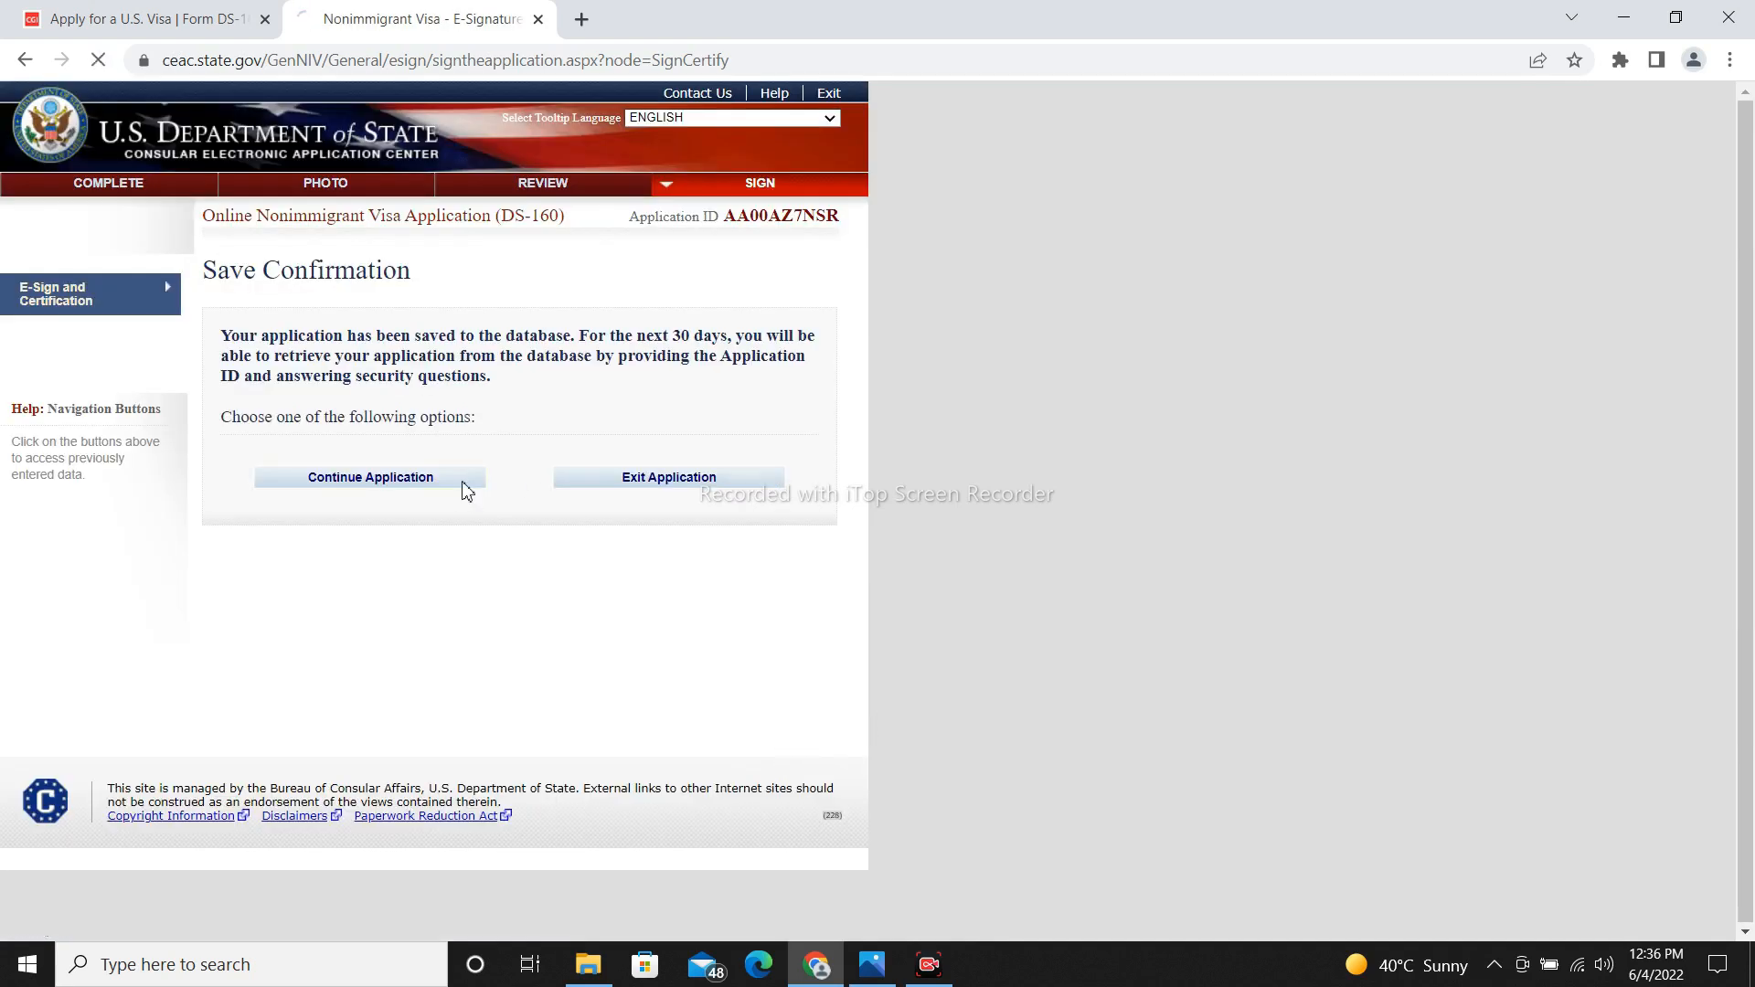
pyautogui.moveTo(1752, 324); pyautogui.dragTo(1752, 822)
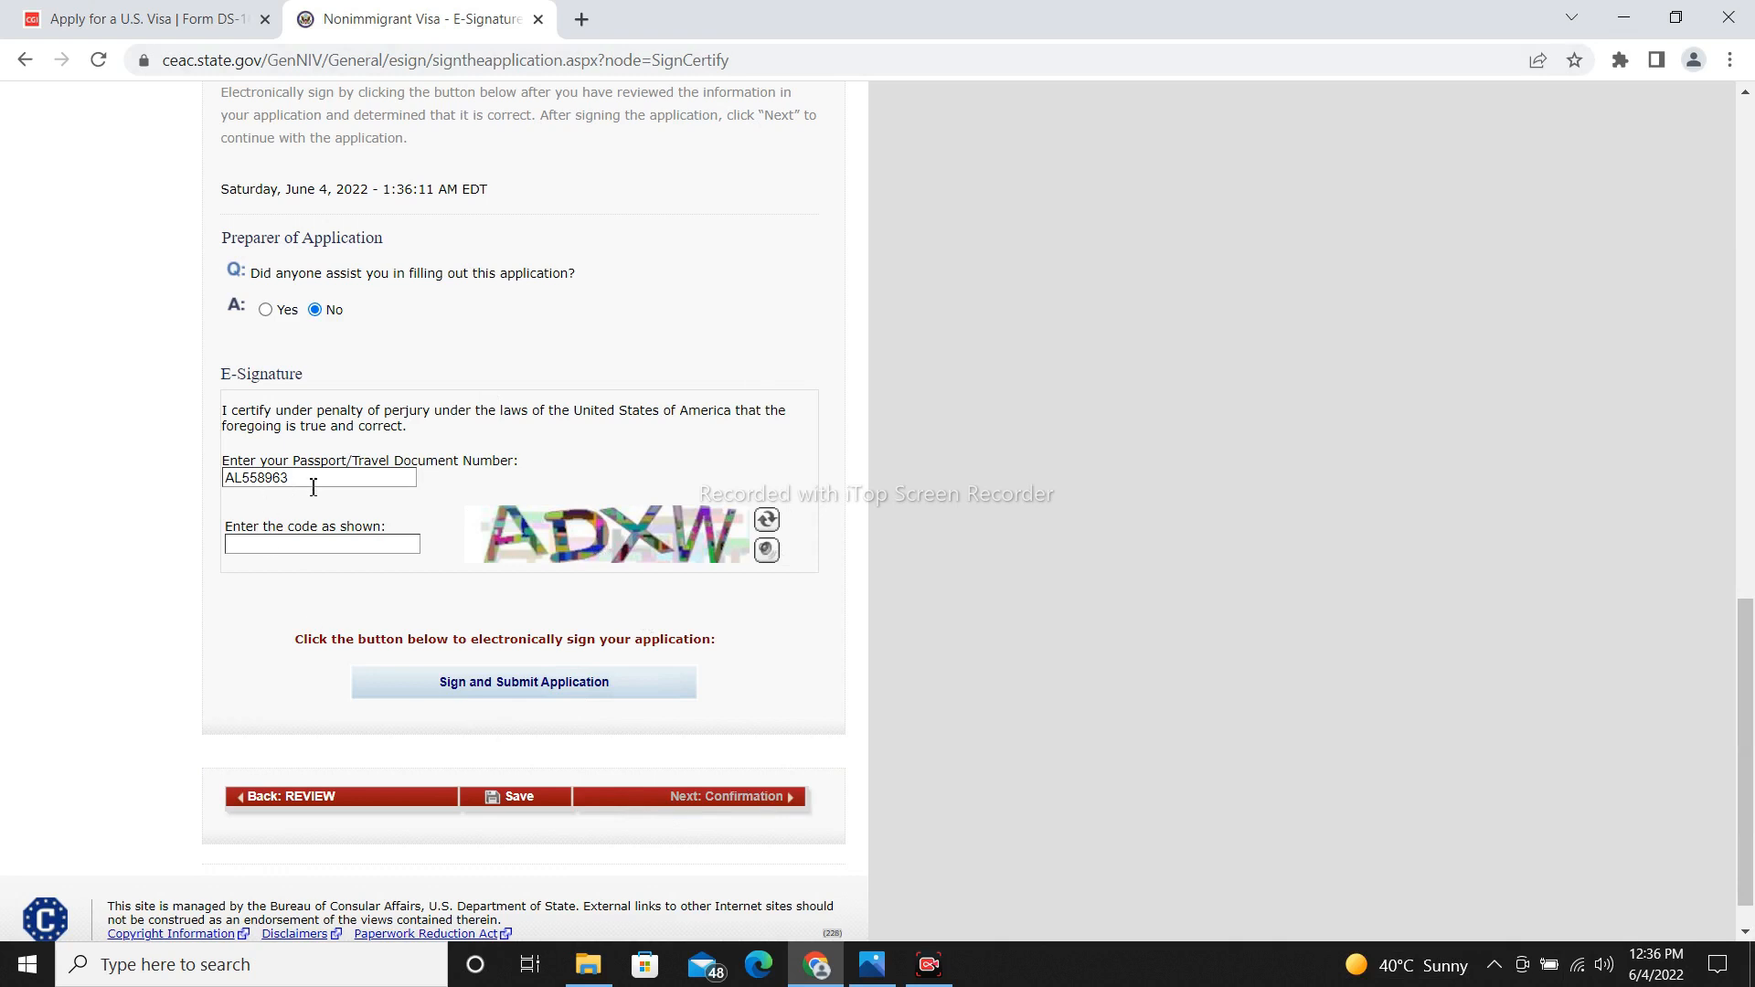
pyautogui.moveTo(313, 487); pyautogui.dragTo(183, 489)
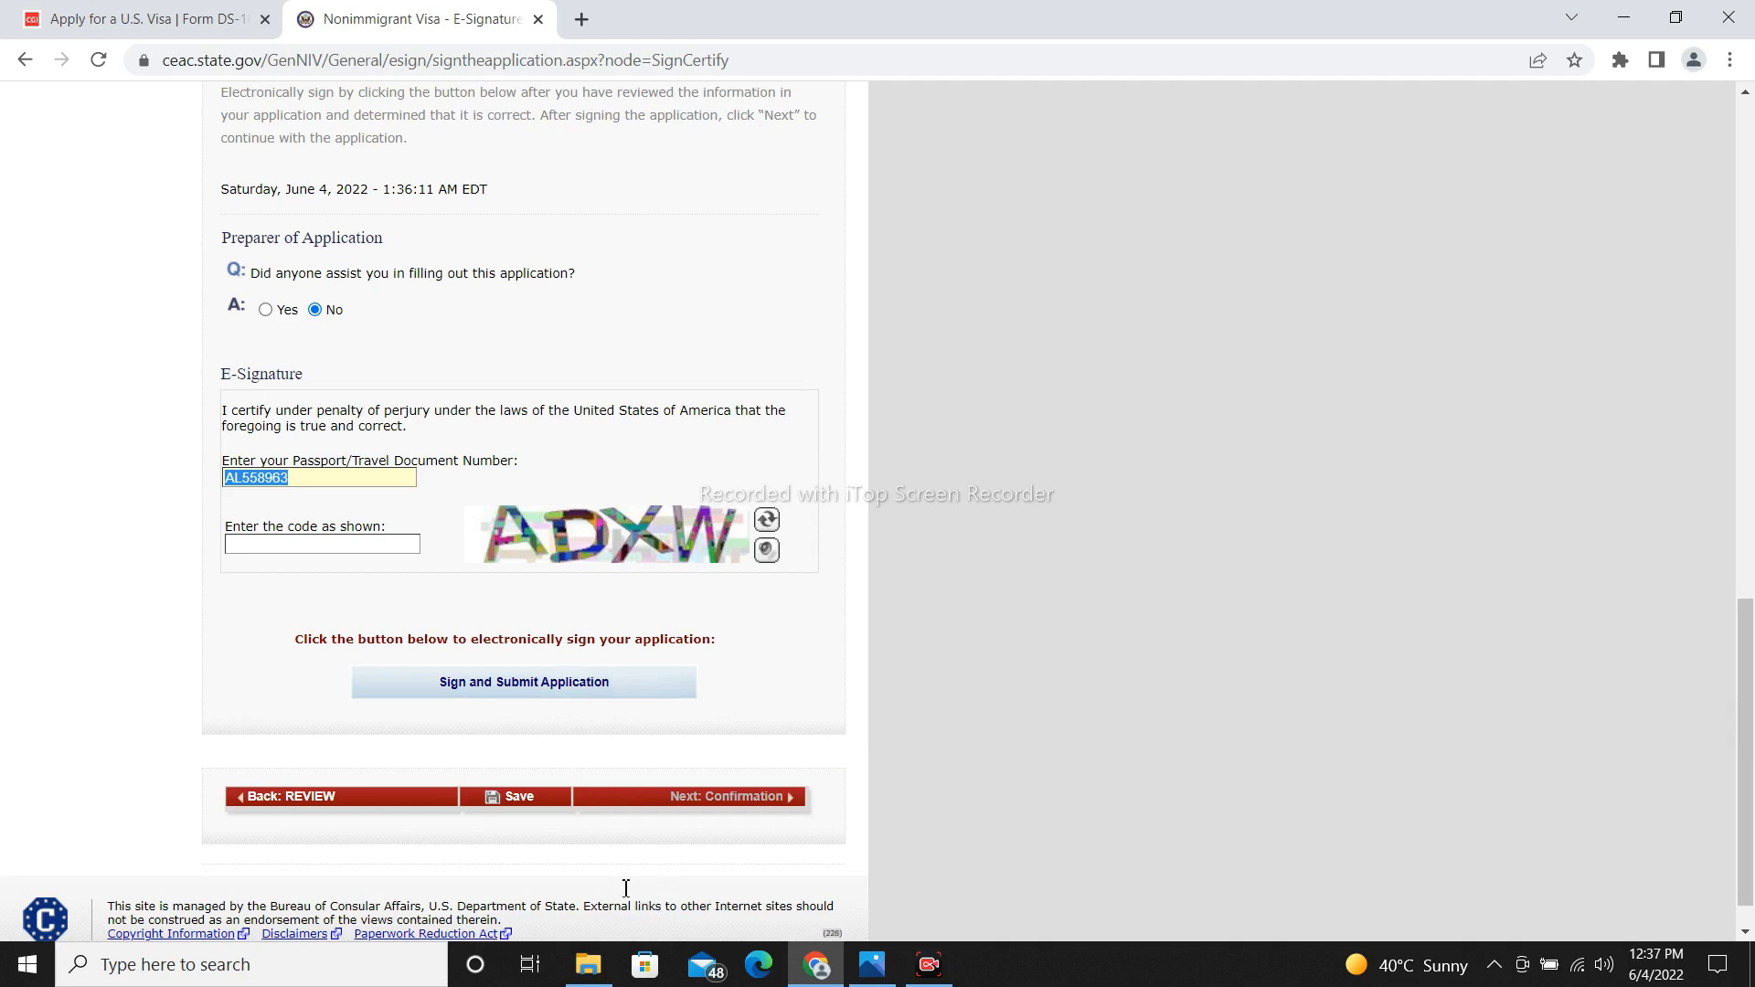
pyautogui.click(519, 798)
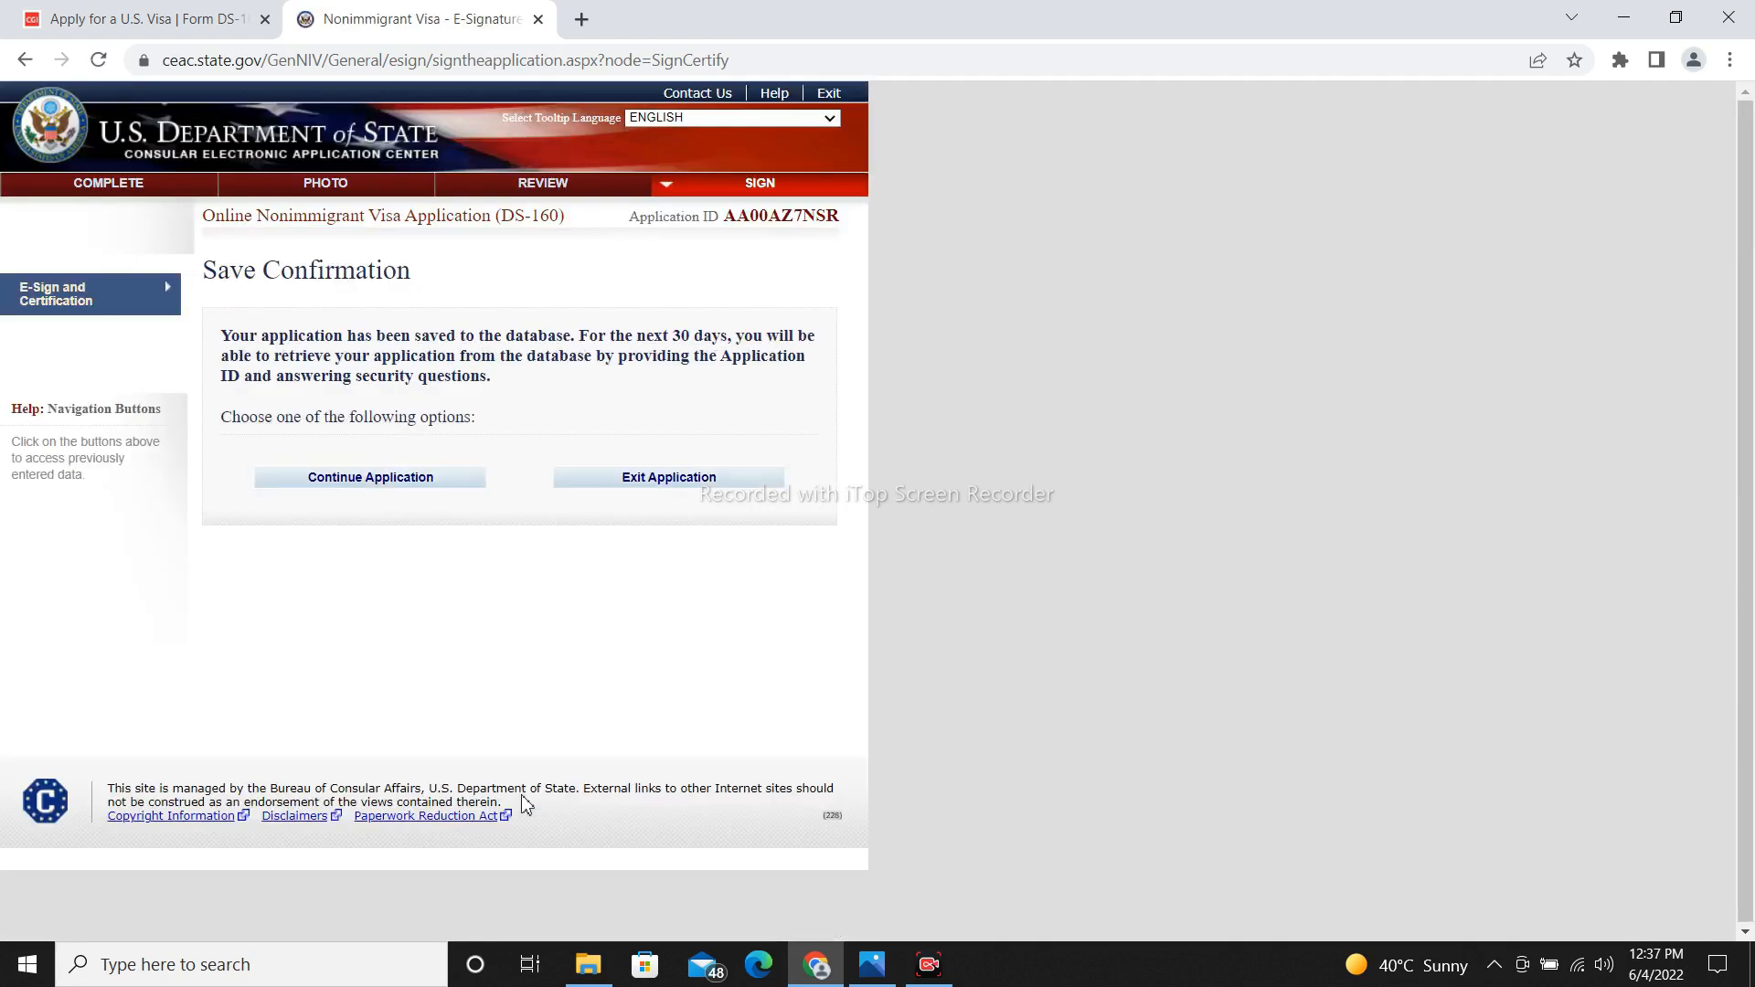